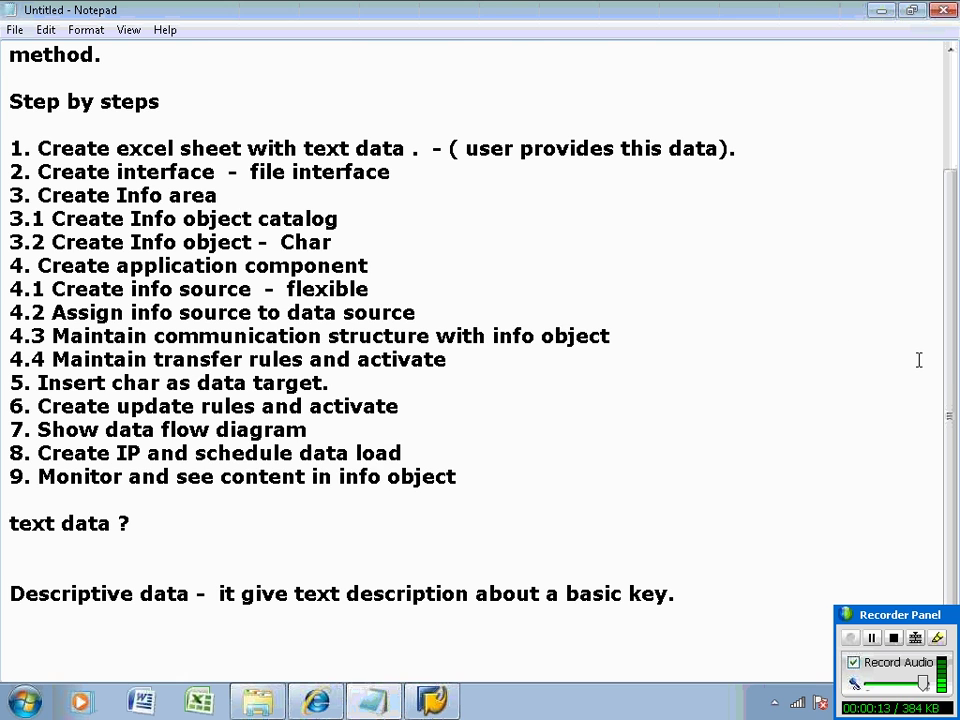
Add the line ".CSV" on its own below step 1 of the notes, with blank lines around it.
drag(945, 381, 948, 310)
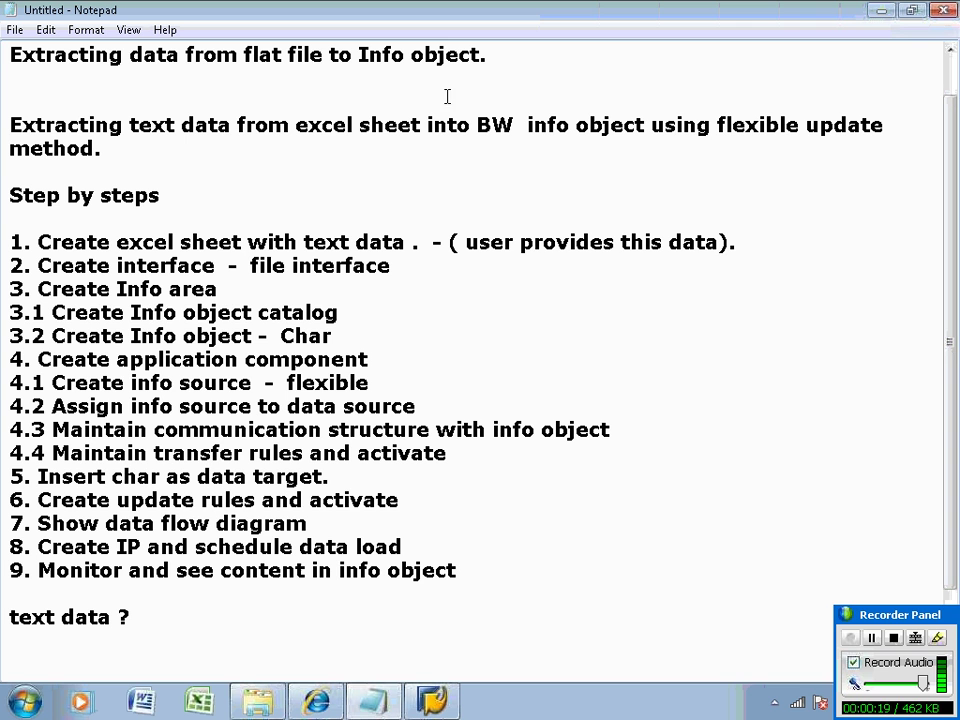
click(753, 235)
key(Return)
key(Return)
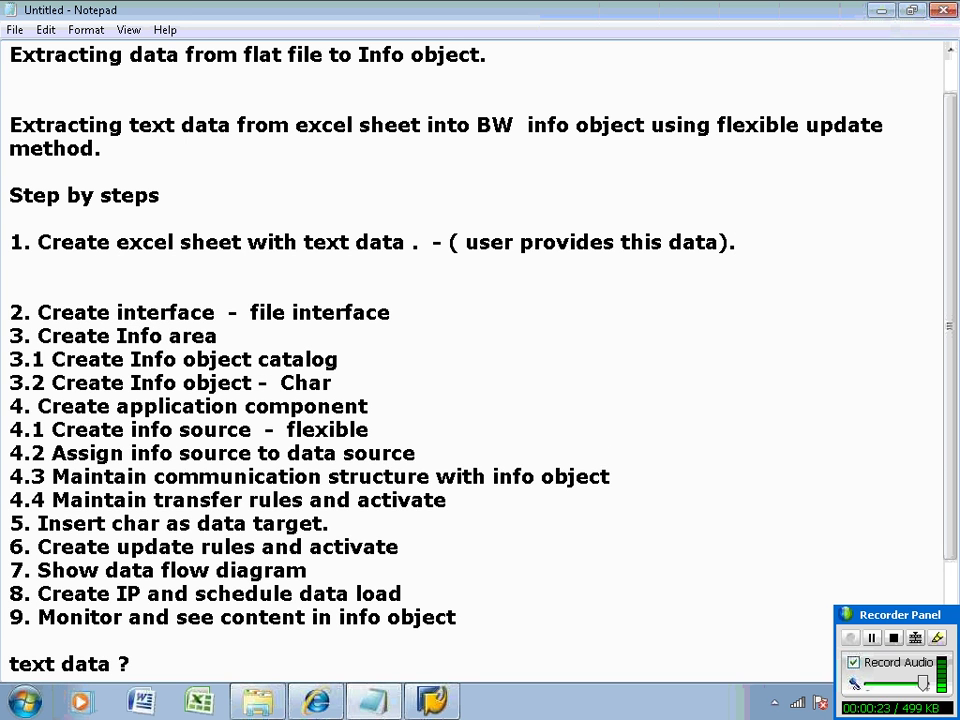
key(Return)
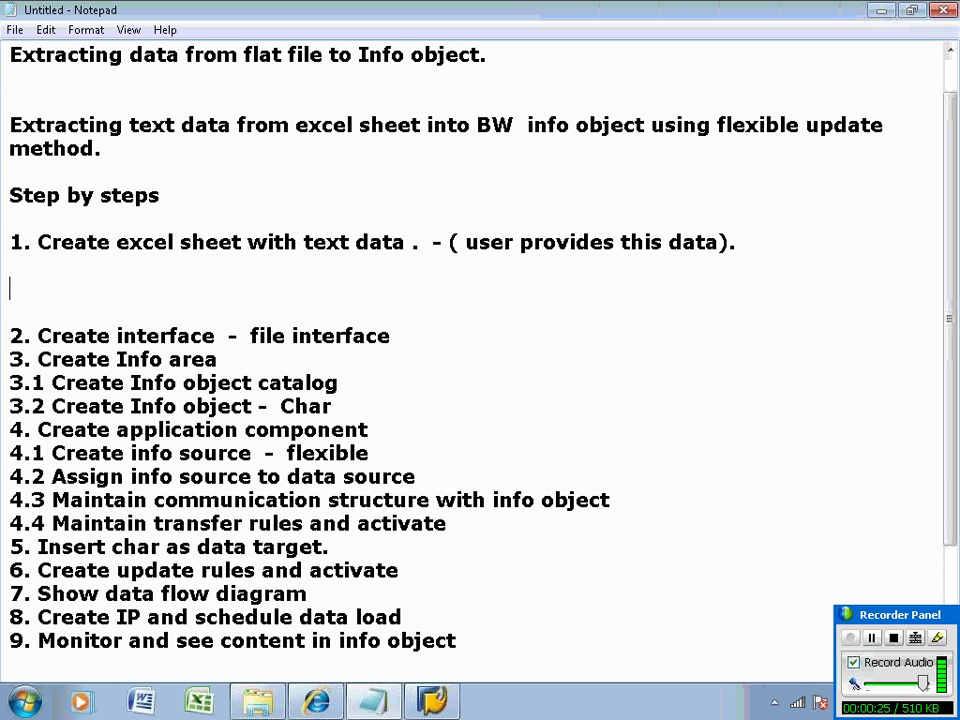
text(.CSV)
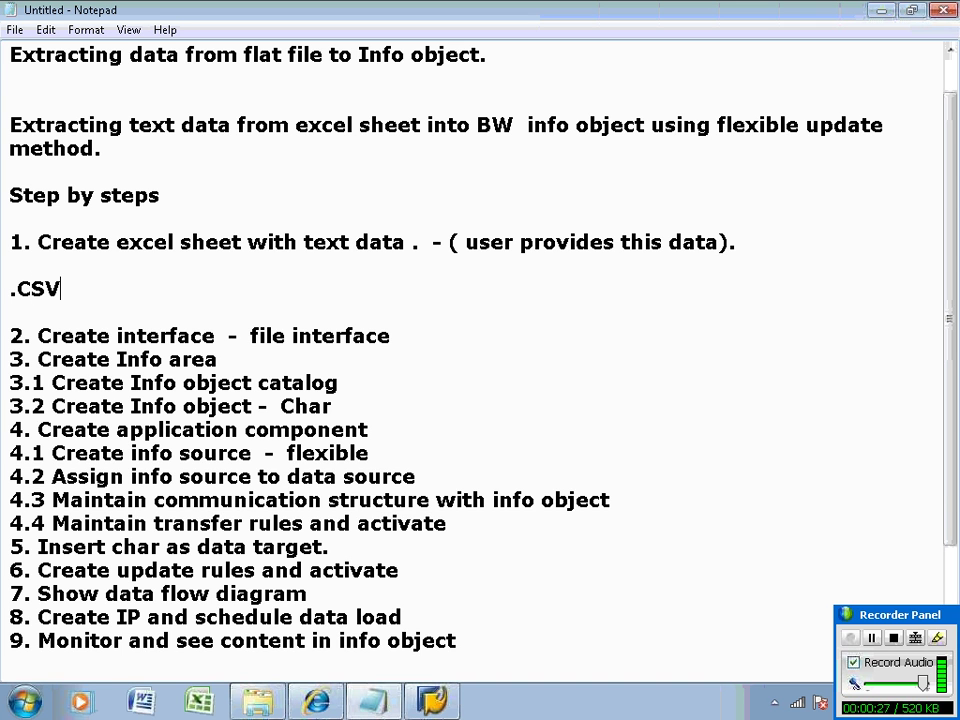
Add the line "Comma separated value." beneath the ".CSV" line, separated by a blank line.
key(Return)
key(Return)
text(V)
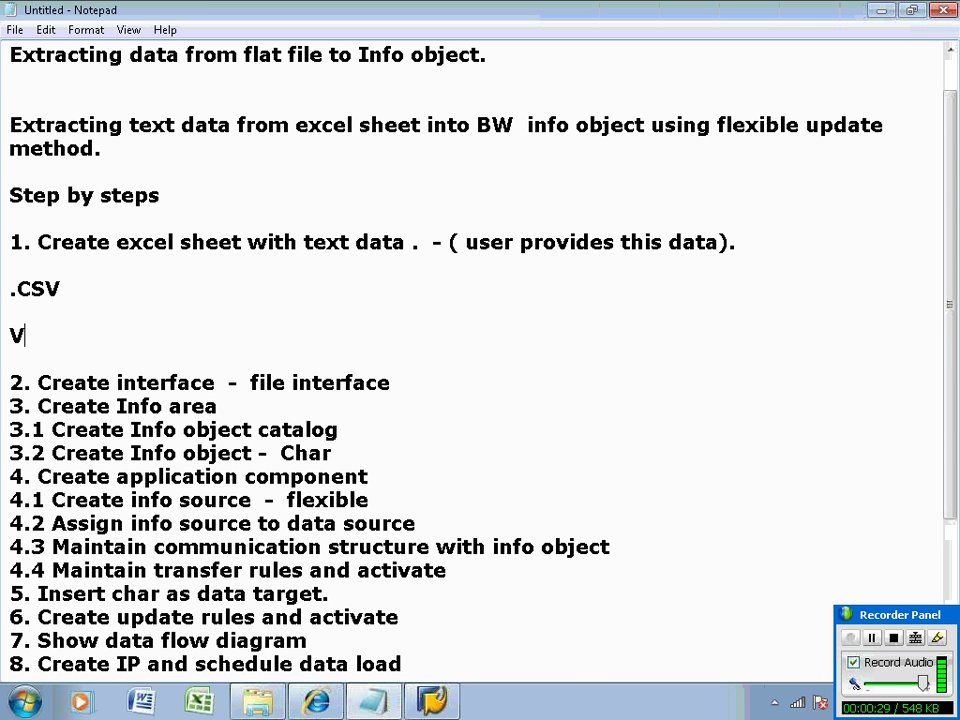
key(BackSpace)
text(Comm)
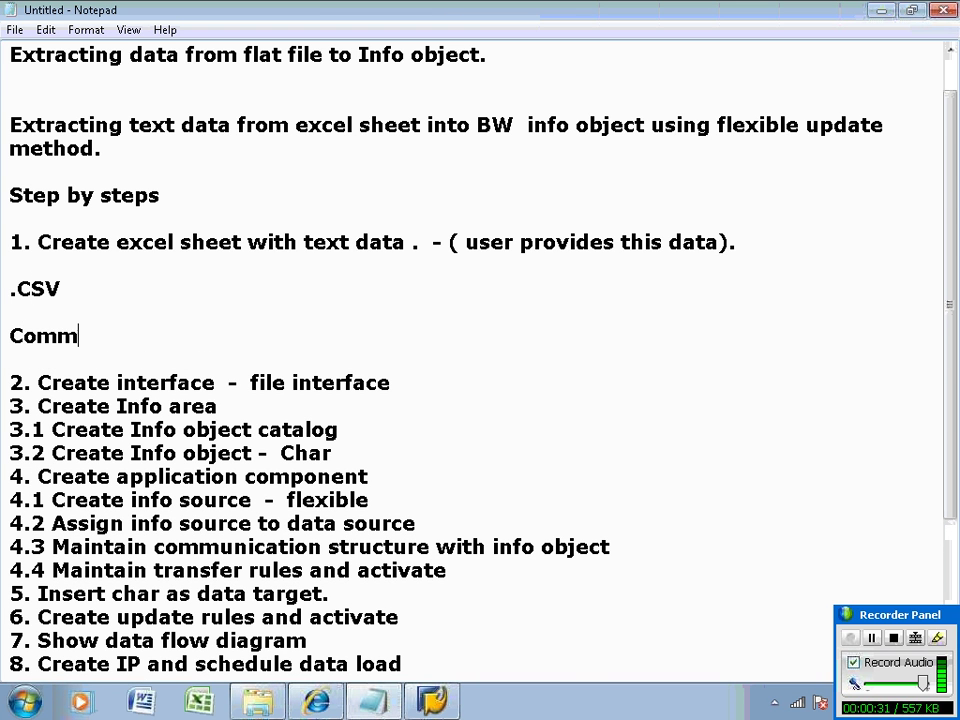
text(a separated )
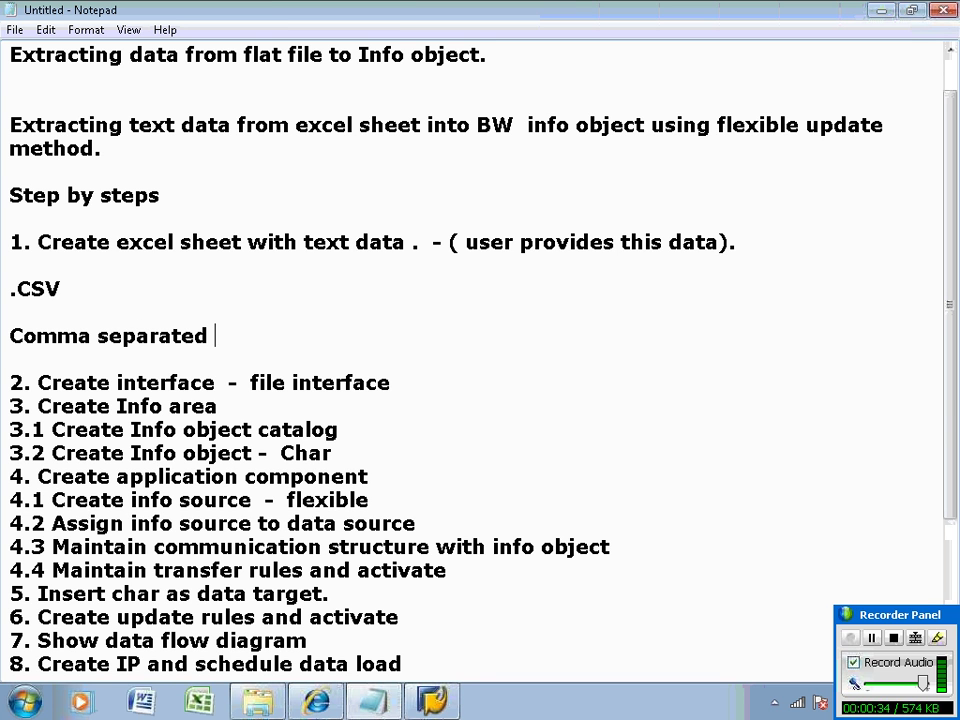
text(value.)
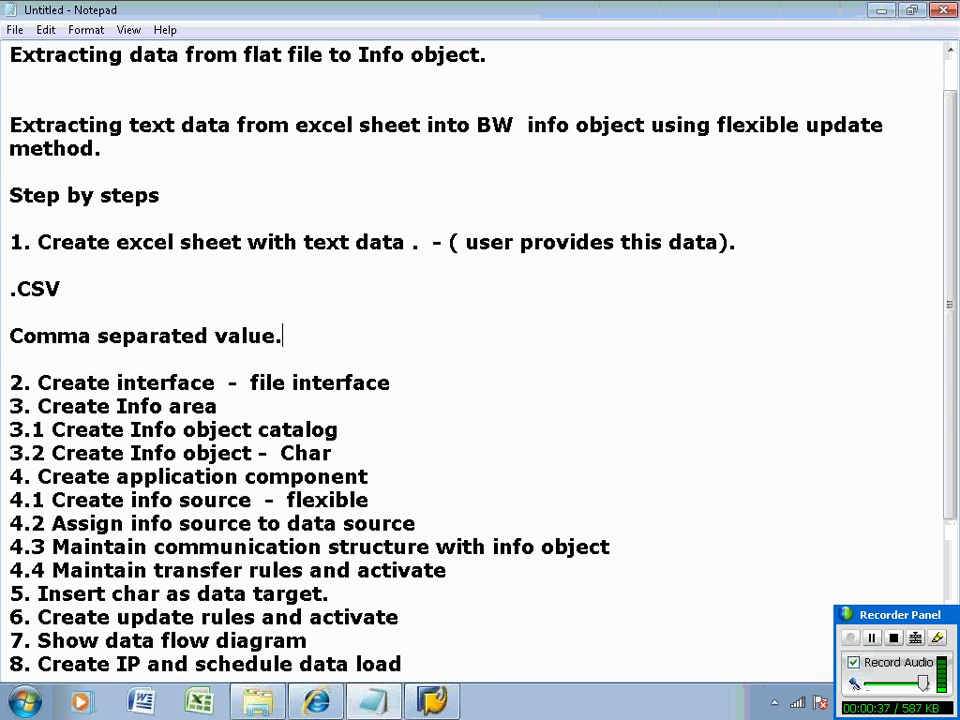
Add the lines "Note pad" and ".TXT" beneath "Comma separated value.", each separated by a blank line.
key(Return)
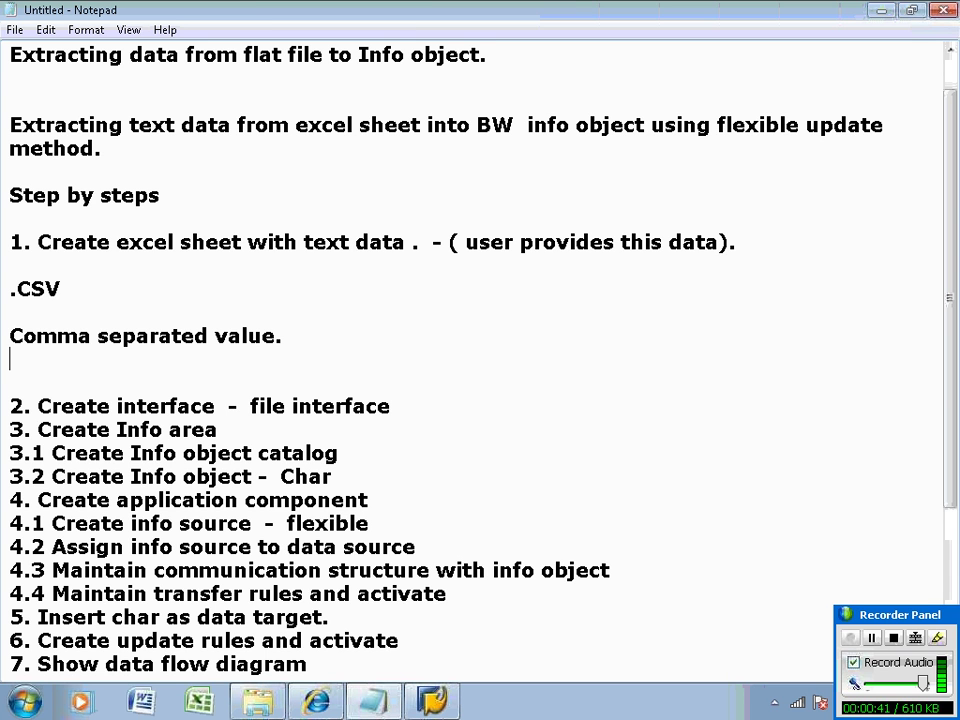
key(Return)
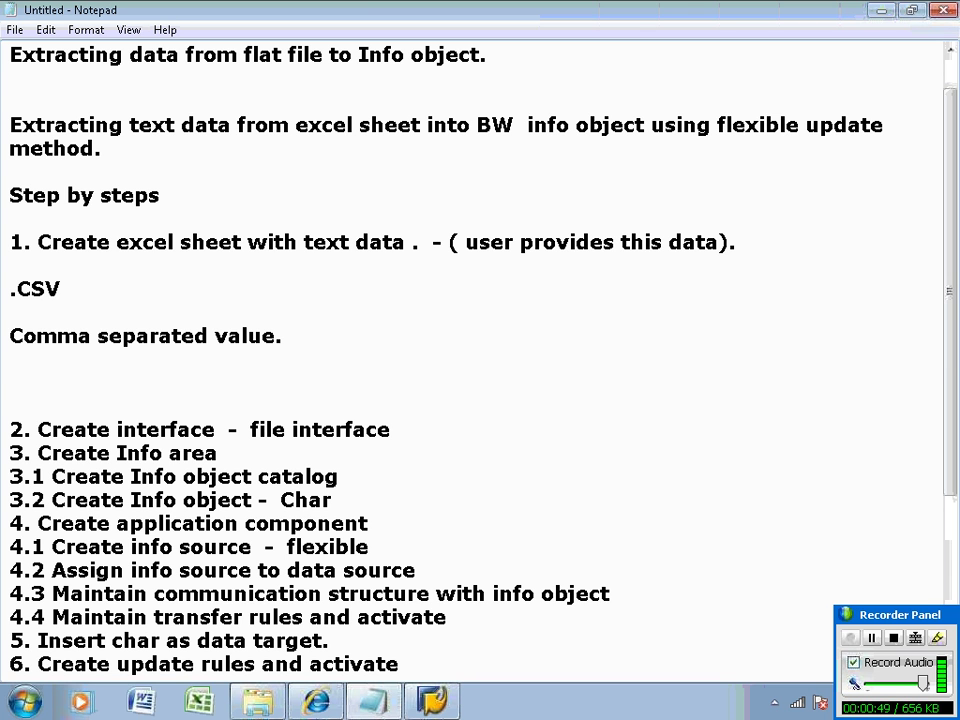
text(Note pad)
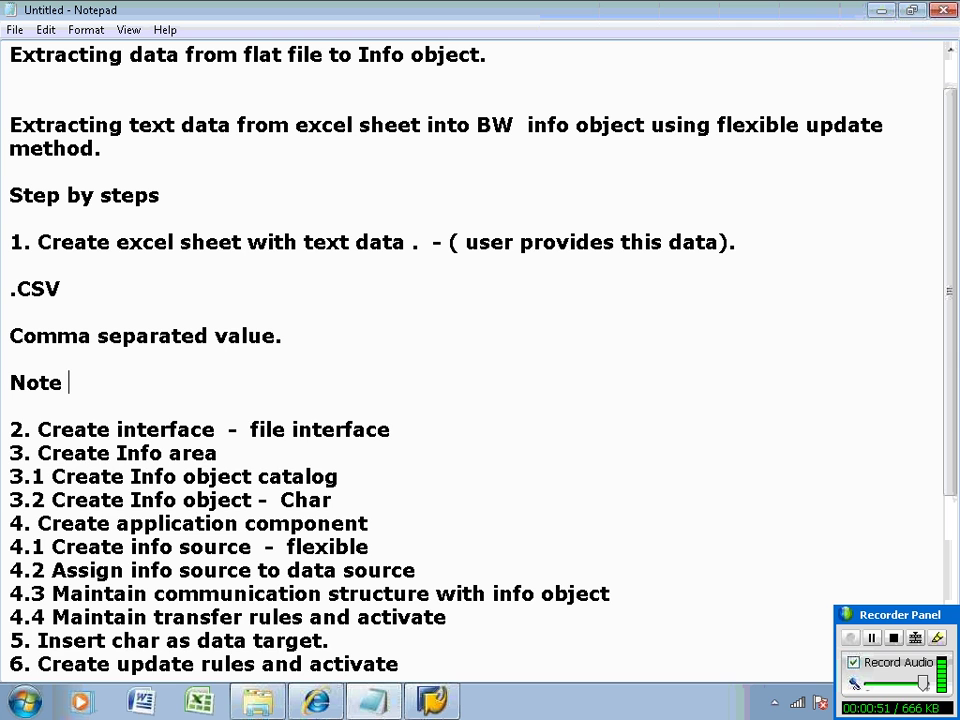
key(Return)
key(Return)
text(.)
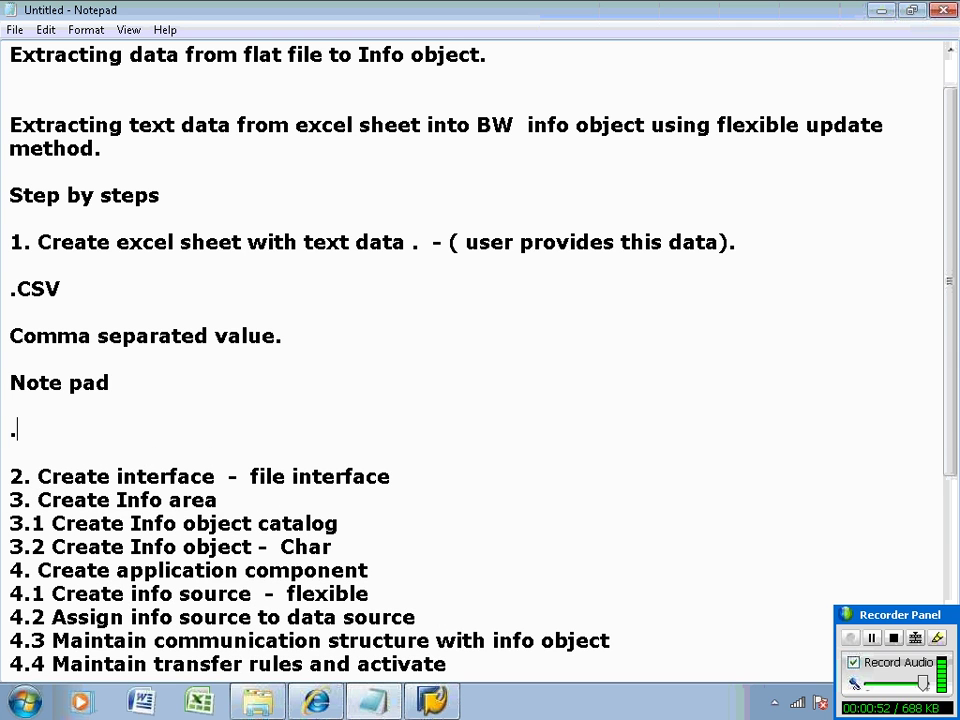
text(TXT)
key(Return)
key(Return)
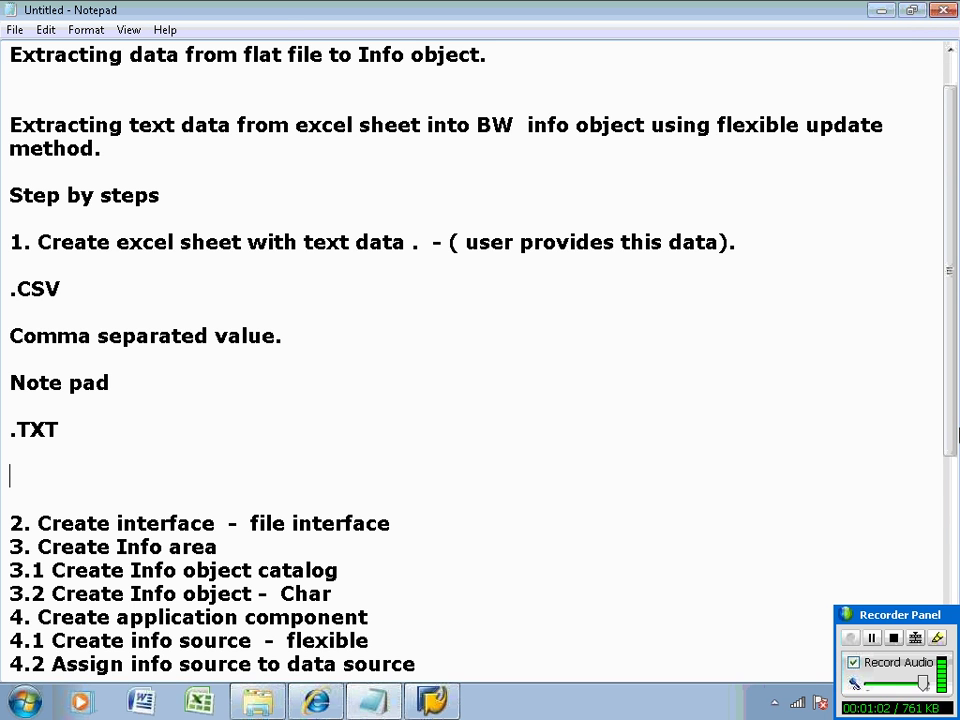
click(385, 707)
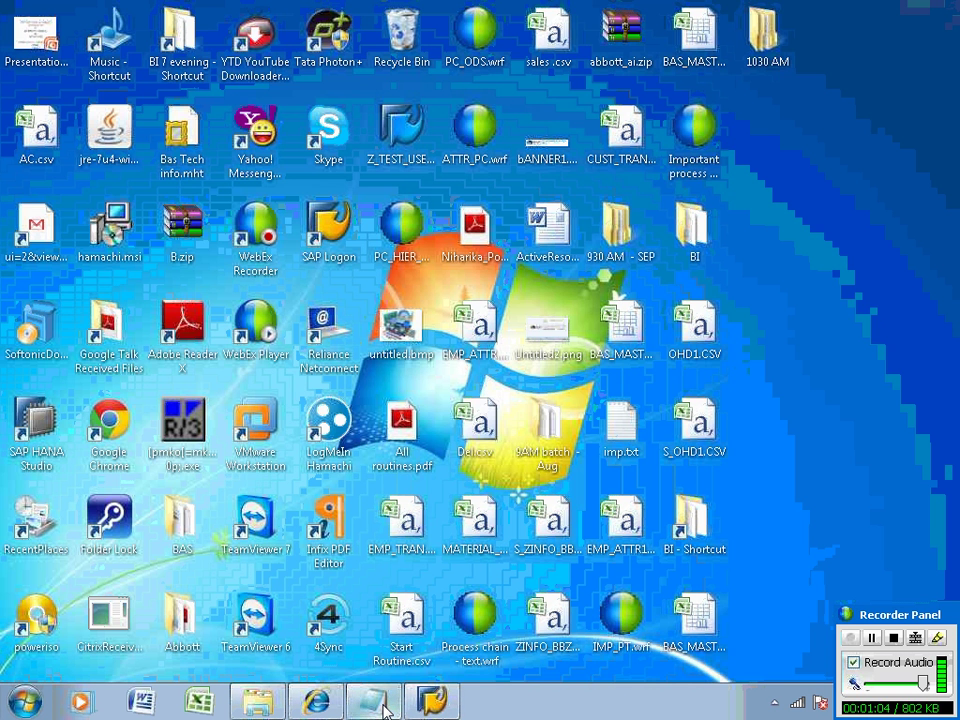
click(385, 707)
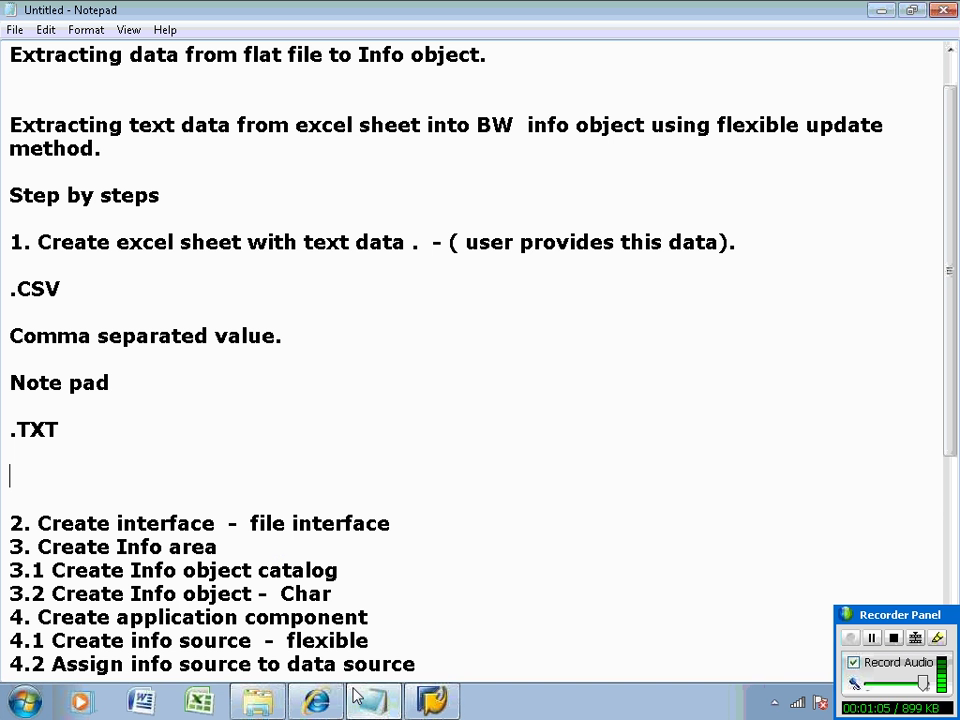
click(16, 476)
text(AFTPC)
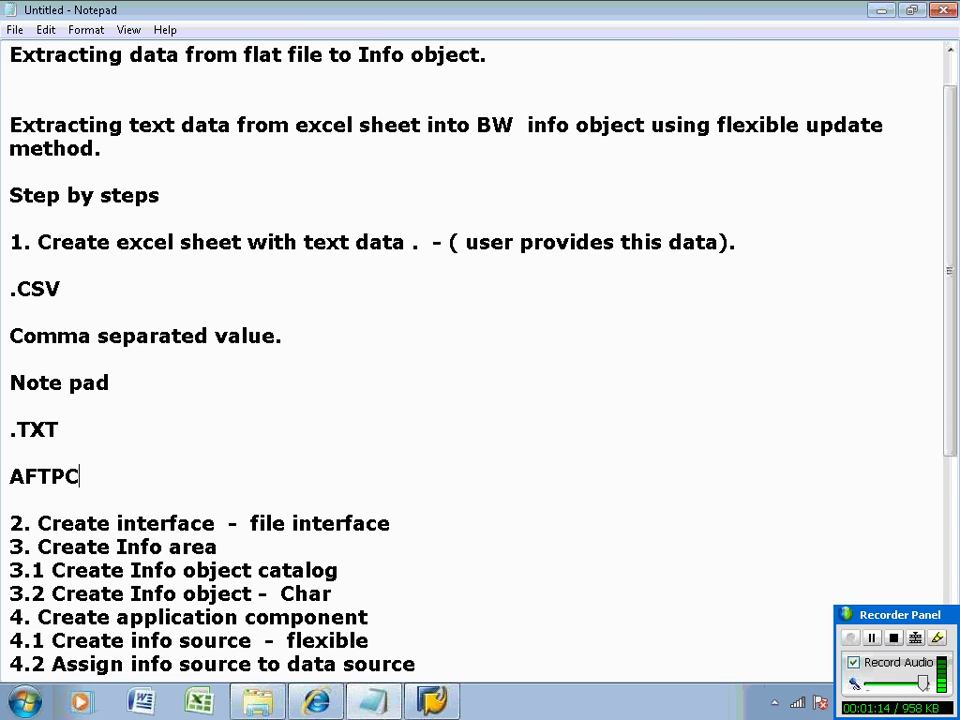
text(,)
key(BackSpace)
text(|)
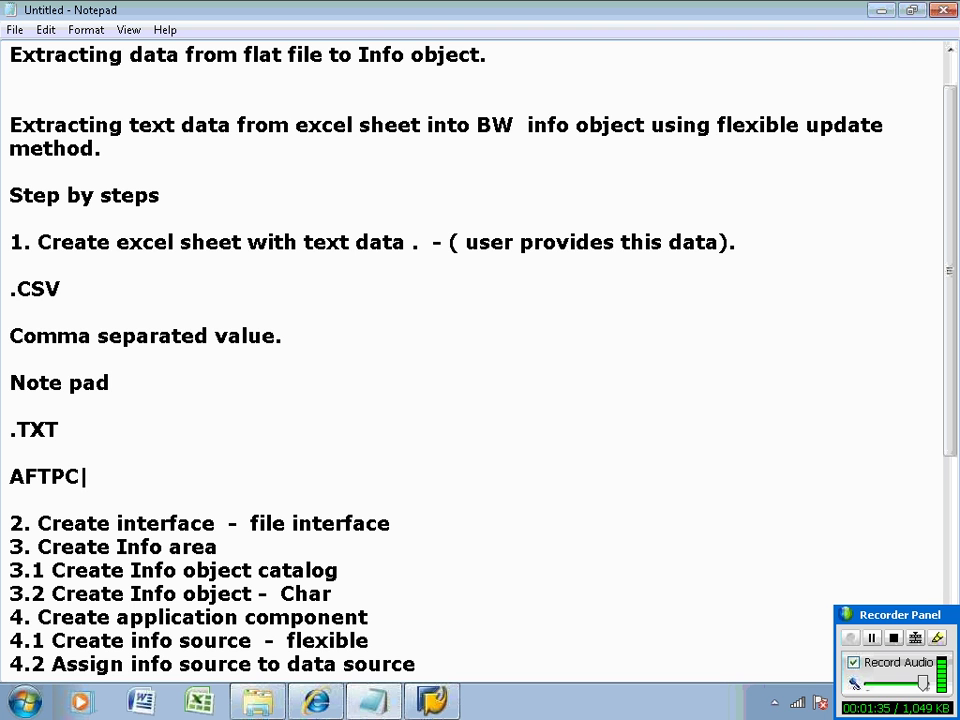
key(BackSpace)
key(BackSpace)
key(BackSpace)
key(BackSpace)
key(BackSpace)
key(BackSpace)
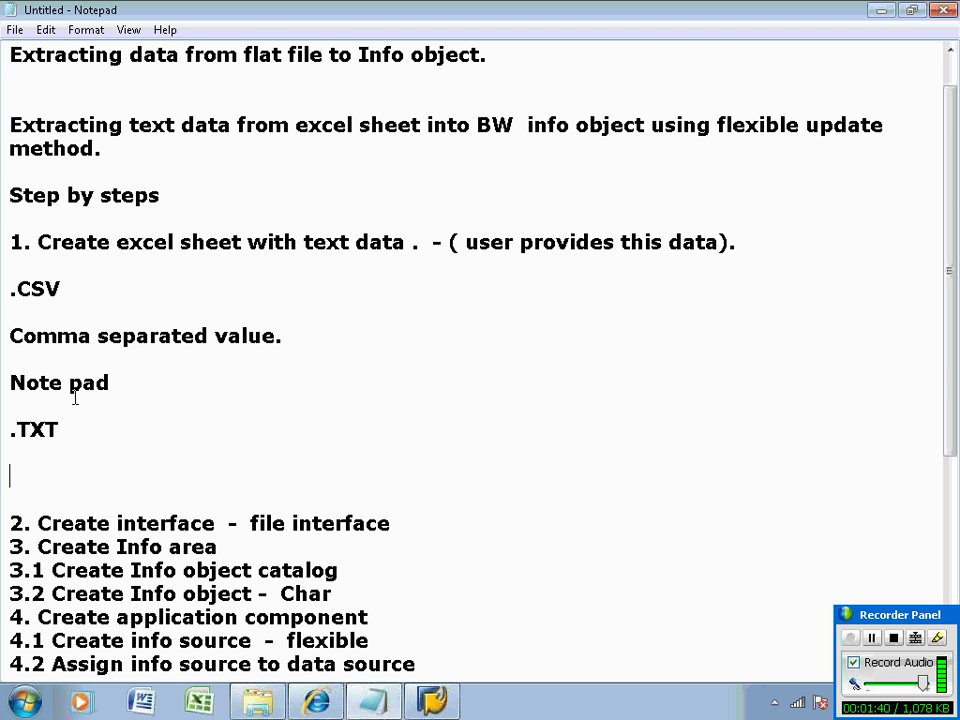
Switch to Microsoft Office Excel 2007 and start with a blank workbook.
click(67, 428)
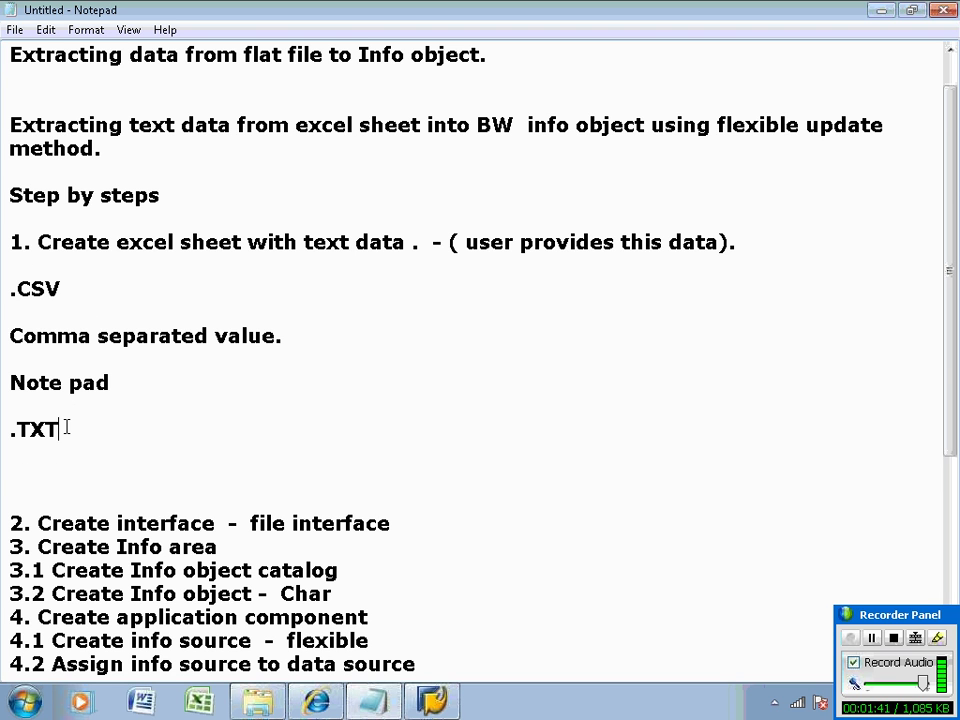
click(65, 286)
click(28, 699)
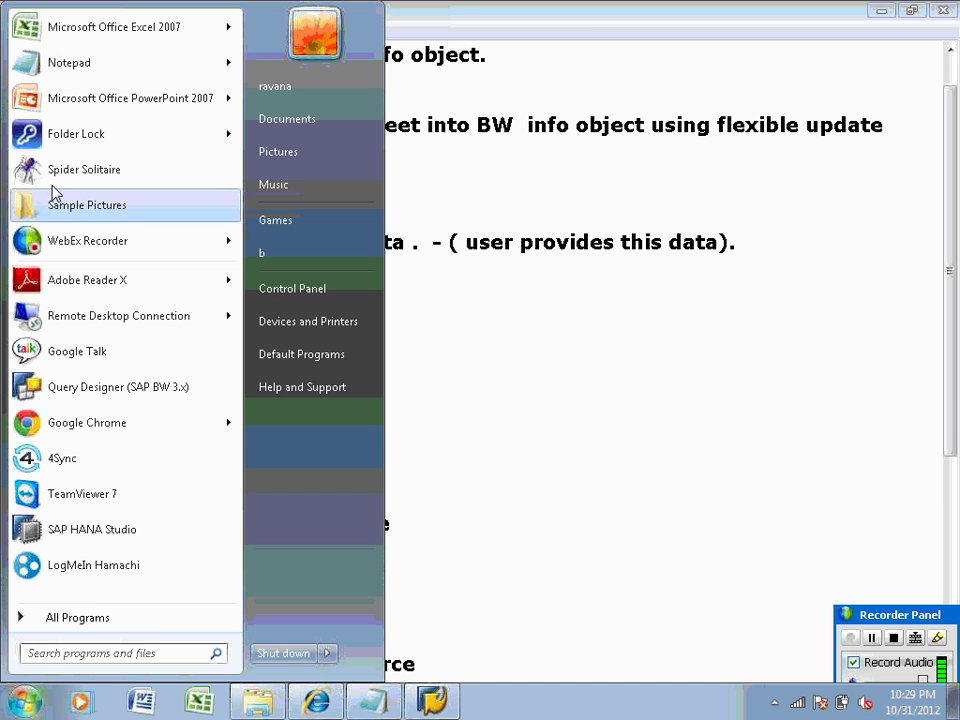
click(64, 32)
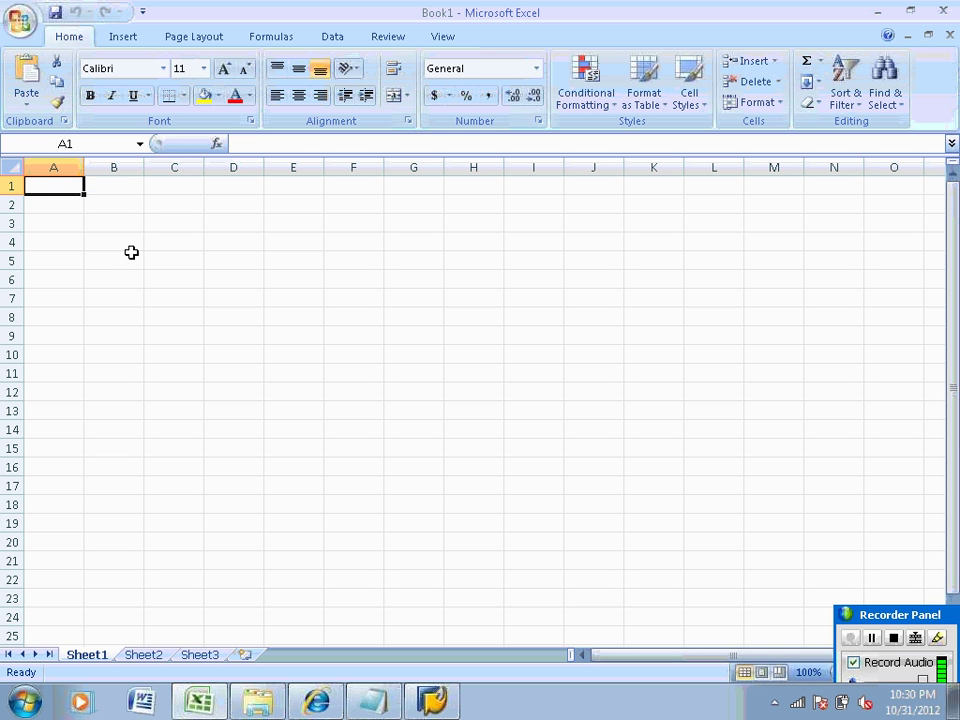
Enter the column heading "EMP ID" in cell A1.
text(EMP id)
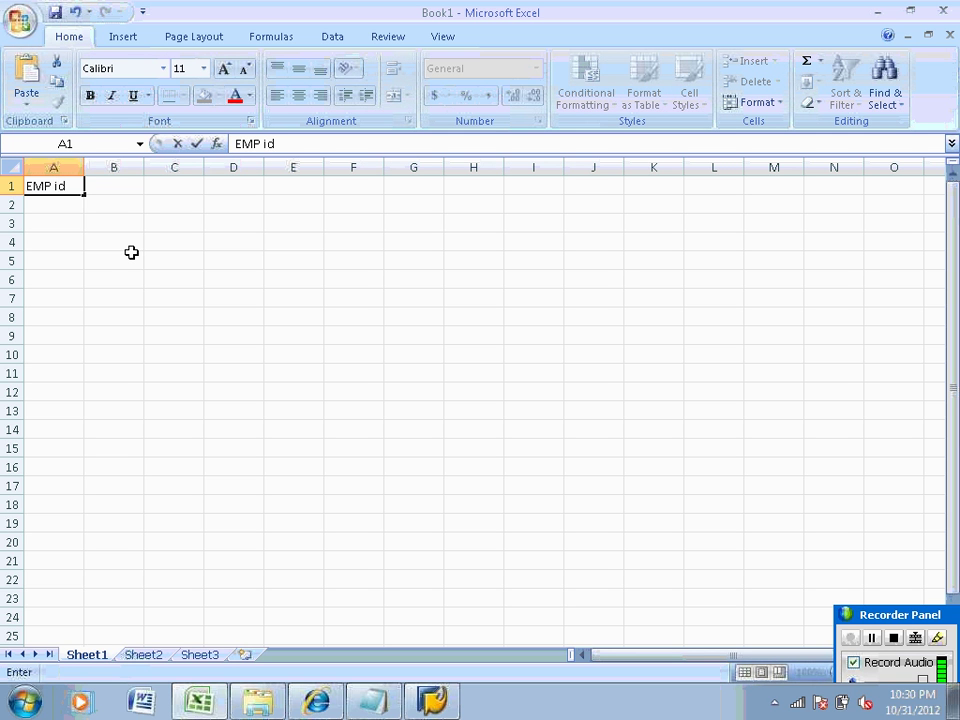
key(BackSpace)
key(BackSpace)
key(BackSpace)
text(ID)
key(Tab)
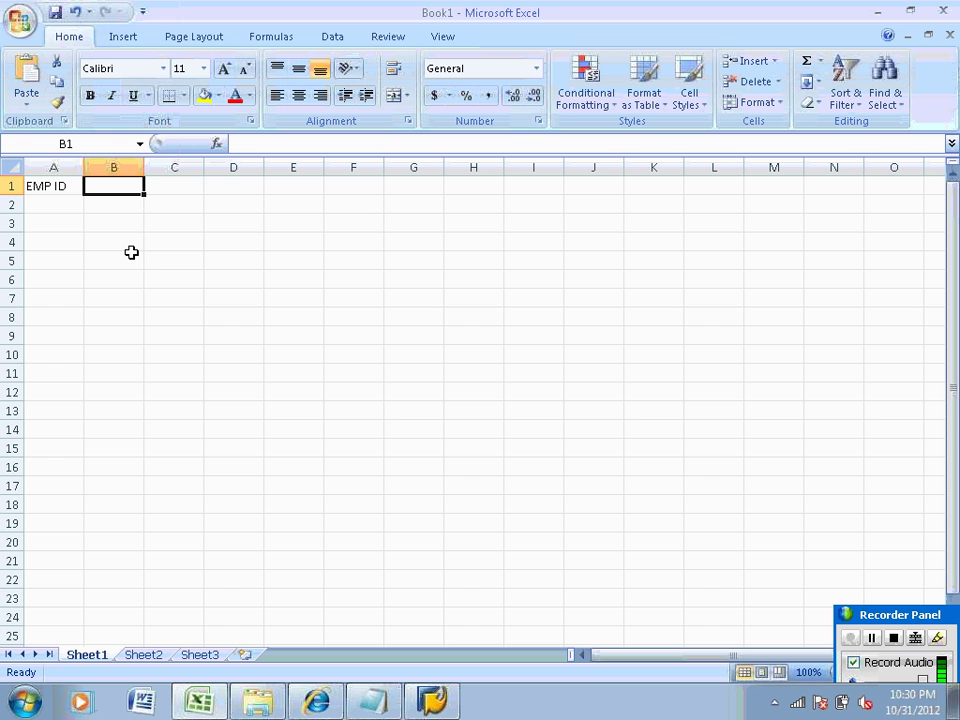
Enter the heading "DESCRIPTION" in cell B1 and fit column B's width to it.
text(DESCRI)
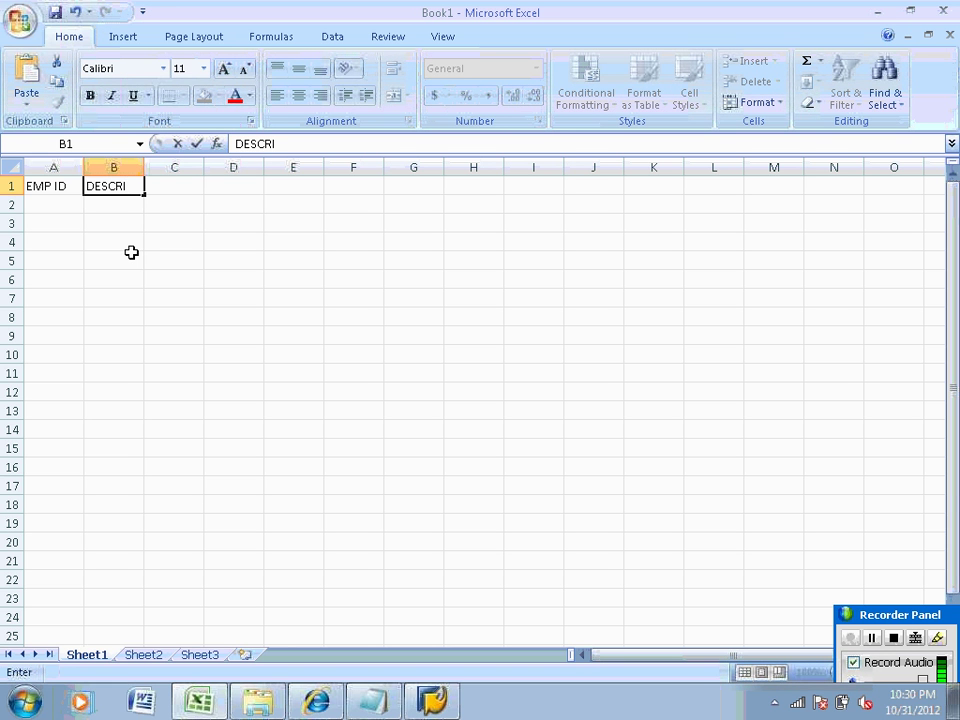
text(PTION)
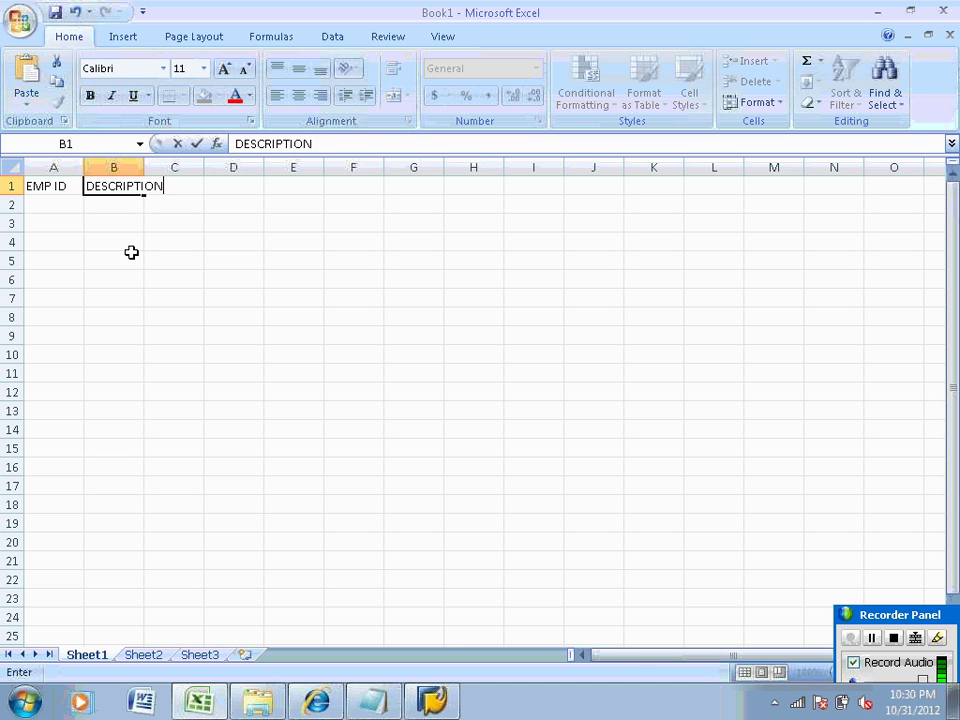
click(146, 167)
double_click(144, 167)
click(135, 185)
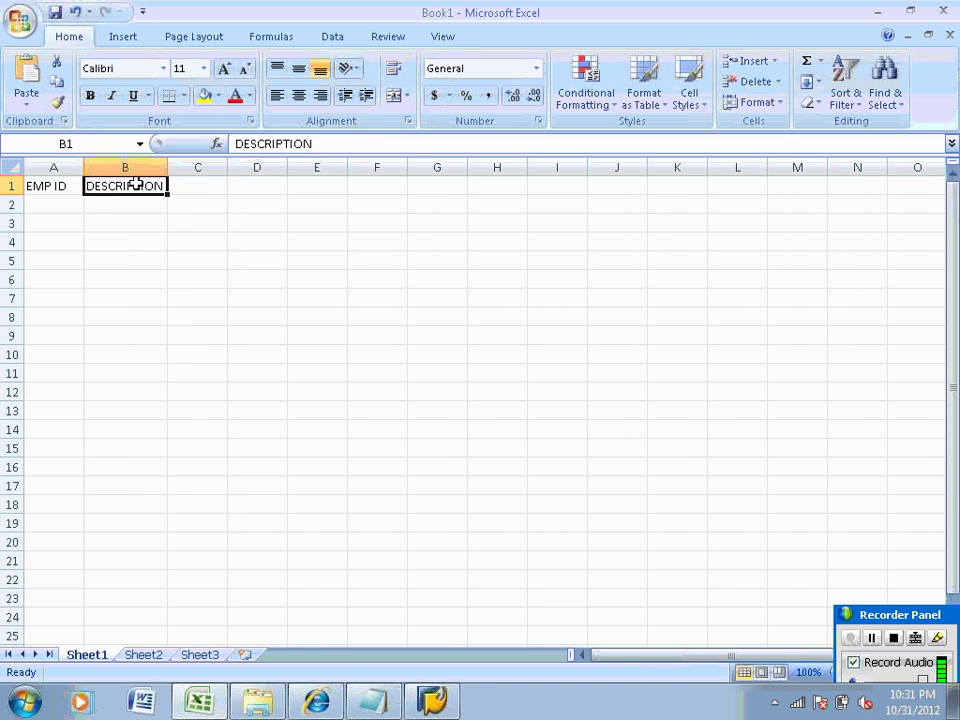
Enter EMP01 in cell A2 and fill the series down to EMP03 in A4.
click(37, 206)
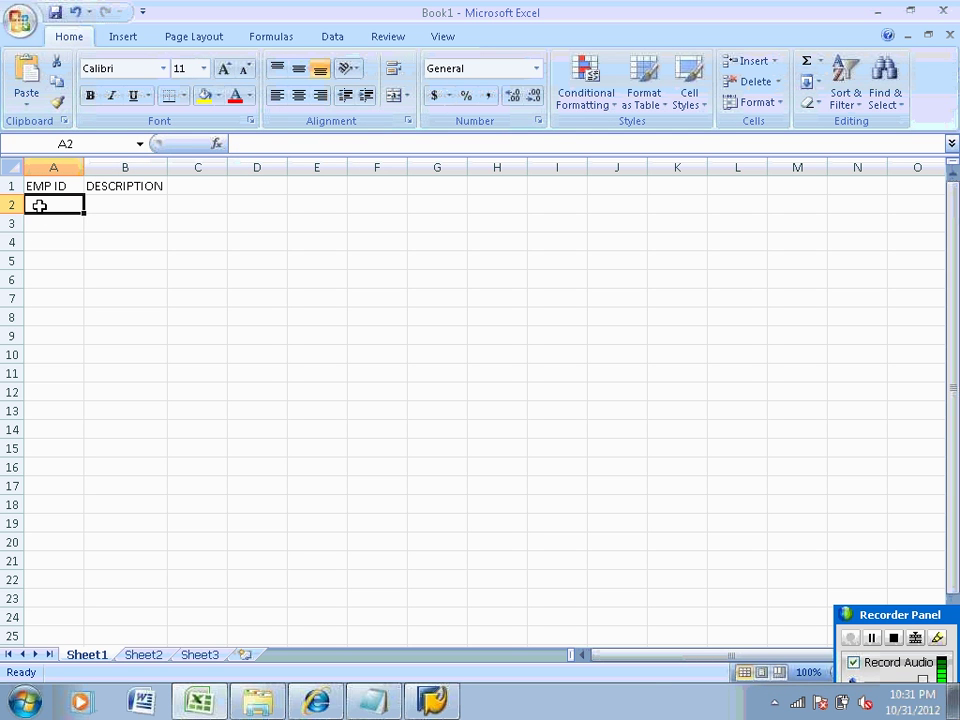
text(EMP01)
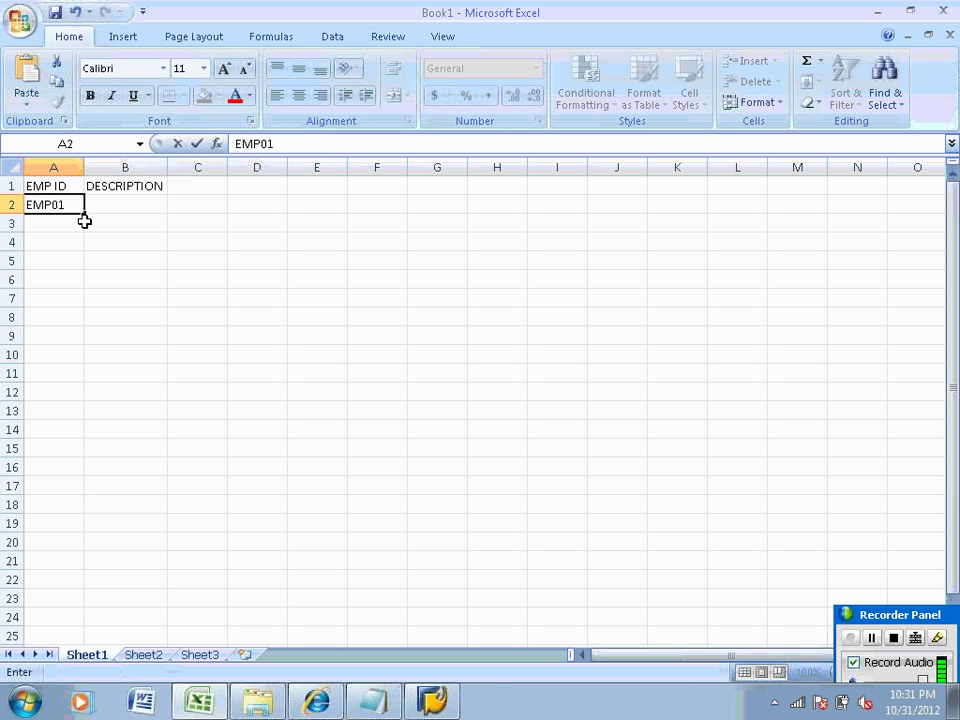
key(Return)
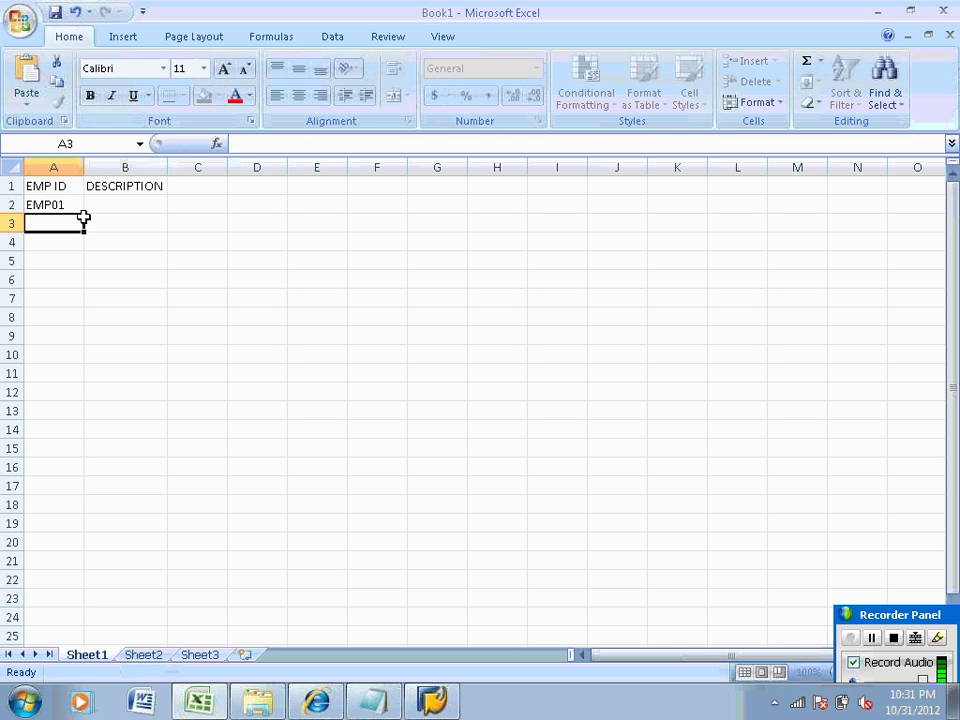
click(79, 208)
drag(81, 212, 81, 248)
Enter "EMP ID for" followed by the first employee's name in B2 and fit column B to the text.
click(100, 204)
text(E)
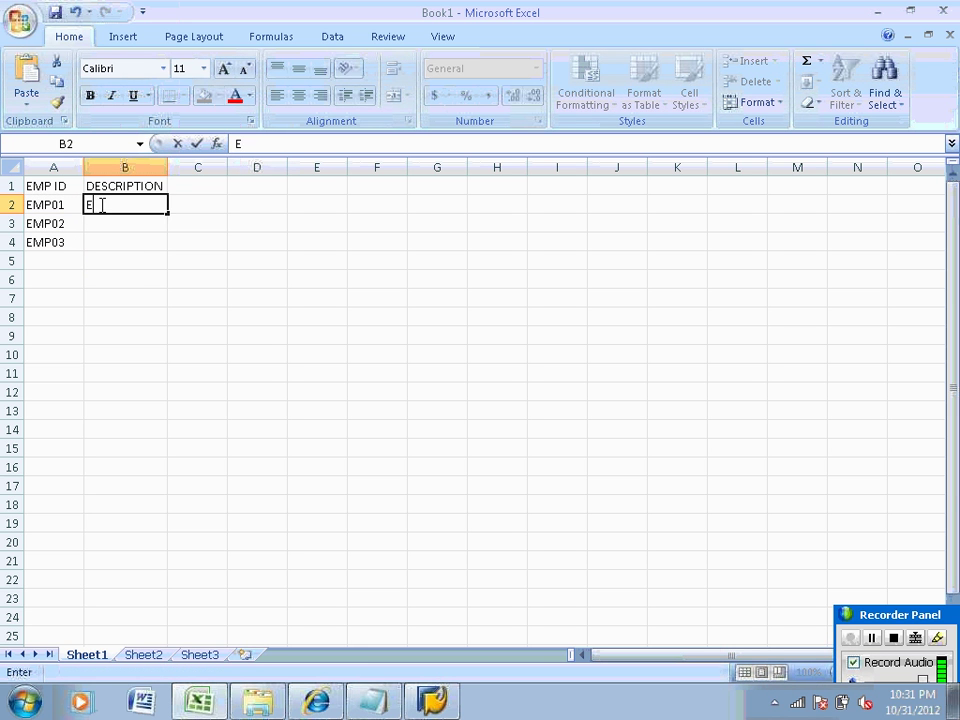
text(MP ID for)
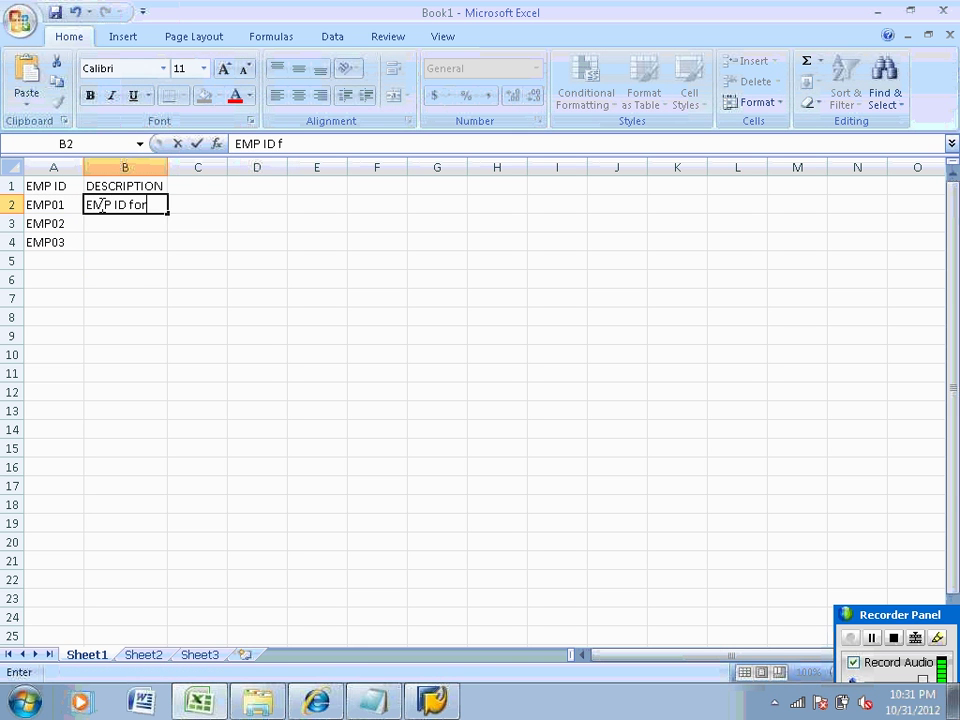
text( SRIDHAR)
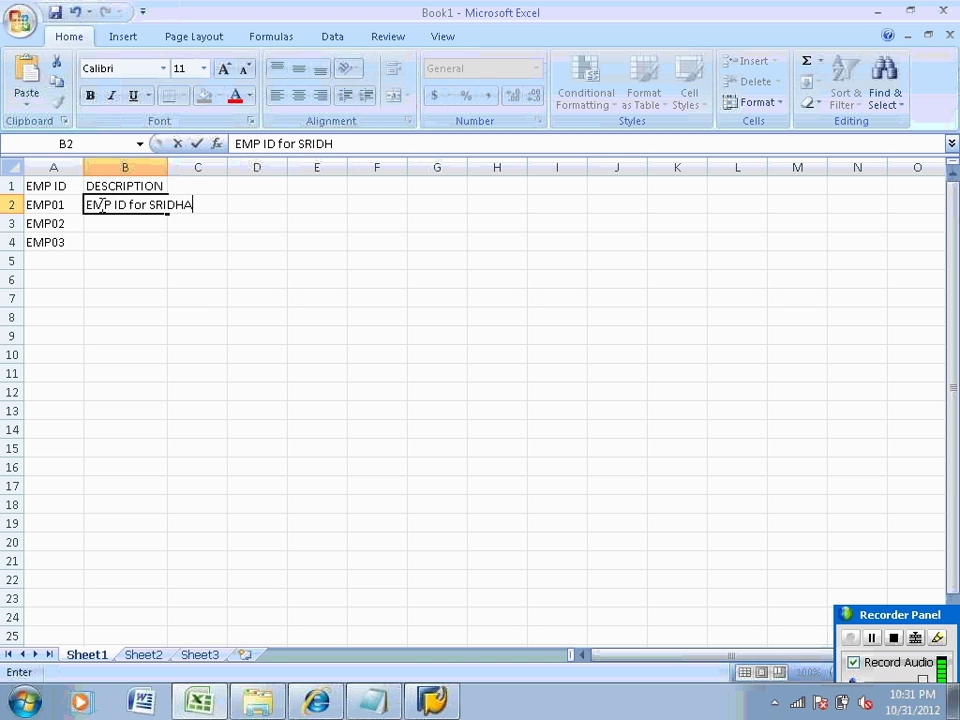
double_click(164, 168)
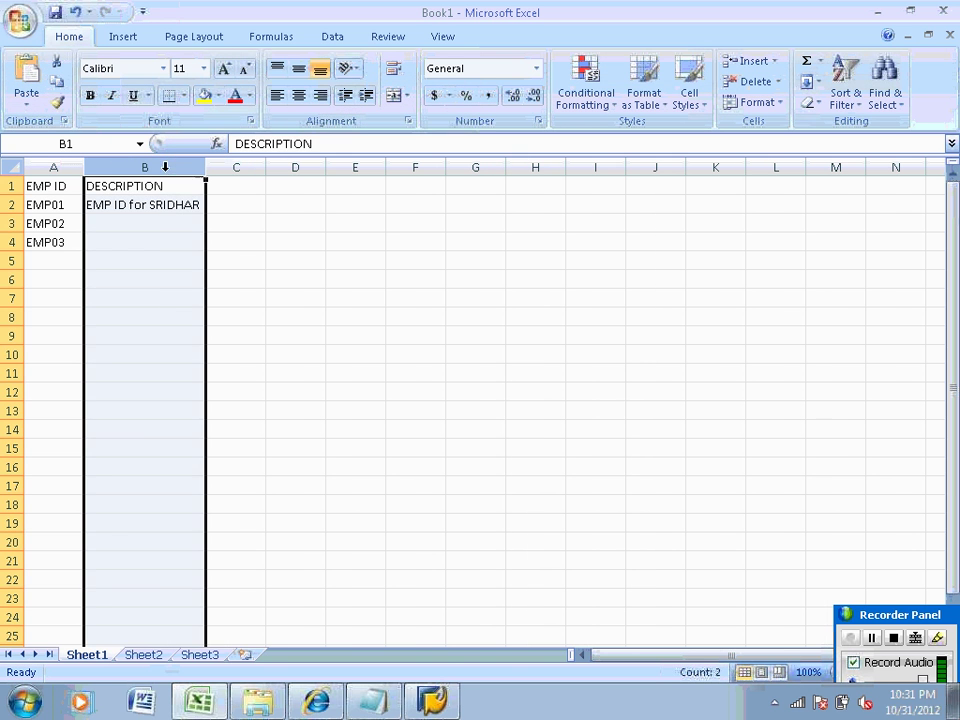
Enter "EMP ID for" followed by the second employee's name as the description in cell B3.
click(150, 222)
text(EMP ID)
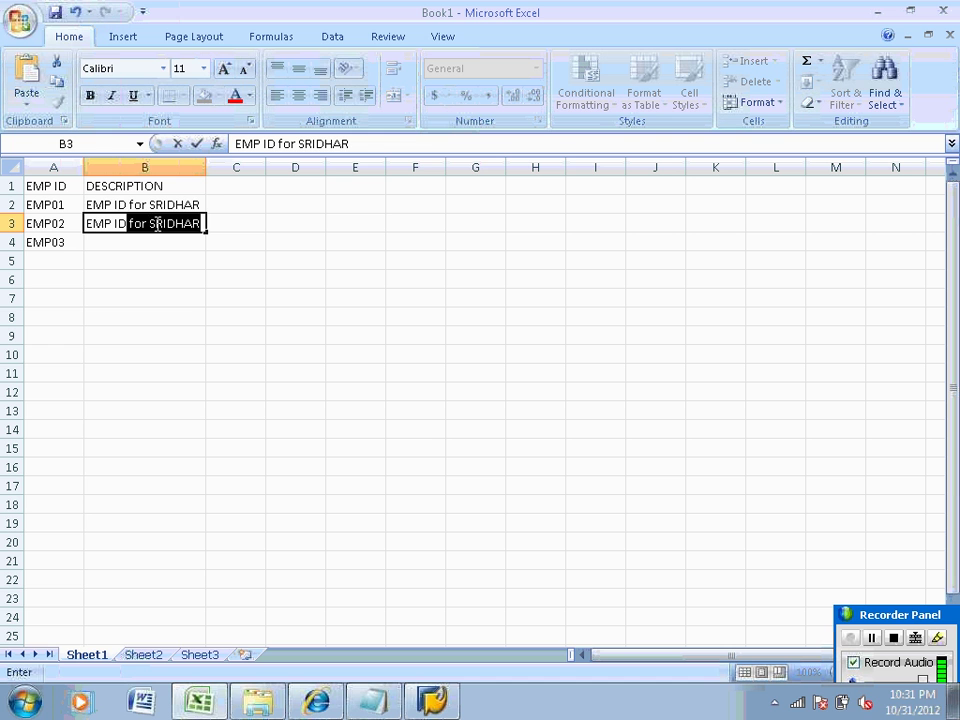
click(150, 222)
drag(150, 222, 204, 224)
text(VIKAS)
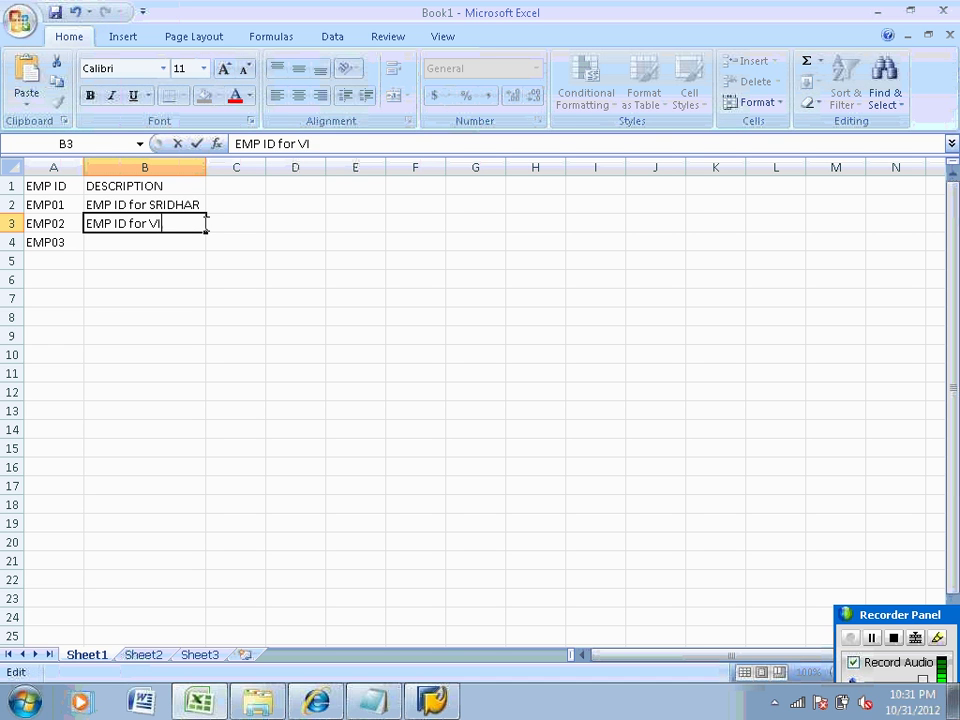
Enter "EMP ID FOR" followed by the third employee's name as the description in cell B4.
click(188, 252)
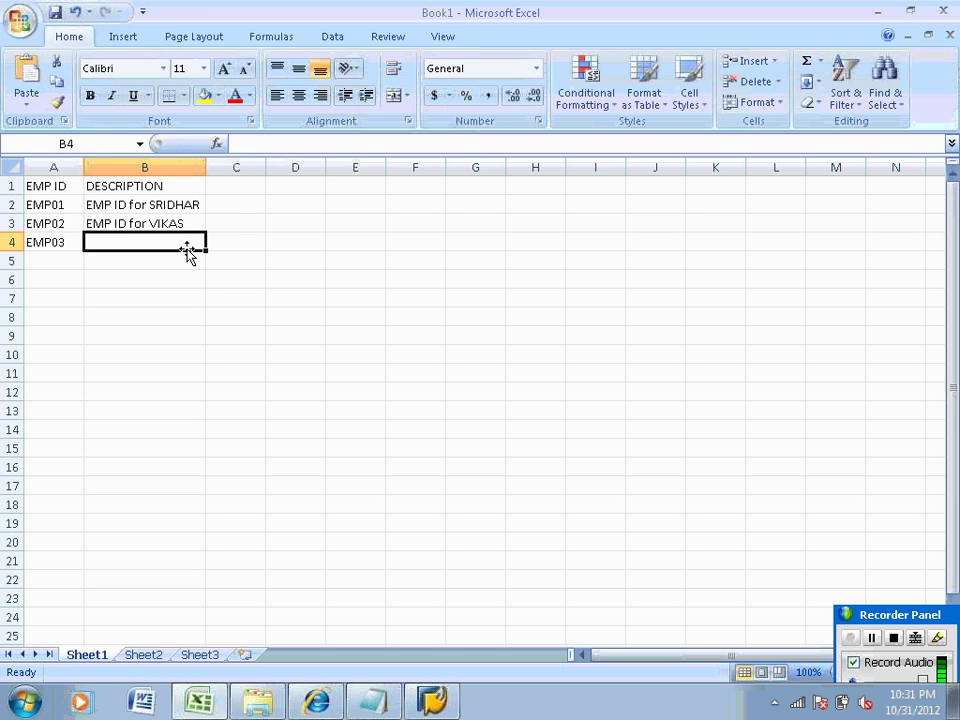
text(EMP ID )
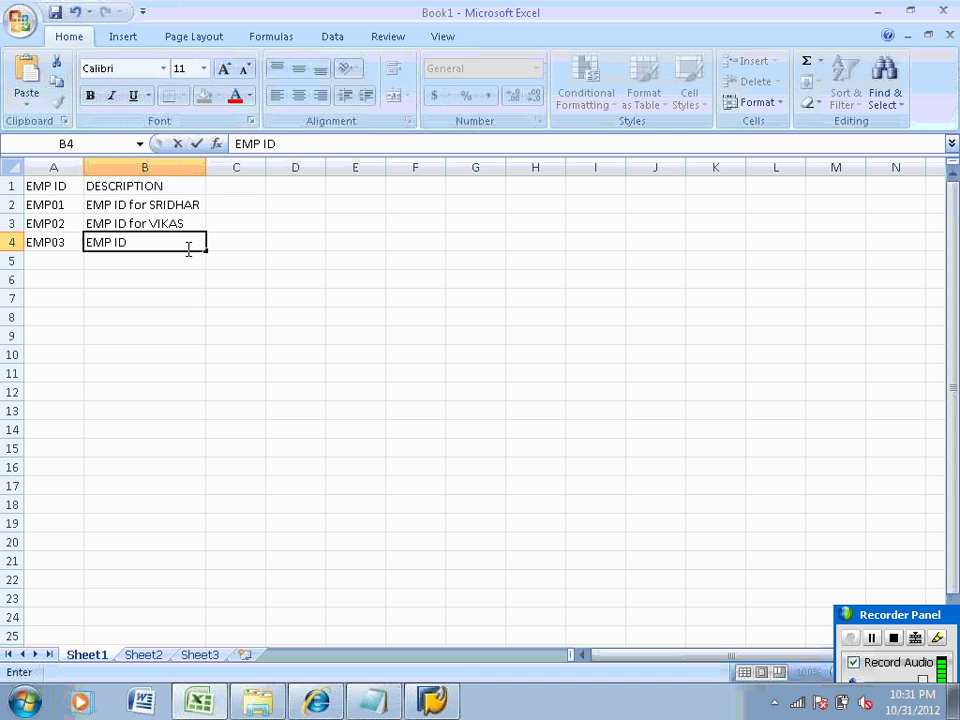
text(FOR PRAMOD)
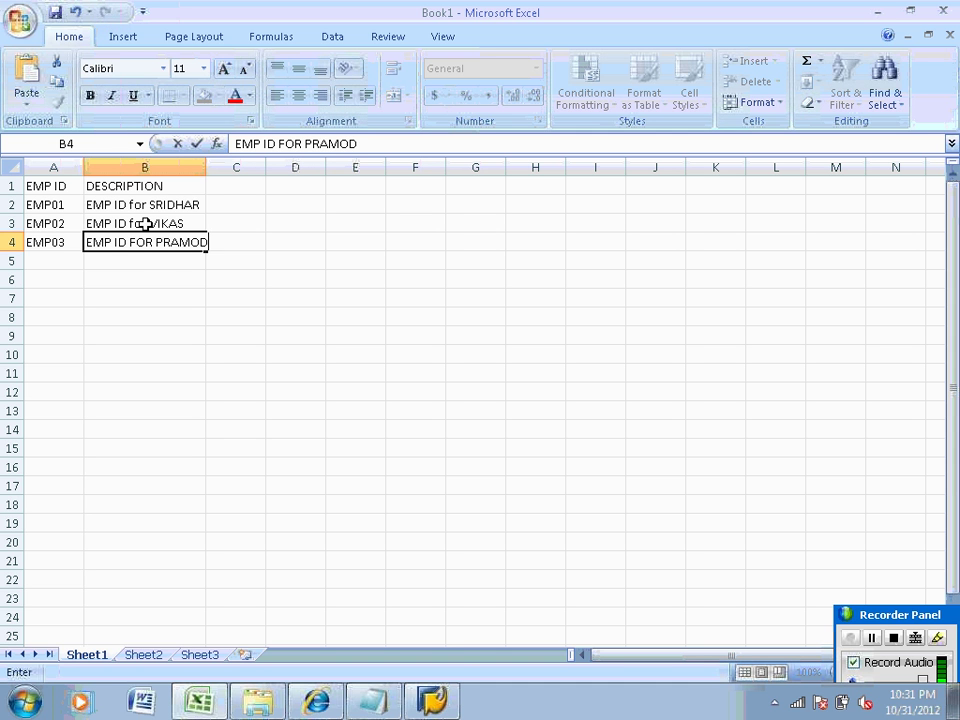
Replace the lowercase "for" with "FOR" in the description in cell B3.
click(147, 223)
double_click(147, 223)
key(BackSpace)
key(BackSpace)
key(BackSpace)
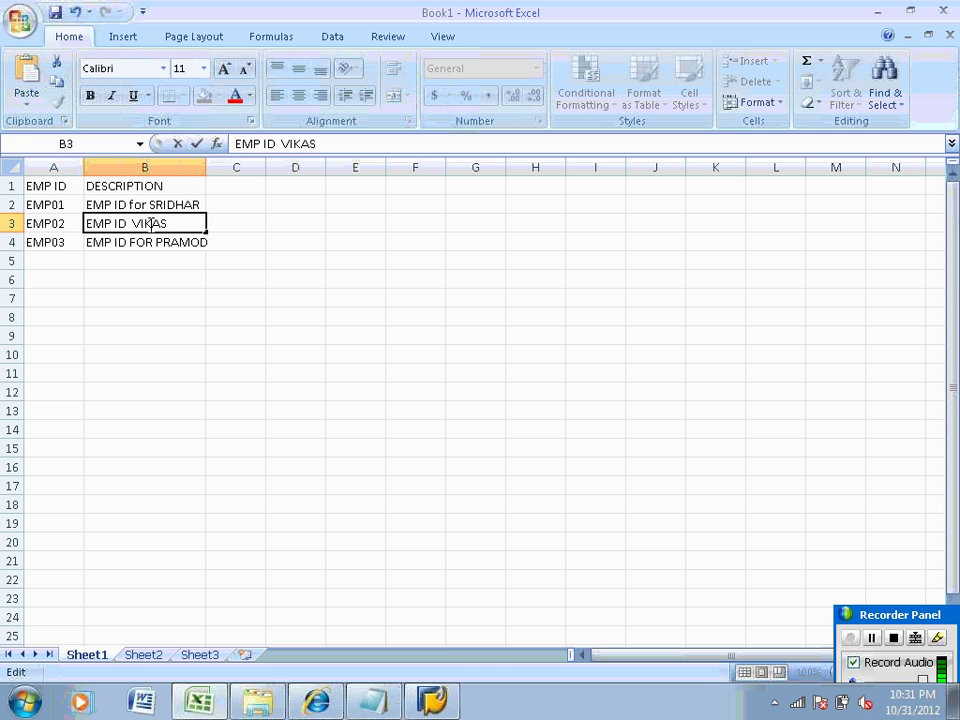
text(FOR)
Replace the lowercase "for" with "FOR" in the description in cell B2.
click(145, 204)
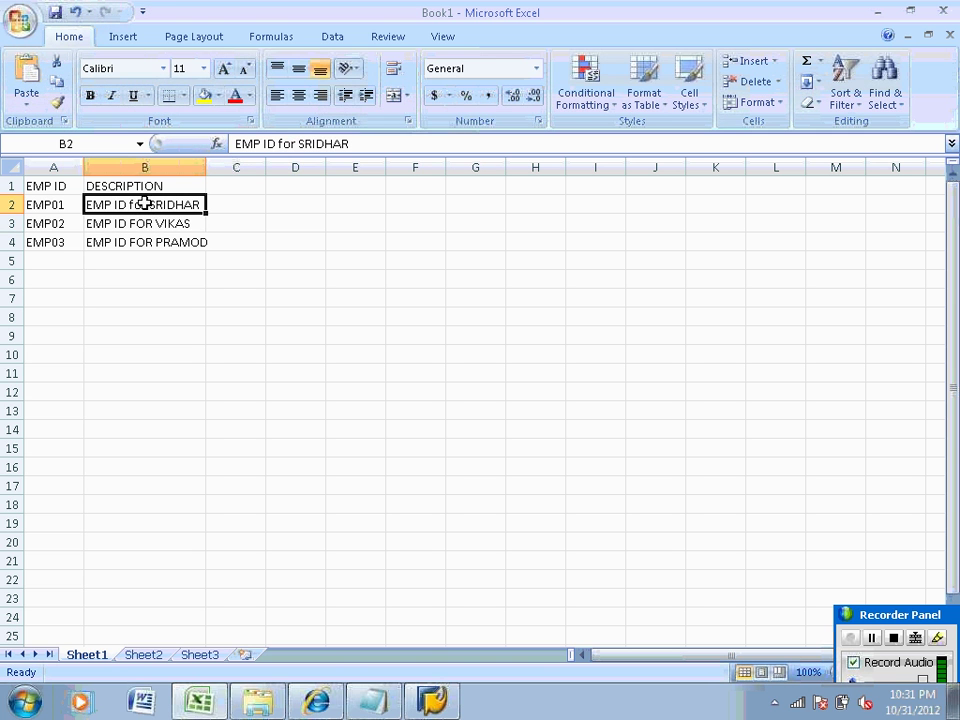
click(296, 143)
key(BackSpace)
key(BackSpace)
key(BackSpace)
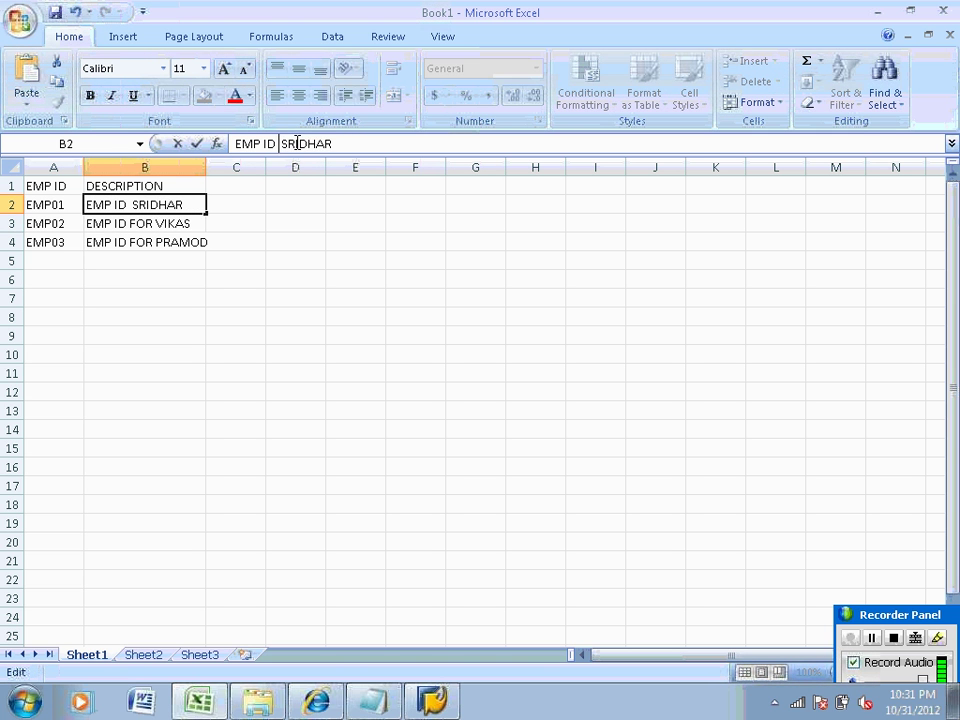
text(FOR)
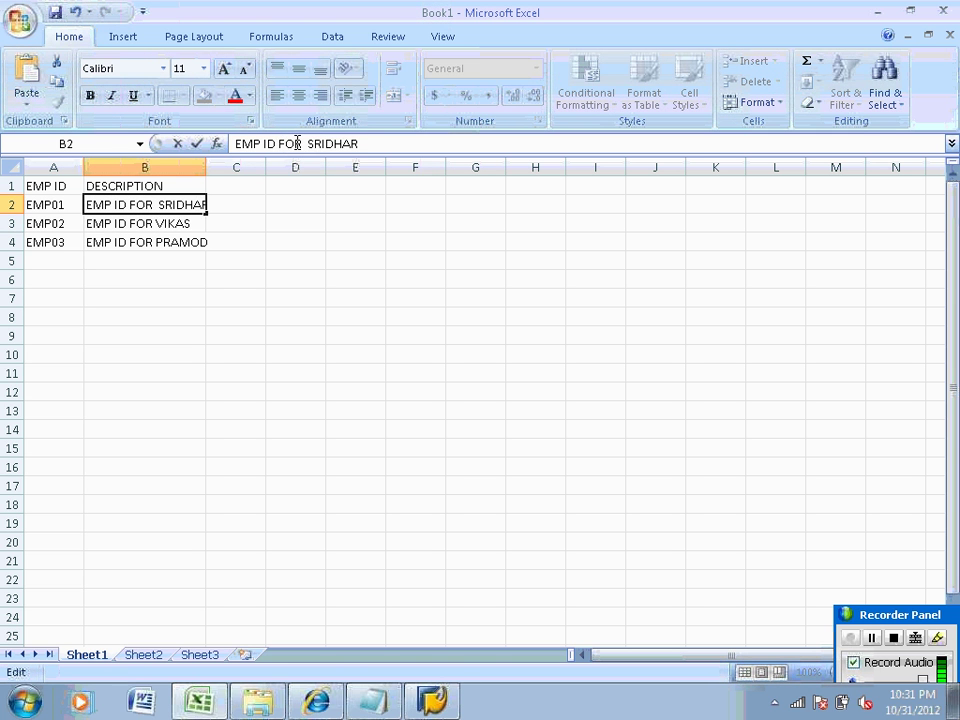
click(262, 298)
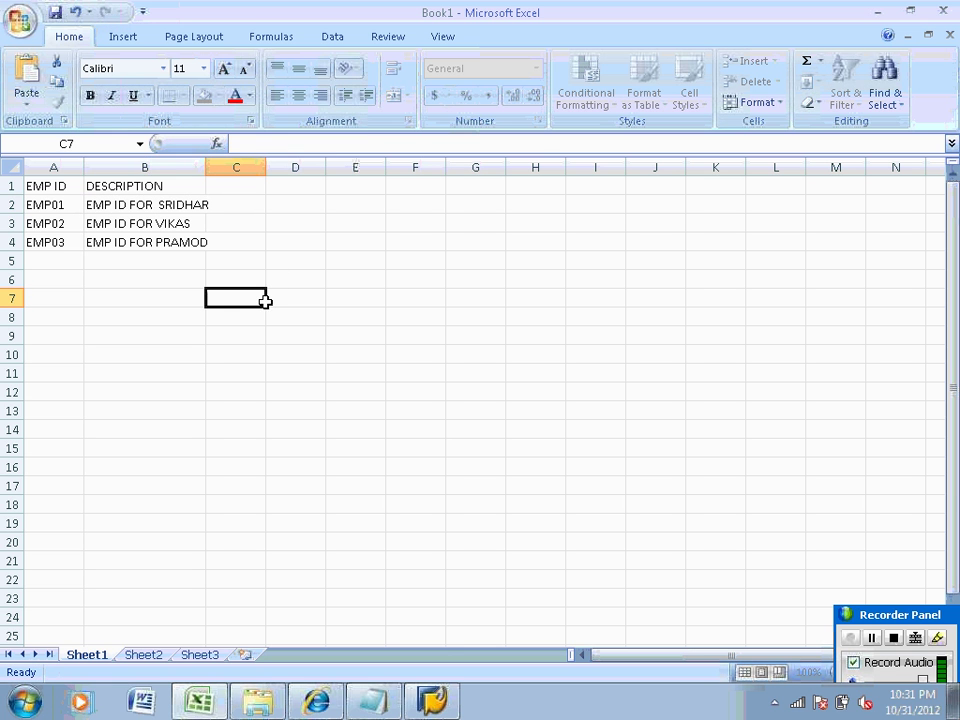
Start saving the workbook under the name EMP_TEXT with the file type CSV (Comma delimited).
click(55, 14)
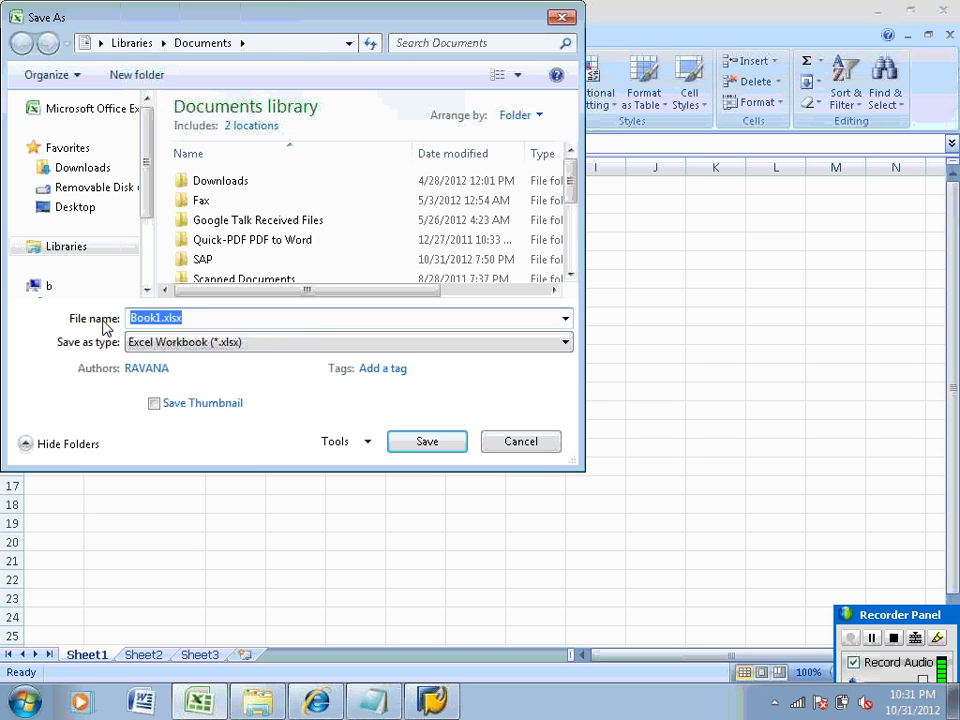
text(EMP_TEXT)
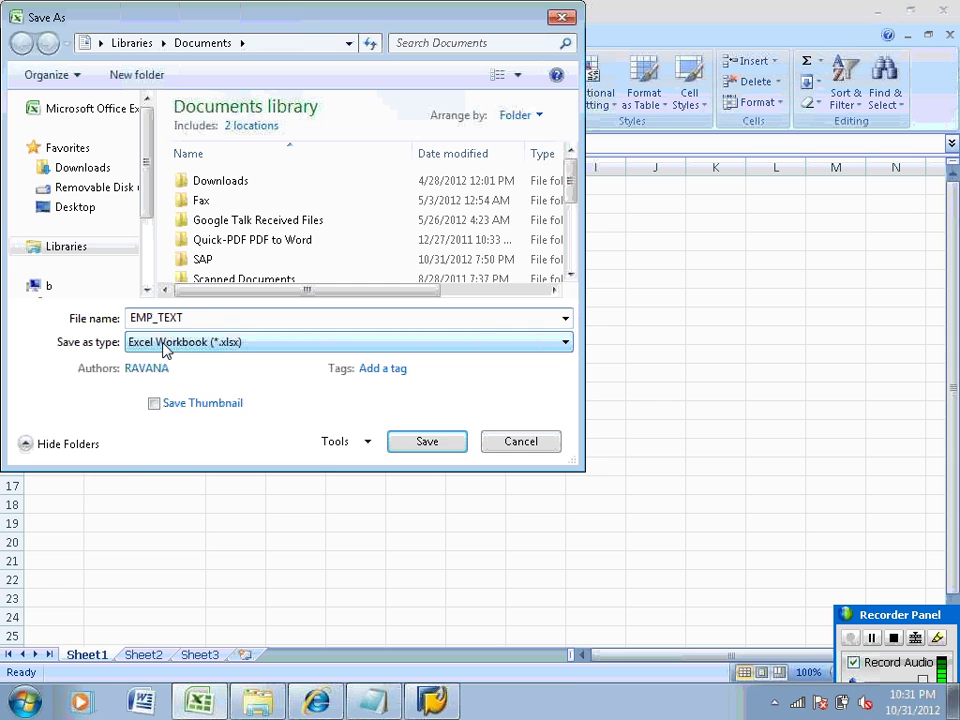
click(165, 343)
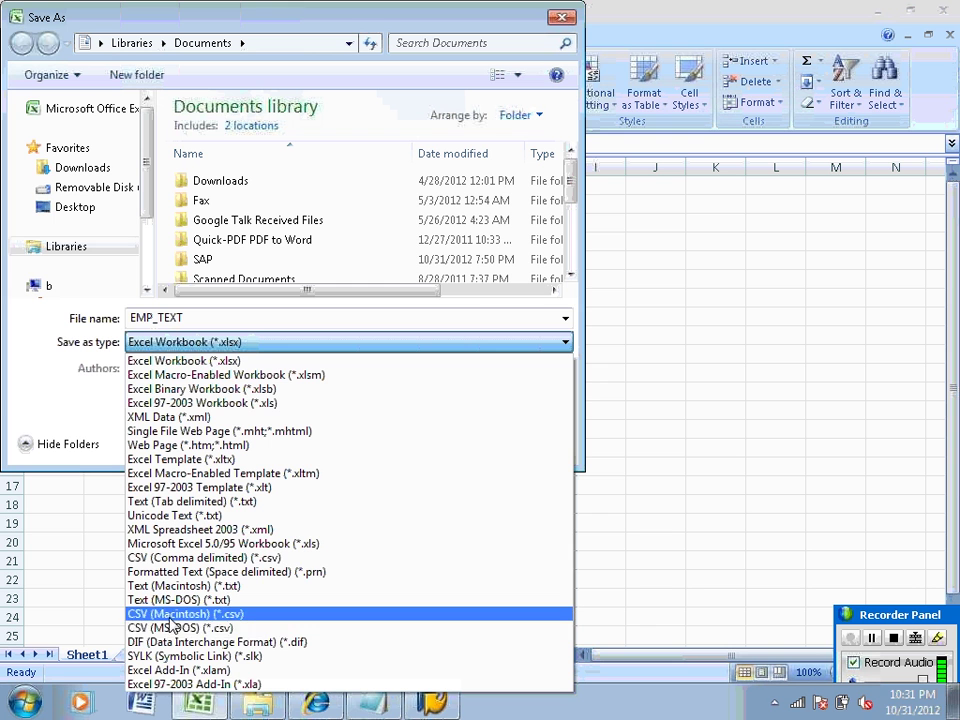
click(150, 558)
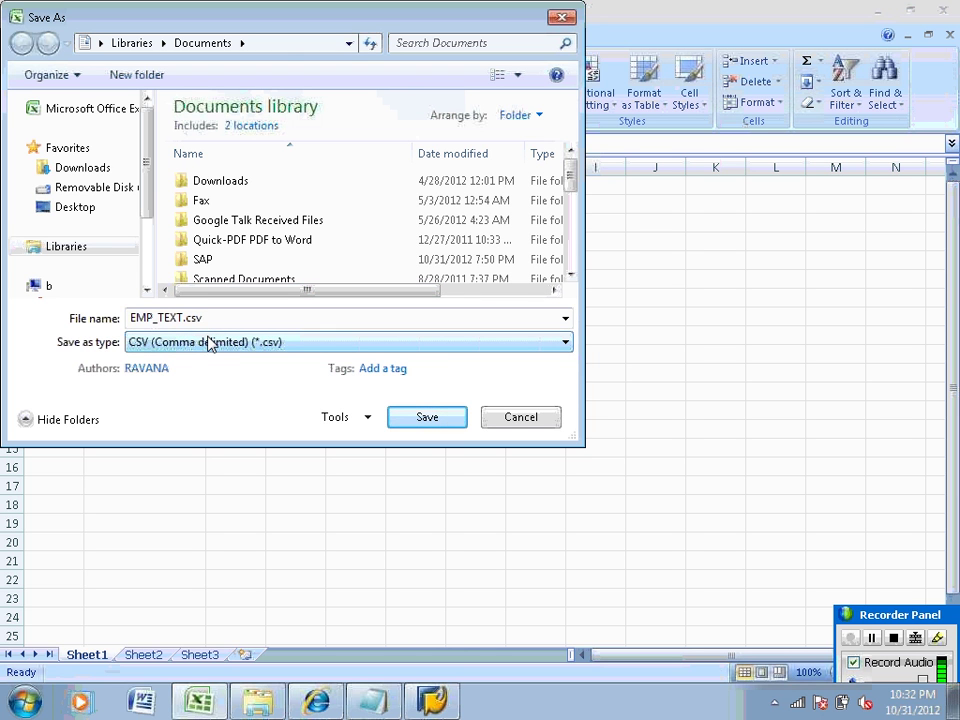
Set the save location to the flat files folder inside 1030 AM on the Desktop.
click(86, 168)
click(225, 172)
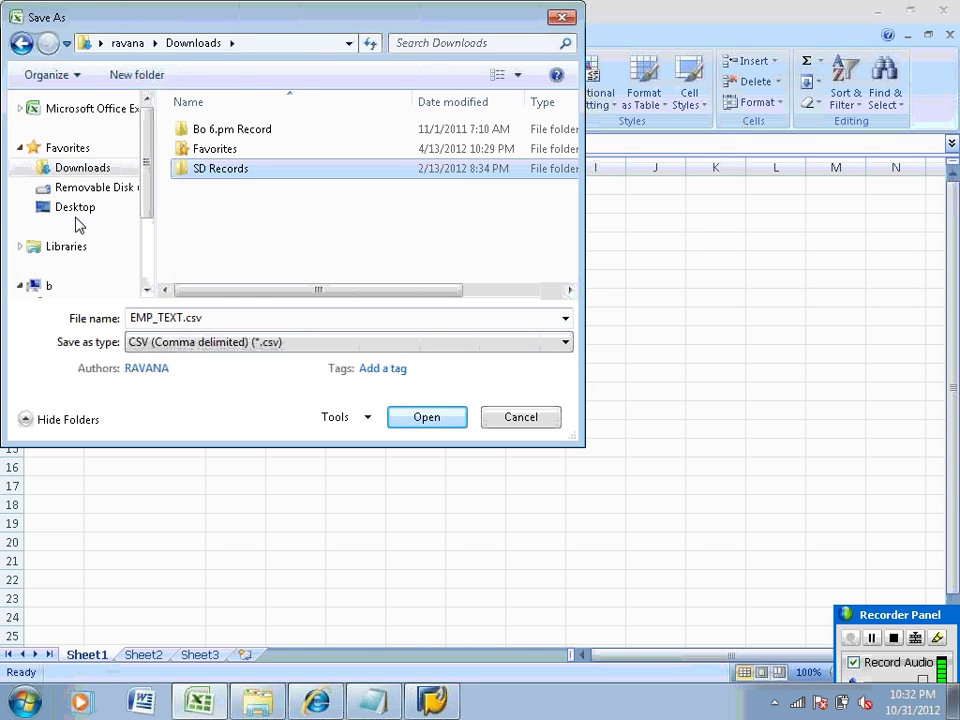
click(78, 212)
click(241, 173)
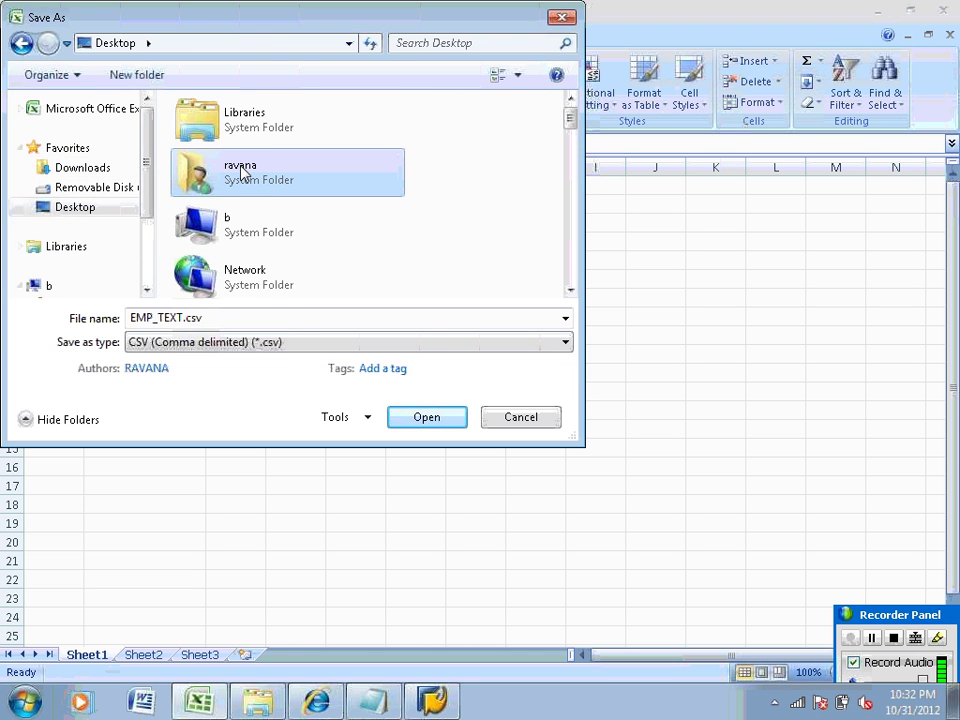
scroll(241, 173, down, 3)
double_click(240, 108)
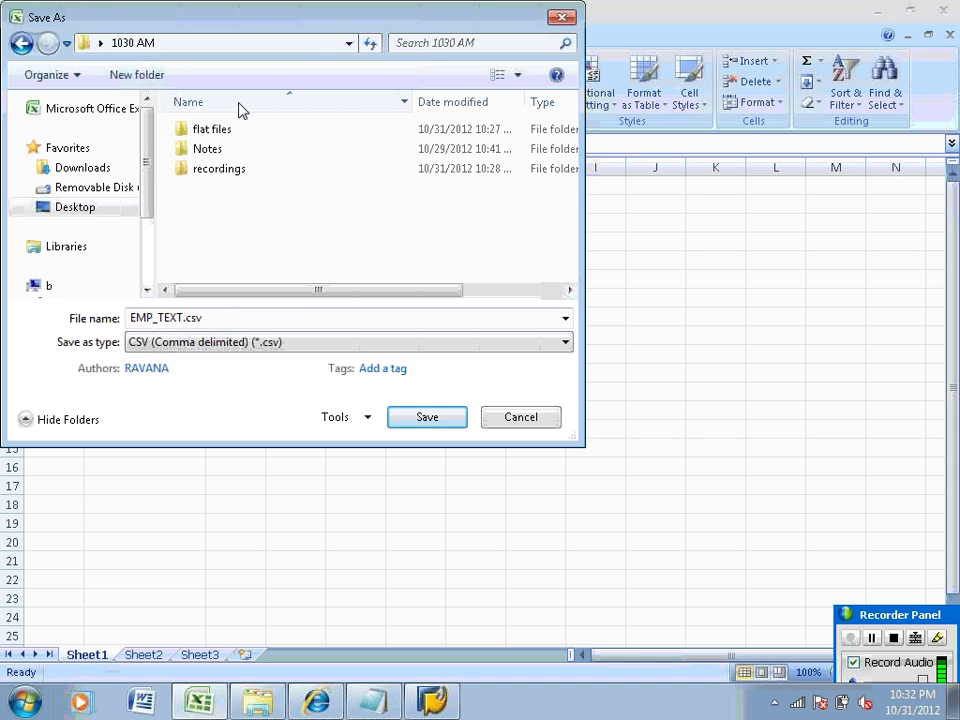
click(221, 170)
double_click(232, 134)
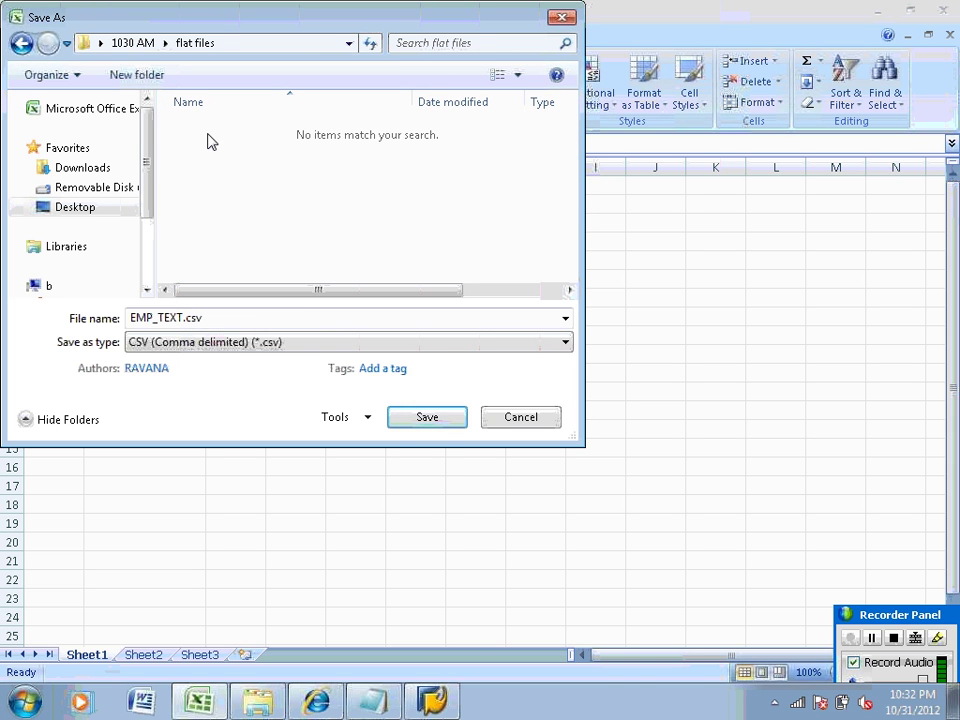
Save EMP_TEXT.csv keeping the CSV format, and close Excel without saving again.
click(398, 418)
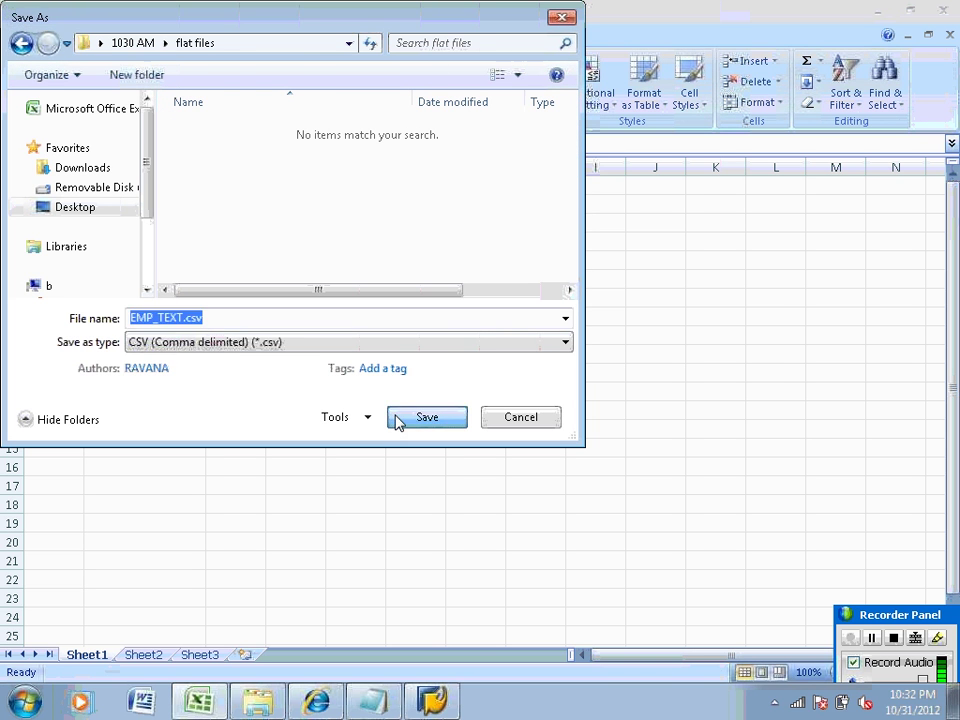
click(430, 420)
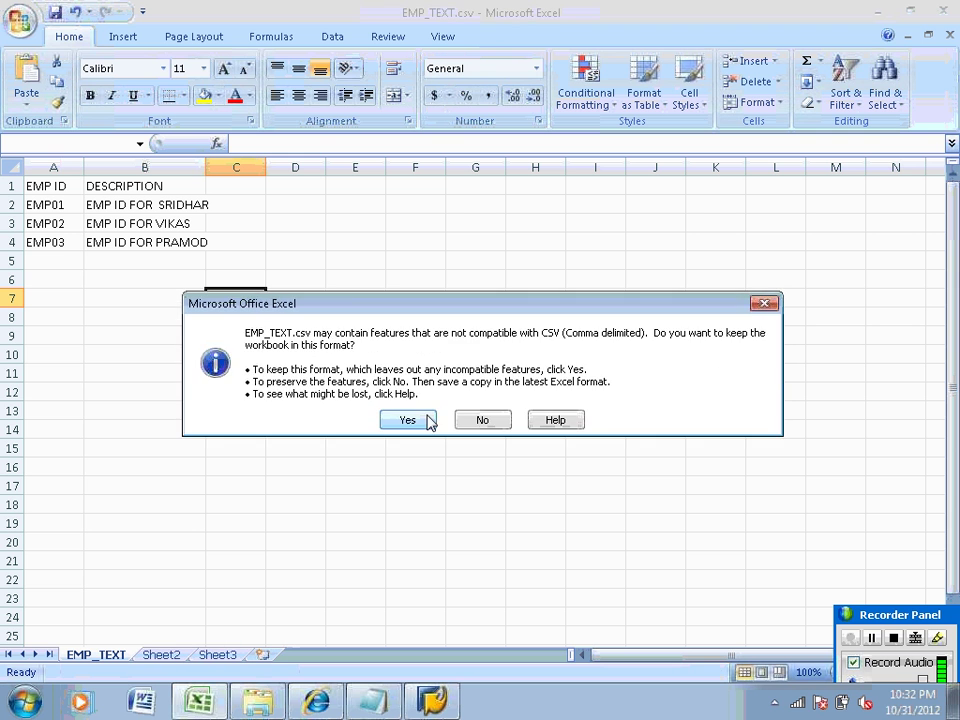
click(430, 420)
click(947, 12)
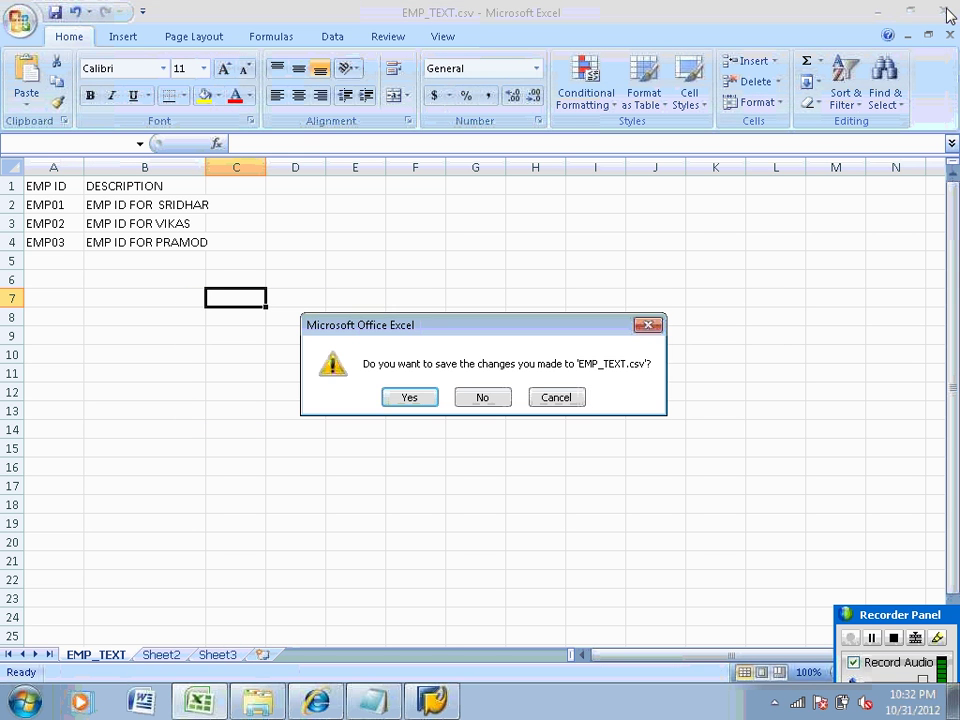
click(482, 400)
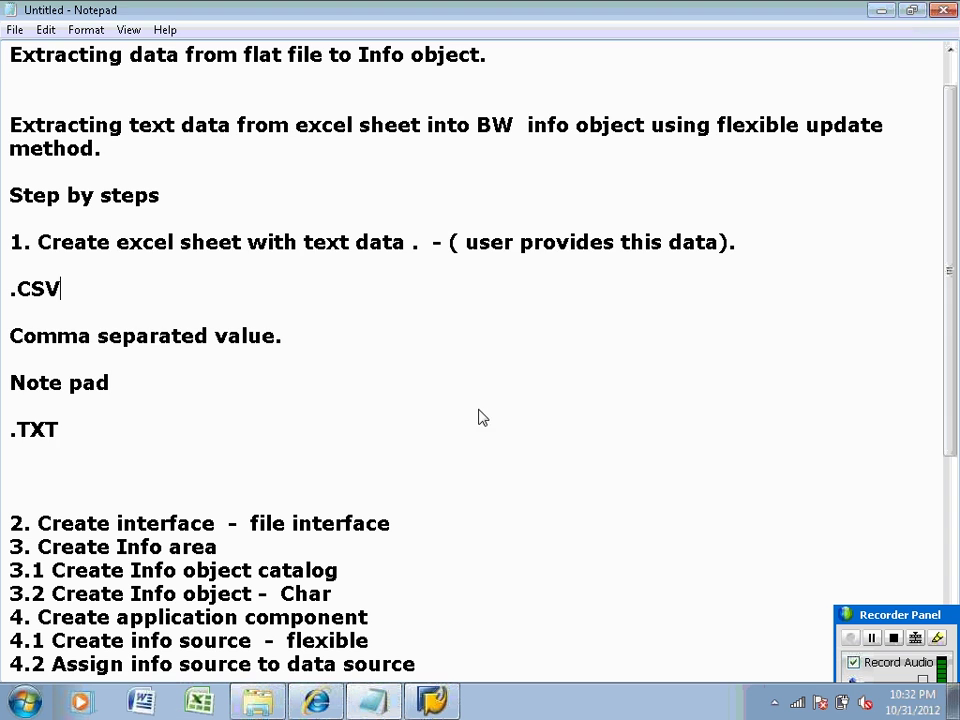
Start saving the untitled Notepad notes and choose the Notes folder inside 1030 AM on the Desktop.
key(ctrl+s)
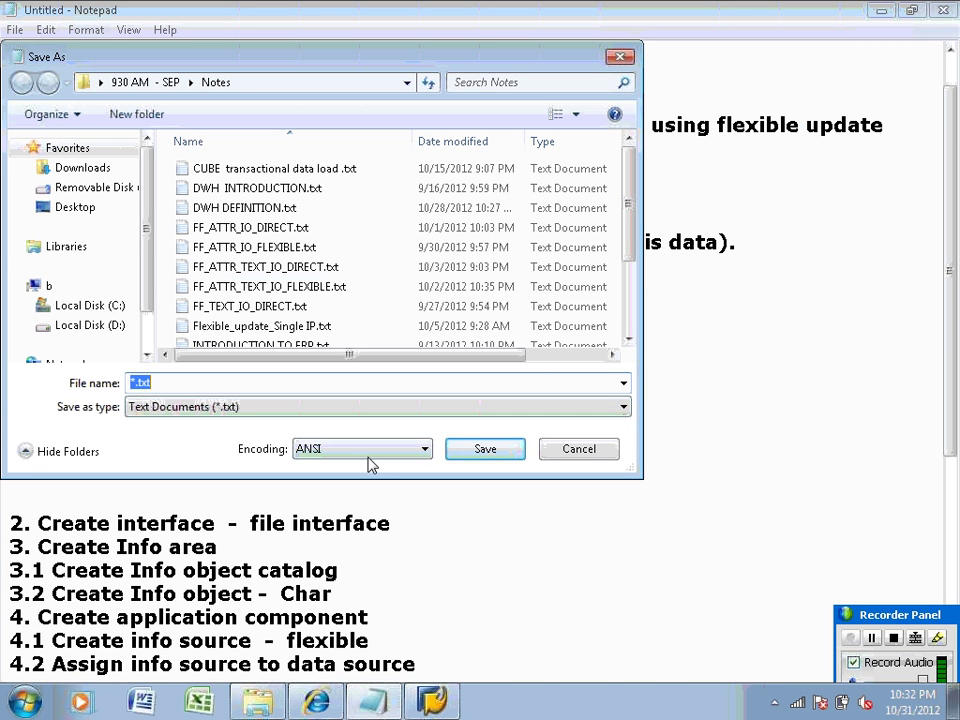
click(78, 208)
click(290, 238)
click(271, 282)
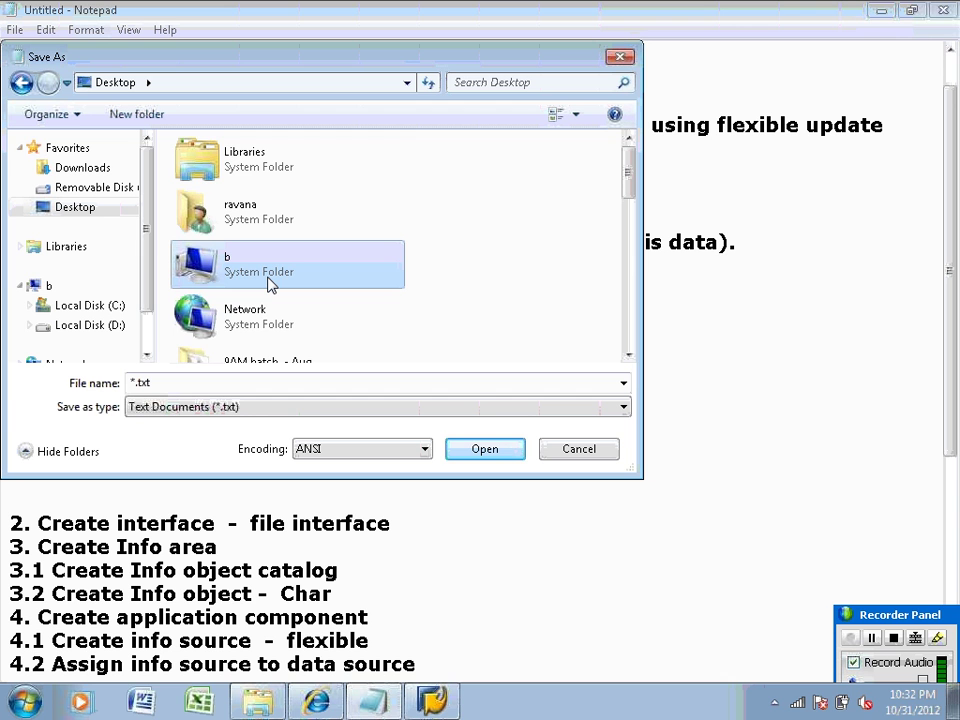
key(1)
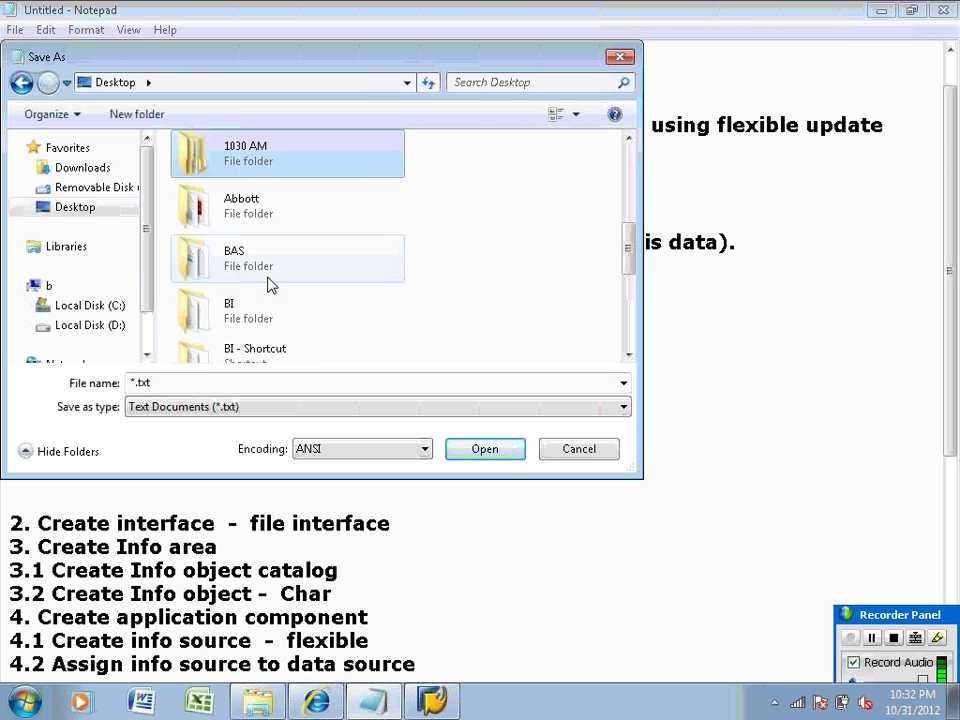
double_click(199, 149)
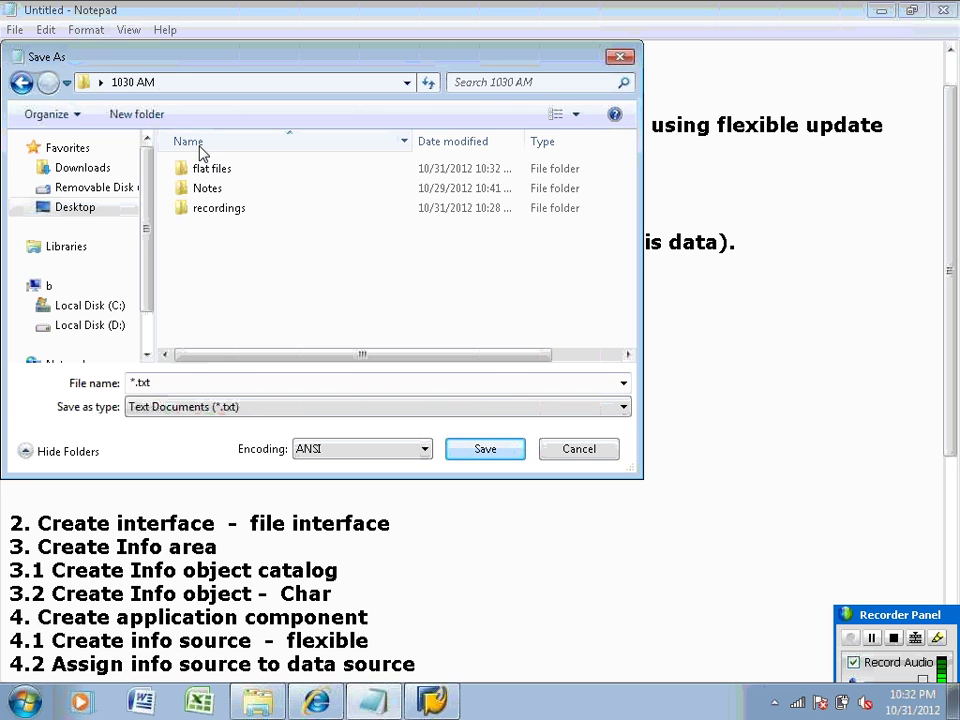
double_click(204, 190)
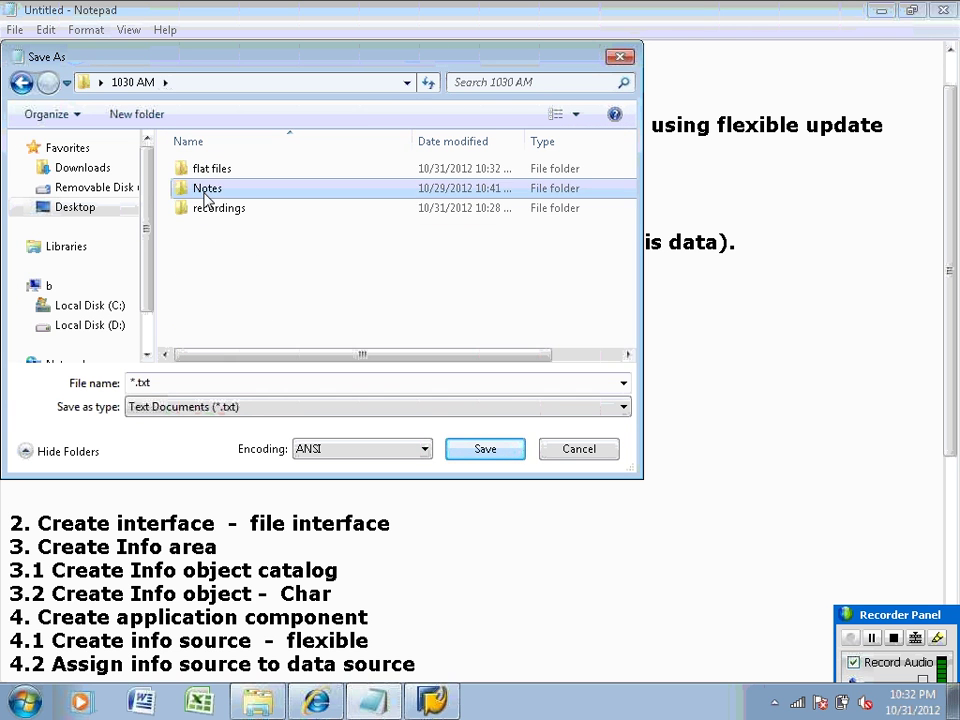
Name the notes file FF_TEXT_IO_FLEXI.txt and save it.
click(148, 384)
click(134, 382)
key(Delete)
text(FF)
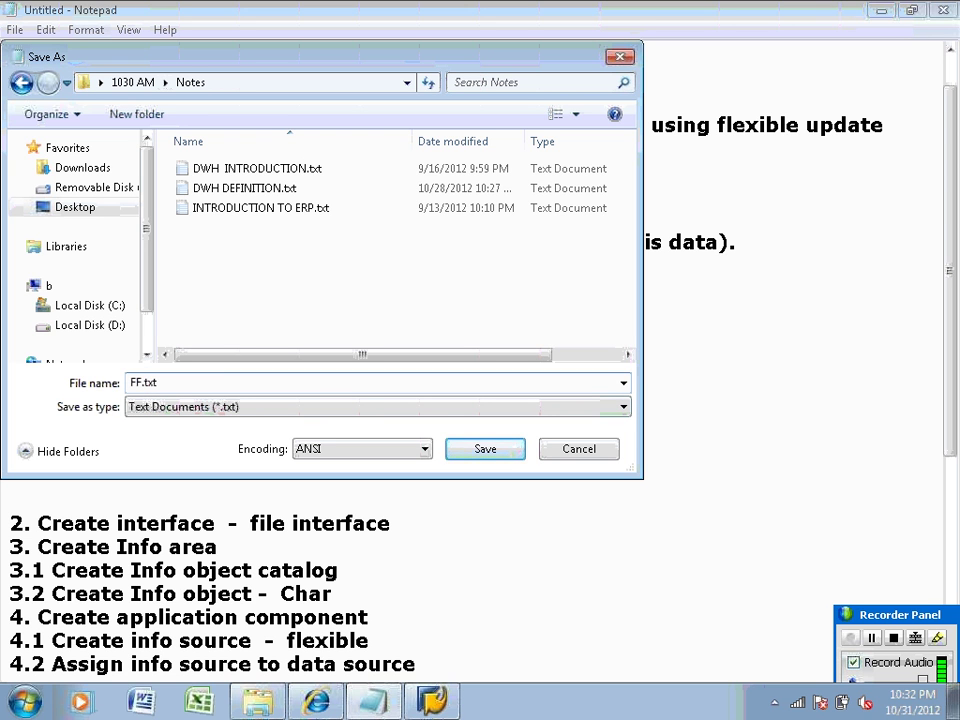
text(_)
text(TEXT)
text(_IO)
text(_FLEX)
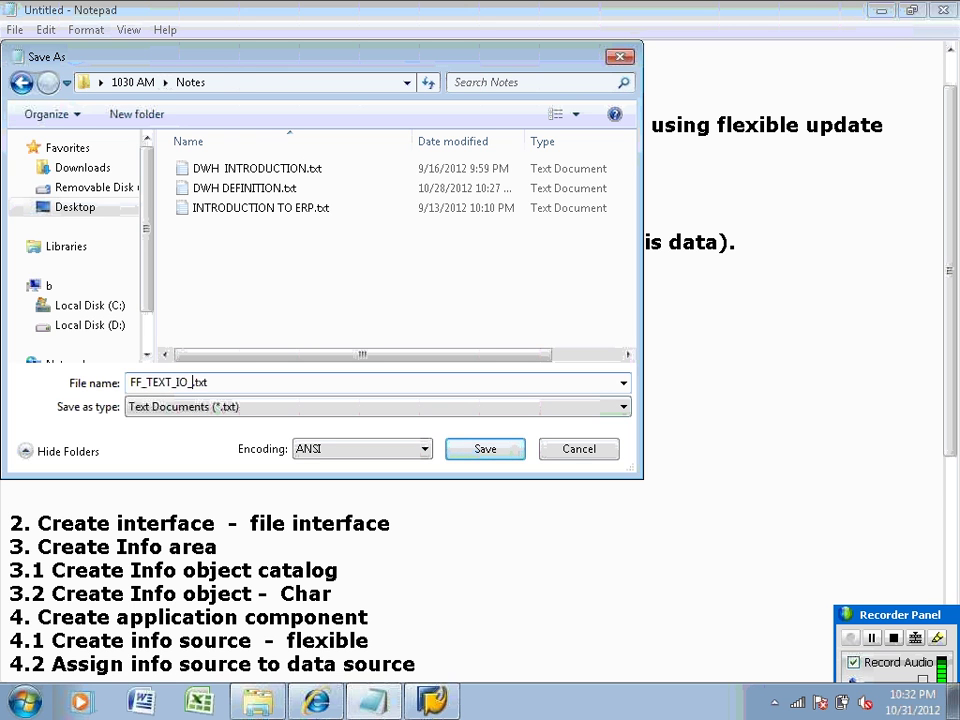
text(I)
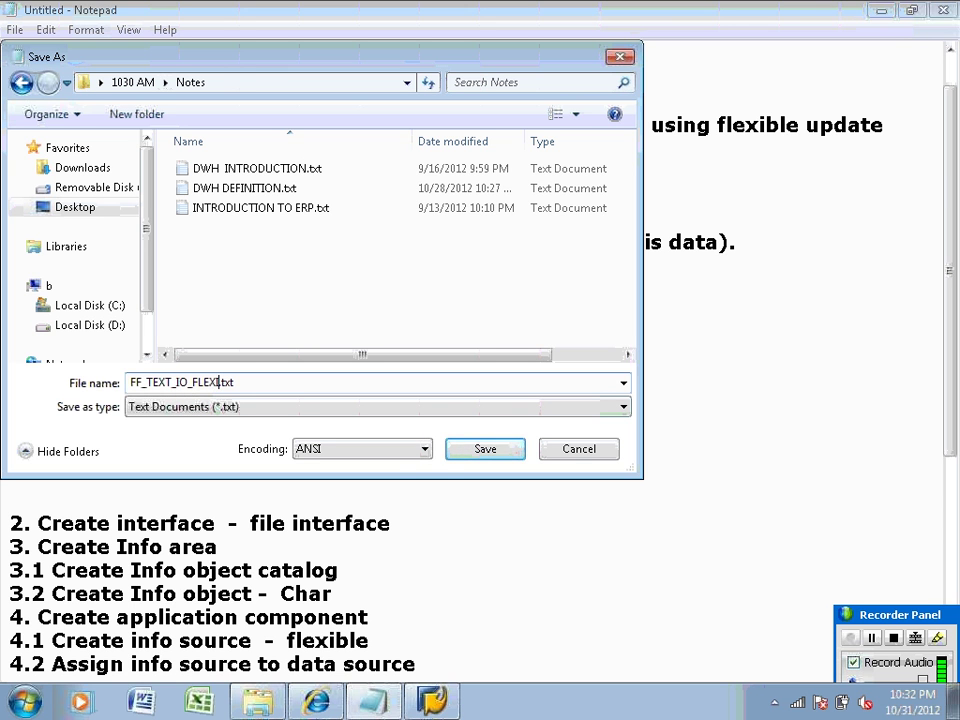
click(460, 455)
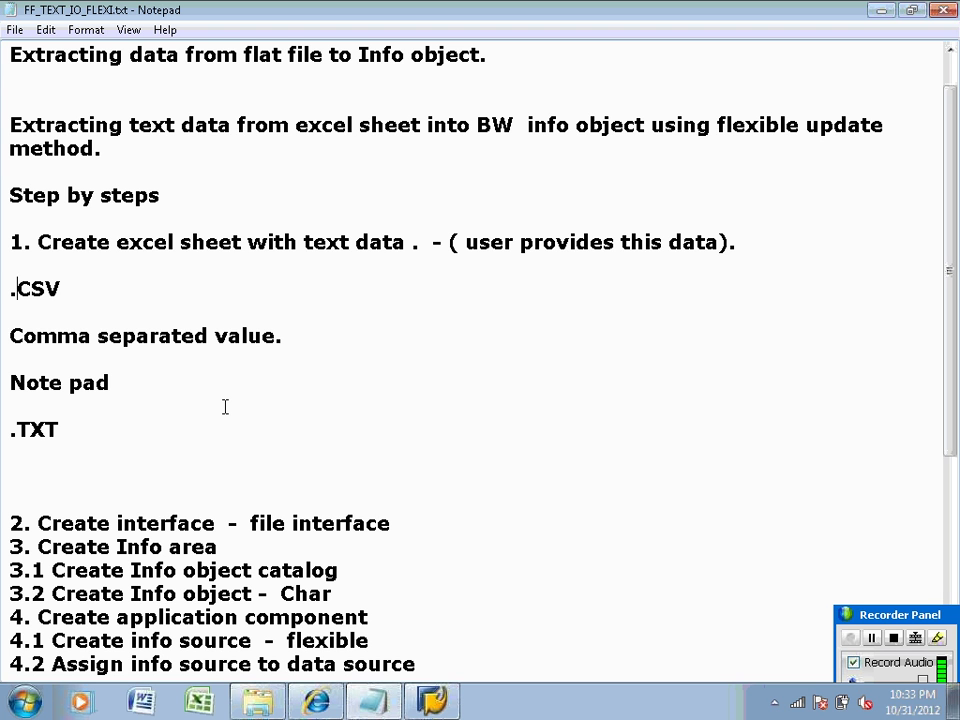
Switch to SAP Logon, open the logon screen of the BAS SAP BW system, and return to the Notepad notes.
click(436, 702)
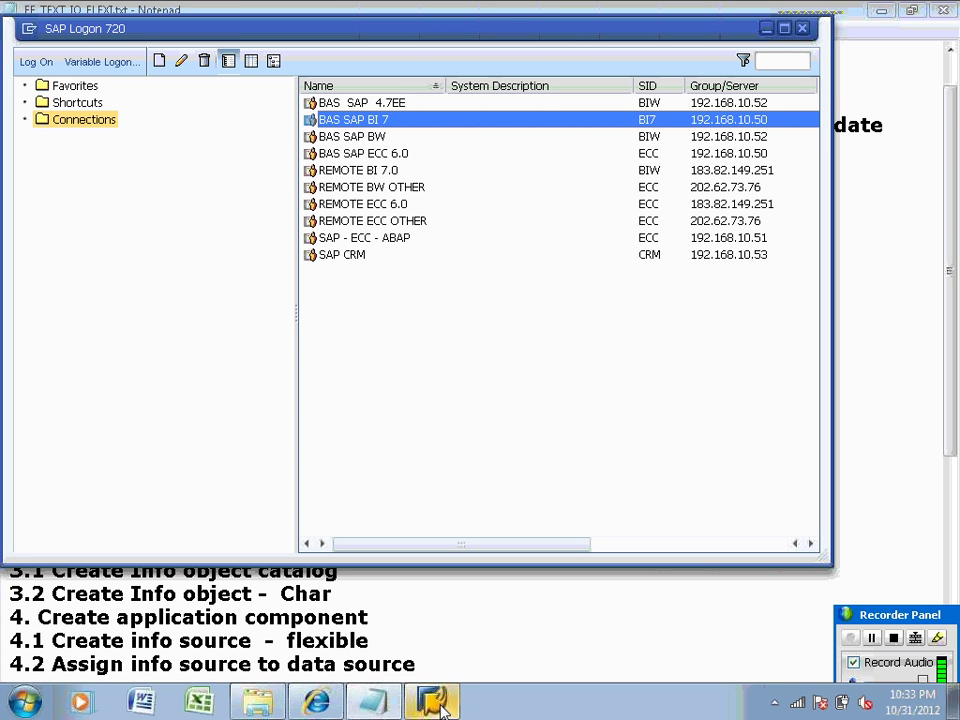
click(436, 138)
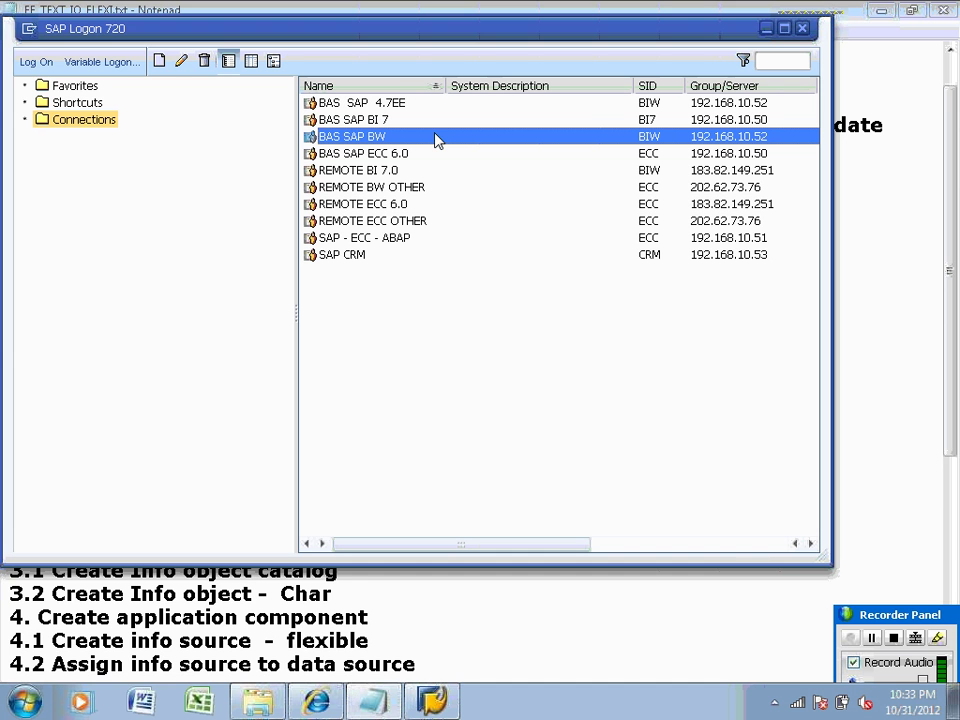
double_click(436, 138)
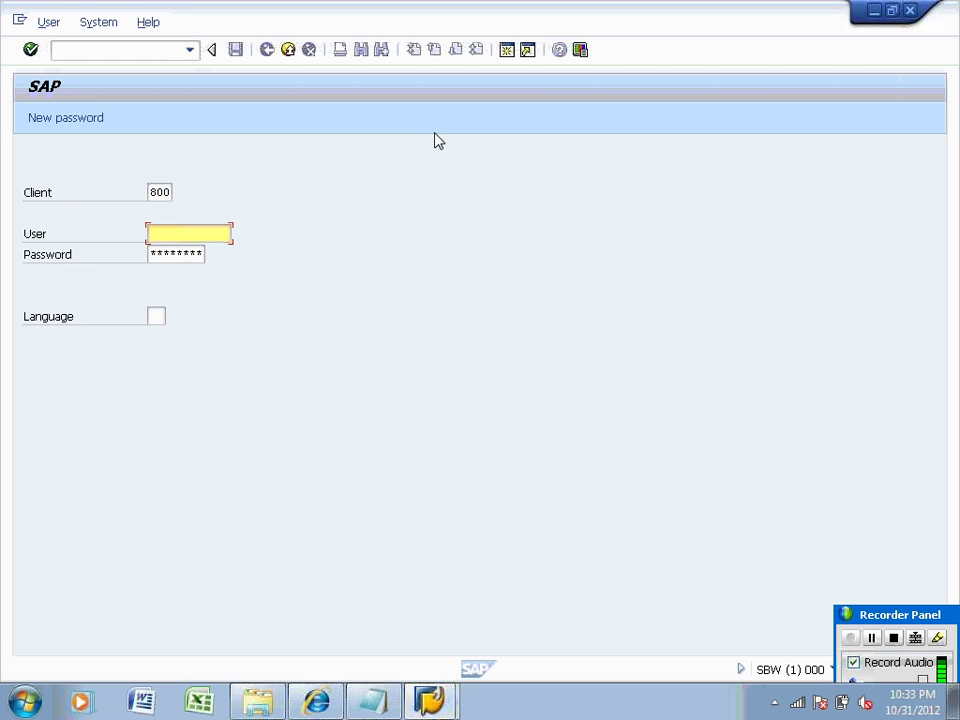
click(373, 701)
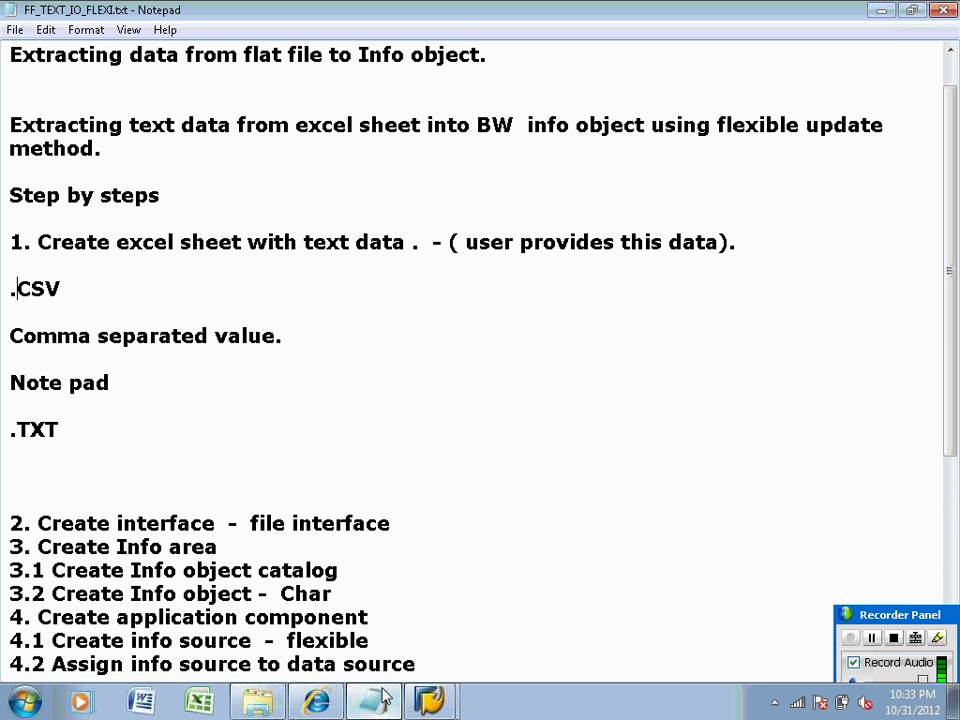
Add the line "Connection inbetween Flat file system and BW system" beneath step 2, Create interface, with blank lines around it.
drag(401, 513, 402, 511)
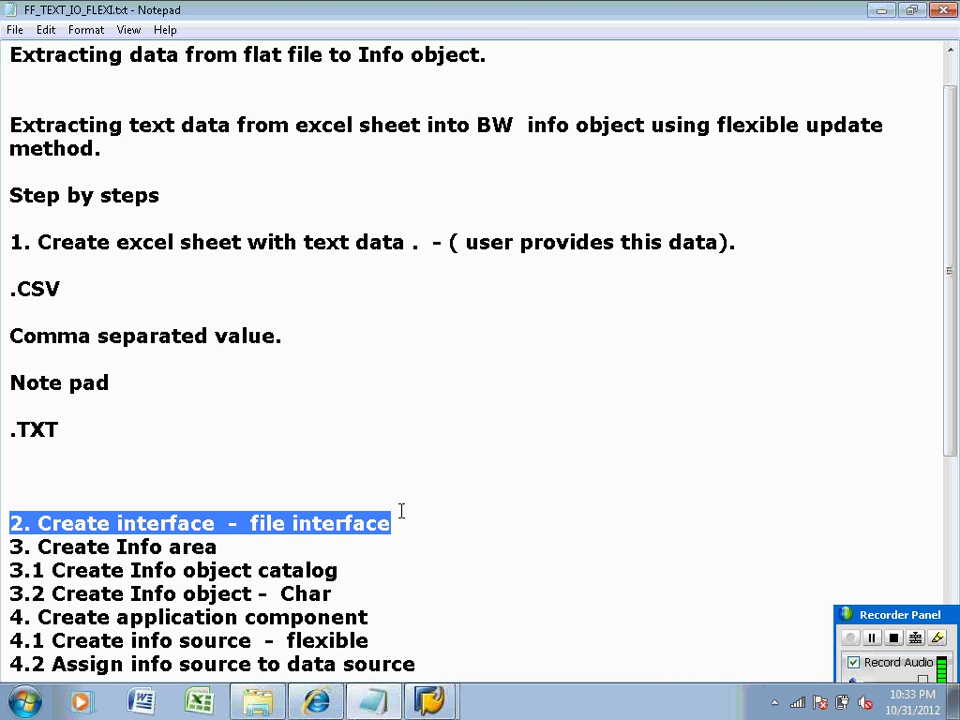
click(418, 521)
key(Return)
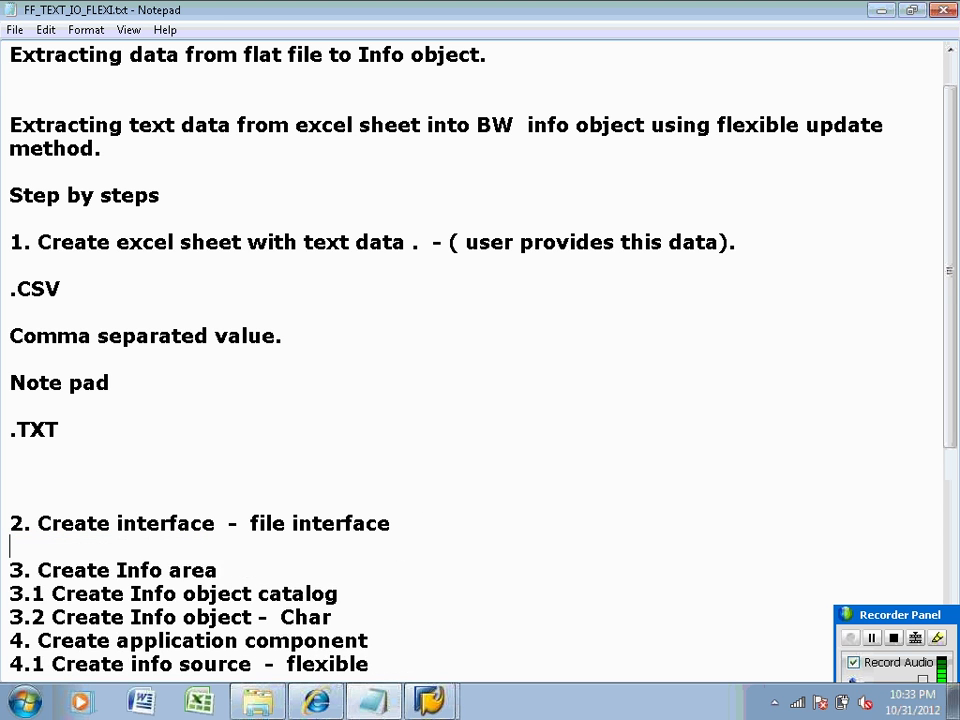
key(Return)
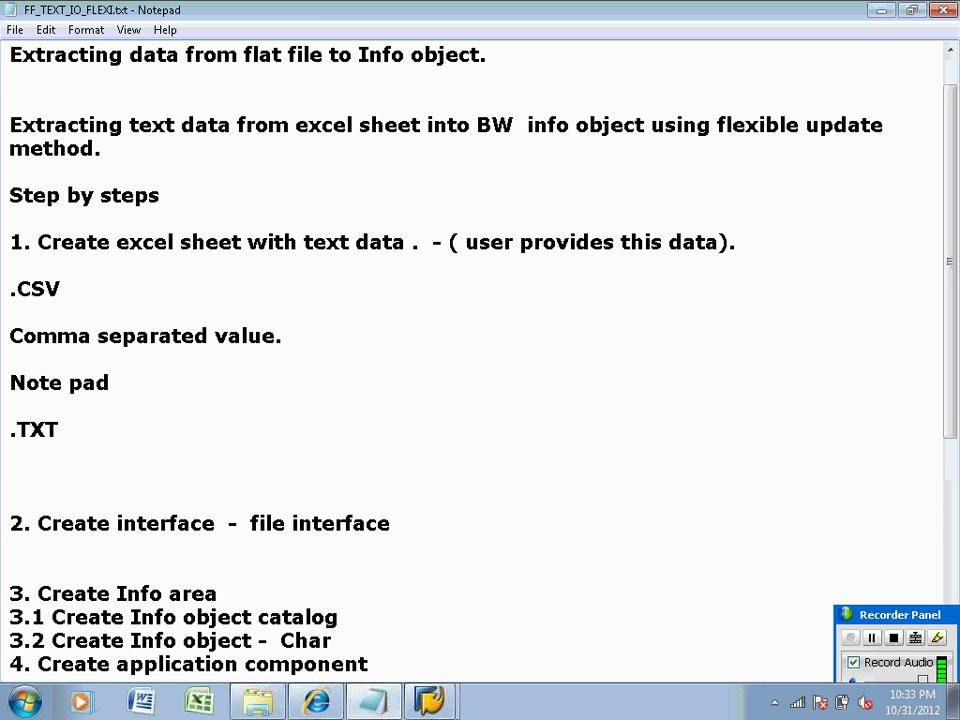
key(Return)
text(Connec)
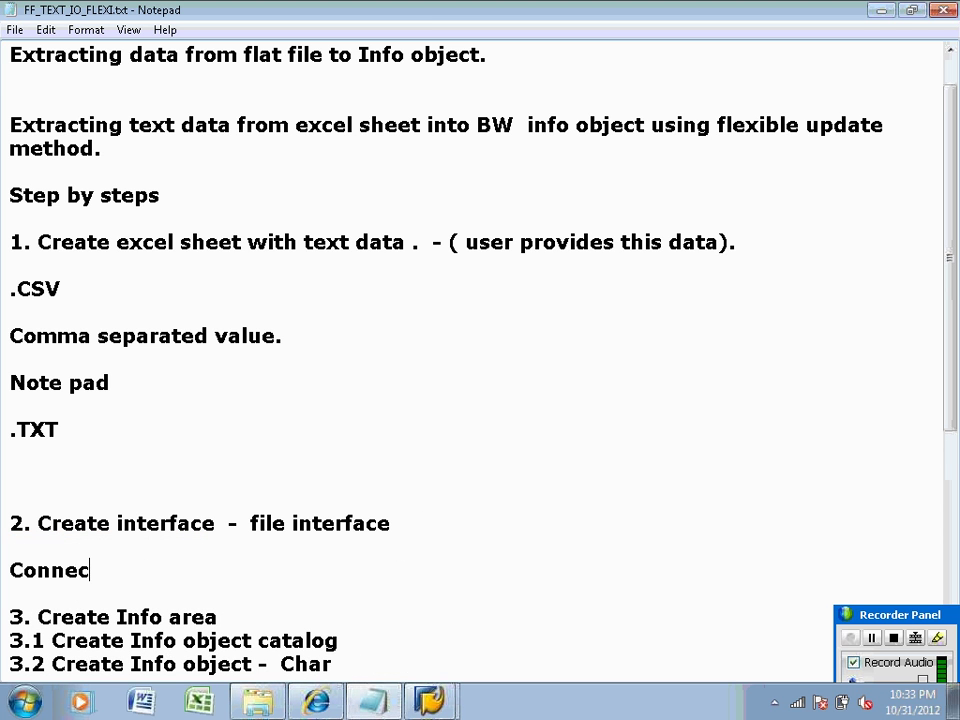
text(tion in)
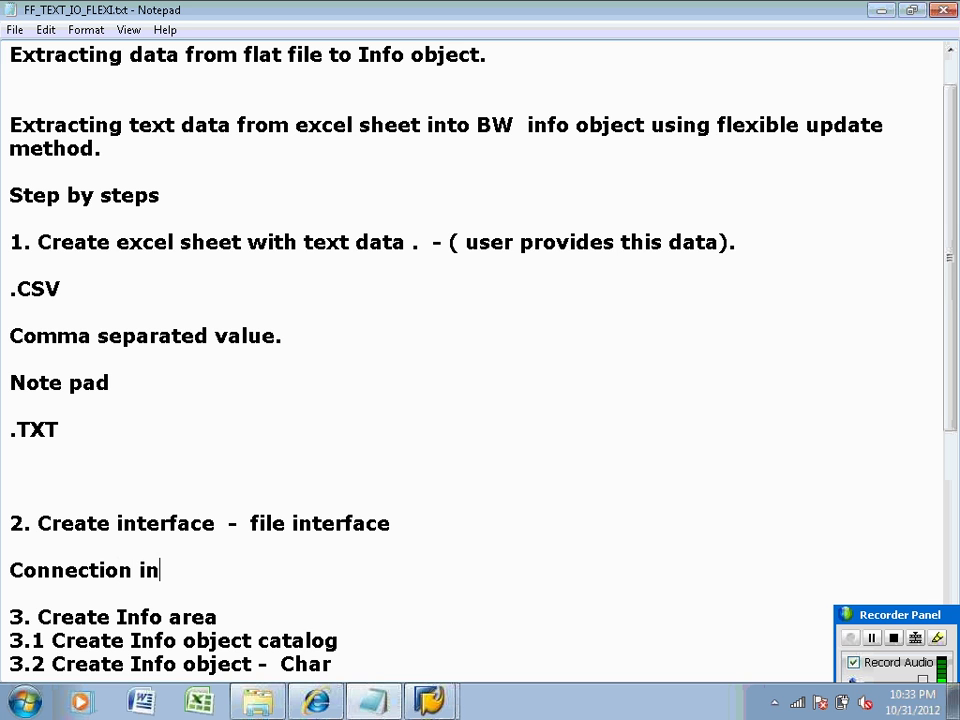
text(betwe)
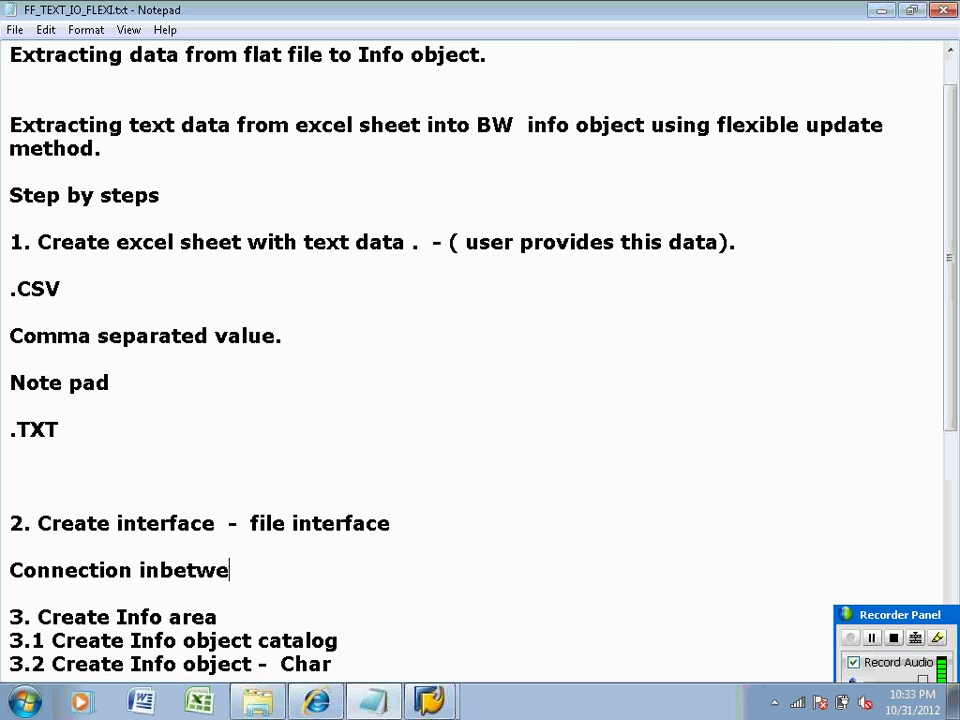
text(en Flat fiel)
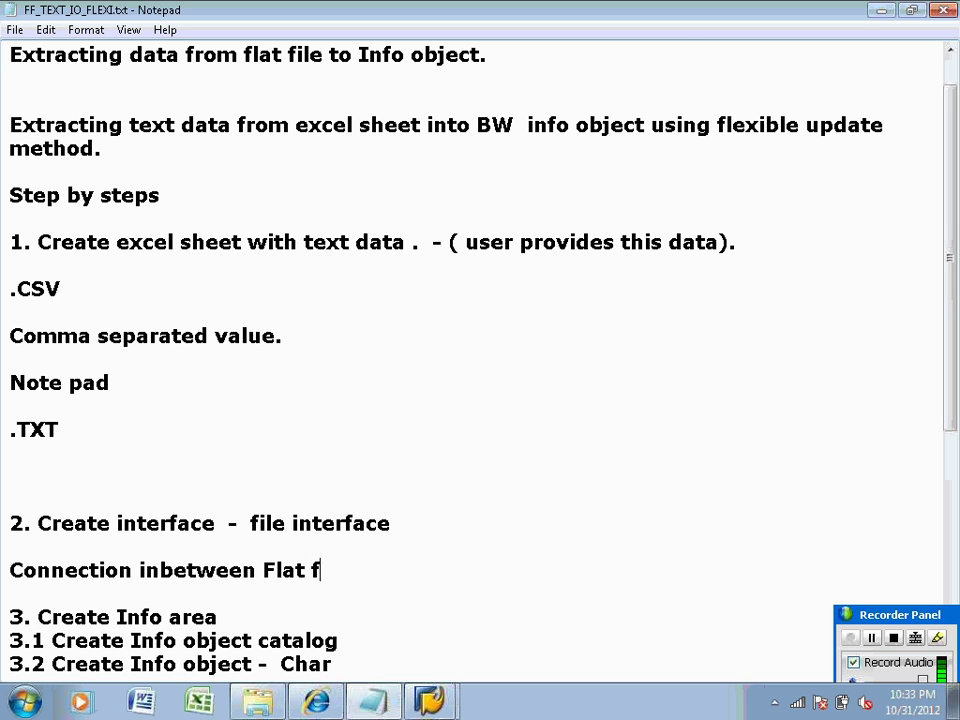
key(BackSpace)
key(BackSpace)
text(le sh)
key(BackSpace)
text(ystem am)
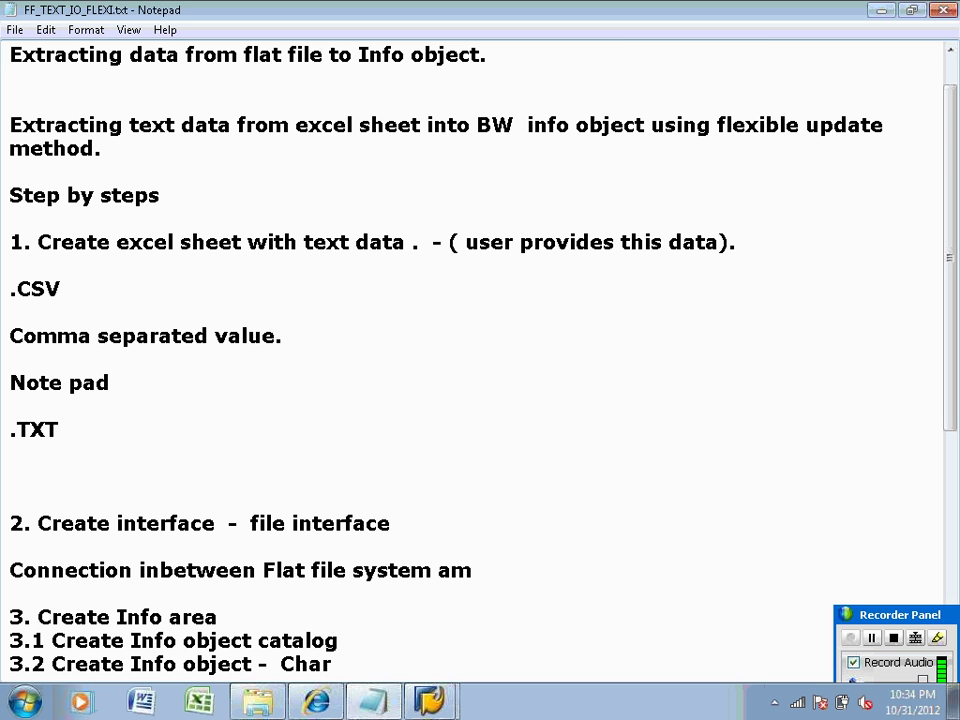
key(BackSpace)
text(n)
text(d BW system)
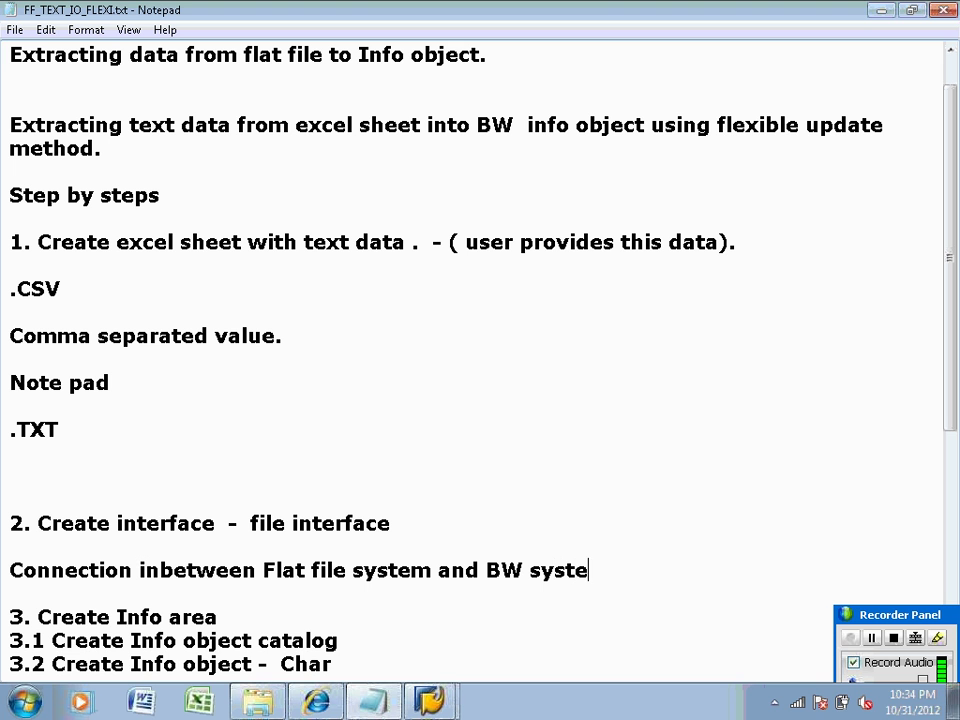
key(Return)
key(Return)
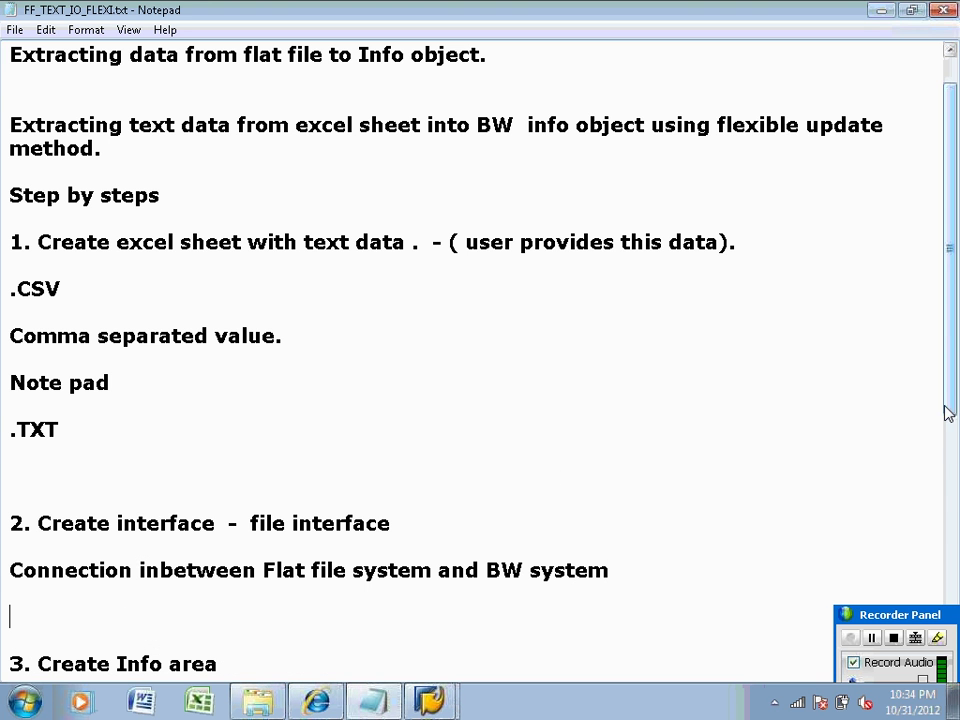
Add the note "One file system connection is enough to upload n number of files." beneath the connection line in step 2.
drag(949, 407, 955, 522)
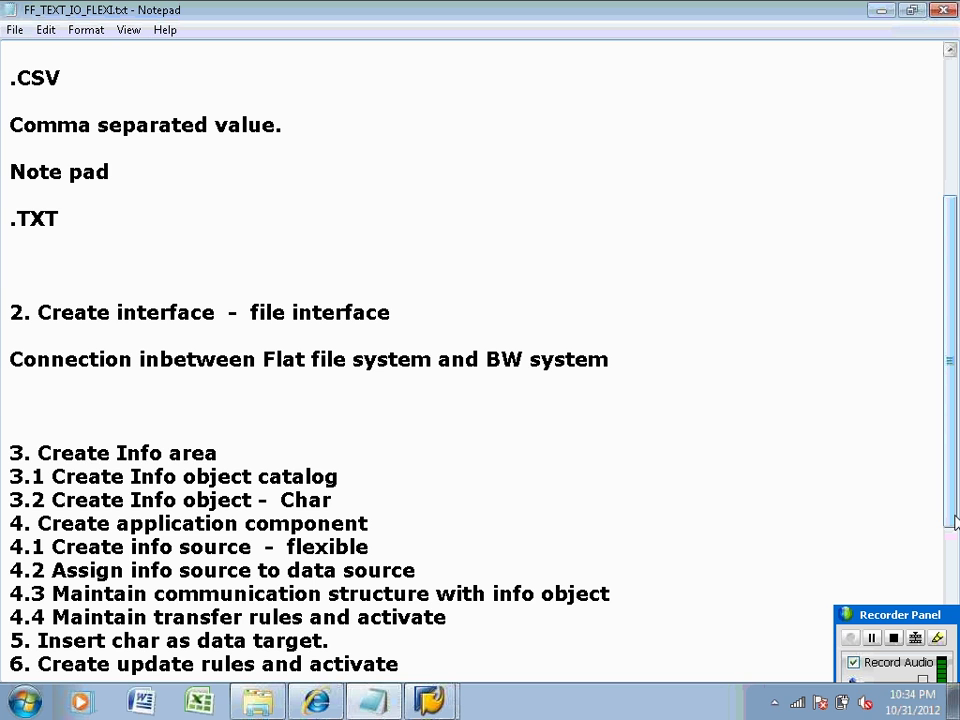
text(One )
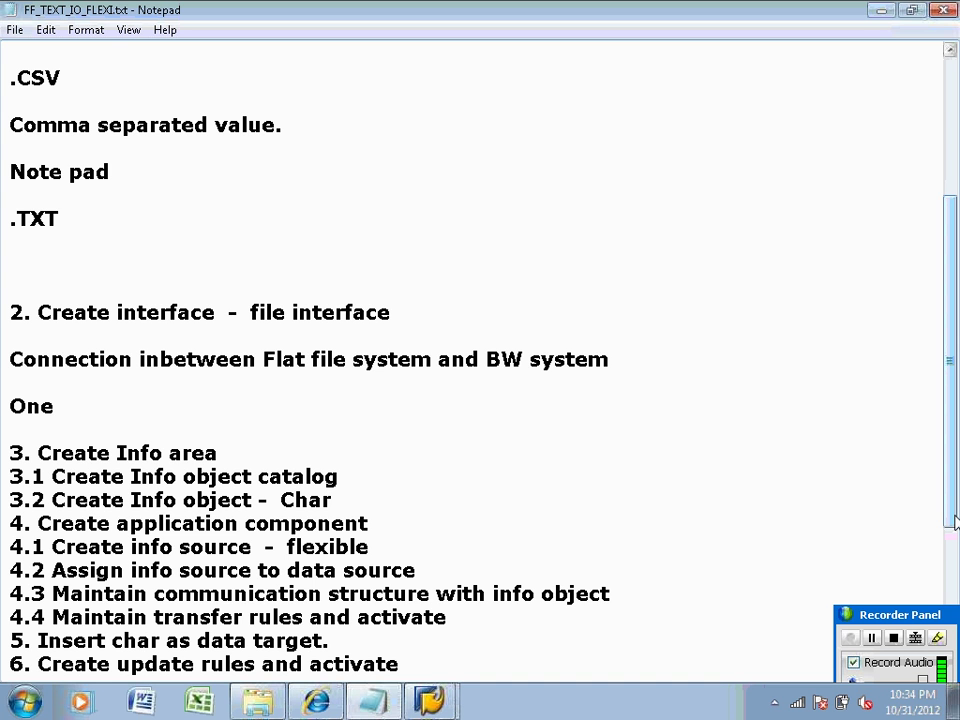
text(file syste)
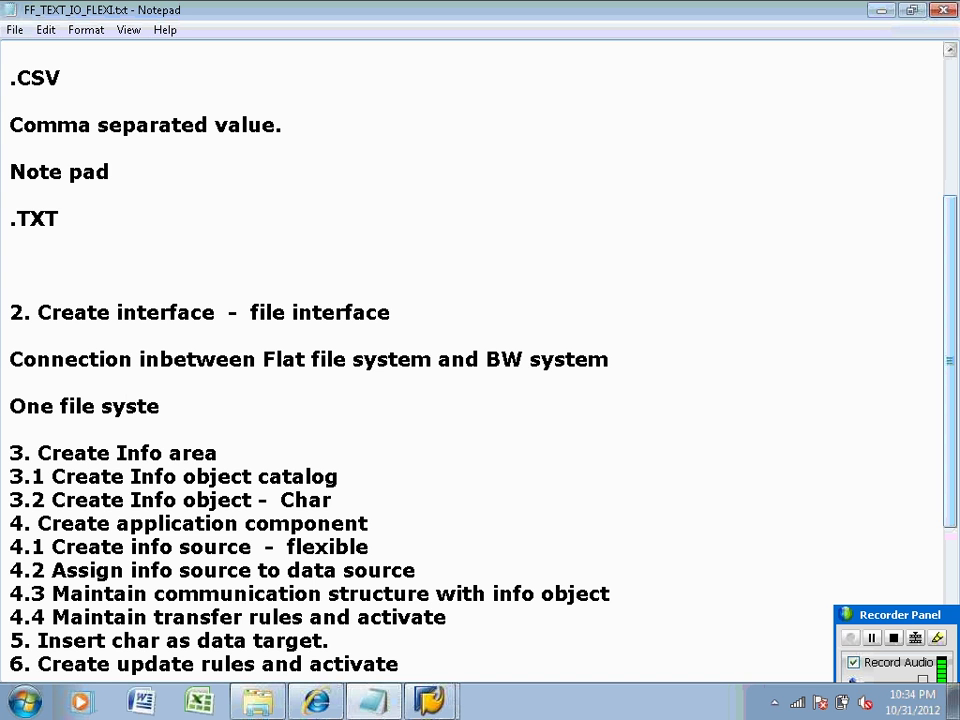
text(m connec)
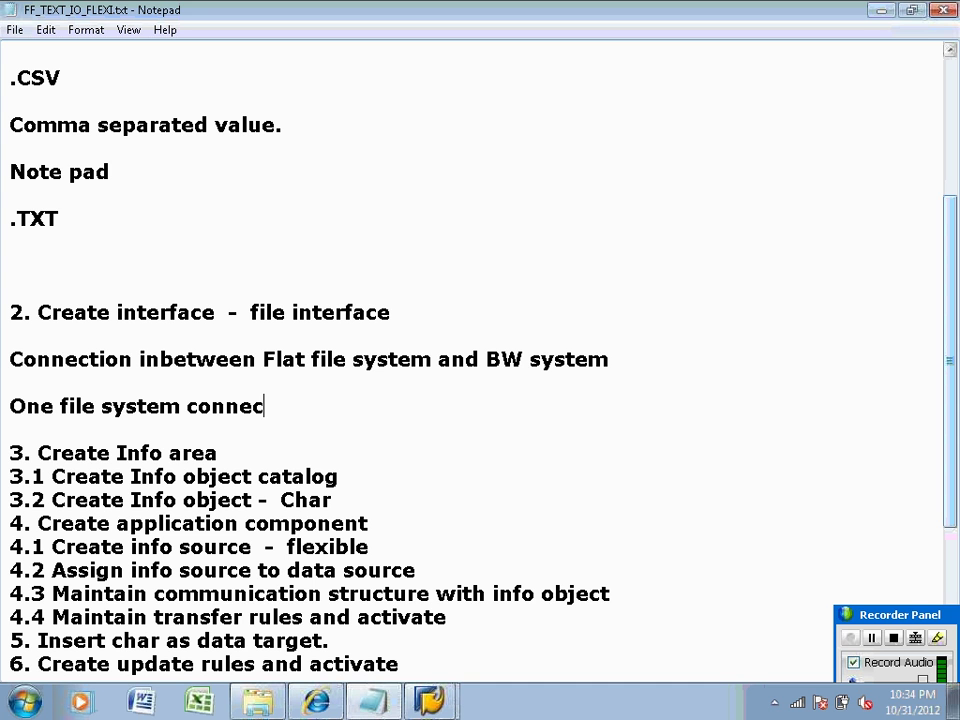
text(tion ss enough)
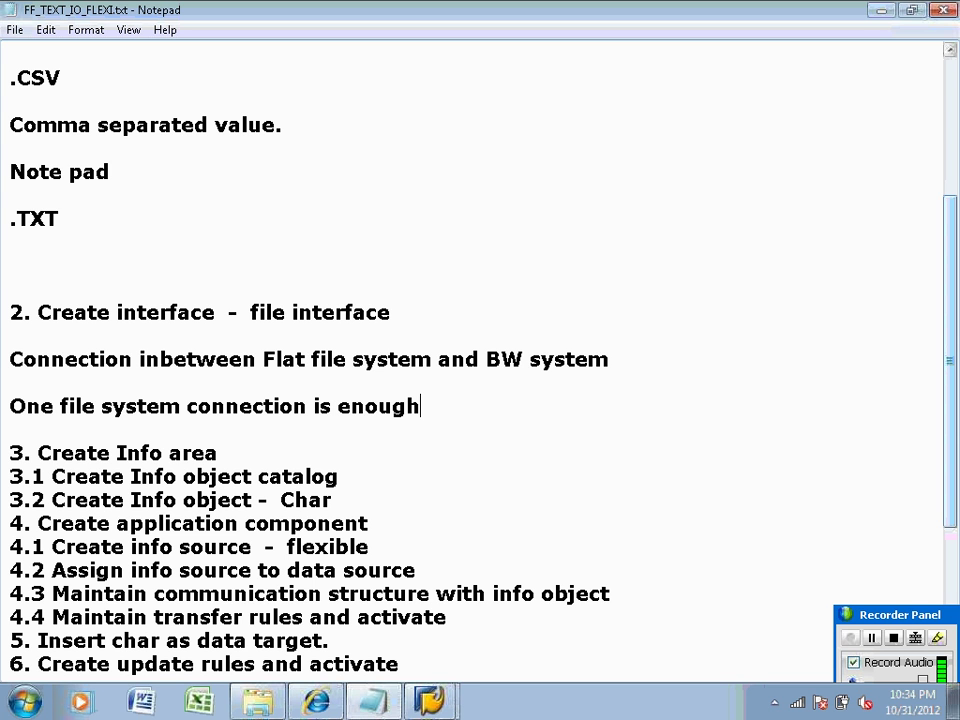
text( to upload n)
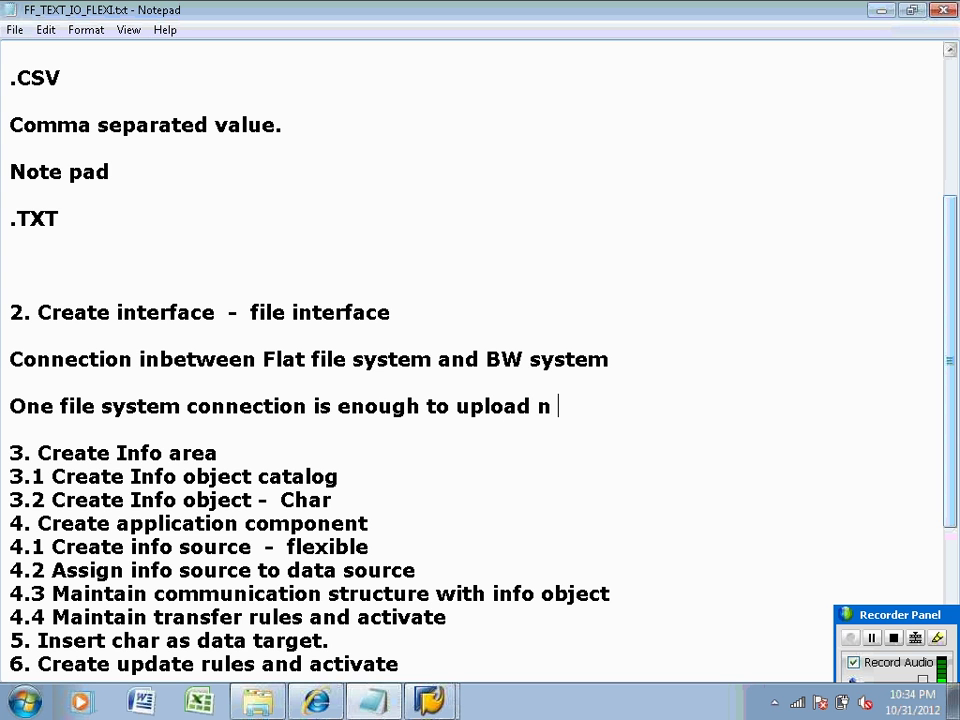
text( number )
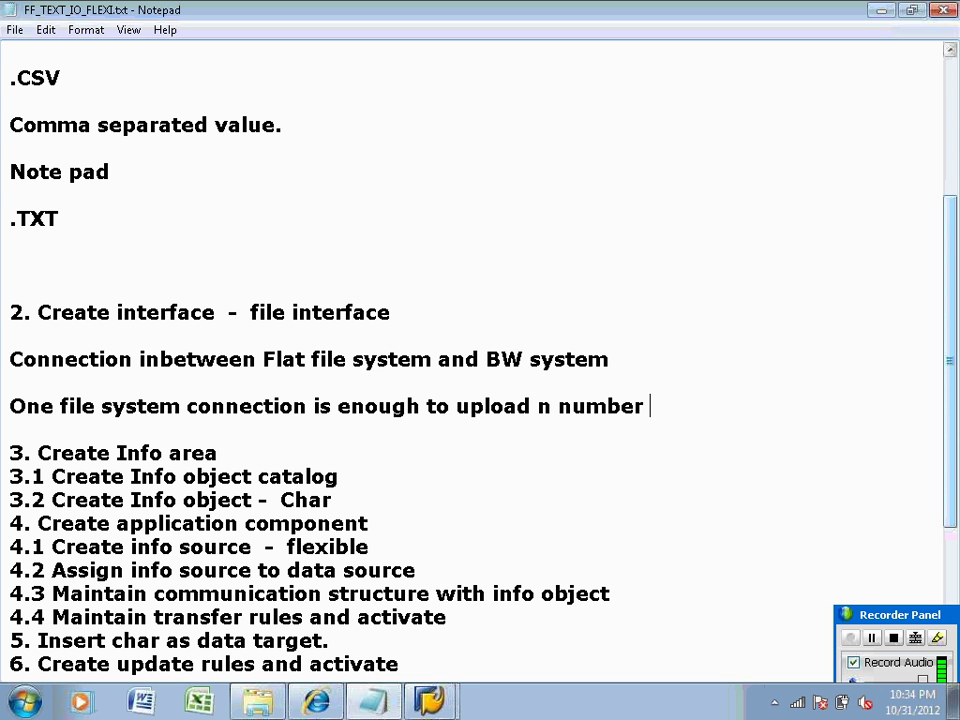
text(of file)
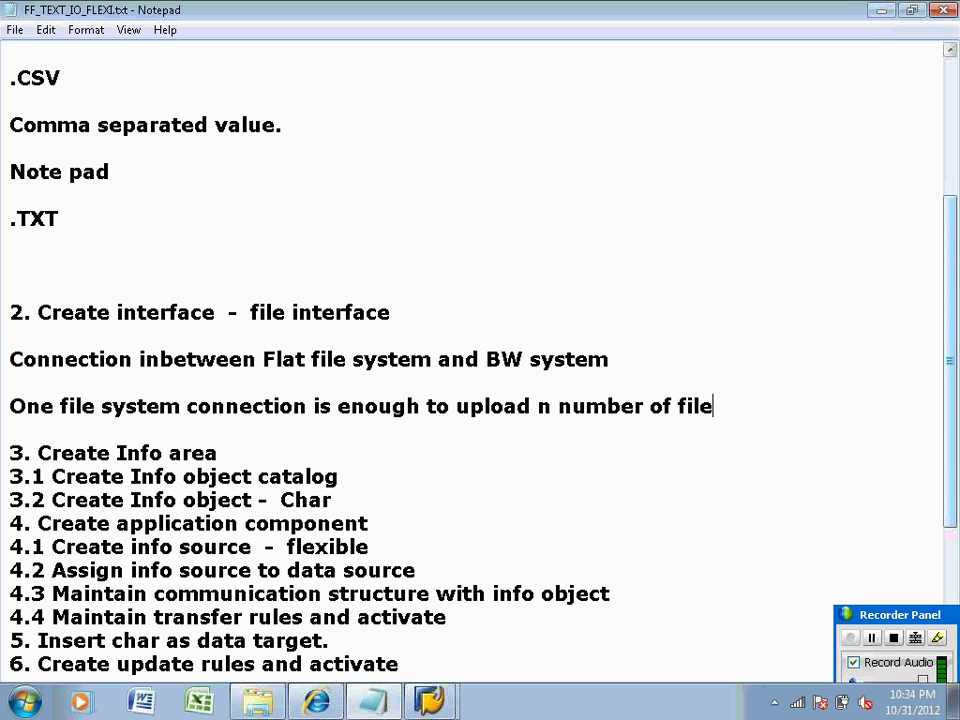
text(s.)
key(Return)
key(Return)
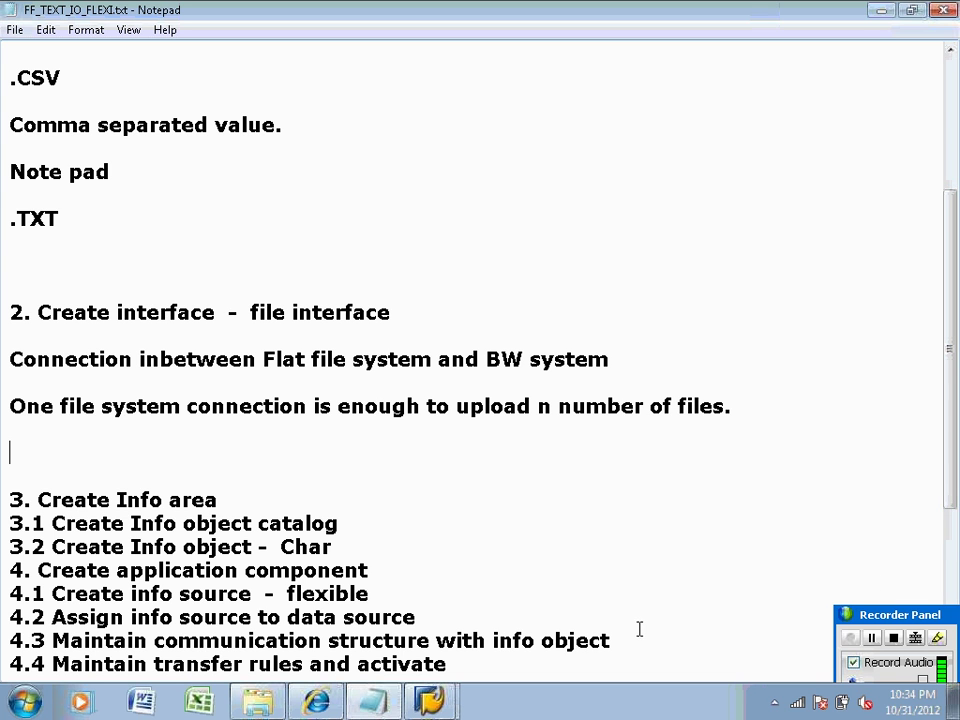
Switch to the SAP logon screen and log on to client 800 as sapuser, continuing without ending any other logons.
mouse_move(430, 700)
click(420, 668)
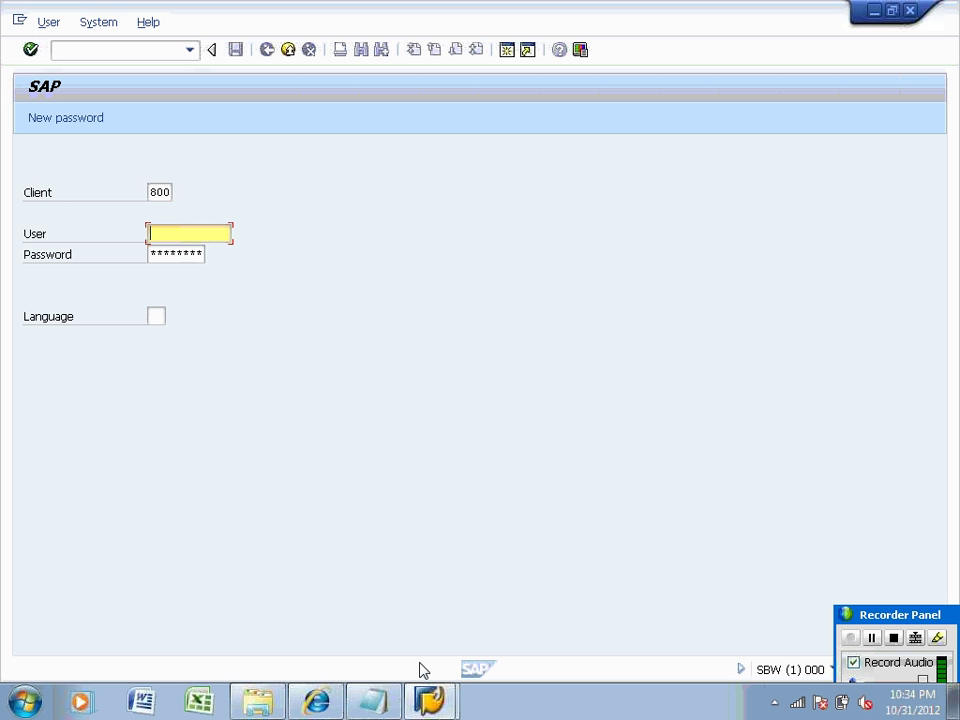
text(sapuser)
key(Tab)
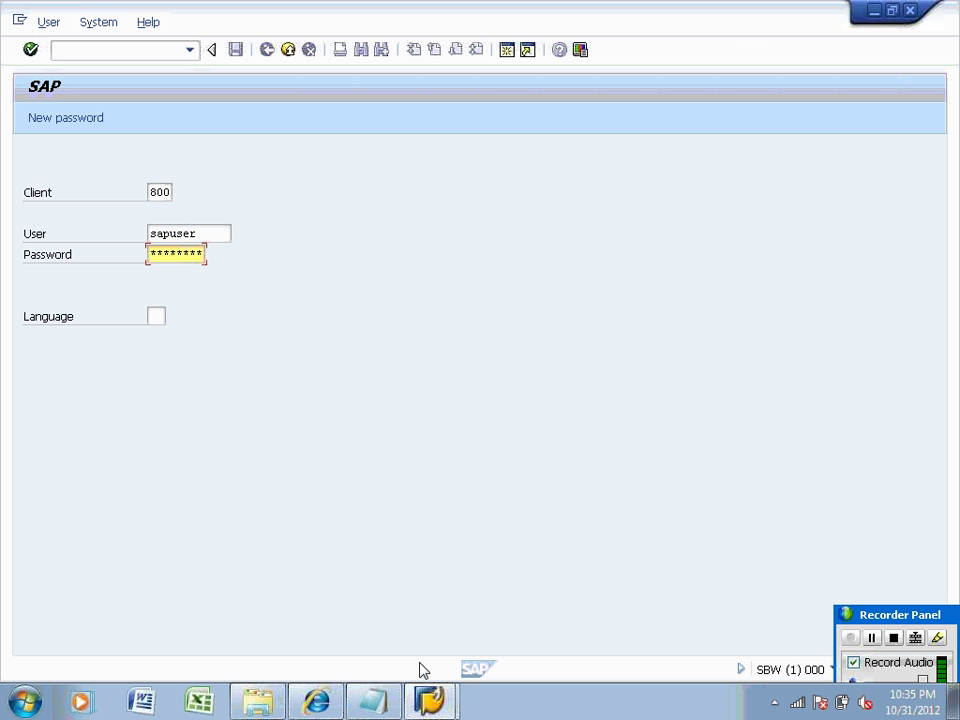
key(Return)
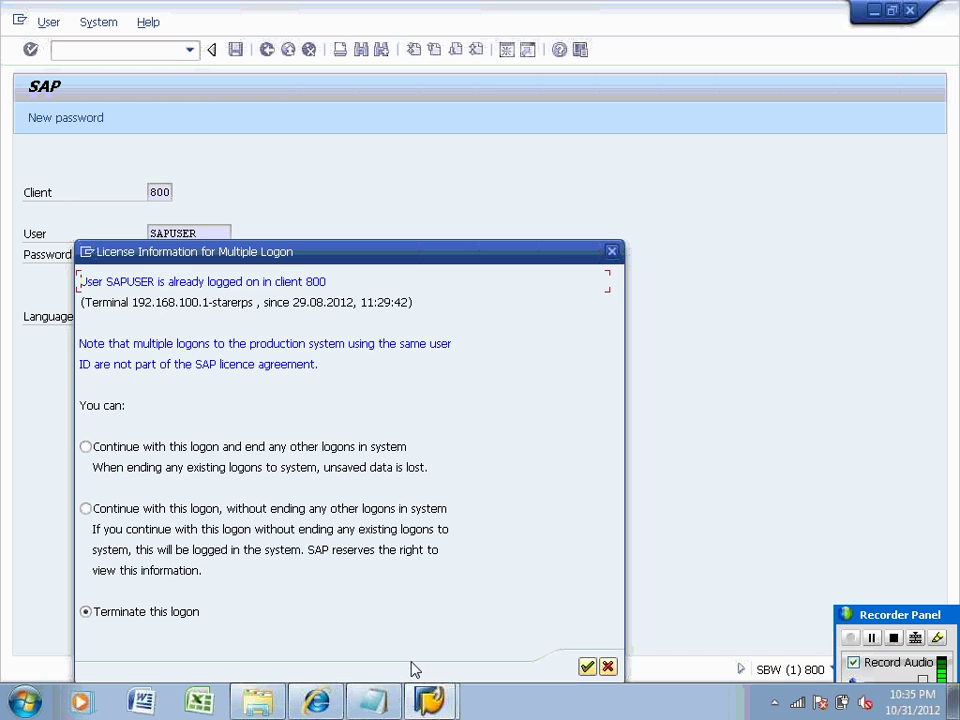
click(296, 510)
key(Return)
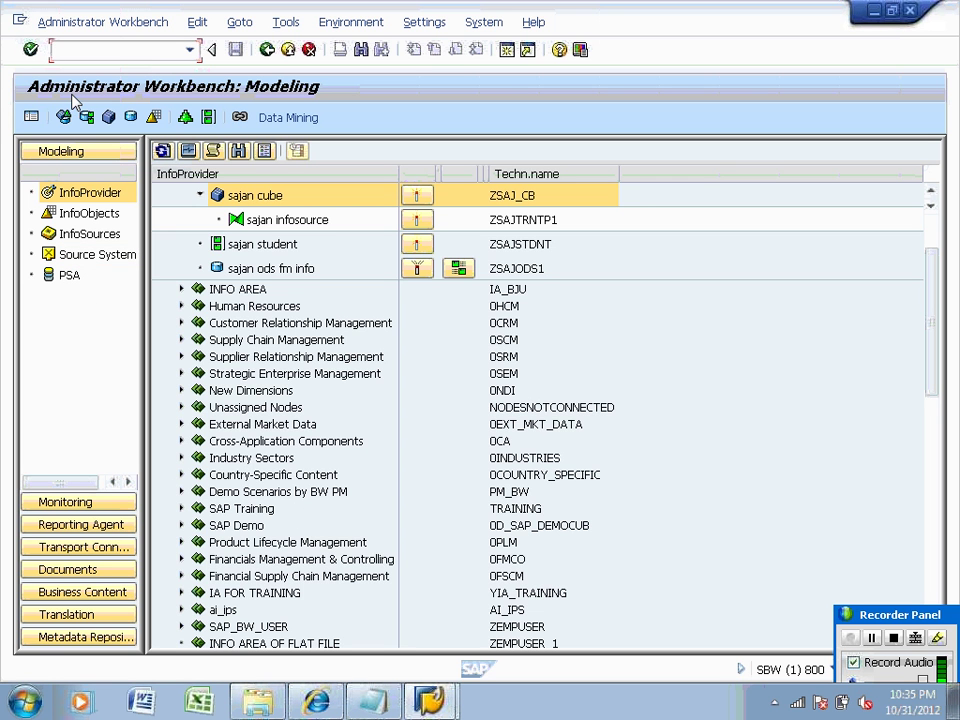
Return from the Administrator Workbench to SAP Easy Access and run transaction /nrsa1.
click(267, 49)
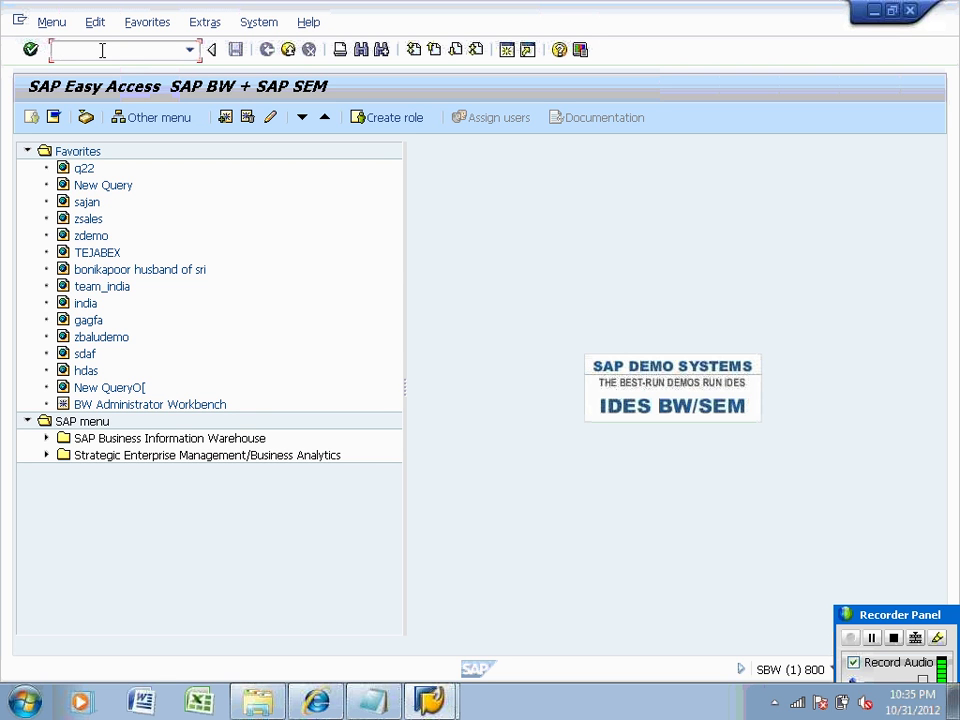
text(/nrsa1)
key(Return)
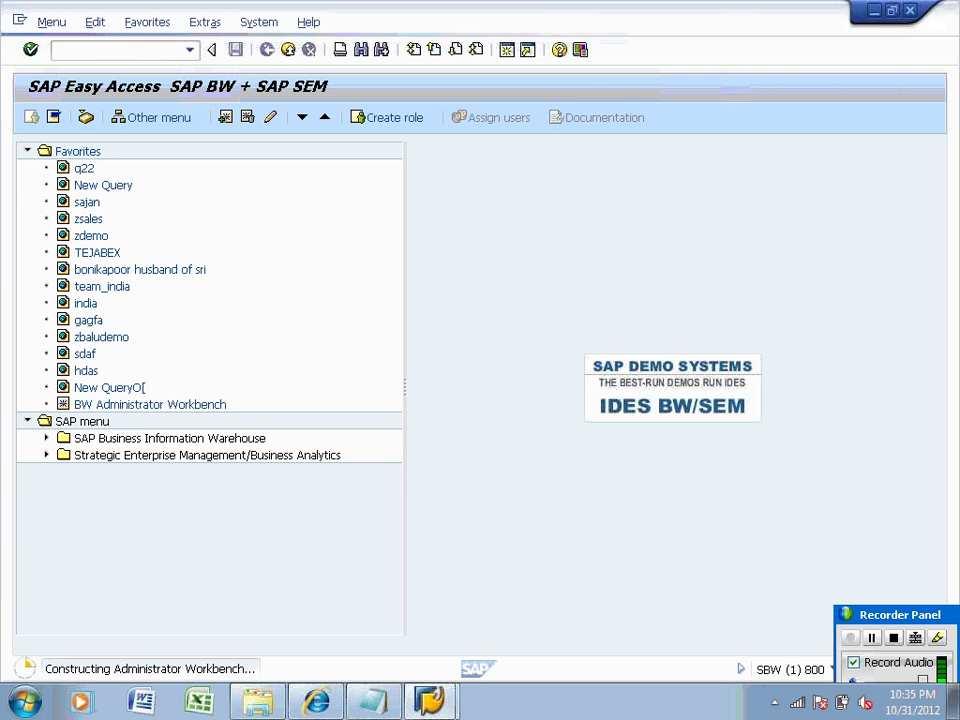
Switch to the Notepad notes and add the line "Log into BW system" above step 3, followed by a blank line.
click(370, 705)
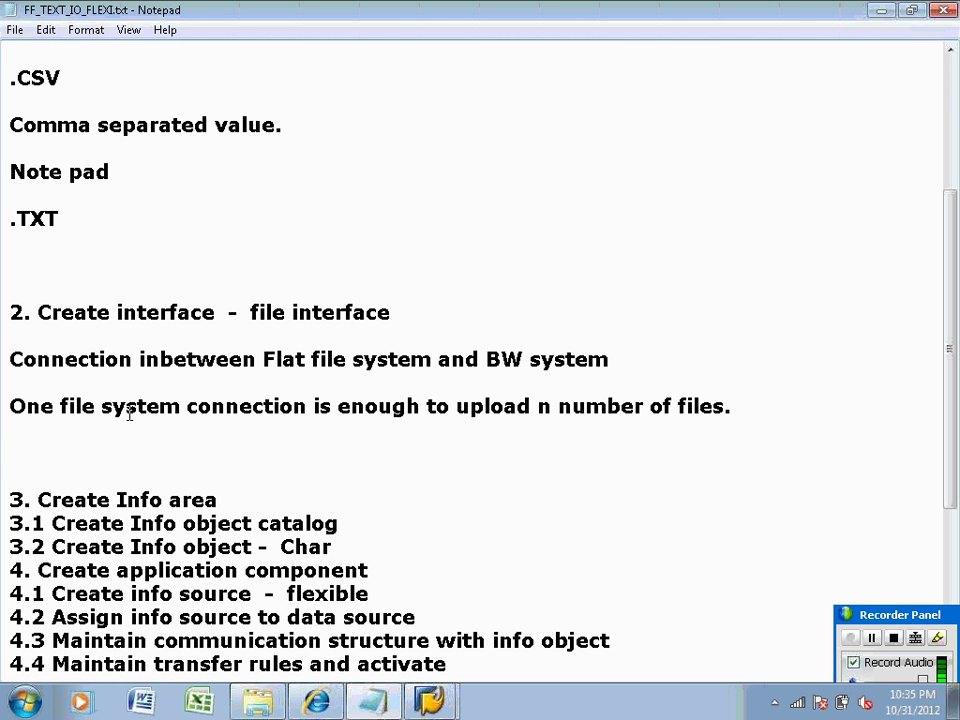
click(36, 435)
text(Log int)
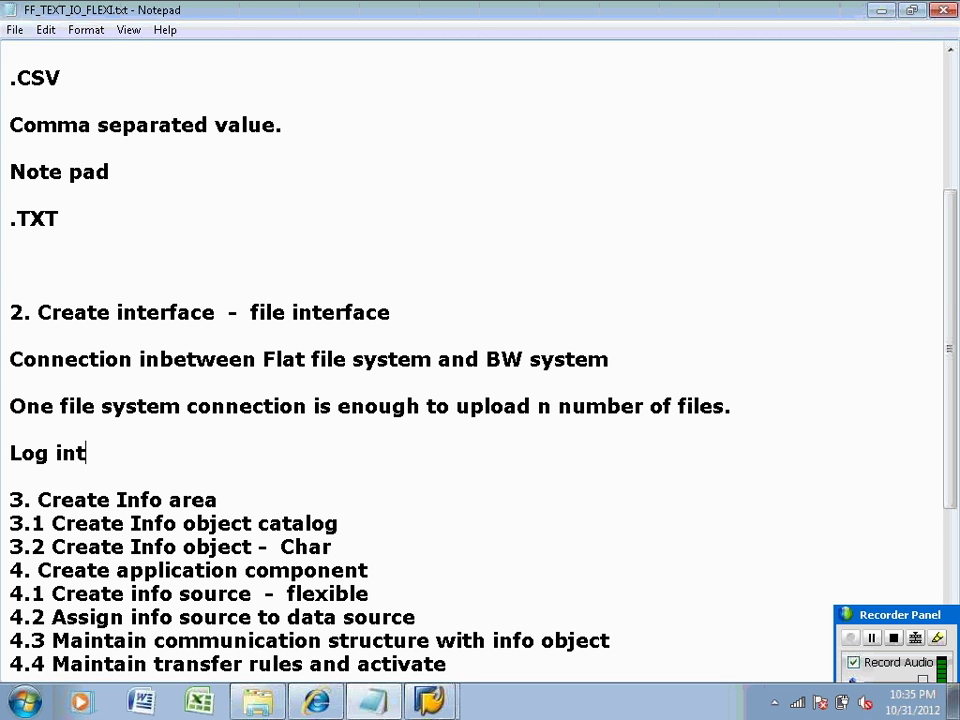
text(o BW sy)
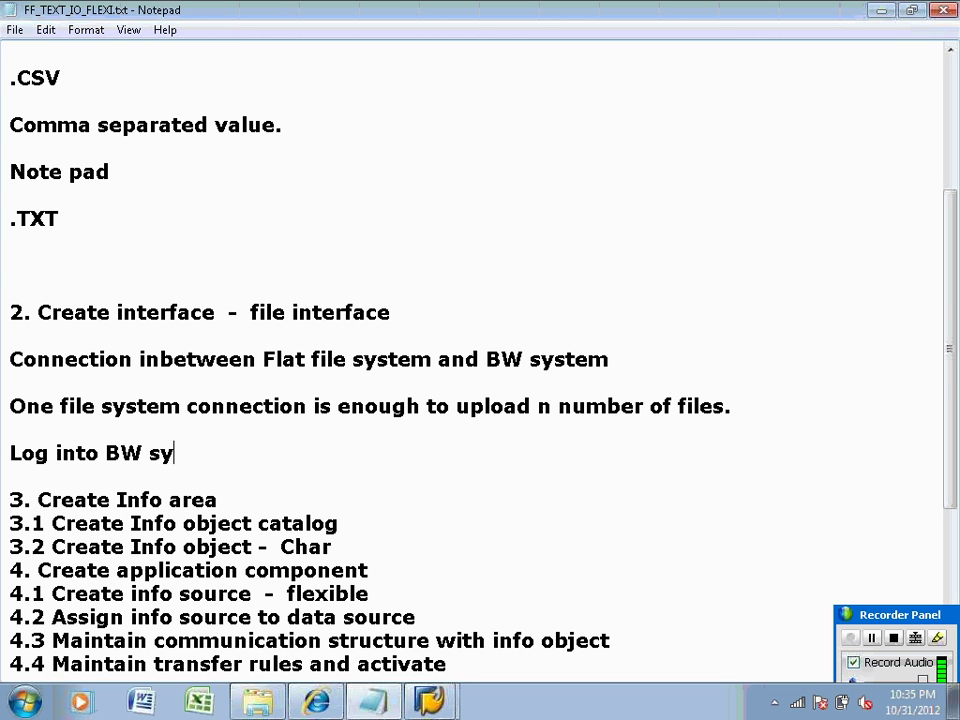
text(stem)
key(Return)
key(Return)
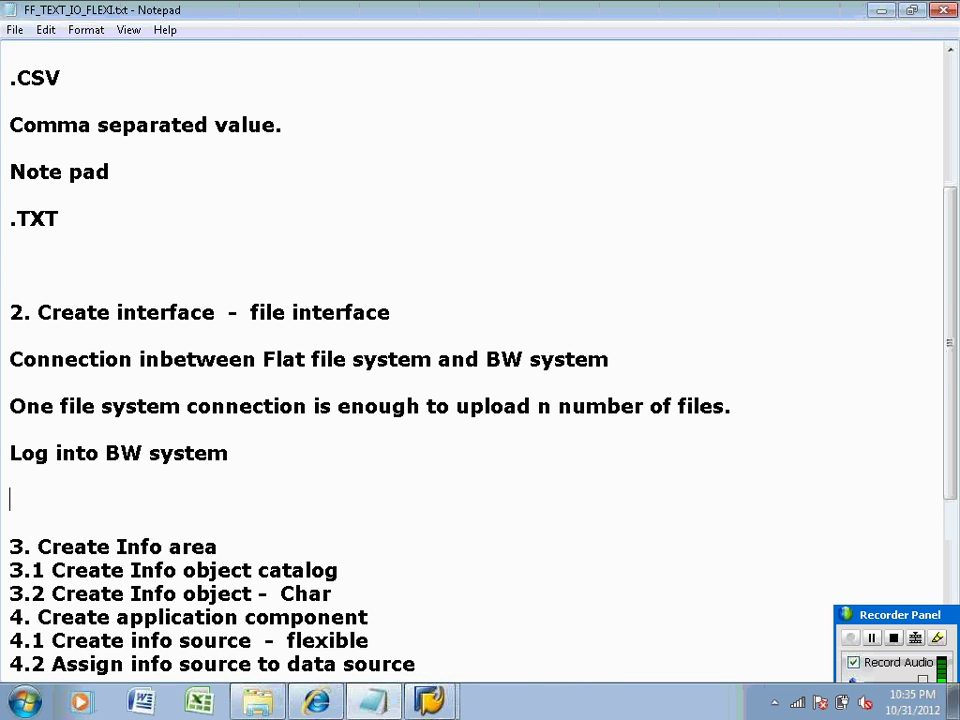
Add the line "run transaction RSA1 - /nRSA1." beneath "Log into BW system" in the notes.
text(run transa)
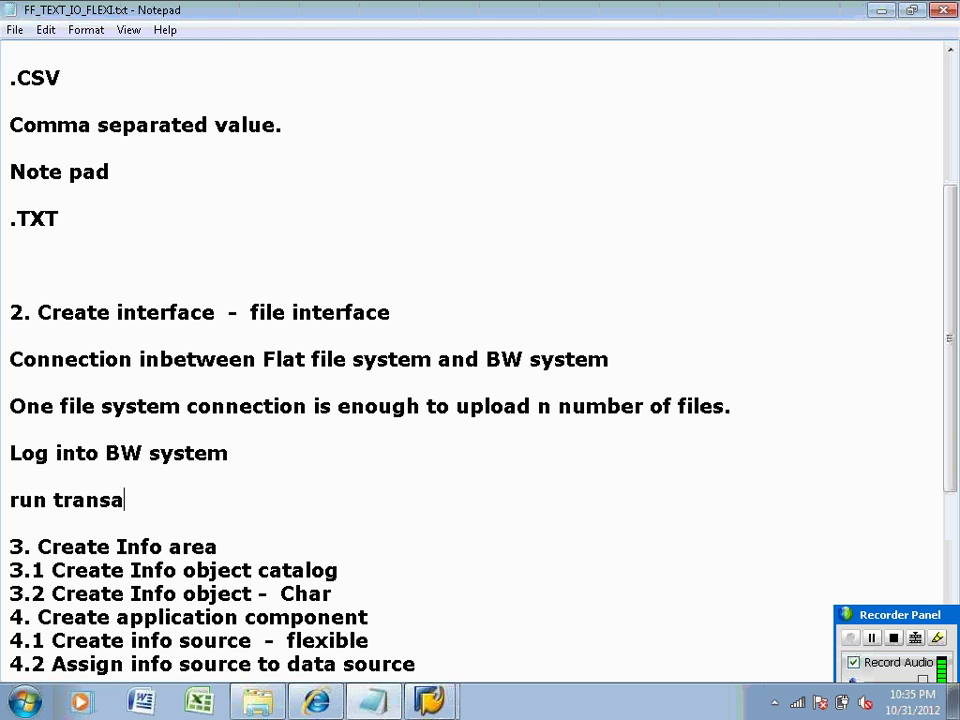
text(ction RS)
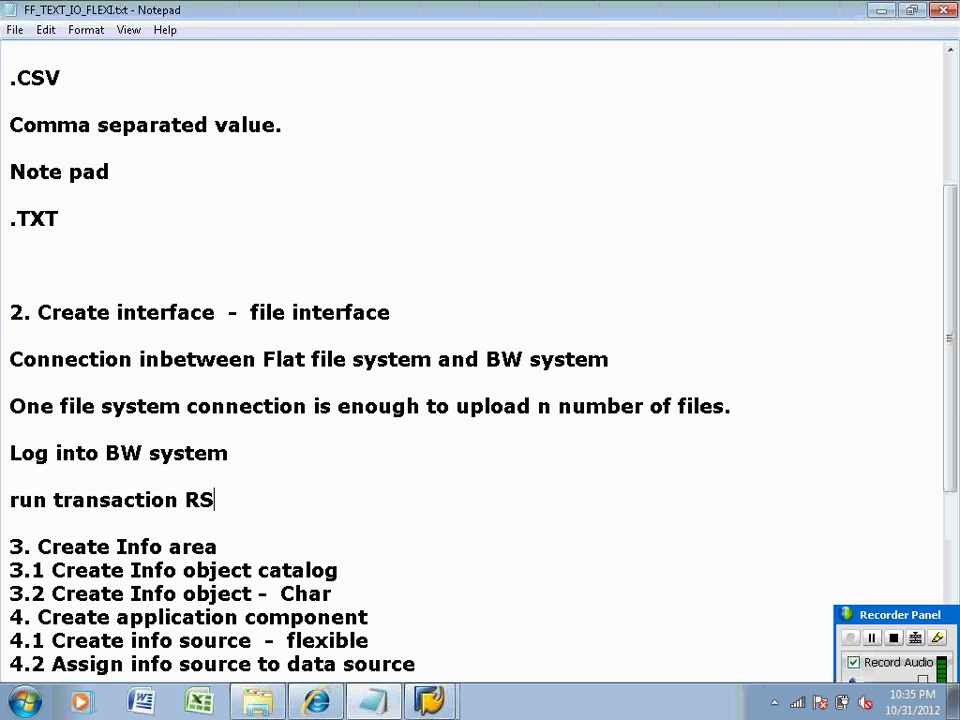
text(A1  -  /n)
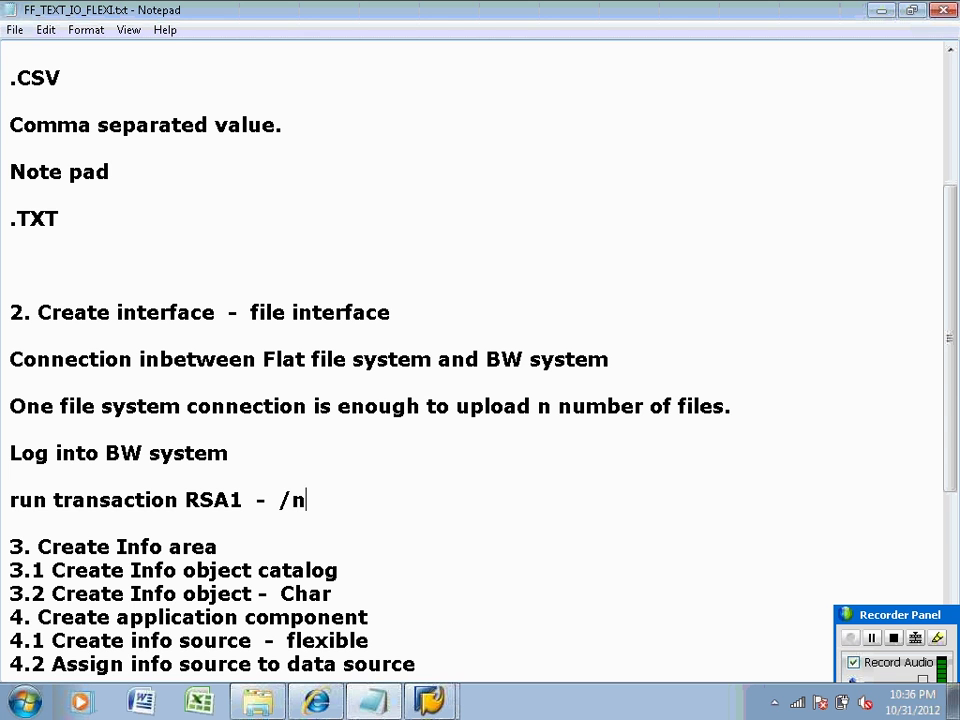
text(rsa)
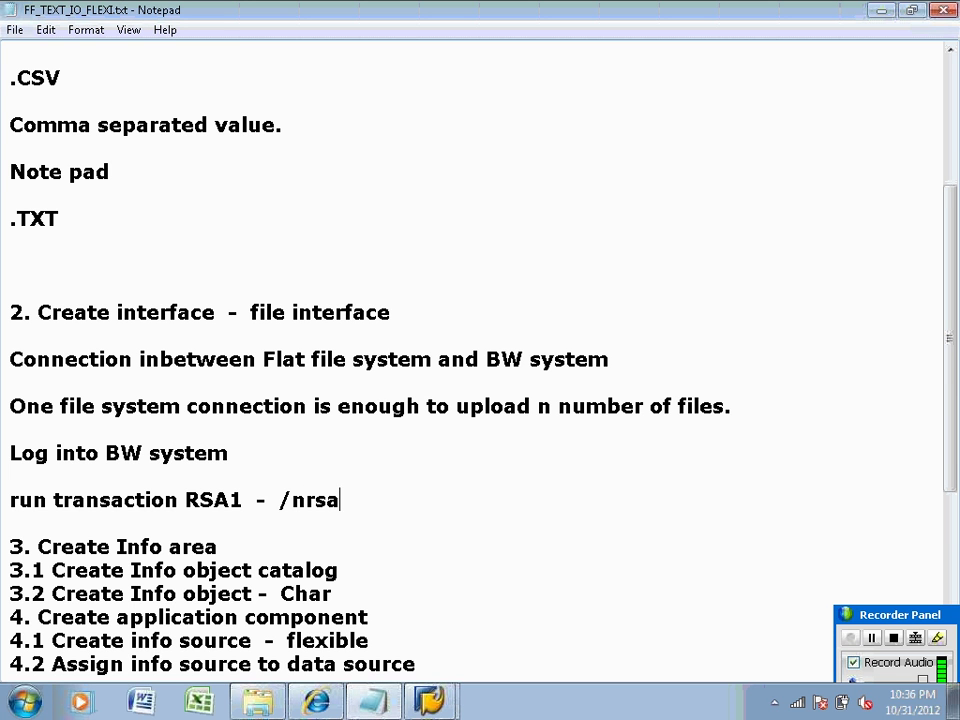
key(BackSpace)
key(BackSpace)
key(BackSpace)
text(RSA1)
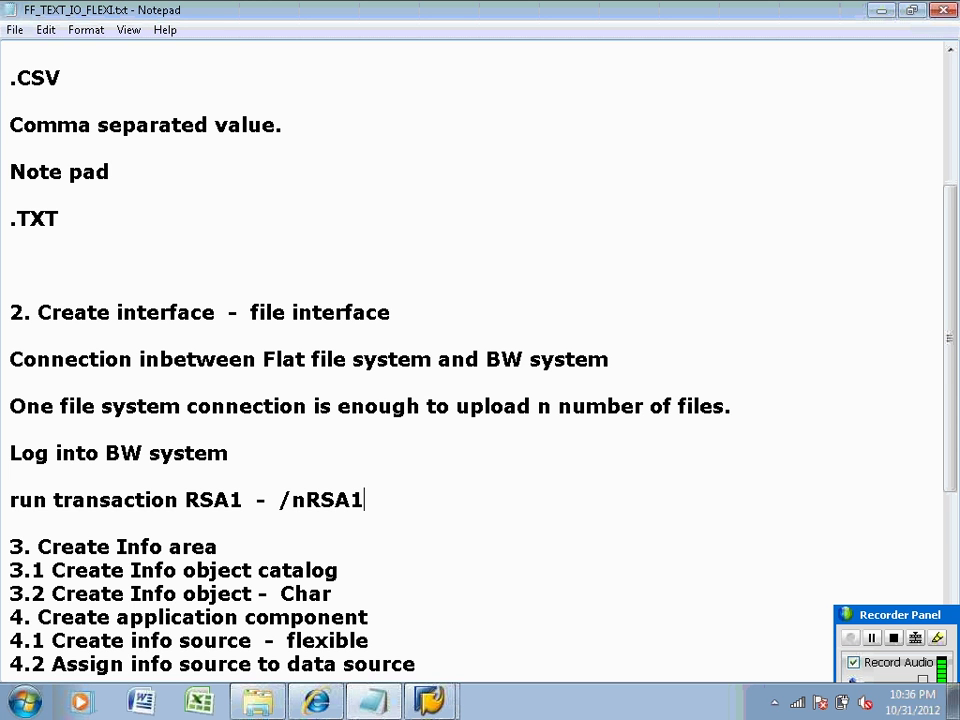
text(.)
key(Return)
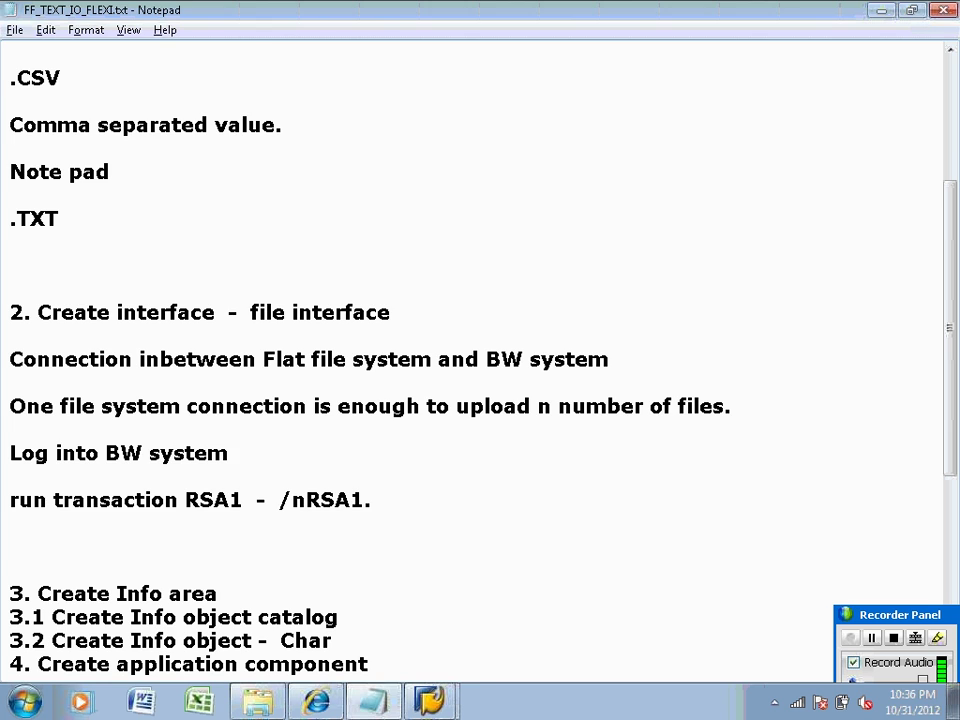
Append "- AWB" to the end of the "run transaction RSA1" line in the Notepad notes.
key(alt+Tab)
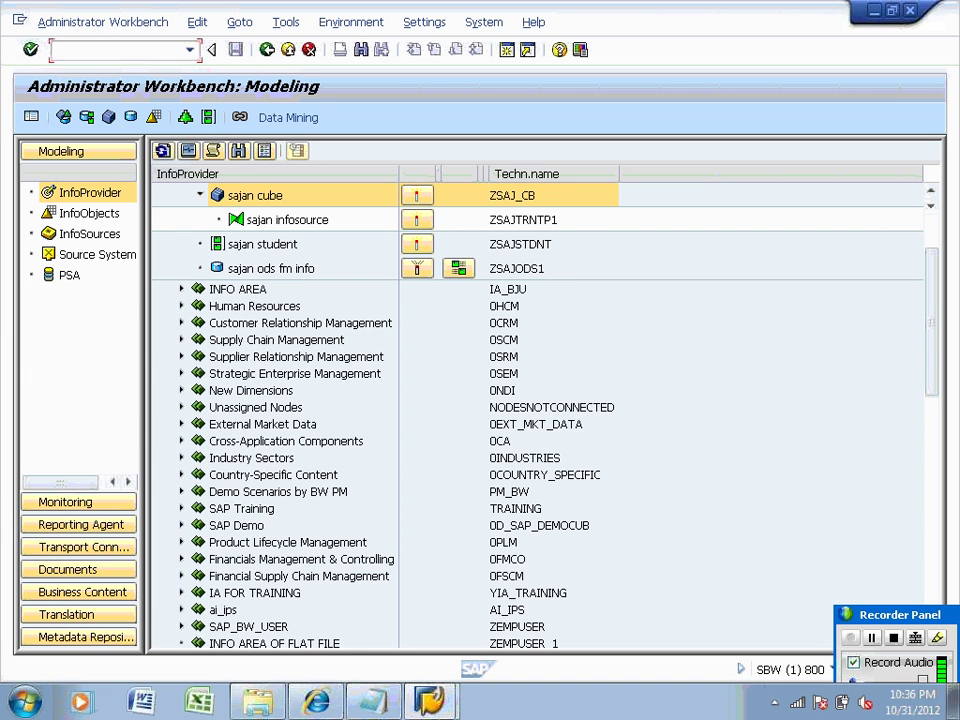
key(alt+Tab)
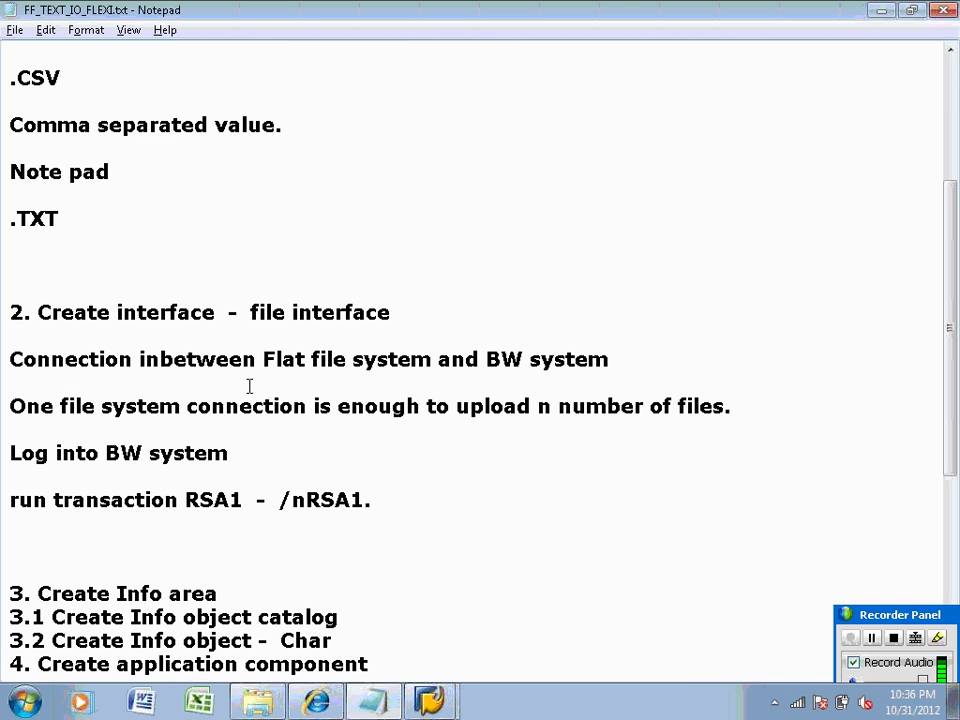
key(Up)
key(End)
text(-  AWB)
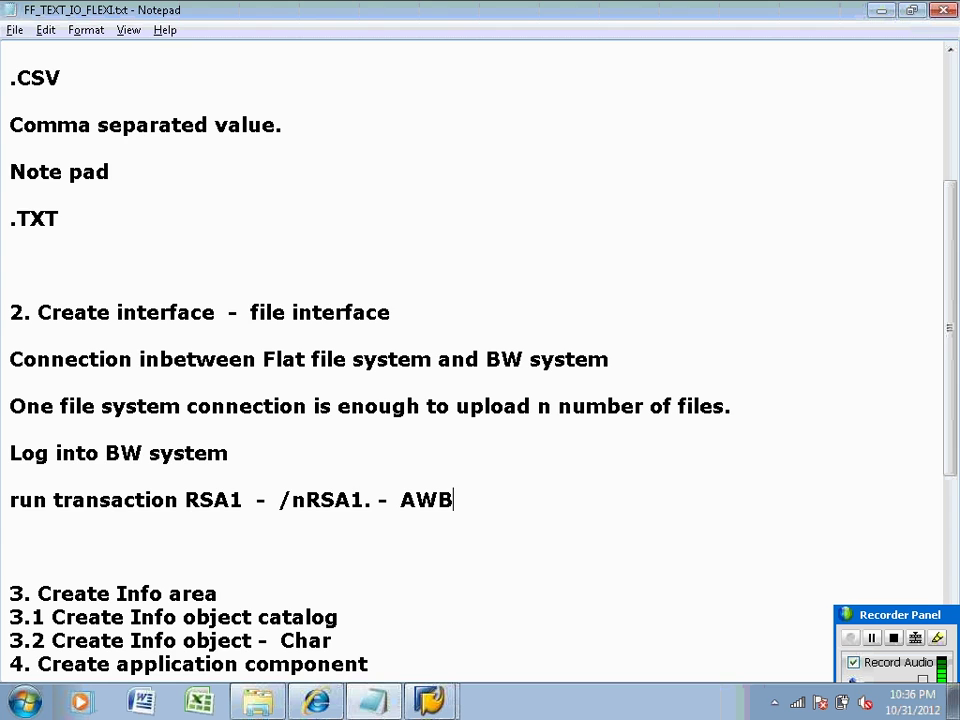
Switch to the SAP Administrator Workbench and display the source systems tree from its root node.
key(alt+Tab)
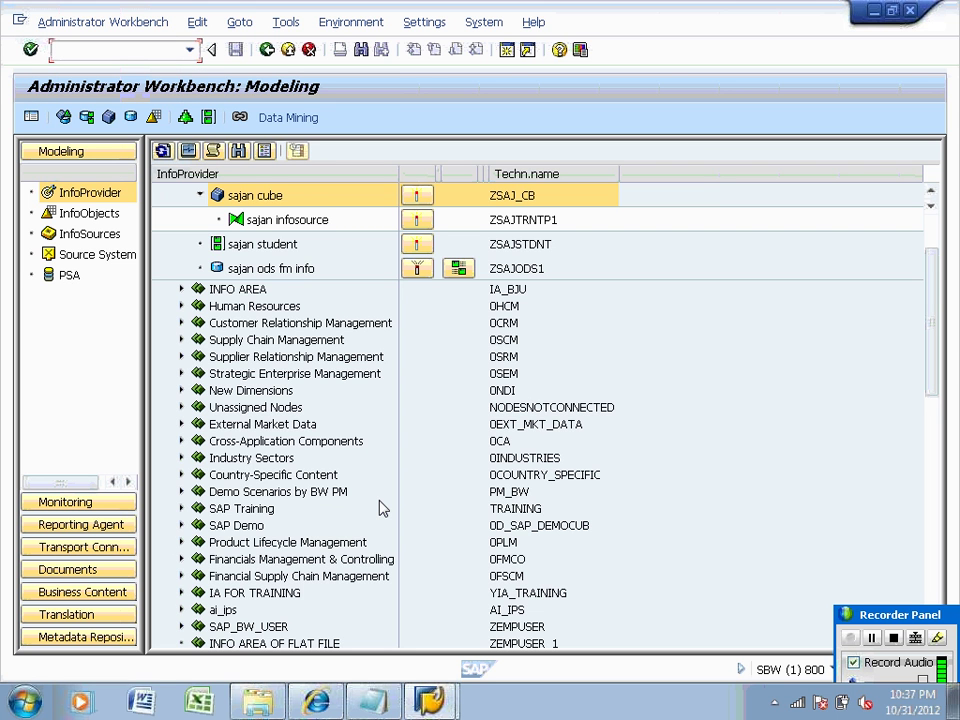
click(90, 256)
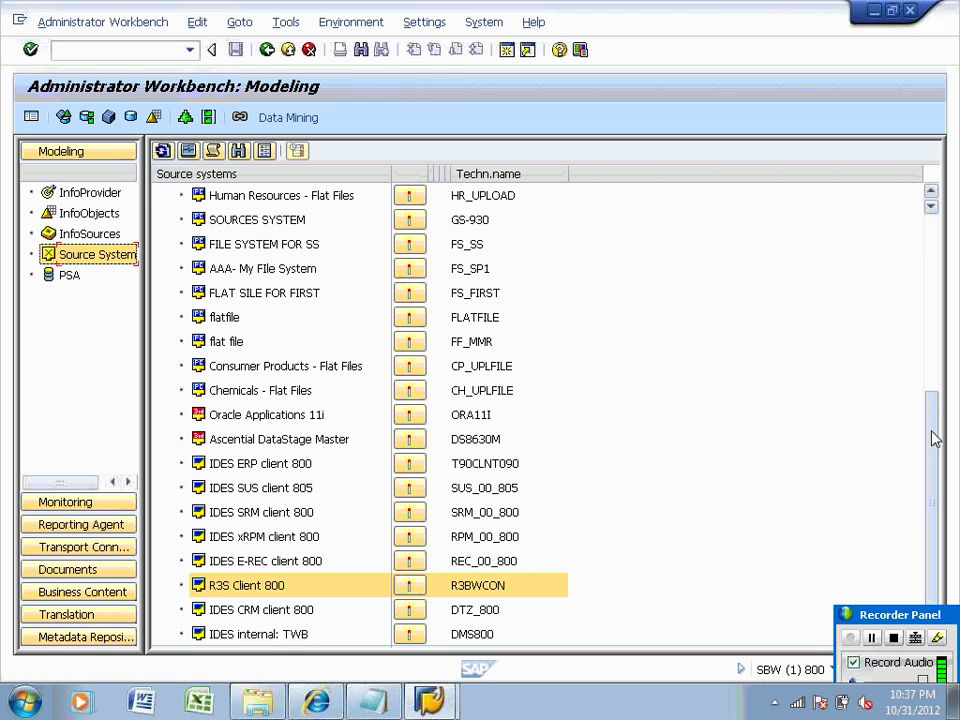
drag(933, 438, 922, 231)
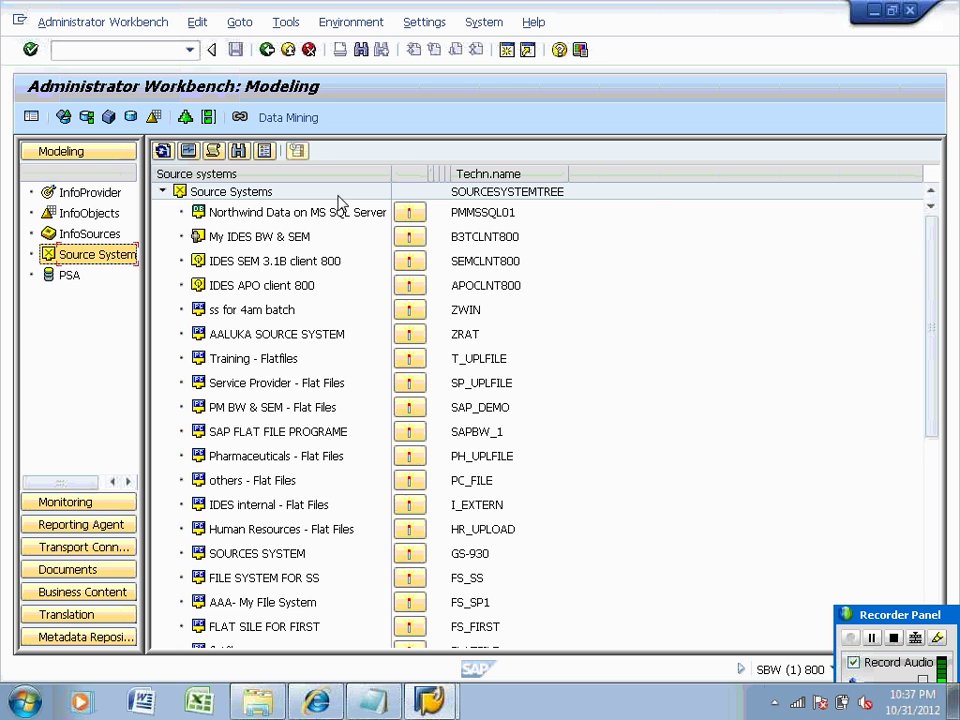
click(182, 192)
click(163, 191)
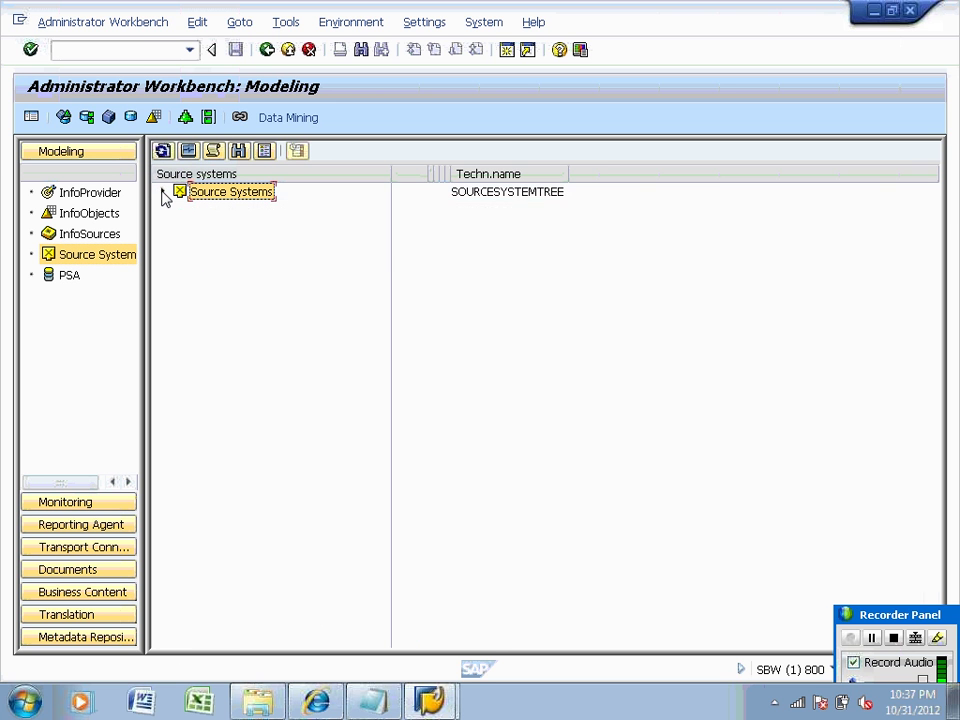
click(163, 191)
click(163, 191)
click(165, 195)
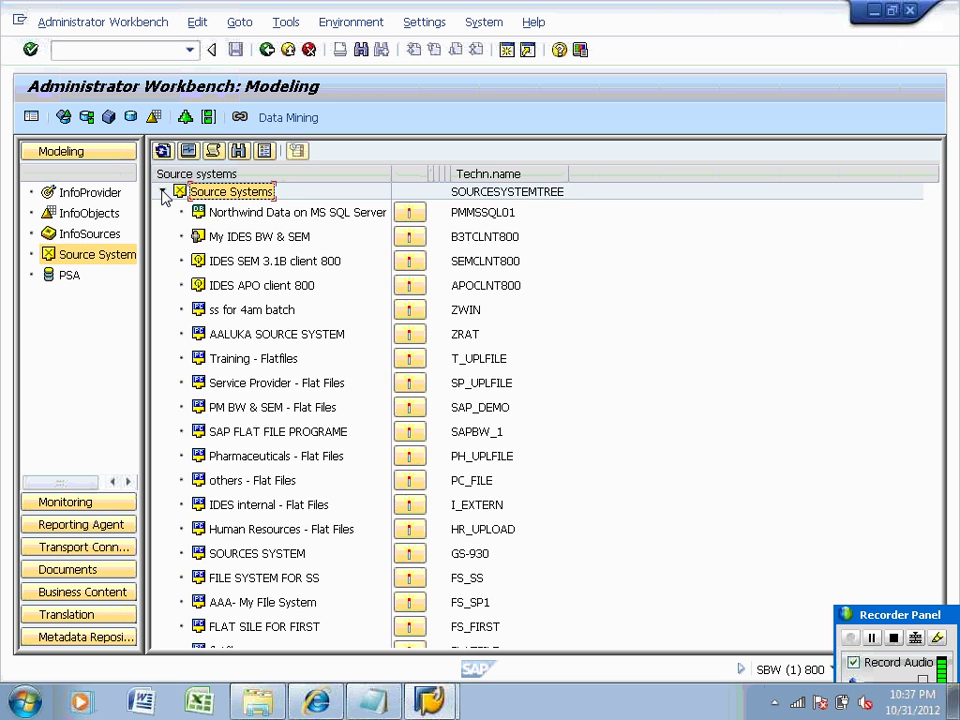
click(165, 195)
click(165, 193)
click(165, 193)
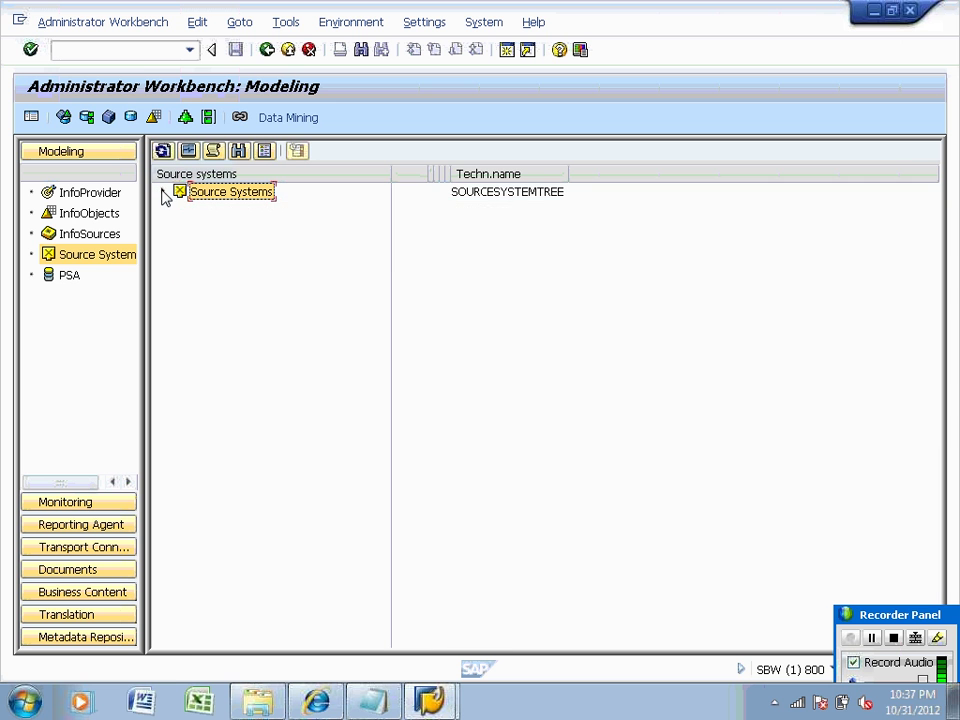
click(164, 193)
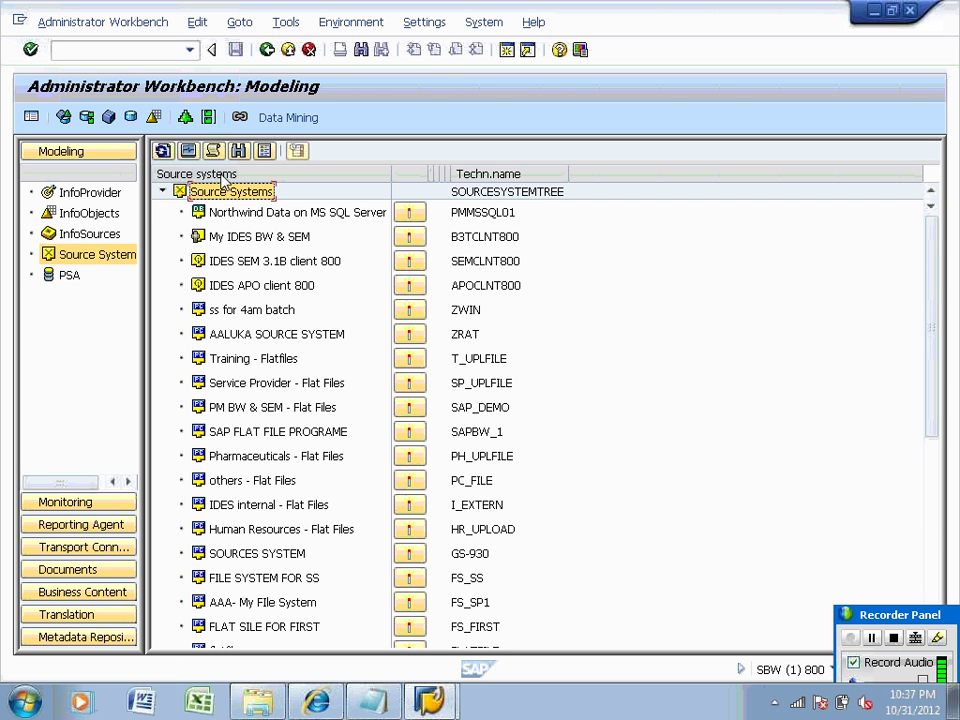
Start creating a source system under the Source Systems root node with type File System (Manual Metadata, Data Using File Interface).
right_click(230, 195)
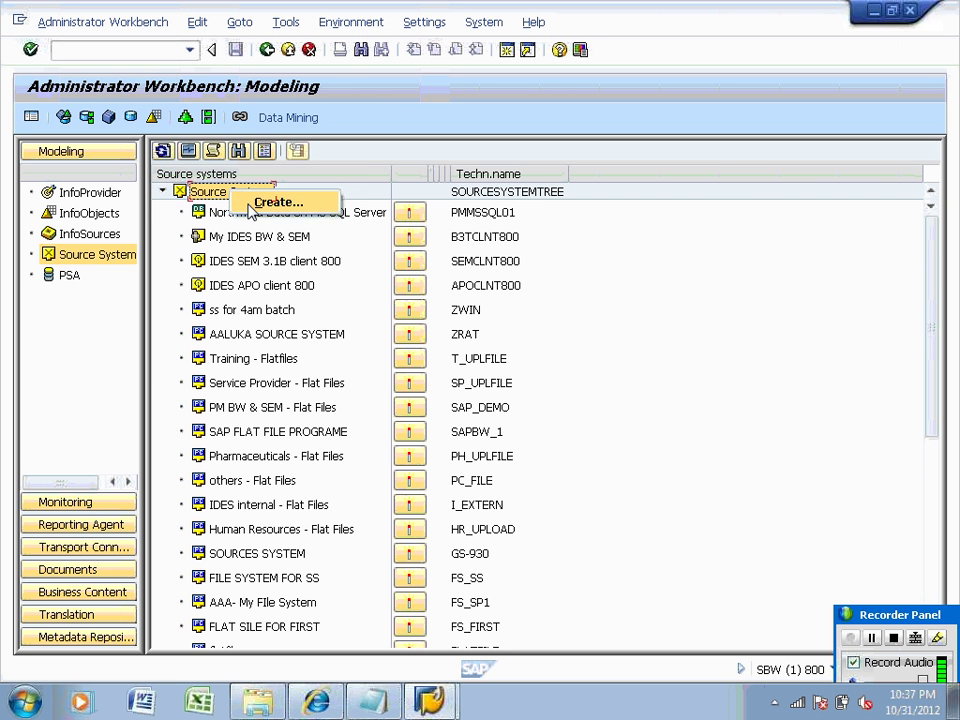
click(255, 205)
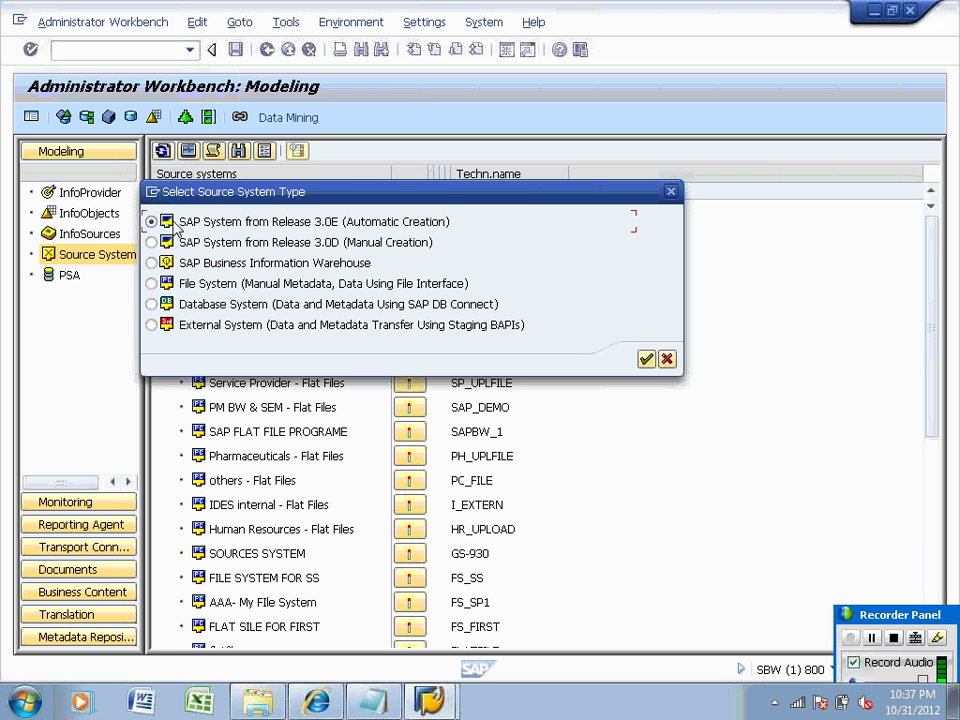
click(172, 285)
click(645, 359)
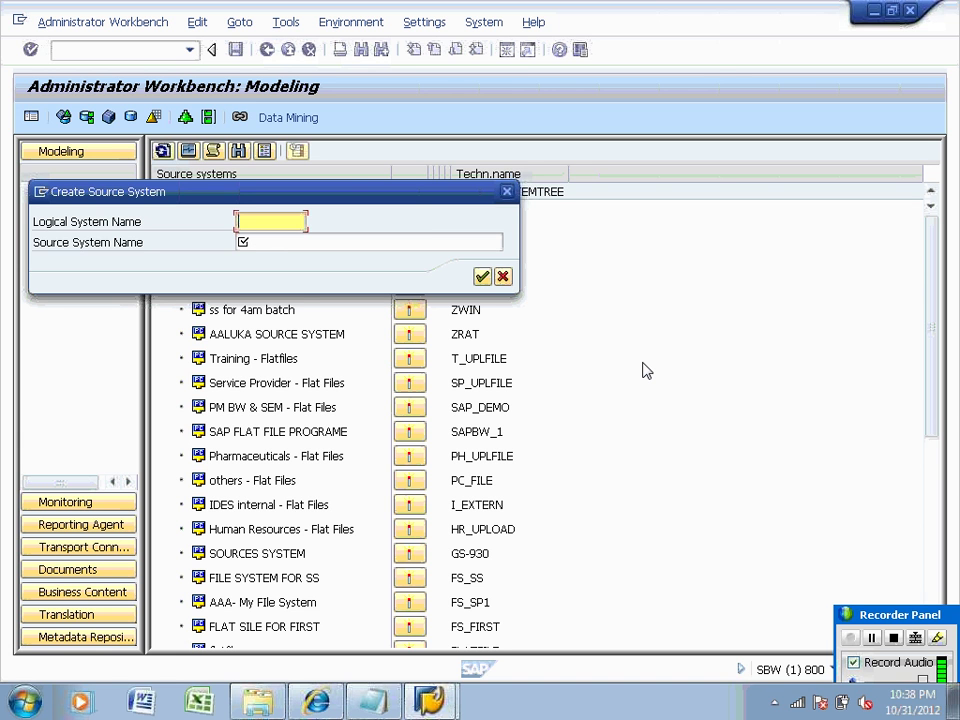
Create the source system with logical system name FS_1030 and source system name "file system for 1030 batch".
text(FS)
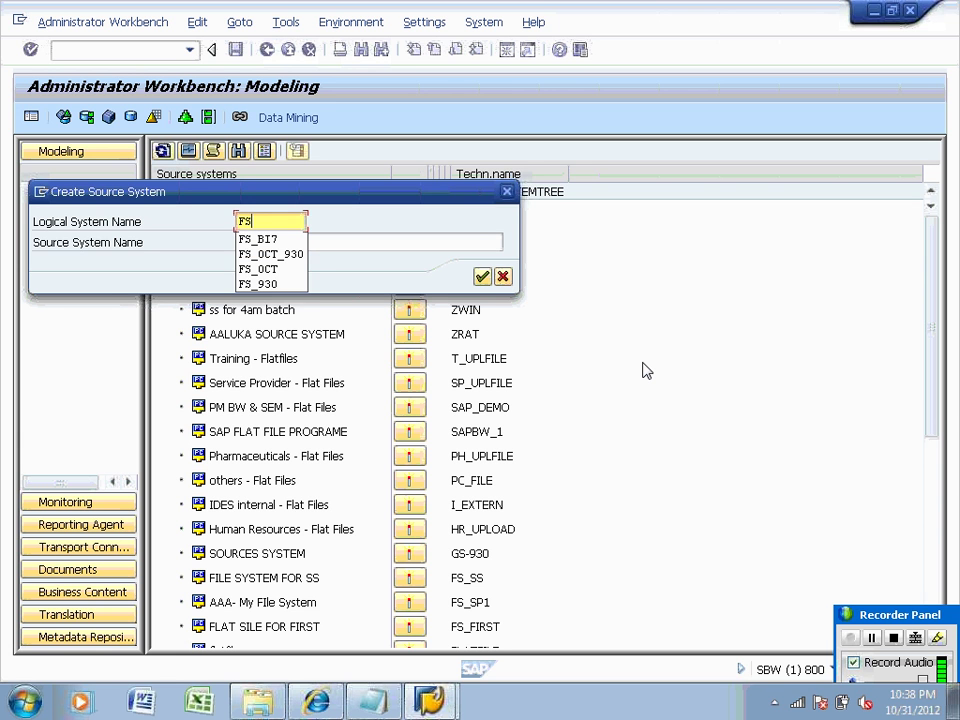
text(_10)
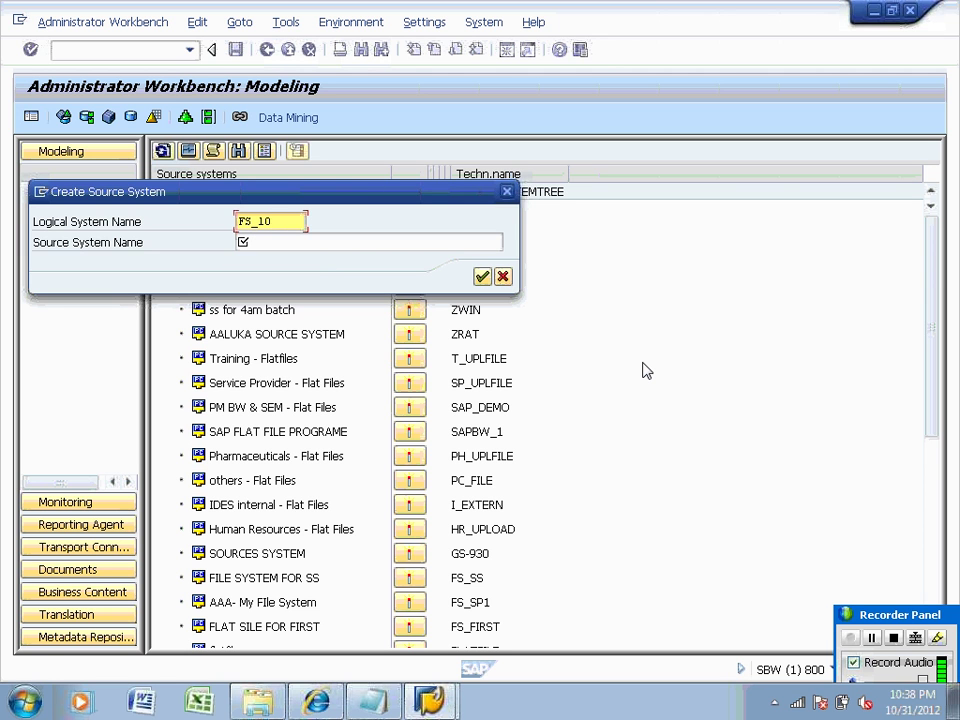
text(30)
text(f)
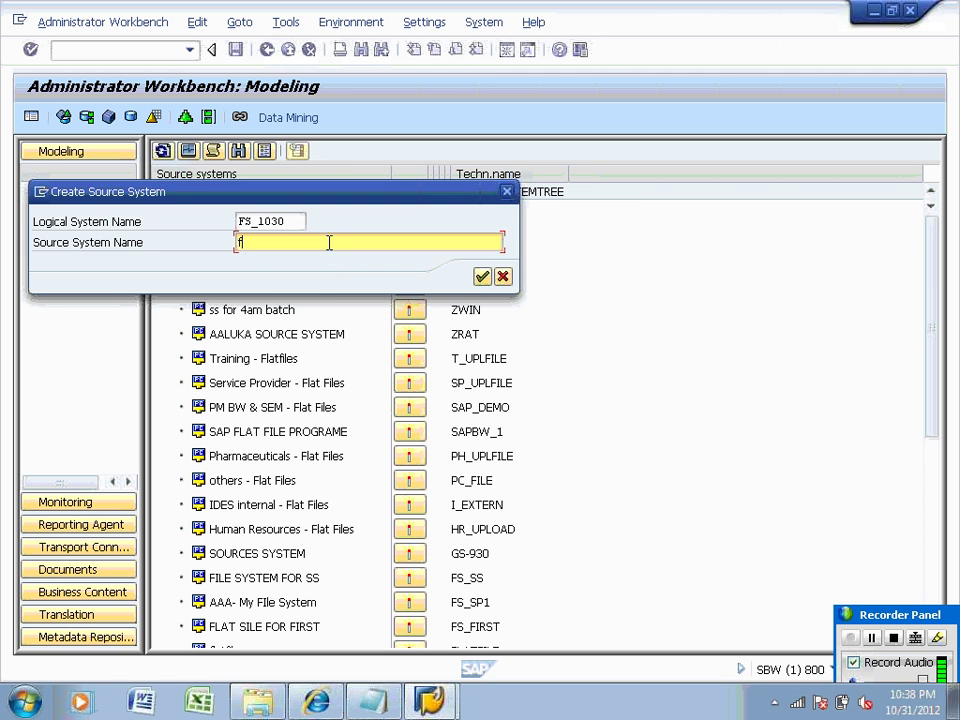
text(ile syste)
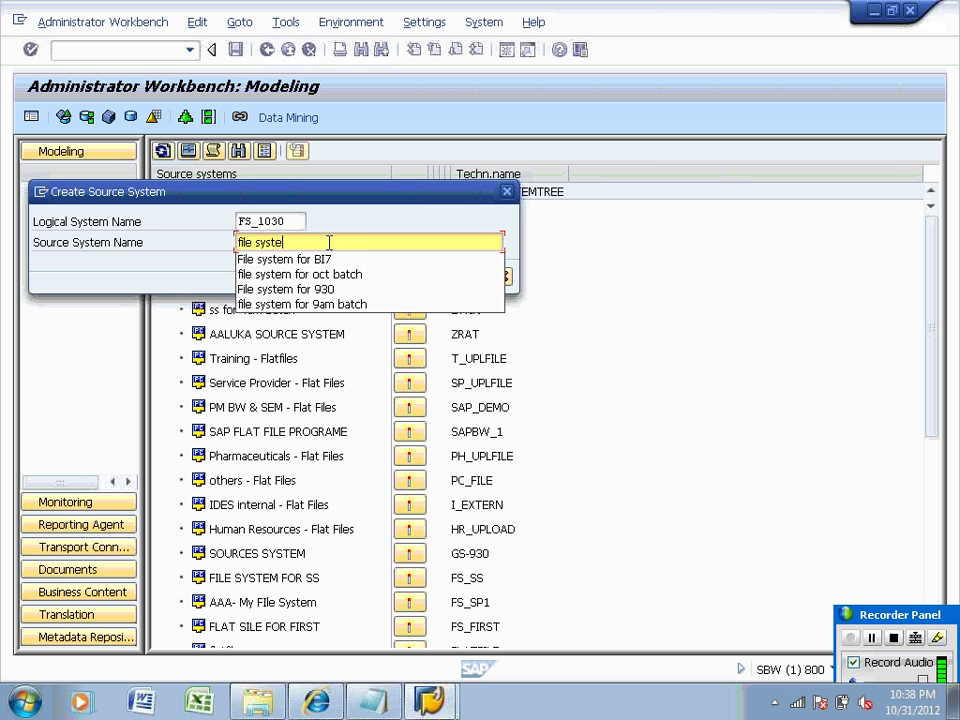
text(m for 1030 )
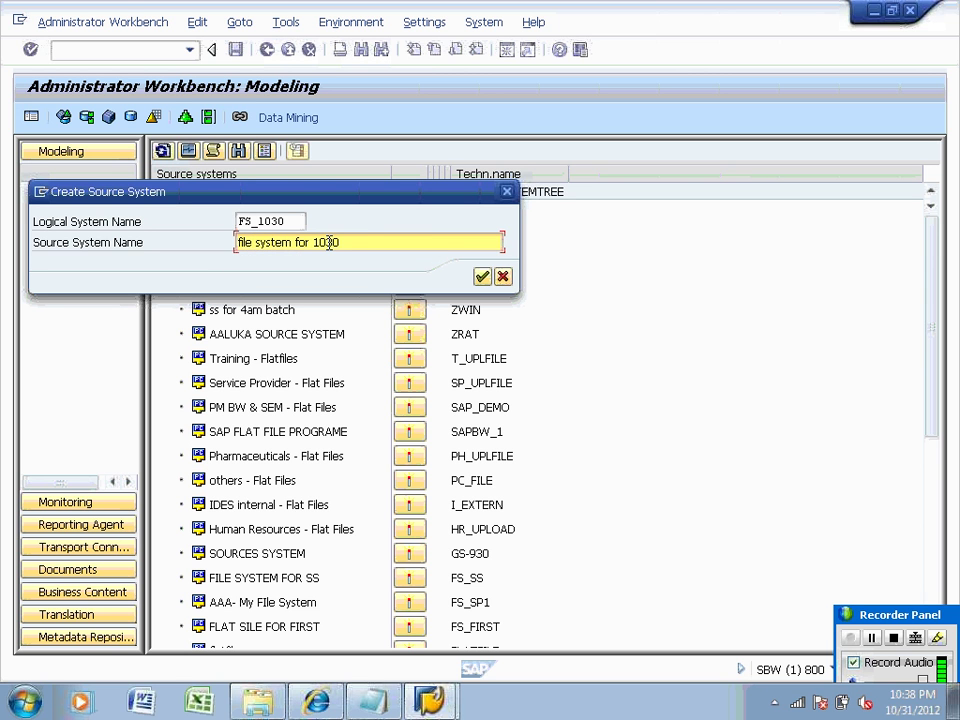
text(batch)
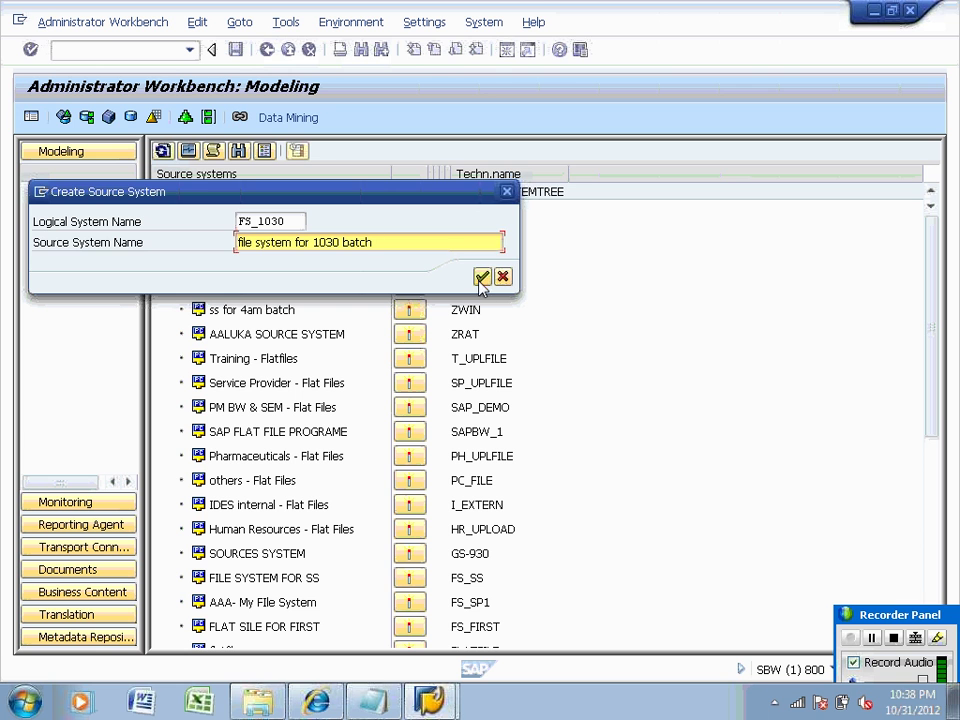
click(481, 277)
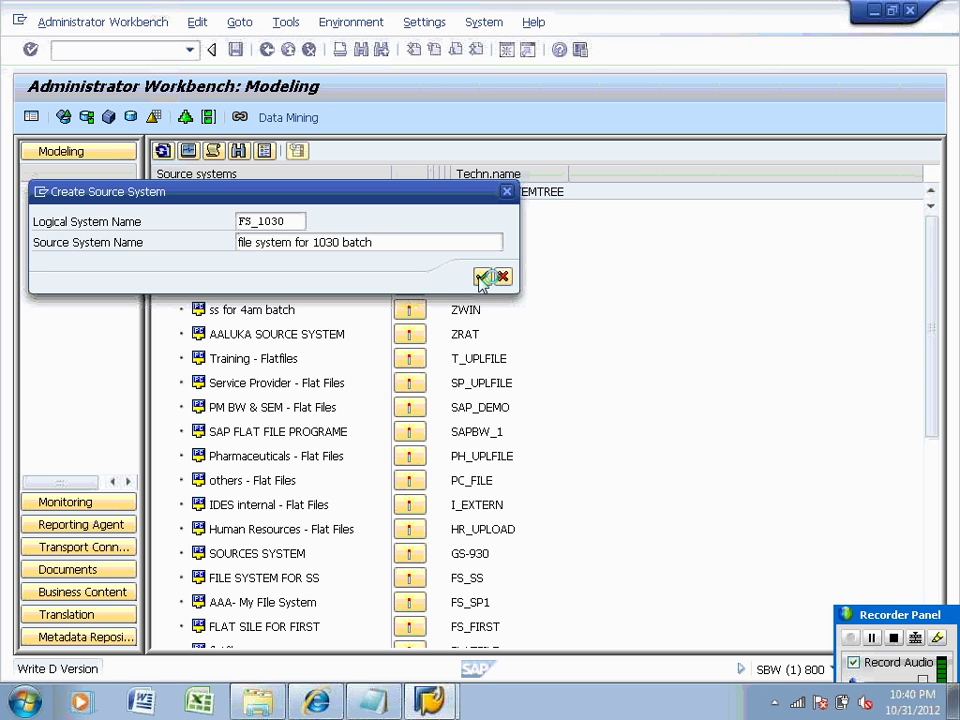
Switch to the Notepad notes and add the line "under modling select source system" beneath the RSA1 line, followed by a blank line.
click(385, 704)
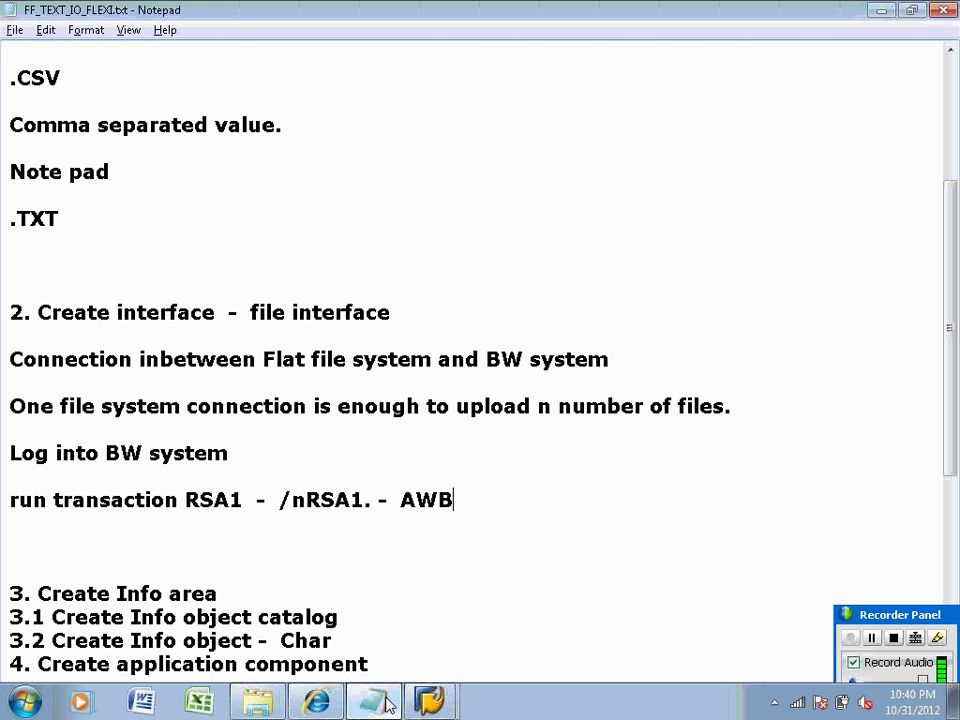
key(Return)
key(Return)
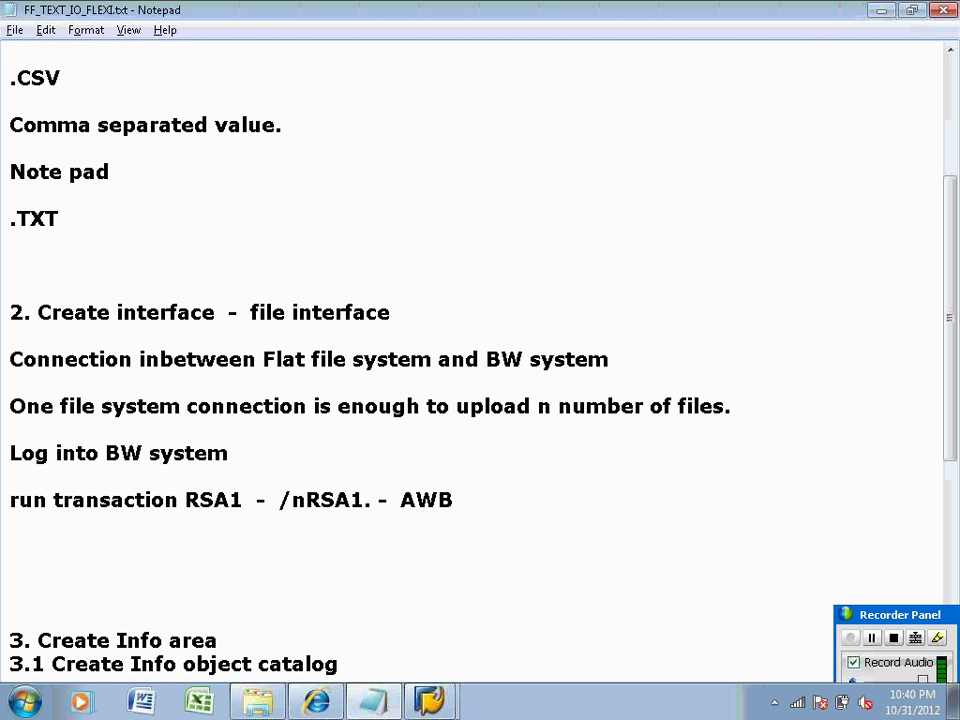
text(under)
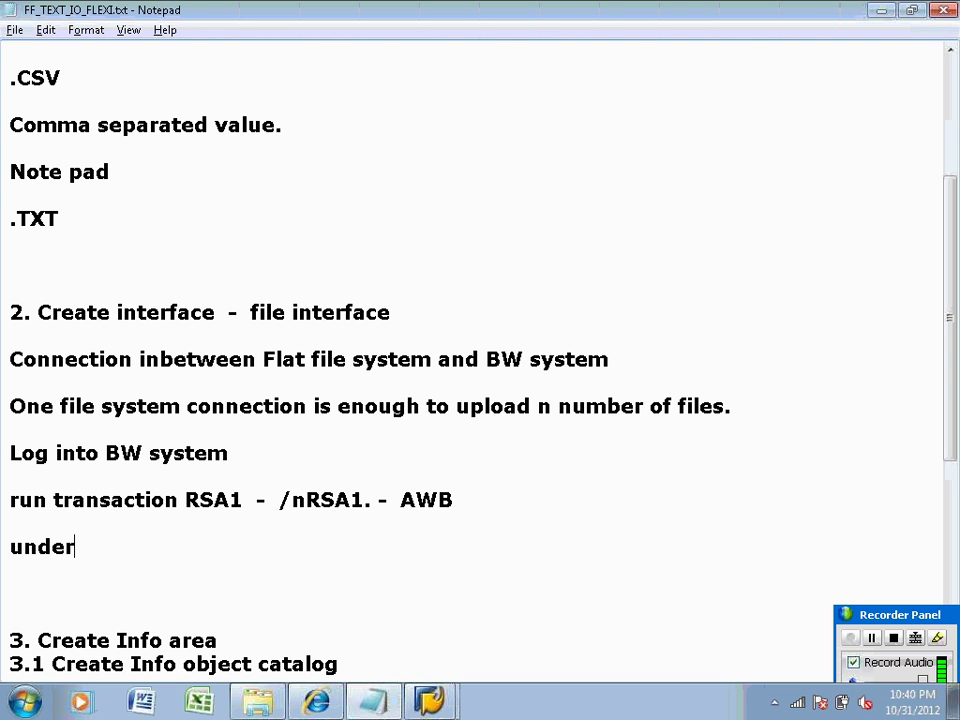
text( modling )
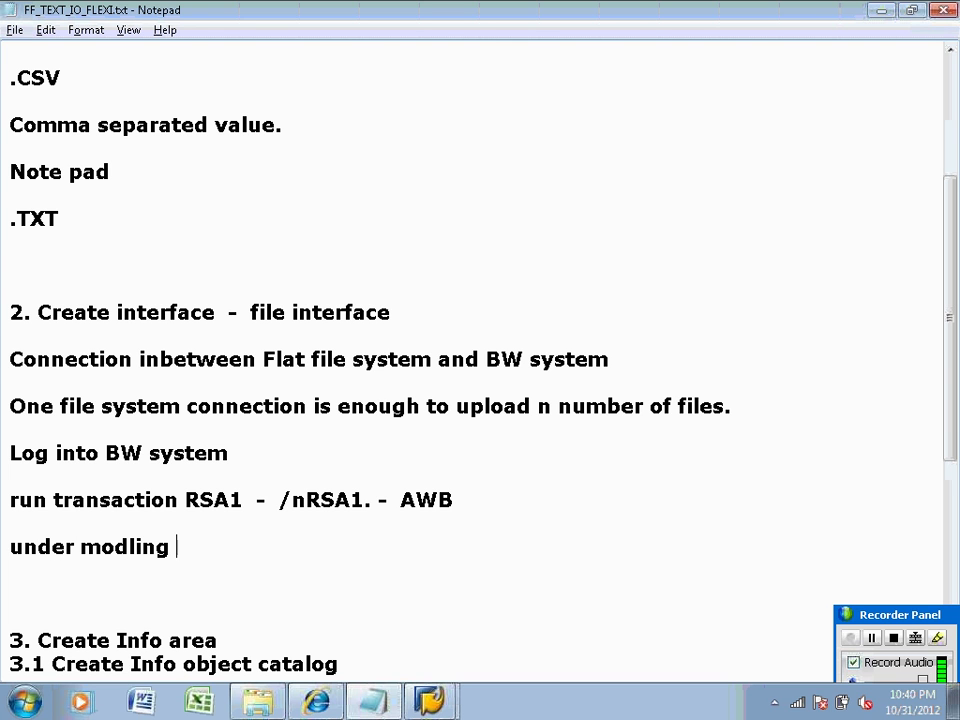
text(select s)
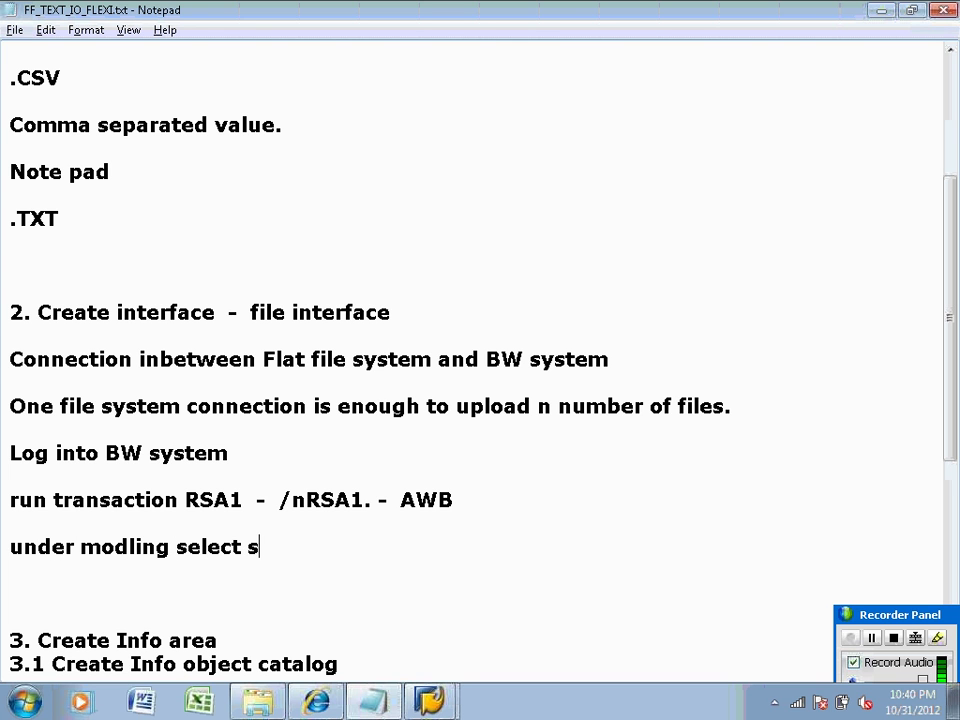
text(ource syst)
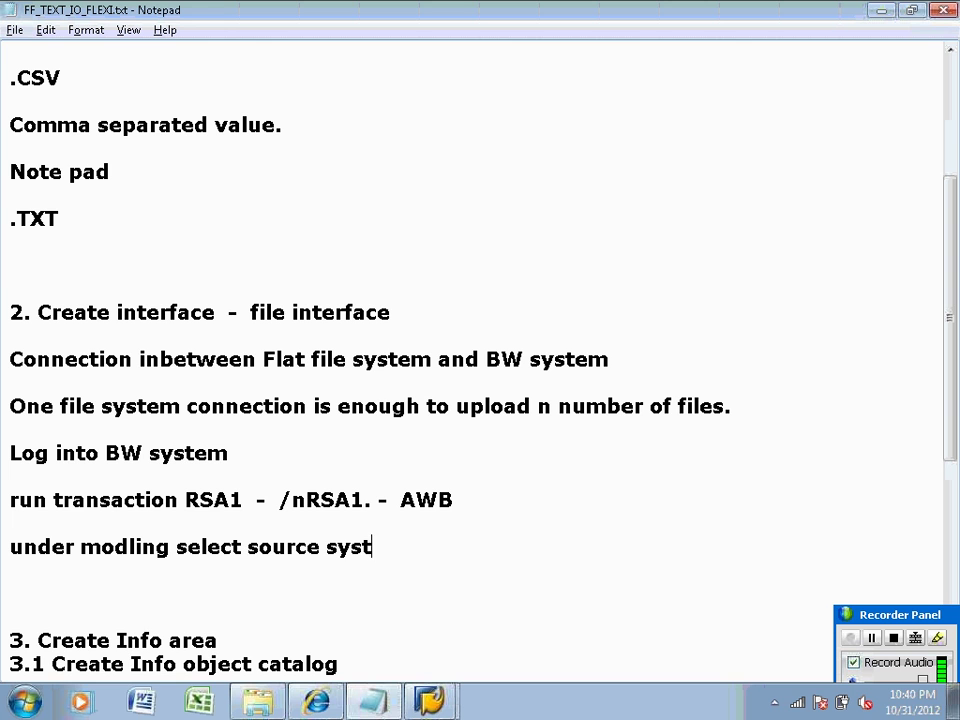
text(em)
key(Return)
key(Return)
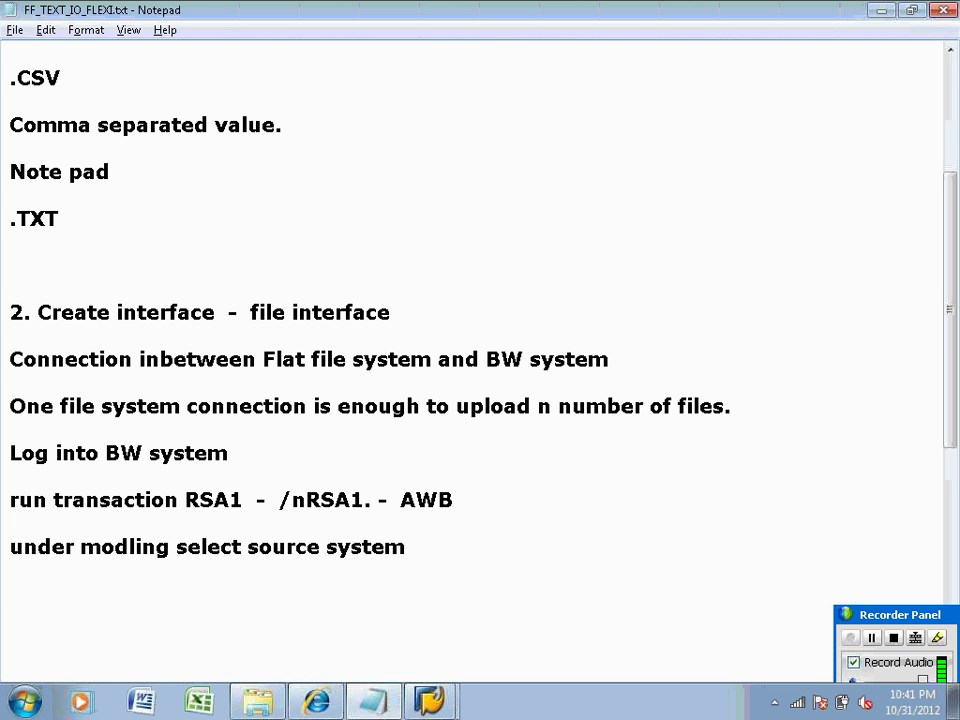
Write the line "root node of source system - RC -- Create - select radio button - file system" in the notes.
text(root )
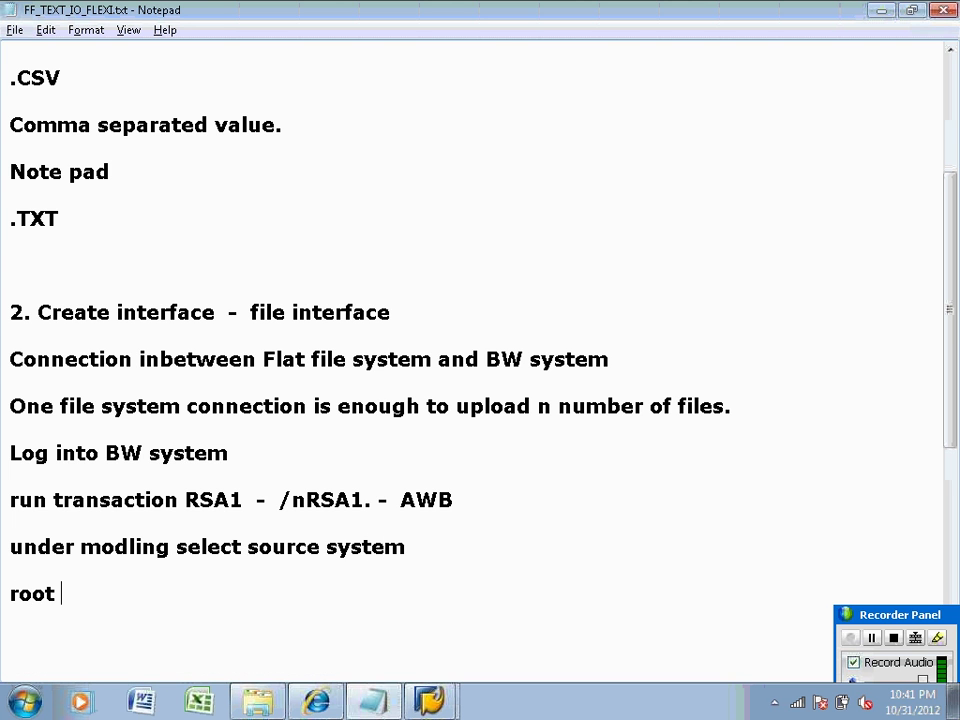
text(node of)
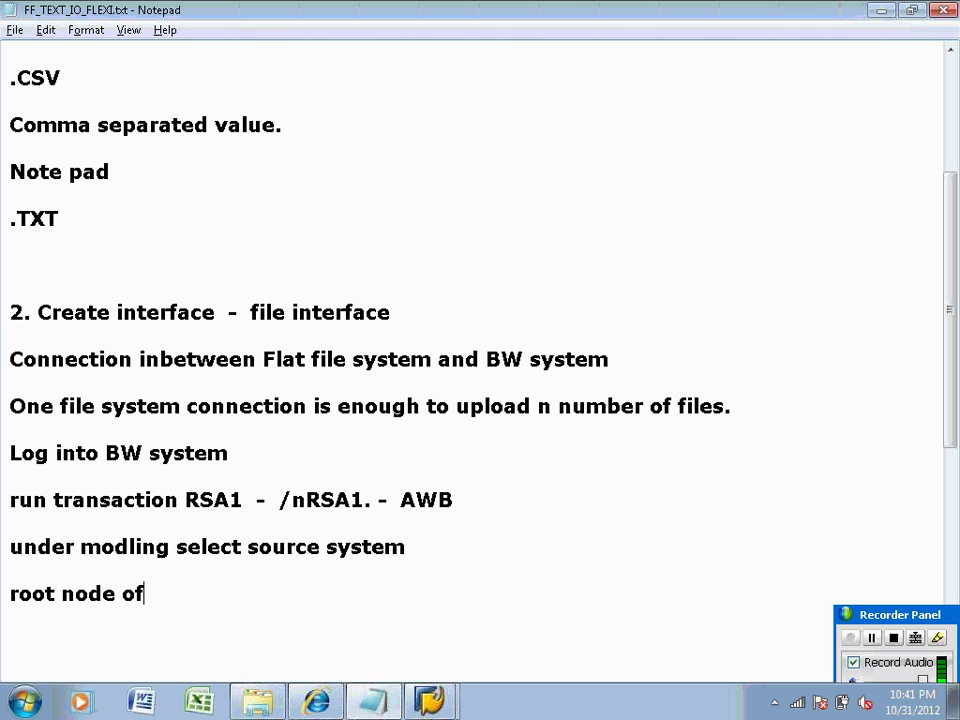
text( source s)
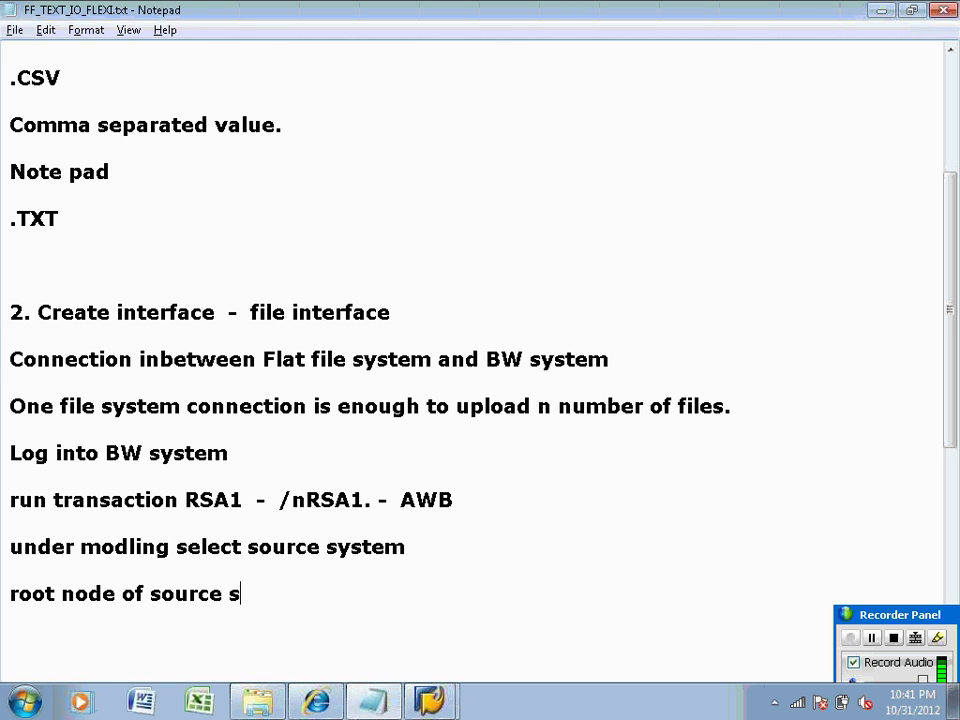
text(ystem)
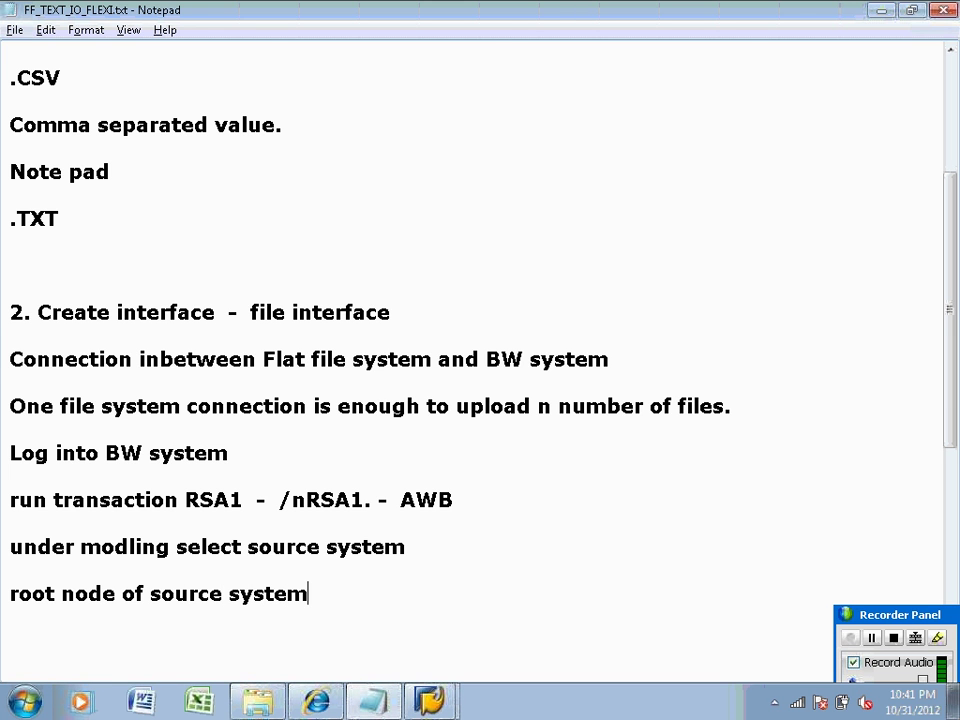
text(  -  RC  -- Creae)
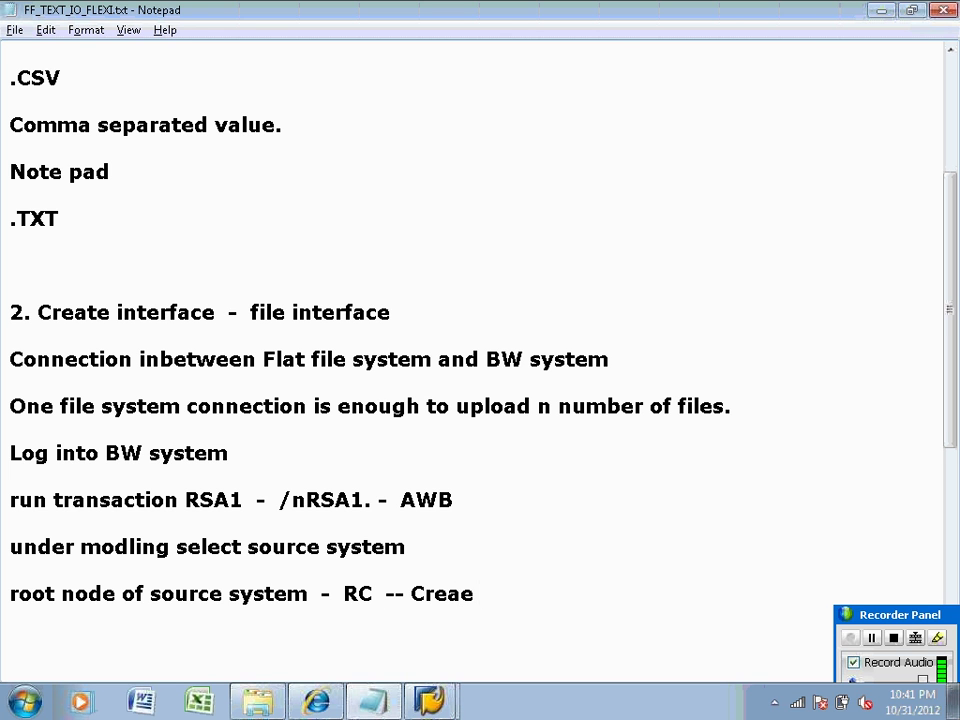
key(BackSpace)
text(te -  slect)
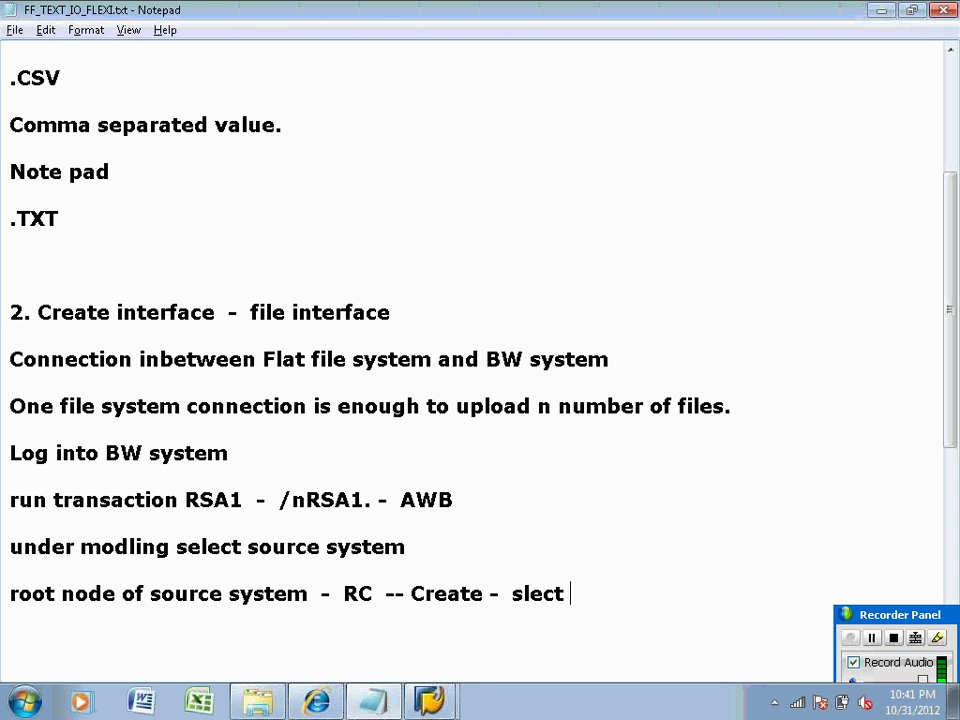
key(BackSpace)
key(BackSpace)
key(BackSpace)
key(BackSpace)
key(BackSpace)
text(elect radio)
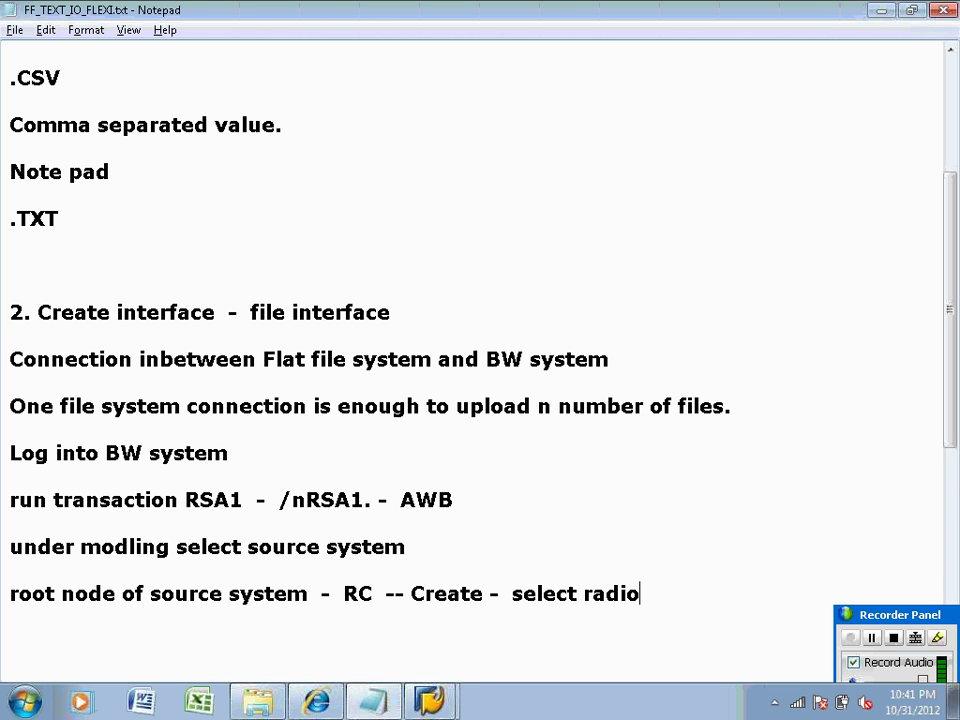
text( button )
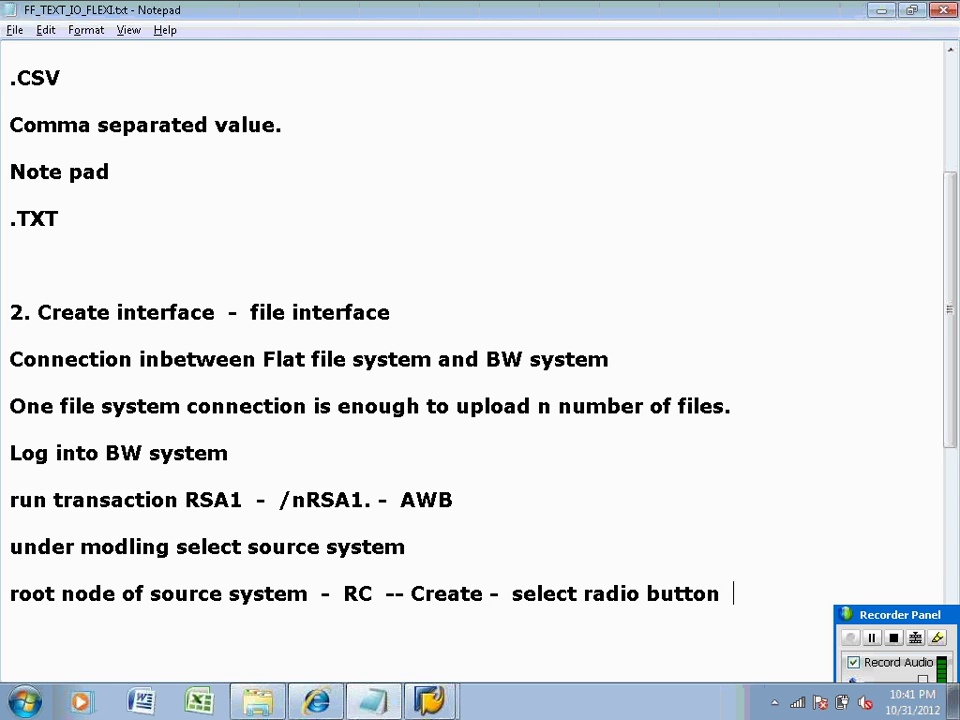
text( -  file s)
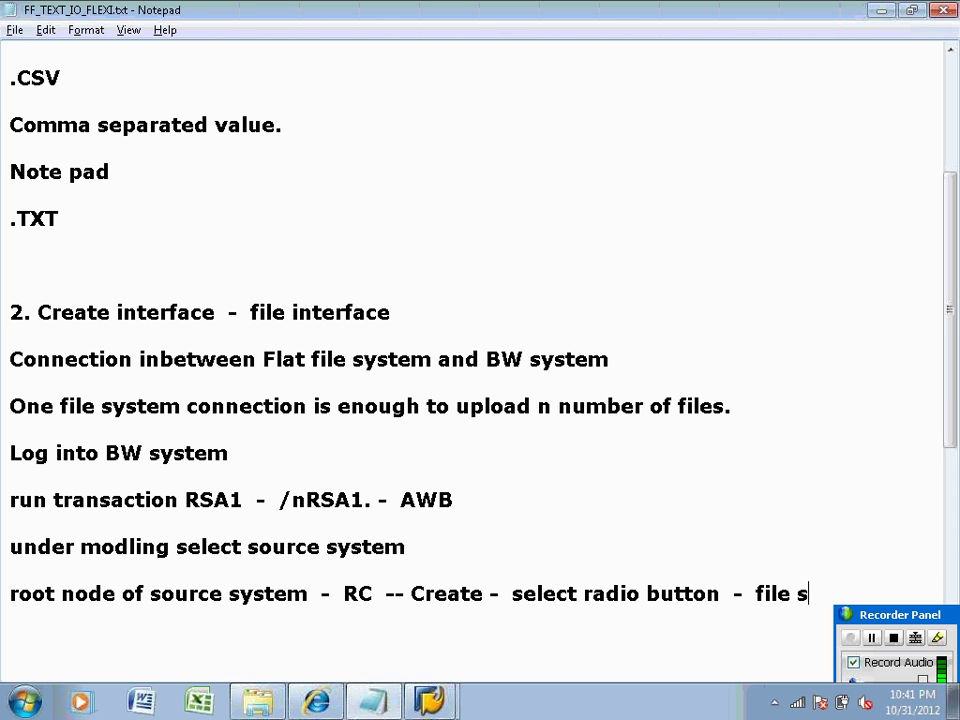
text(ystem)
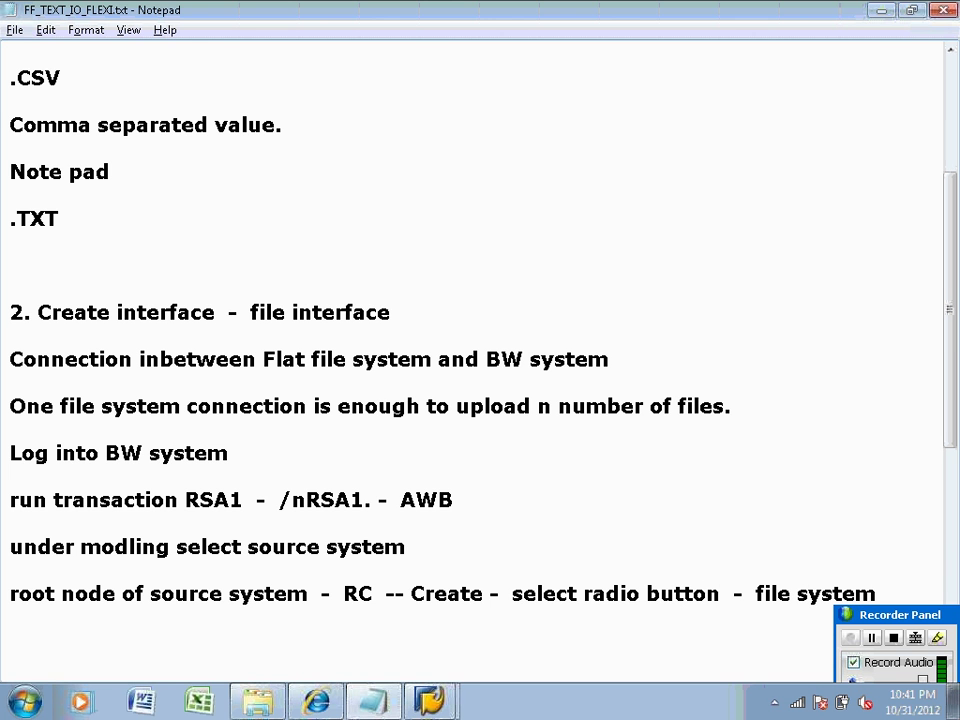
Add the line "create - technical name and description - continue ." after a blank line beneath the root node line.
key(Return)
key(Return)
text(create )
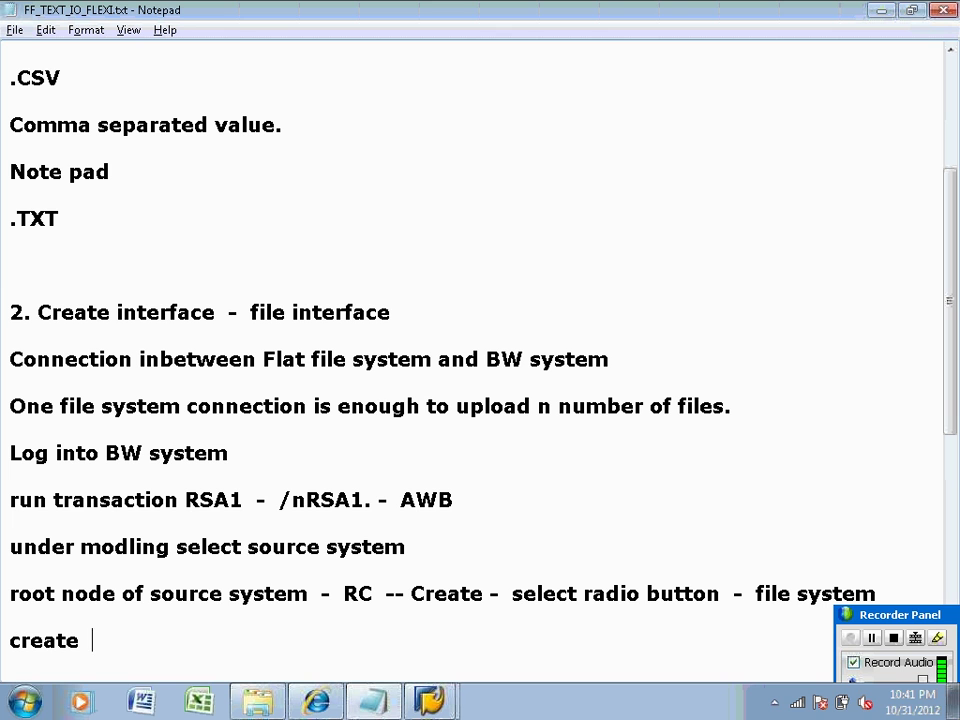
text( -  techn)
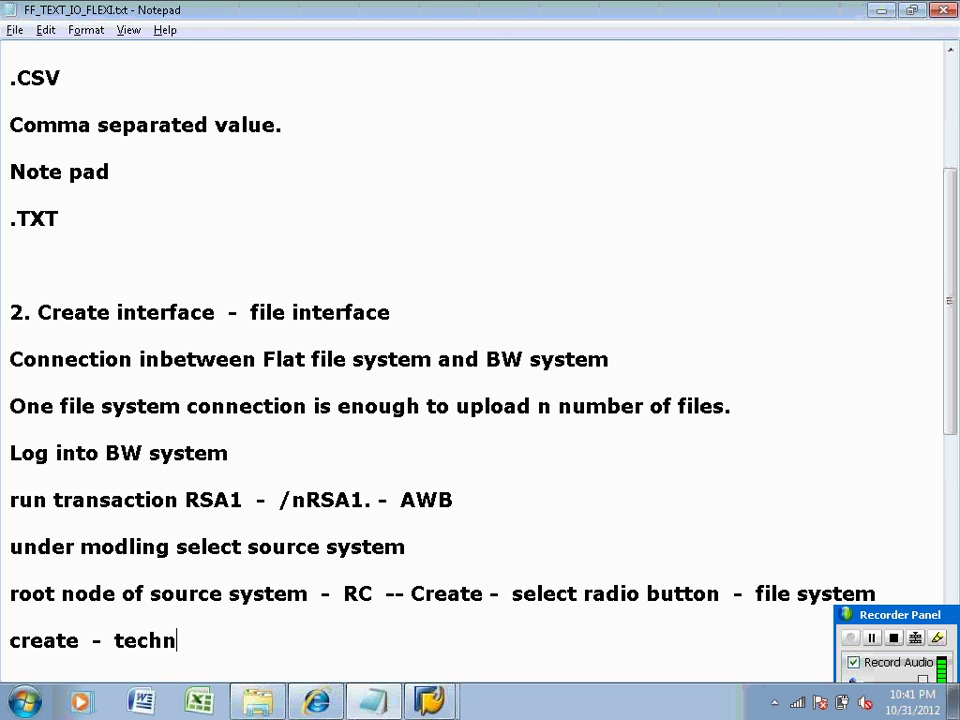
text(icall)
key(BackSpace)
text(a)
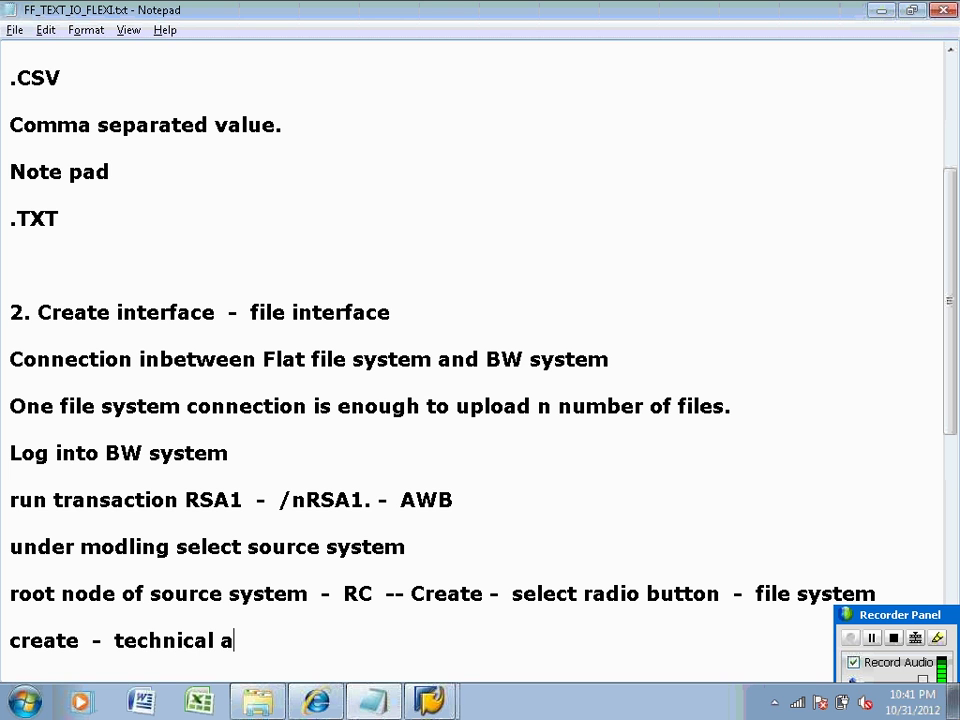
text(n)
key(BackSpace)
key(BackSpace)
text(ame )
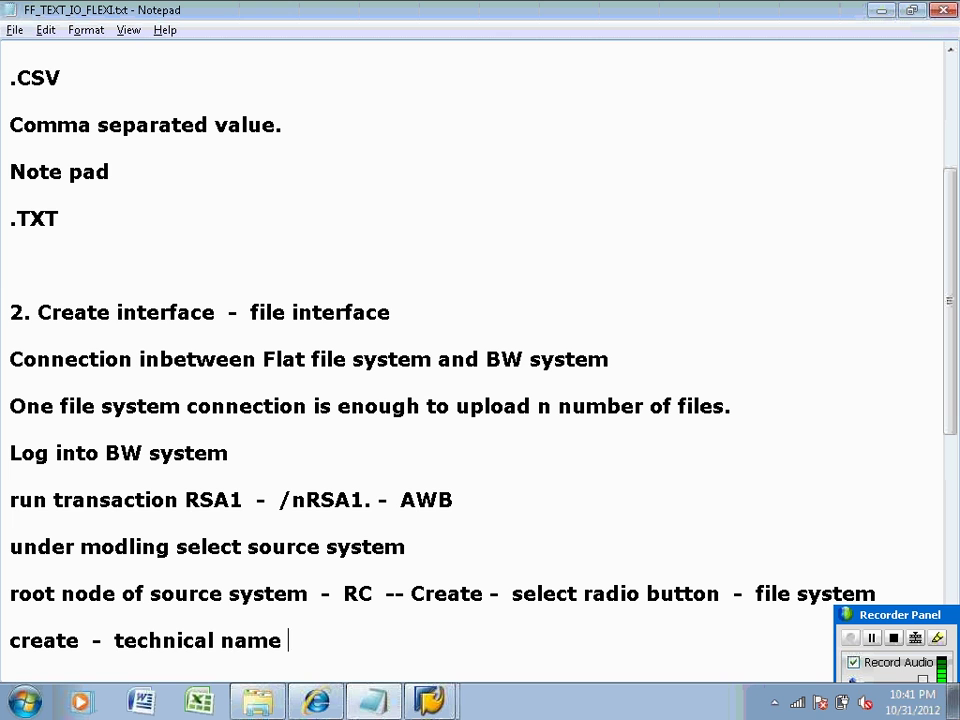
text(and desc)
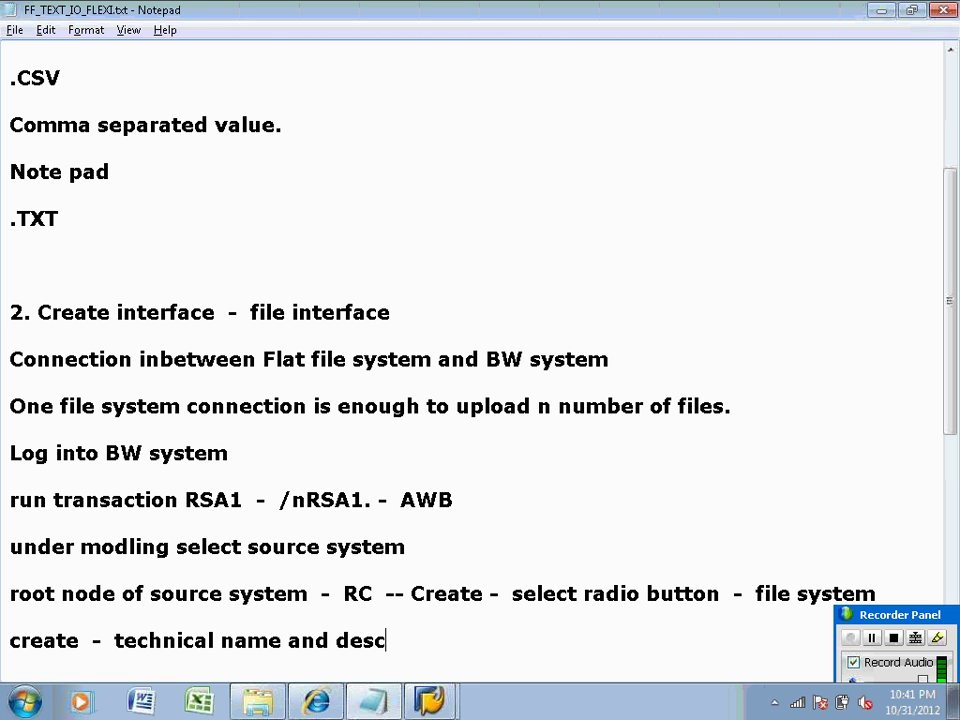
text(ription  -  c)
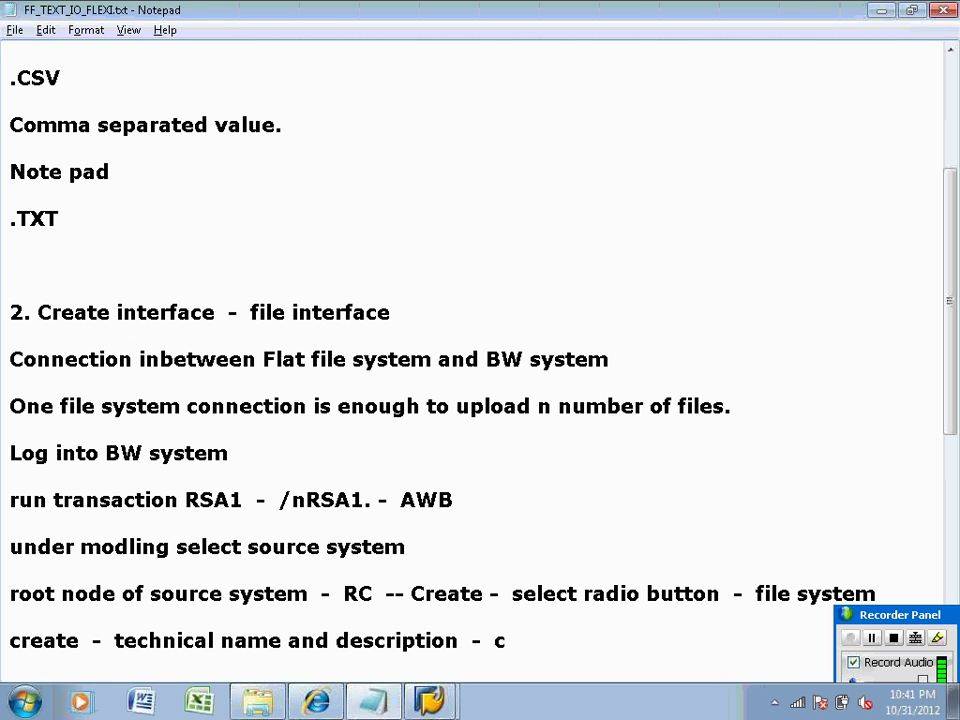
text(ontinue .)
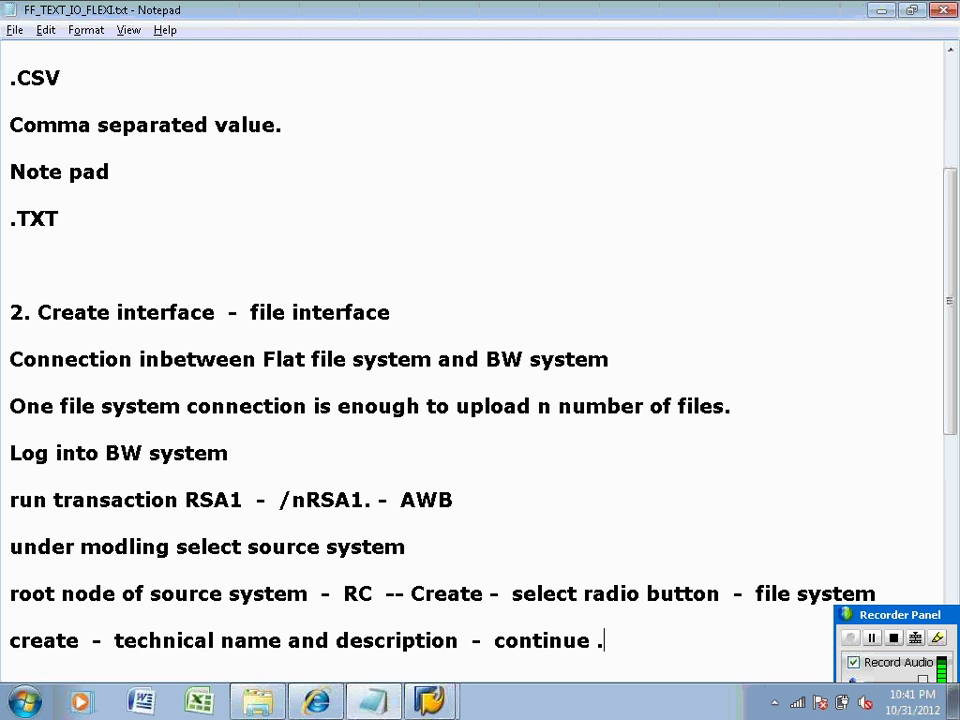
Switch to the SAP Administrator Workbench and run a check on the source system "file system for 1030 batch" (FS_1030).
key(alt+Tab)
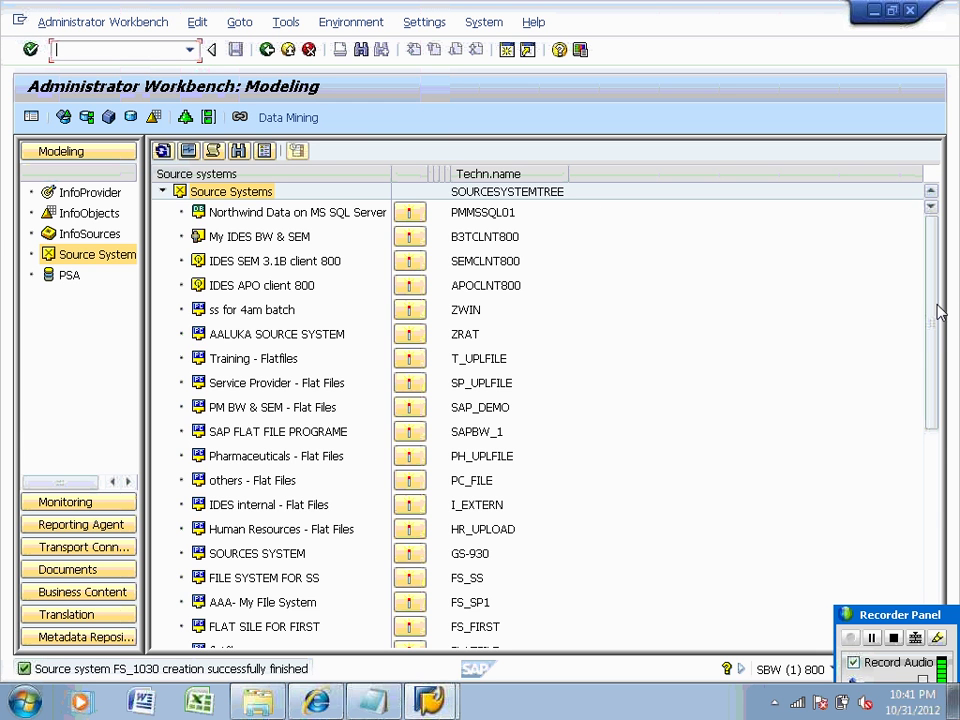
drag(936, 317, 932, 562)
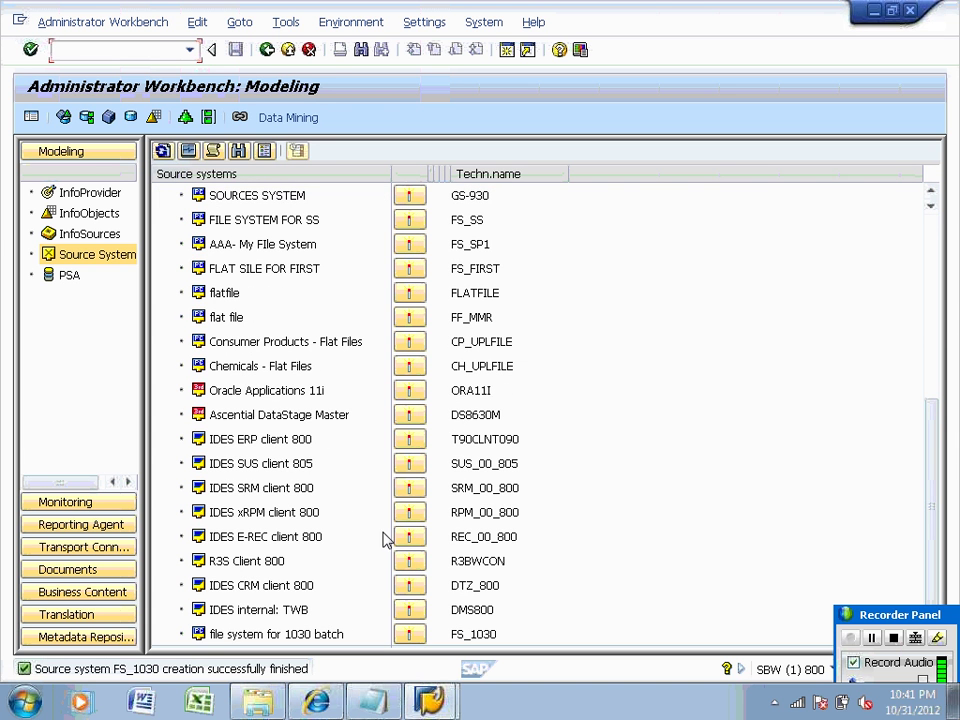
click(270, 643)
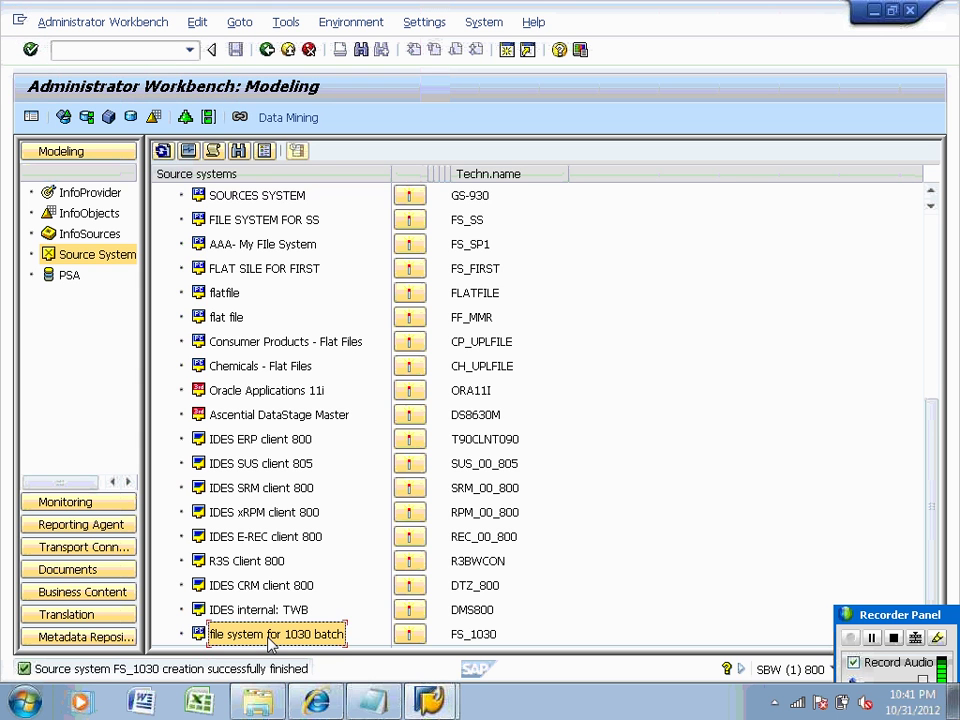
right_click(270, 643)
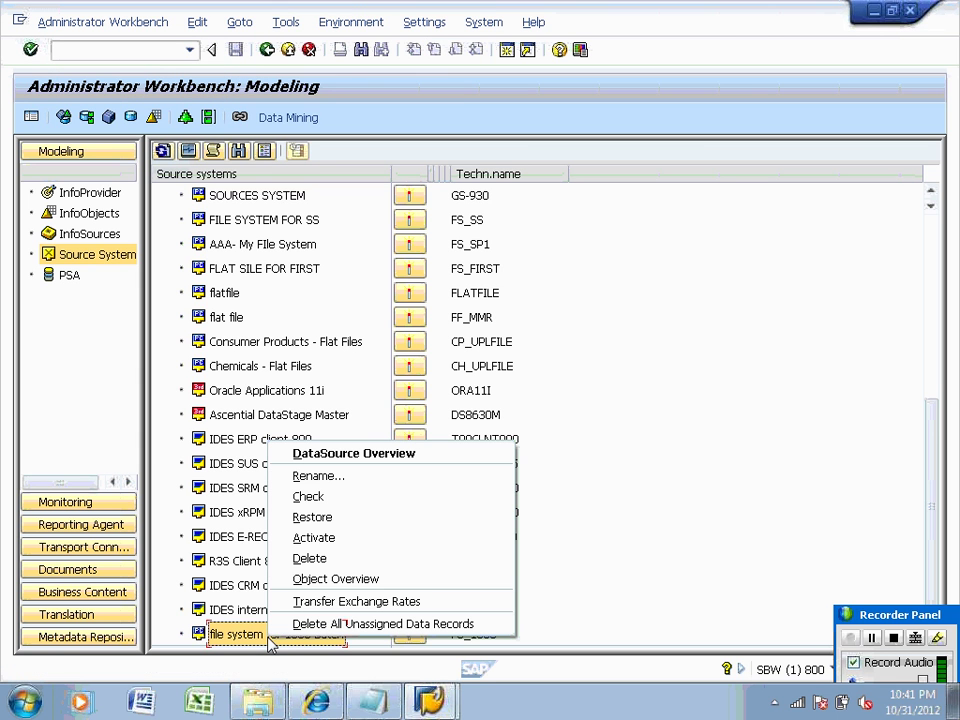
click(298, 497)
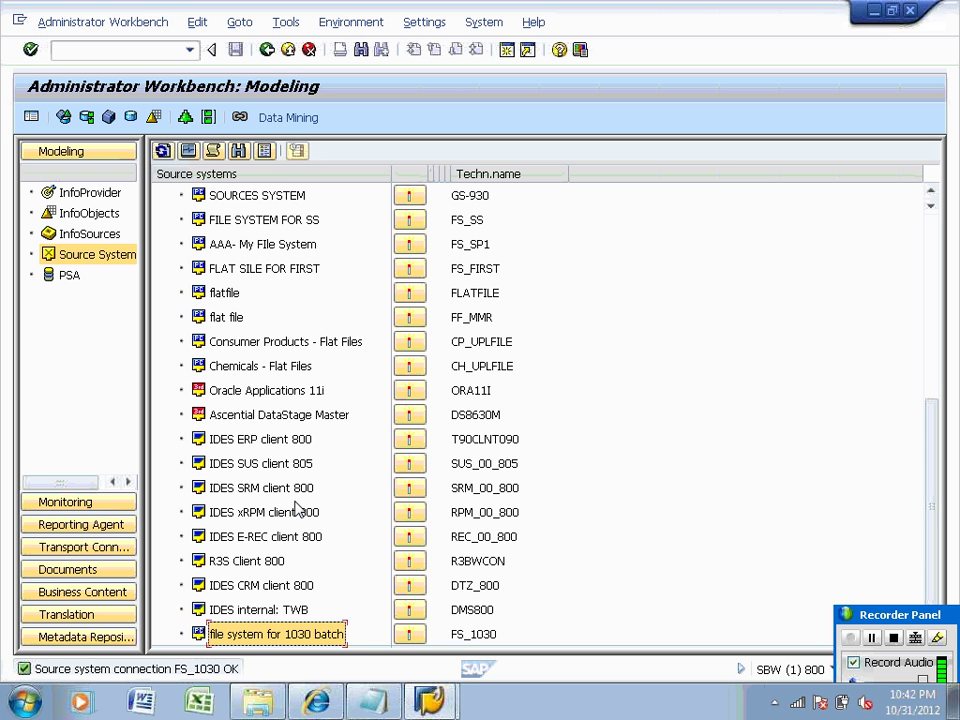
Switch to the Notepad notes and place the "3. Create Info area" heading one blank line below the "create - technical name" line.
click(370, 697)
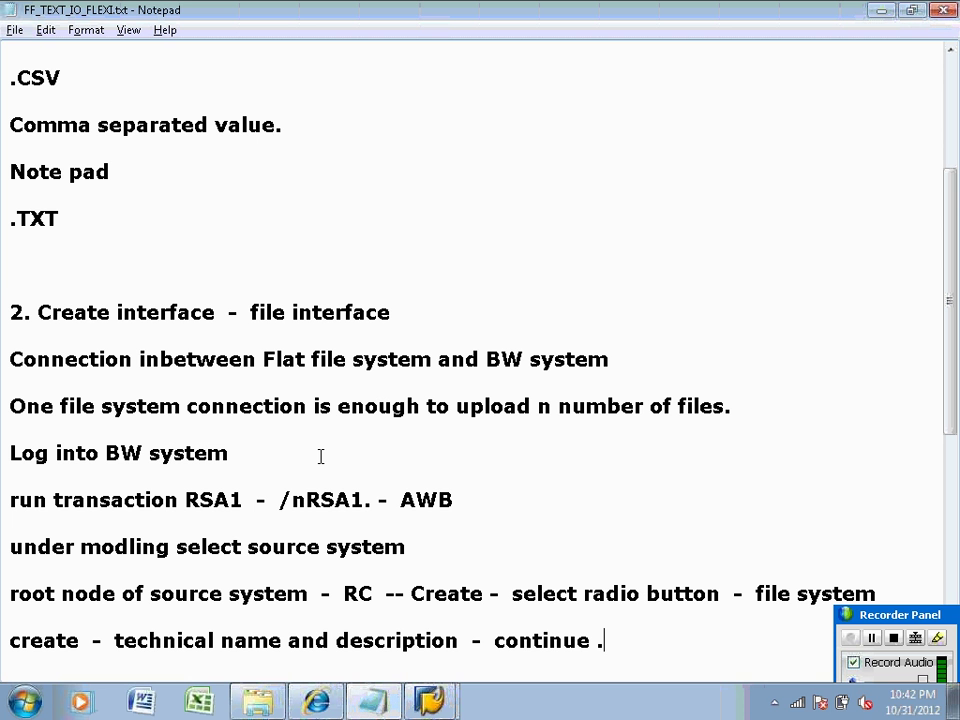
key(Return)
key(Return)
key(Return)
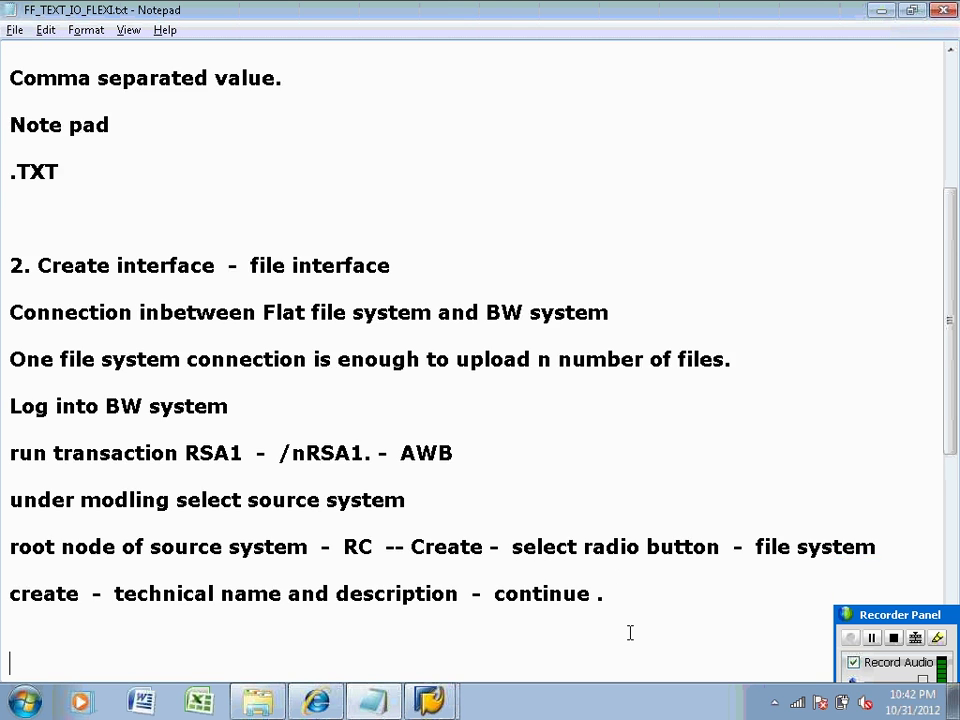
text(3. Create Info area 3.1 Create Info object catalog)
key(Right)
key(Right)
key(Right)
key(Right)
key(Right)
key(Right)
key(Right)
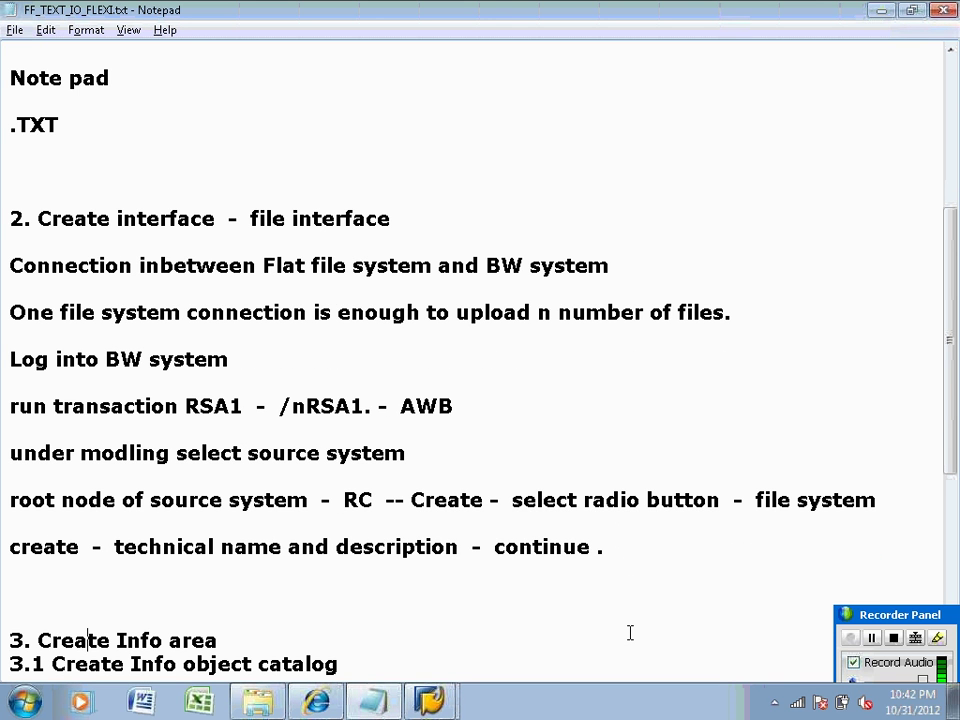
key(Left)
key(Left)
key(Left)
key(Left)
key(Left)
key(Left)
key(Left)
key(Left)
key(Left)
key(Left)
key(Left)
key(Left)
scroll(630, 632, down, 1)
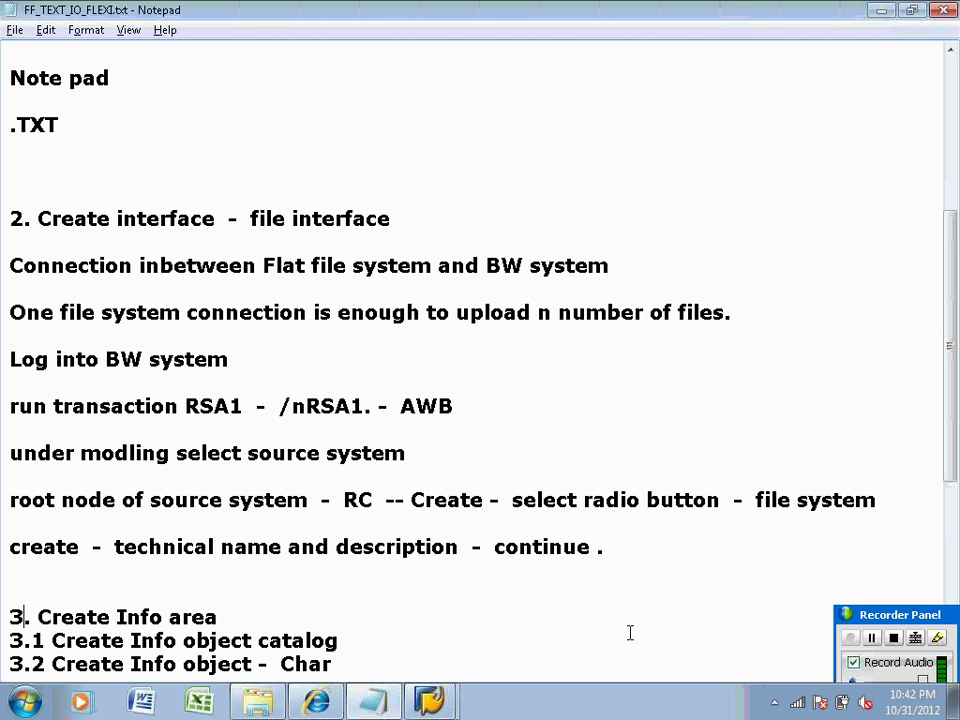
key(Left)
scroll(630, 632, down, 1)
key(Right)
key(Right)
key(Right)
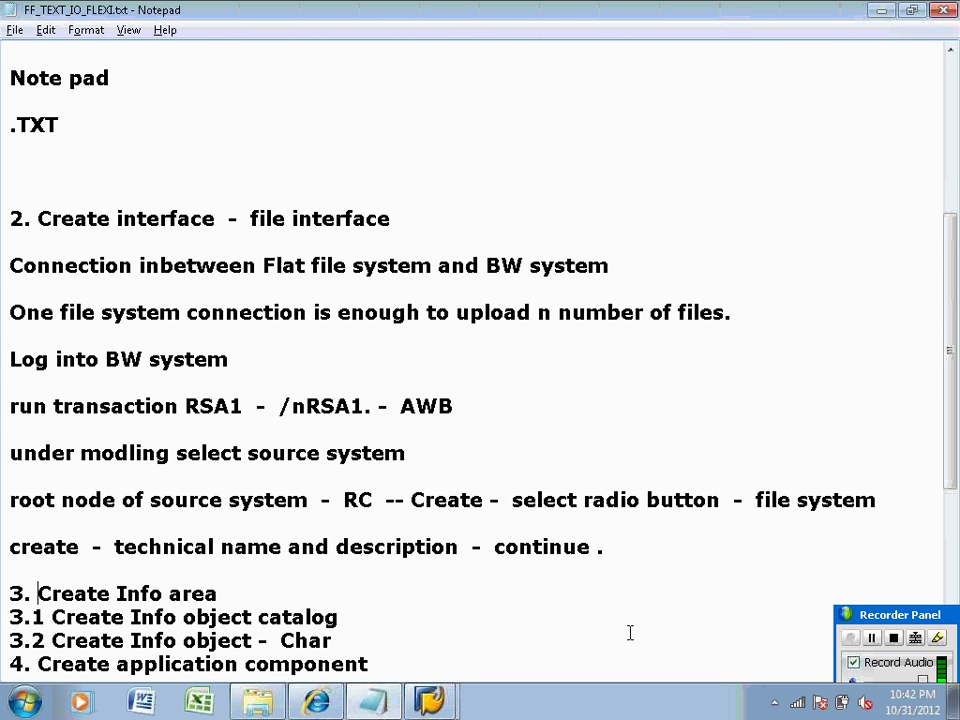
Insert blank lines beneath the "3. Create Info area" heading and append "- Folder" to the heading.
key(Right)
key(Right)
key(Right)
key(Right)
key(Right)
key(Right)
key(Right)
key(Right)
key(Right)
key(Right)
key(Right)
key(Right)
key(Right)
key(Right)
key(Right)
key(Right)
key(Right)
key(Return)
key(Return)
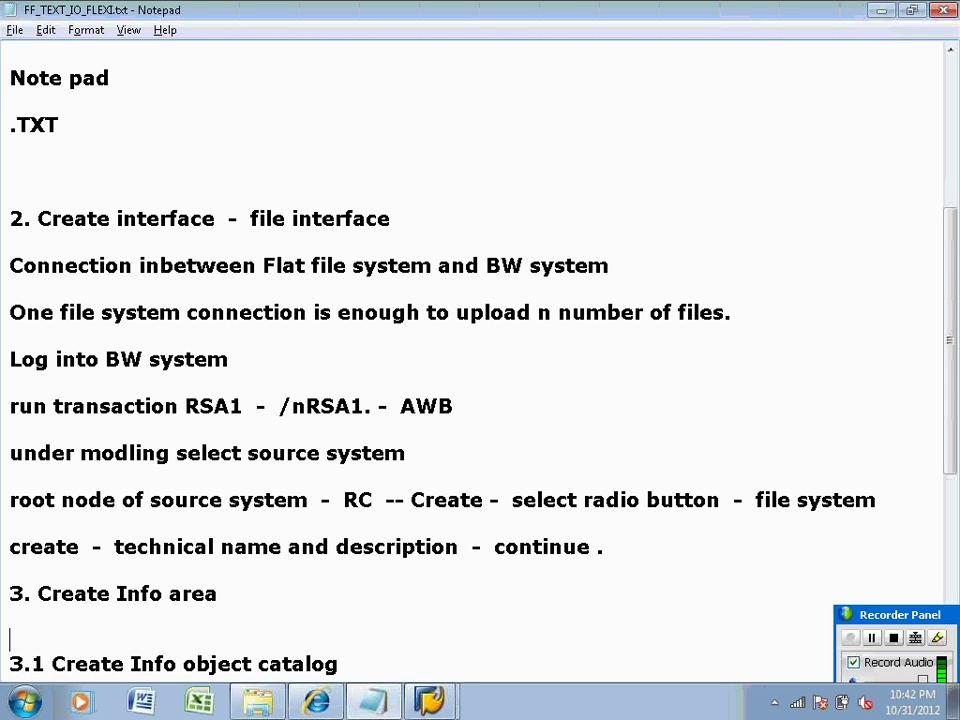
click(248, 594)
text(-  Folder)
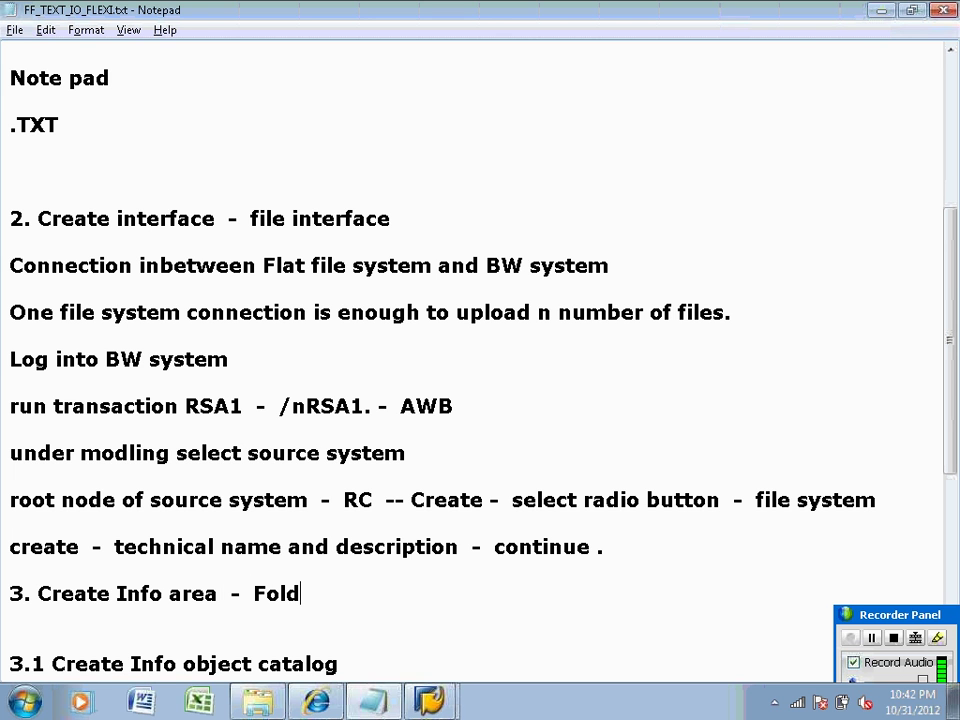
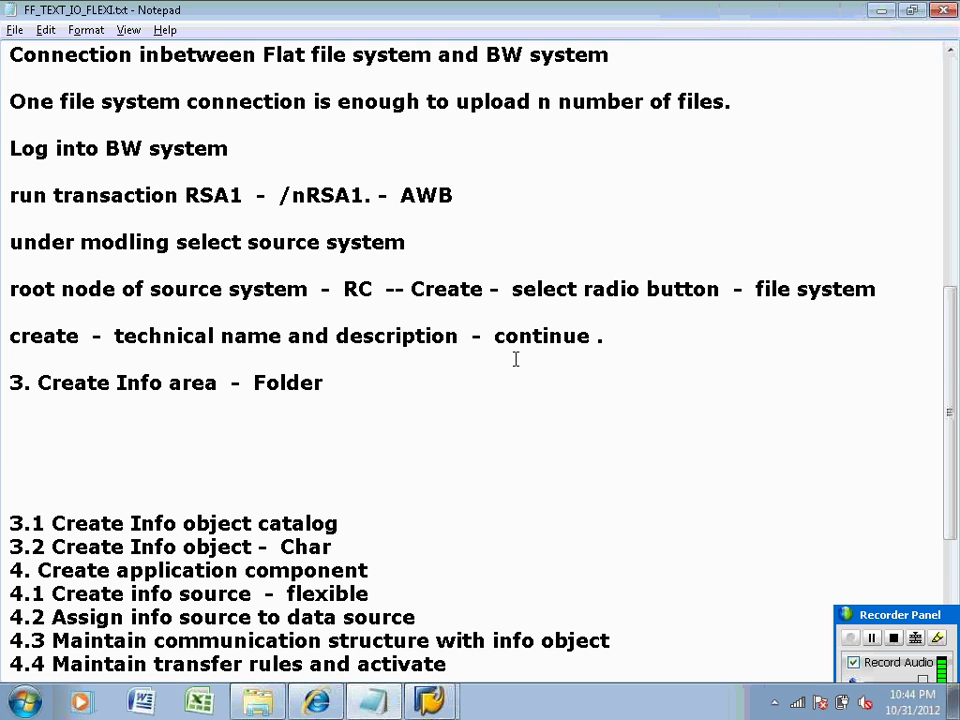
Switch to the SAP Administrator Workbench, display the InfoObjects tree from its root, and collapse the expanded characteristics catalog.
mouse_move(430, 700)
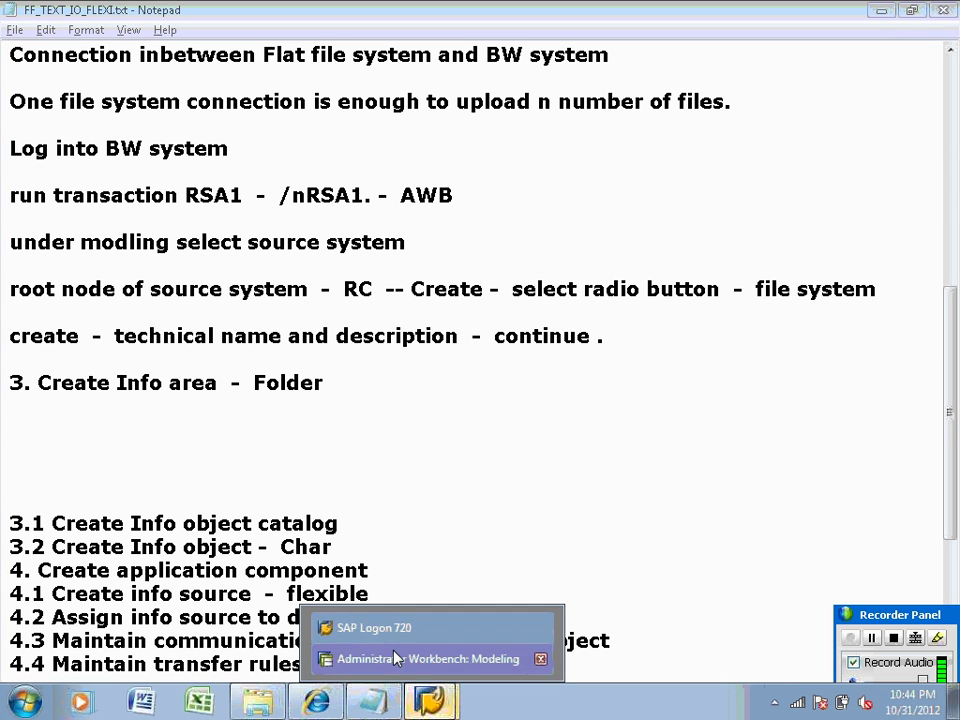
click(430, 658)
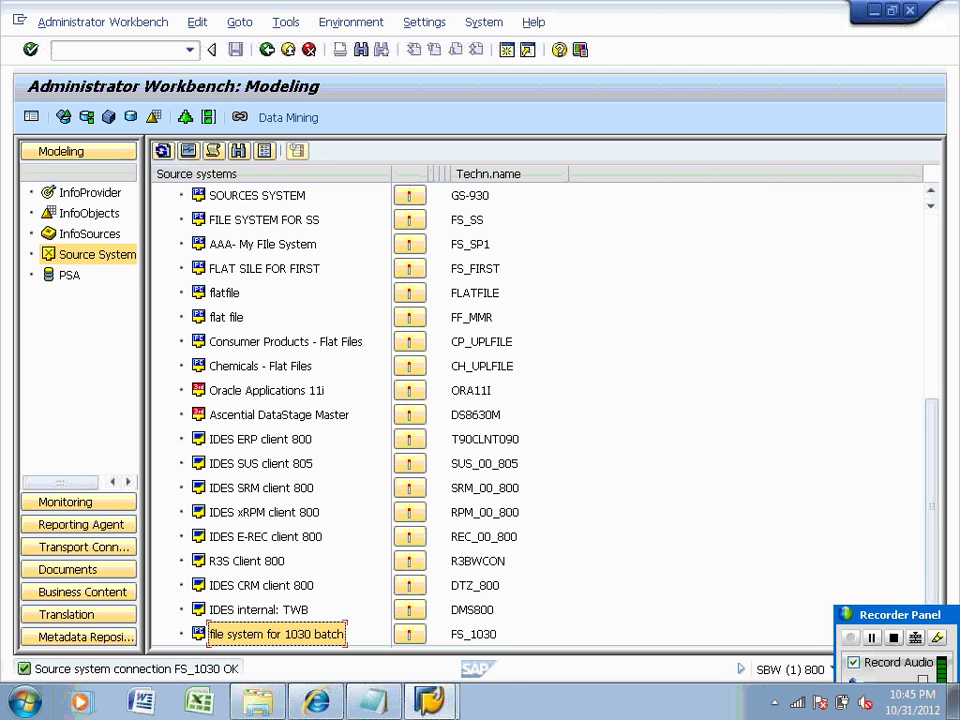
click(89, 213)
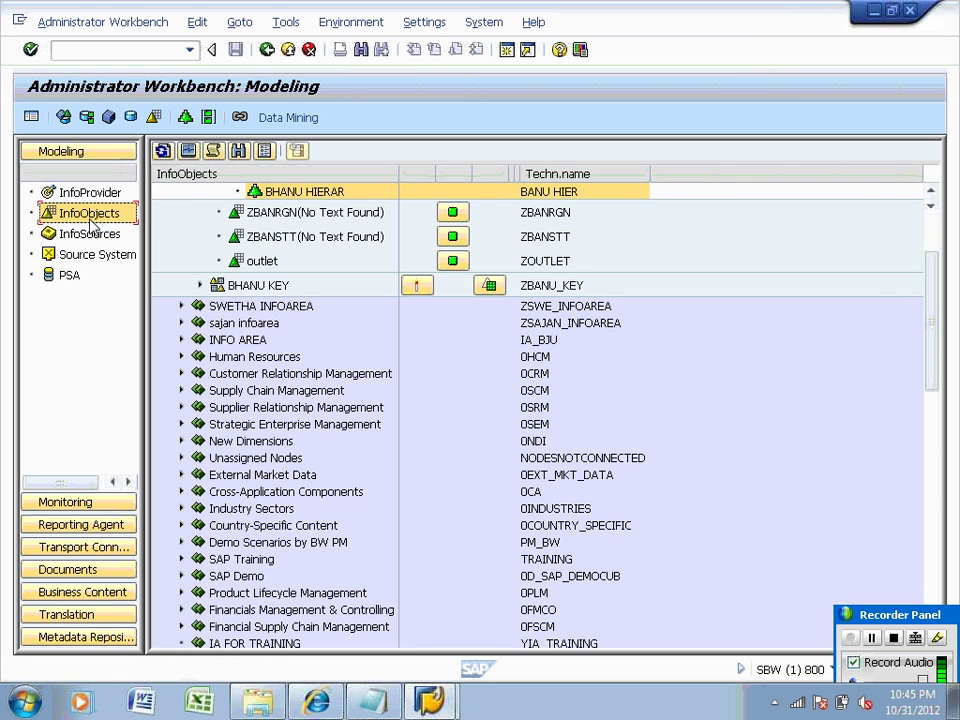
drag(934, 319, 932, 241)
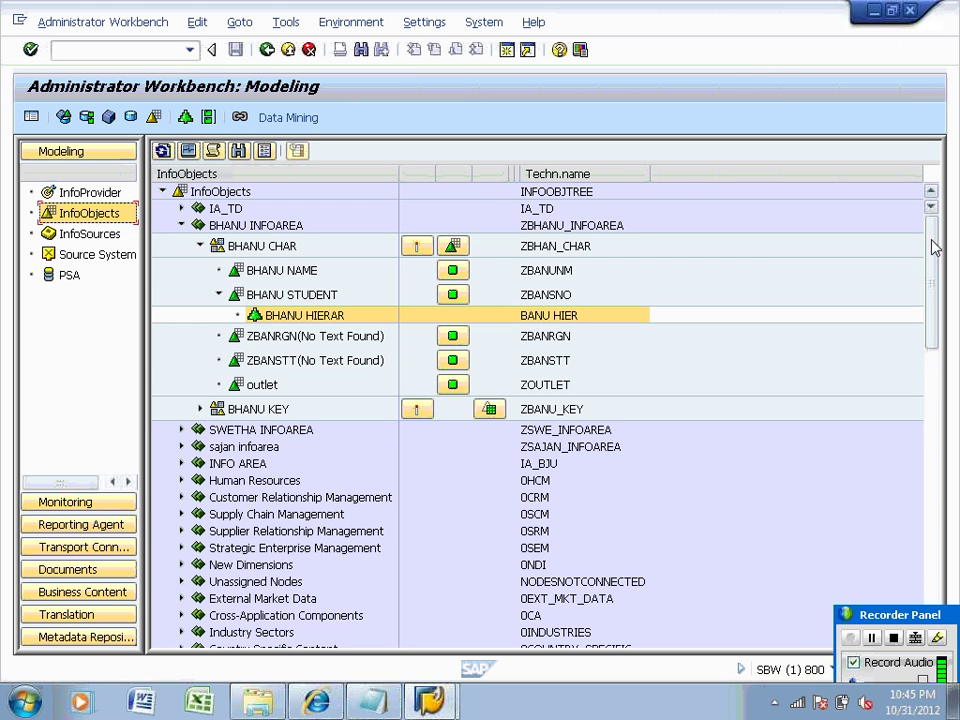
click(200, 246)
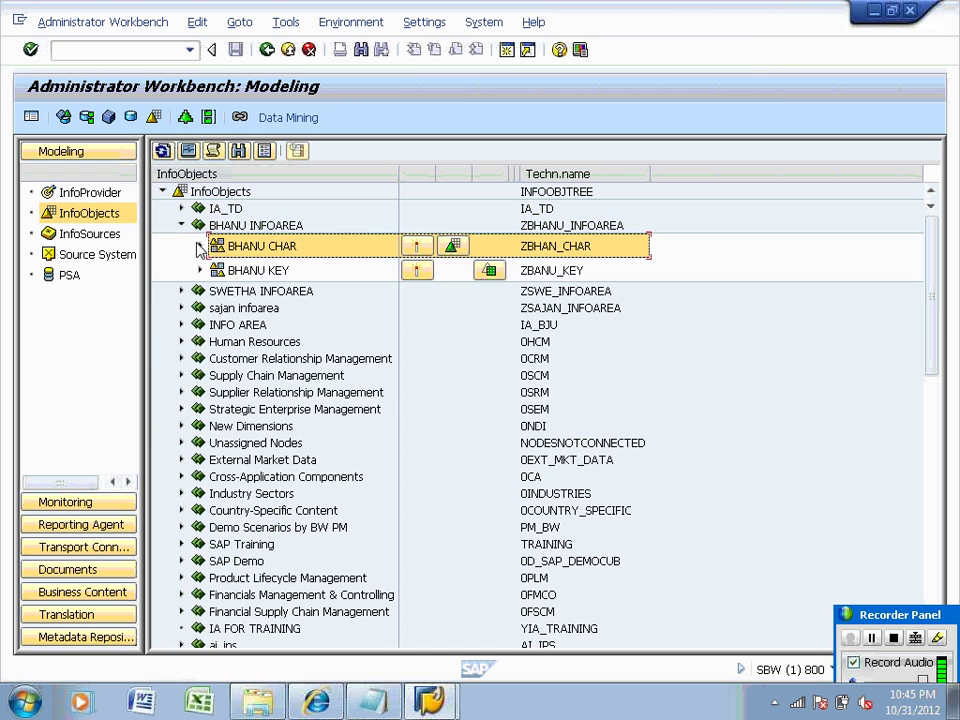
Collapse the BHANU INFOAREA branch and the whole InfoObjects tree down to its root node.
click(182, 226)
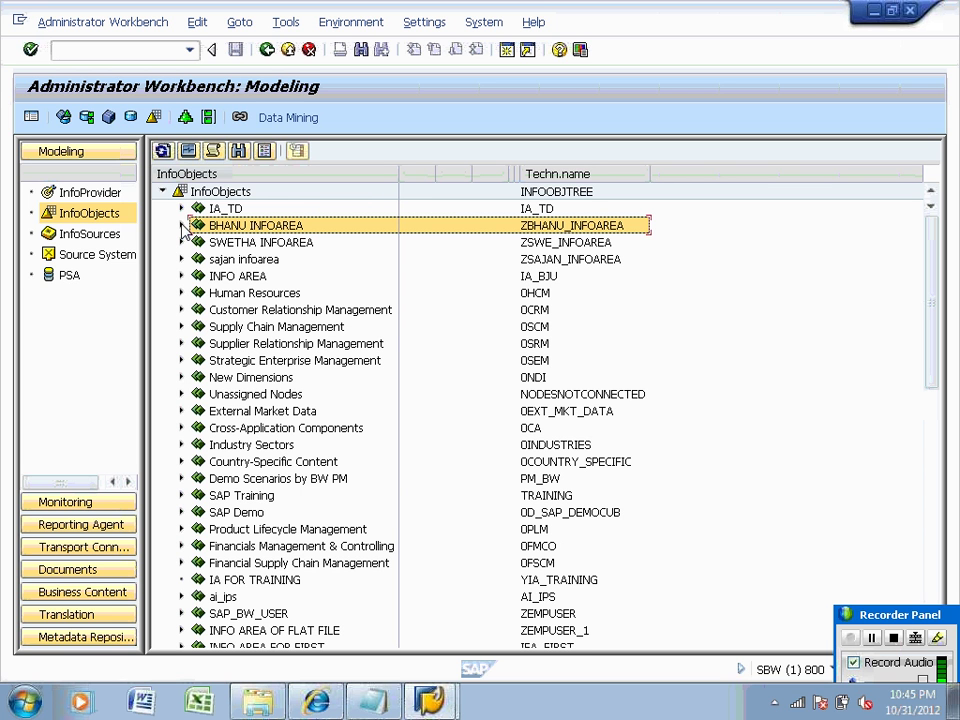
click(164, 192)
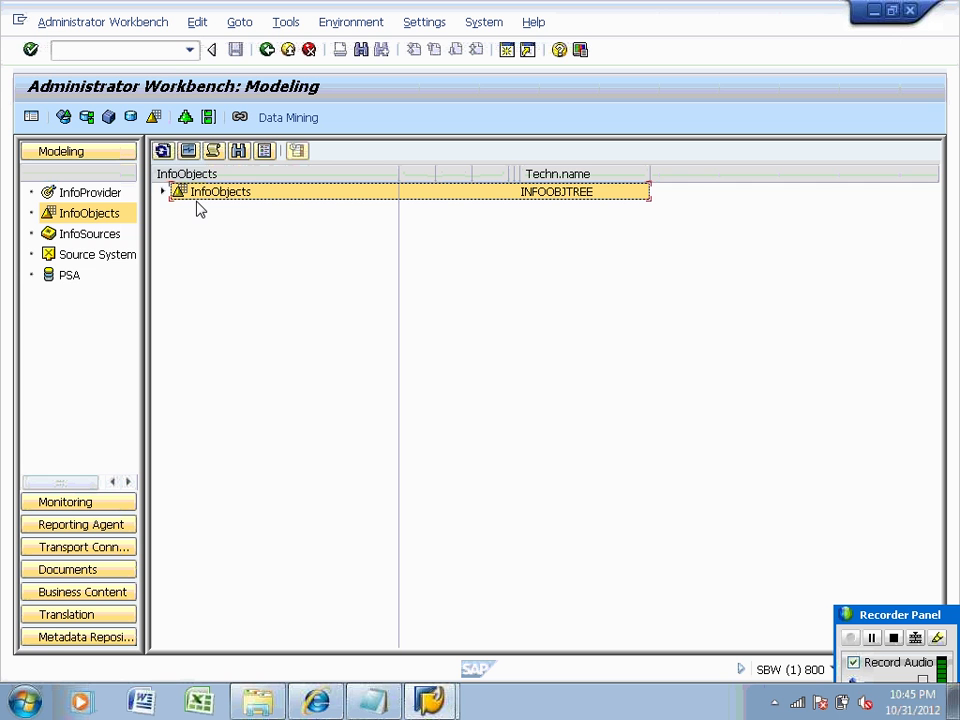
click(164, 192)
click(164, 192)
Start a new InfoArea under the InfoObjects root node with the technical name IA_1030.
right_click(210, 200)
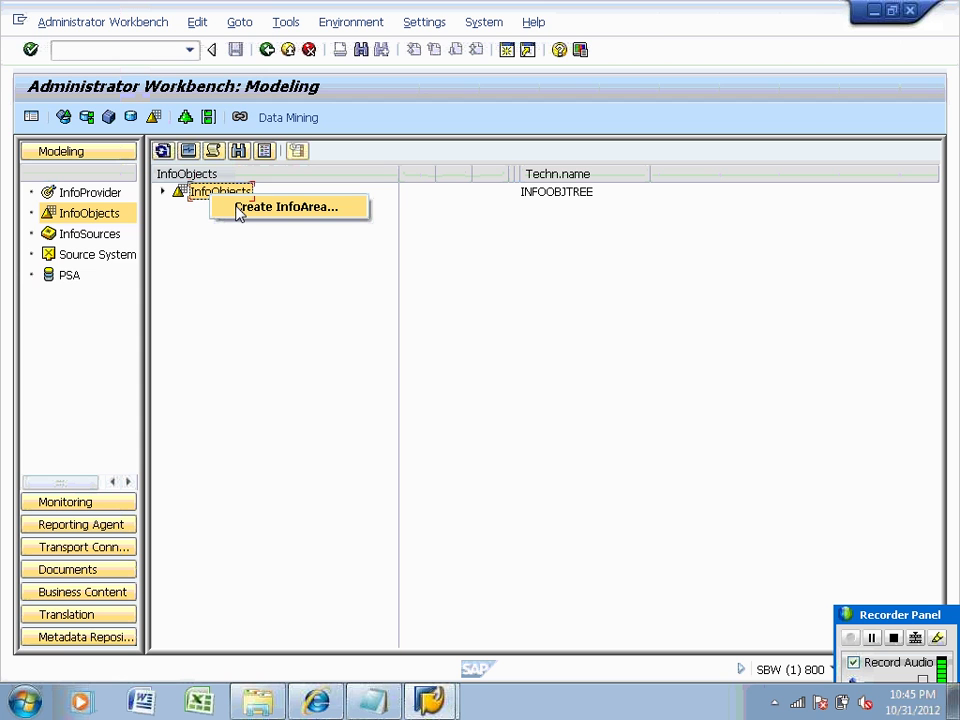
click(238, 210)
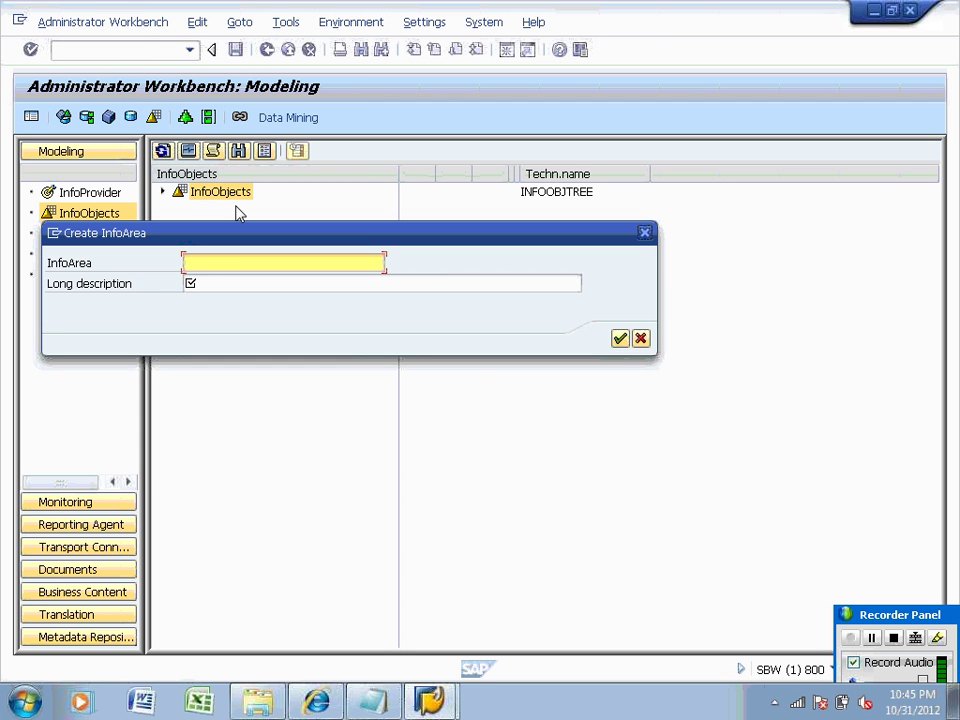
text(IA_)
text(I)
key(BackSpace)
key(BackSpace)
text(1030)
Give the new InfoArea the long description "Info area for 10 30 batch" and create it.
click(200, 285)
text(Info a)
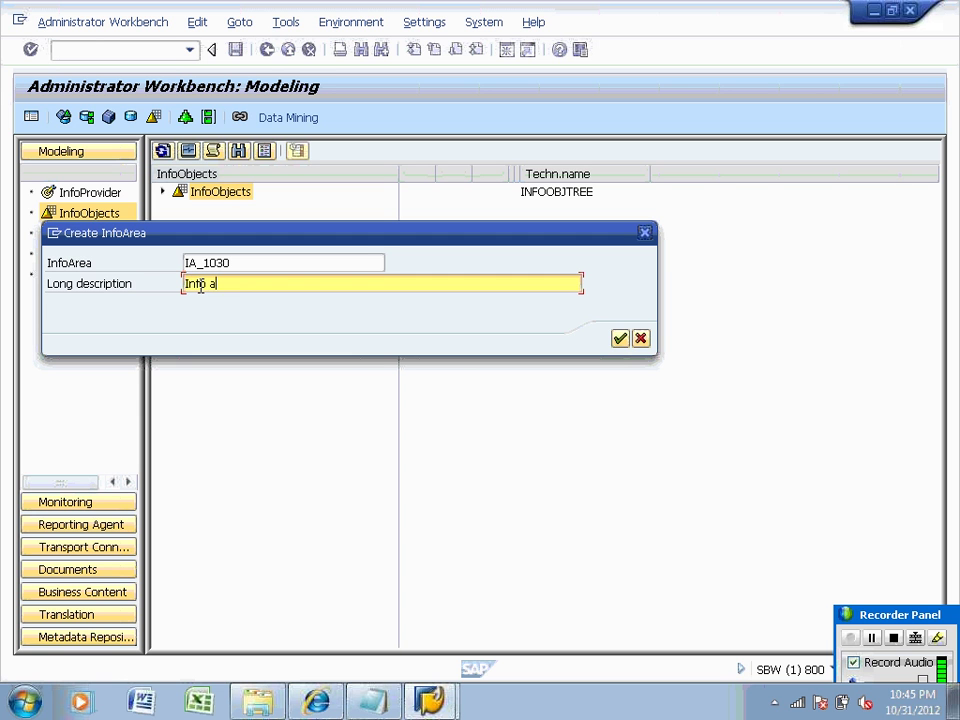
text(rea for 10 30 batch)
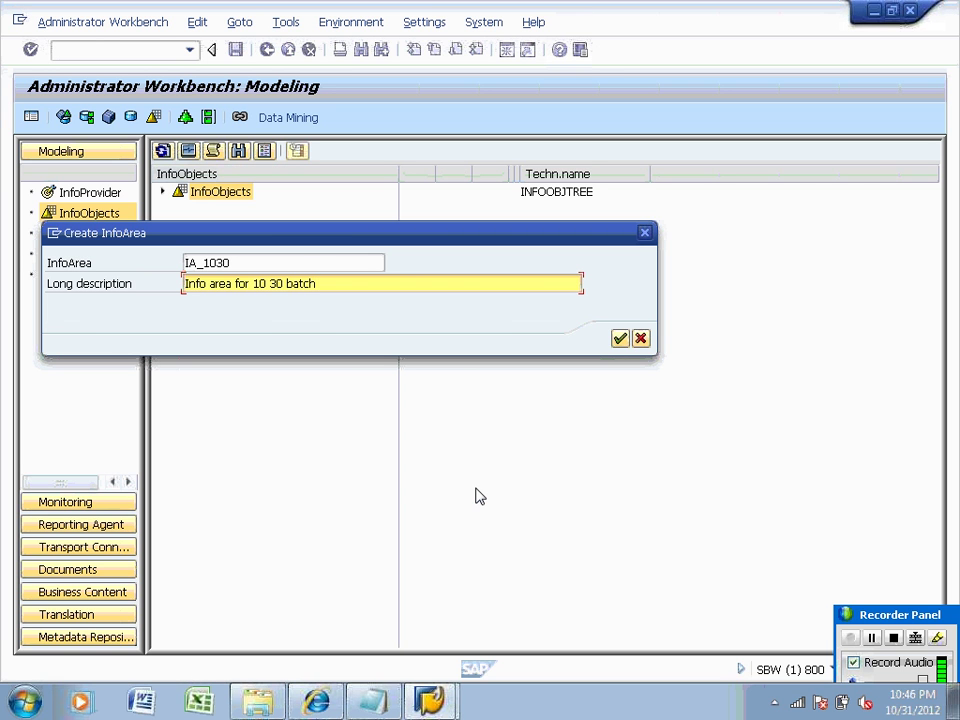
click(268, 262)
drag(268, 262, 172, 263)
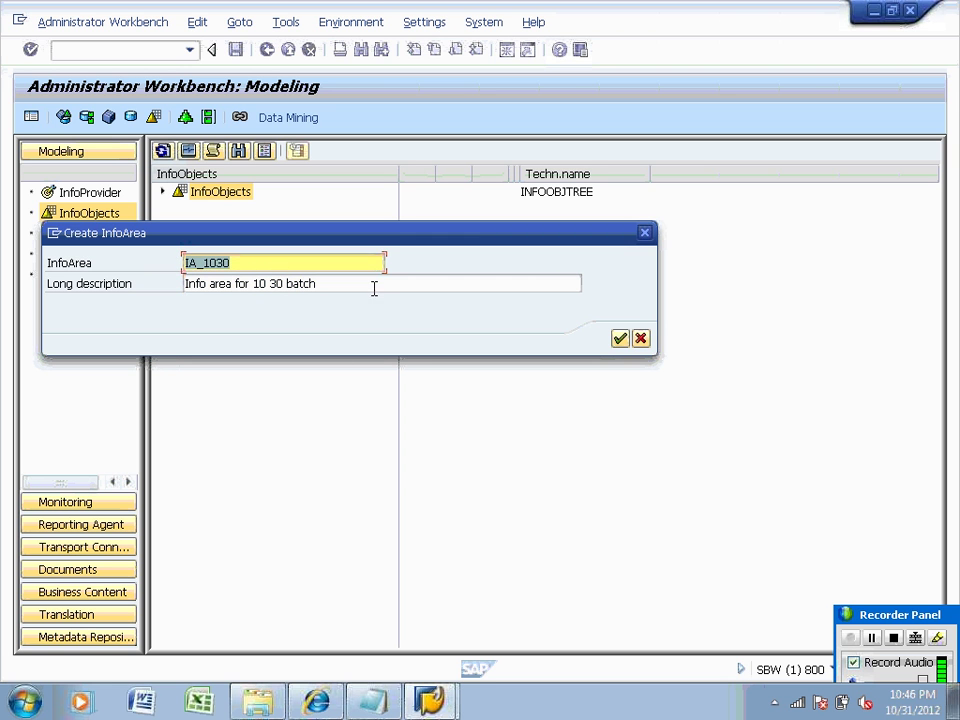
drag(374, 289, 180, 283)
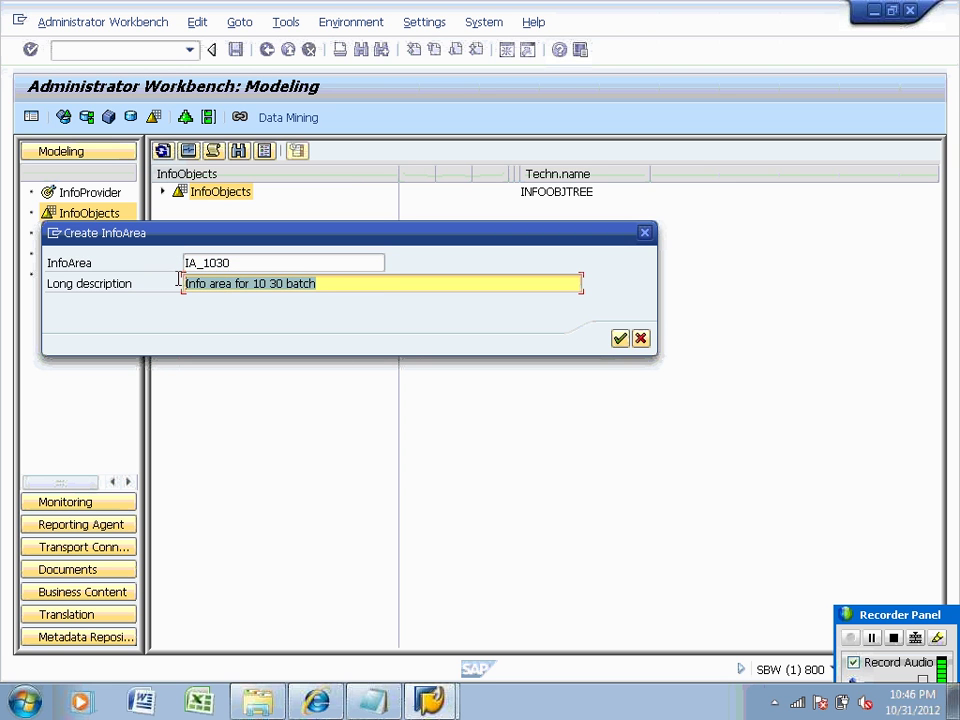
click(620, 339)
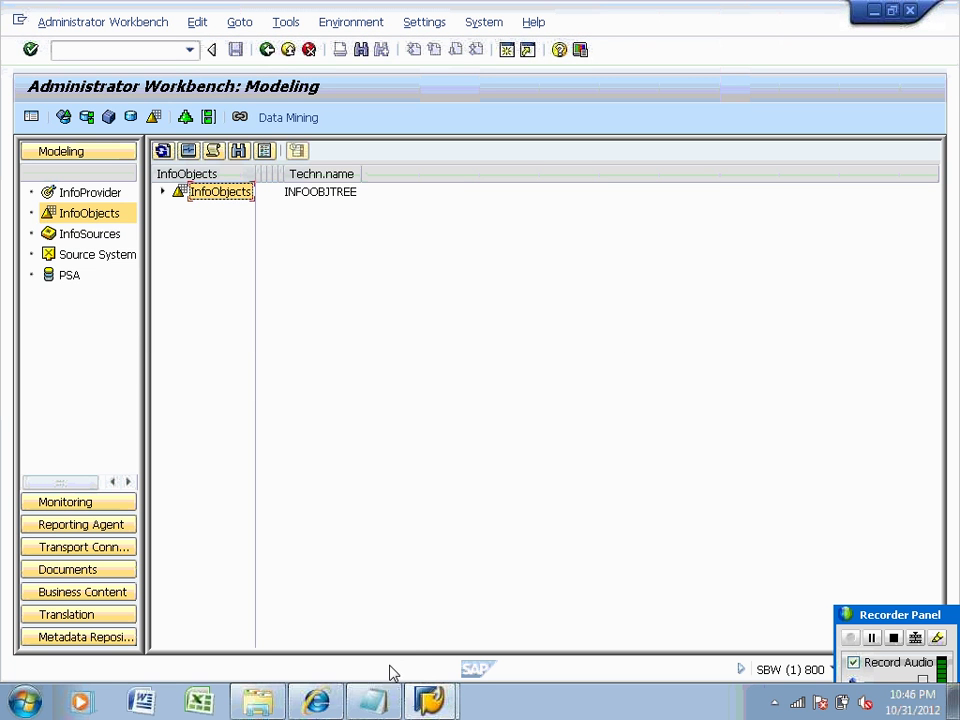
Switch to the Notepad notes and add the line "RSA1 - select info objects under modeling -" below the "3. Create Info area" heading.
click(373, 702)
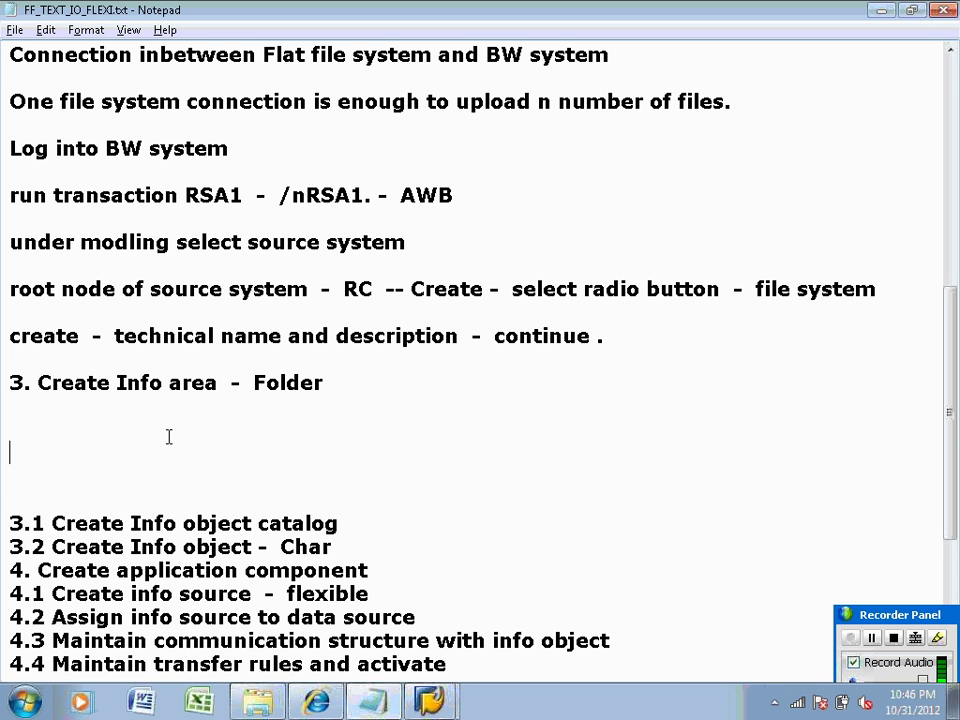
key(BackSpace)
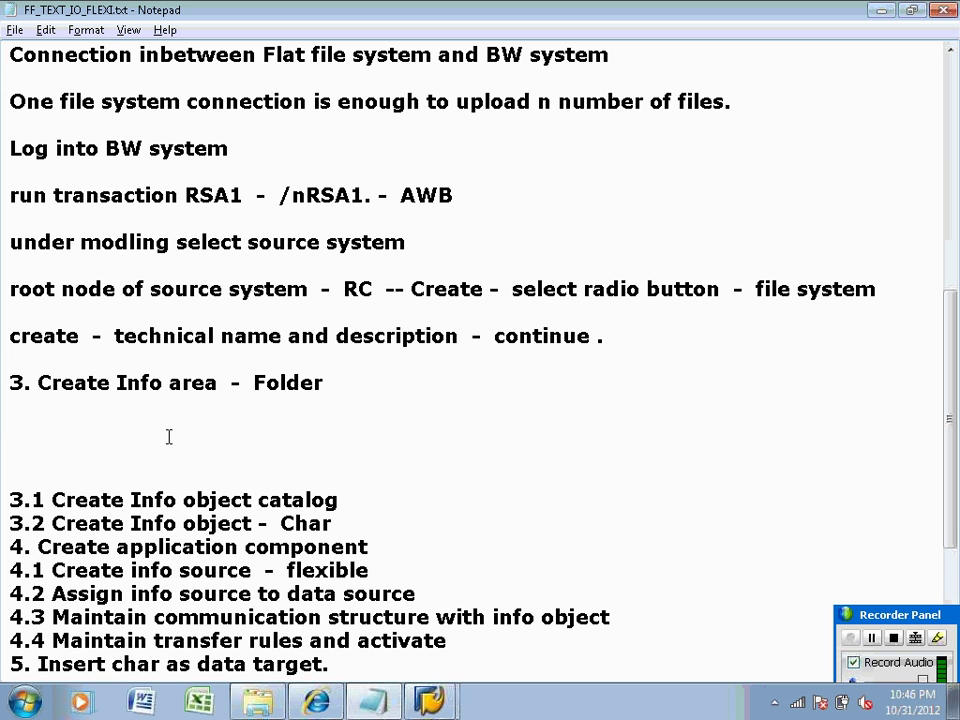
text(RSA1  )
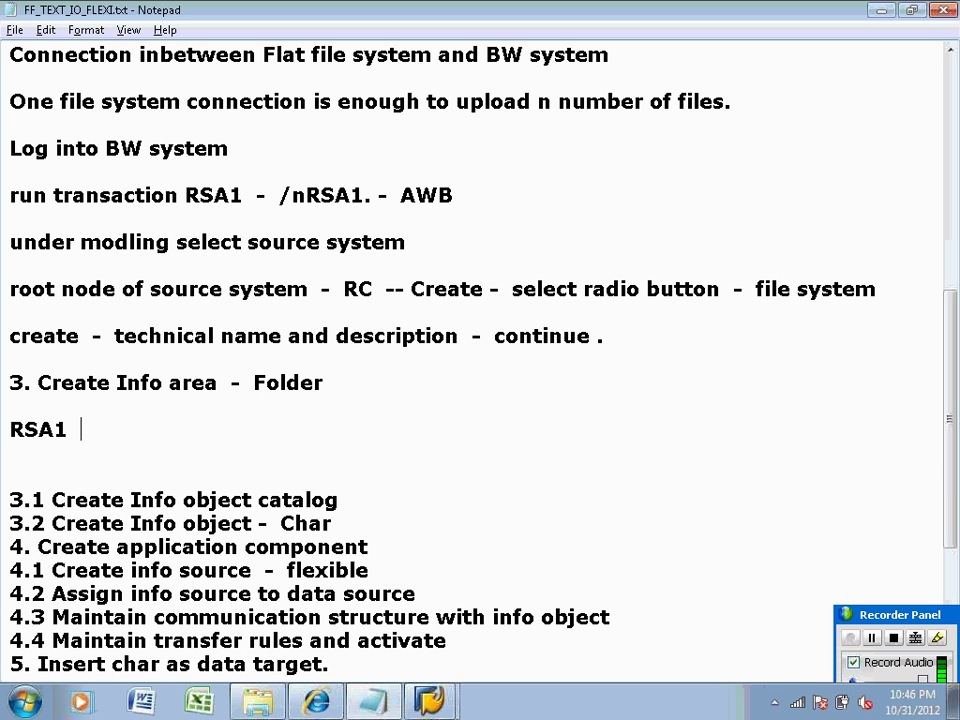
text(- select )
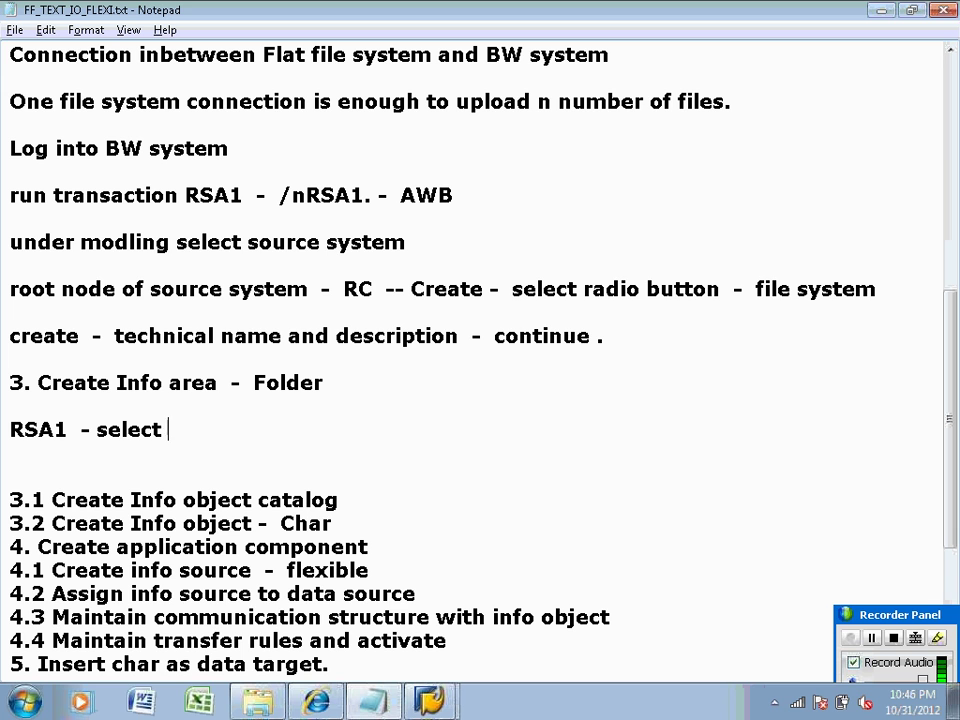
text(info objec)
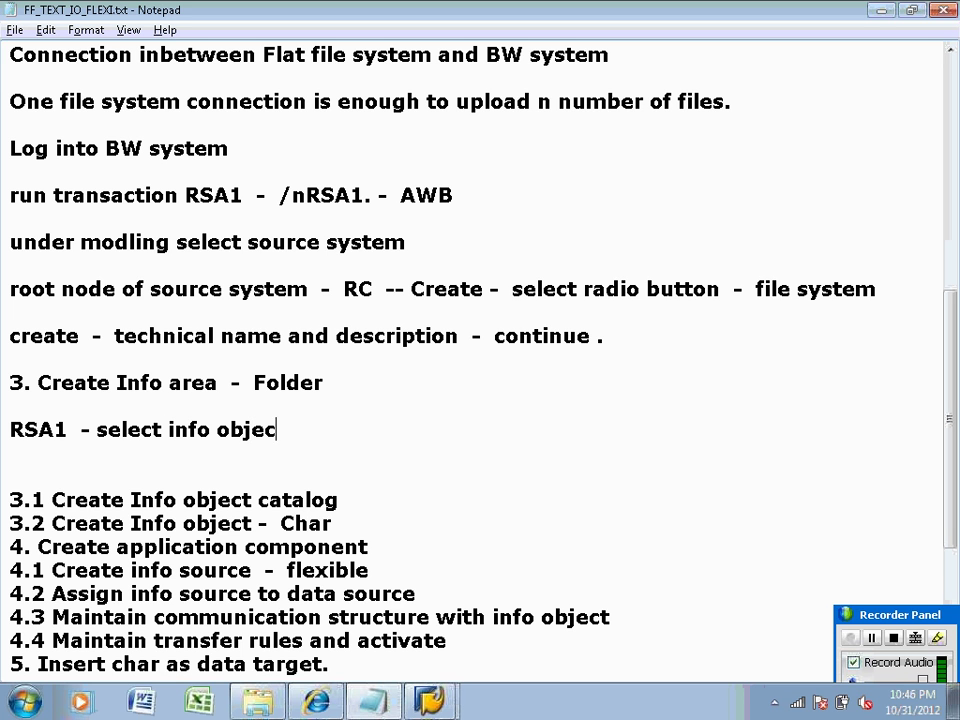
text(ts under modeli)
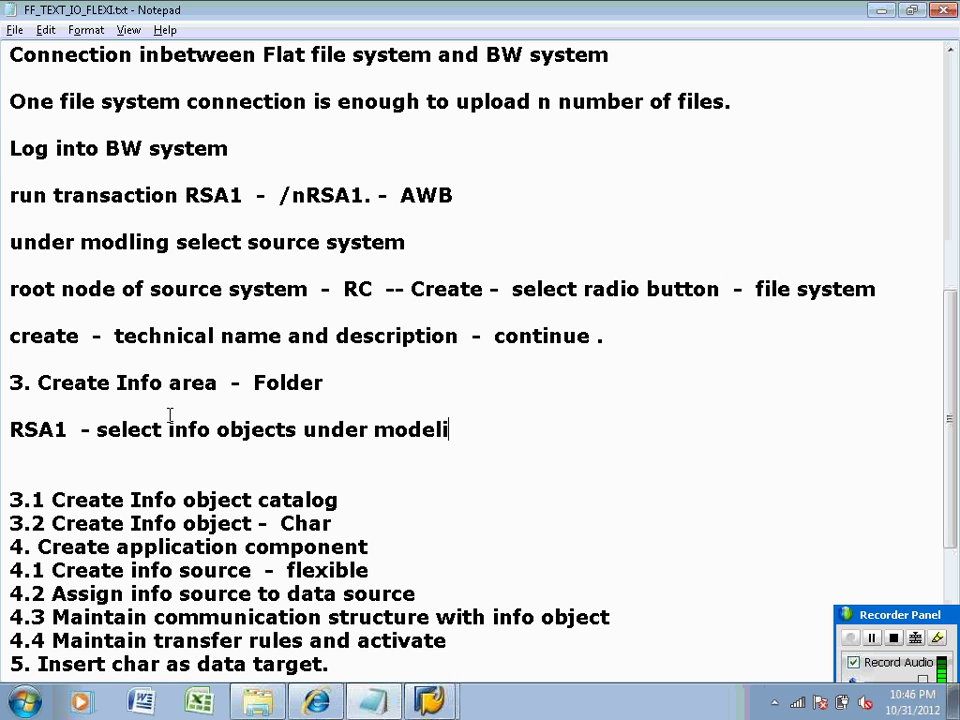
text(ng  -)
key(Return)
Add the line "select info object root node" to the info area notes, followed by blank space for another line.
text(select )
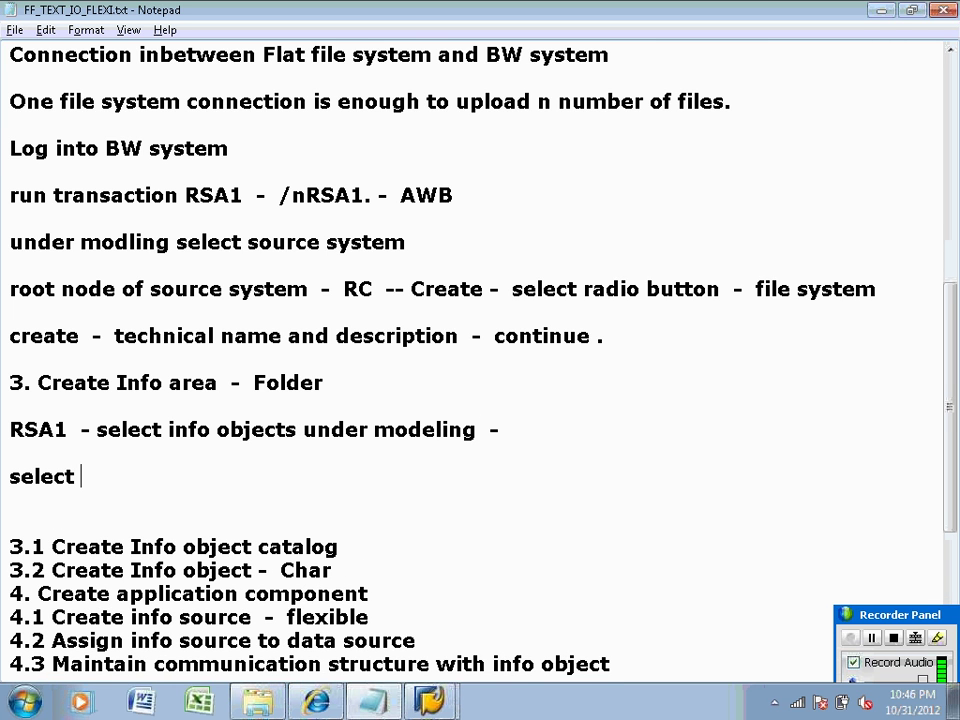
text(info o)
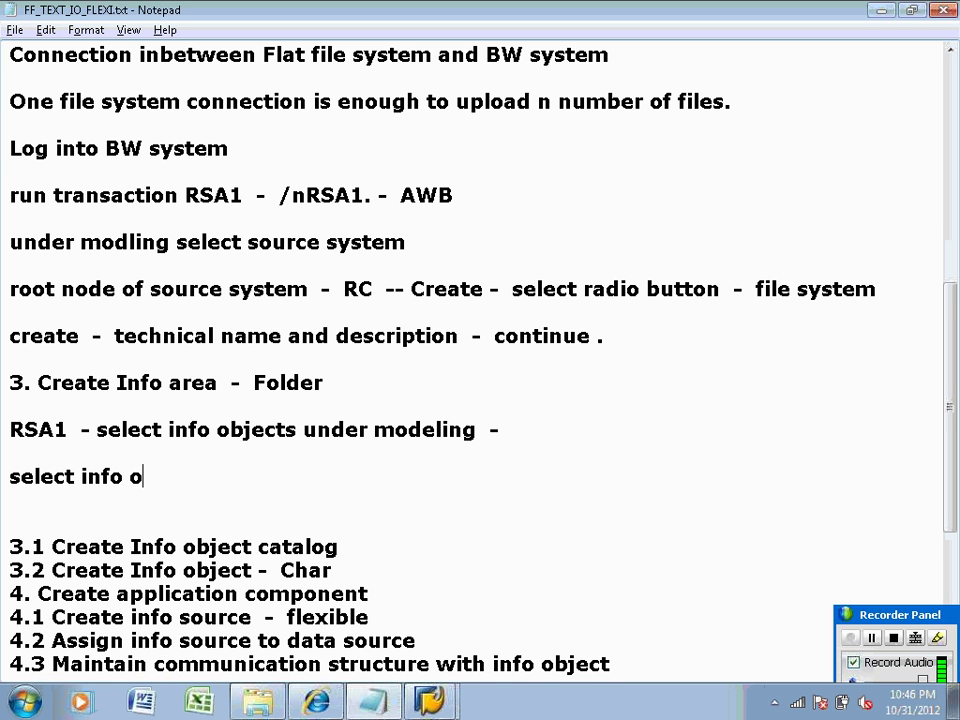
text(bject r)
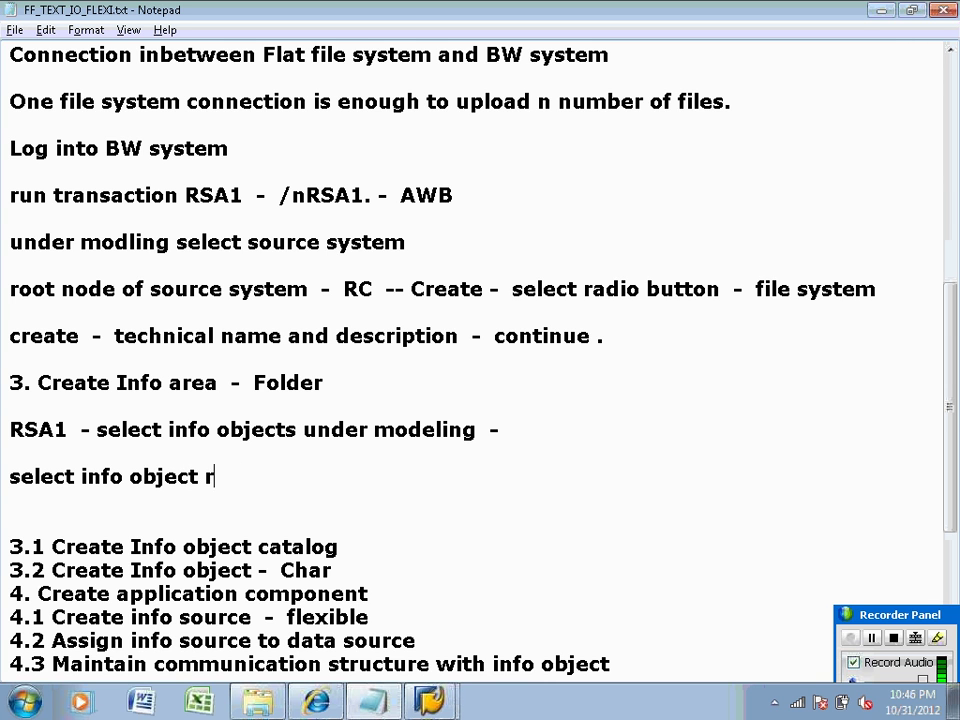
text(oot node)
key(Return)
key(Return)
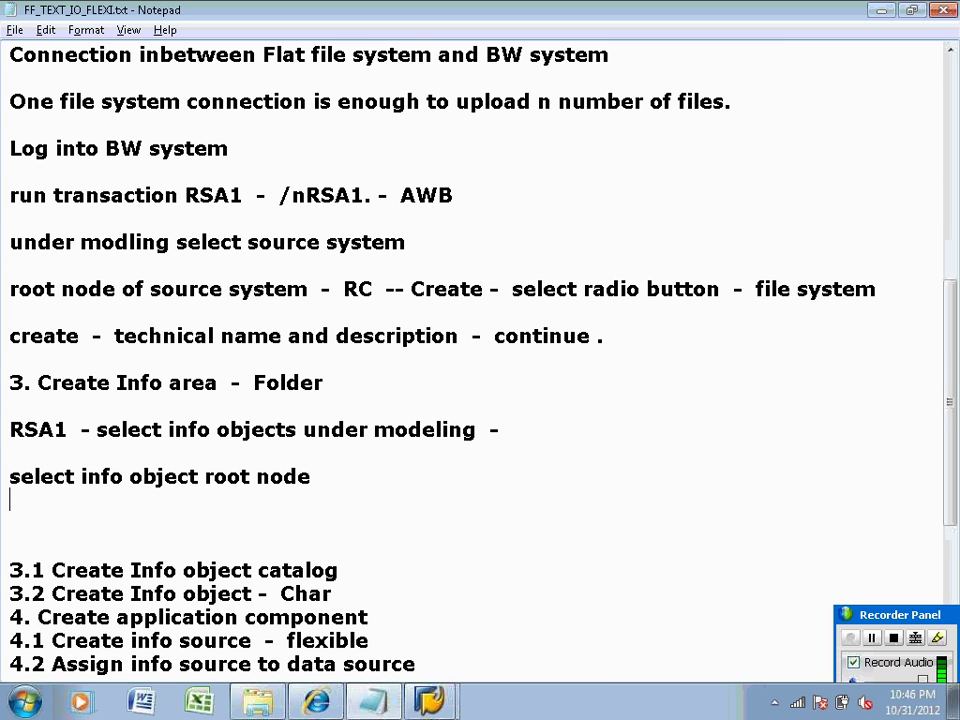
text(Create)
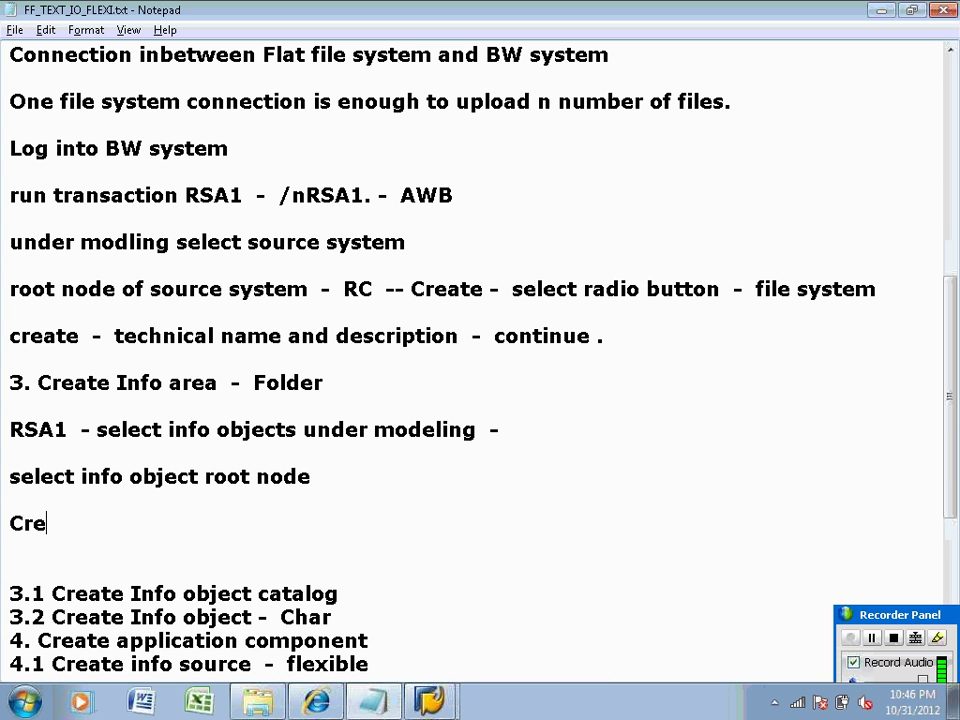
key(BackSpace)
key(BackSpace)
key(BackSpace)
key(BackSpace)
key(BackSpace)
key(BackSpace)
Add the line "RC - Create info area - give technical name and description - continue" and end it with a line break.
text(RC  -  )
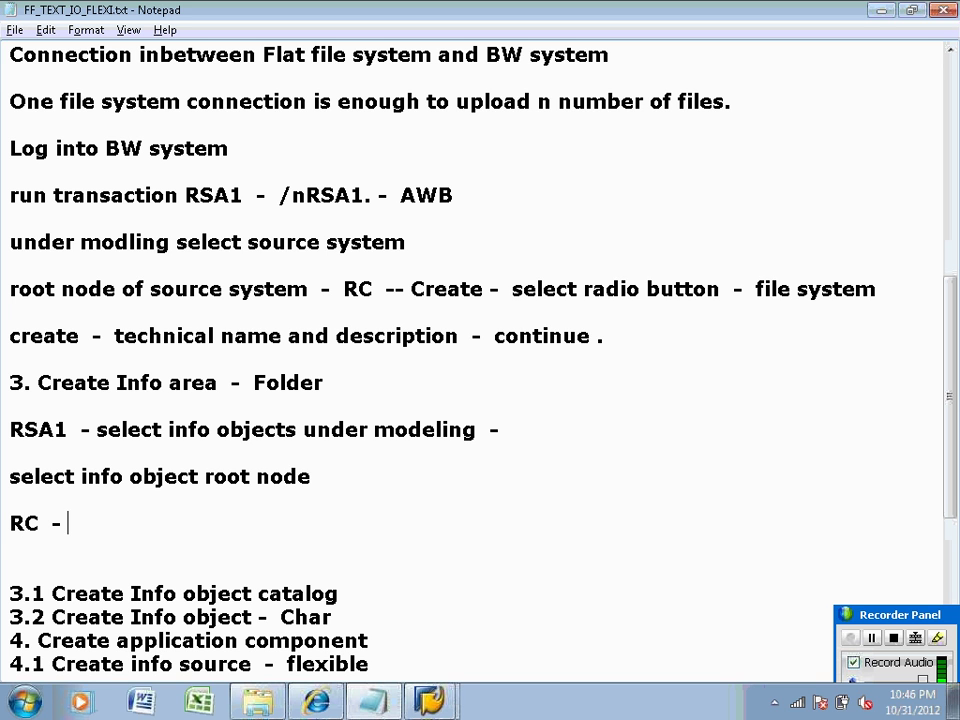
text(Create in)
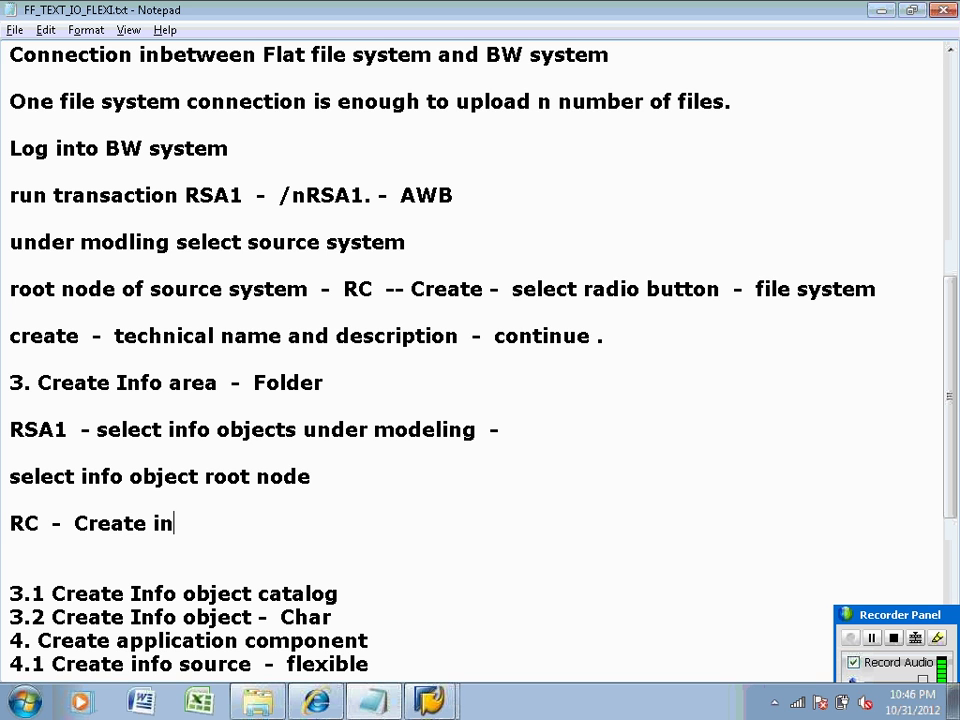
text(fo area  )
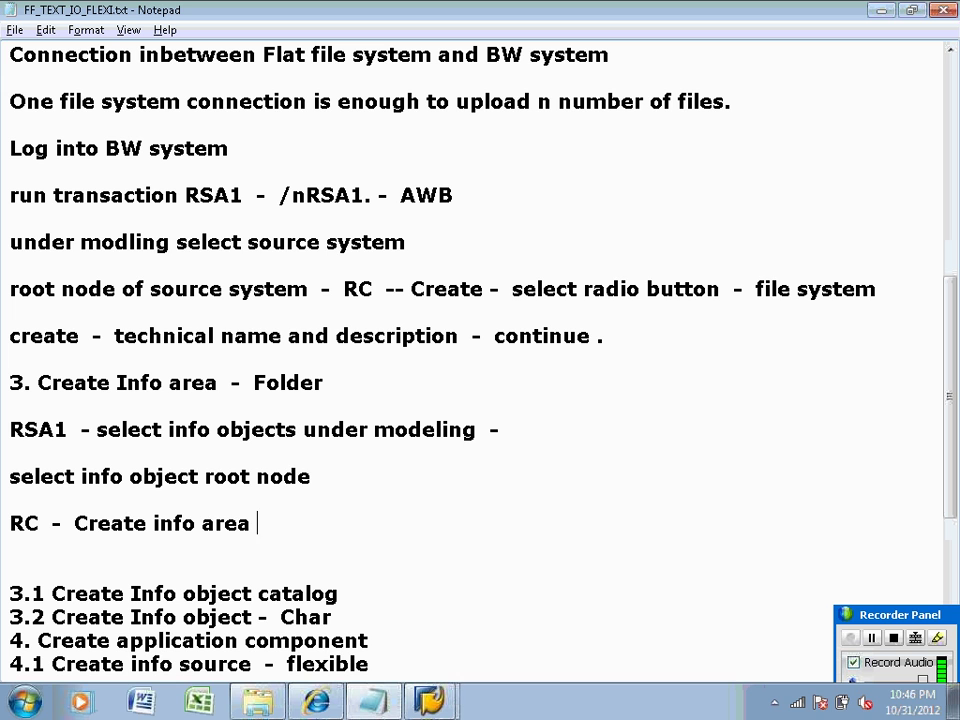
text(-  give t)
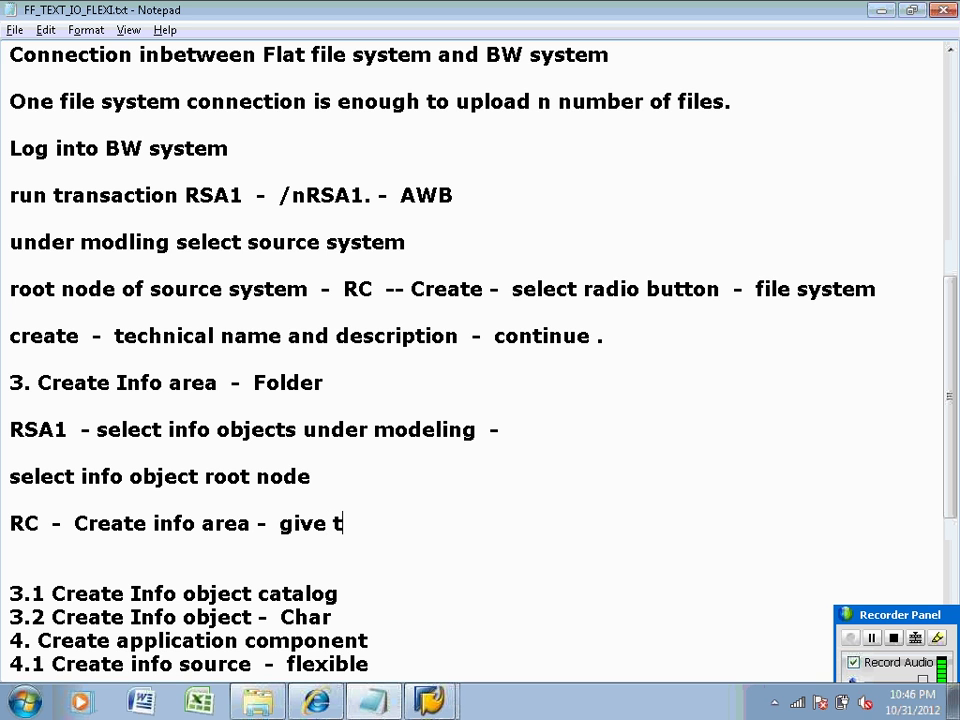
text(echnical na)
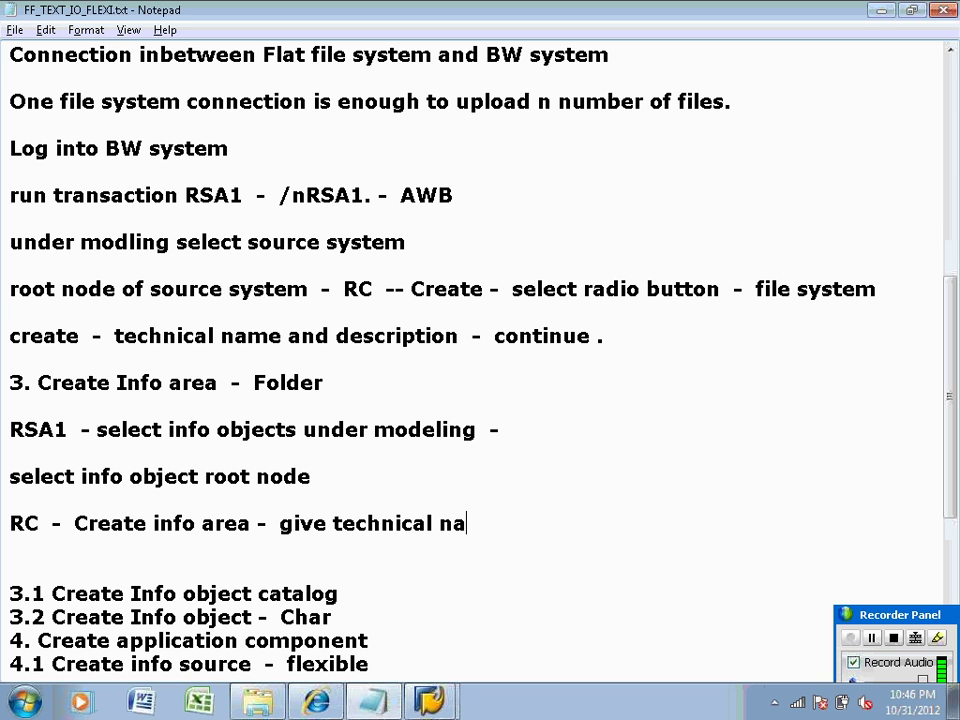
text(me and descr)
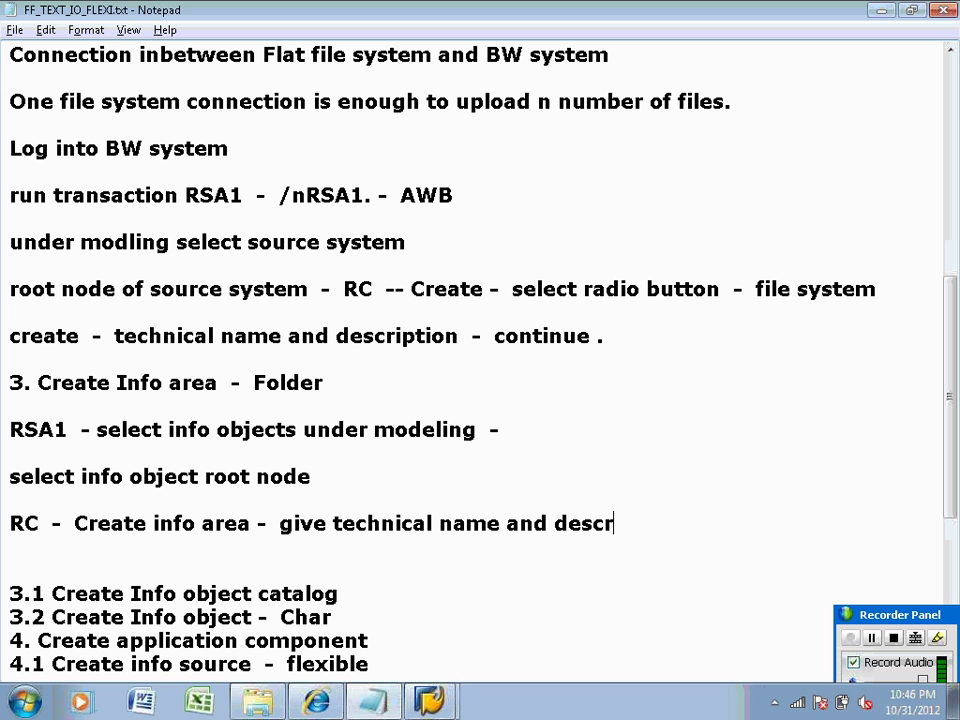
text(iption  )
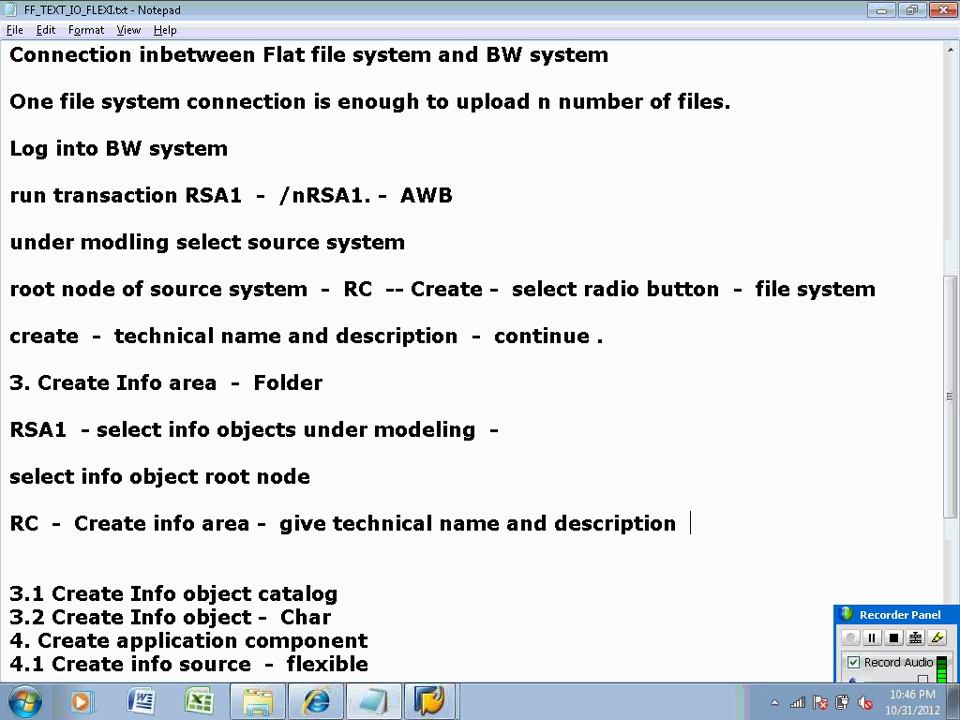
text(-  contin)
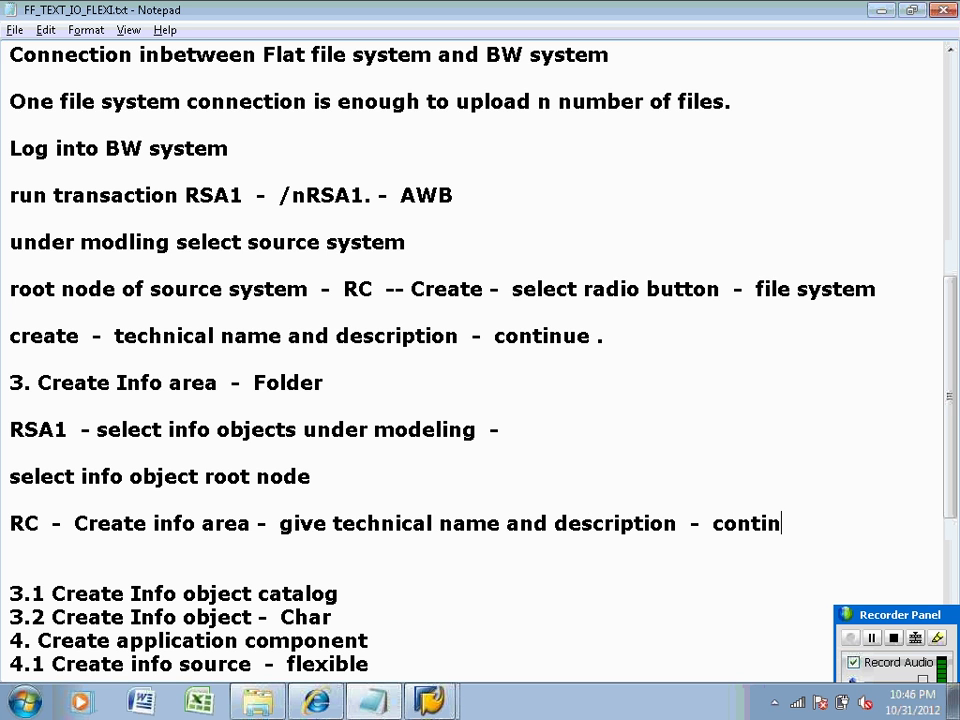
text(ue)
key(Return)
Switch to the Administrator Workbench, expand the InfoObjects tree, select info area IA_1030, and widen the InfoObjects column to show full descriptions.
key(alt+Tab)
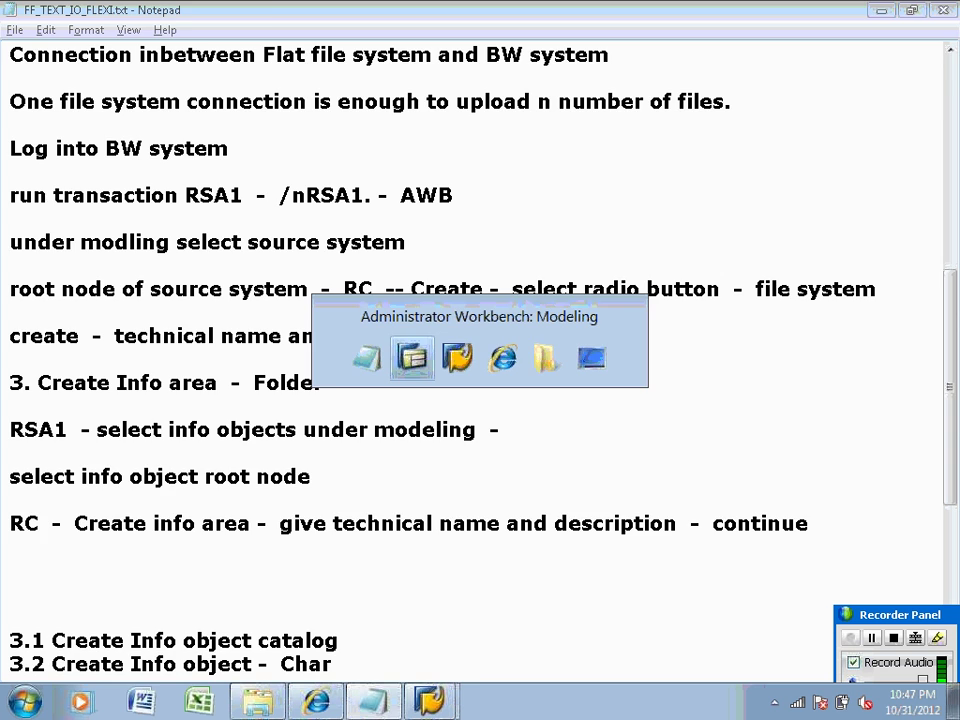
click(162, 191)
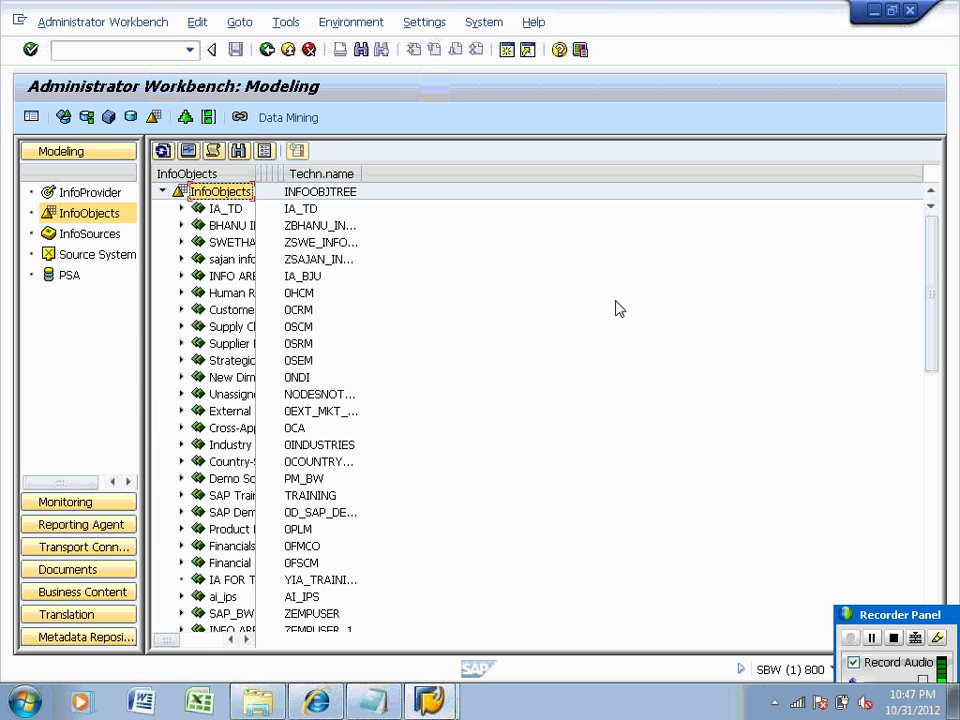
drag(931, 360, 937, 522)
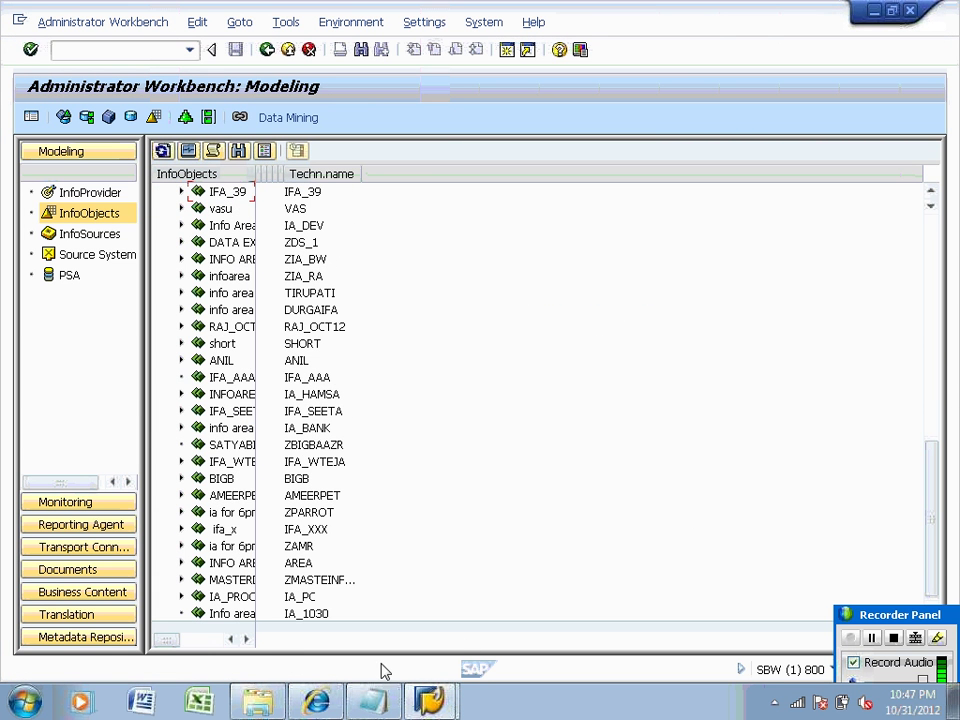
click(250, 618)
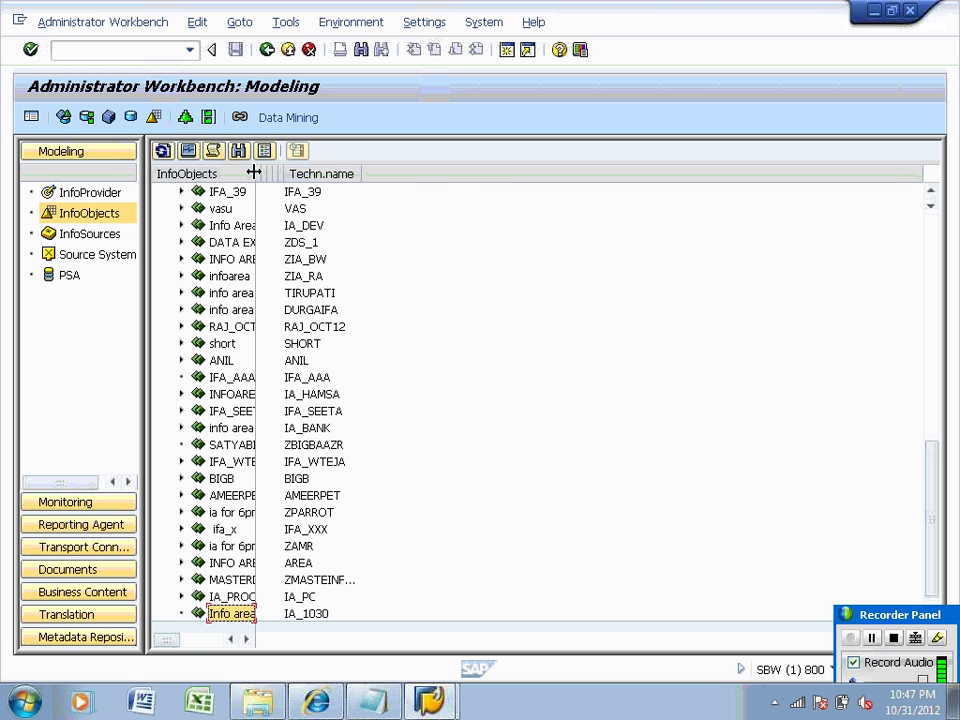
drag(255, 172, 358, 184)
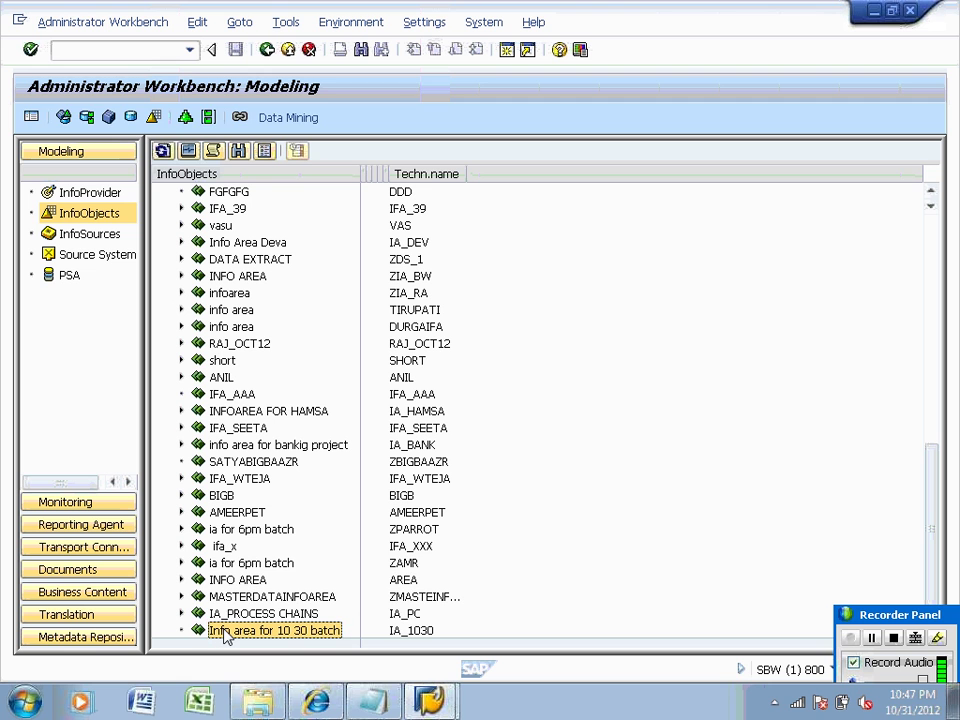
Start a new characteristic InfoObject catalog under info area IA_1030 and name it IOC_1030_CHAR.
right_click(225, 635)
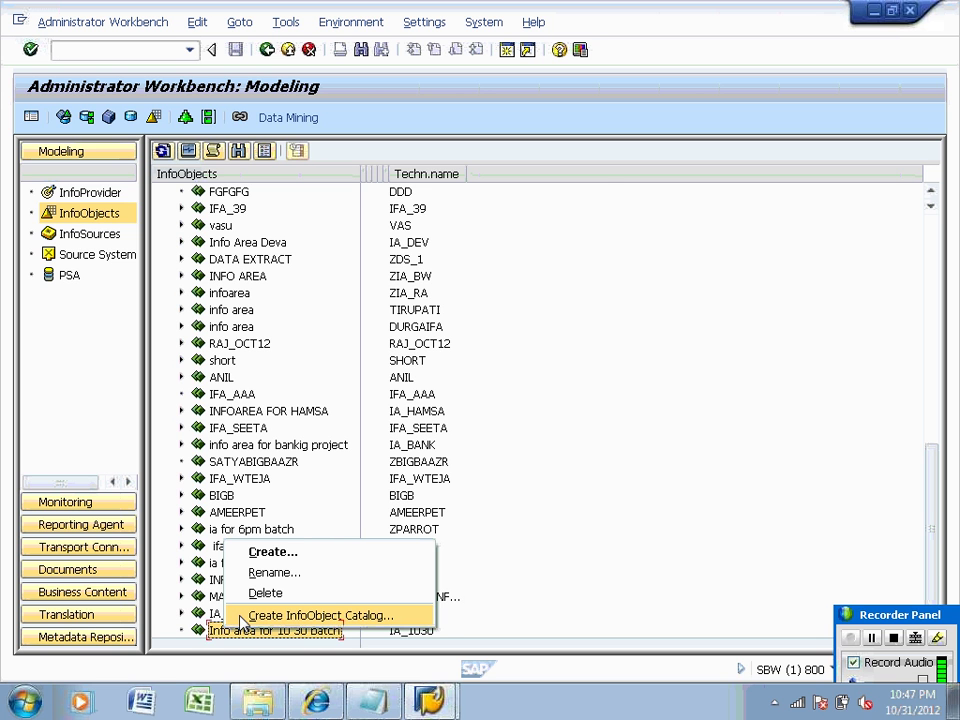
click(243, 617)
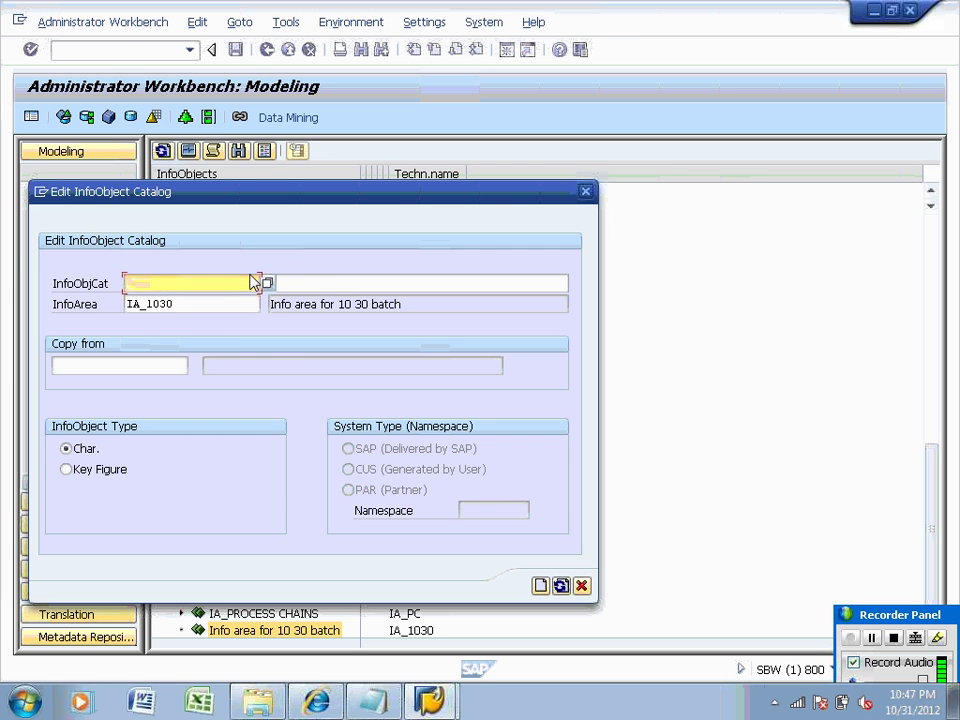
click(303, 281)
click(221, 283)
text(IOC_)
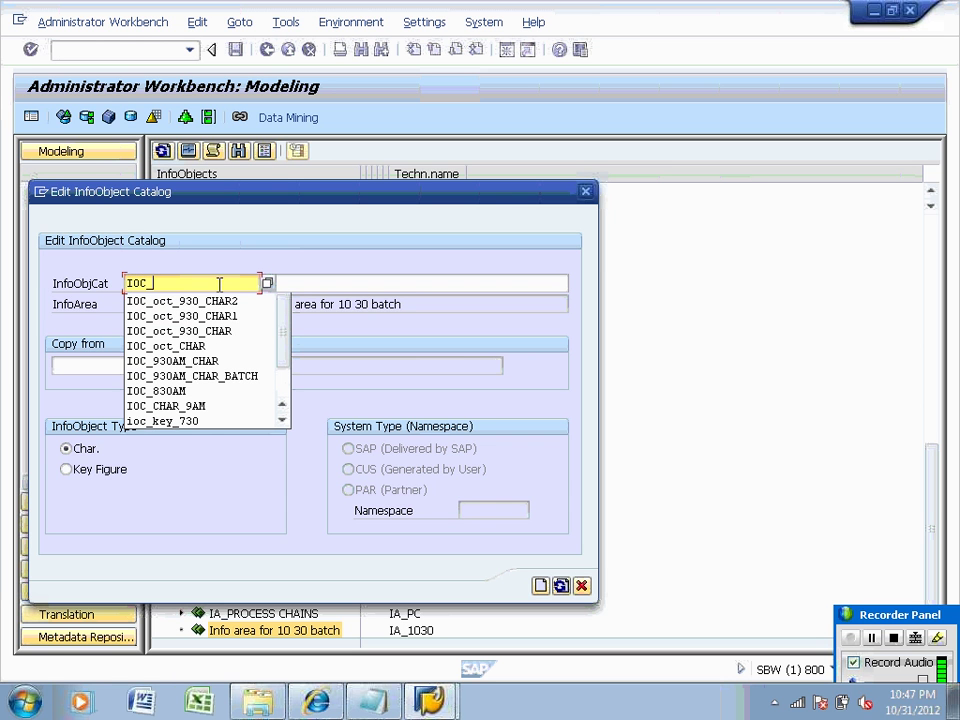
text(1030)
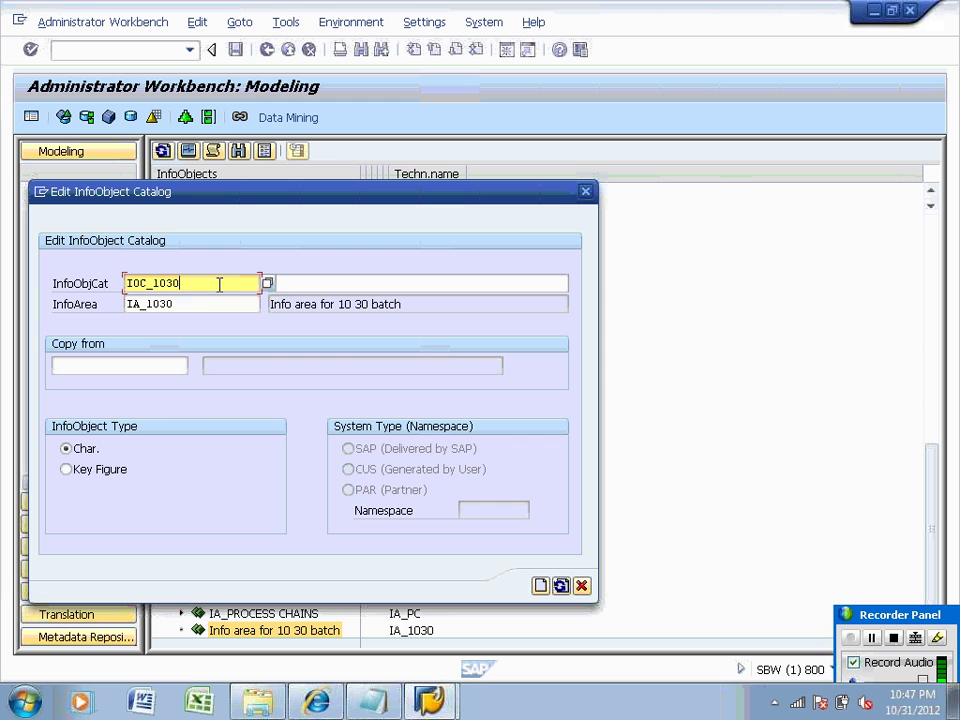
text(_CHAR)
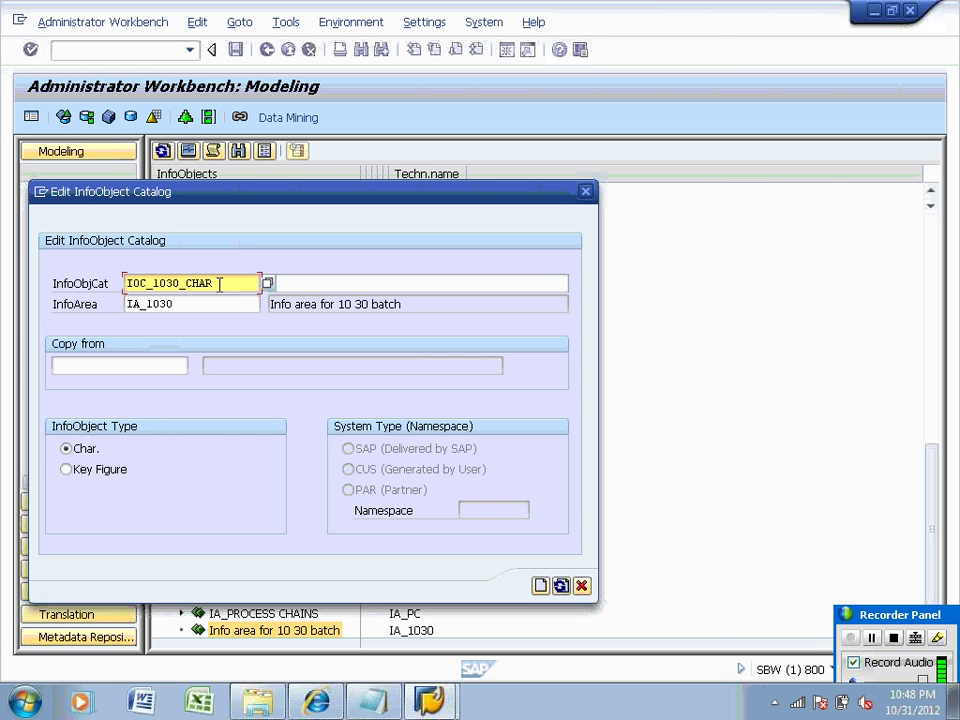
Copy the catalog name IOC_1030_CHAR into the description and create the InfoObject catalog.
drag(219, 284, 128, 284)
key(ctrl+c)
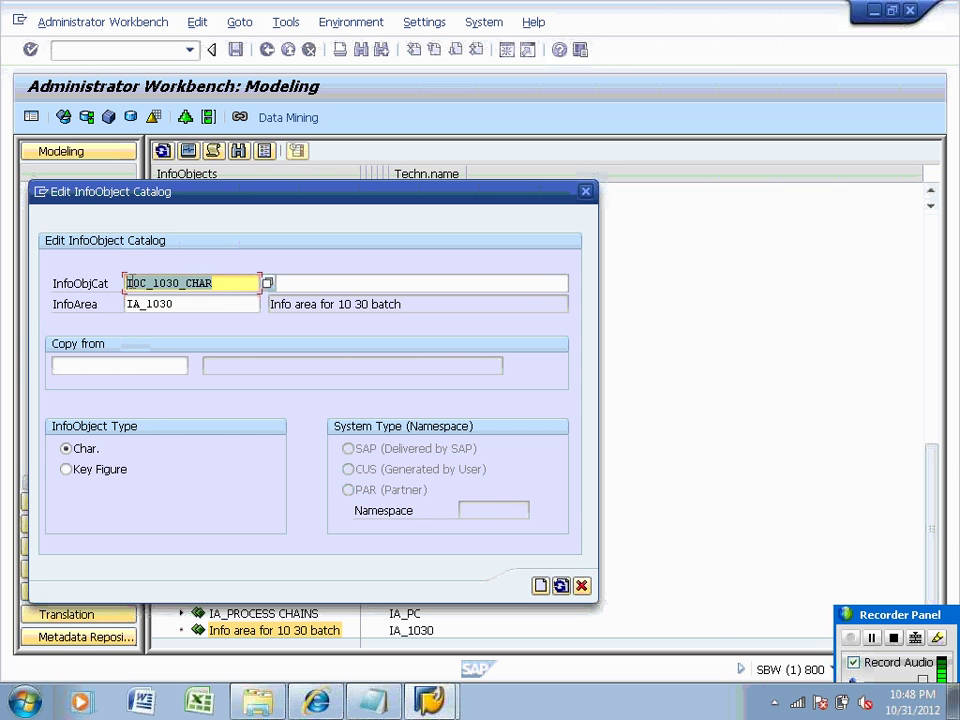
click(129, 283)
click(289, 282)
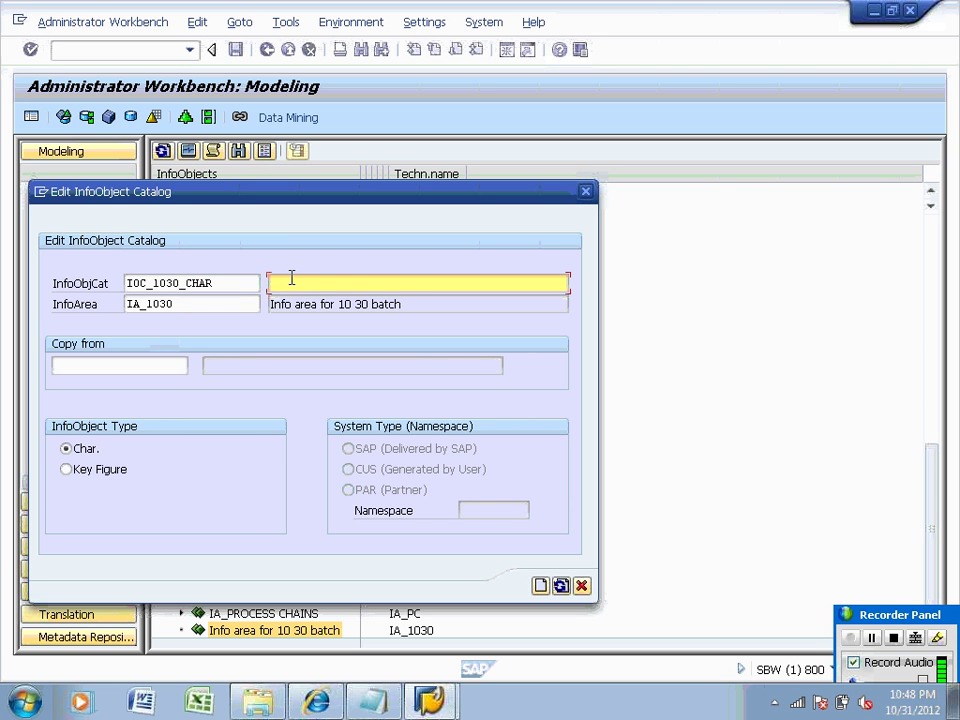
key(ctrl+v)
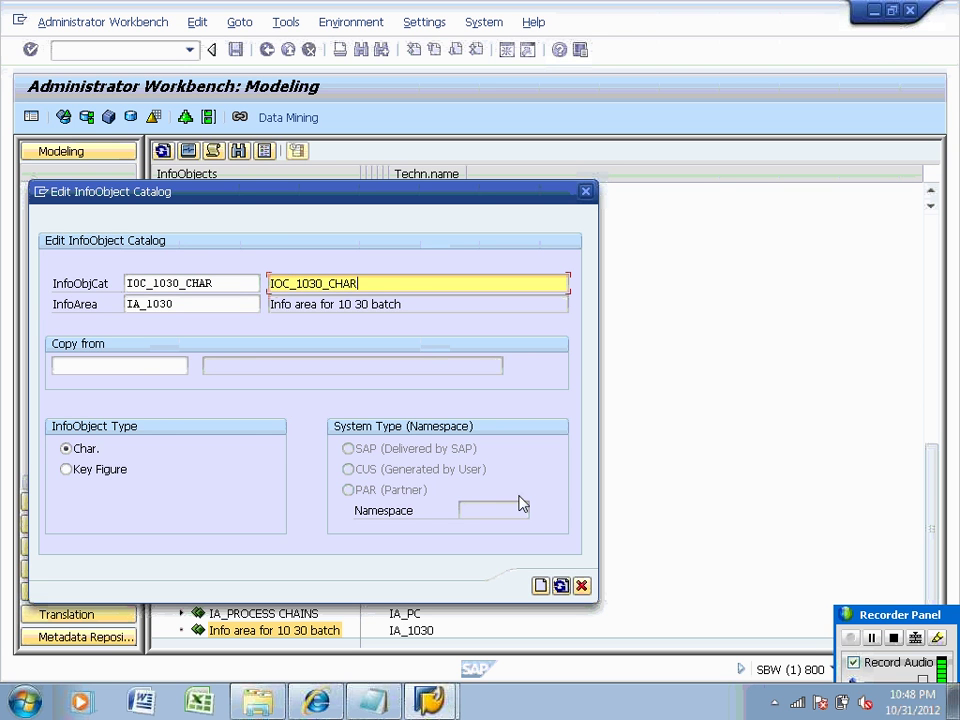
click(540, 586)
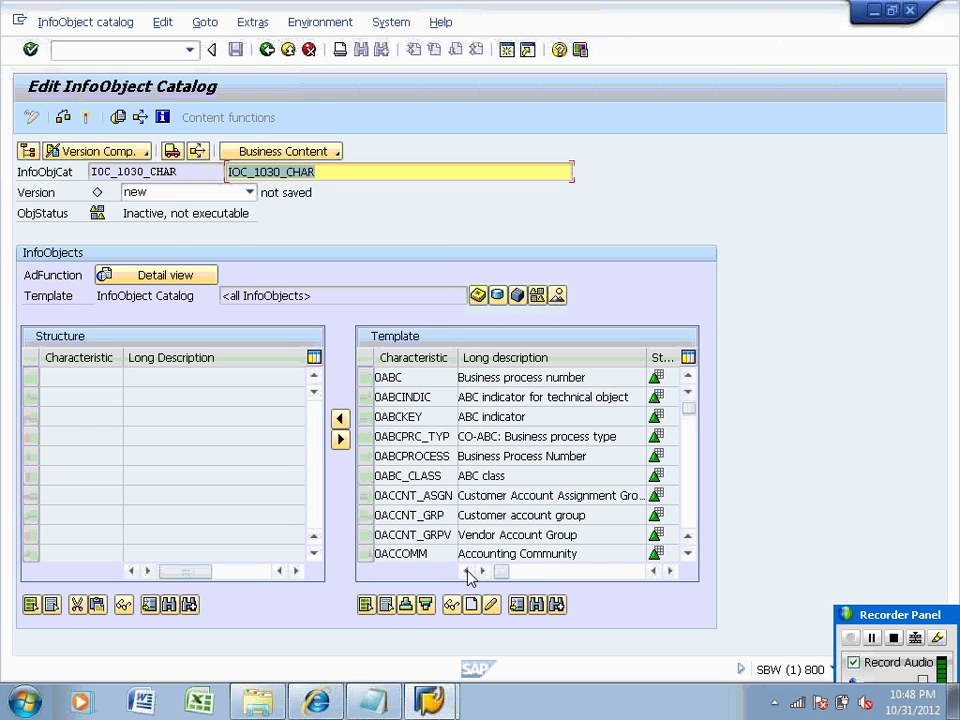
Activate the InfoObject catalog, return to the Administrator Workbench and select IOC_1030_CHAR under info area IA_1030.
click(87, 118)
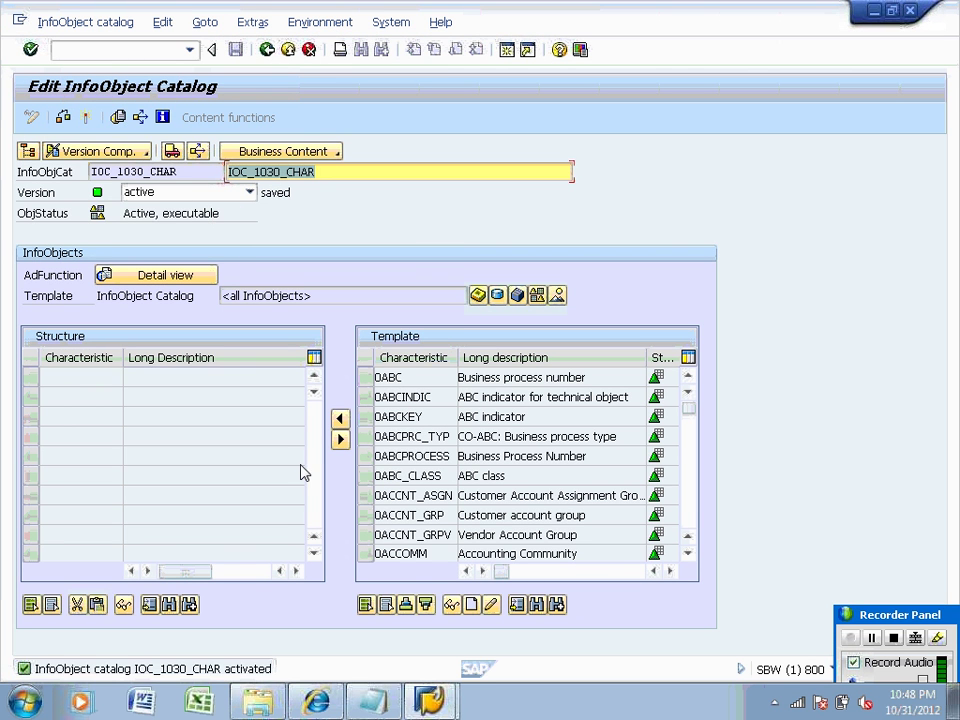
click(267, 50)
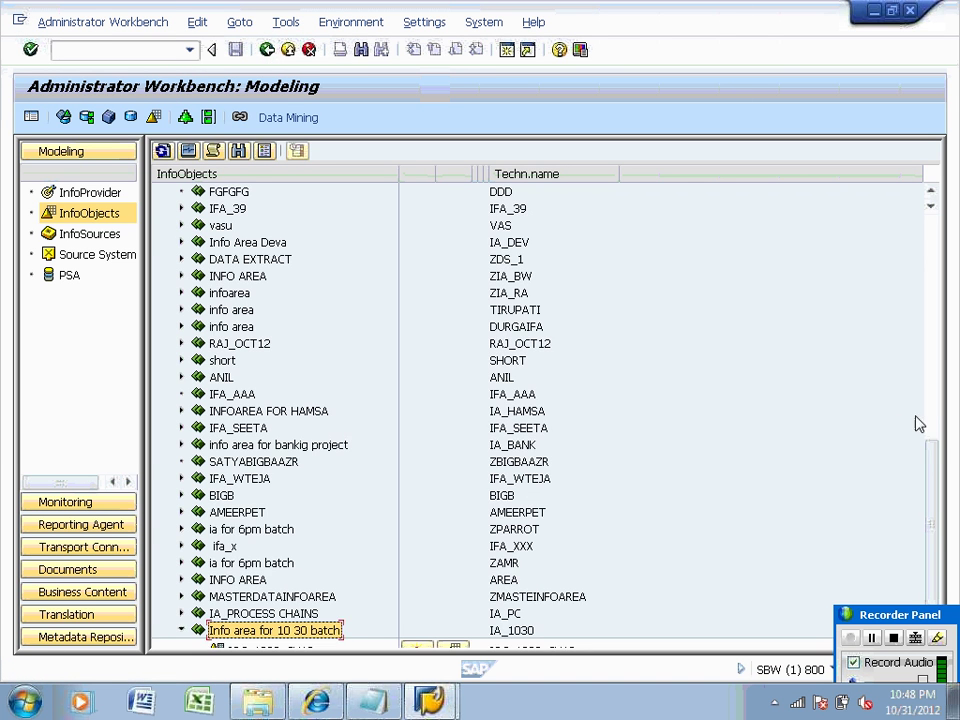
drag(931, 448, 932, 498)
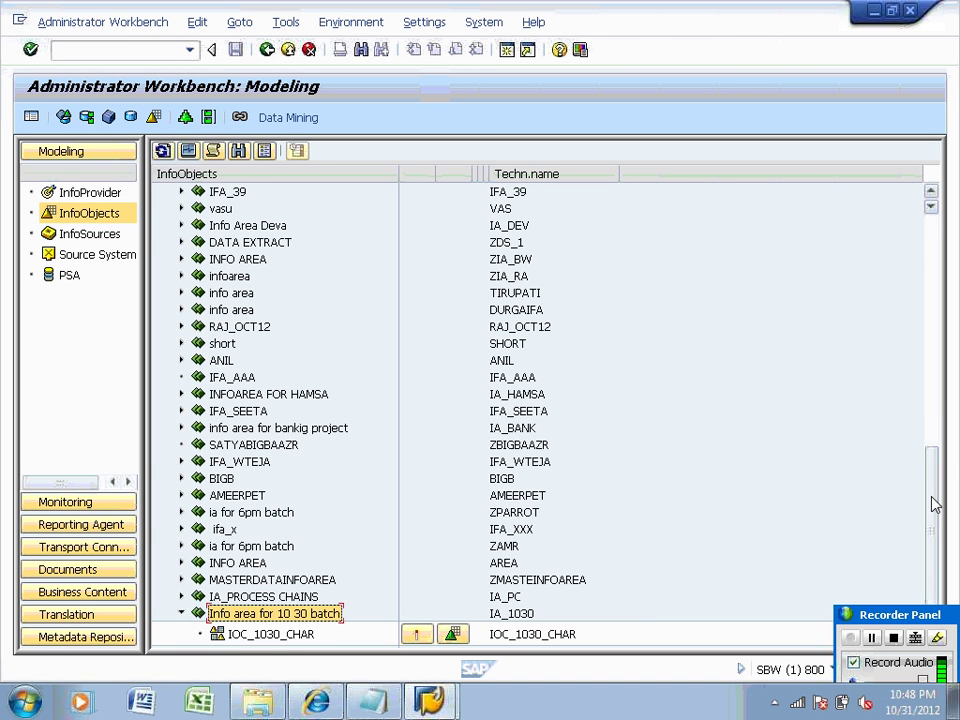
click(280, 636)
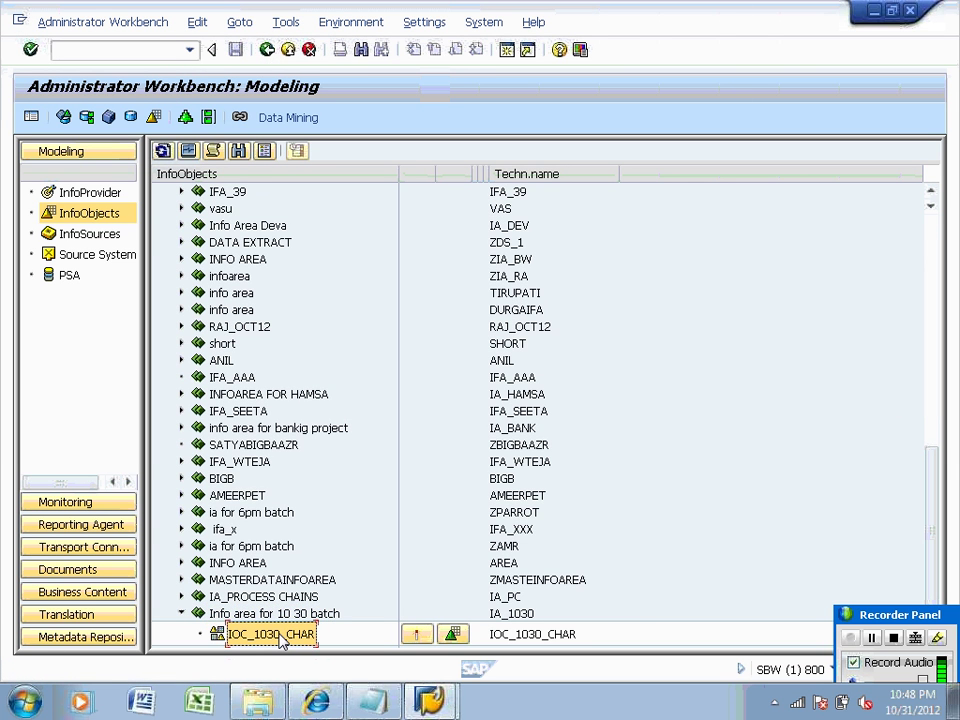
Switch to the Notepad notes and remove the extra blank lines above the "3.1 Create Info object catalog" heading.
click(373, 700)
click(9, 568)
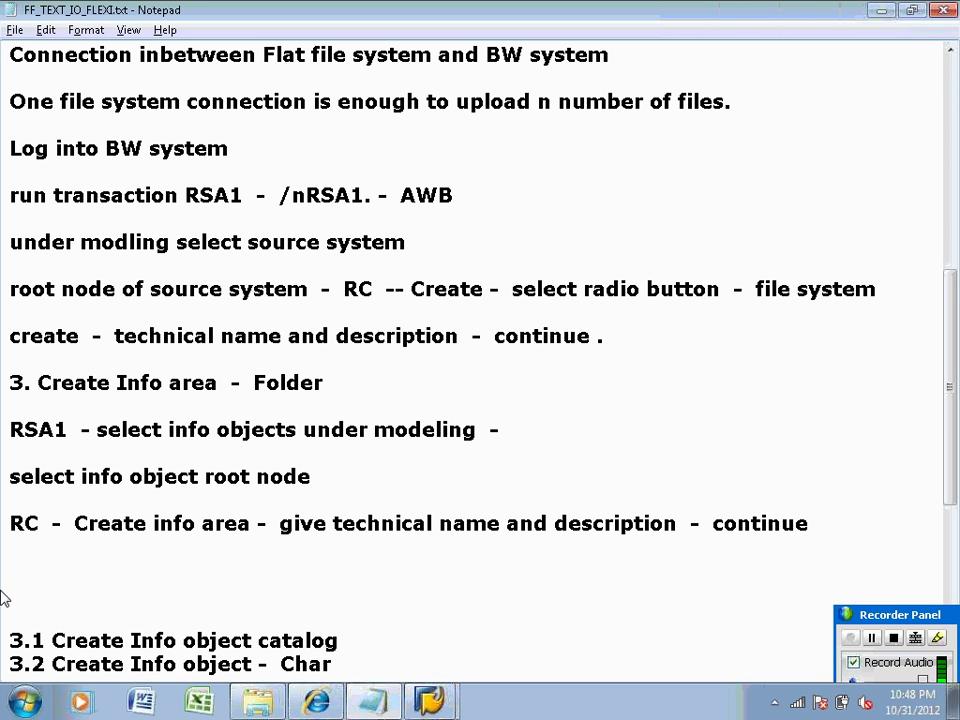
key(BackSpace)
key(Down)
key(BackSpace)
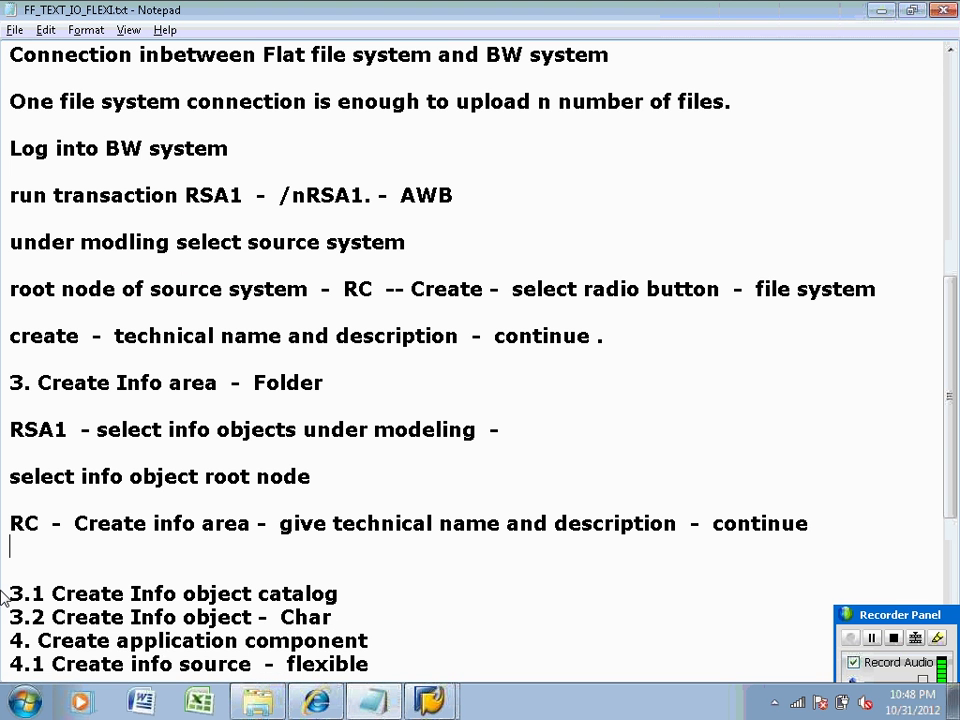
key(Down)
key(BackSpace)
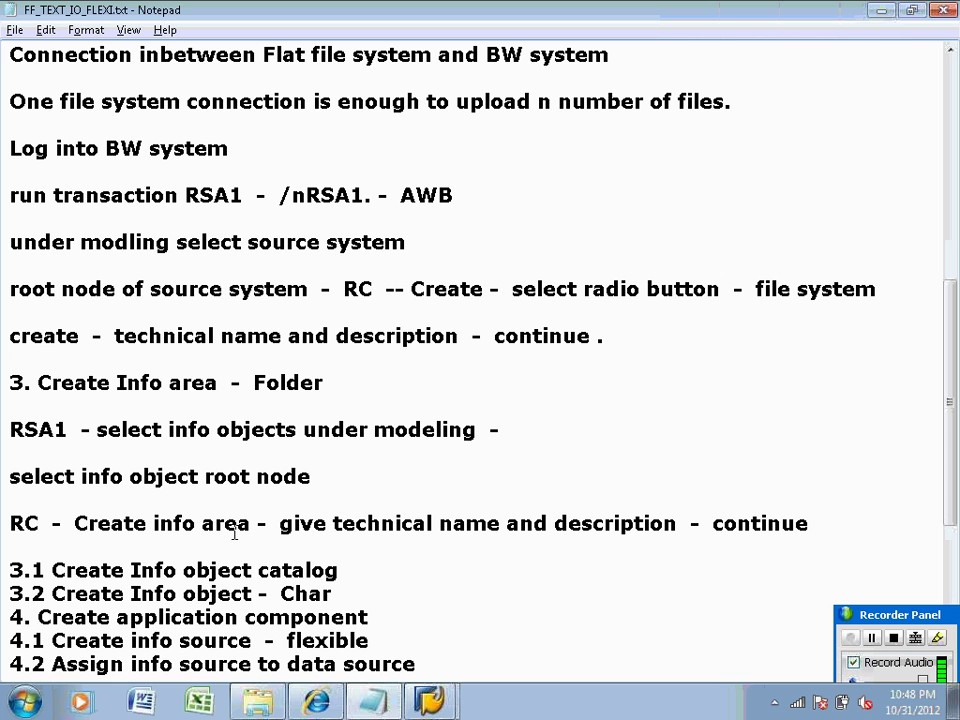
Append "- Sub folder" to the "3.1 Create Info object catalog" heading and make blank space below it.
click(345, 571)
text(-  Sub folder)
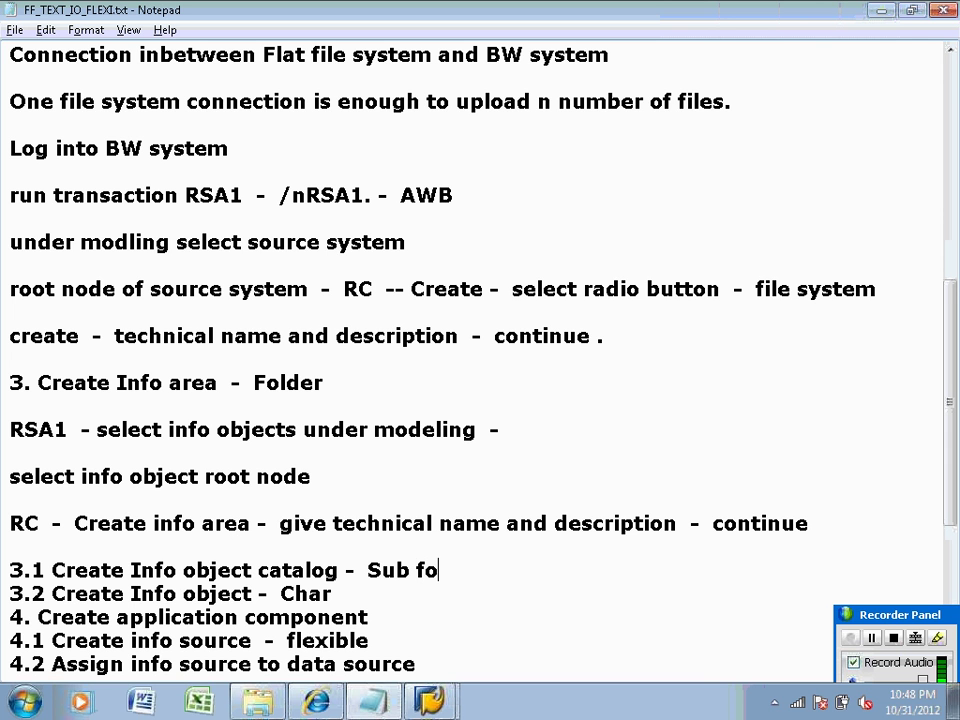
key(Return)
key(Return)
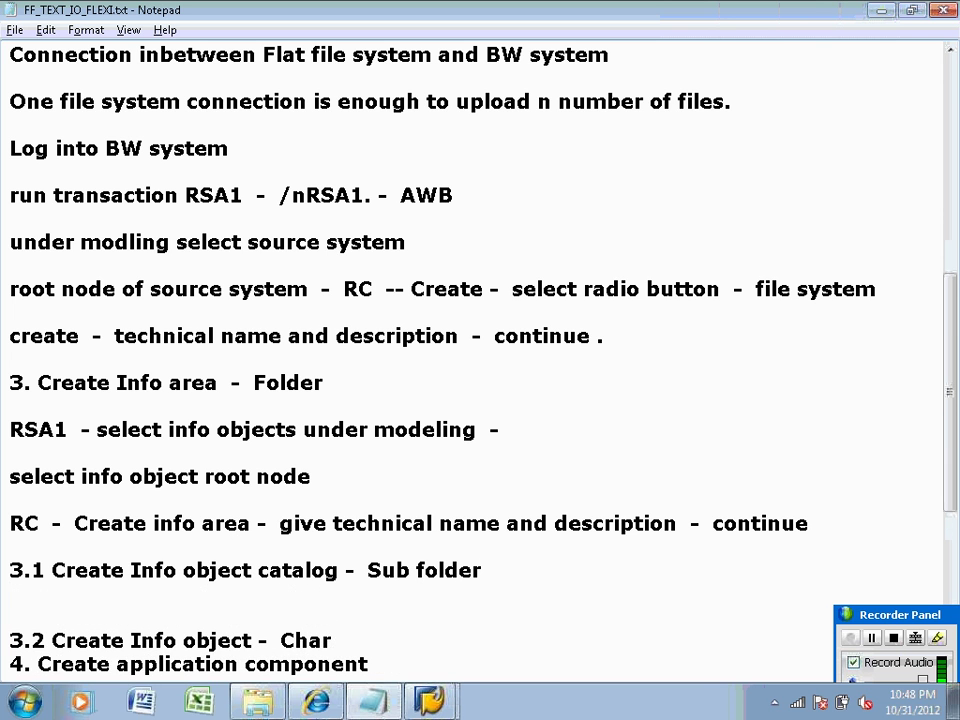
key(Up)
key(Return)
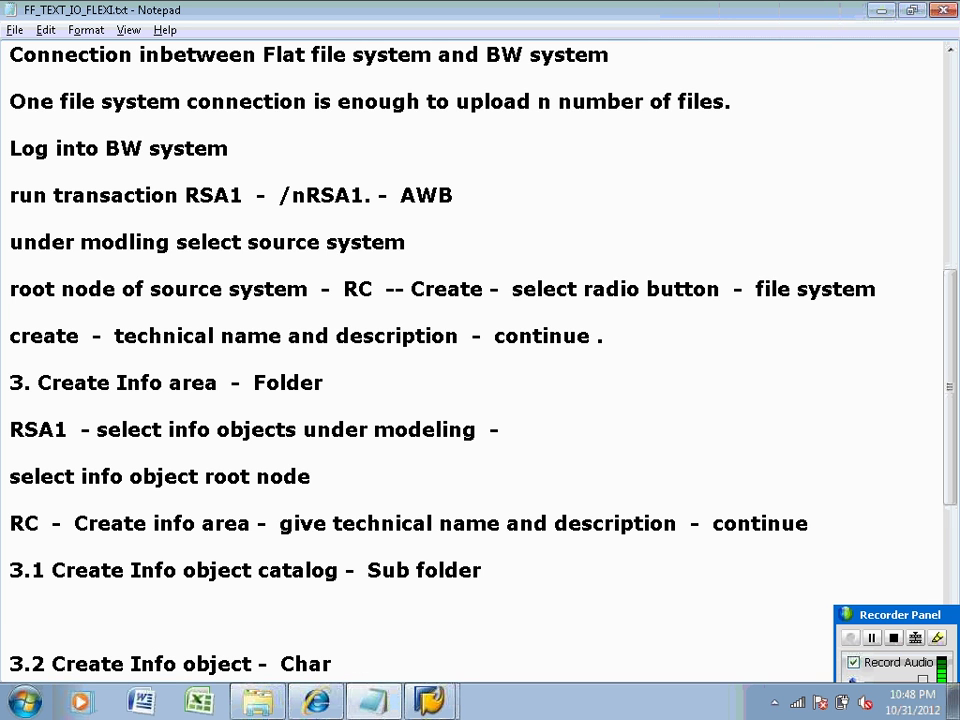
Add the line "select IA -- RC -- create IOC - GIVE tech name and description-- Activate" under heading 3.1.
text(selec)
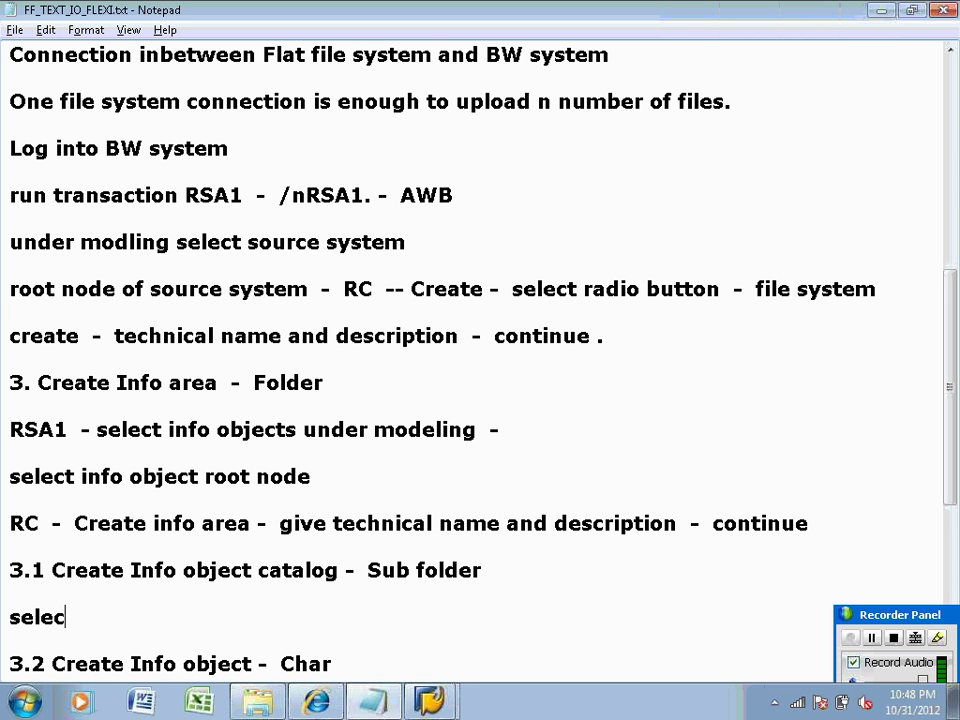
text(t IA)
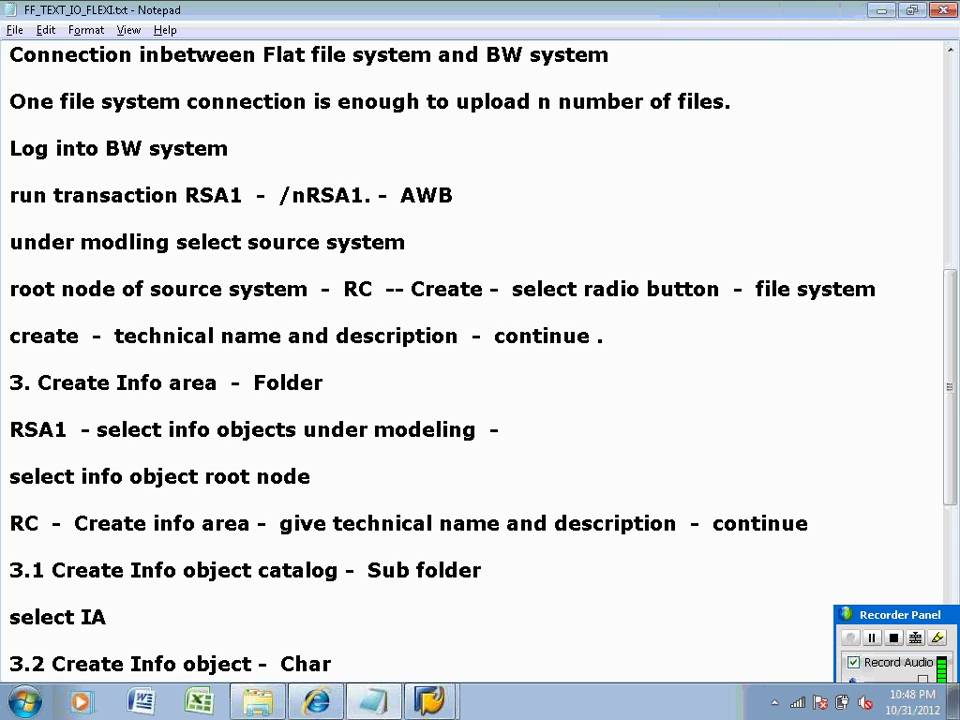
text( -- RC  --  cr)
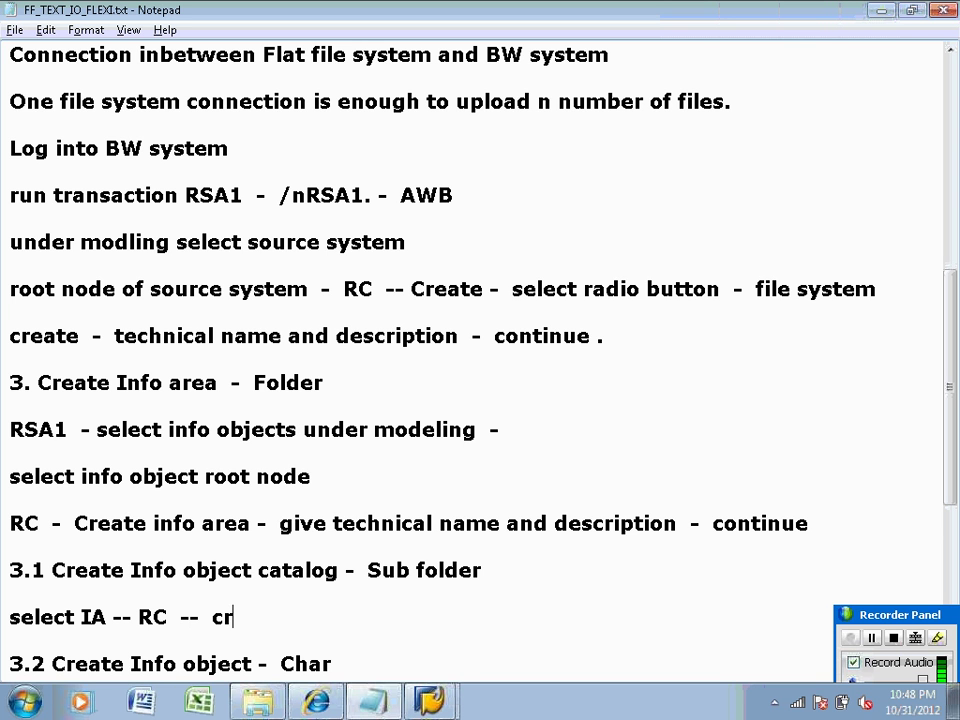
text(eate IOC  -  G)
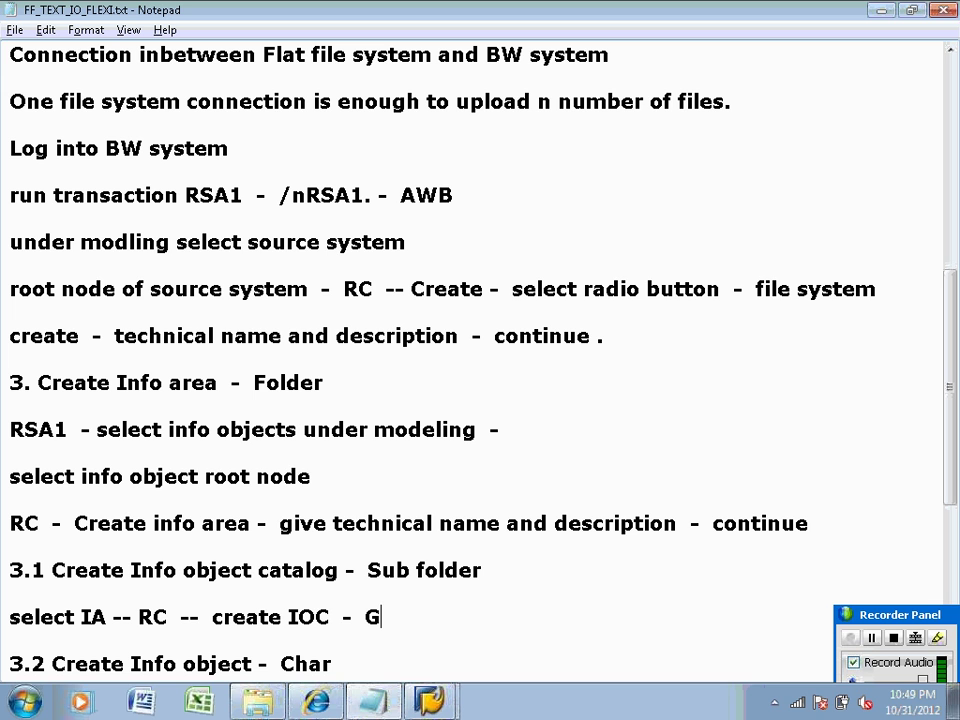
text(IVE tech)
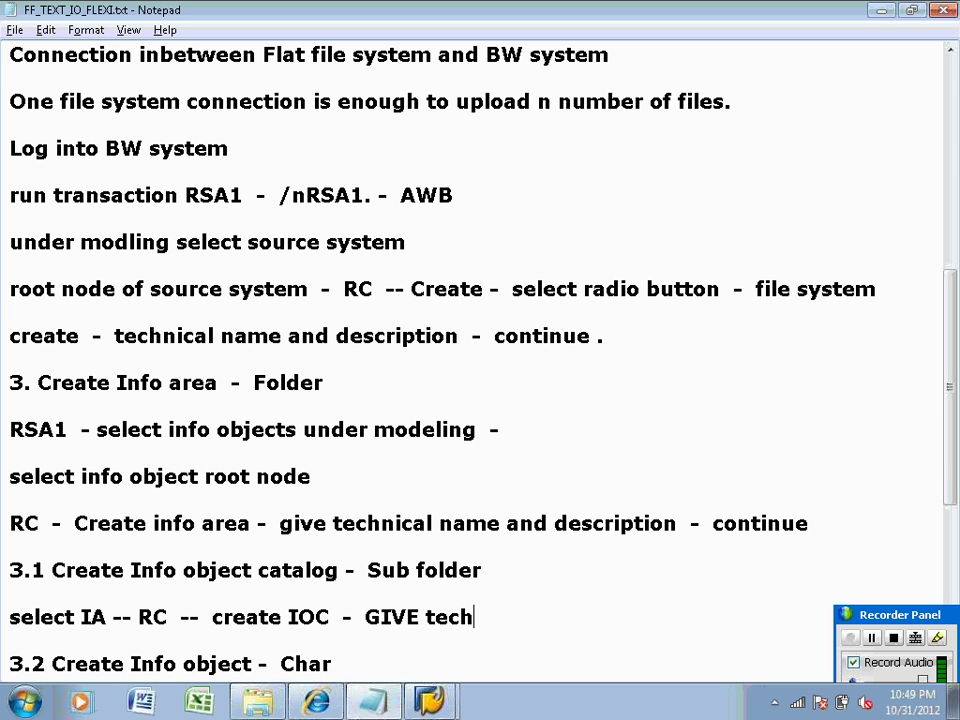
text( name a)
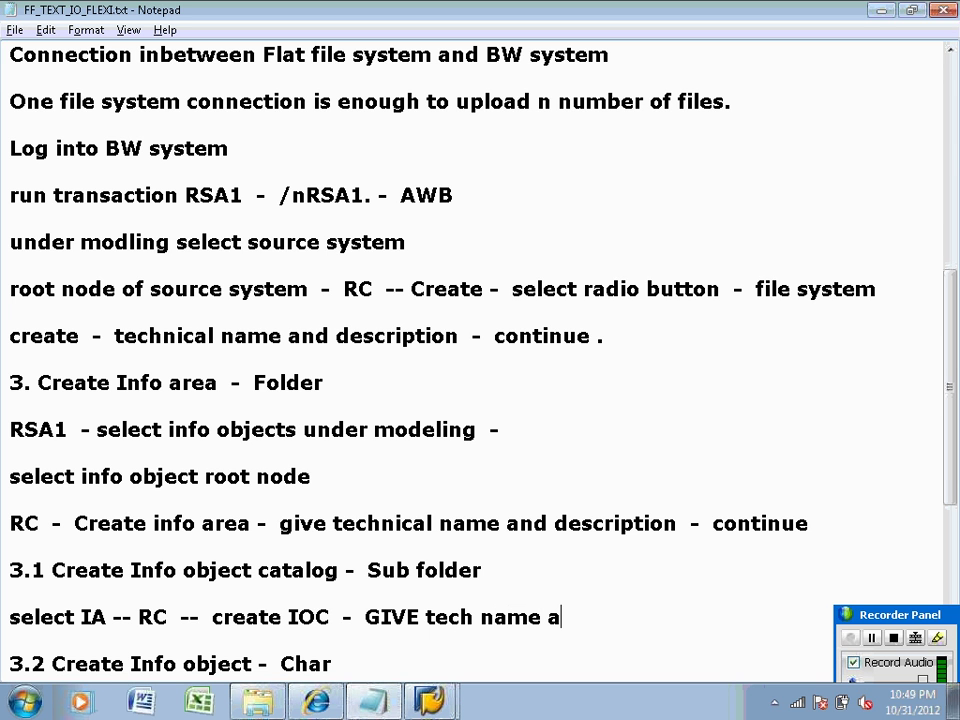
text(nd dee)
key(BackSpace)
text(s)
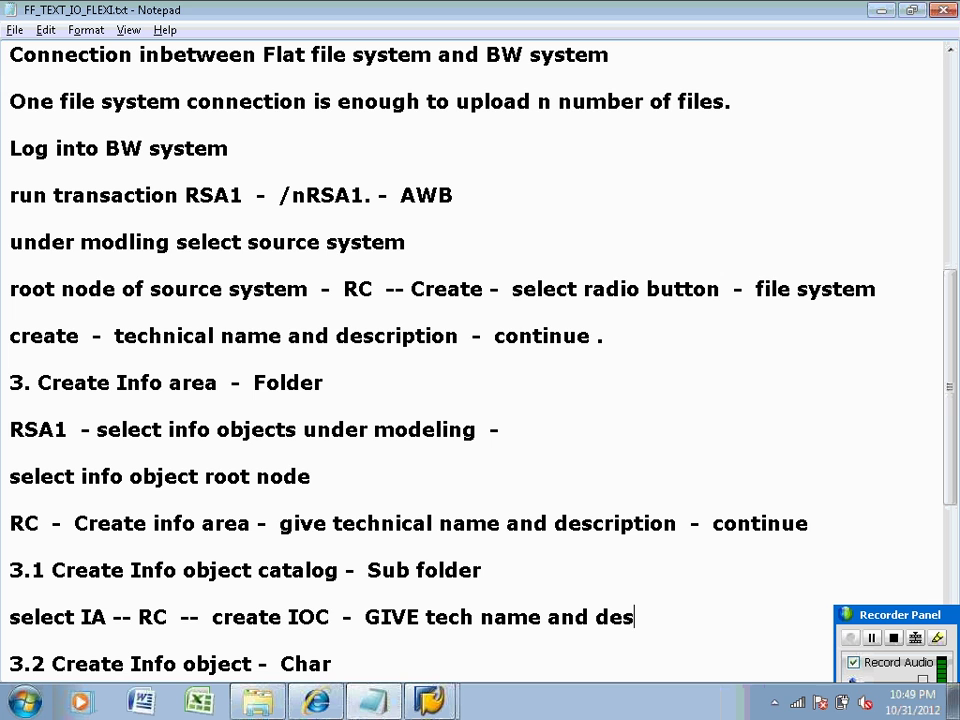
text(criptiom)
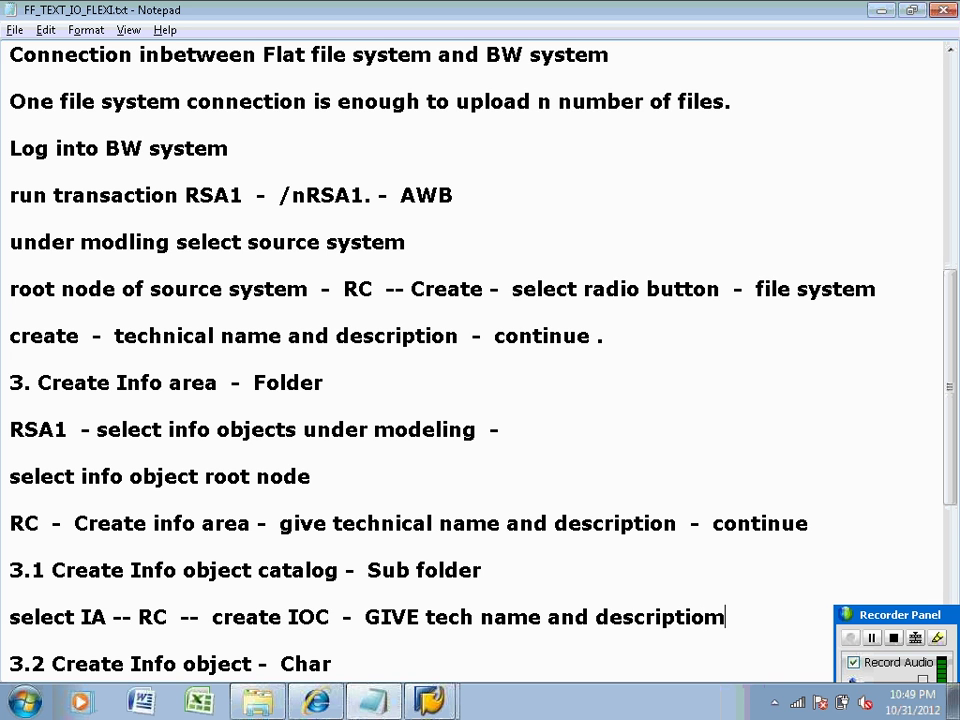
key(BackSpace)
text(n-- Acti)
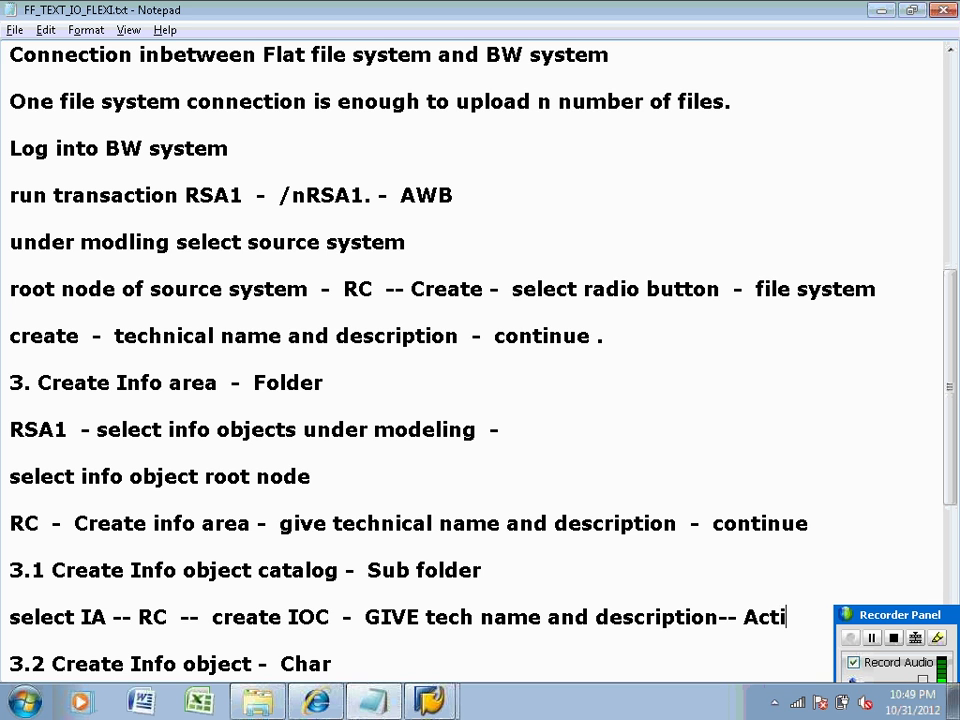
text(vate)
key(Return)
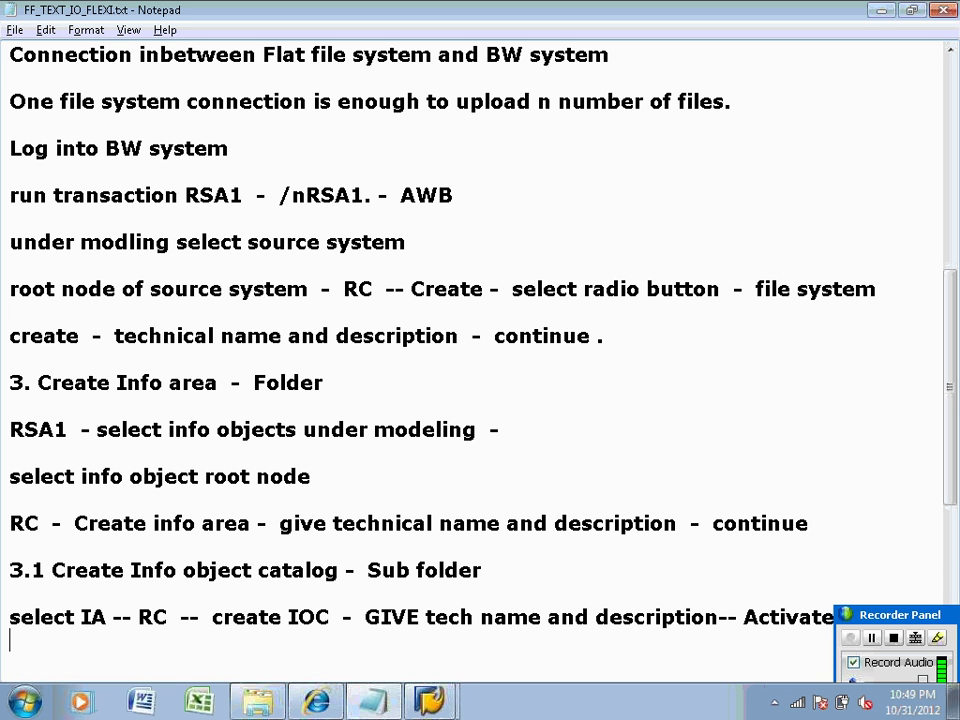
Add the line "comeback" to the catalog notes, leaving a single blank line before the "3.2 Create Info object" heading.
key(Return)
text(co)
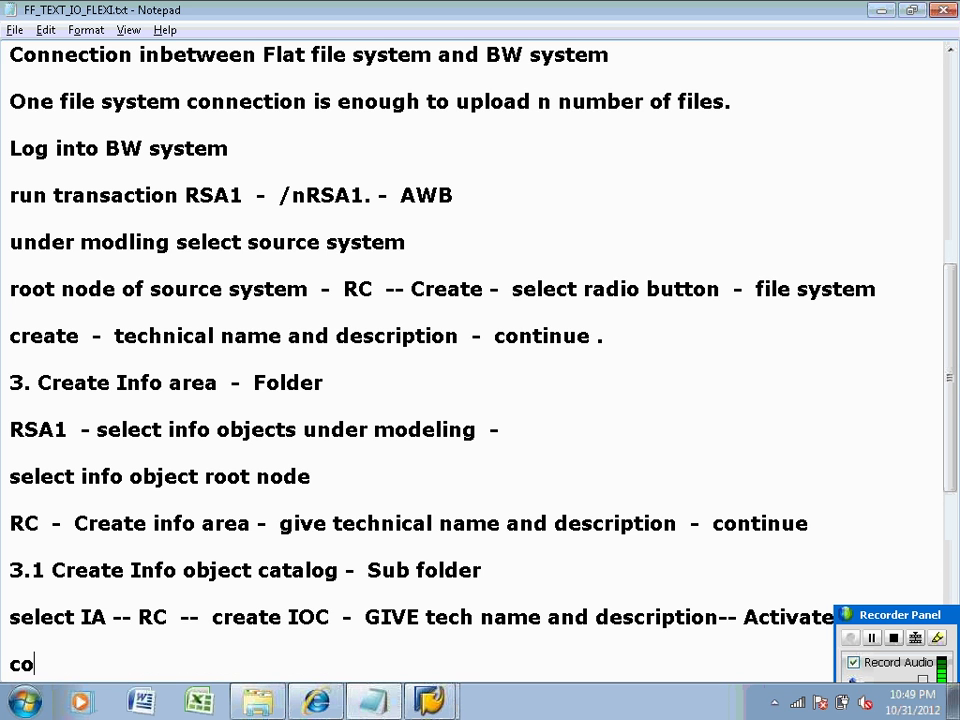
text(meback)
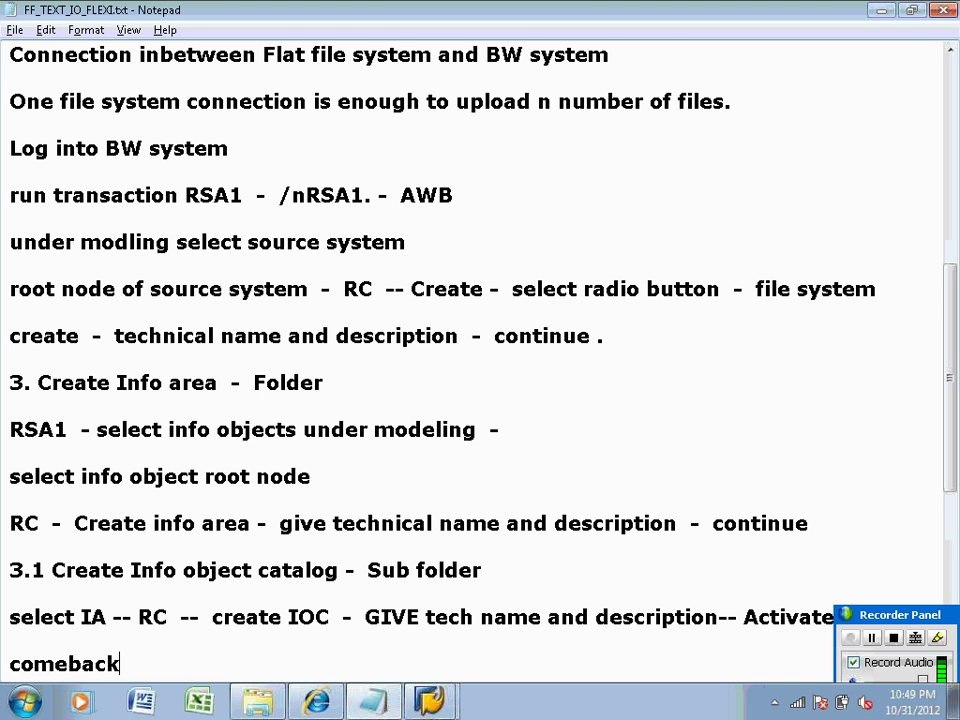
key(Return)
key(Return)
key(Return)
key(Down)
key(Down)
key(Down)
key(Up)
key(Up)
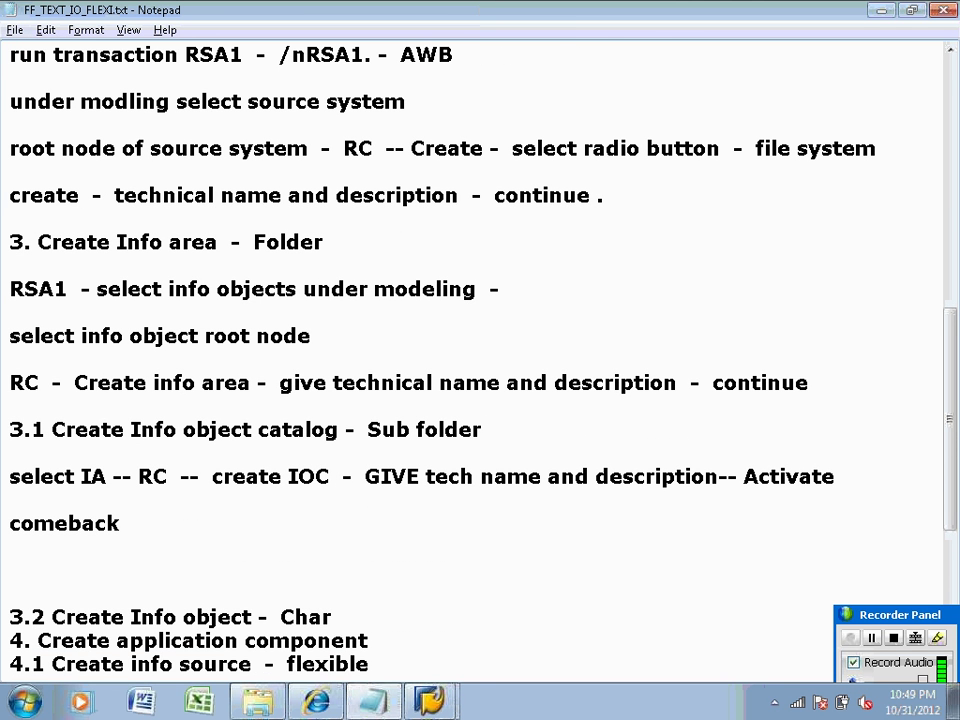
key(BackSpace)
key(BackSpace)
Insert two line breaks after the "3.2 Create Info object - Char" heading and switch back to the Administrator Workbench.
key(Right)
key(Right)
key(Right)
key(Right)
key(Right)
key(Right)
key(Right)
key(Right)
key(Right)
key(Right)
key(Right)
key(Right)
key(Right)
key(Right)
key(Right)
key(Right)
key(Right)
key(Right)
key(Right)
key(Right)
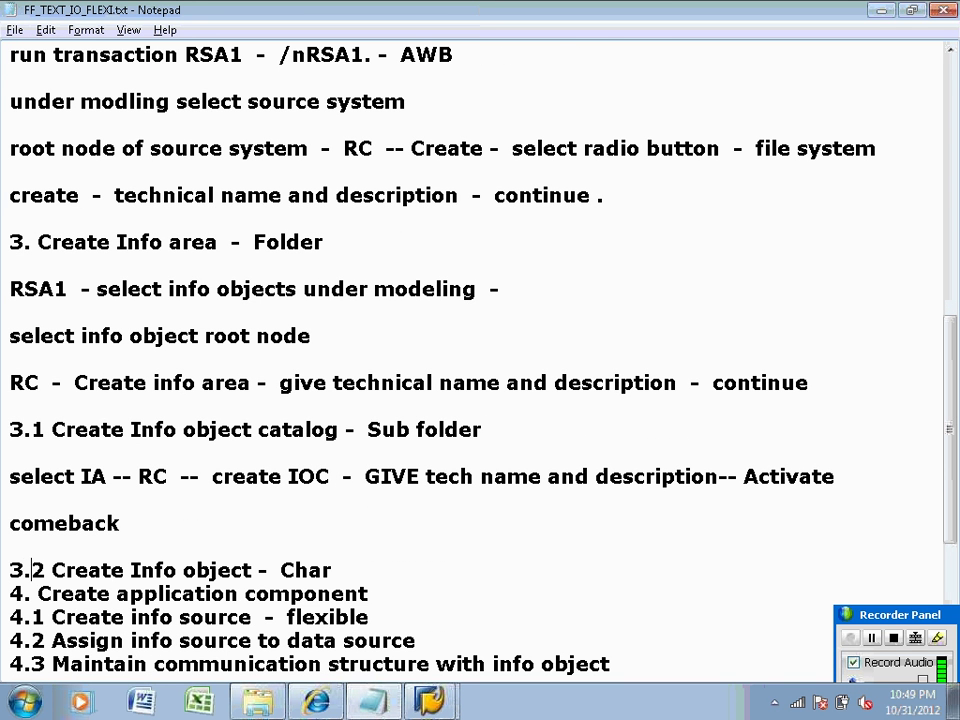
key(Right)
key(Right)
key(Return)
key(Return)
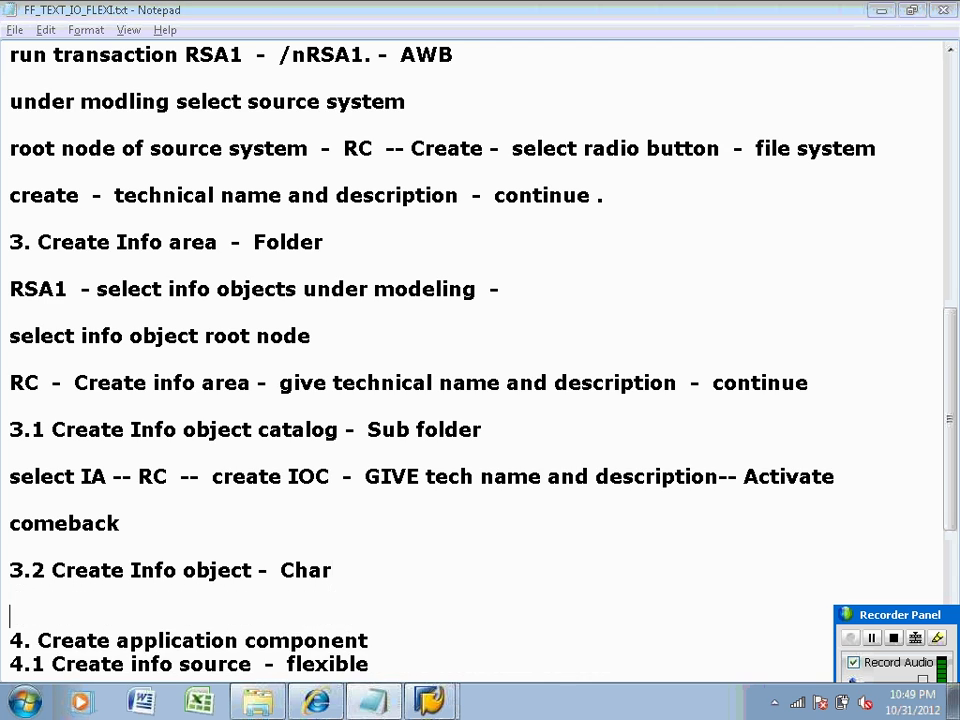
key(alt+Tab)
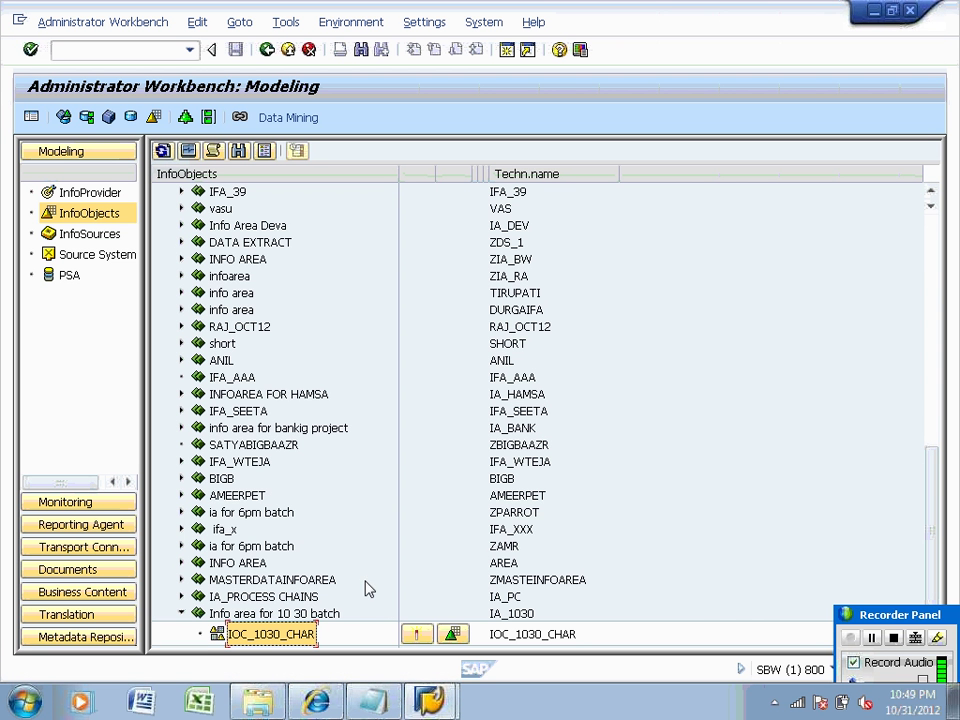
Create the characteristic ZEMP10 with the long description EMPLOYEE ID in the IOC_1030_CHAR catalog.
right_click(297, 640)
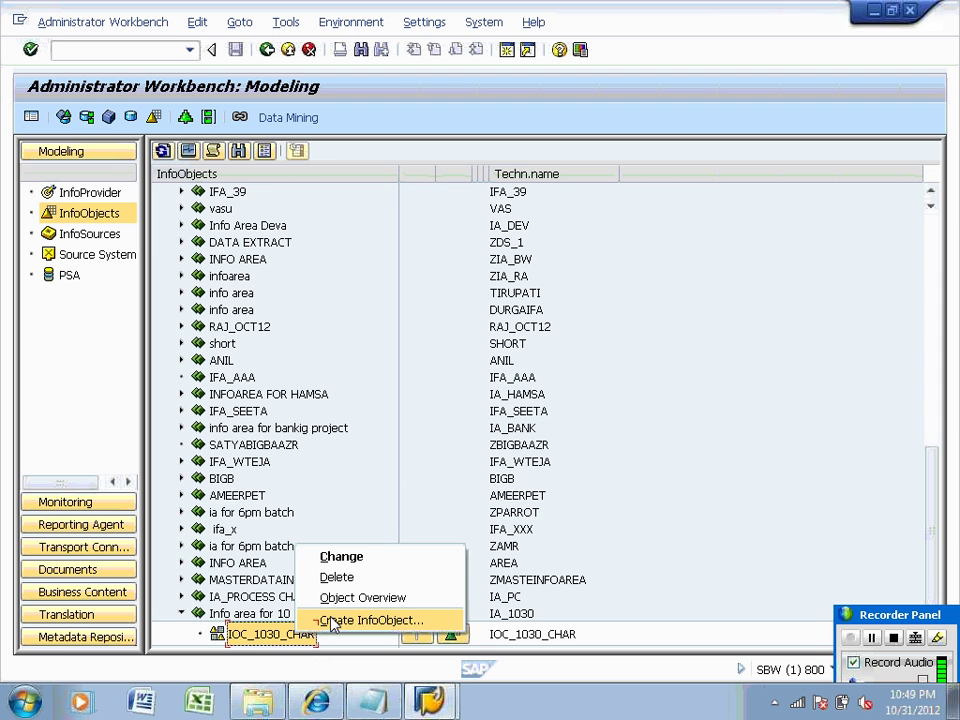
click(360, 620)
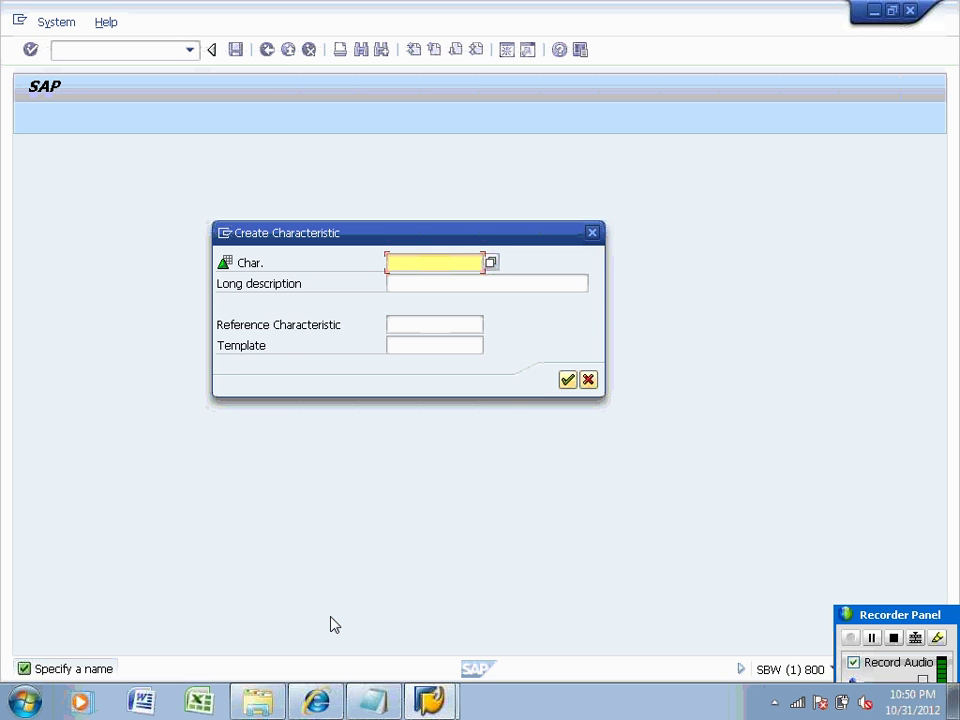
text(ZEMP)
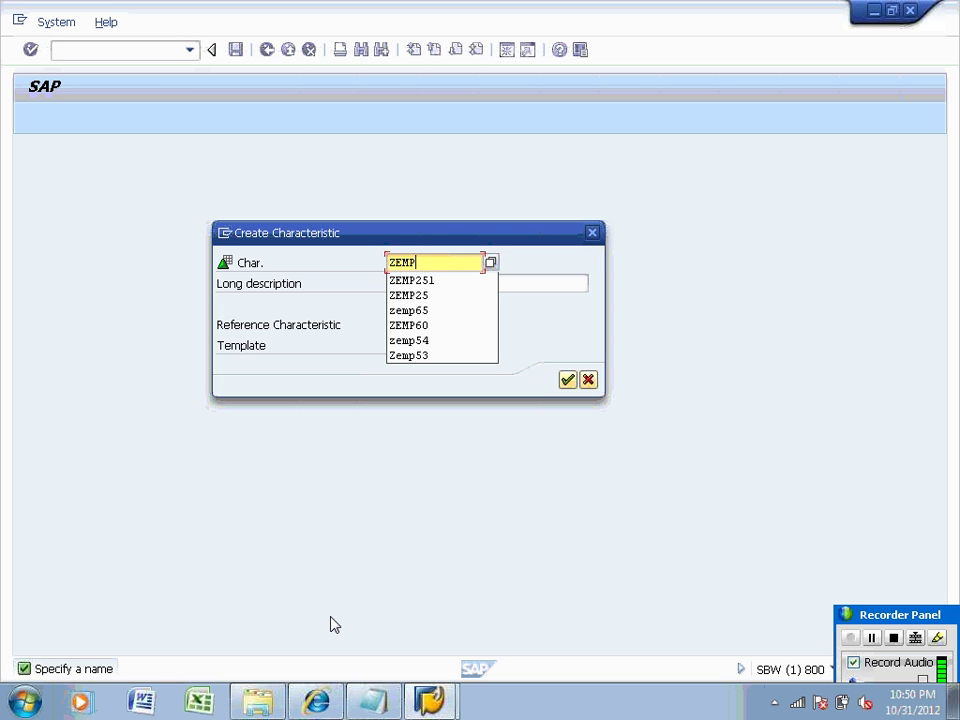
text(10)
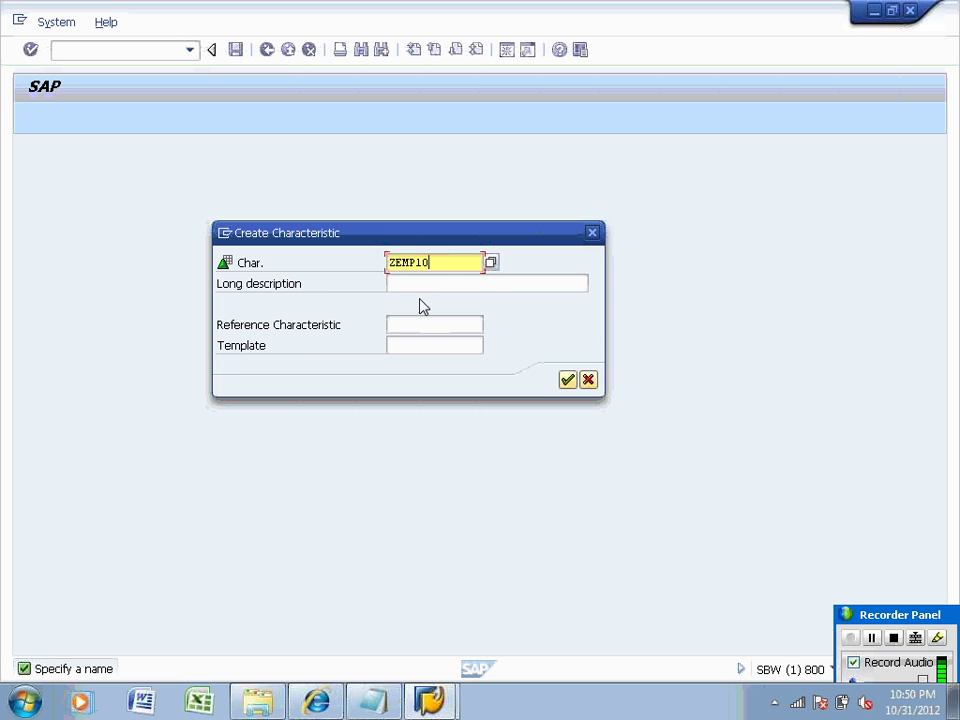
drag(441, 263, 389, 264)
click(396, 284)
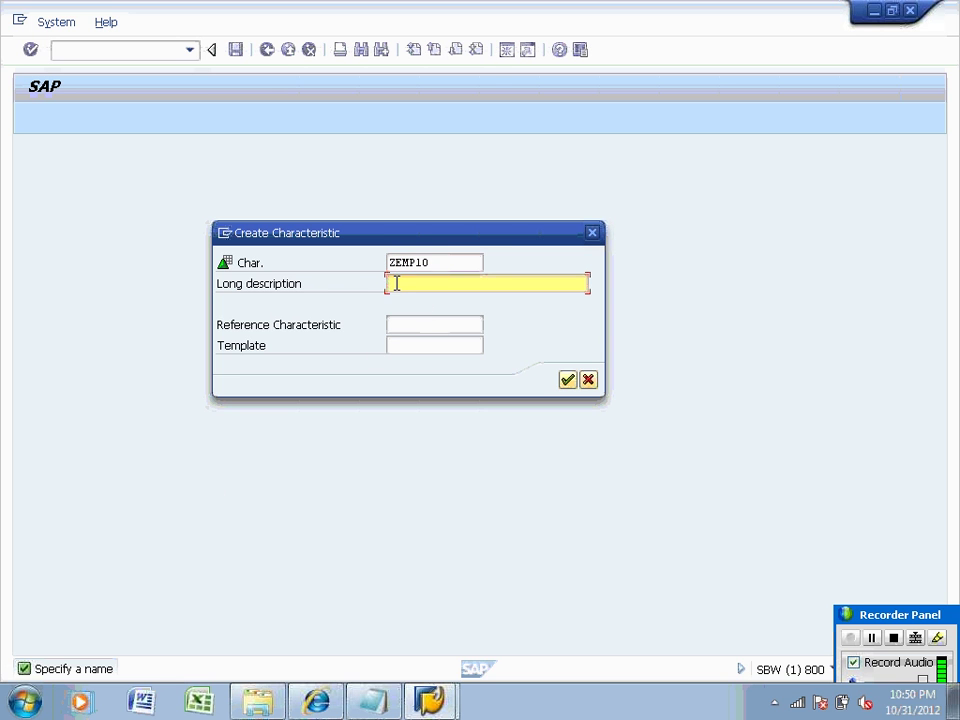
text(EMPLOYEE ID)
click(567, 380)
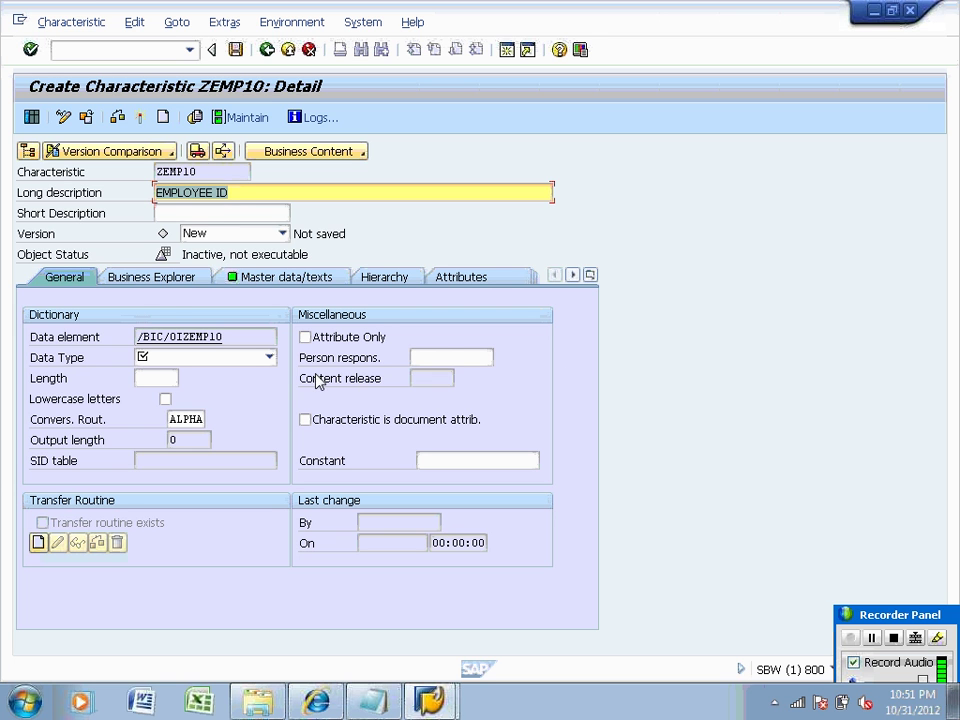
Set the characteristic's data type to CHAR - Character string and its length to 5.
click(269, 357)
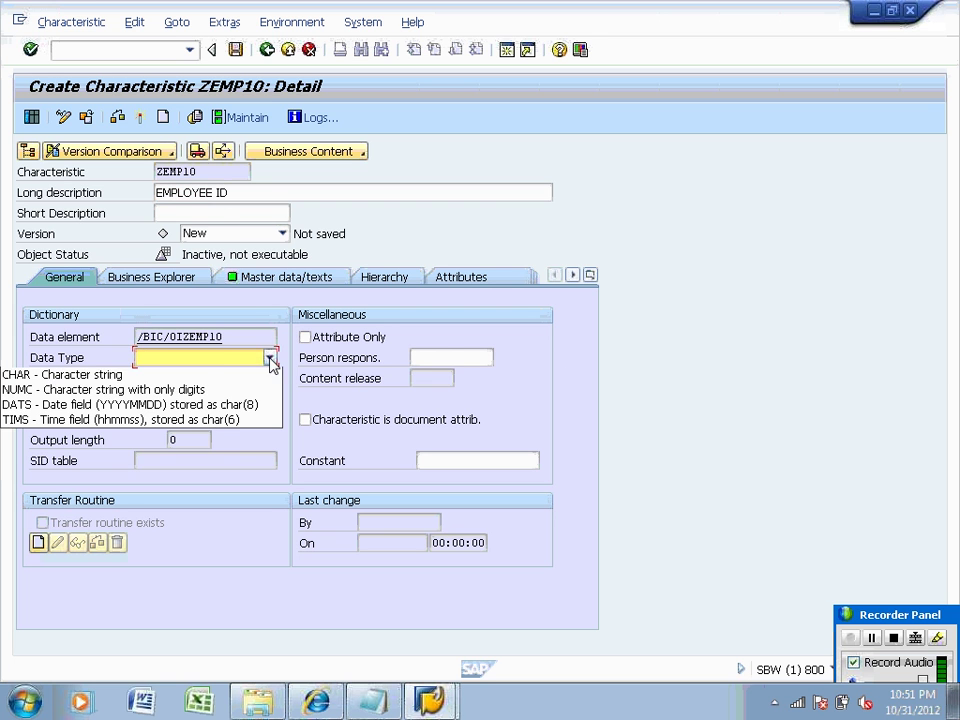
click(137, 374)
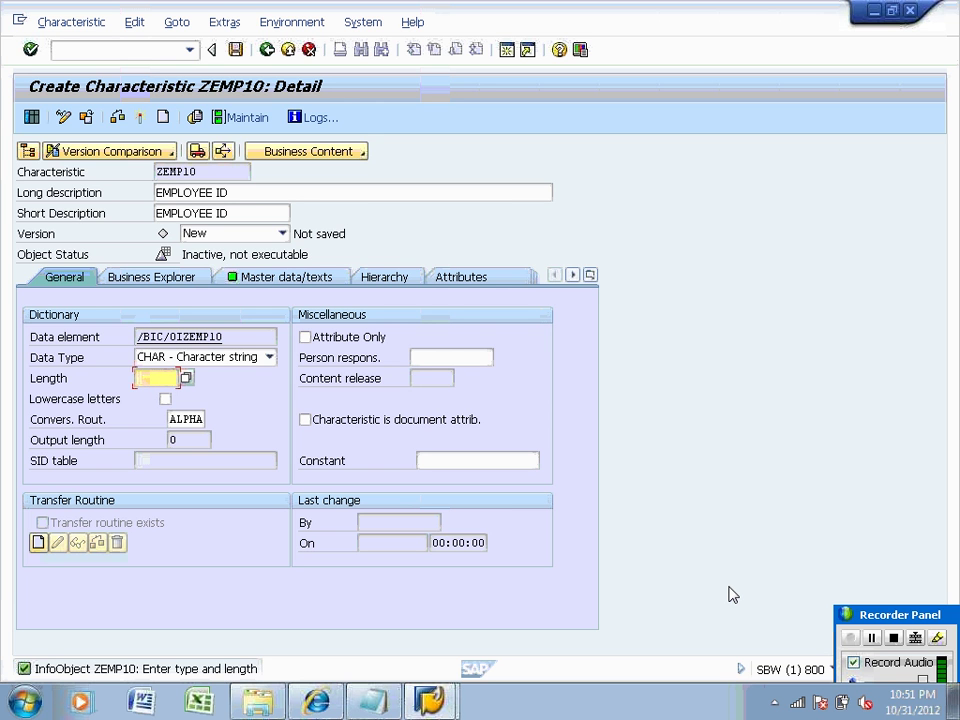
text(5)
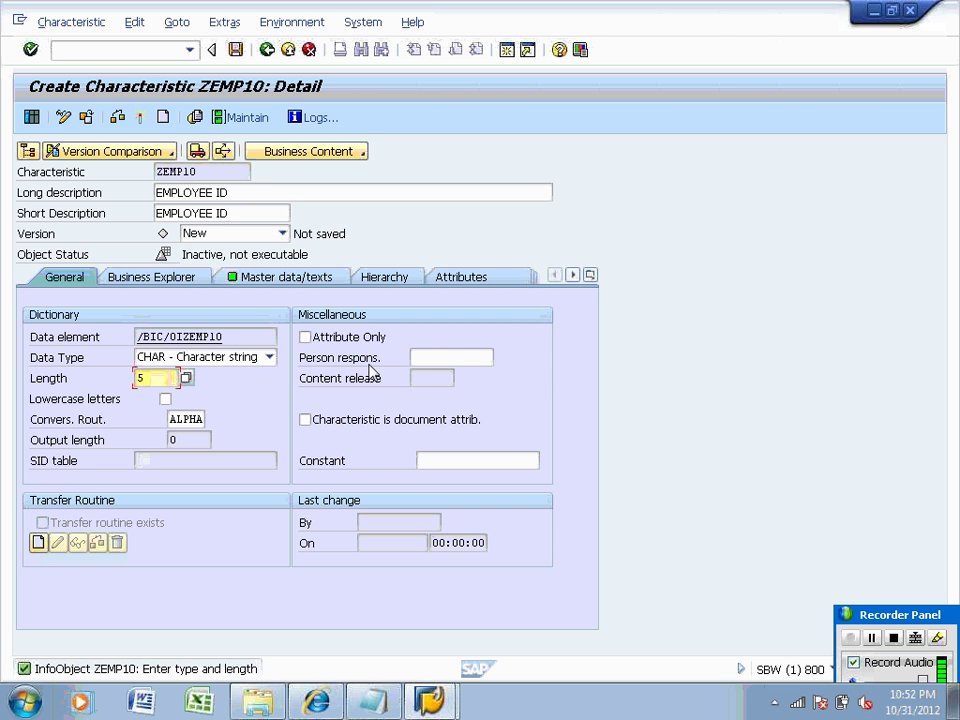
Turn off language-dependent texts in the master data/texts settings of ZEMP10 and activate the characteristic.
click(310, 281)
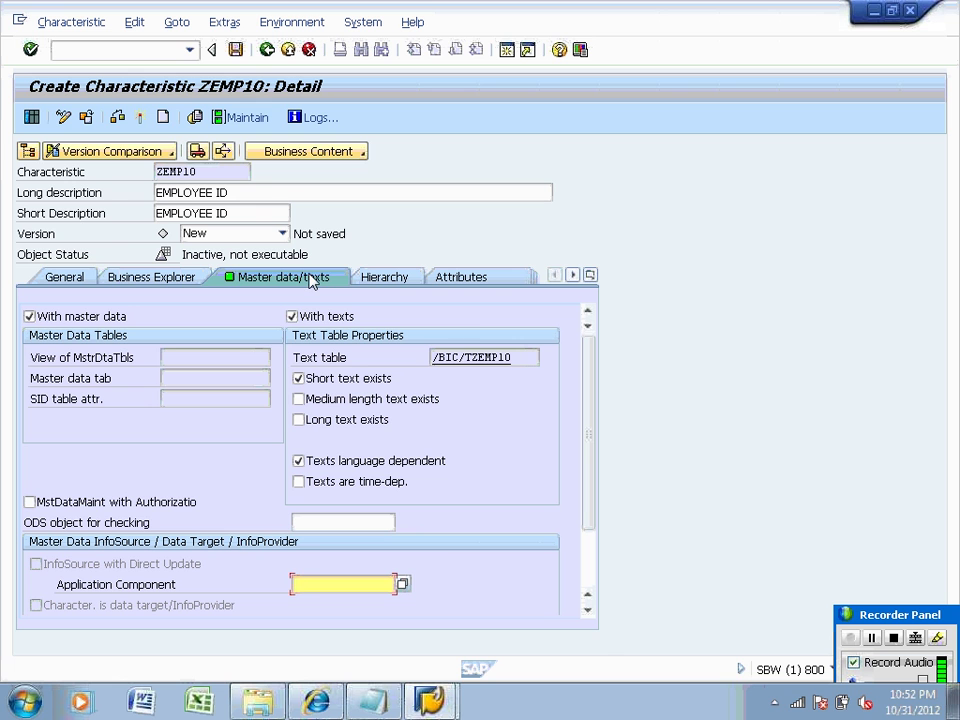
click(300, 463)
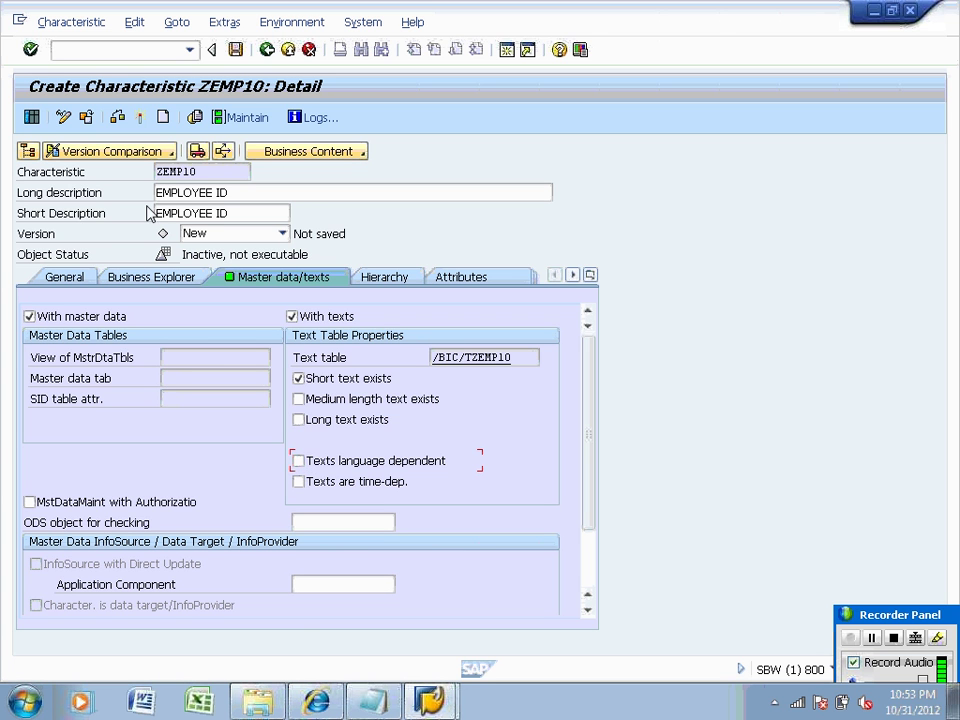
click(508, 357)
drag(508, 357, 430, 362)
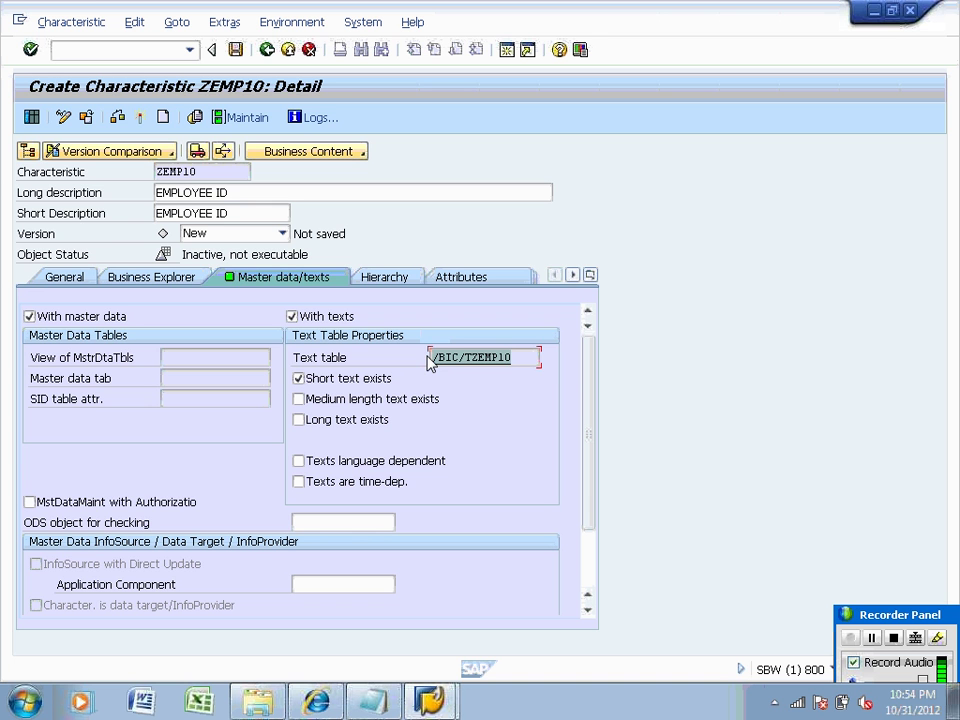
click(141, 117)
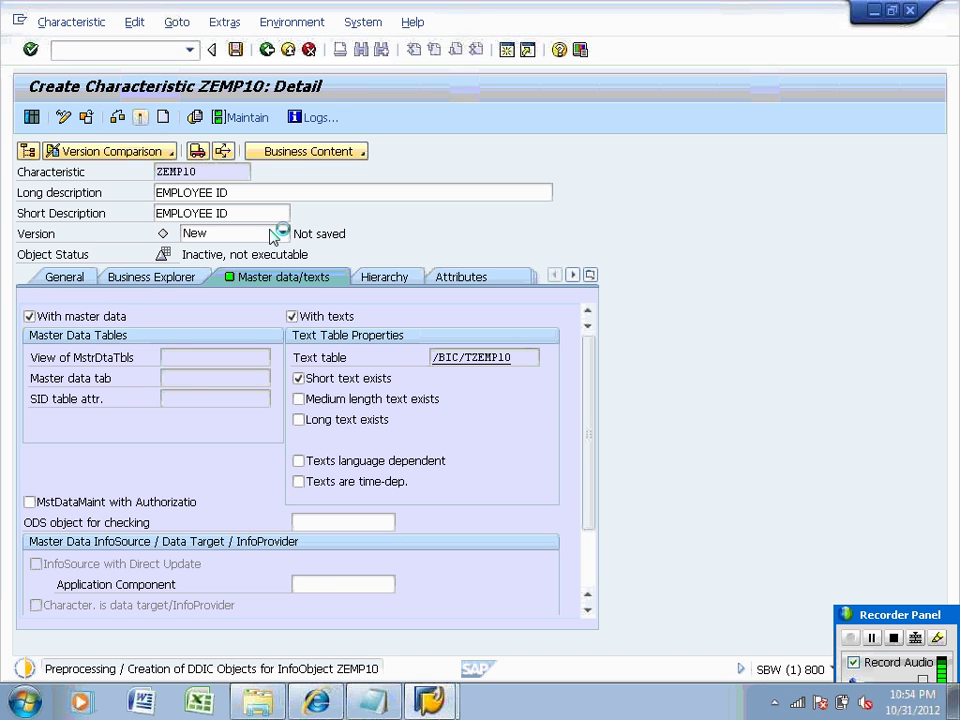
Switch to Notepad and add "RC - IOC - Create io - give technical name description -" under heading 3.2, followed by a blank line.
click(372, 700)
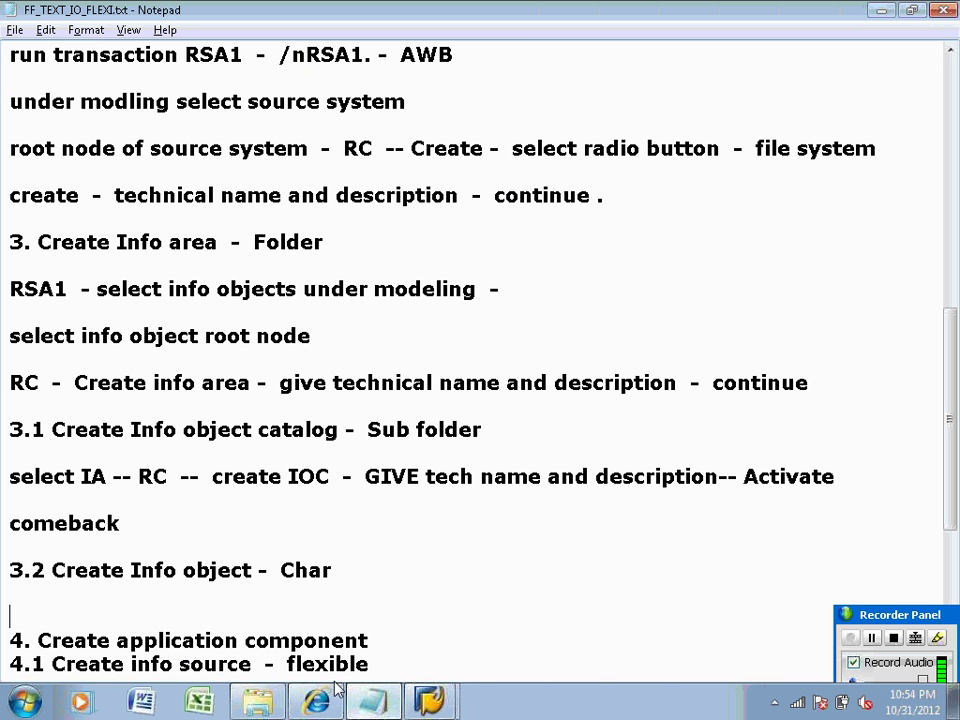
click(215, 612)
text(RC  -  IO)
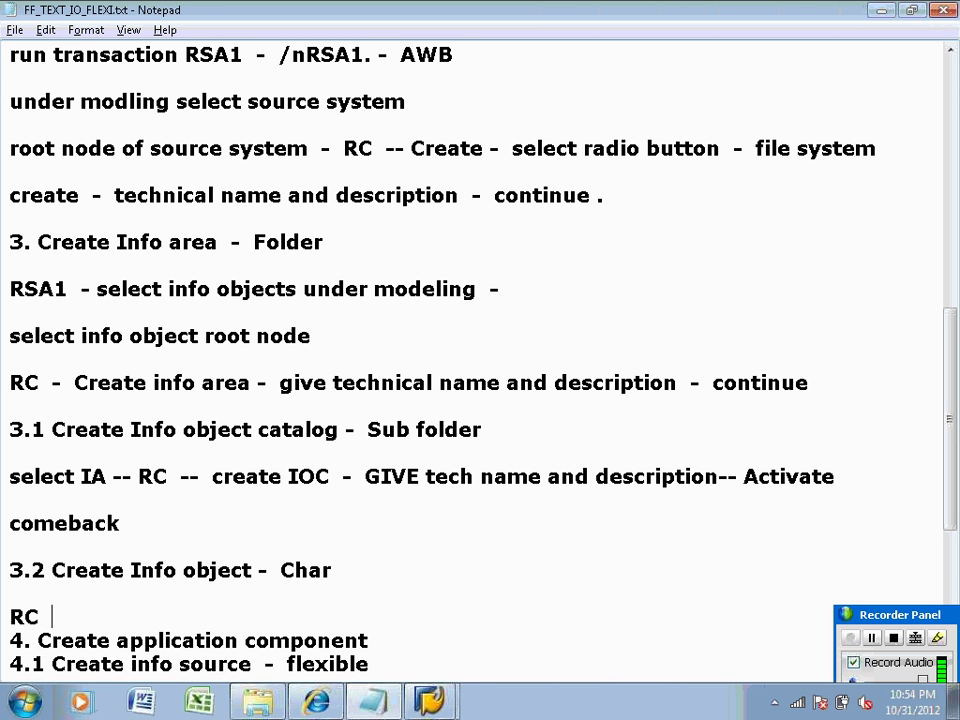
text(C  )
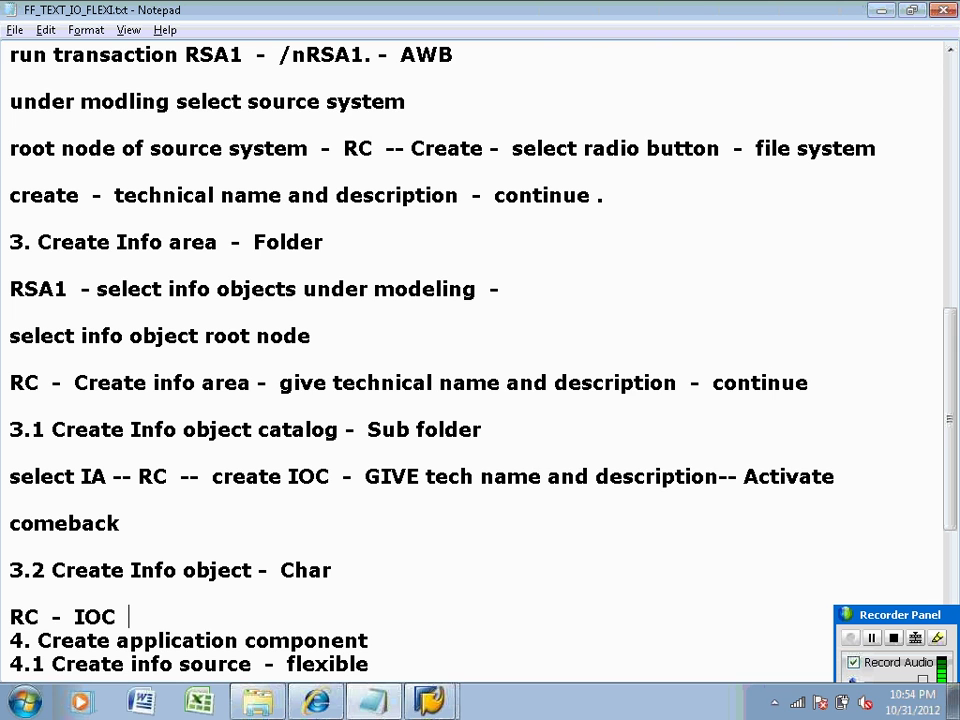
text(-  CREAT)
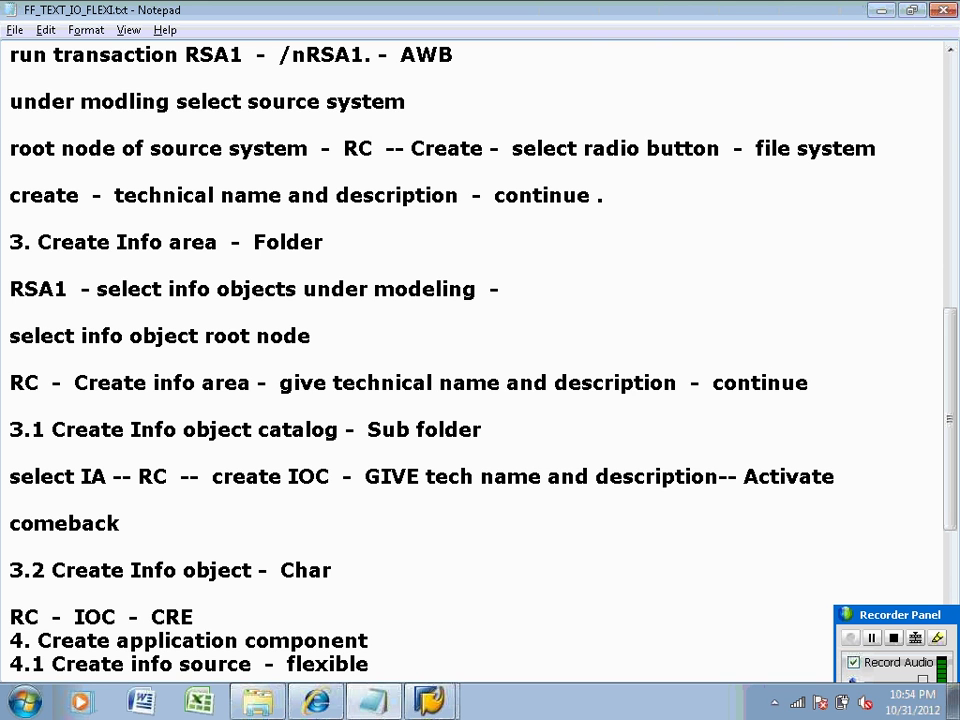
key(BackSpace)
key(BackSpace)
key(BackSpace)
key(BackSpace)
text(reate)
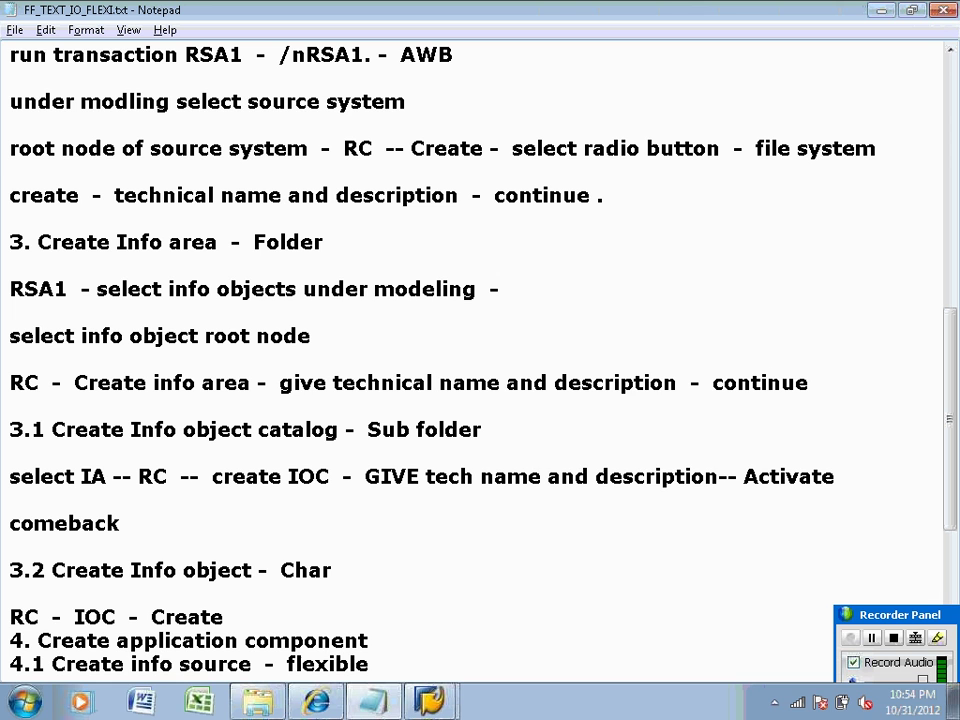
text( io  -  give t)
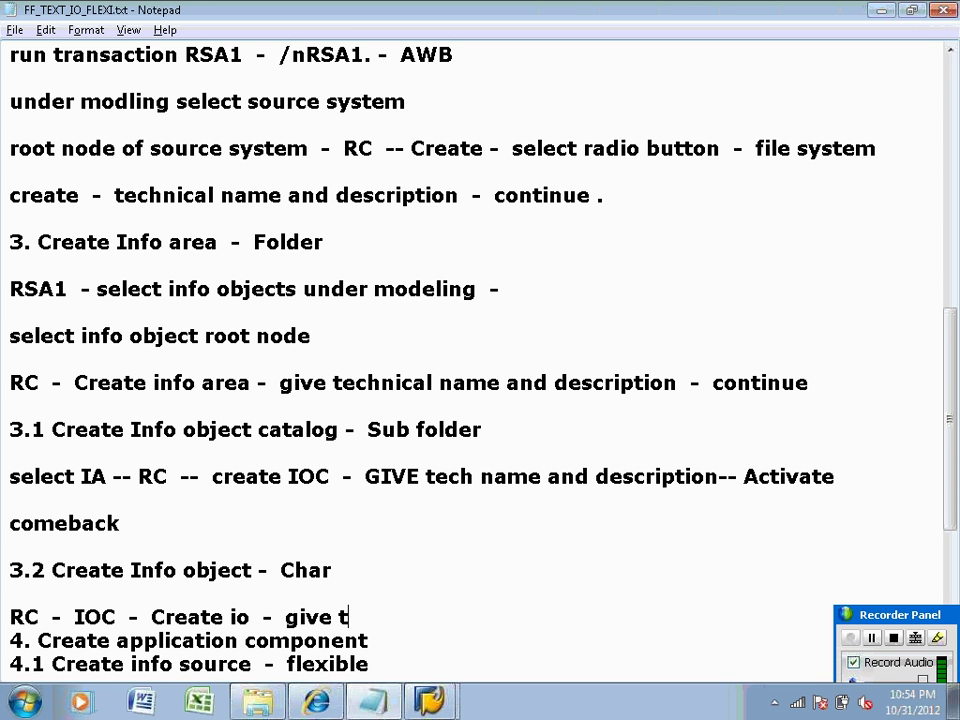
text(echnical n)
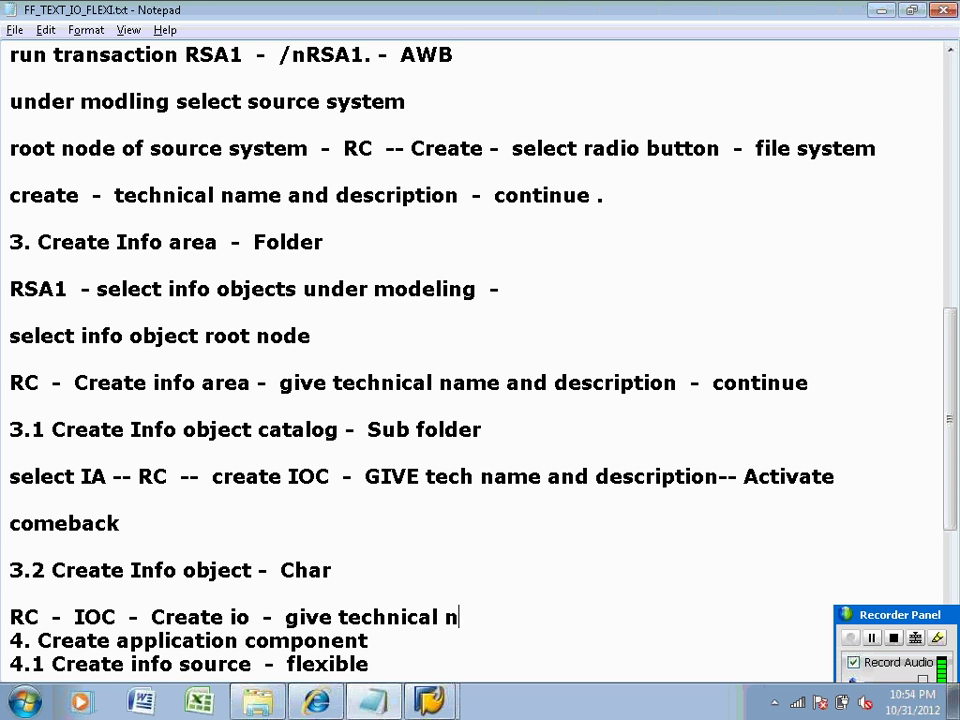
text(ame desc)
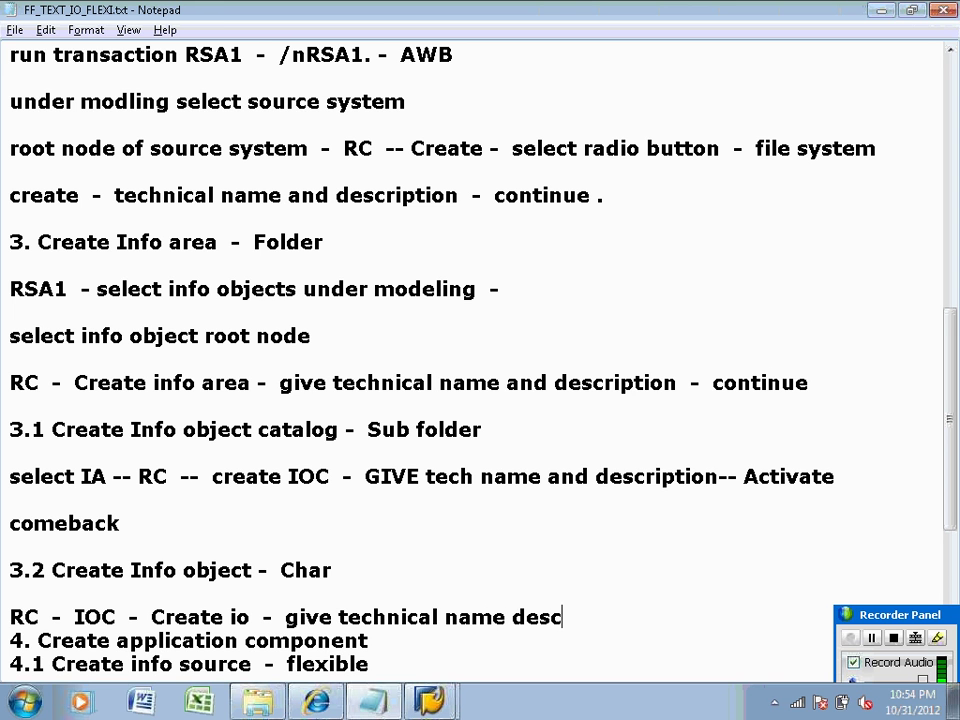
text(ripti)
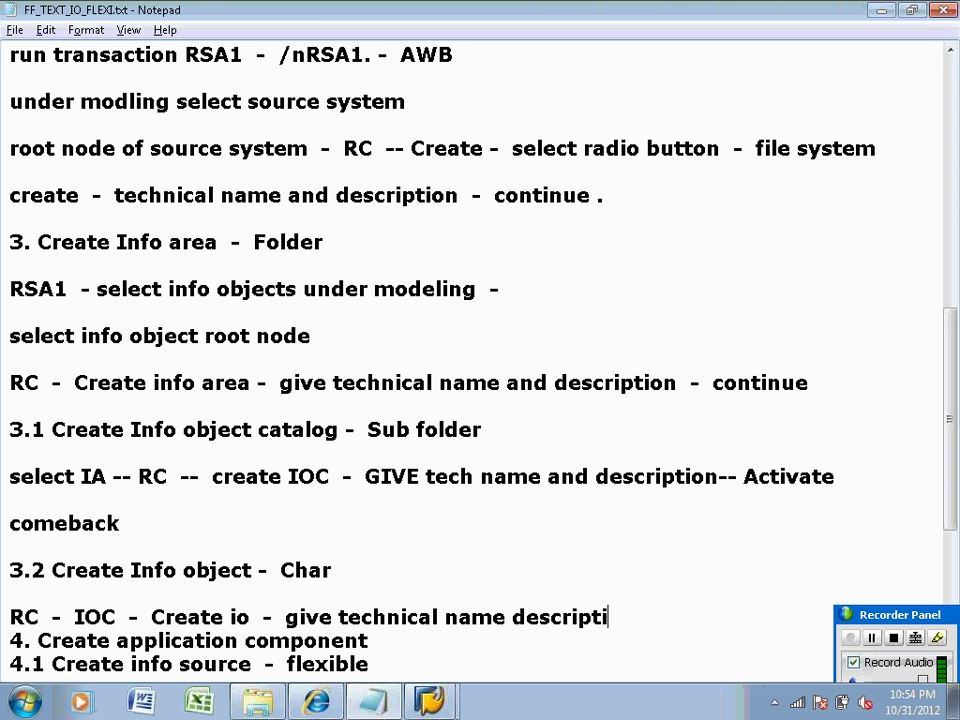
text(on -)
key(Return)
key(Return)
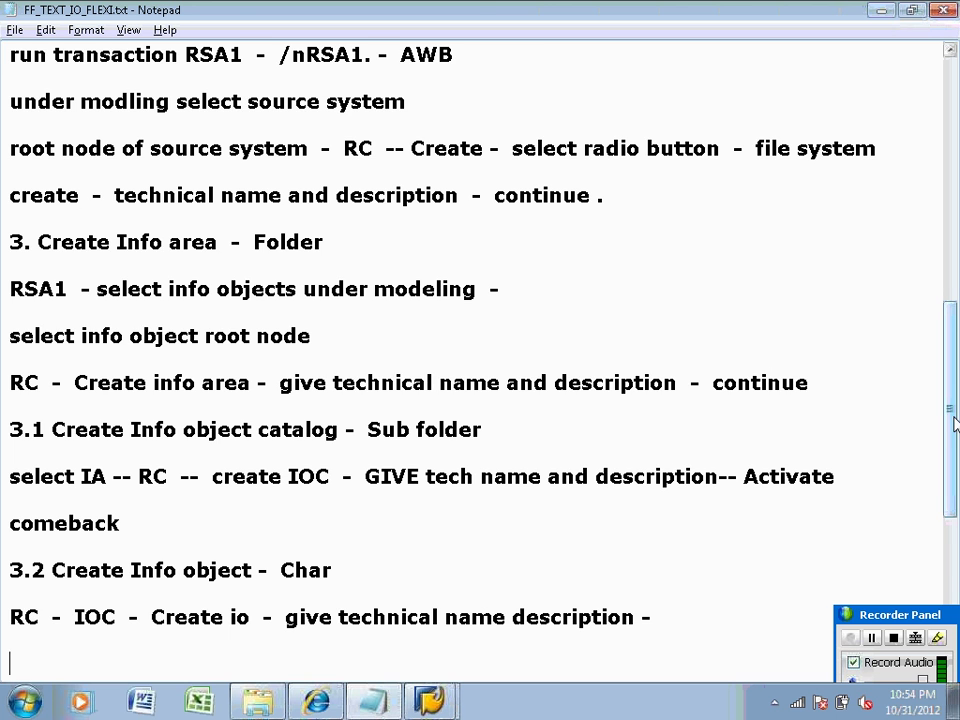
Add the line "Give data type - Char" to the 3.2 notes, followed by a blank line.
drag(953, 424, 954, 489)
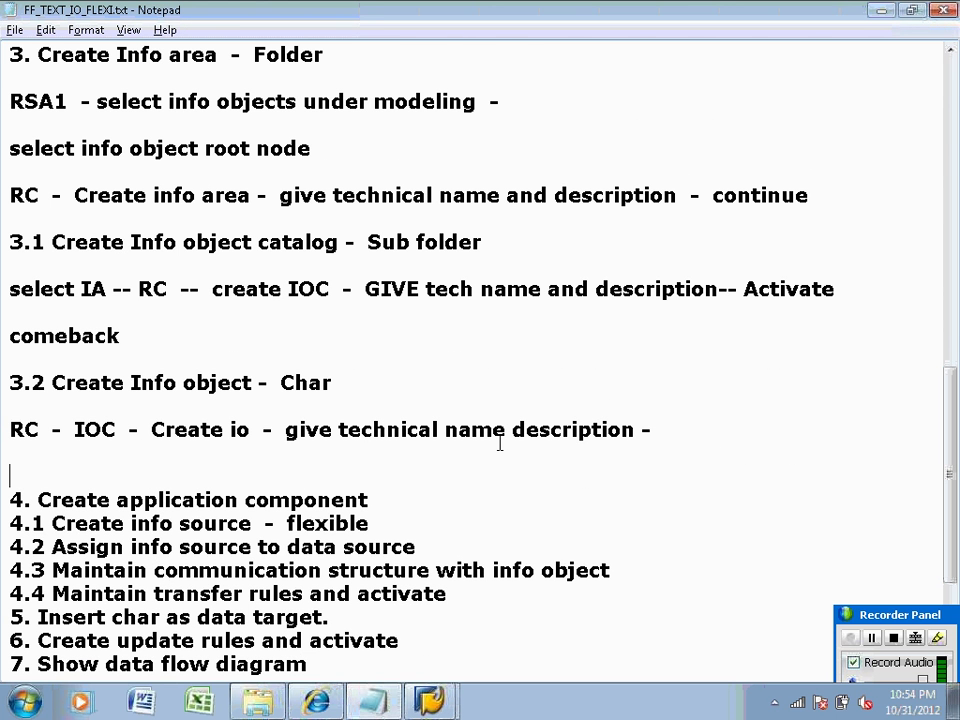
text(Giv)
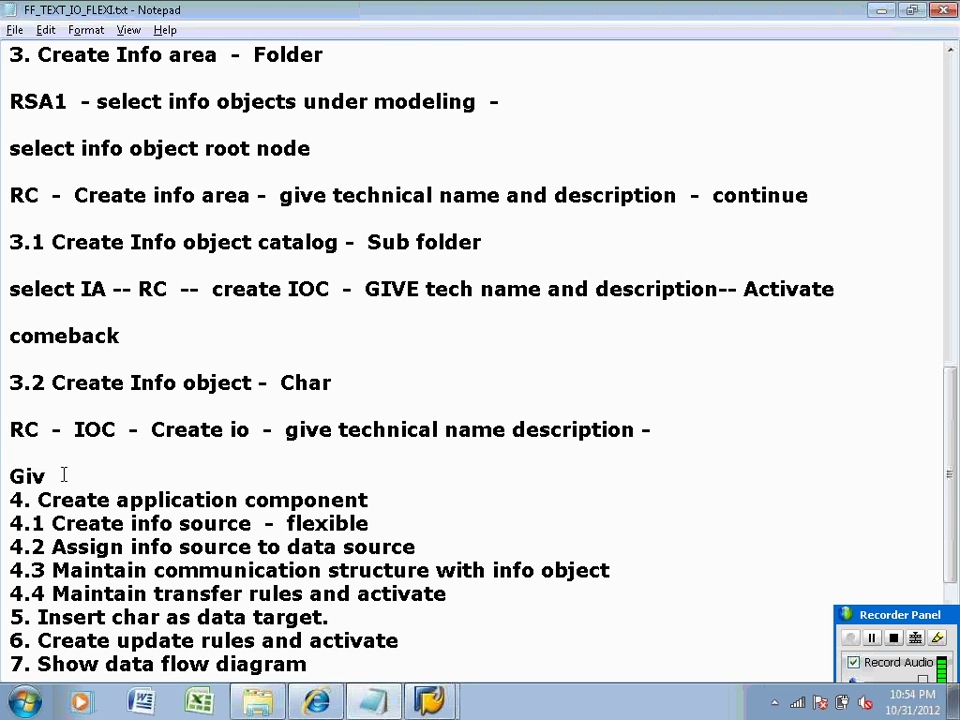
text(e data type  -)
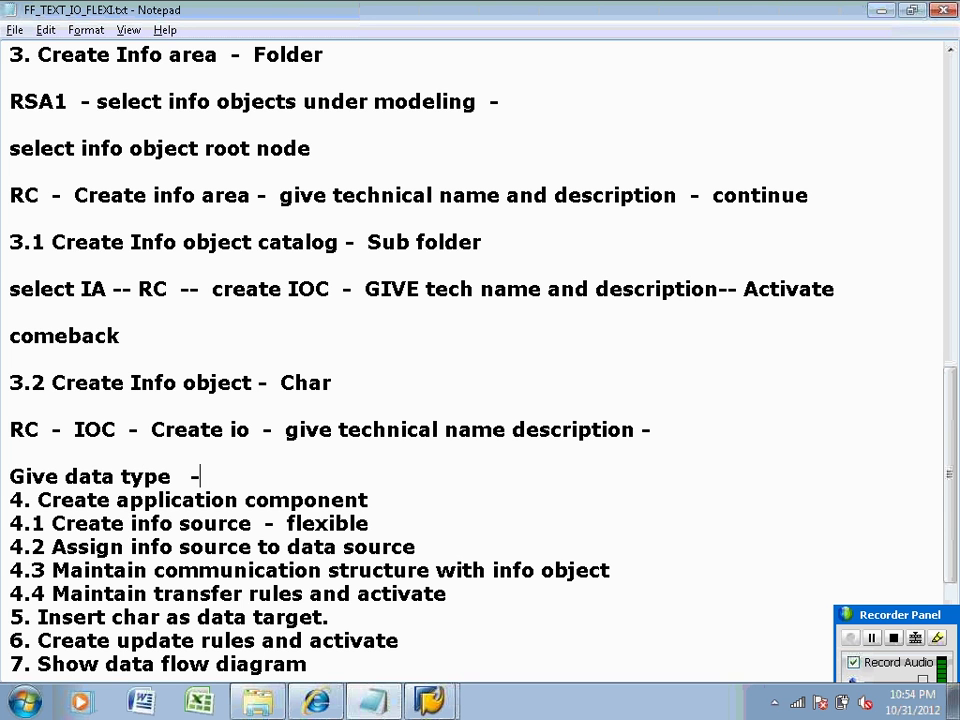
text( Char)
key(Return)
key(Return)
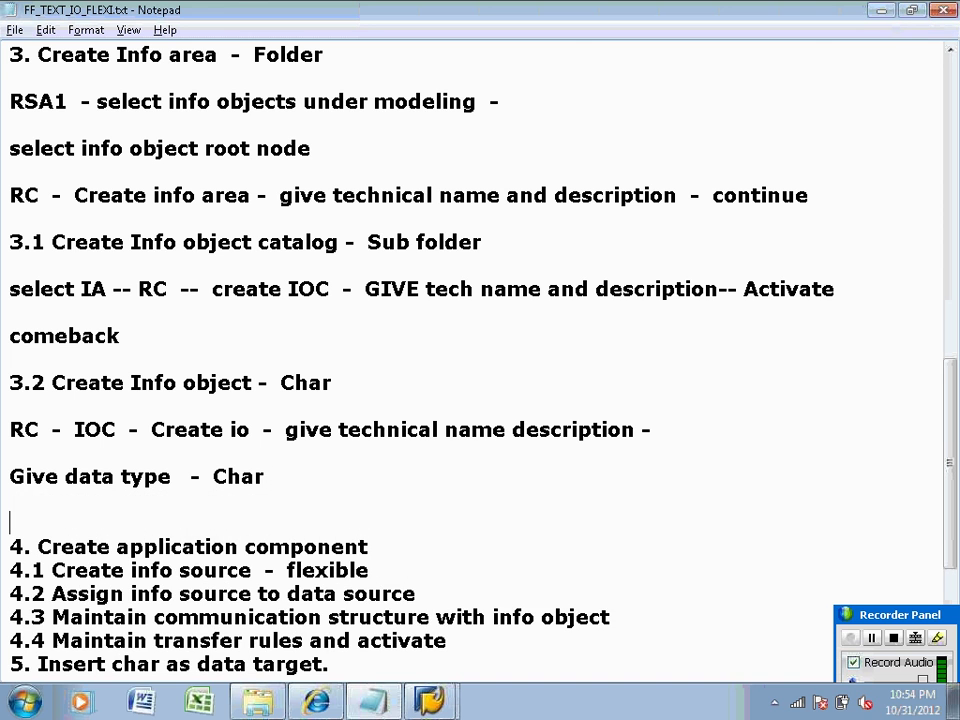
Add the line "Give length - 5" below the data type note, followed by a blank line.
text(Give le)
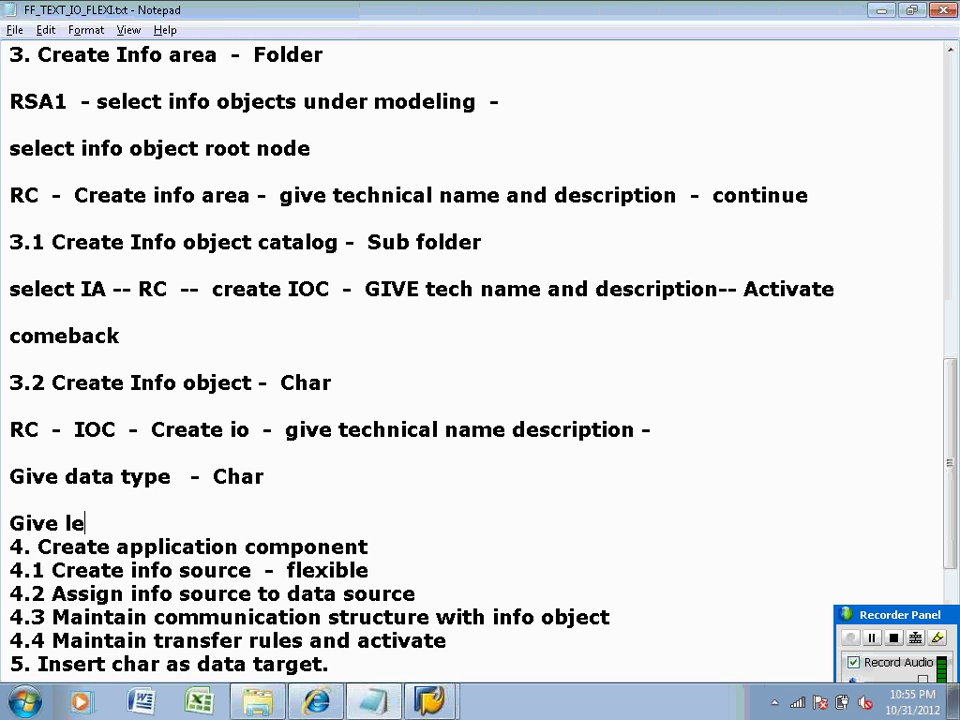
text(ngth)
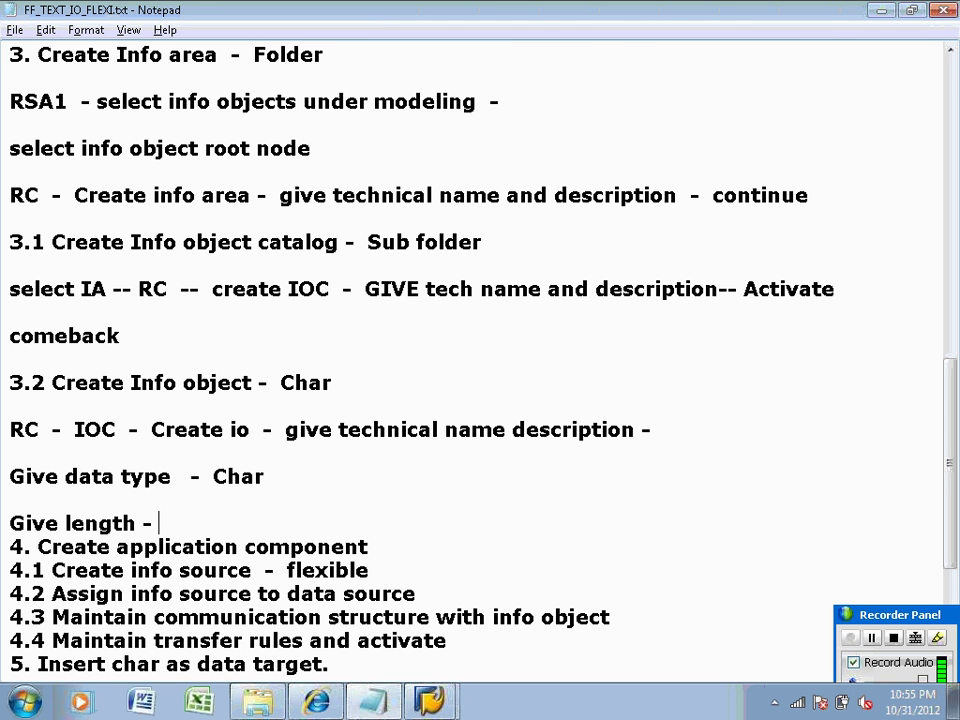
text( -  5)
key(Return)
key(Return)
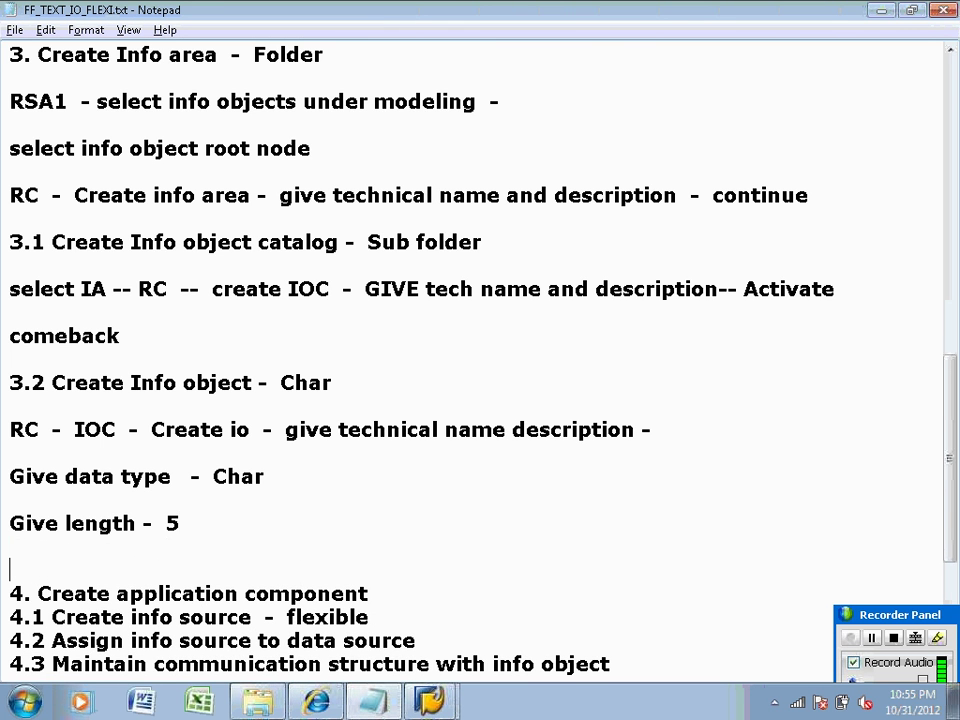
Add the line "Slect master data/text tab" below the length note.
text(Sle)
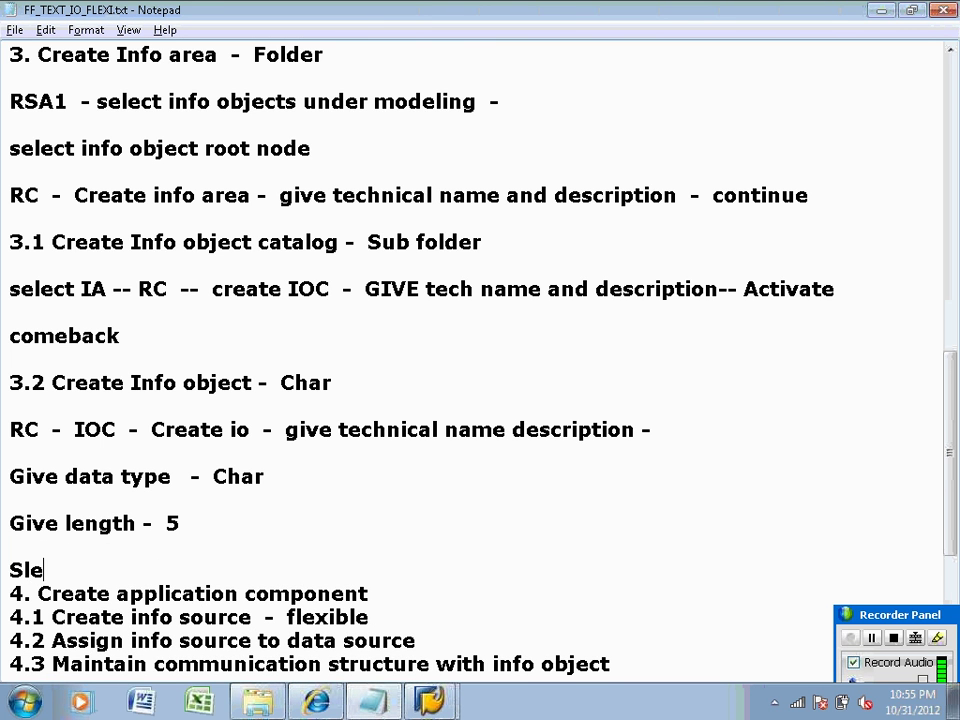
text(ct master)
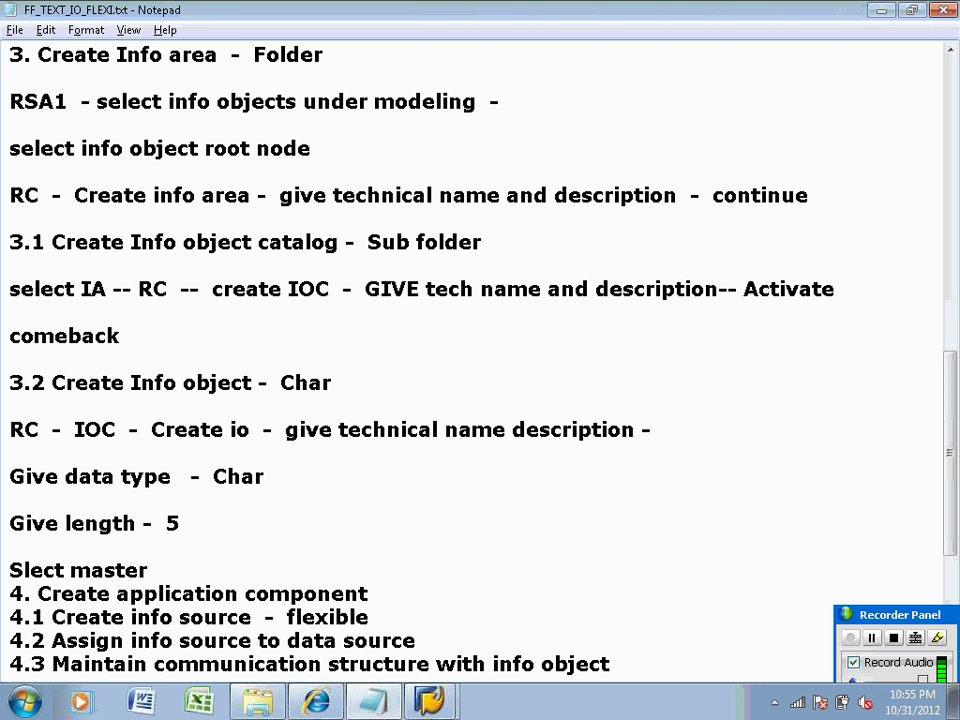
text( data)
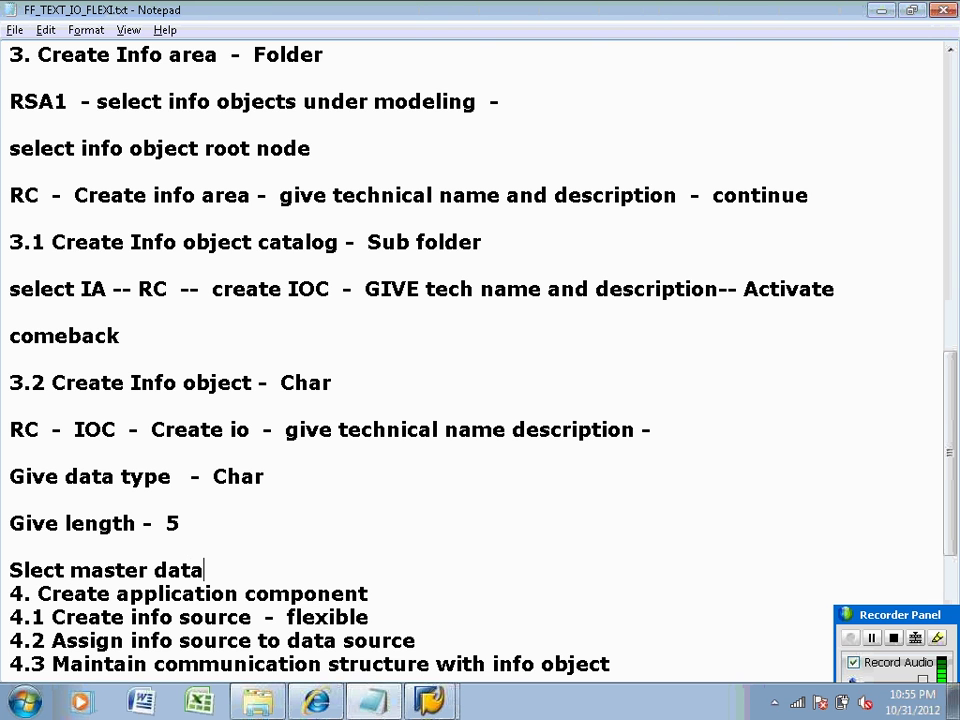
text(/tecx)
key(BackSpace)
key(BackSpace)
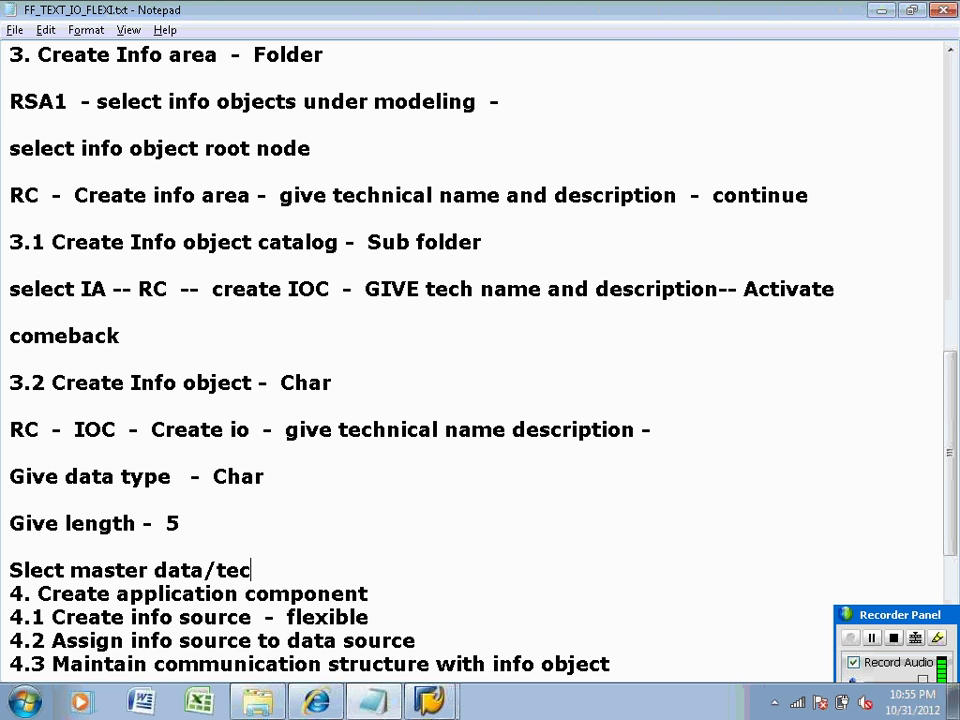
text(xt tab)
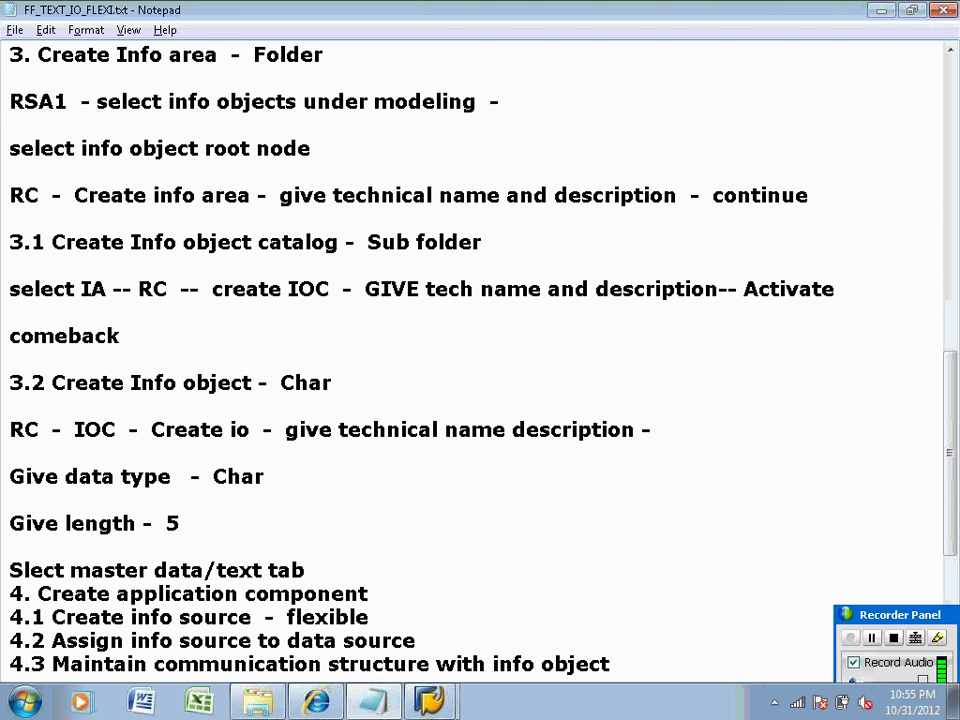
Add the line "unchek text language dependent -- Activate" below the master data/text tab note, separated by blank lines.
key(Return)
key(Return)
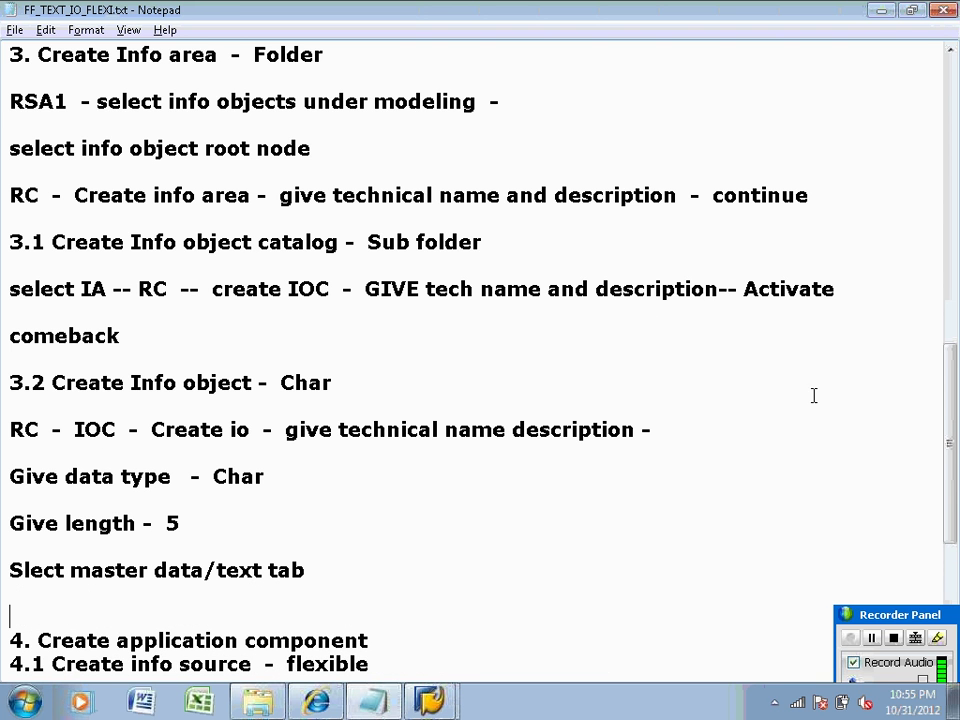
scroll(952, 470, down, 1)
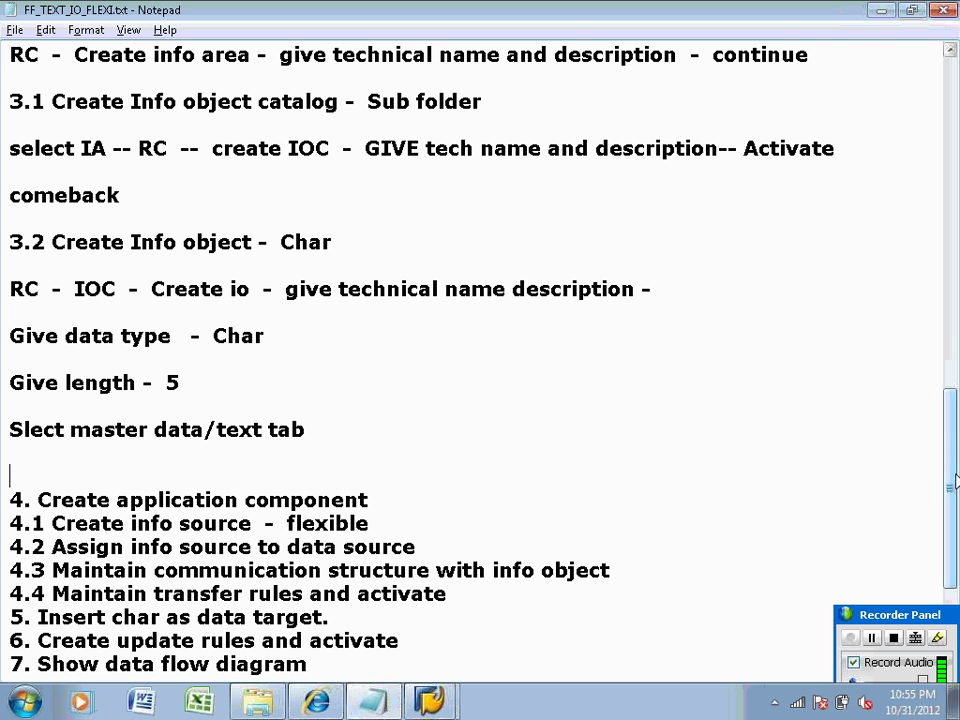
text(unchekc)
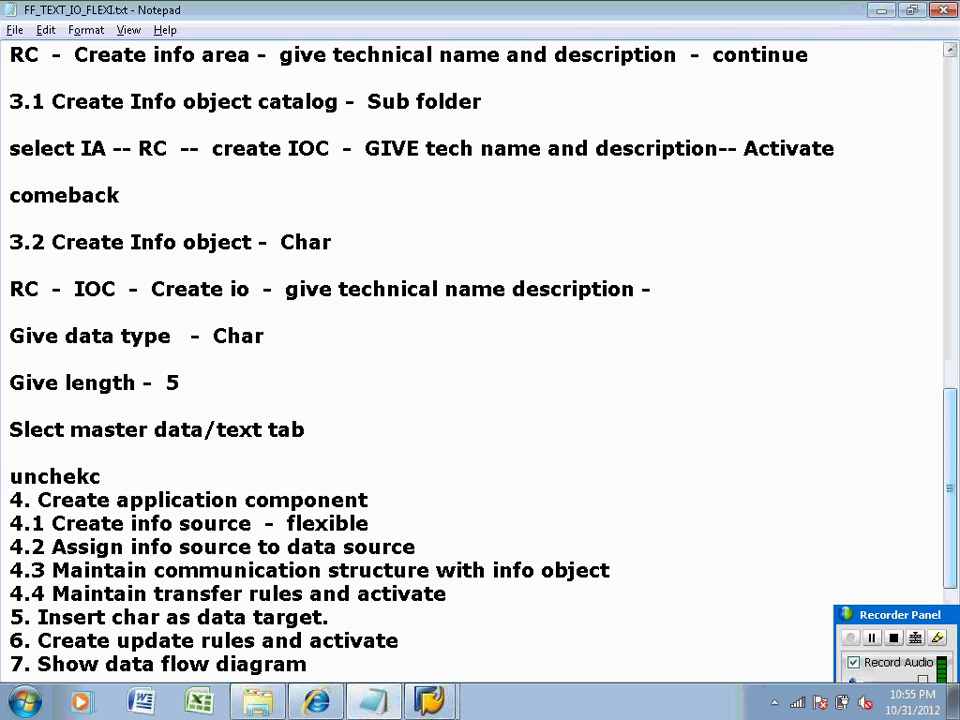
key(BackSpace)
text(text la)
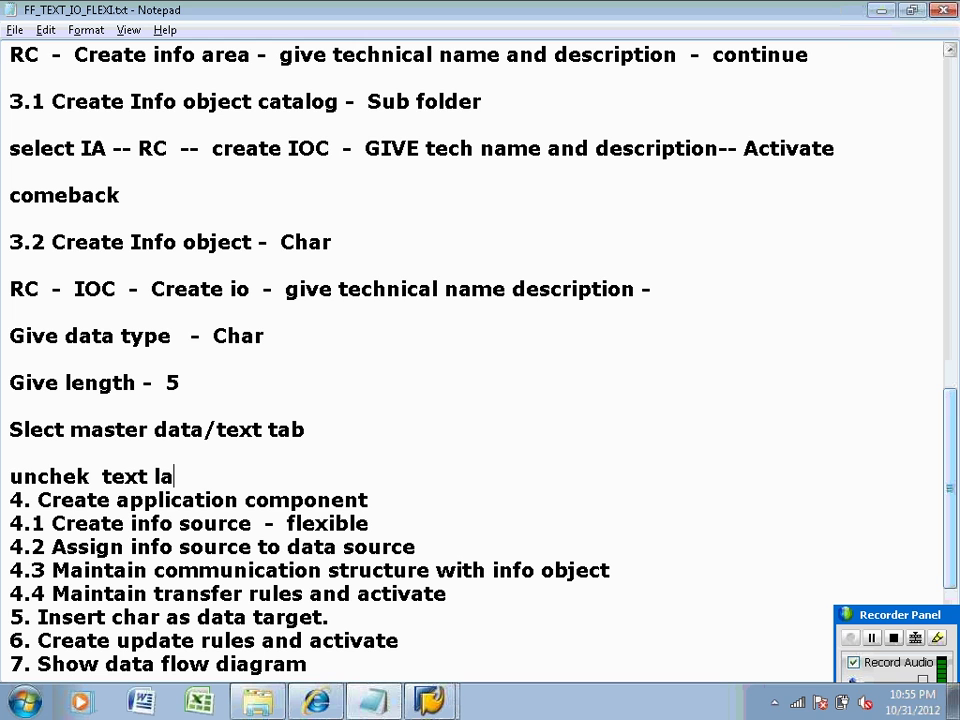
text(nguage depent)
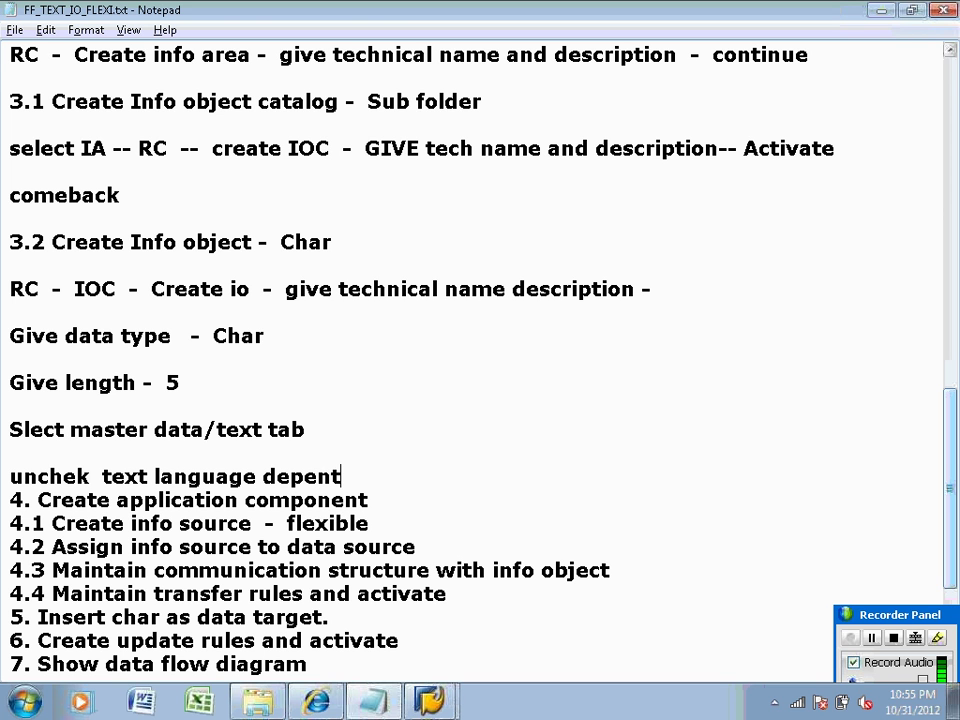
key(BackSpace)
text(dent)
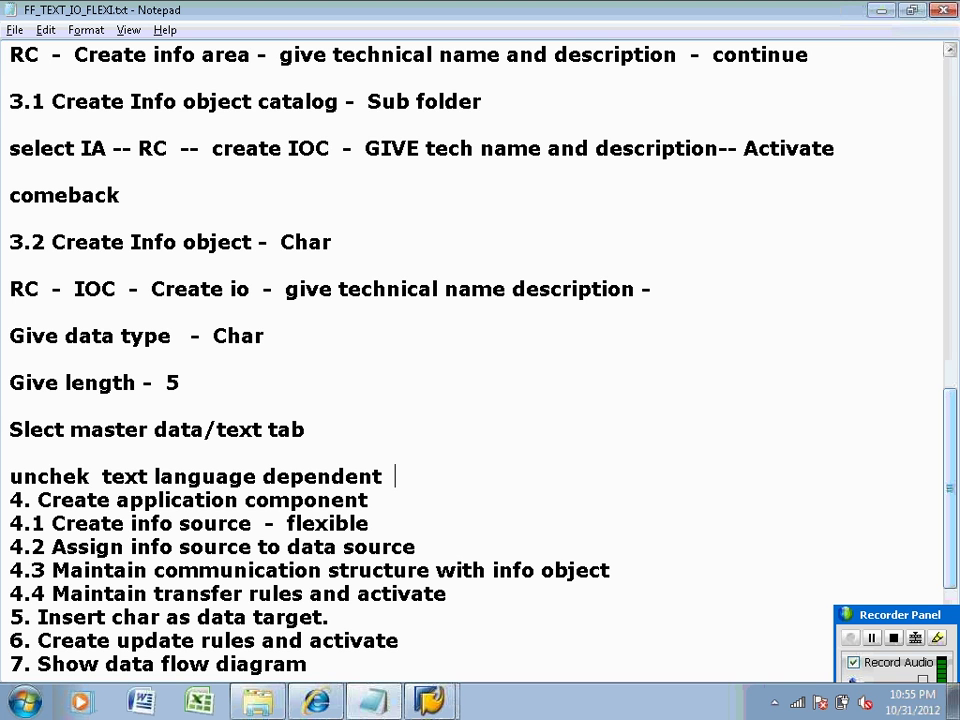
text(  --  Activate)
key(Return)
key(Return)
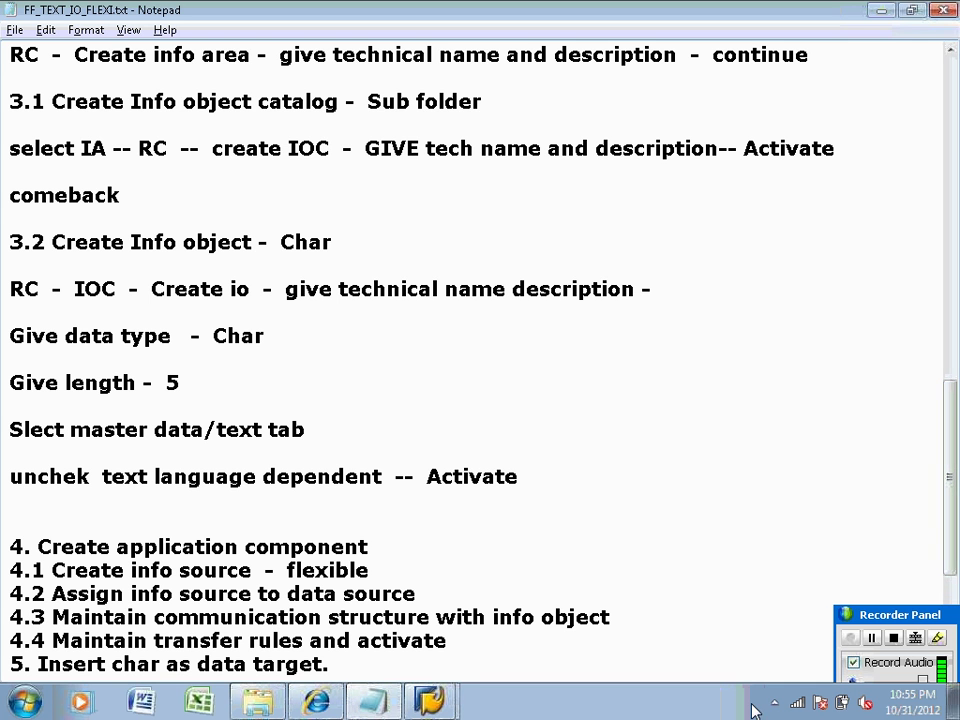
Switch to SAP and display the definition of text table /BIC/TZEMP10 from characteristic ZEMP10 to examine its fields.
click(449, 709)
click(420, 659)
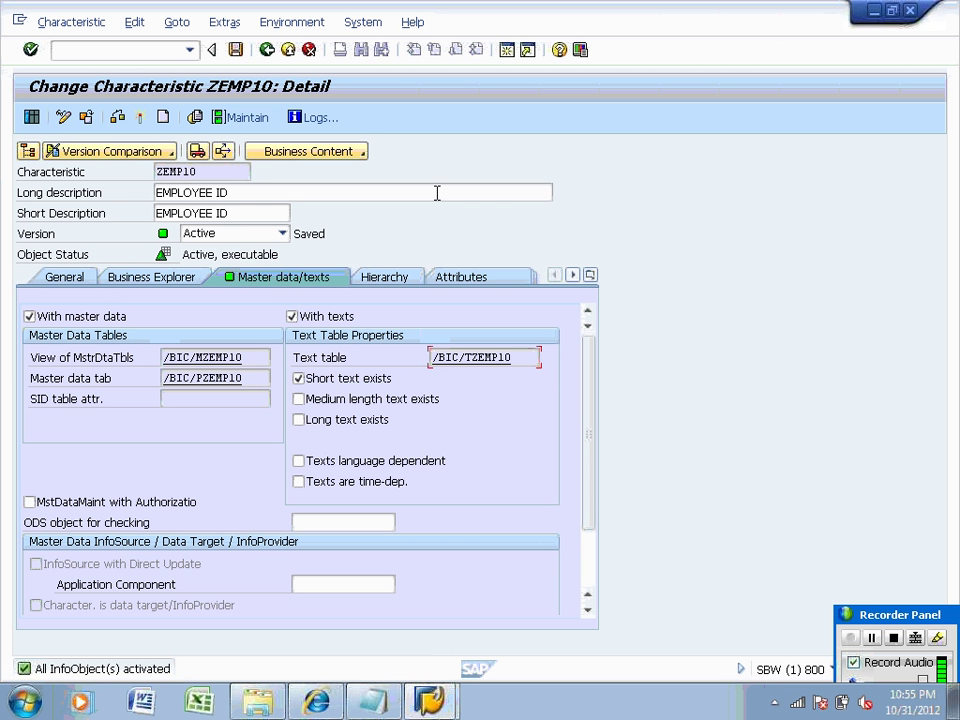
click(464, 354)
double_click(464, 354)
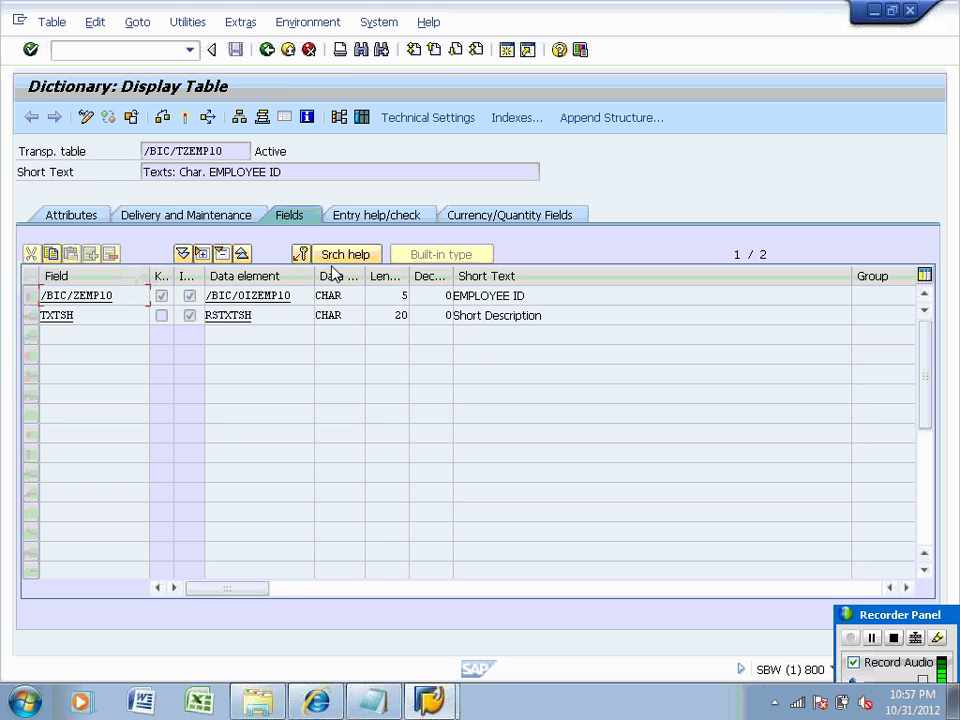
Return to the Administrator Workbench info object tree and select EMPLOYEE ID under catalog IOC_1030_CHAR.
click(266, 52)
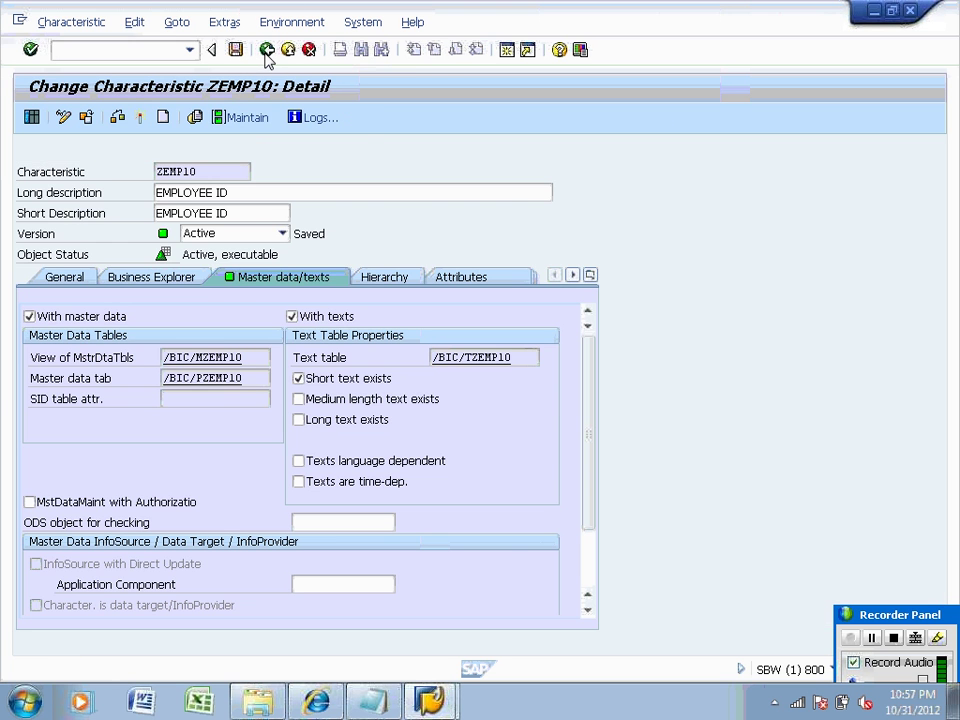
click(266, 50)
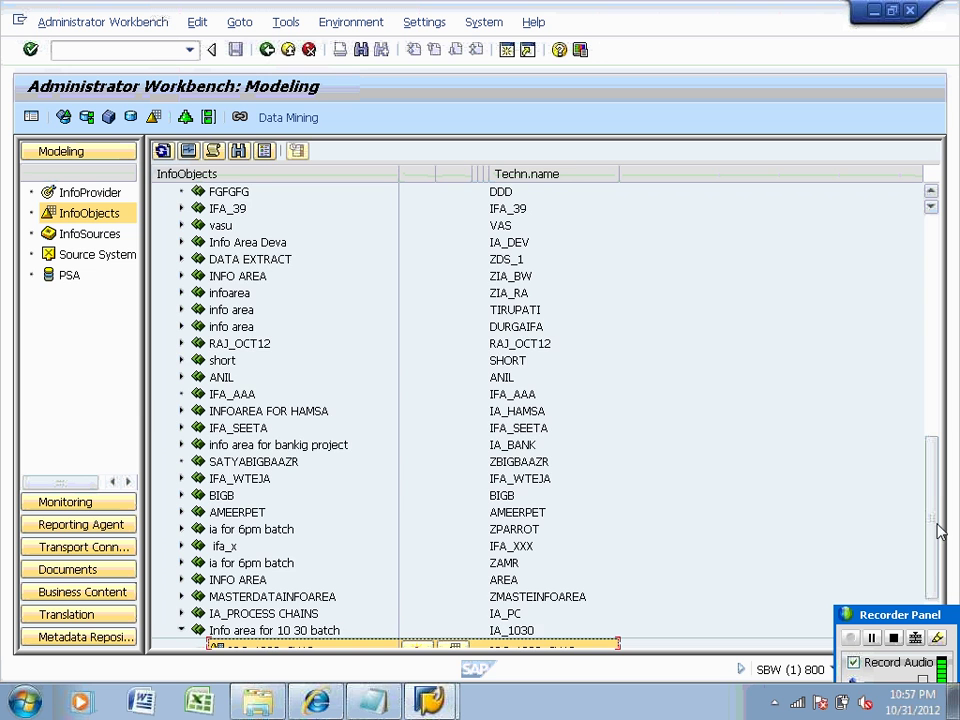
drag(933, 506, 933, 541)
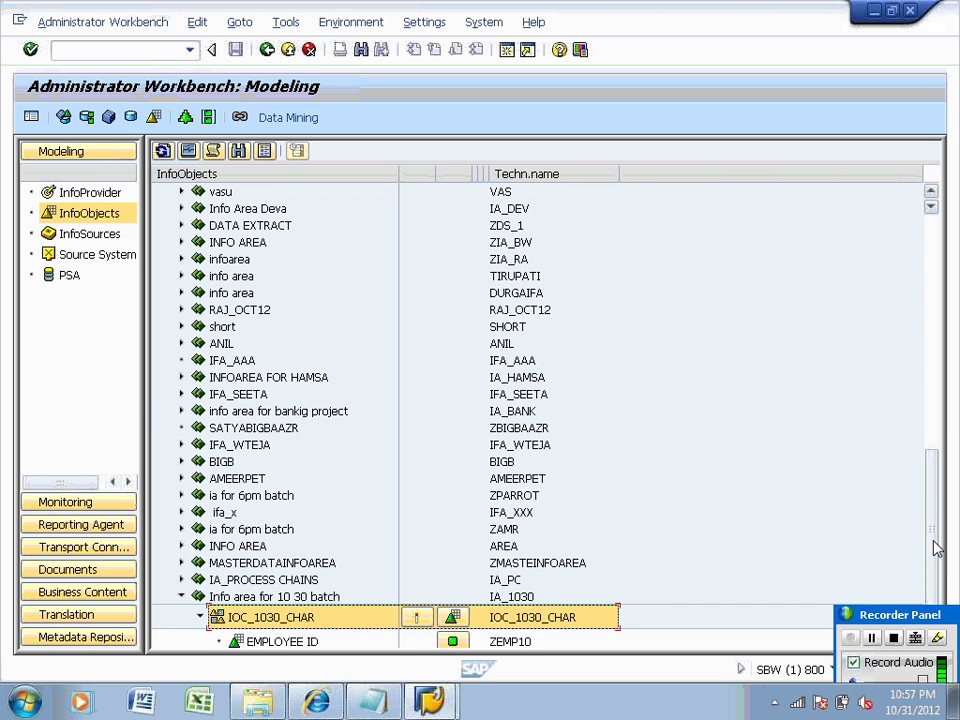
click(300, 641)
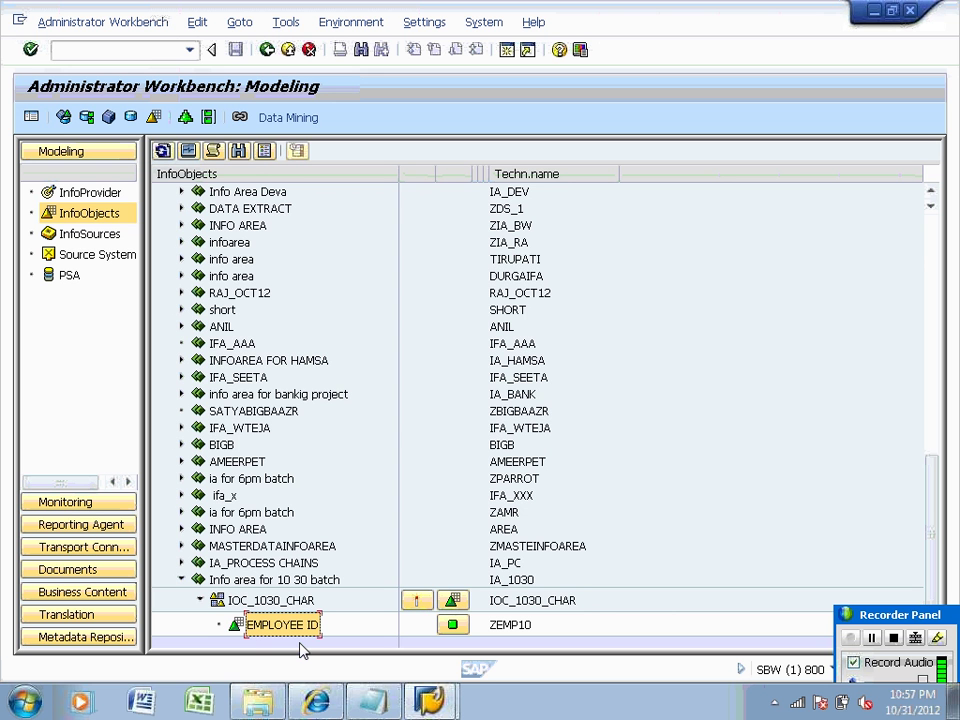
Switch to Notepad, add a blank line below heading 4 and extend the heading with "- Folder".
click(396, 704)
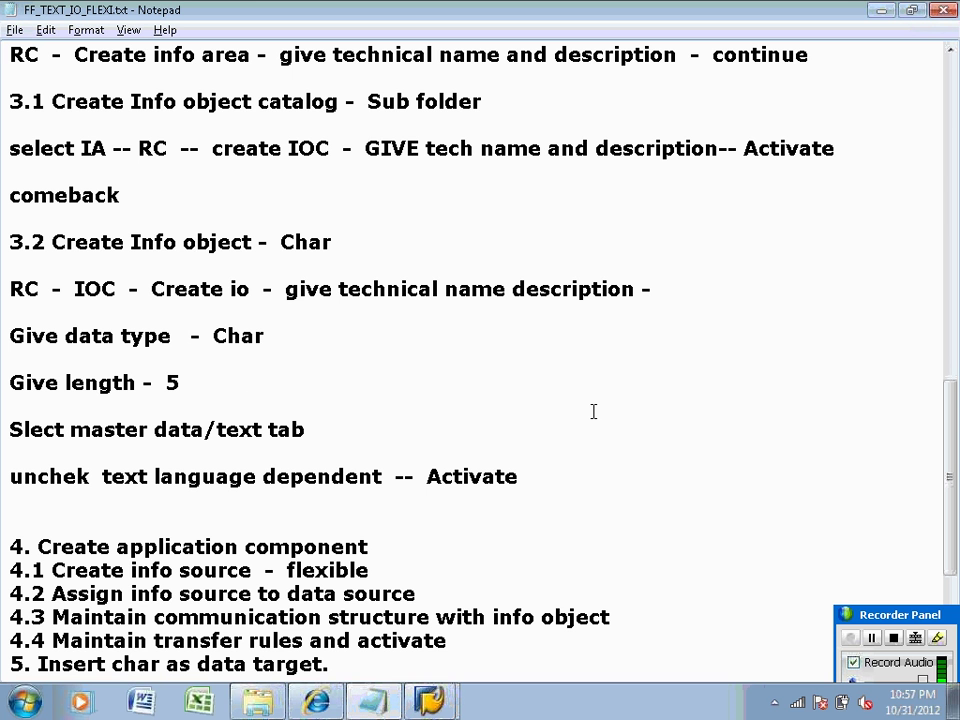
scroll(943, 445, down, 1)
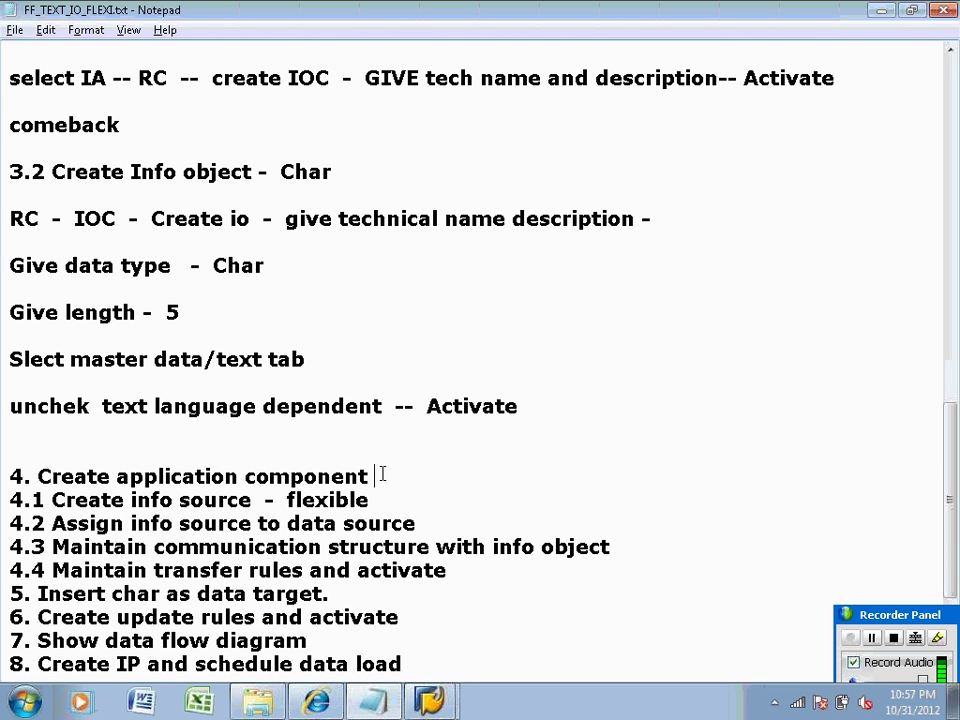
key(Return)
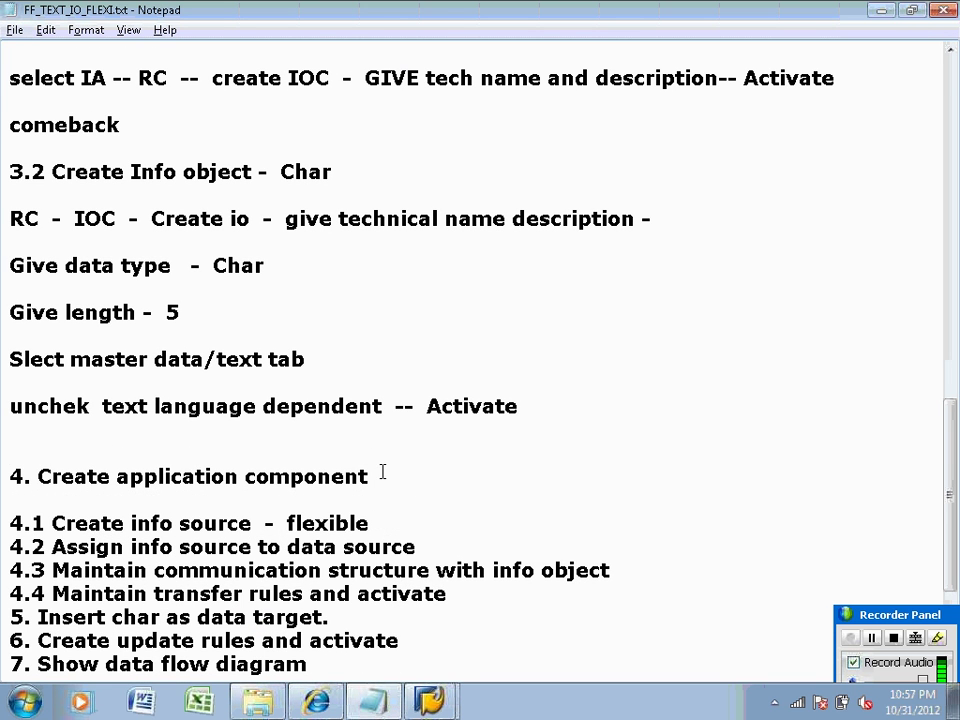
text(-)
text(Folder)
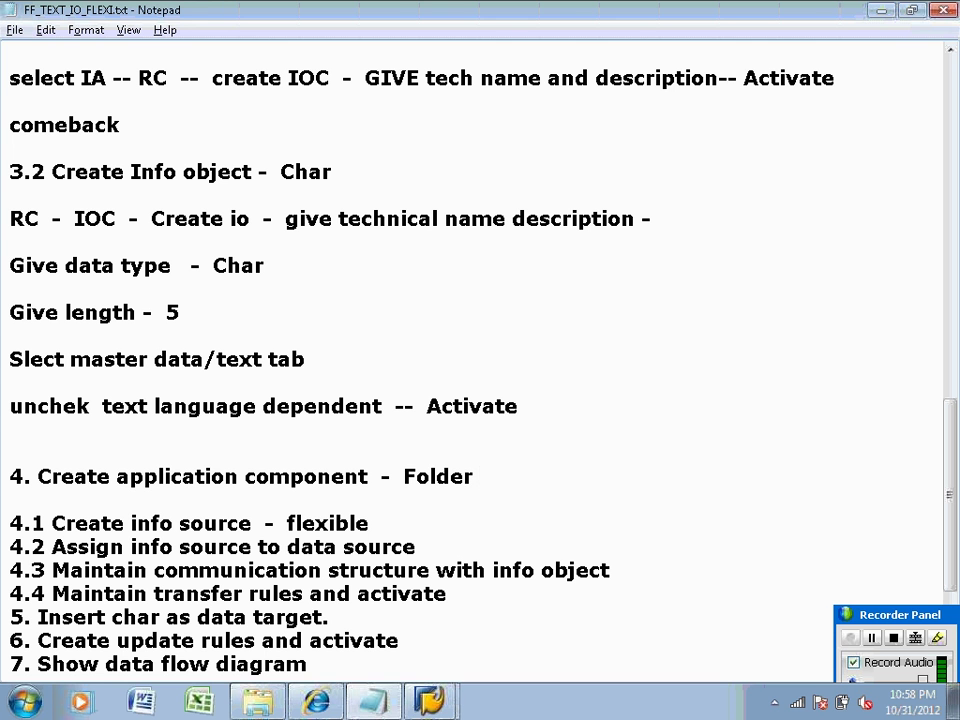
Switch to the SAP Administrator Workbench and display the InfoSources under Modeling.
click(432, 703)
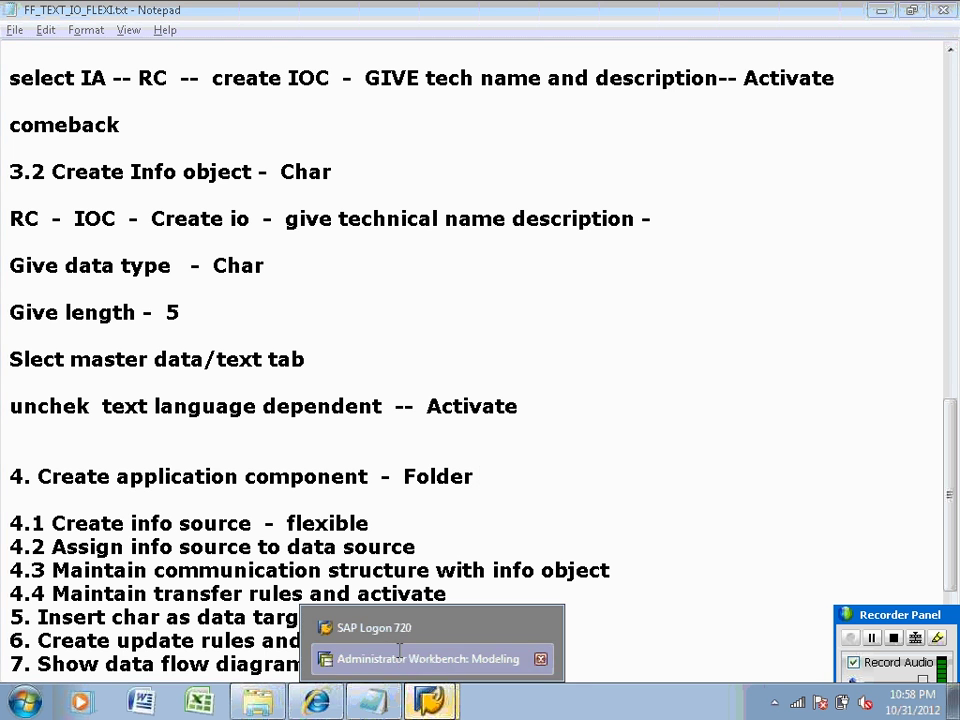
click(399, 662)
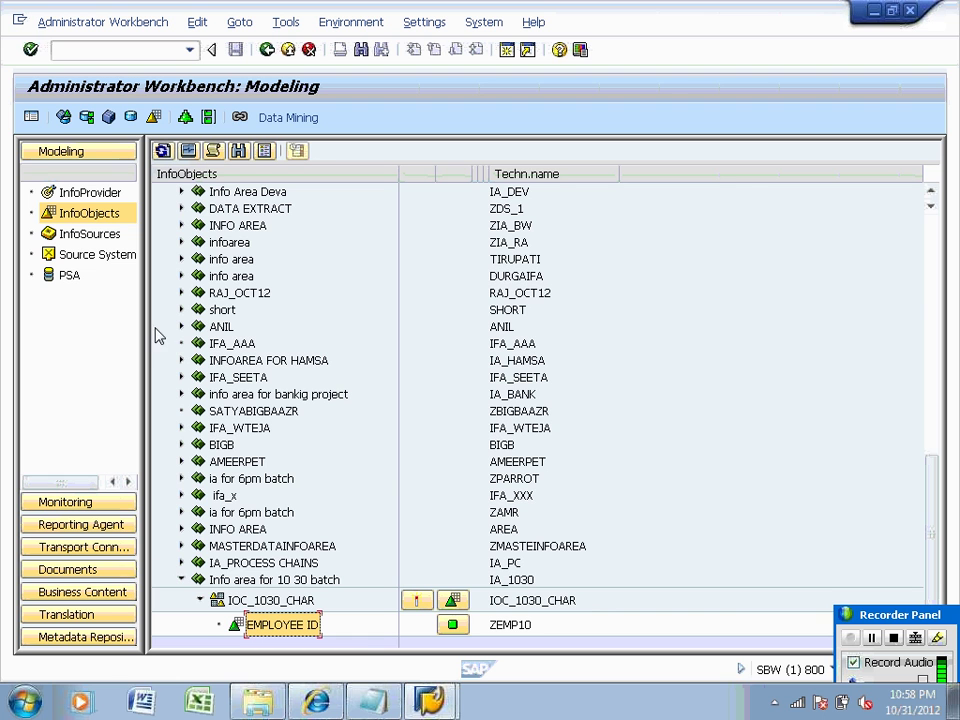
click(109, 238)
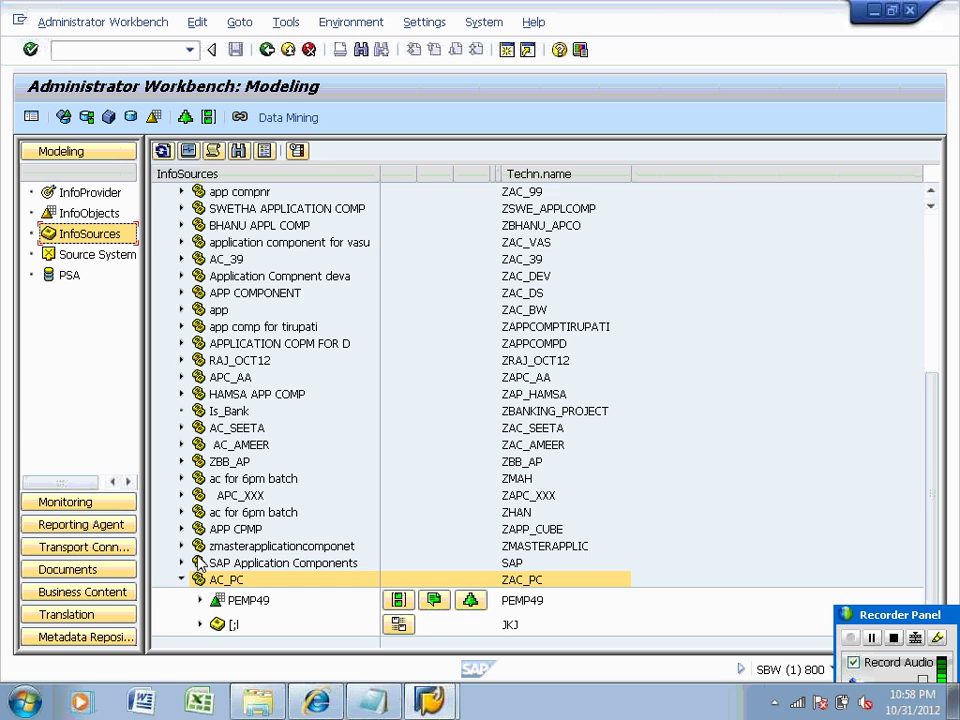
Collapse the AC_PC application component and the InfoSources root node.
click(181, 579)
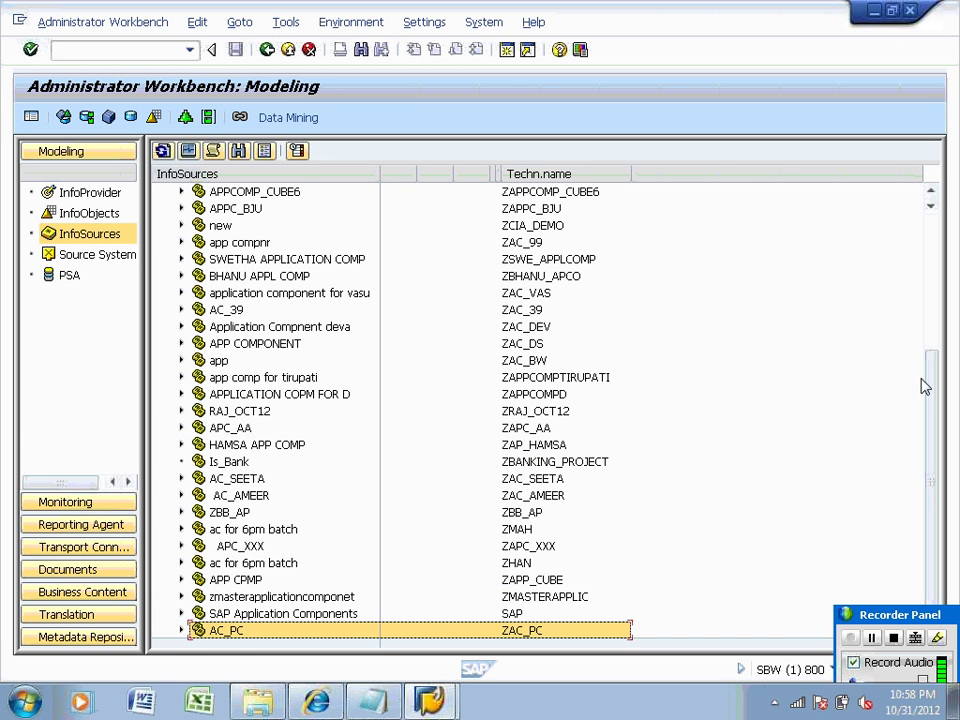
drag(931, 418, 932, 236)
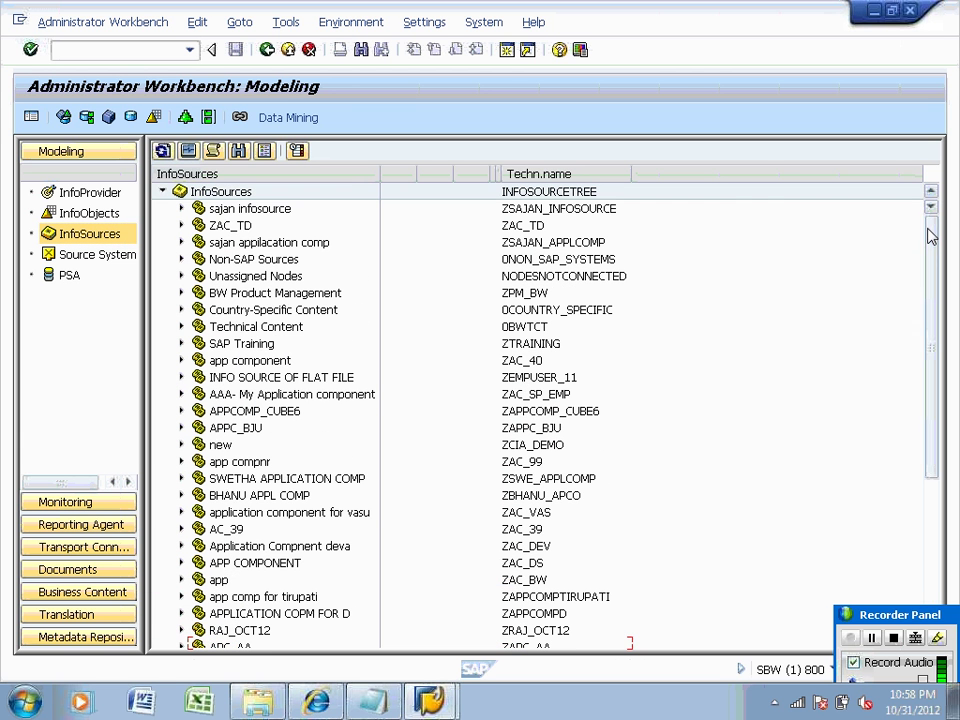
click(106, 237)
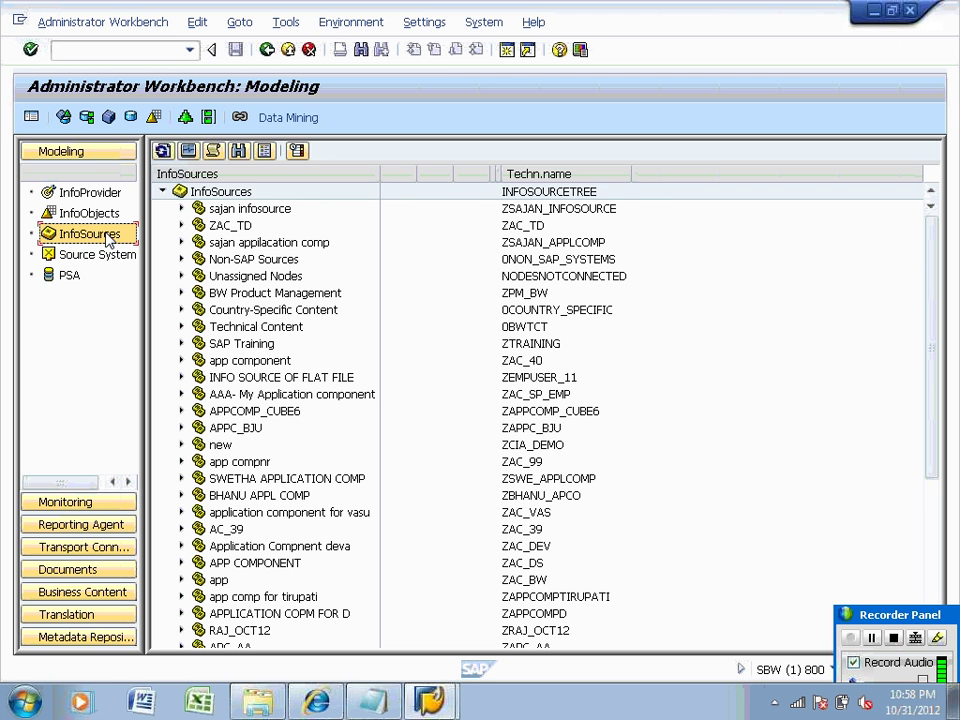
click(163, 192)
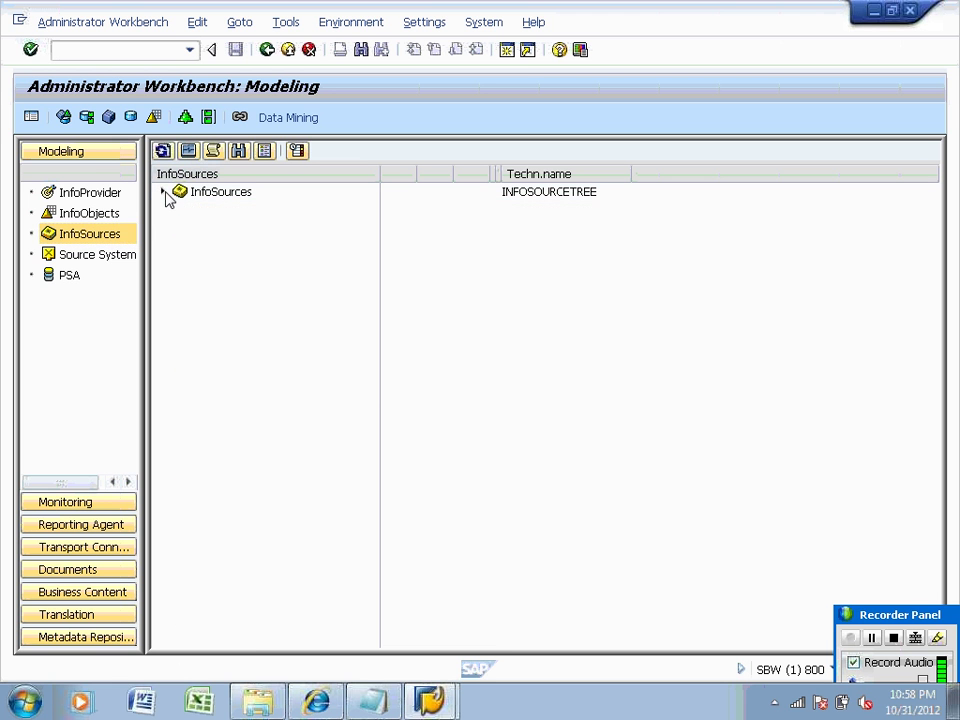
Create an application component AC_1030 under the InfoSources root with the long description "Application component for 1030 batch".
right_click(216, 196)
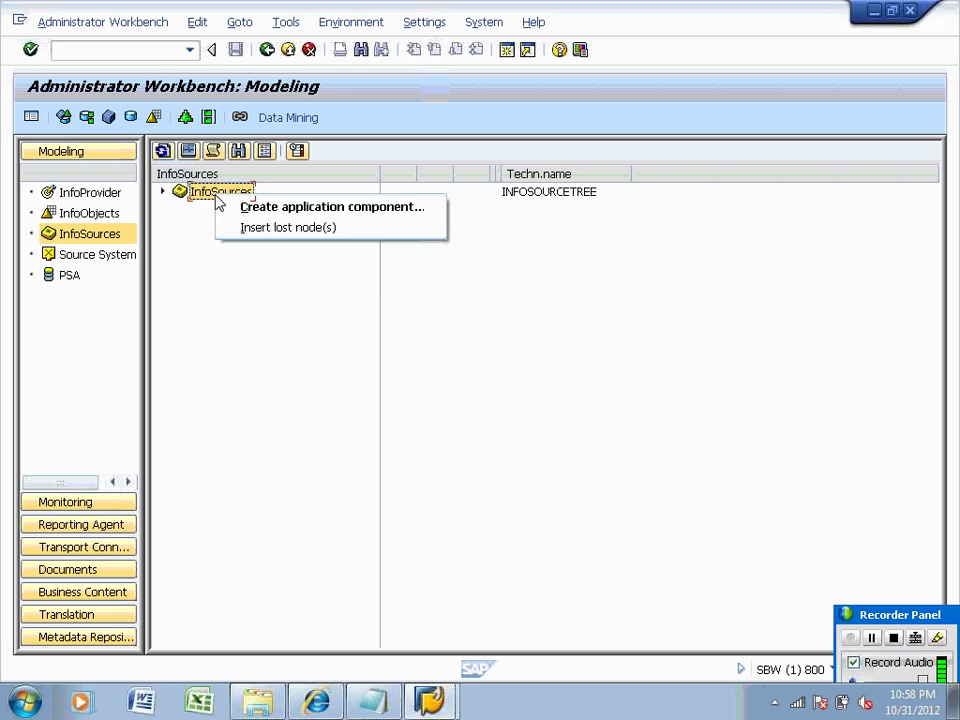
click(240, 211)
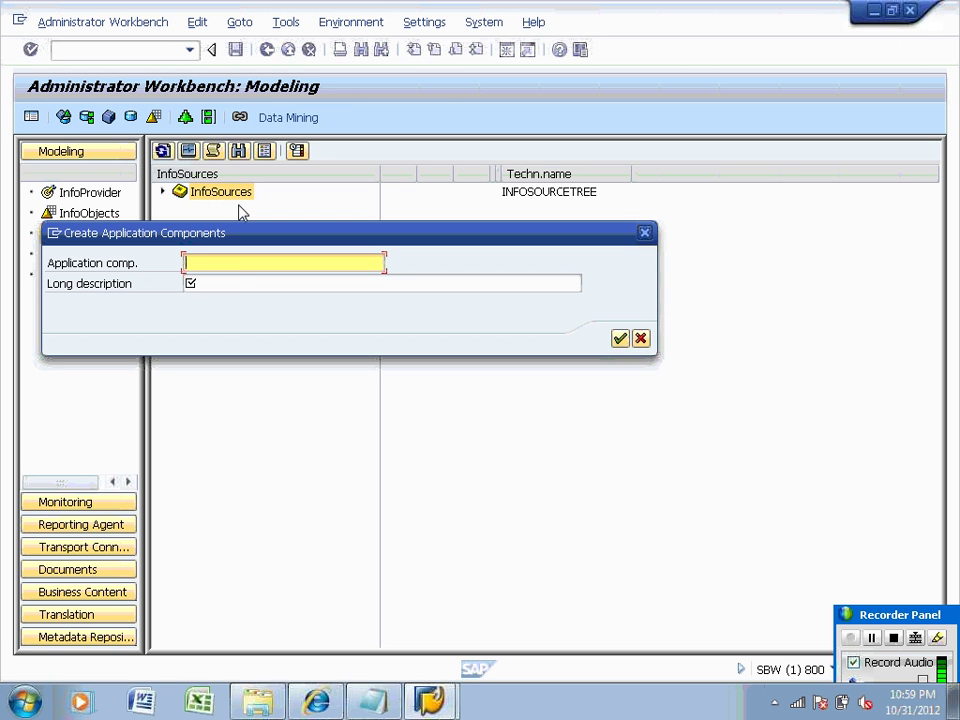
text(AC_1030)
click(227, 284)
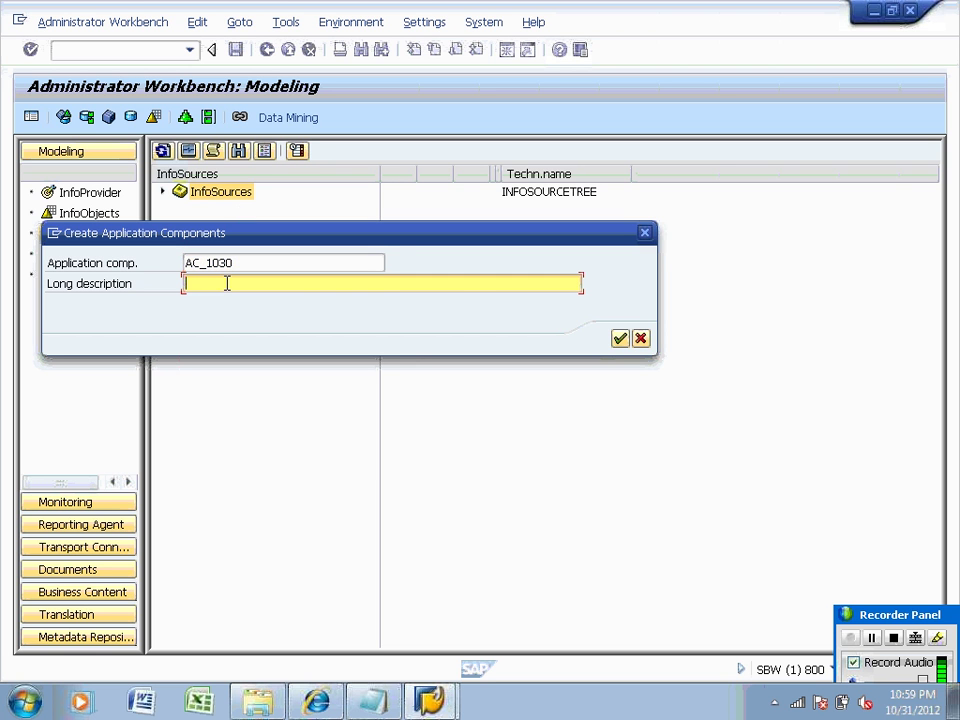
text(Application component )
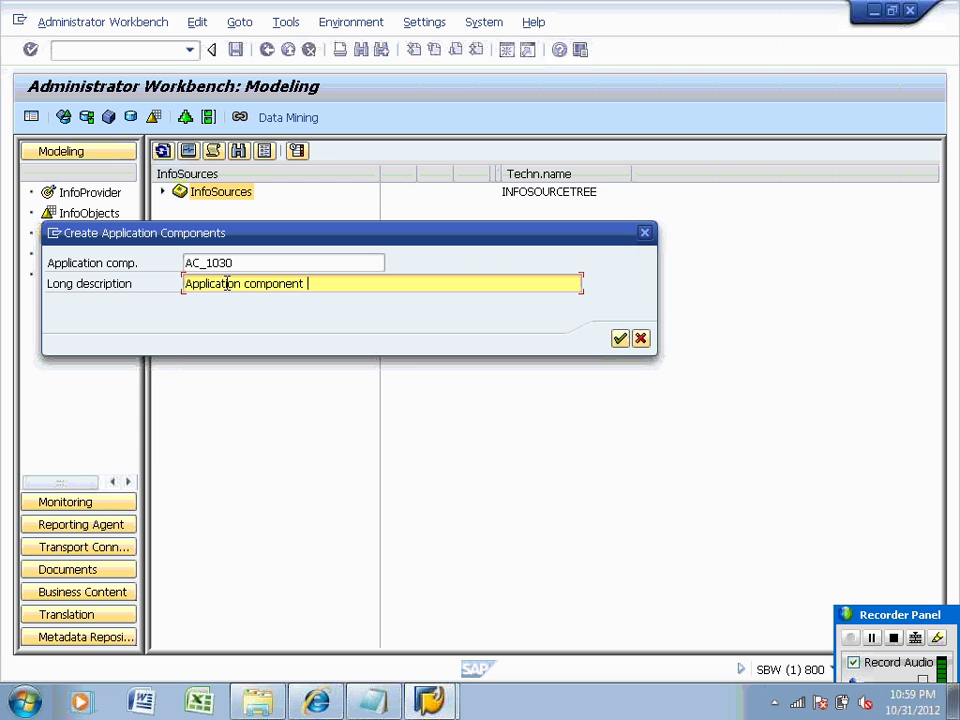
text(for 1030 batch)
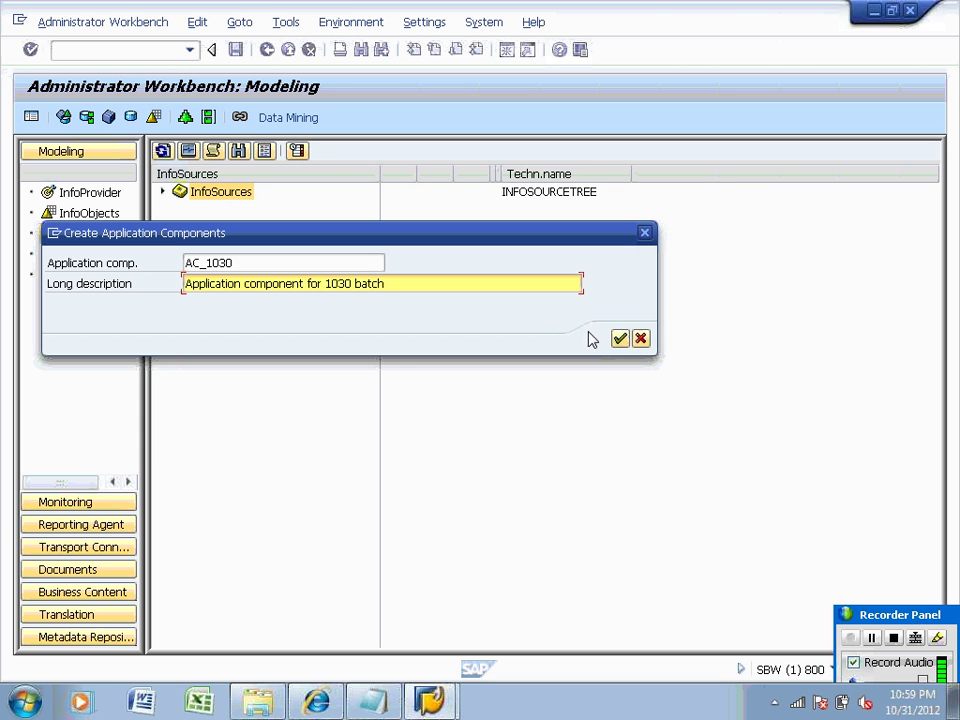
click(620, 339)
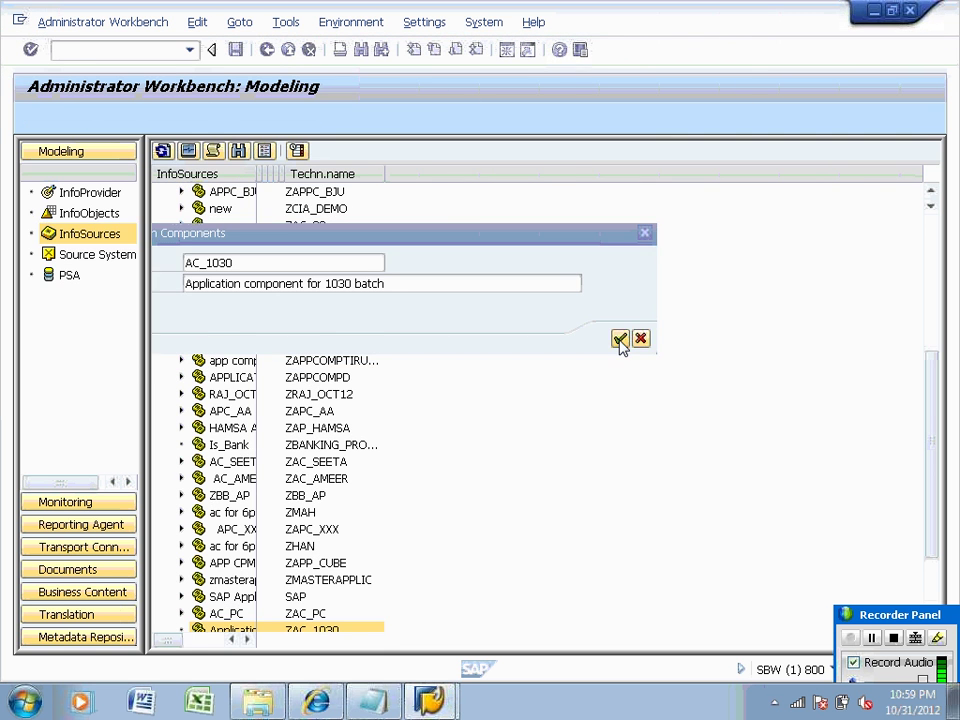
Switch to the Notepad outline and add the line "Select info source under modeling" below heading 4, followed by a blank line.
click(380, 698)
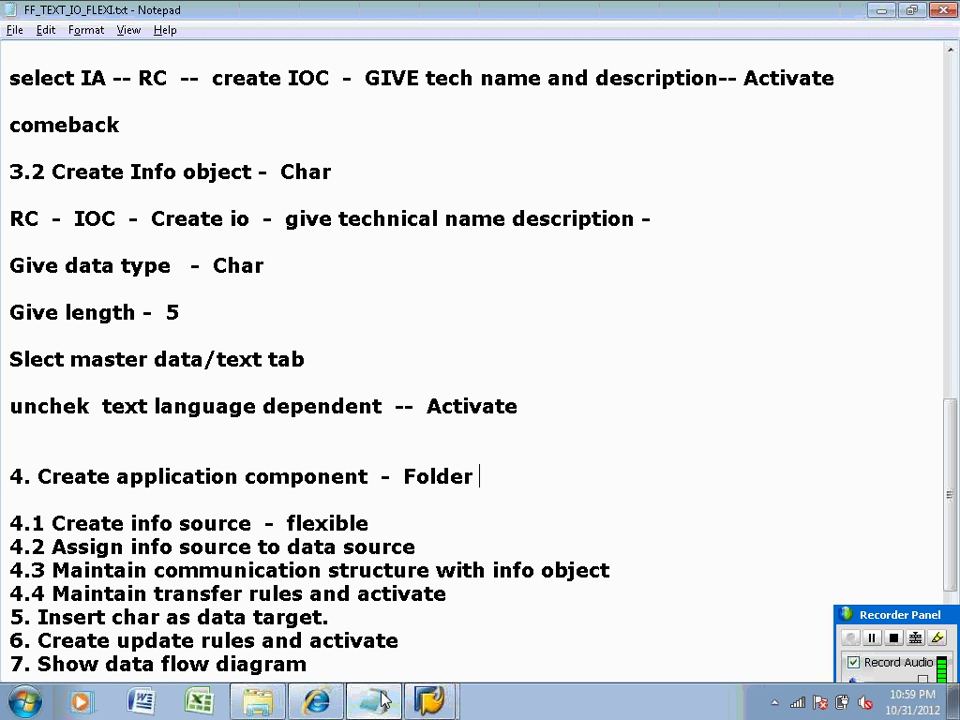
click(488, 472)
key(Return)
key(Return)
text(Se)
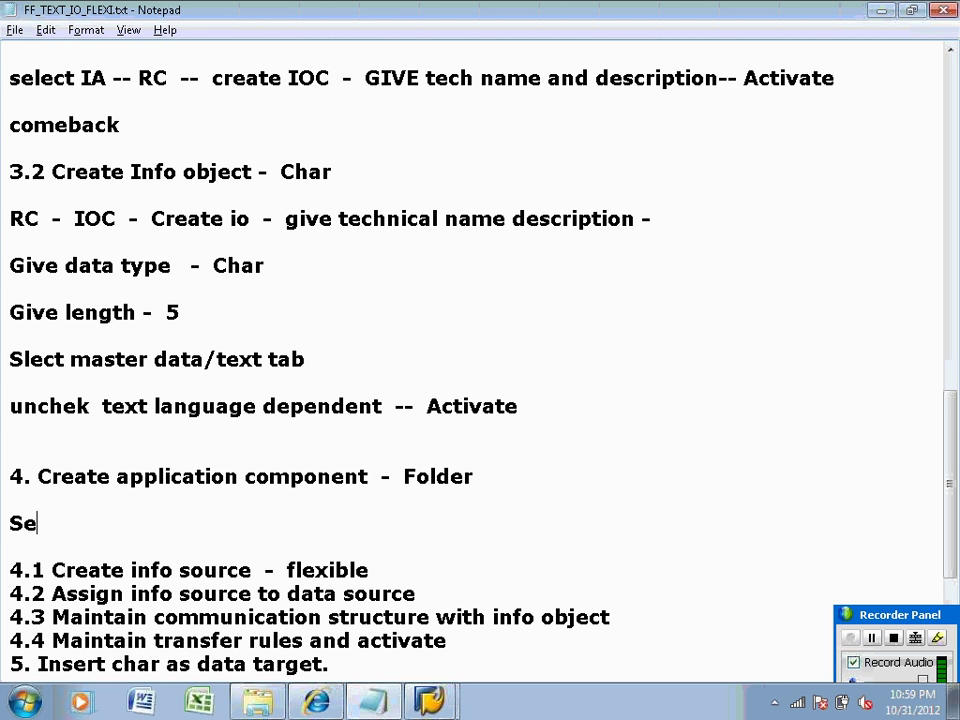
text(lect info)
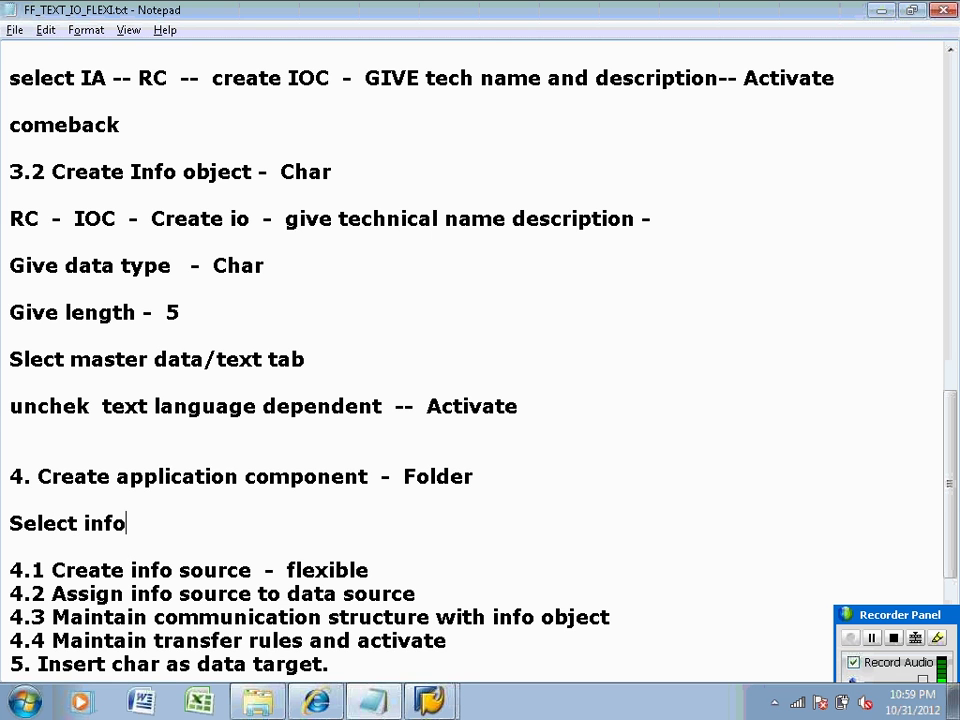
text( source un)
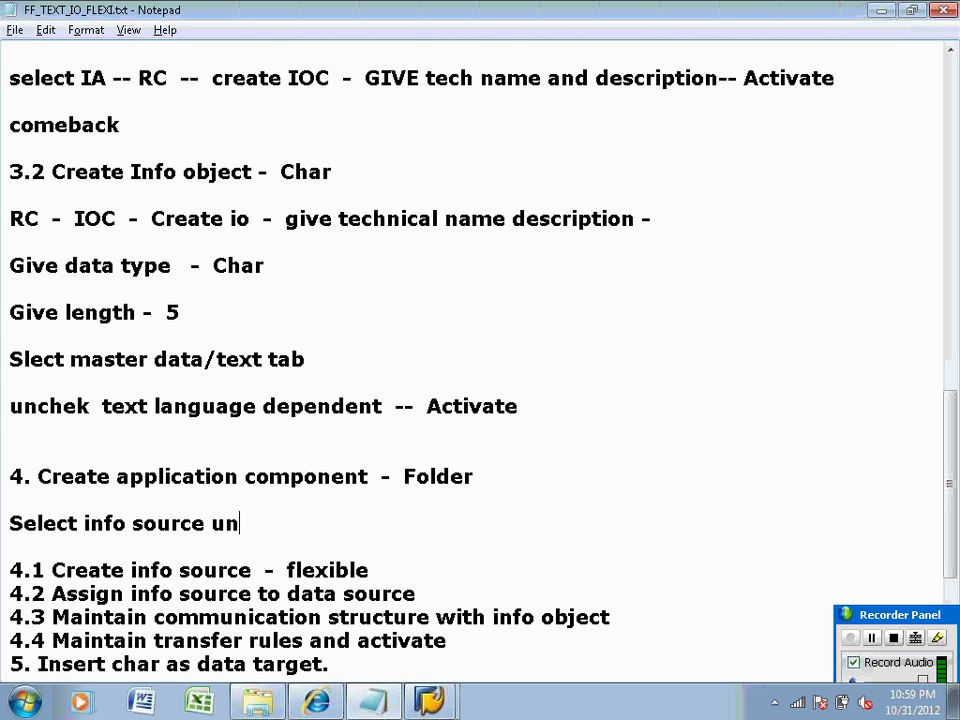
text(der modeling)
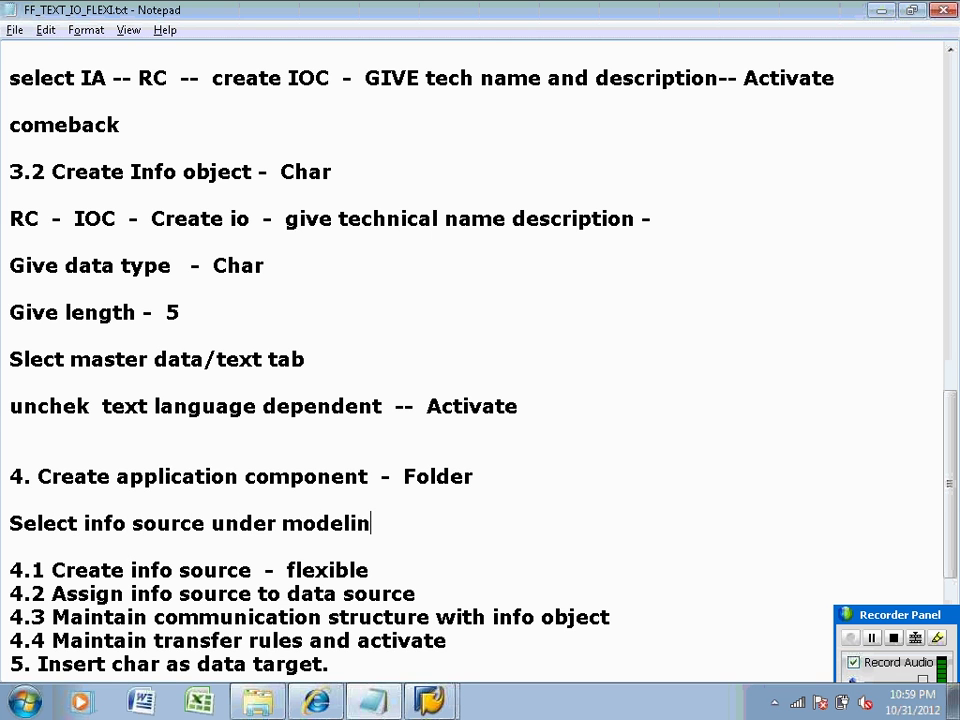
key(Return)
key(Return)
text(cr)
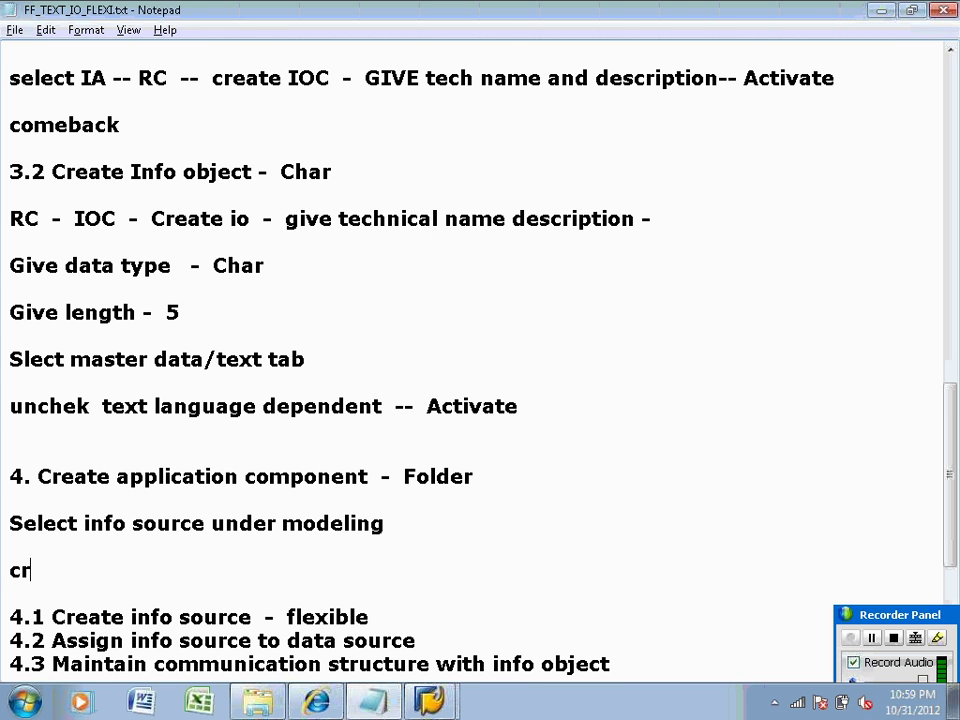
text(eate info sour)
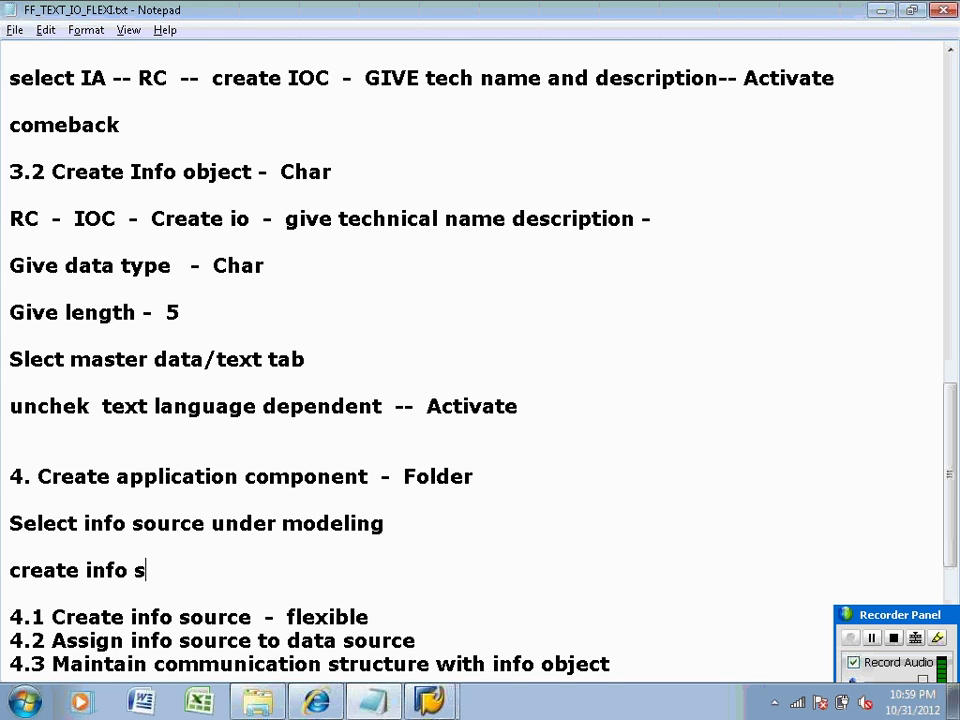
key(BackSpace)
key(BackSpace)
key(BackSpace)
key(BackSpace)
key(BackSpace)
key(BackSpace)
key(BackSpace)
key(BackSpace)
key(BackSpace)
key(BackSpace)
key(BackSpace)
key(BackSpace)
key(BackSpace)
key(BackSpace)
key(BackSpace)
key(BackSpace)
text(S)
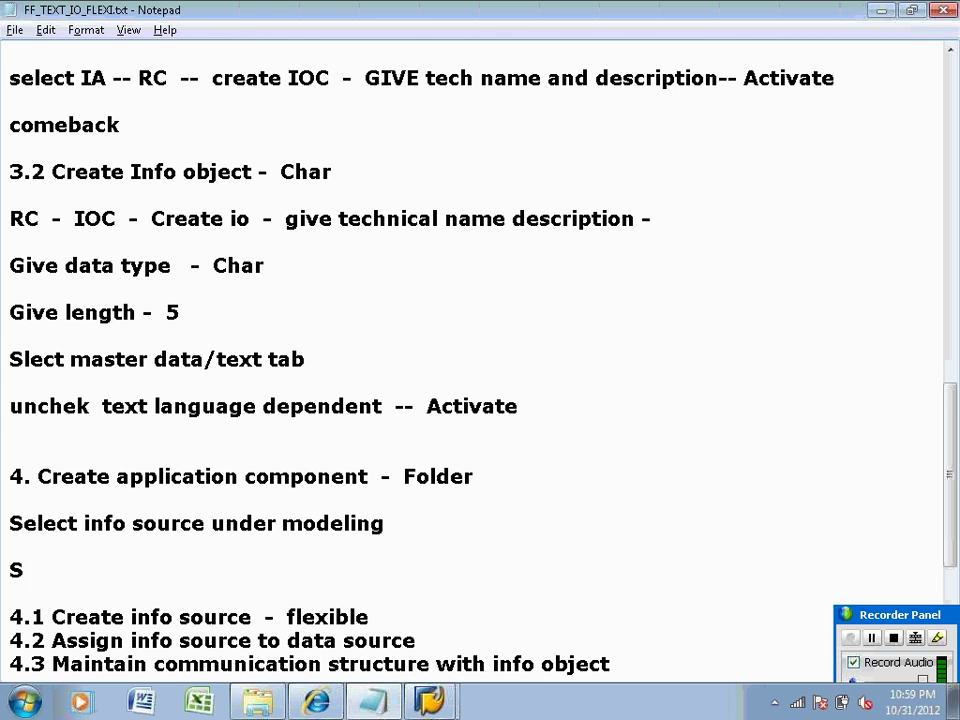
key(BackSpace)
Add the note "select root node and RC create application component" as the last line of section 4.
text(select root)
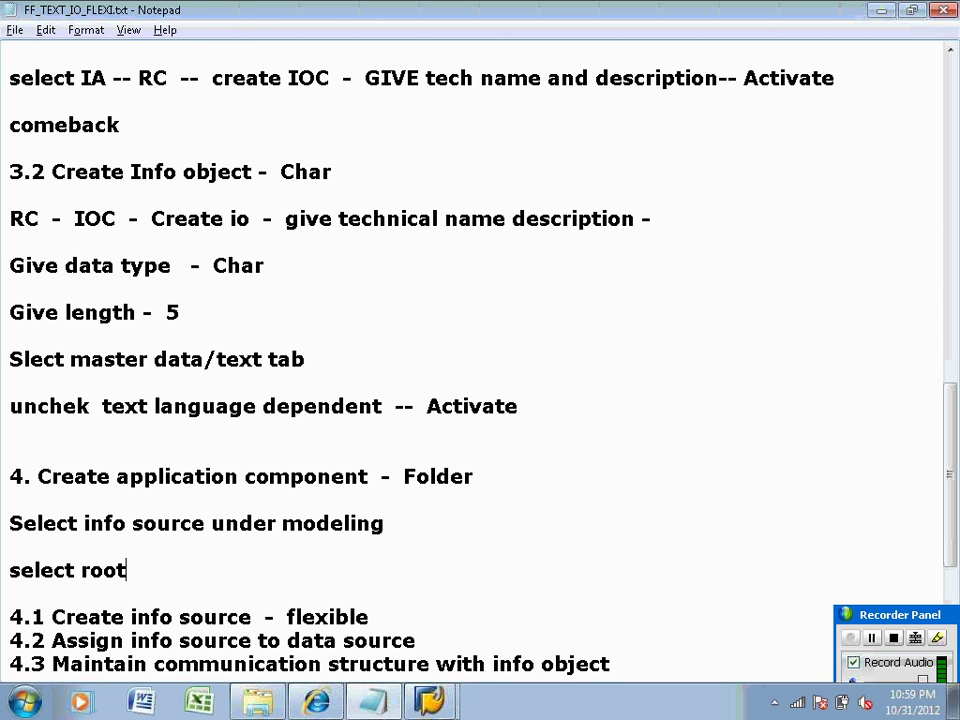
text( node and)
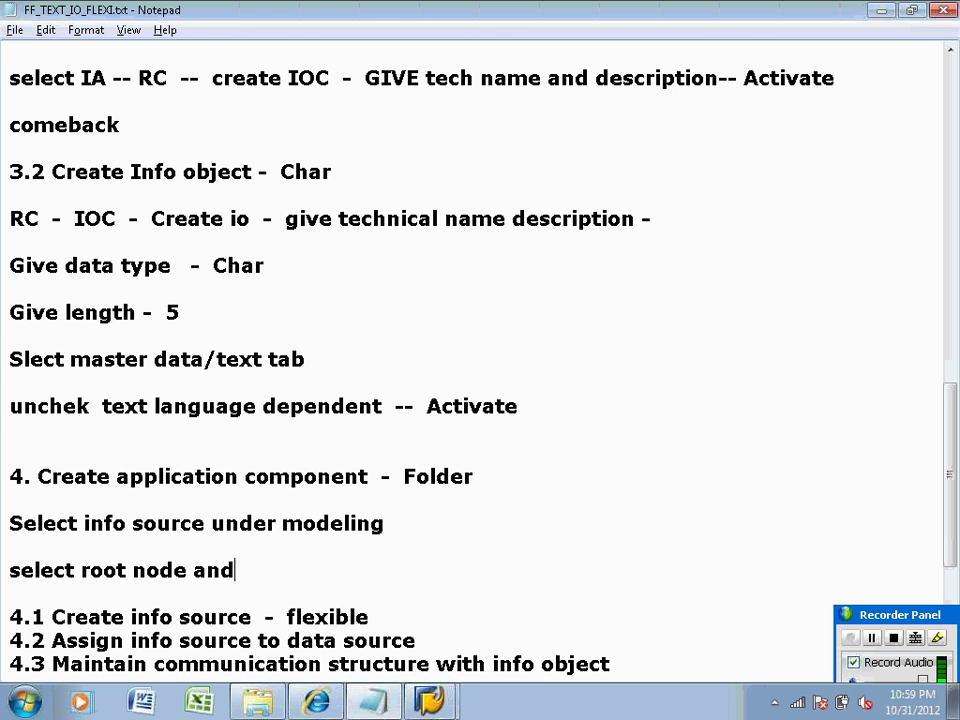
text( RC create )
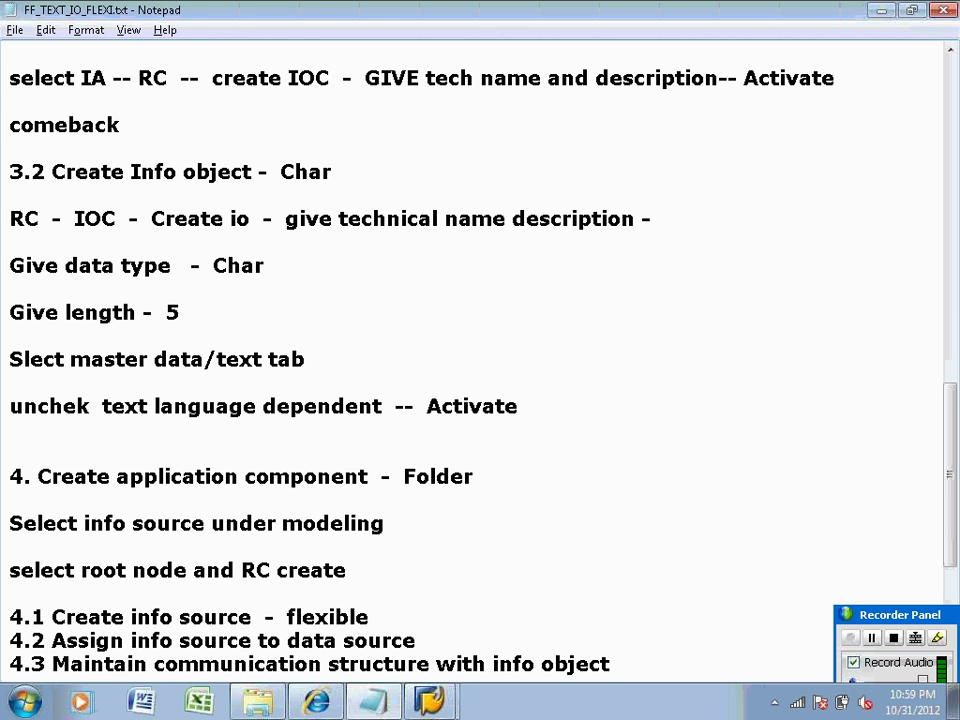
text(appli)
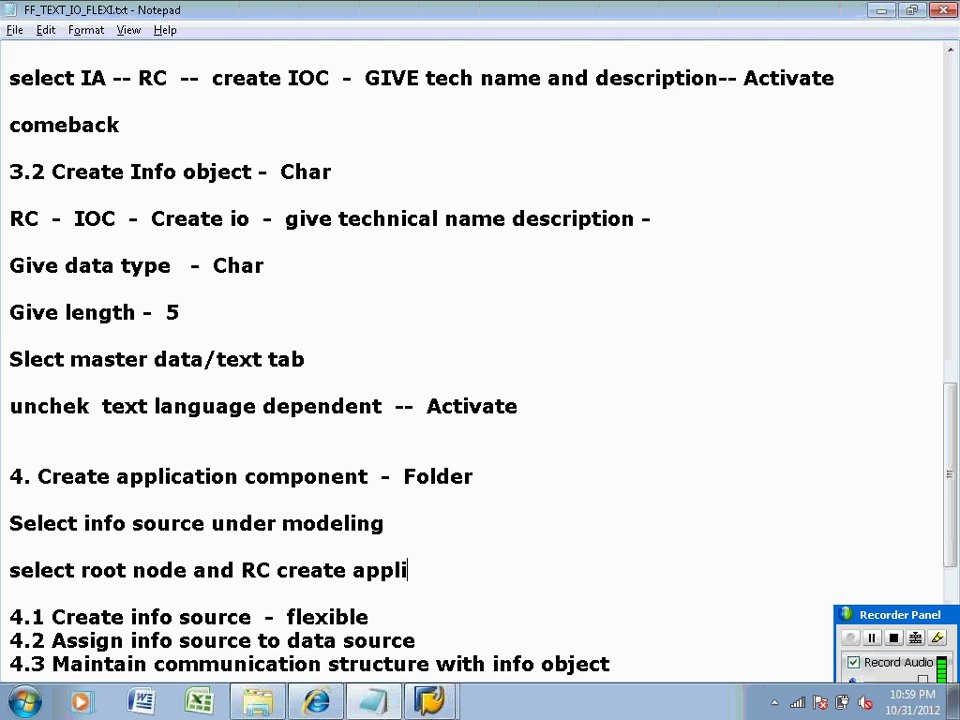
text(cation co)
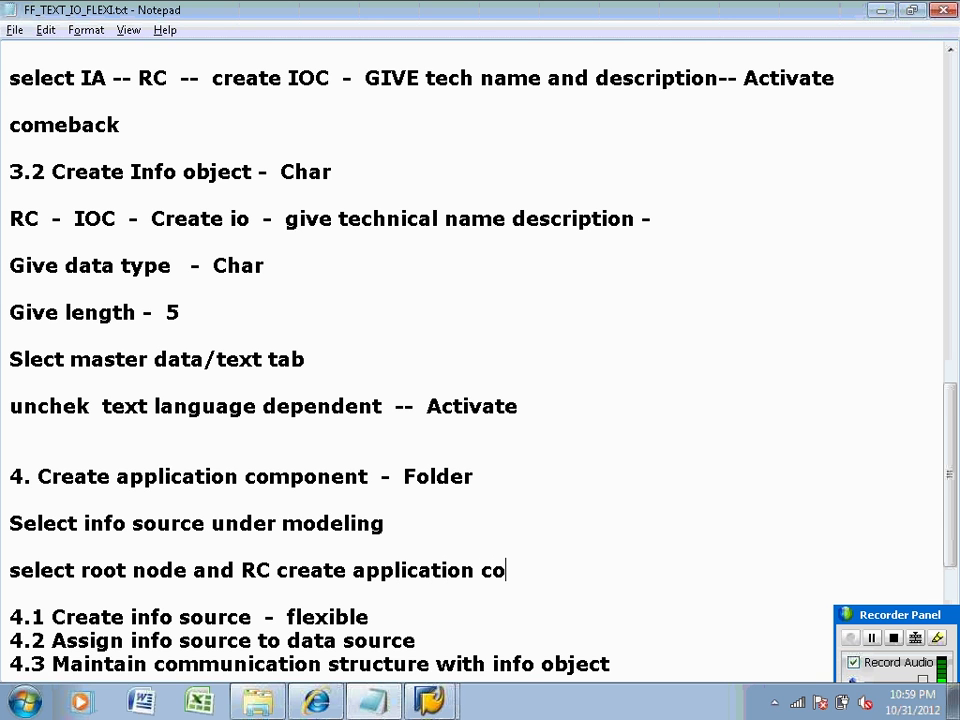
text(mponent)
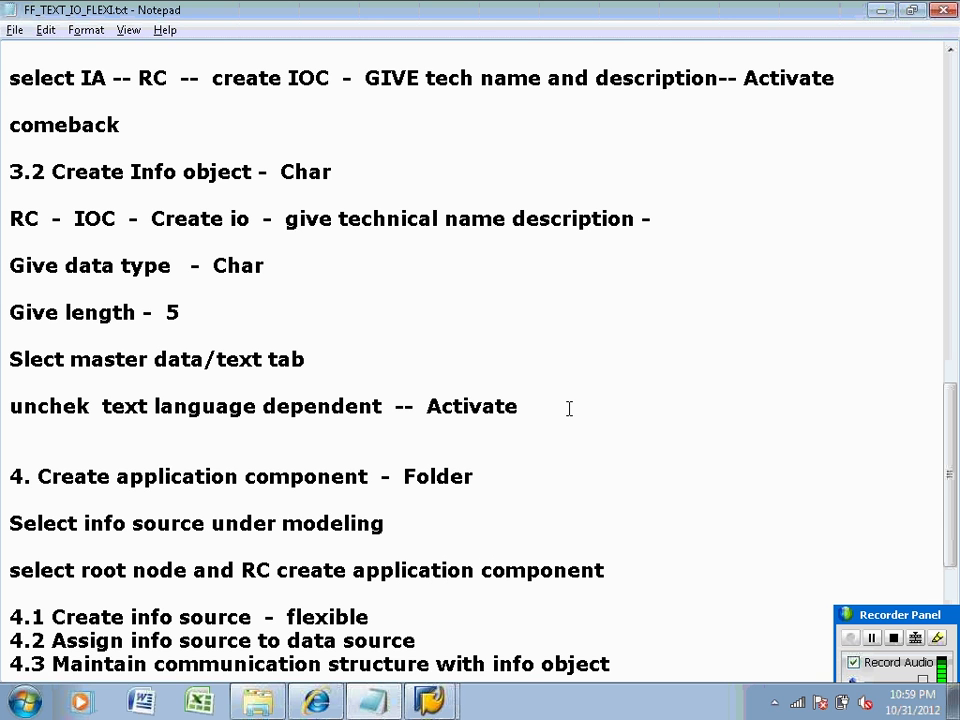
Insert blank lines below the heading "4.1 Create info source - flexible" in the outline.
click(381, 615)
key(Return)
key(Return)
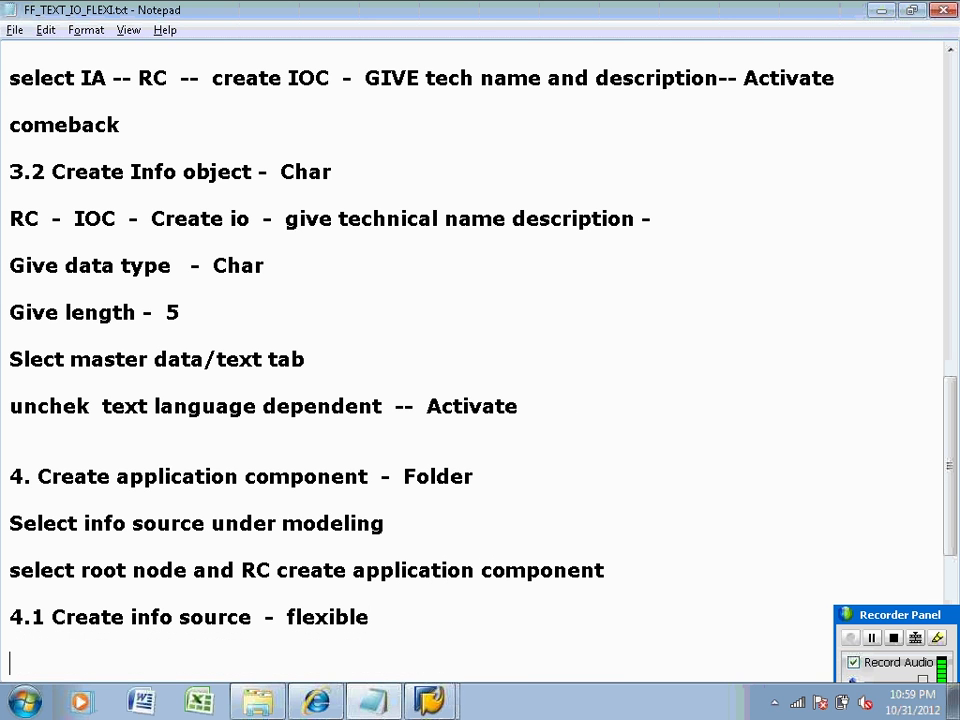
Switch to the SAP Administrator Workbench, widen the InfoSources column and select the application component for 1030 batch.
key(alt+Tab)
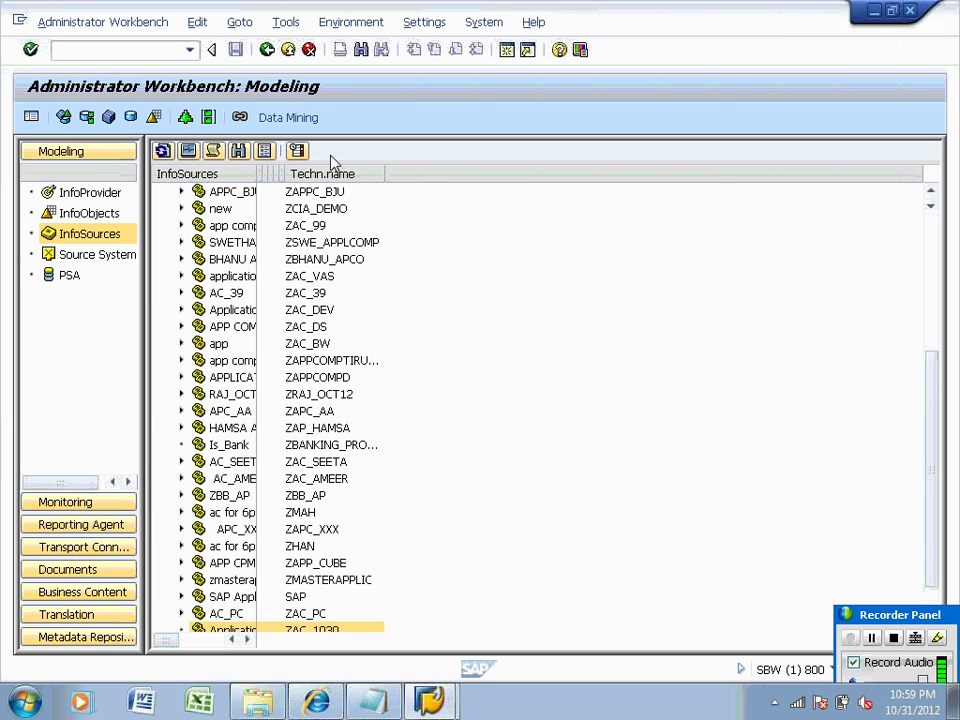
drag(256, 173, 390, 173)
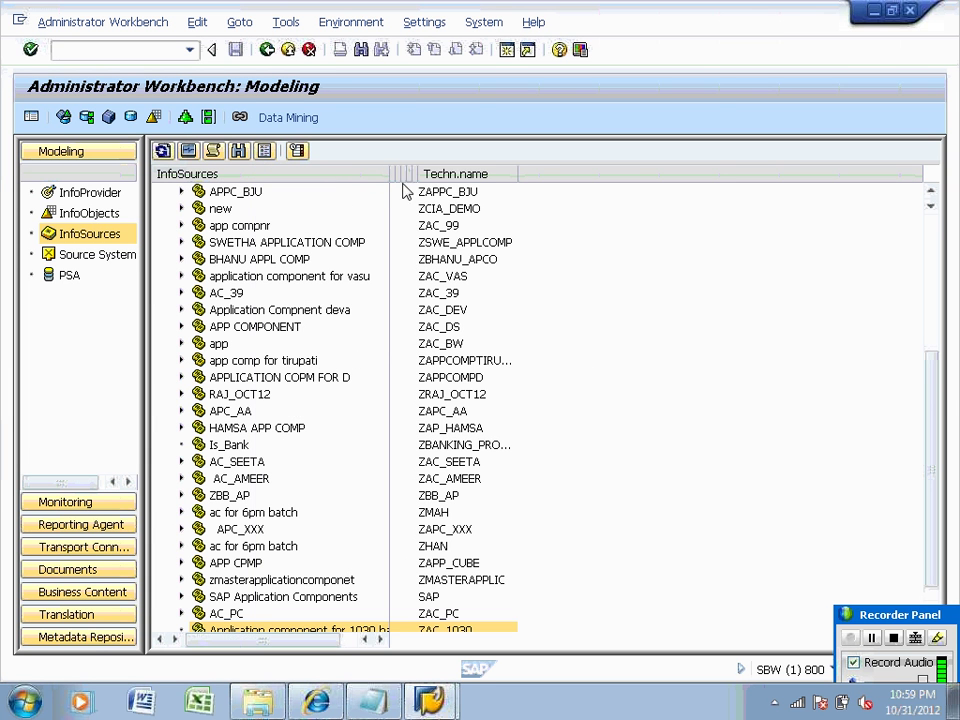
scroll(937, 430, down, 1)
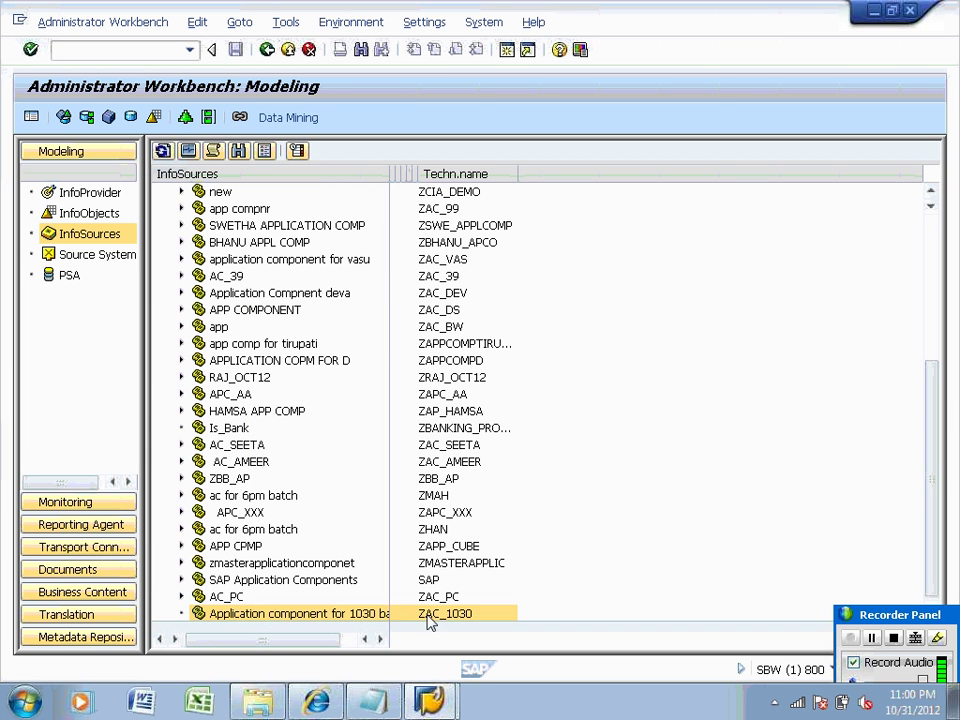
click(281, 615)
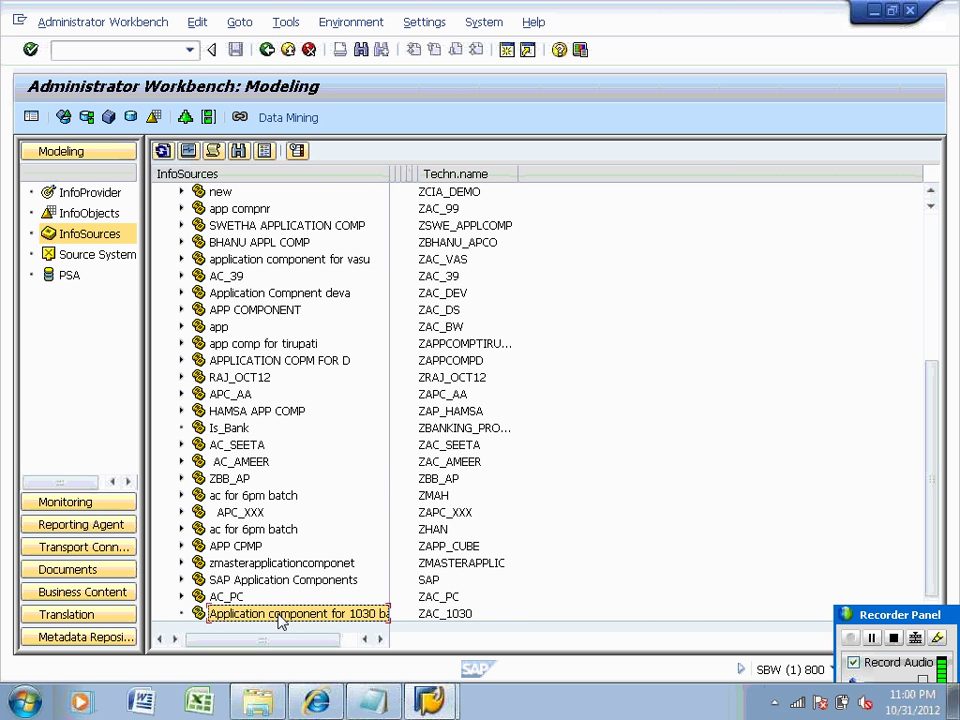
Review the steps from 4.1 onward in the Notepad outline and return to the SAP Administrator Workbench.
key(alt+Tab)
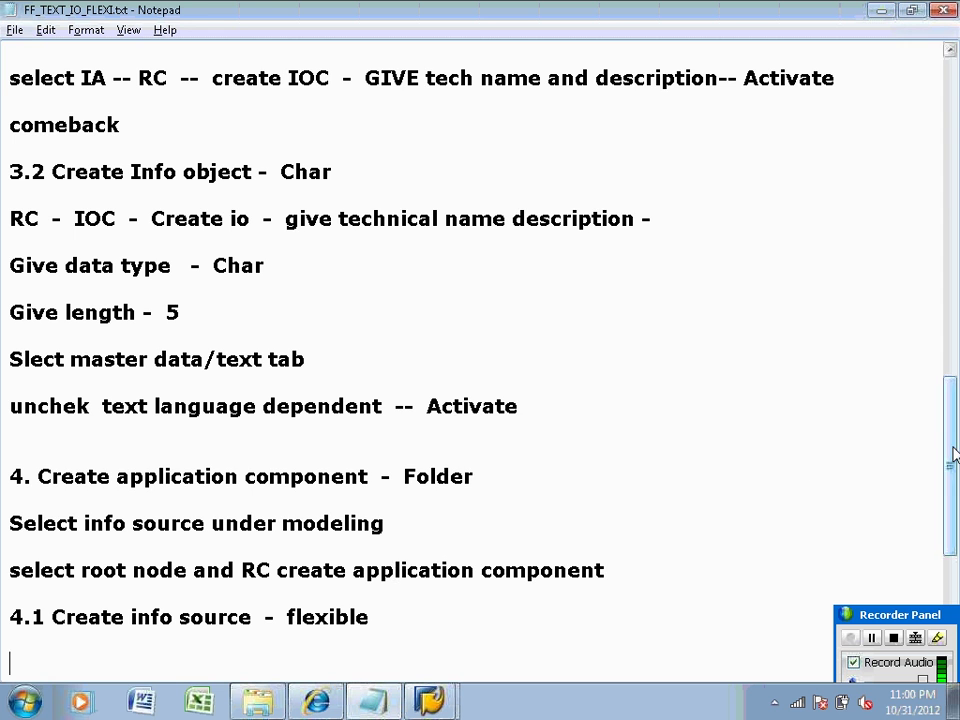
drag(951, 448, 956, 498)
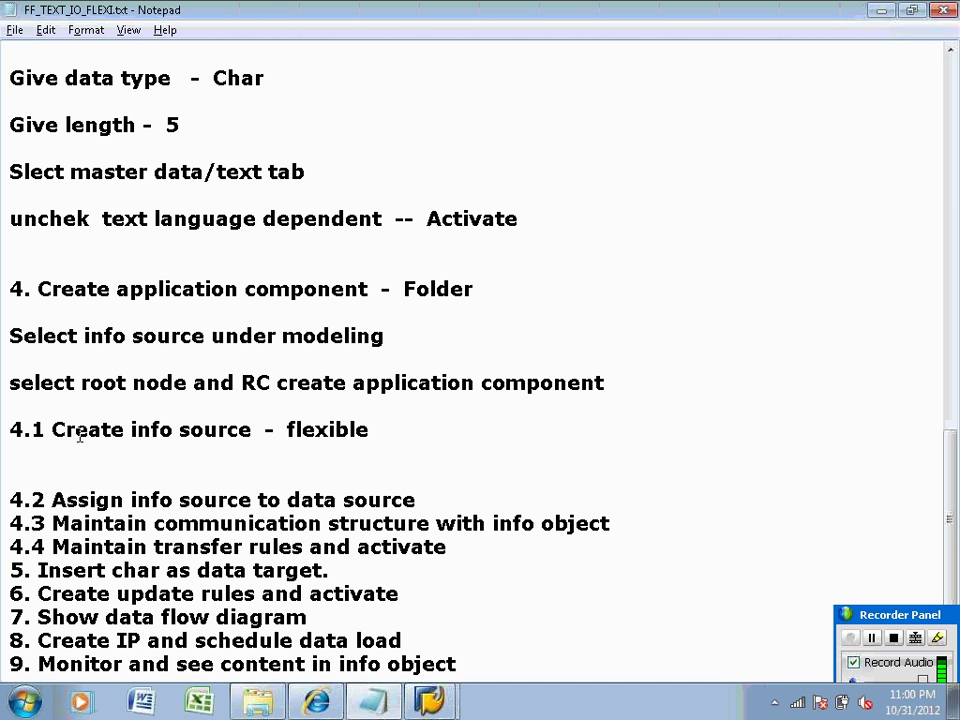
key(alt+Tab)
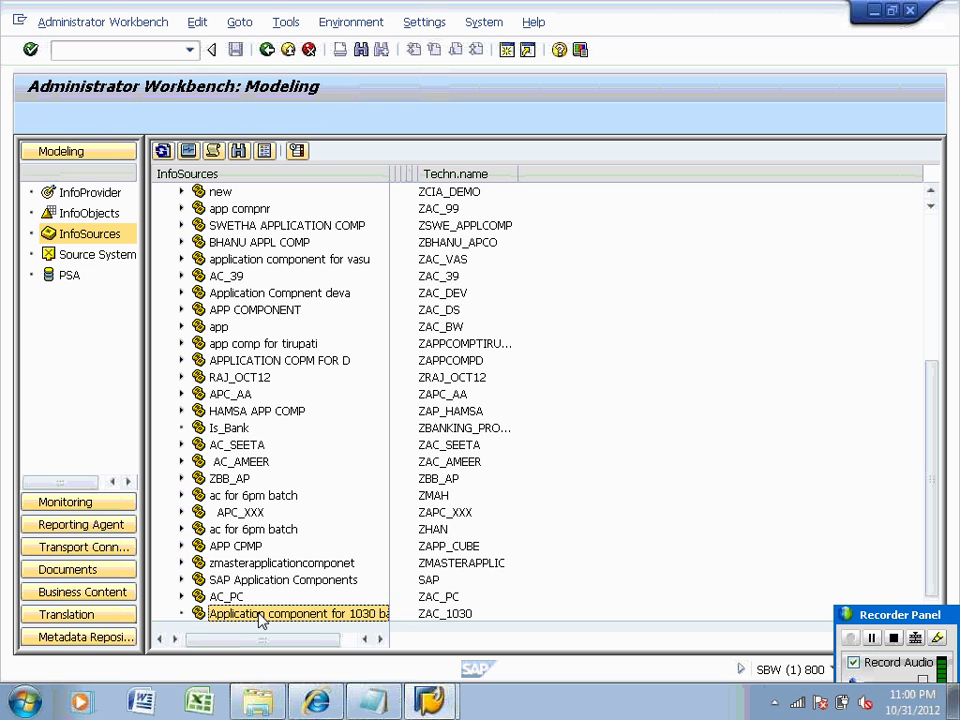
Create a flexible-update InfoSource IS_EMP_1030 with the long description "EMPLOYEE INFO SOURCE" under the application component for 1030 batch.
right_click(260, 618)
click(335, 599)
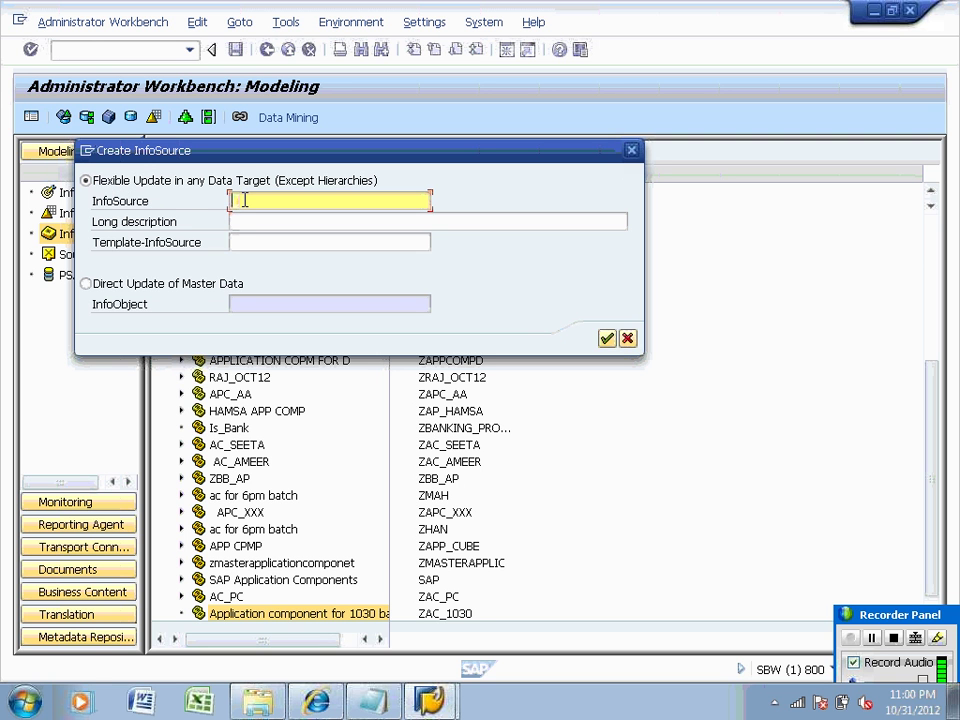
text(IS_EMP_1030)
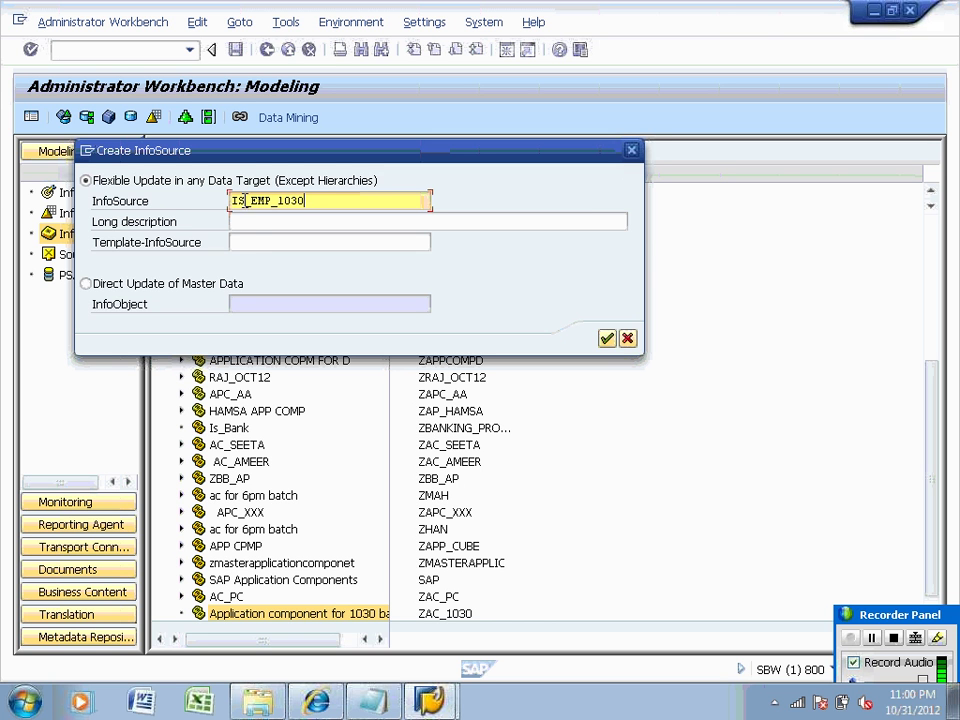
click(250, 227)
text(EMPLOYEE)
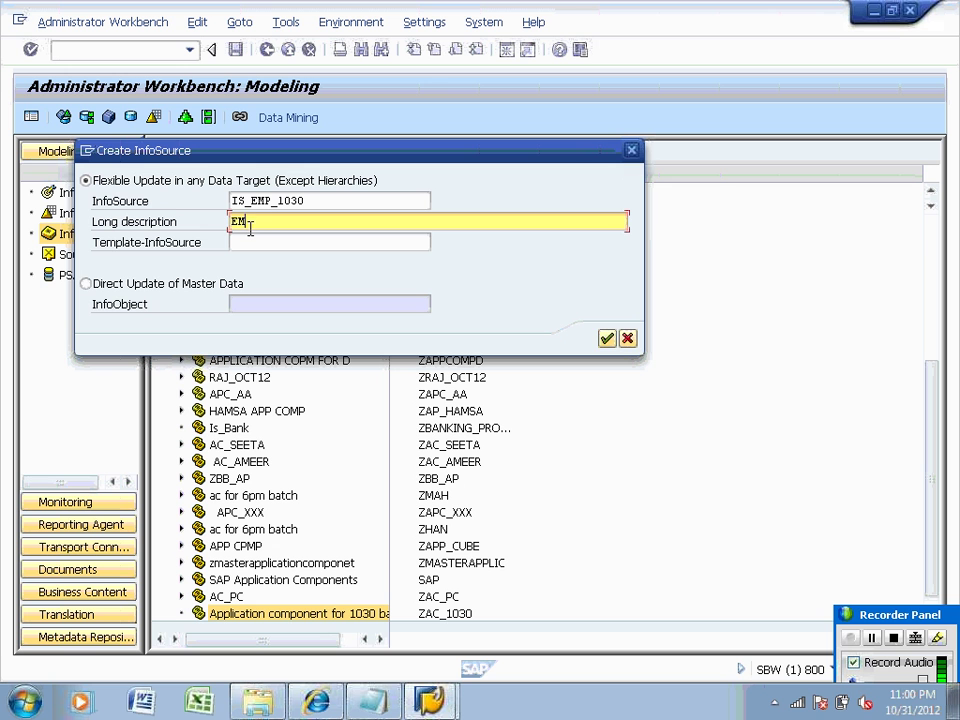
text(INFO SOURCE)
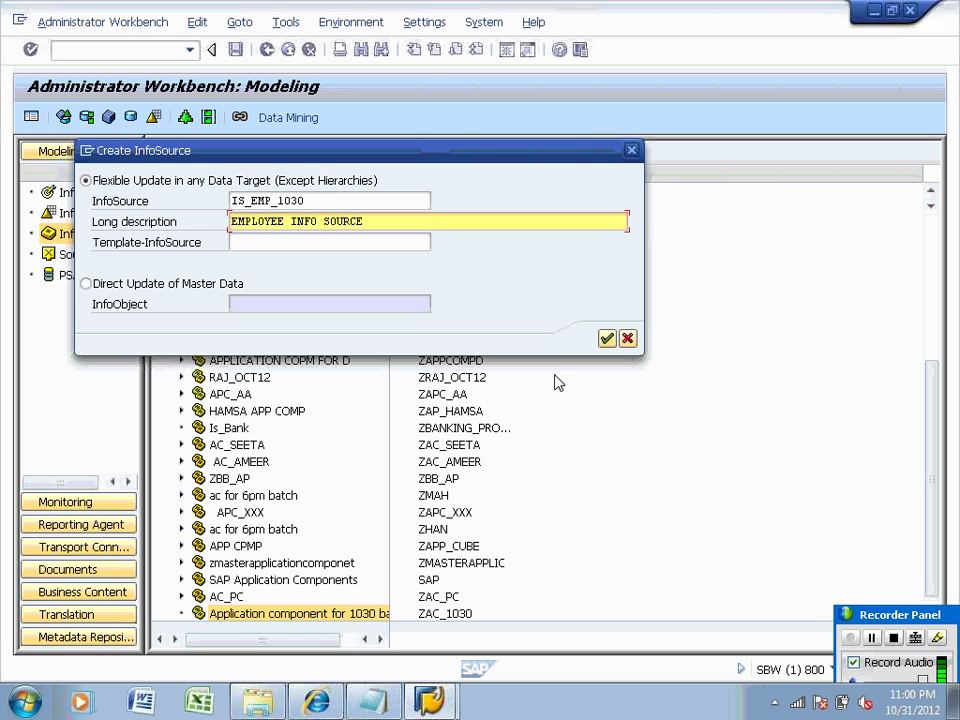
click(606, 339)
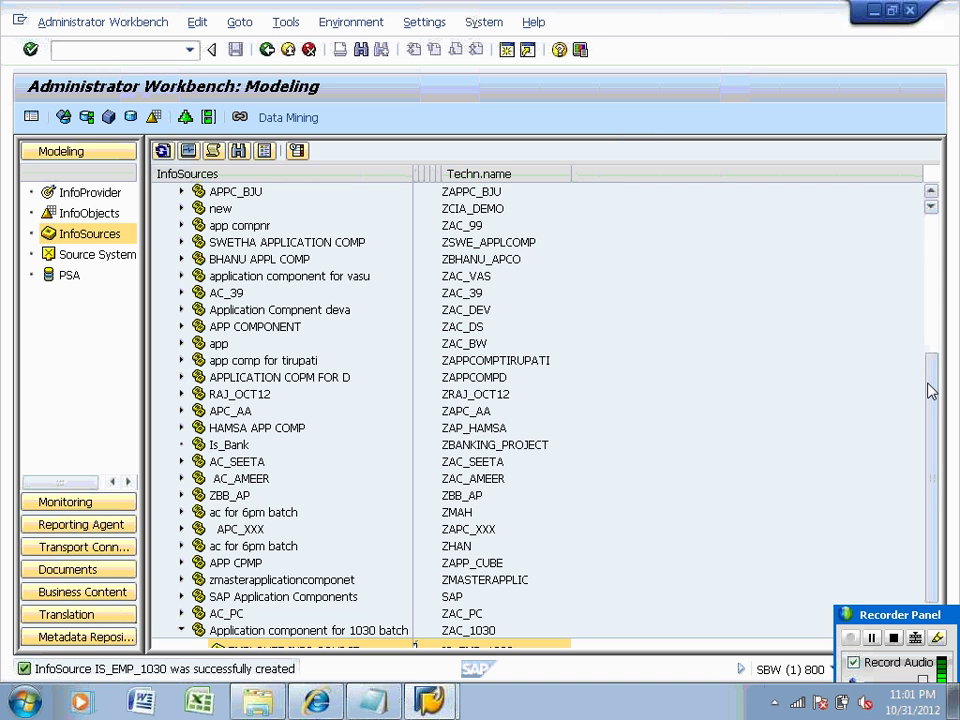
Select EMPLOYEE INFO SOURCE under the application component for 1030 batch and show its available actions.
scroll(932, 392, down, 1)
click(295, 635)
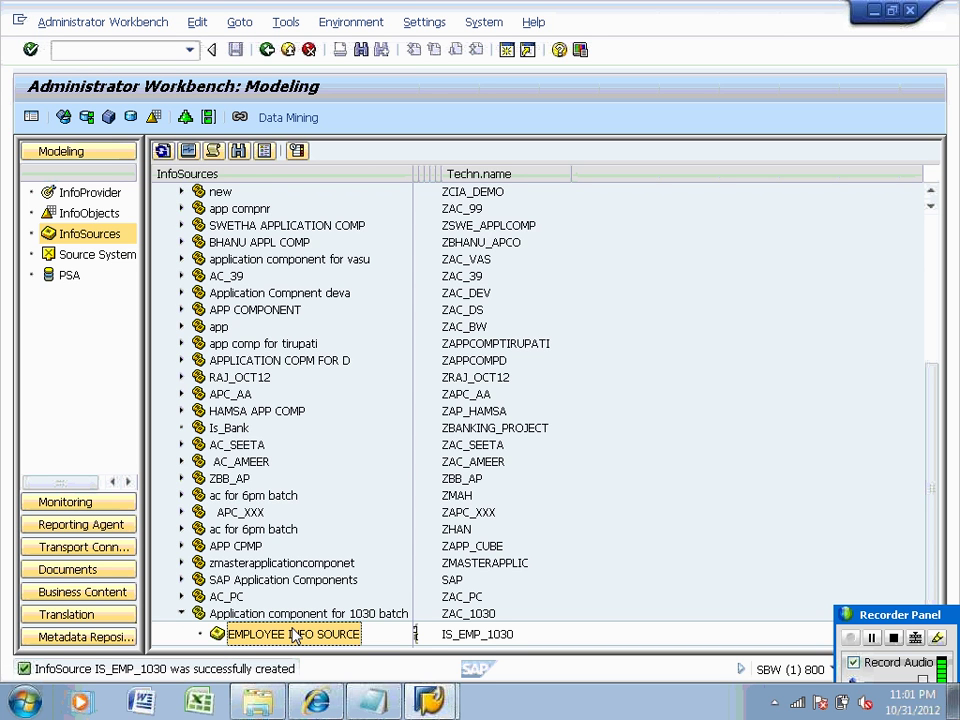
right_click(295, 636)
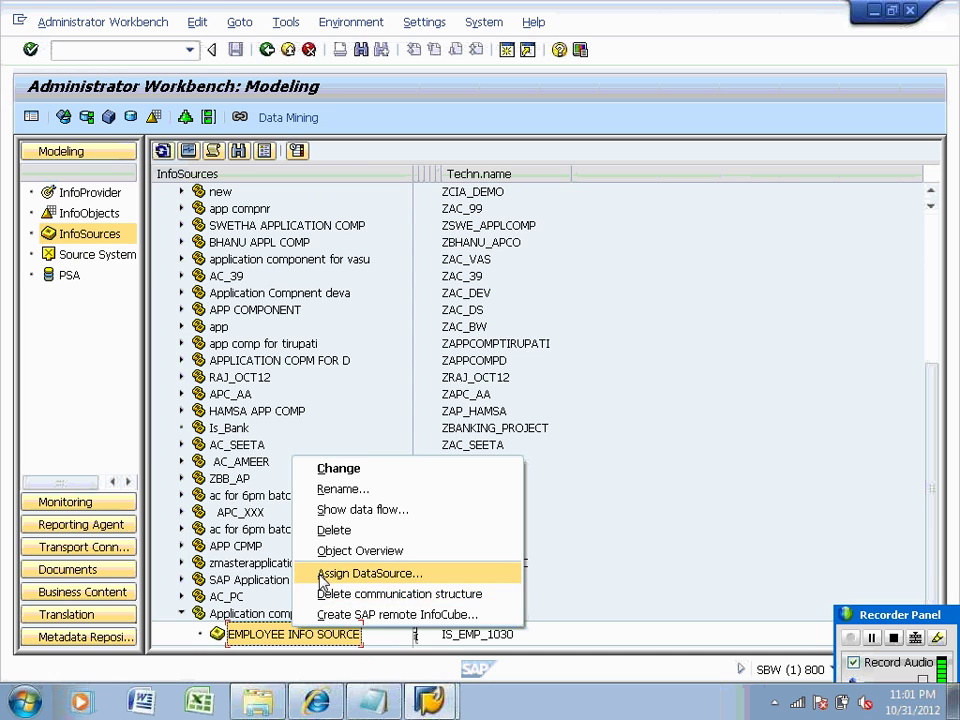
Switch to the Notepad outline and write "Select application component and create info" below heading 4.1.
key(alt+Tab)
click(27, 461)
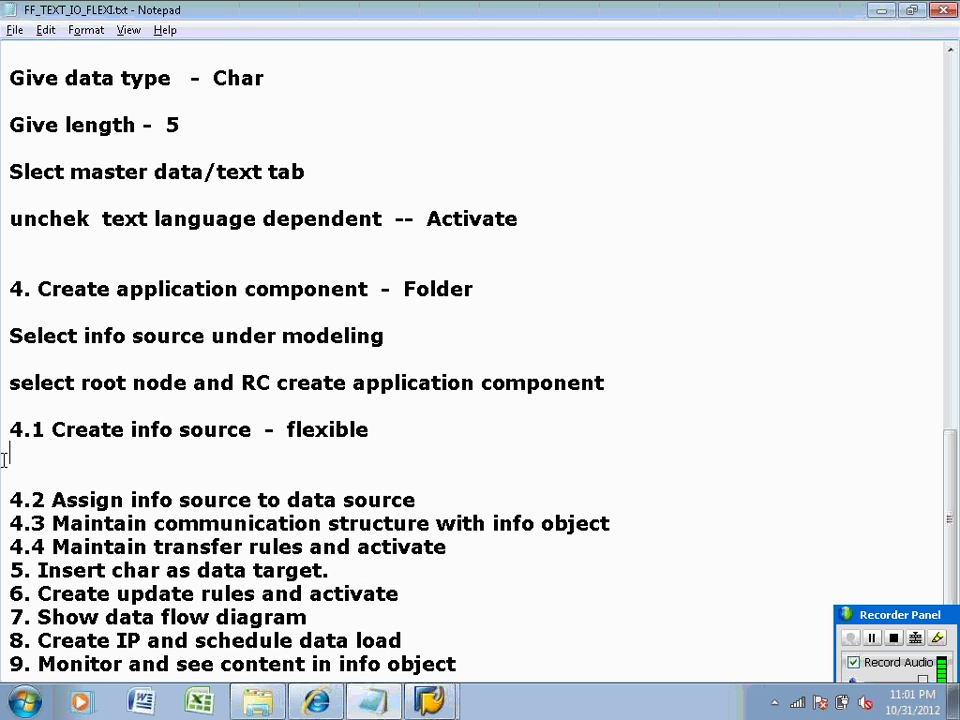
text(Sele)
text(c)
key(BackSpace)
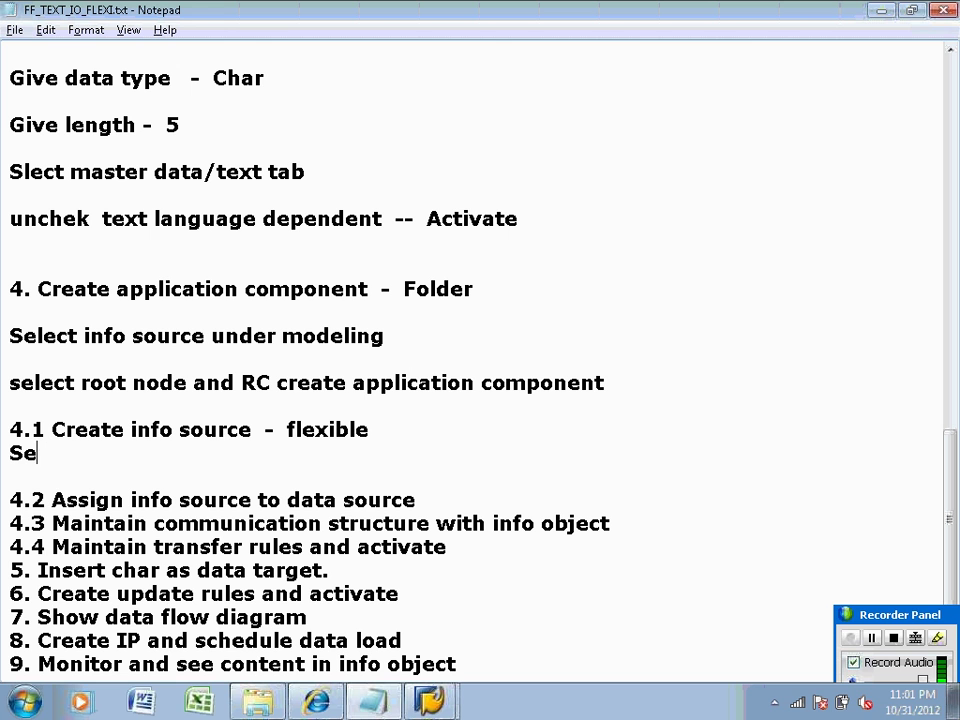
text(lect)
key(Down)
text(i)
key(BackSpace)
text(a)
key(BackSpace)
key(BackSpace)
text(ap)
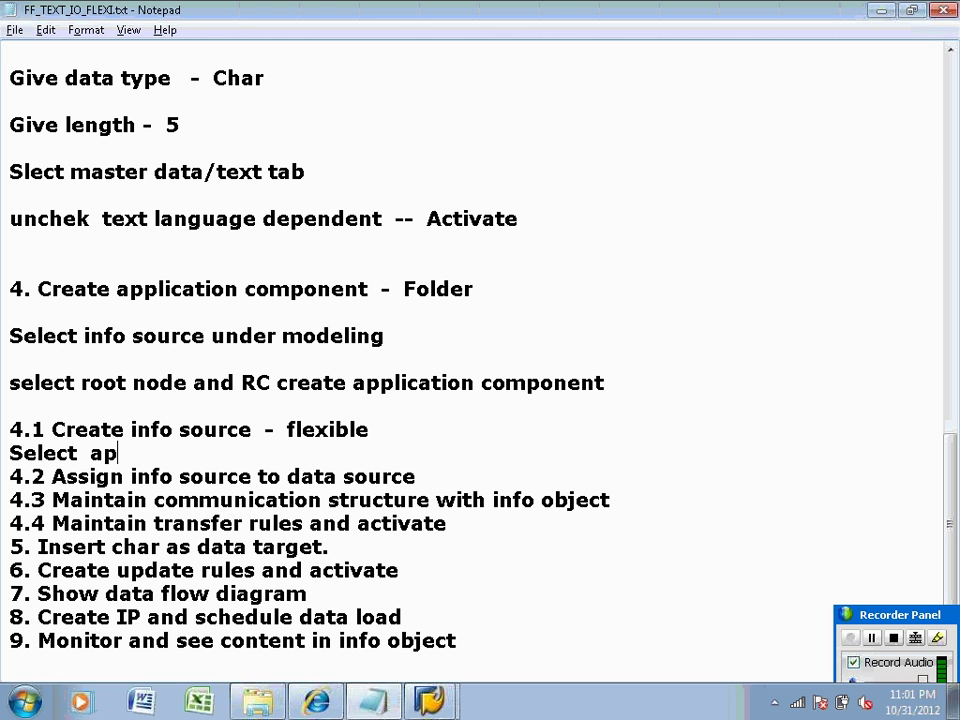
text(plication co)
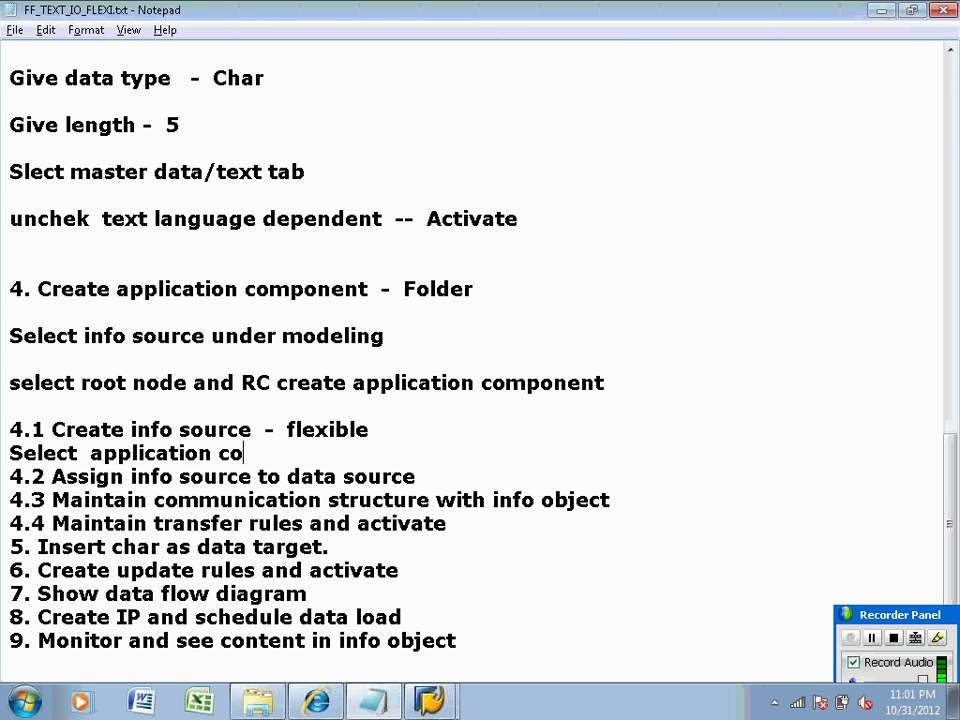
text(n)
key(BackSpace)
text(mponent and )
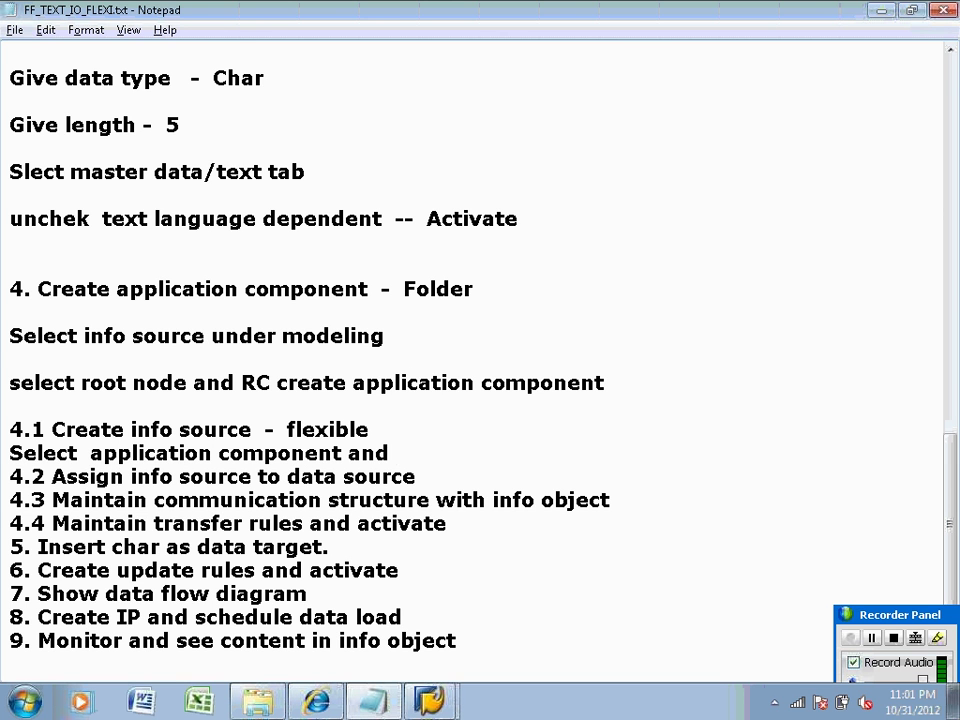
text(creat)
key(BackSpace)
key(BackSpace)
text(eate info)
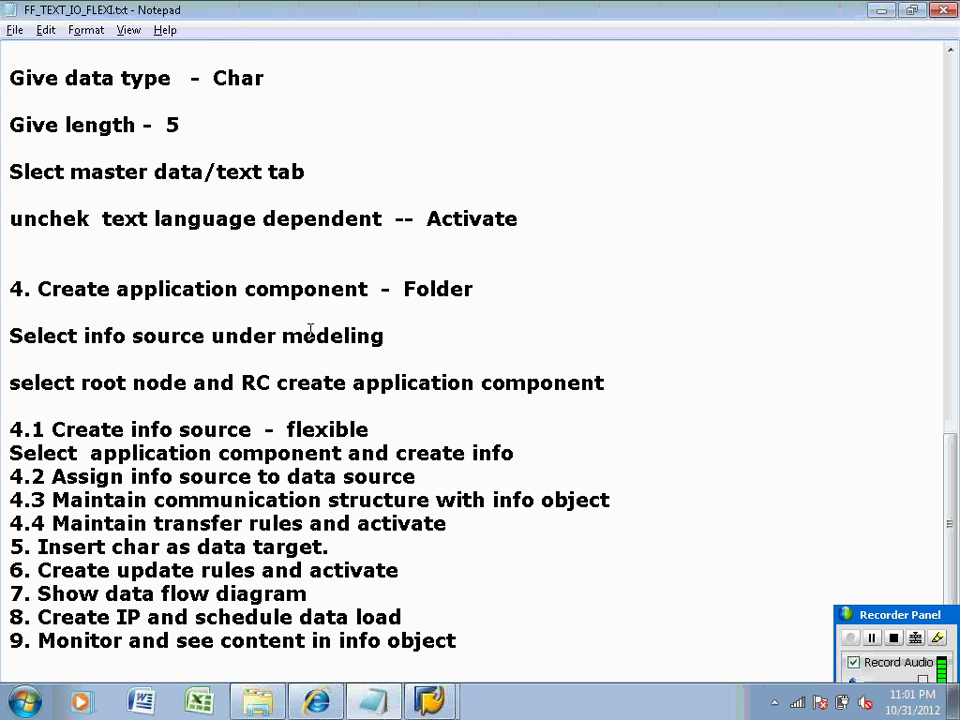
Insert "RC" before "create info", complete the line with "source" and start a new paragraph below it.
click(395, 455)
text(RC)
click(564, 452)
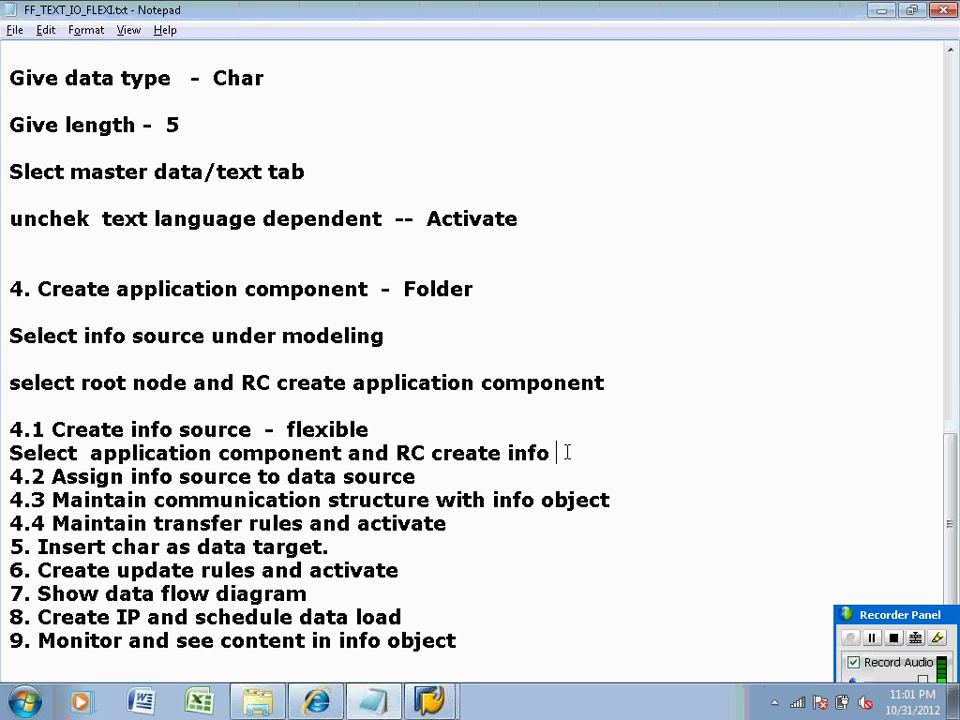
text(source)
key(Return)
key(Return)
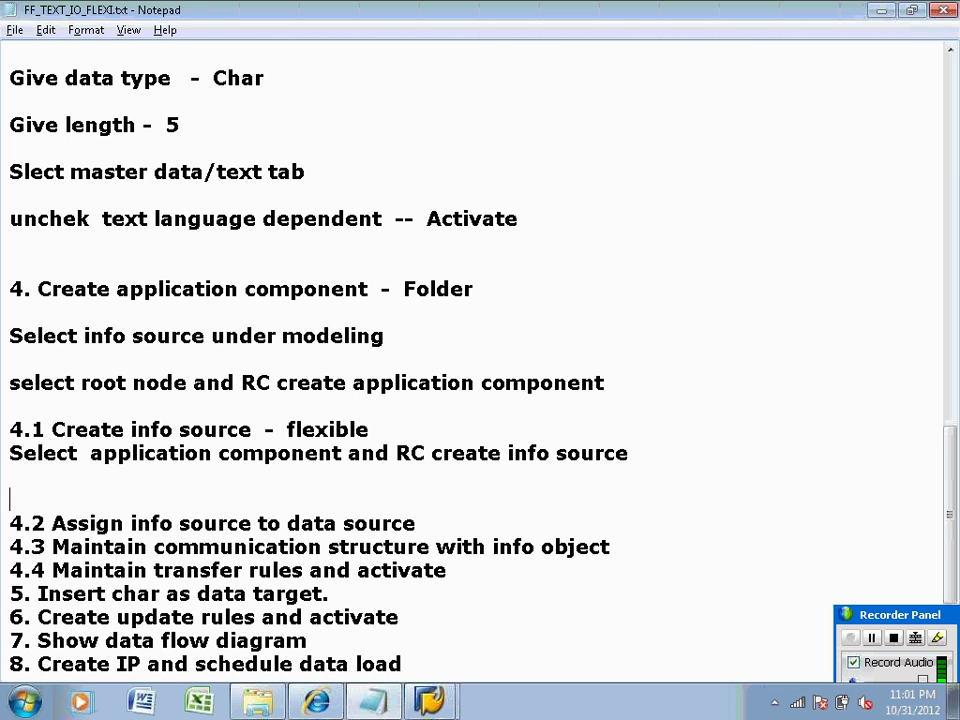
Add the lines "technical name and description" and "Continue" to section 4.1, separated by blank lines.
text(technical )
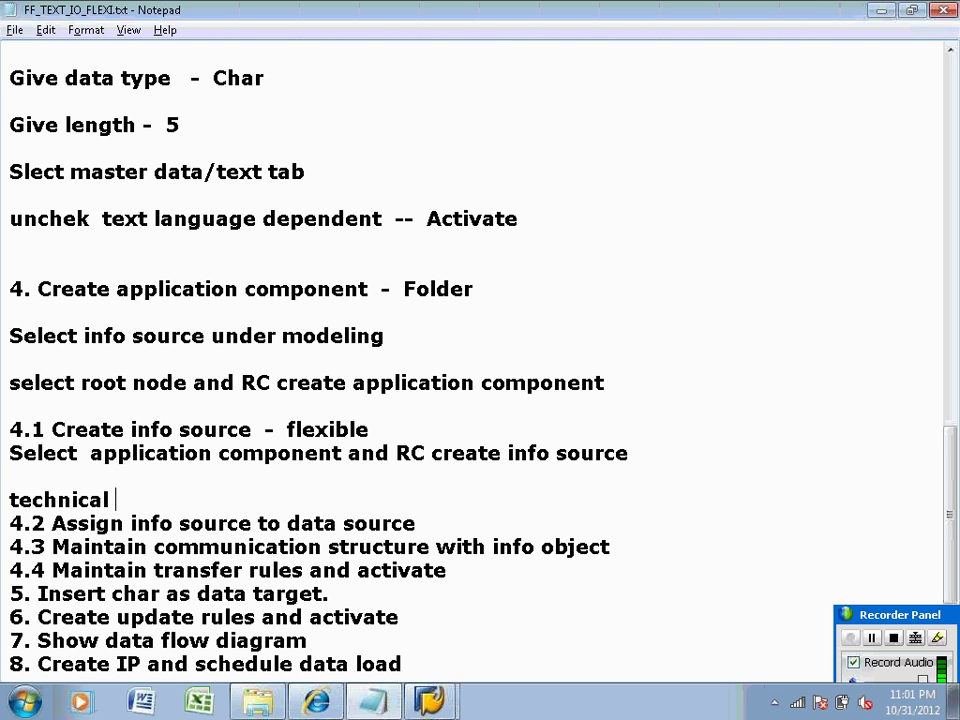
text(name and )
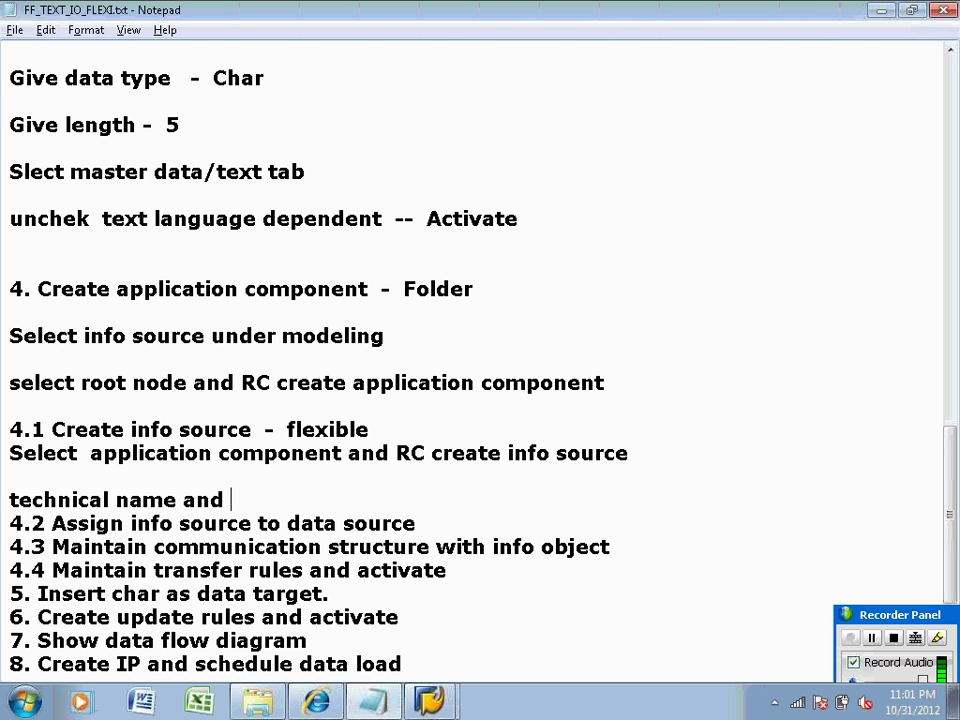
text(descri)
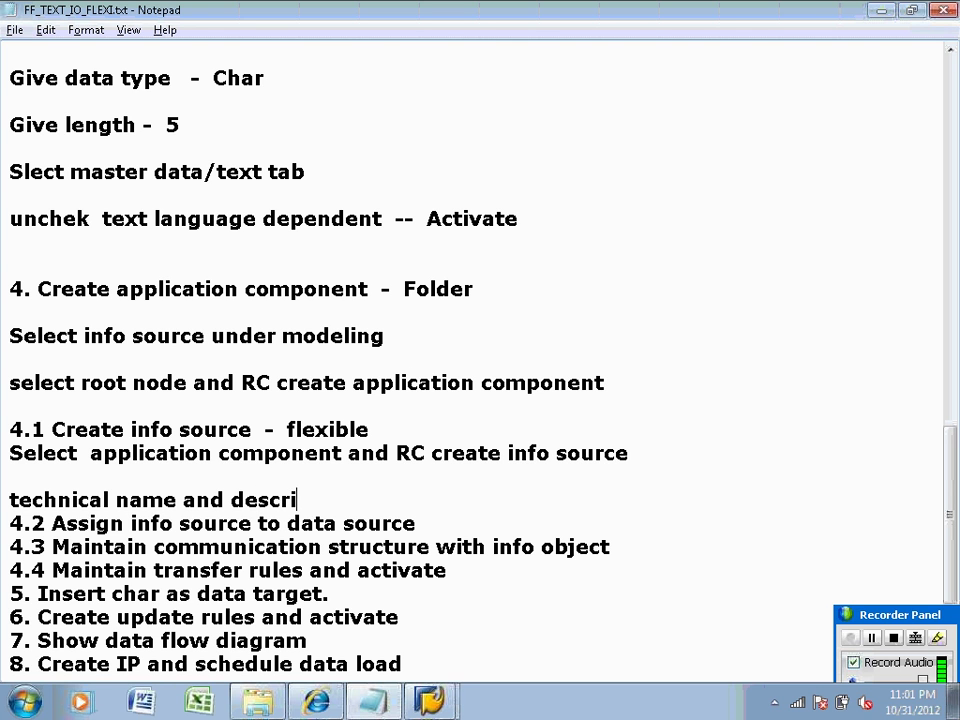
text(ption)
key(Return)
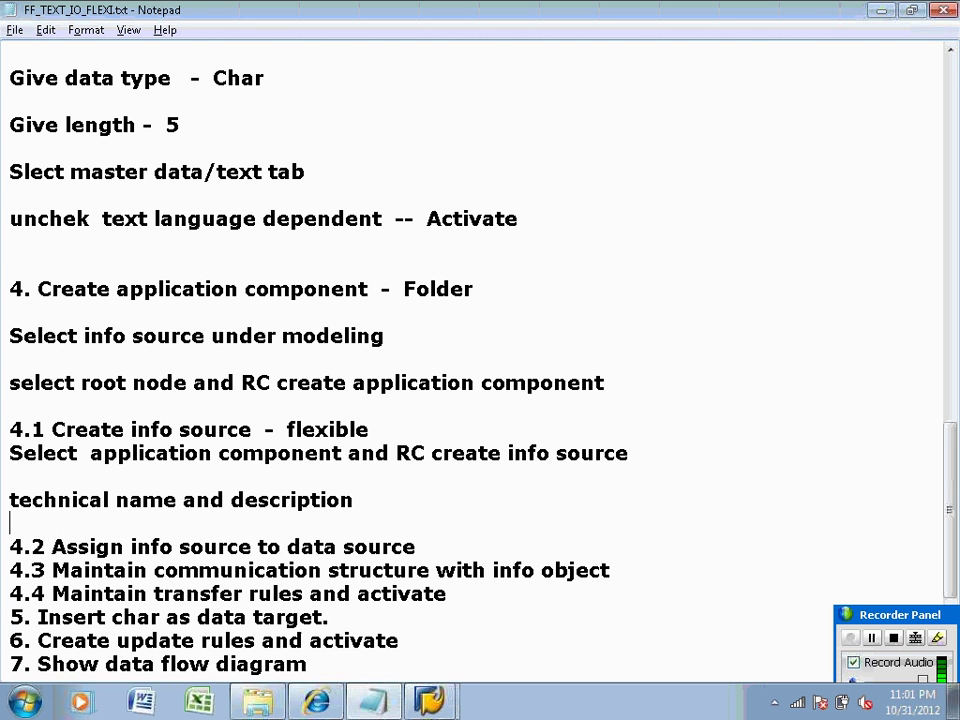
key(Return)
text(Con)
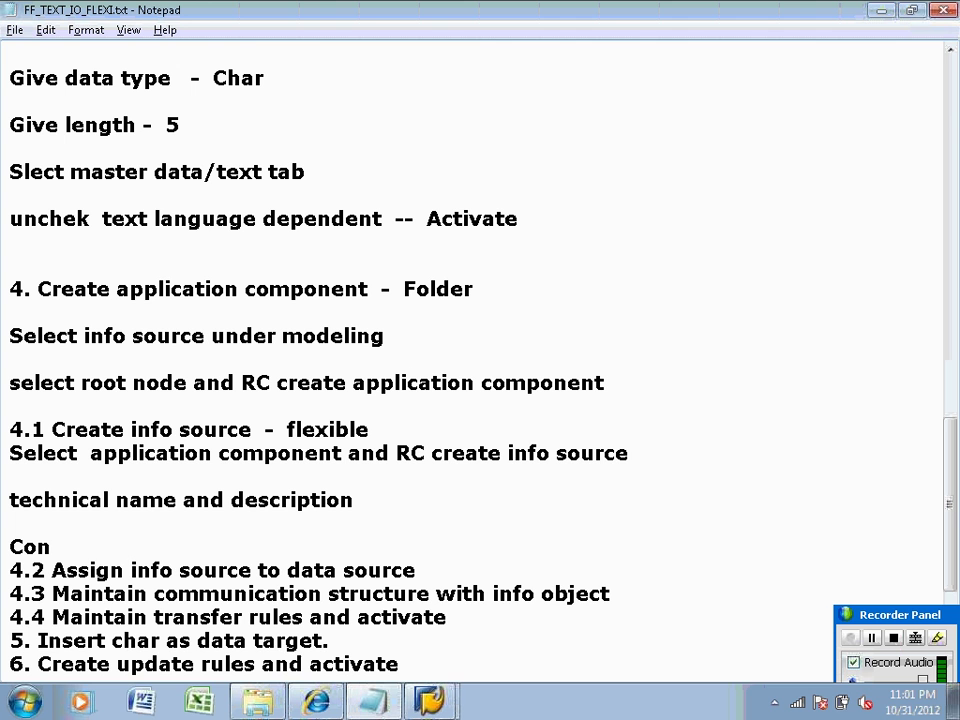
text(tinue)
key(Return)
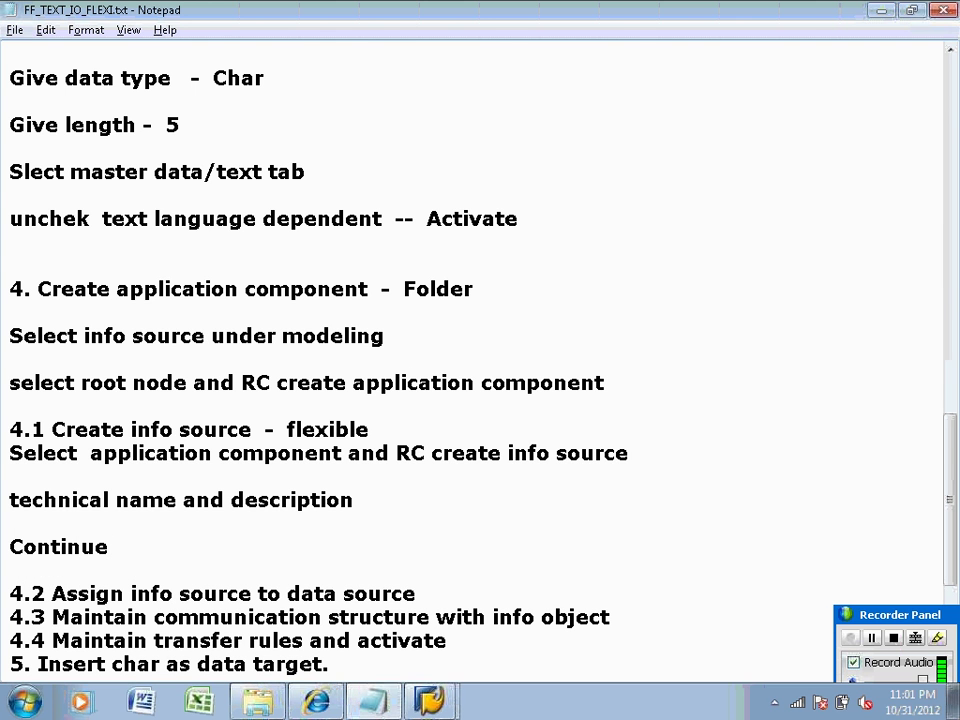
Review the outline steps from 4.2 onward, then switch to the SAP Administrator Workbench and select EMPLOYEE INFO SOURCE.
drag(951, 462, 957, 515)
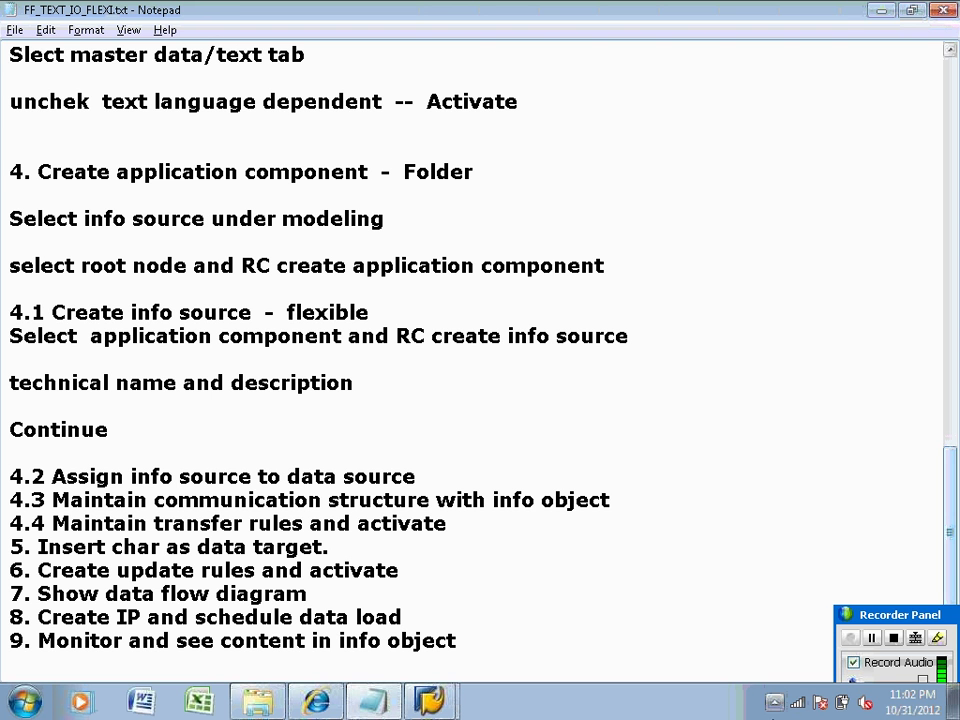
click(430, 701)
click(420, 658)
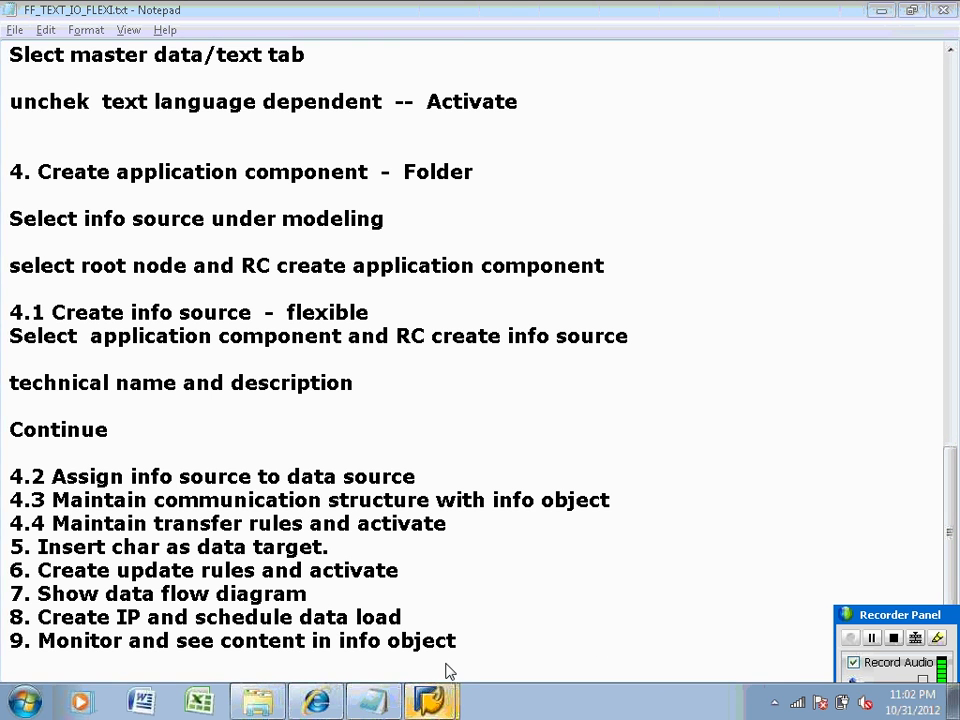
click(328, 638)
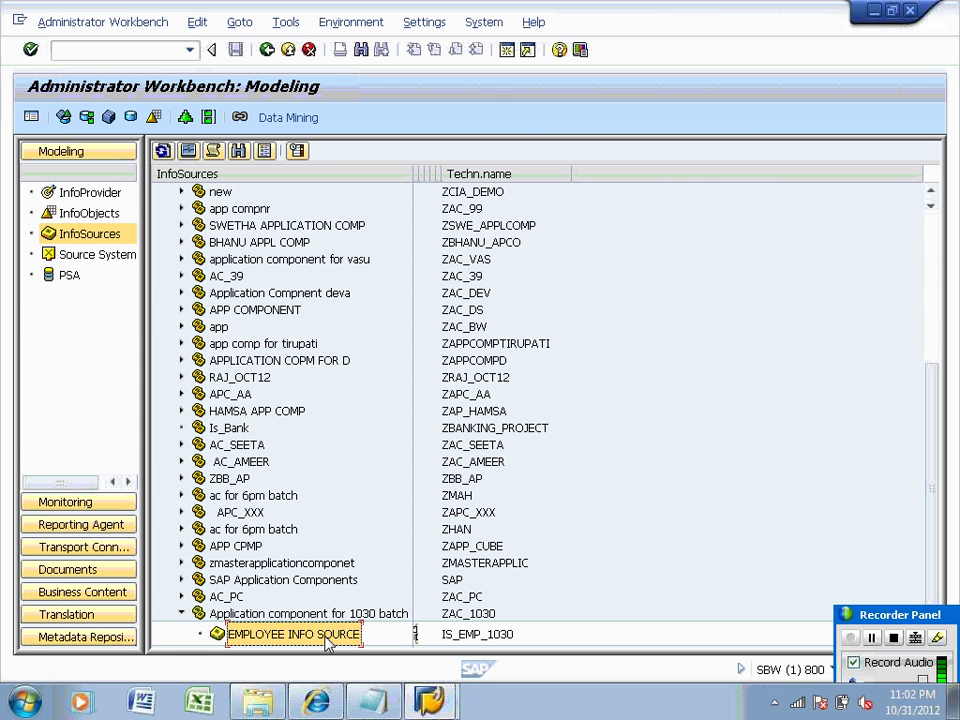
Return to Notepad and add "Select info source and RC assign data source" below heading 4.2, followed by blank lines.
key(alt+Tab)
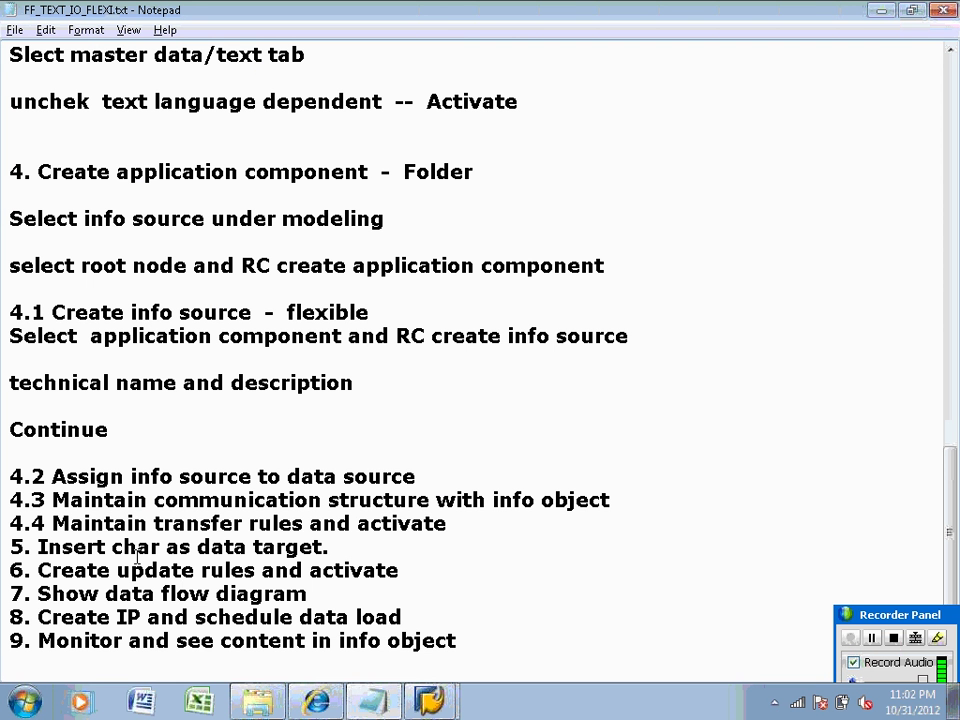
click(422, 472)
key(Return)
key(Return)
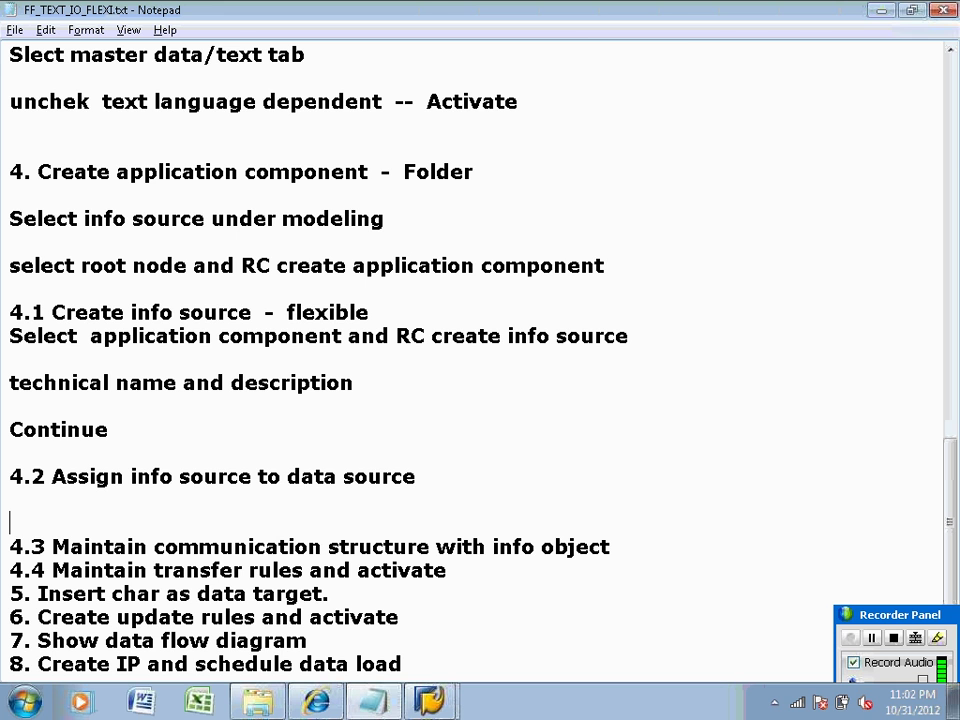
text(Select inf)
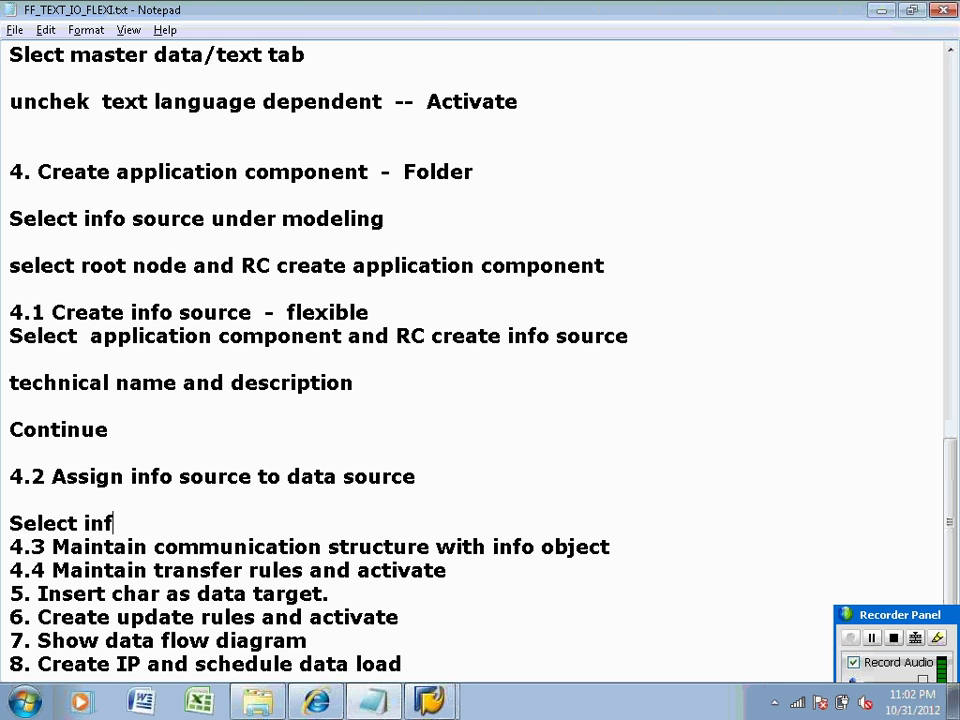
text(o source and )
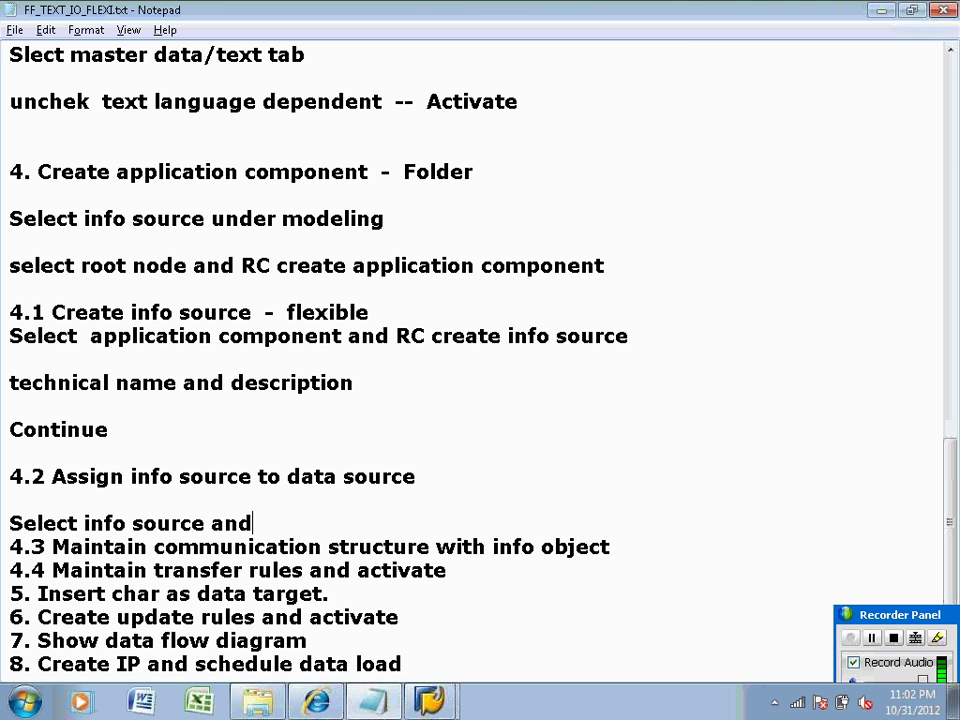
text(RC as)
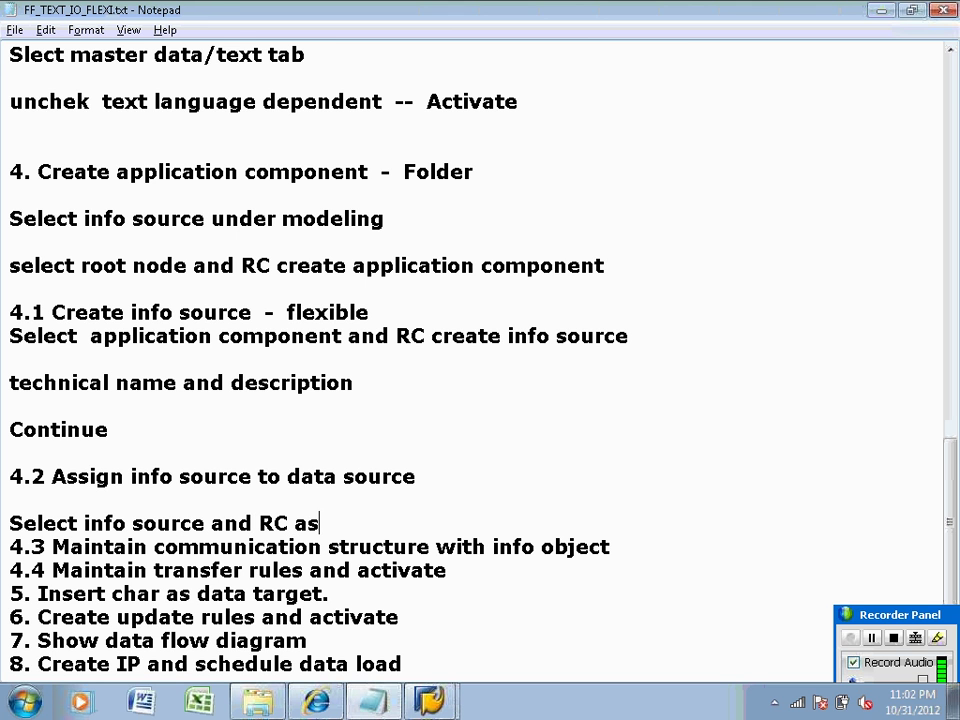
text(sign data )
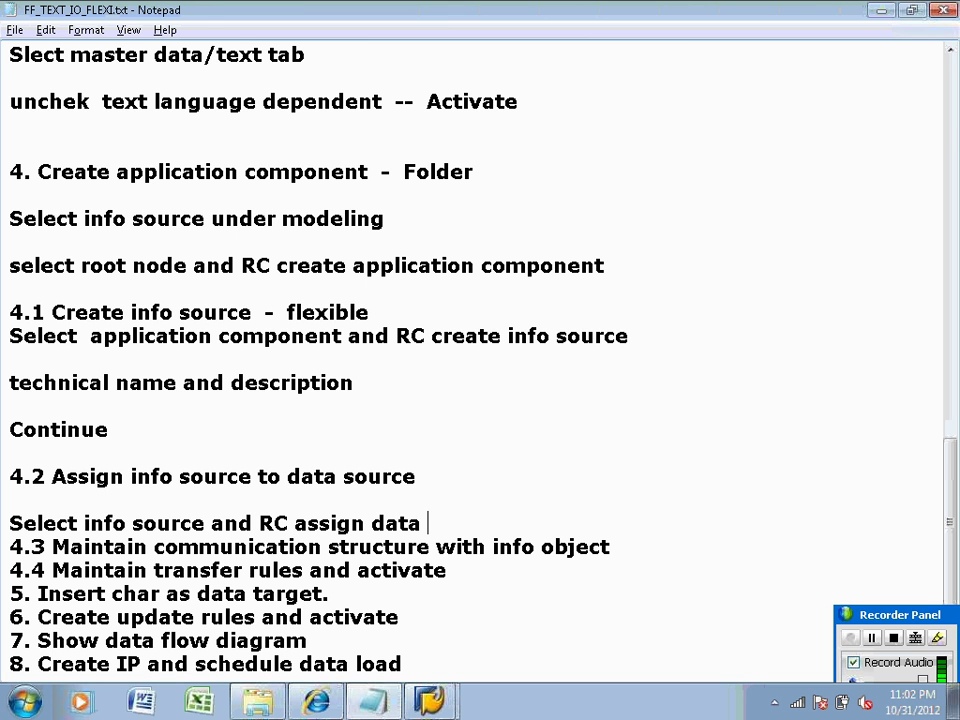
text(source)
key(Return)
key(Return)
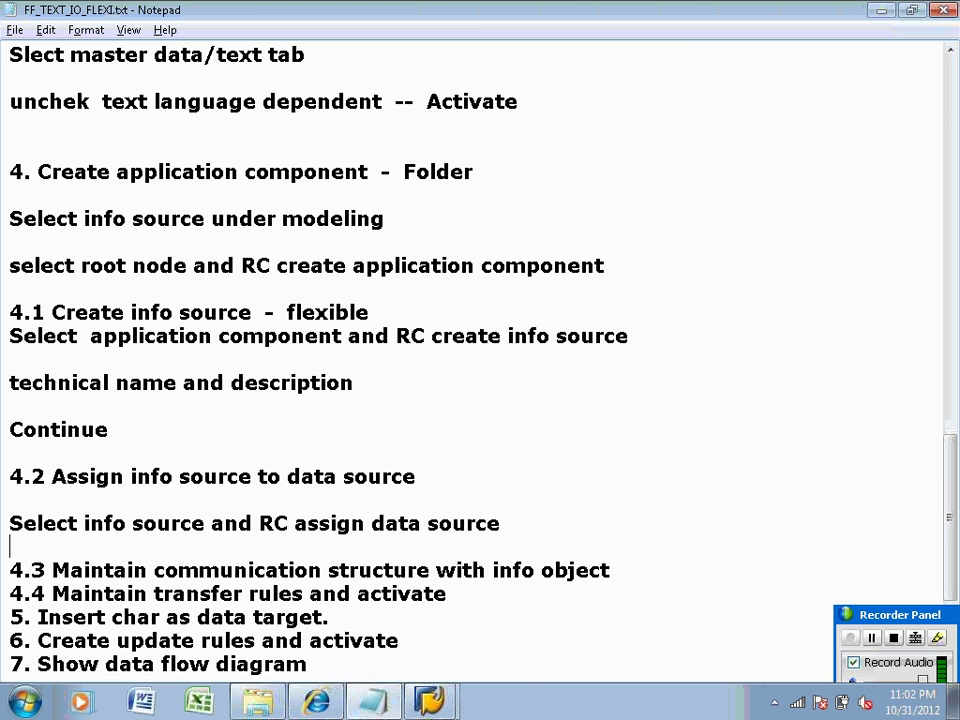
Switch to the SAP Administrator Workbench and assign source system FS_1030 to InfoSource IS_EMP_1030, picking it from the available source systems.
key(alt)
key(alt+Tab)
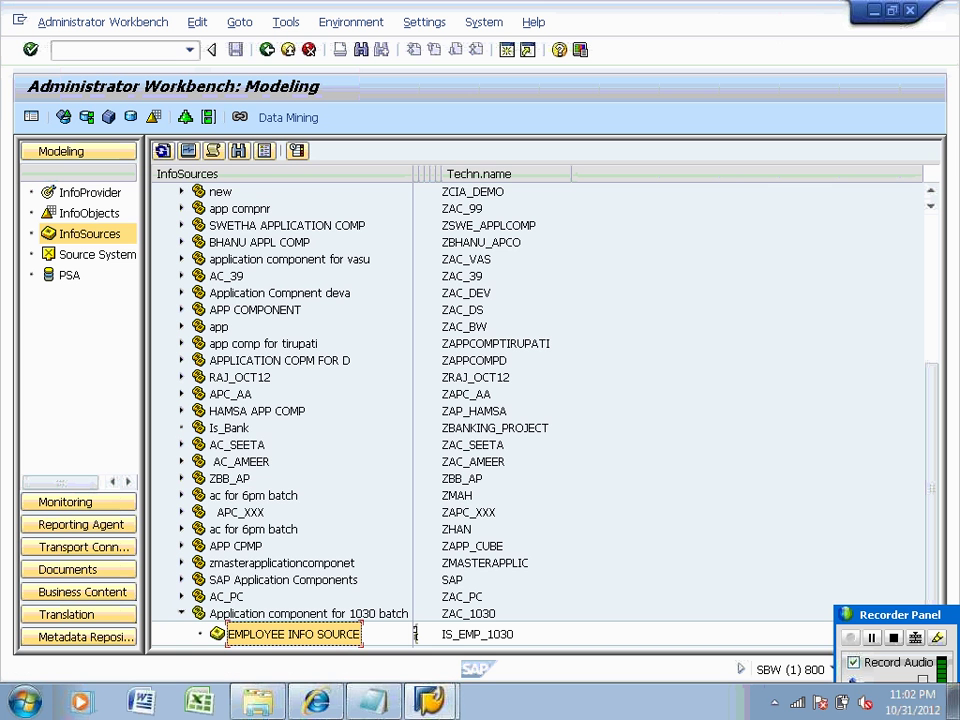
right_click(263, 637)
click(290, 578)
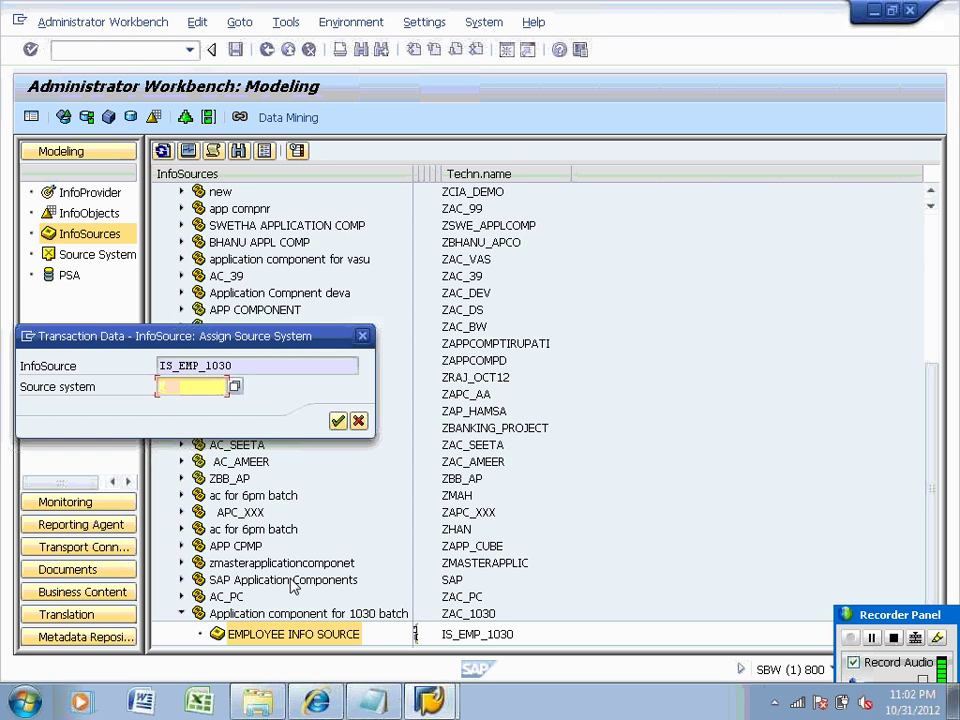
text(FS)
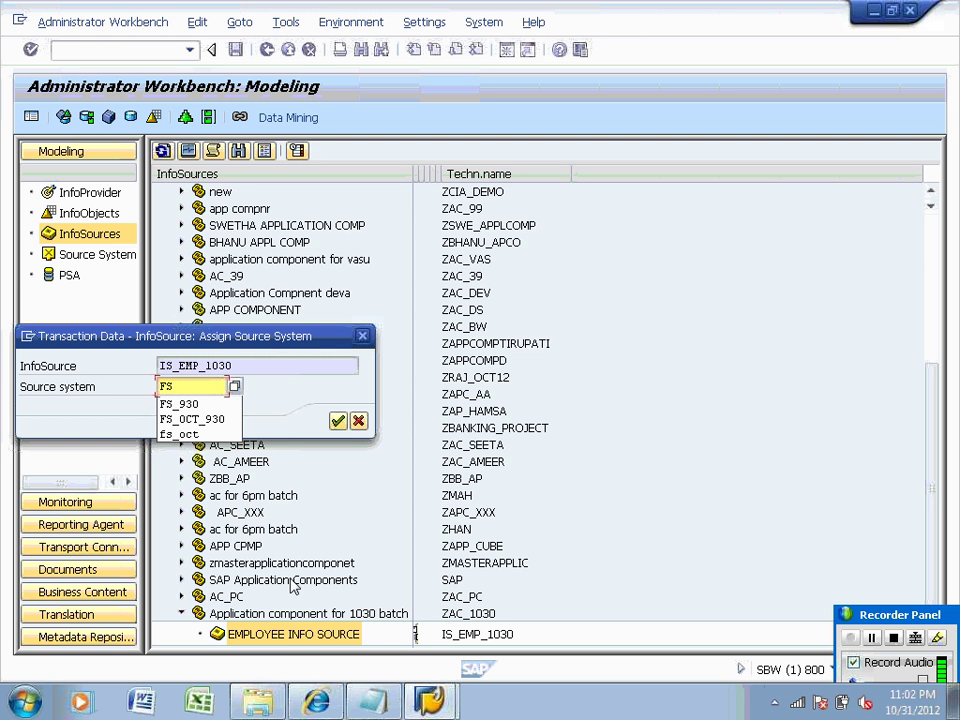
text(_!)#))
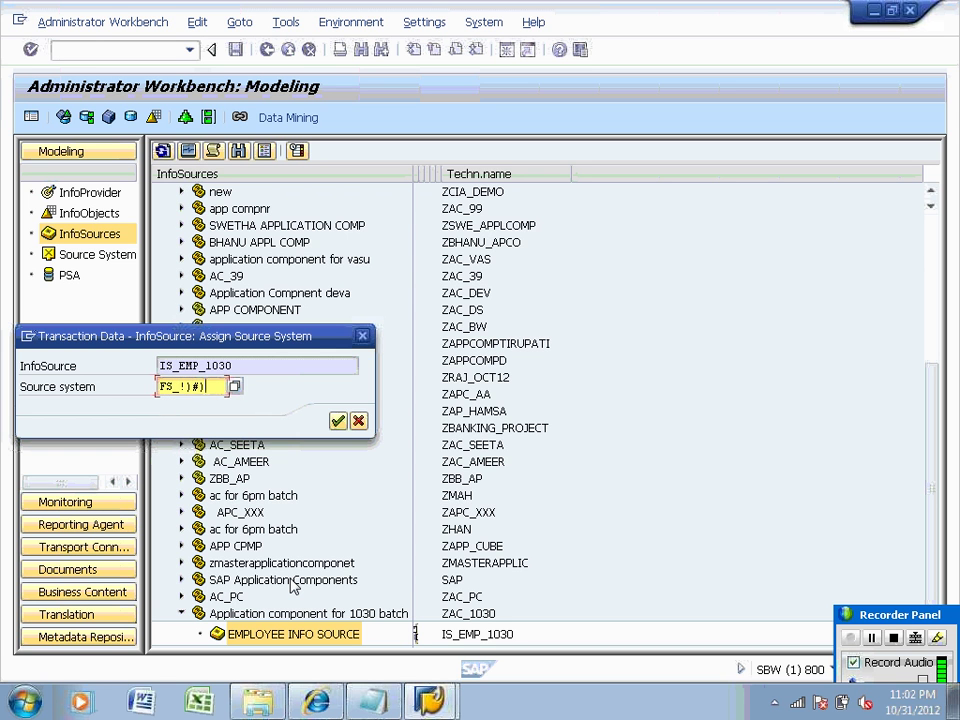
key(BackSpace)
key(BackSpace)
key(BackSpace)
key(BackSpace)
text(1030)
click(236, 387)
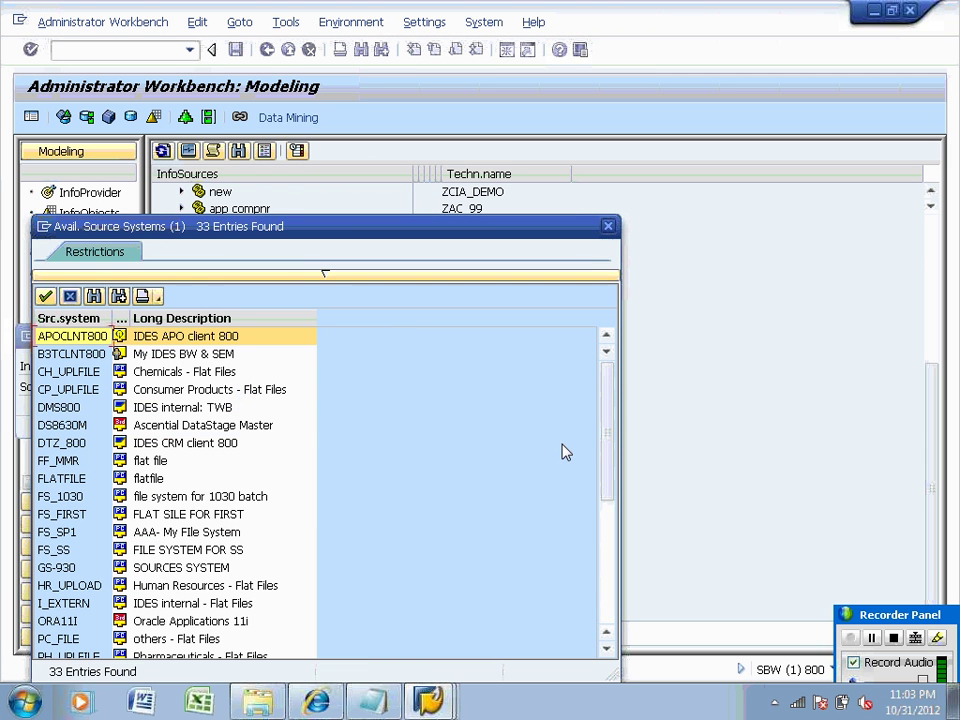
double_click(50, 496)
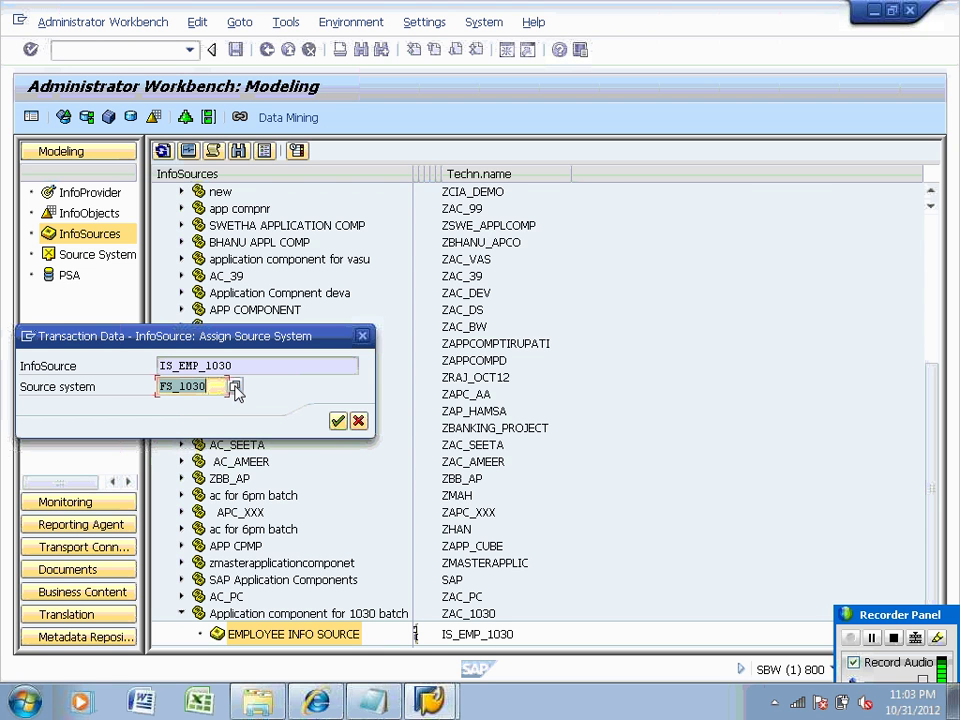
click(339, 423)
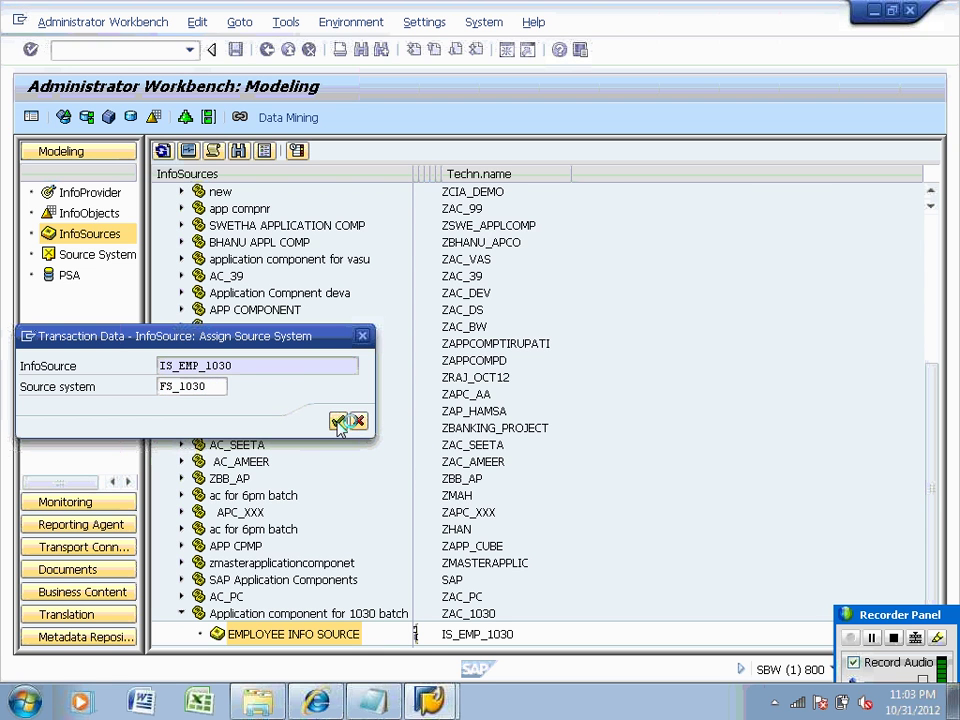
Switch to Notepad and add the line "give file system info" below "Select info source and RC assign data source" in section 4.2.
click(373, 702)
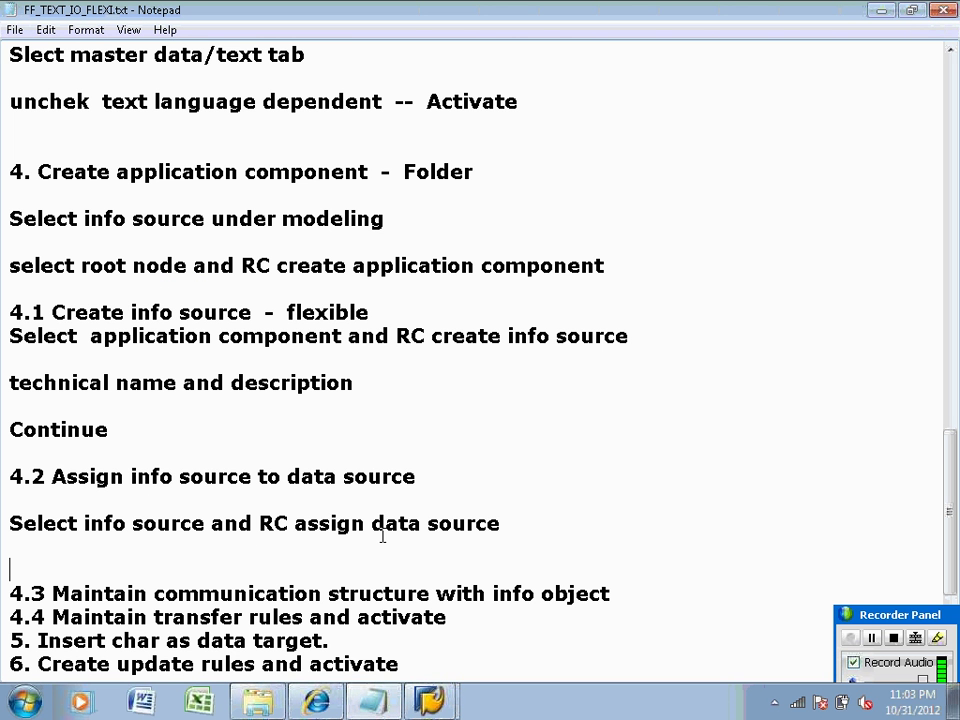
click(510, 523)
key(Return)
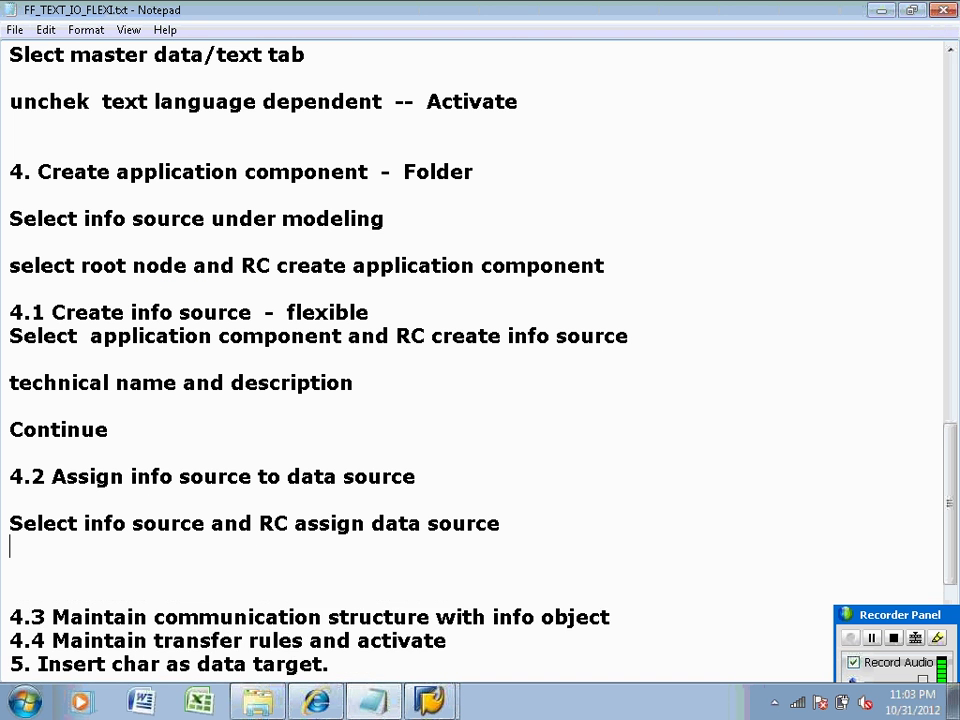
key(Return)
text(give)
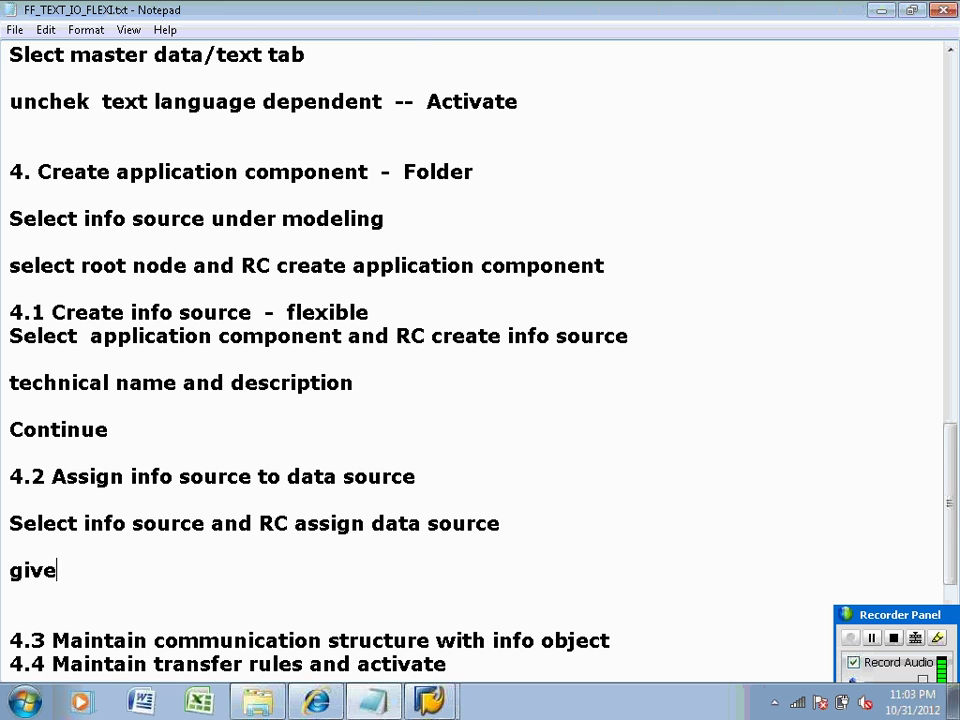
text( file sys)
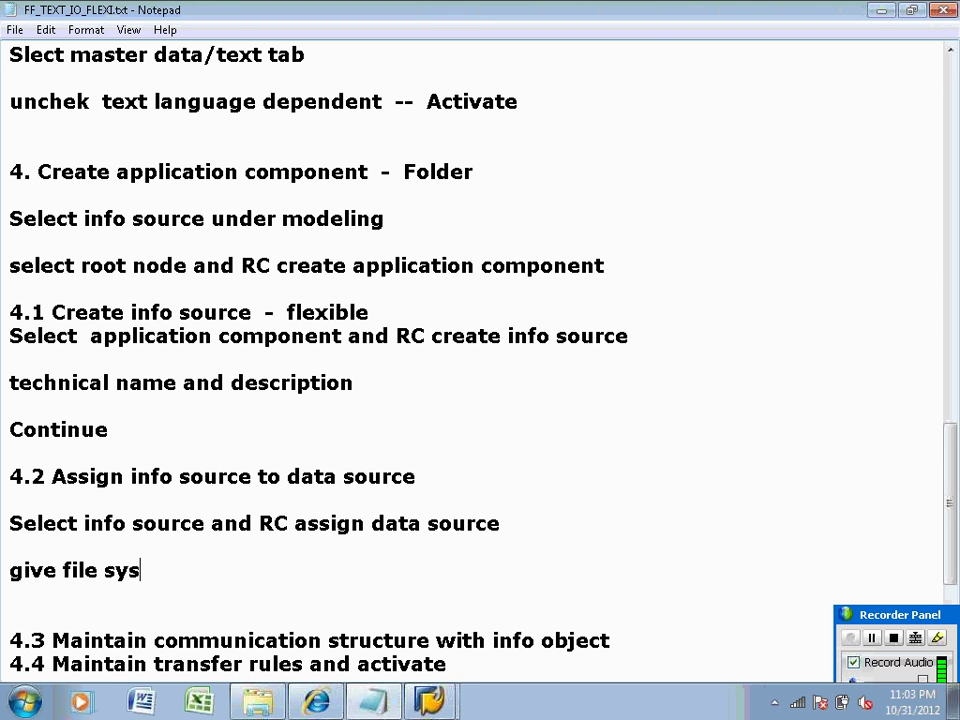
text(tem info)
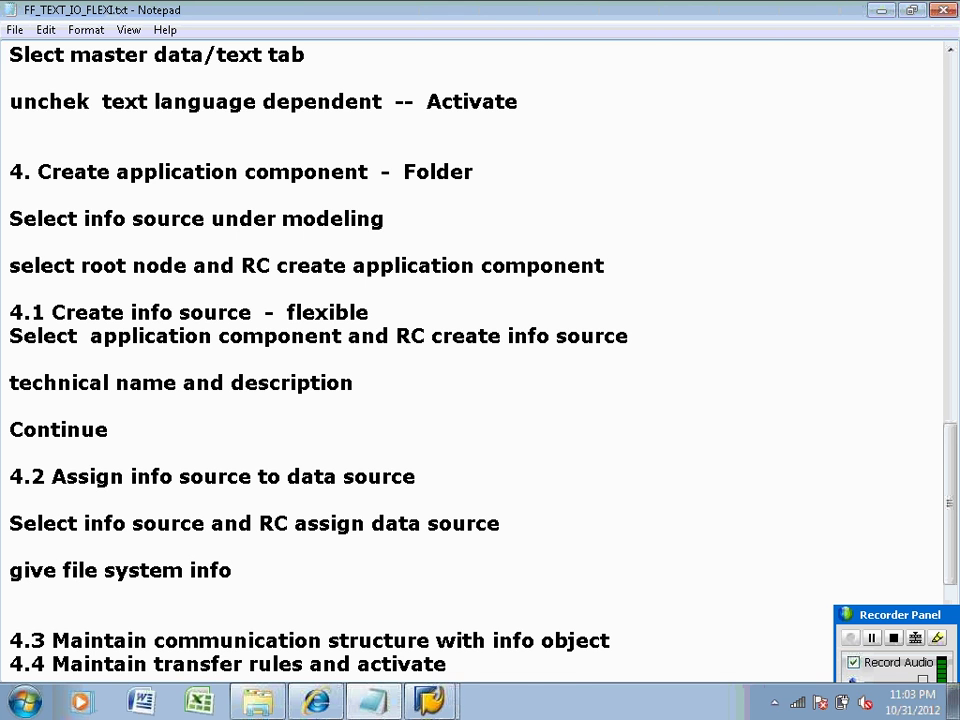
Add the line "continue" at the end of section 4.2, separated by blank lines.
key(Return)
key(Return)
text(con)
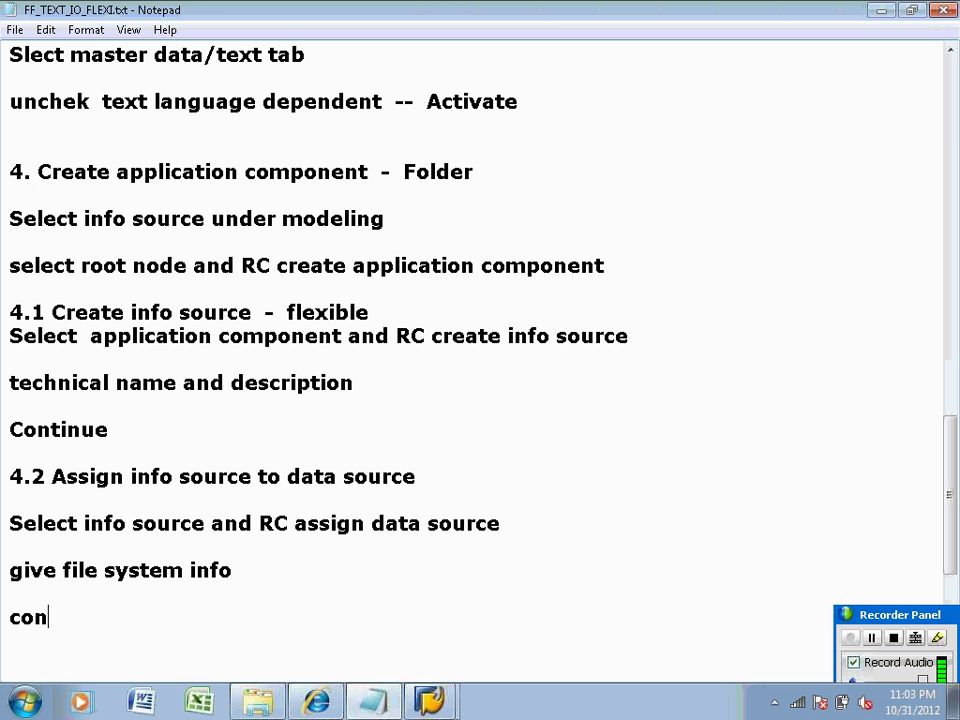
text(tinue)
key(Return)
key(Return)
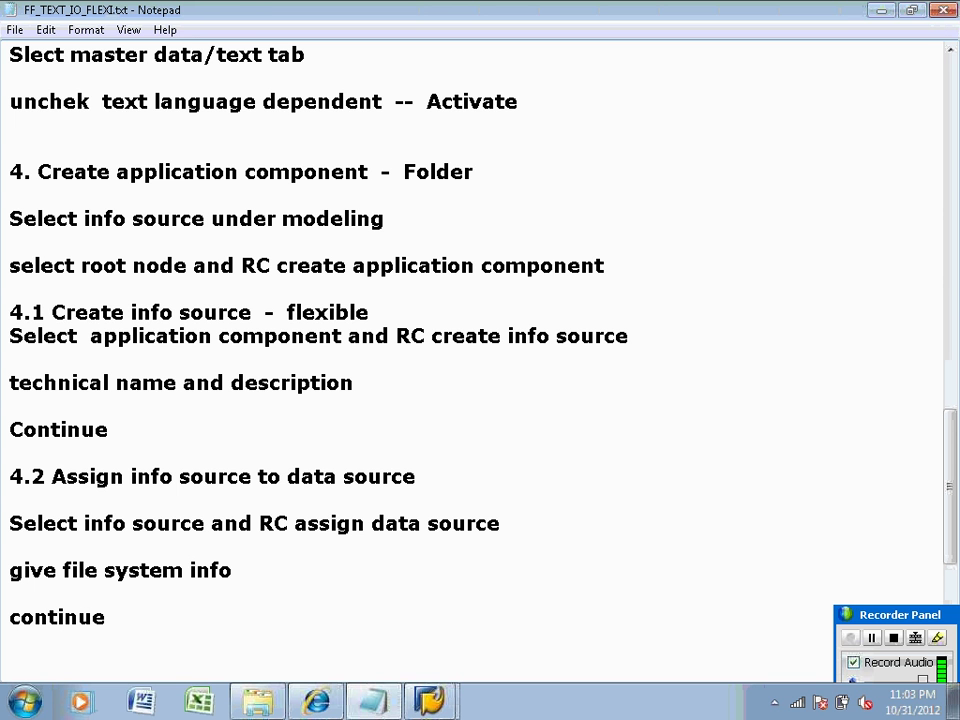
key(Down)
key(Down)
key(Up)
key(Up)
Switch to the SAP Administrator Workbench, save the DataSource assignment to InfoSource IS_EMP_1030, and expand its communication structure.
key(alt+Tab)
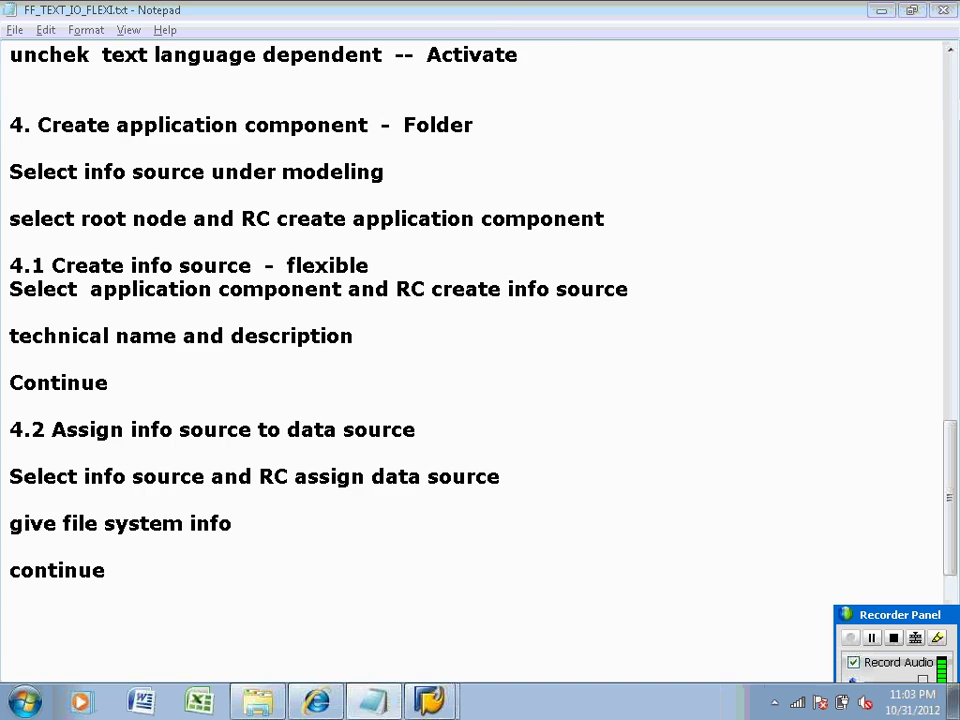
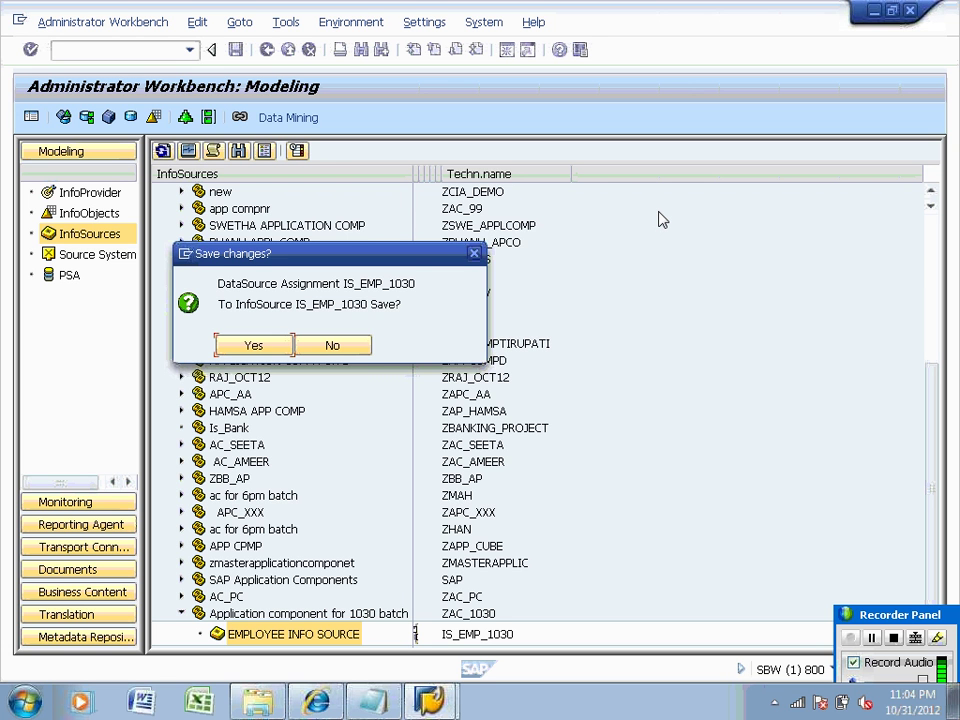
click(258, 349)
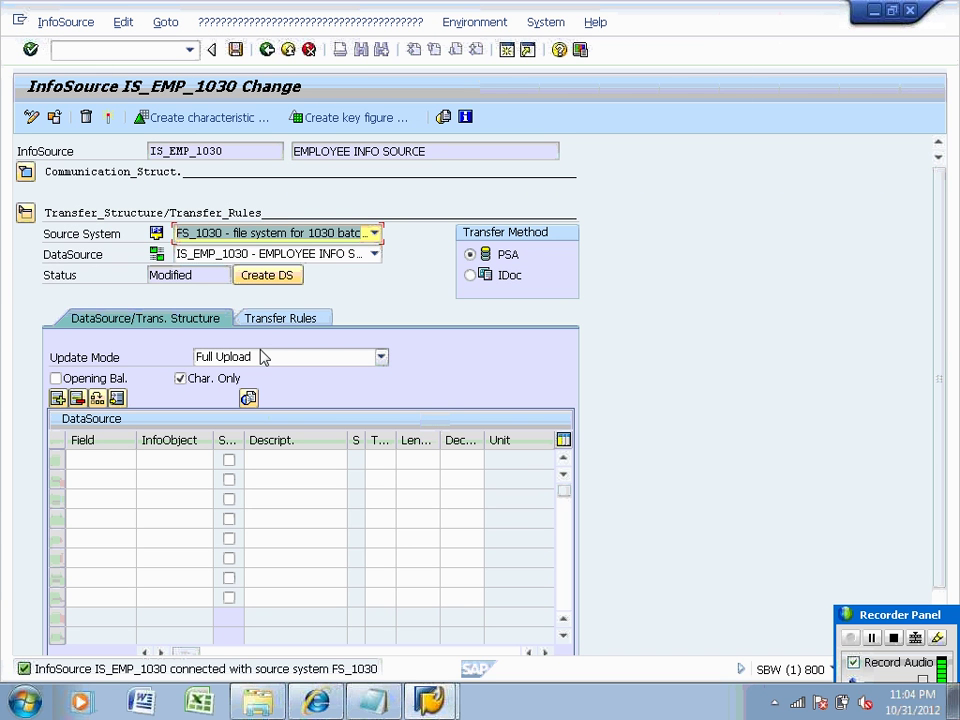
click(25, 172)
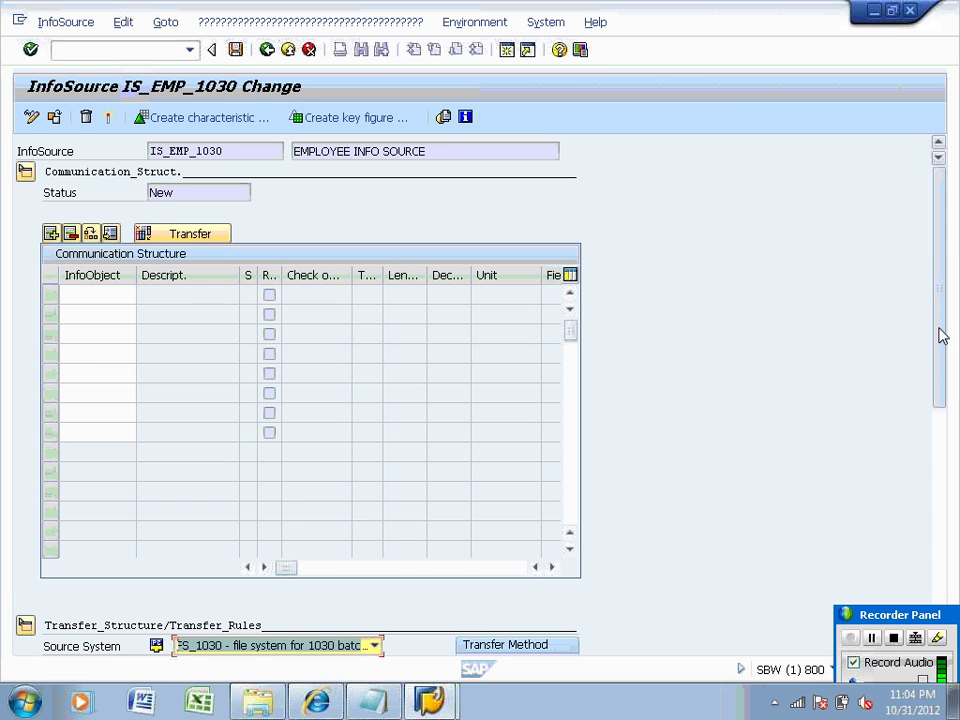
Examine the communication structure and the transfer structure and transfer rules sections of InfoSource IS_EMP_1030.
drag(941, 334, 945, 521)
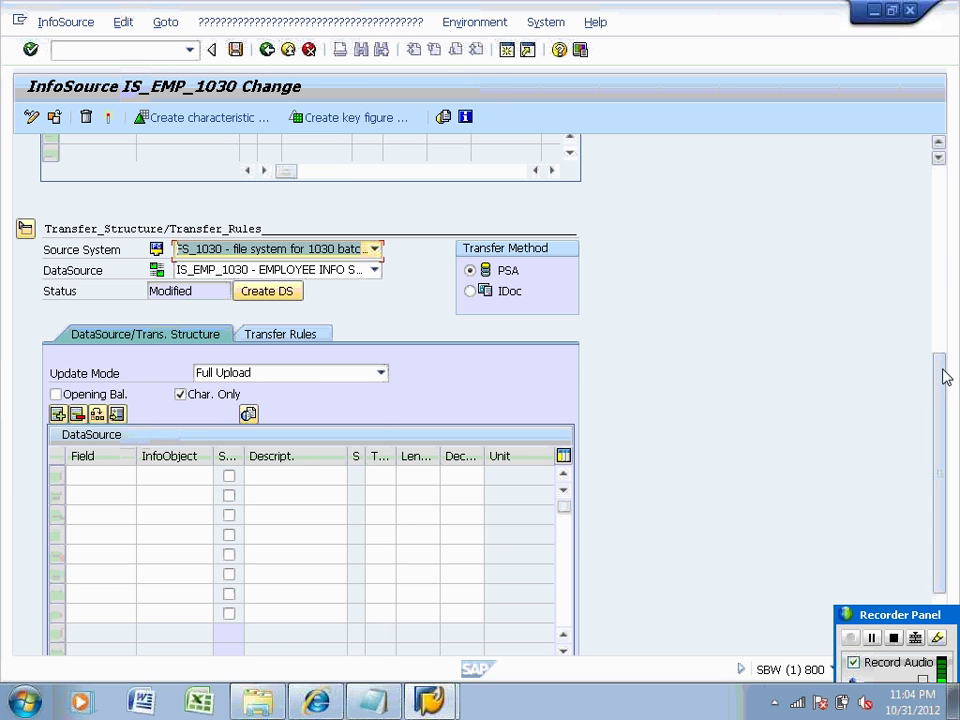
drag(943, 375, 943, 240)
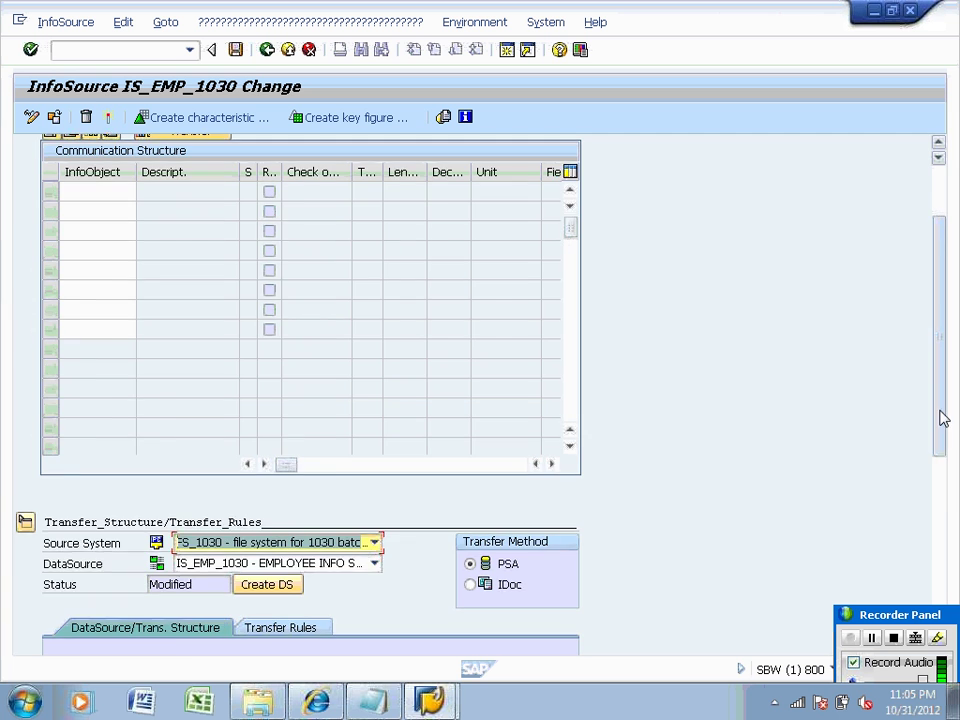
drag(943, 418, 947, 381)
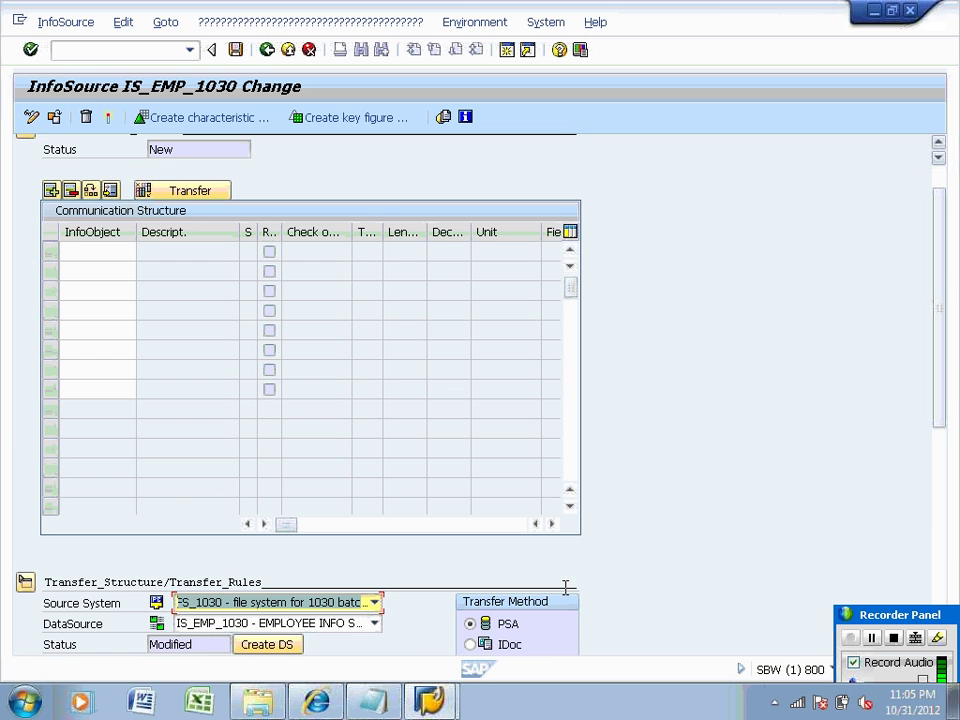
click(387, 702)
click(387, 702)
drag(943, 293, 938, 268)
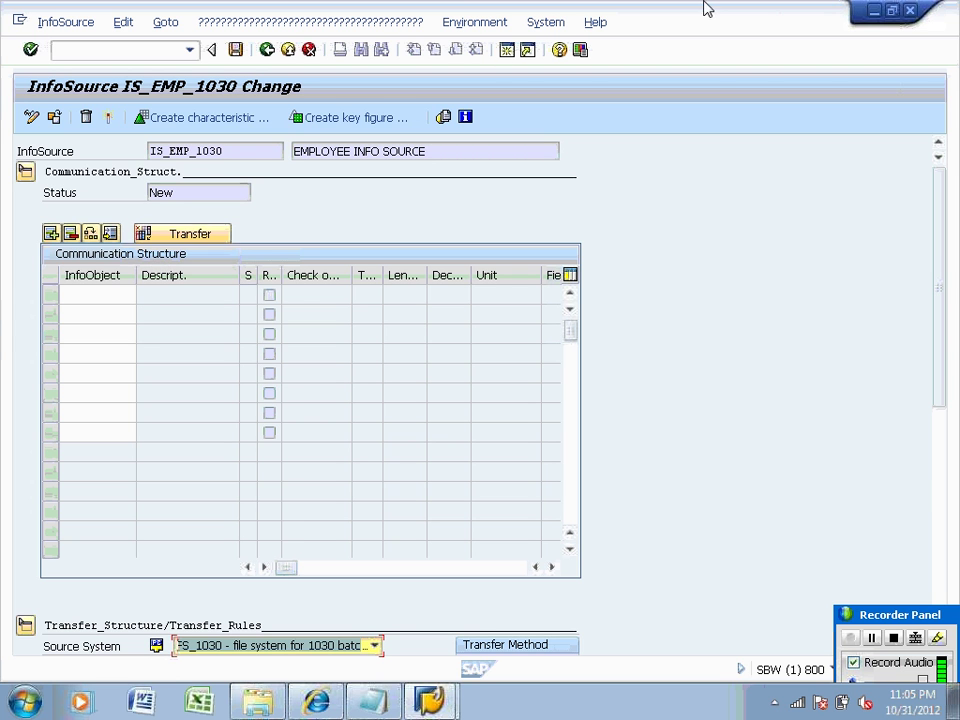
scroll(940, 322, down, 1)
drag(940, 322, 943, 407)
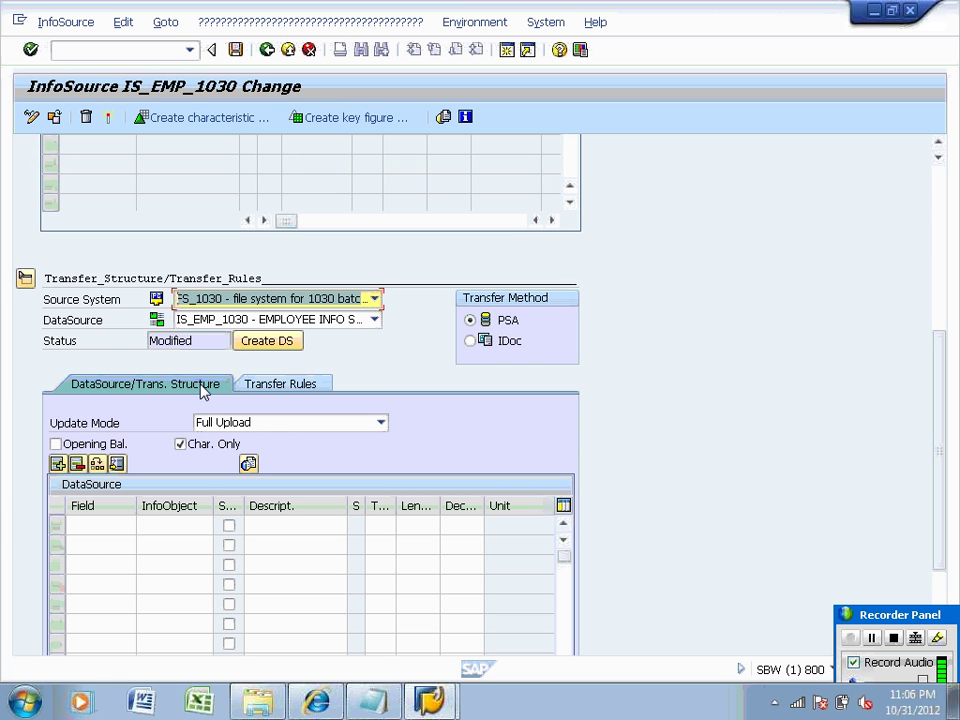
drag(943, 364, 934, 193)
Enter the InfoObjects ZEMP10 and 0TXTSH in the first two rows of the communication structure.
click(94, 294)
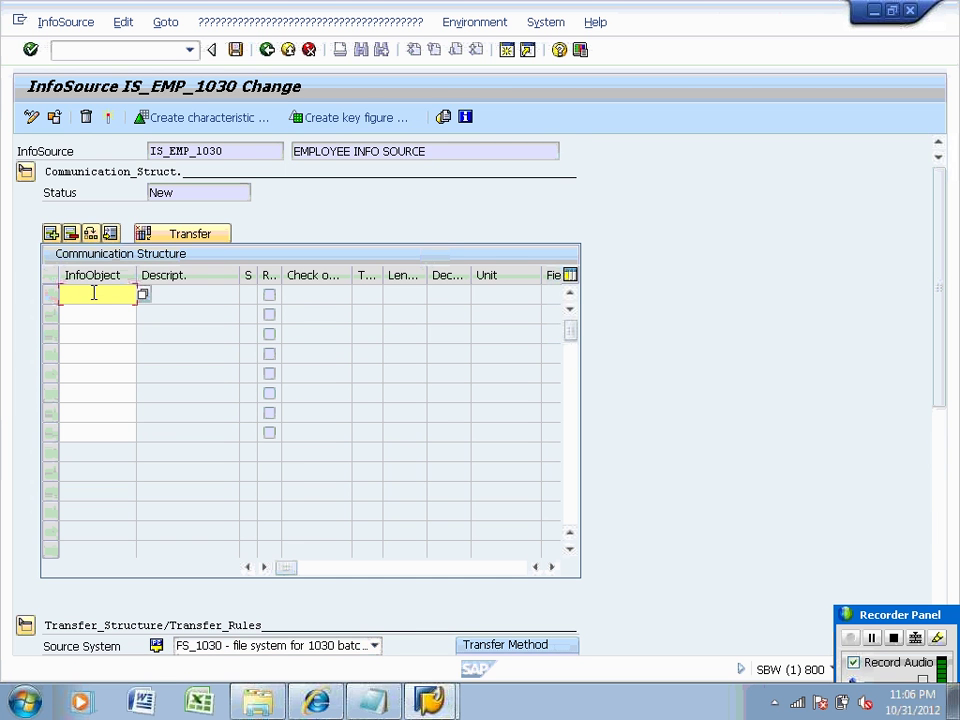
text(zem)
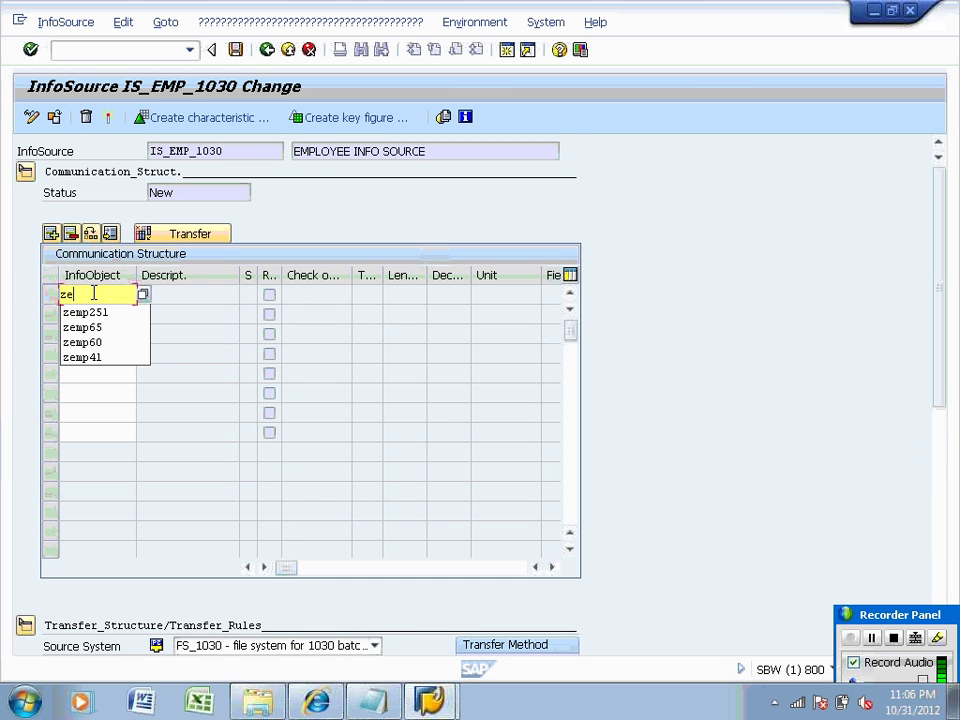
text(p1)
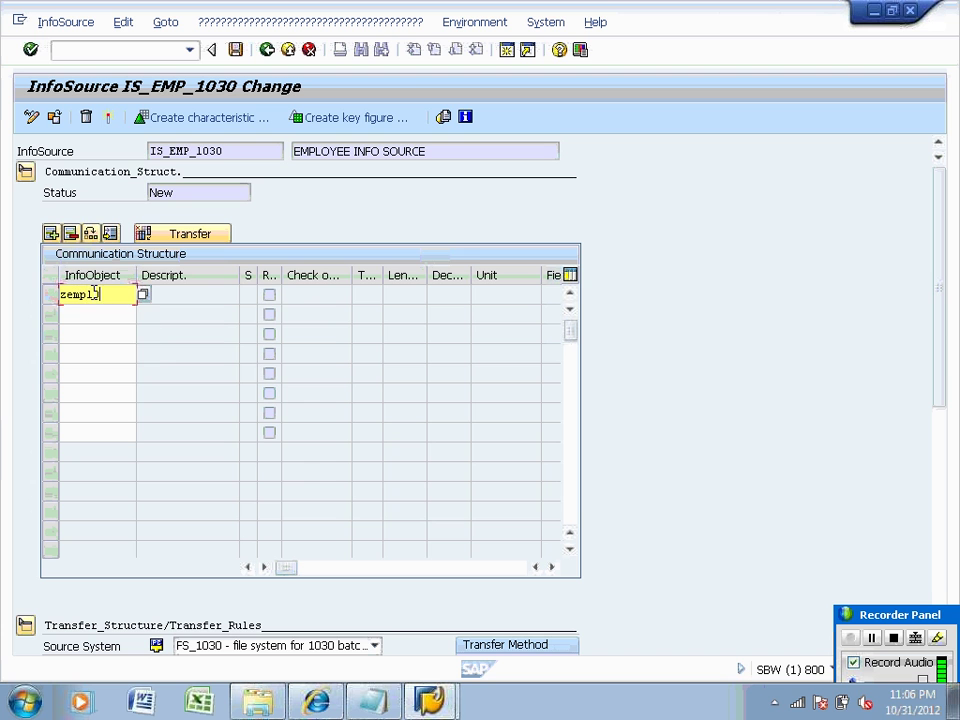
text(0)
key(Return)
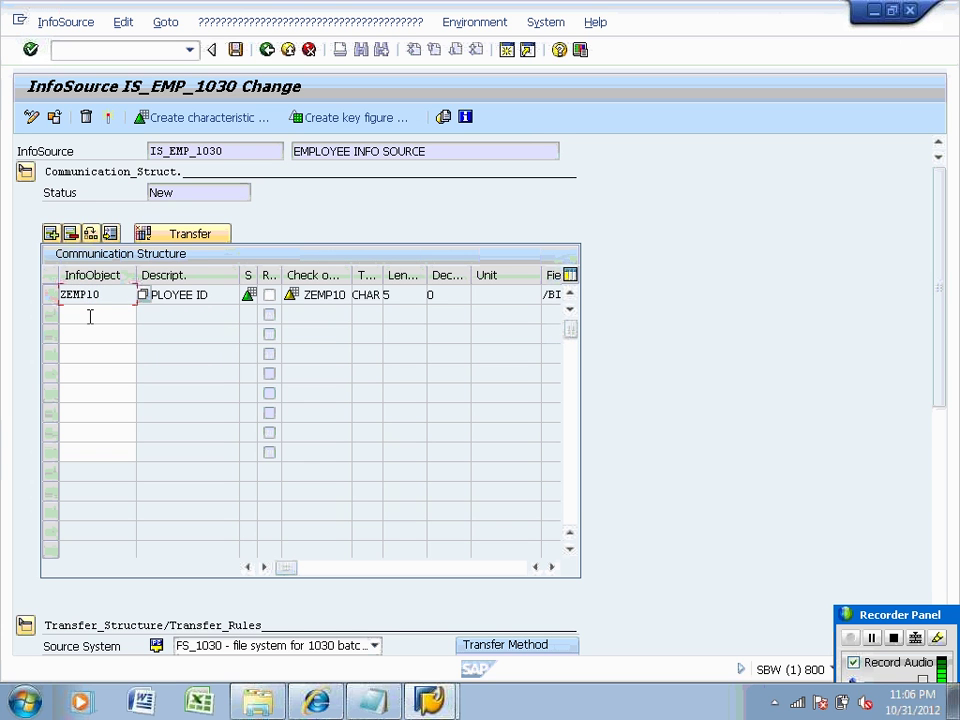
click(90, 315)
text(0txtsh)
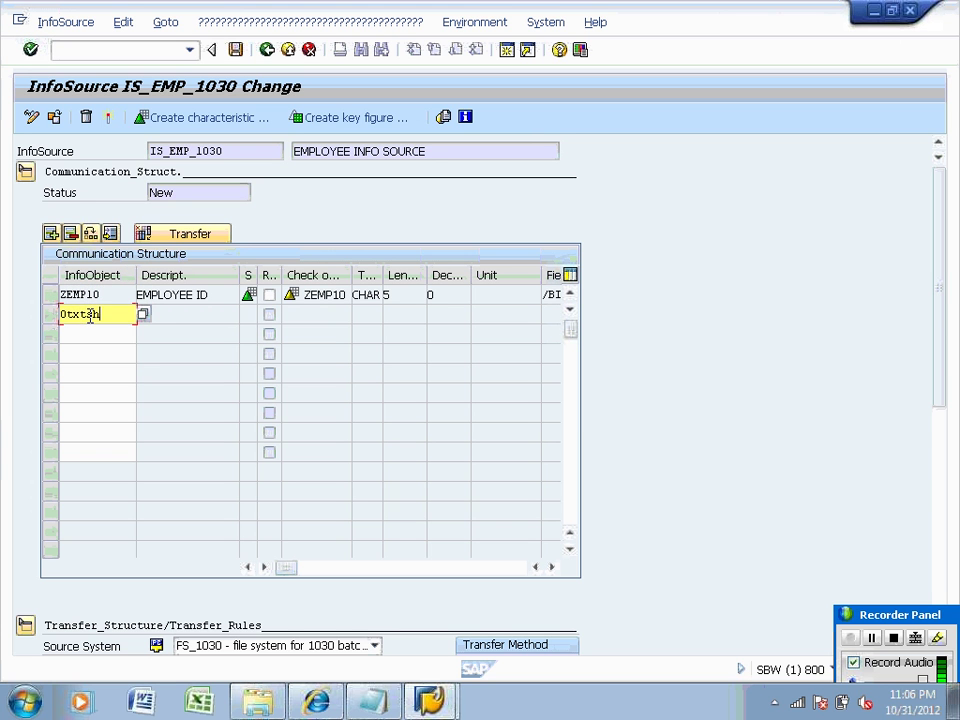
key(Return)
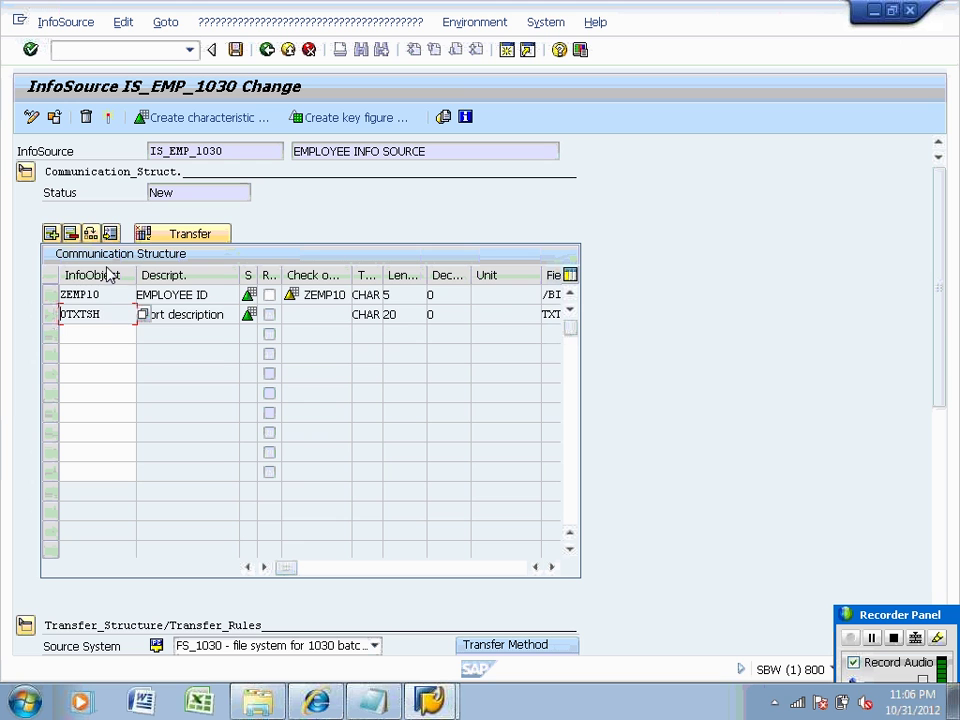
click(106, 298)
drag(106, 298, 55, 300)
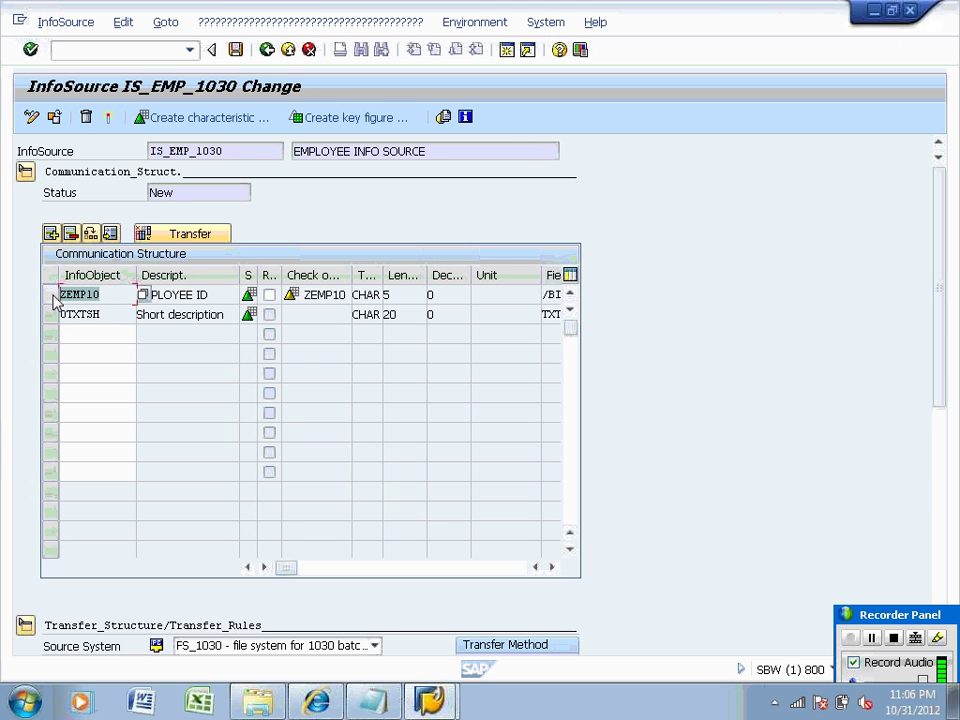
drag(113, 317, 55, 318)
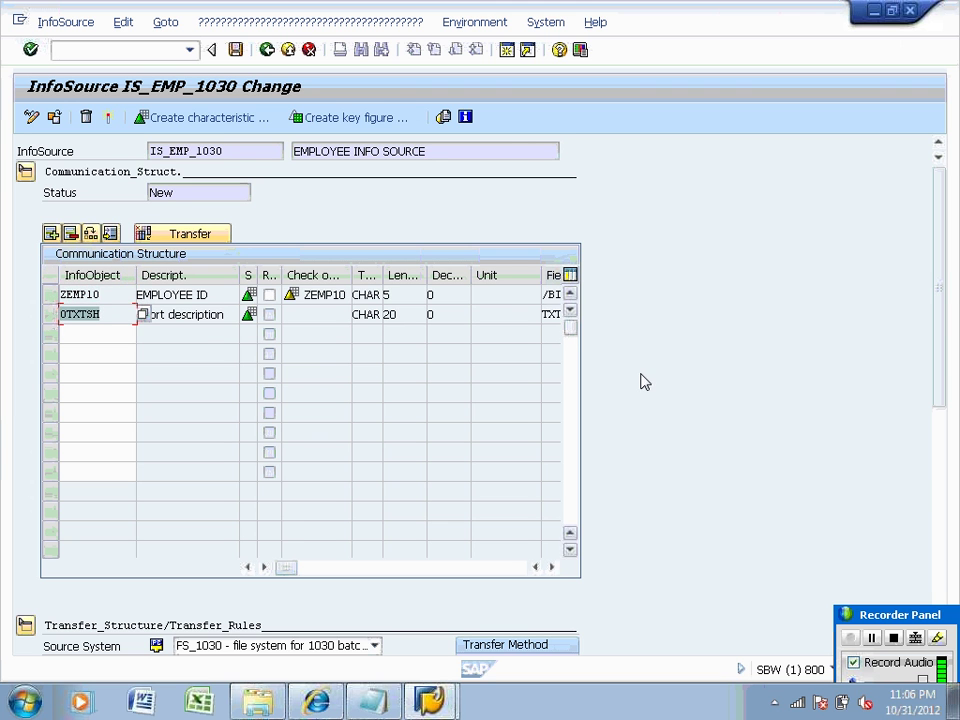
mouse_move(938, 344)
mouse_down()
mouse_move(943, 388)
mouse_move(937, 354)
mouse_up()
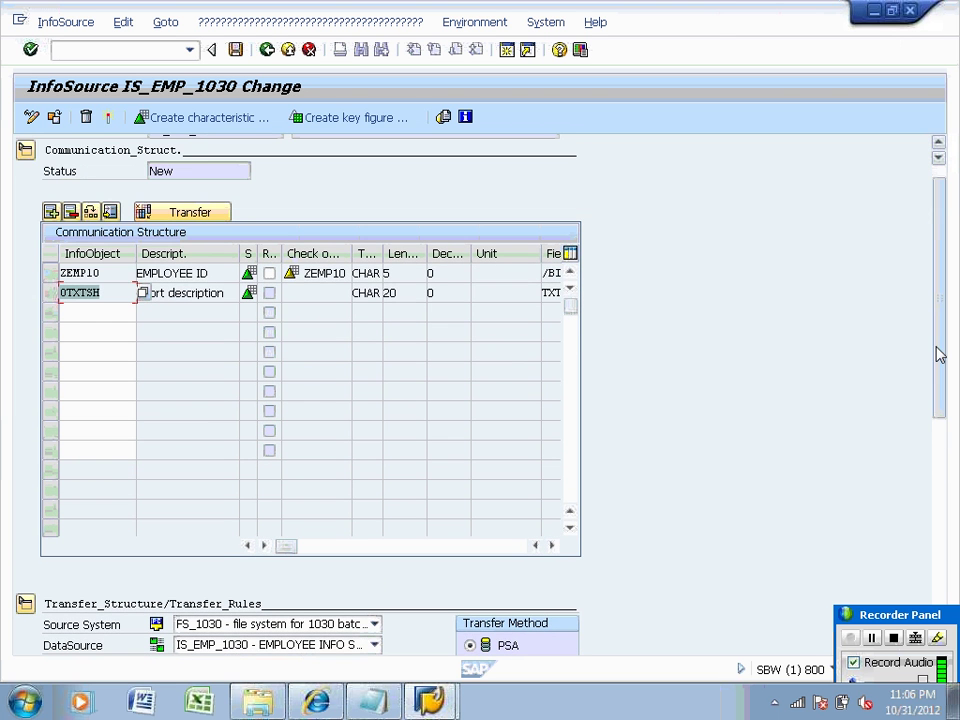
Switch to Notepad and remove two surplus blank lines above heading 4.3.
click(375, 700)
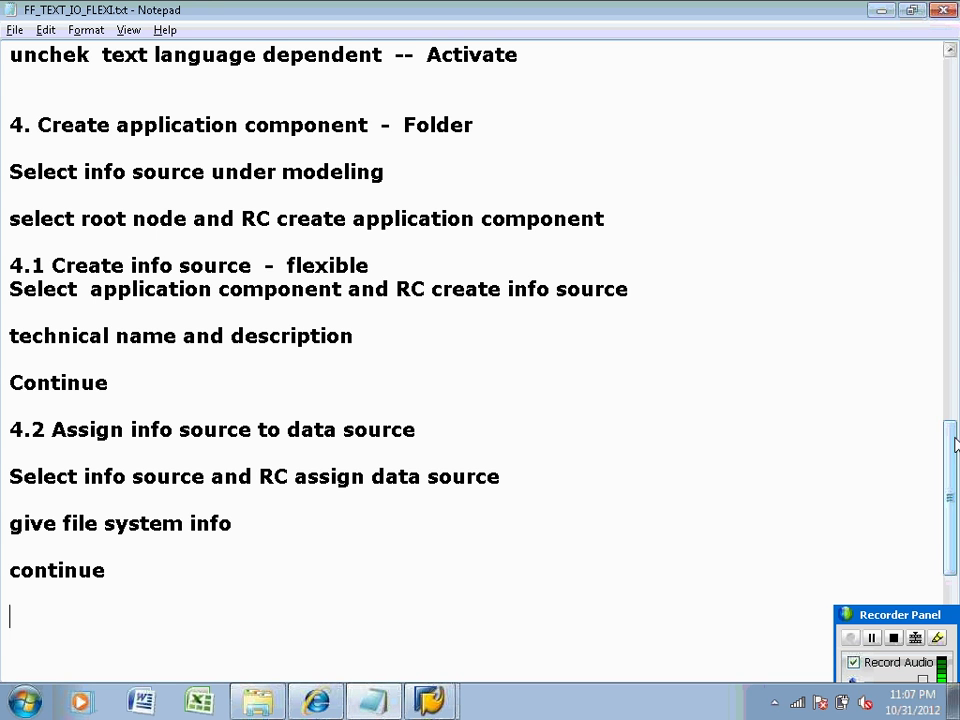
drag(957, 440, 955, 500)
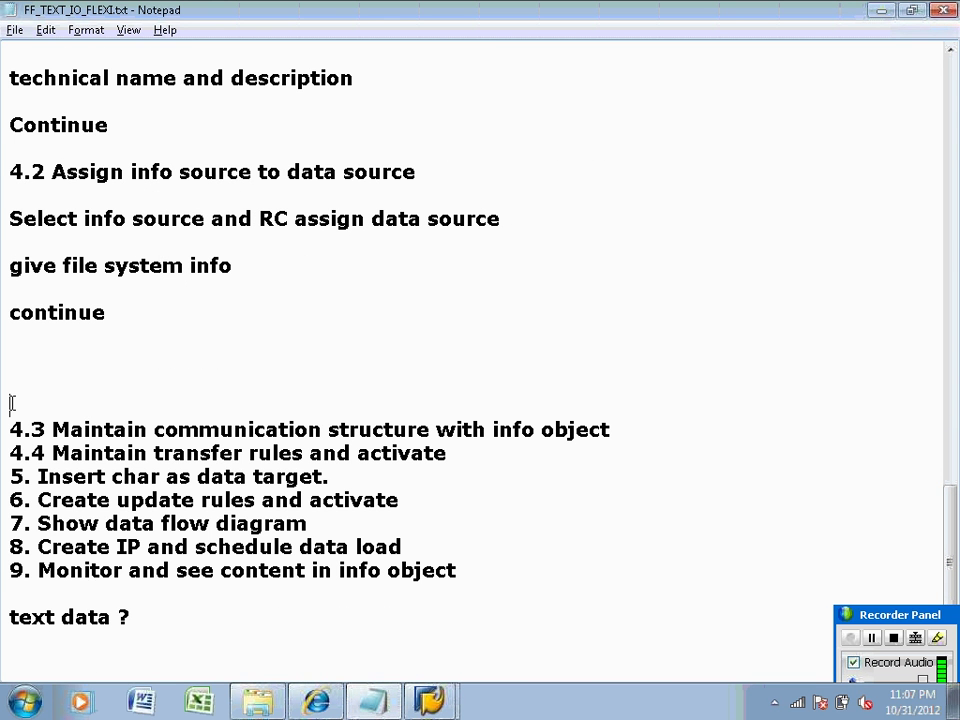
key(BackSpace)
key(BackSpace)
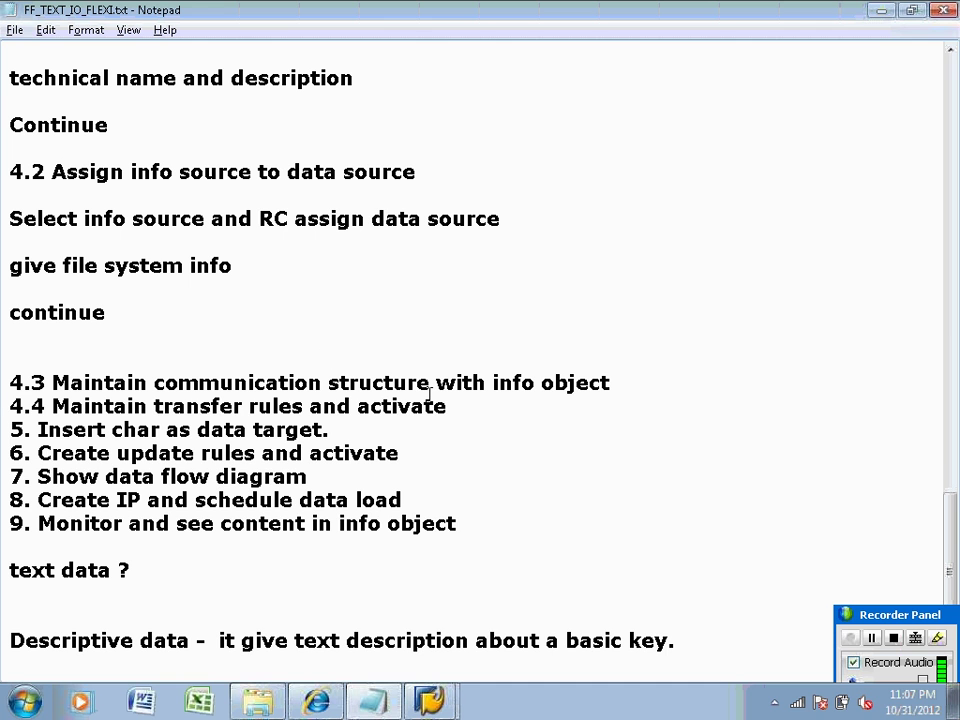
Add the line "Give info objects information and enter" below heading 4.3, with a blank line before and after it.
click(630, 380)
key(Return)
key(Return)
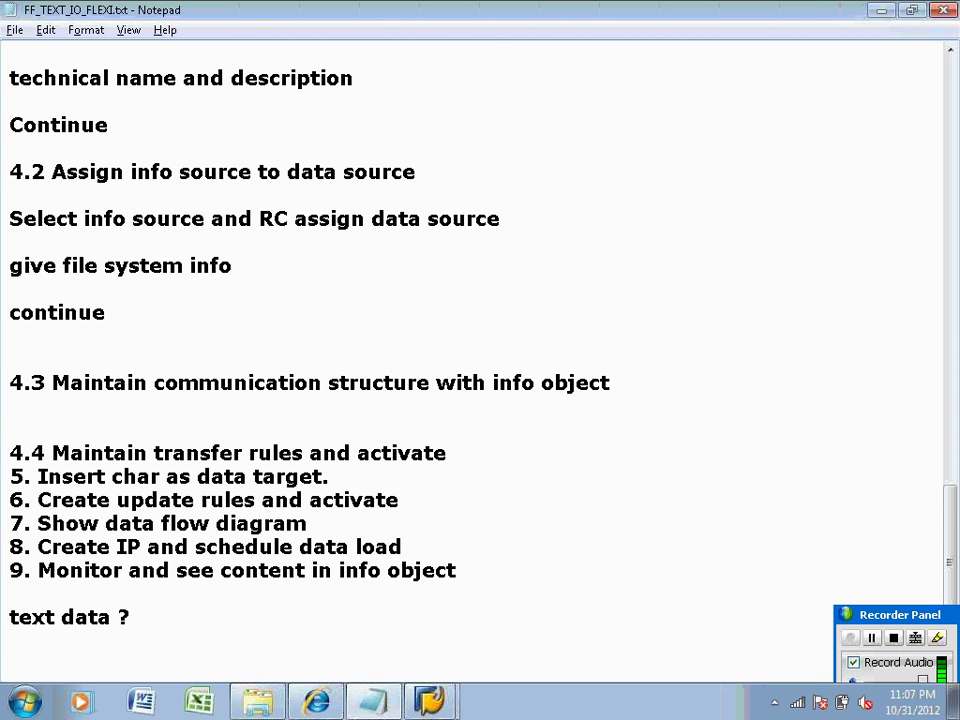
text(Give inf)
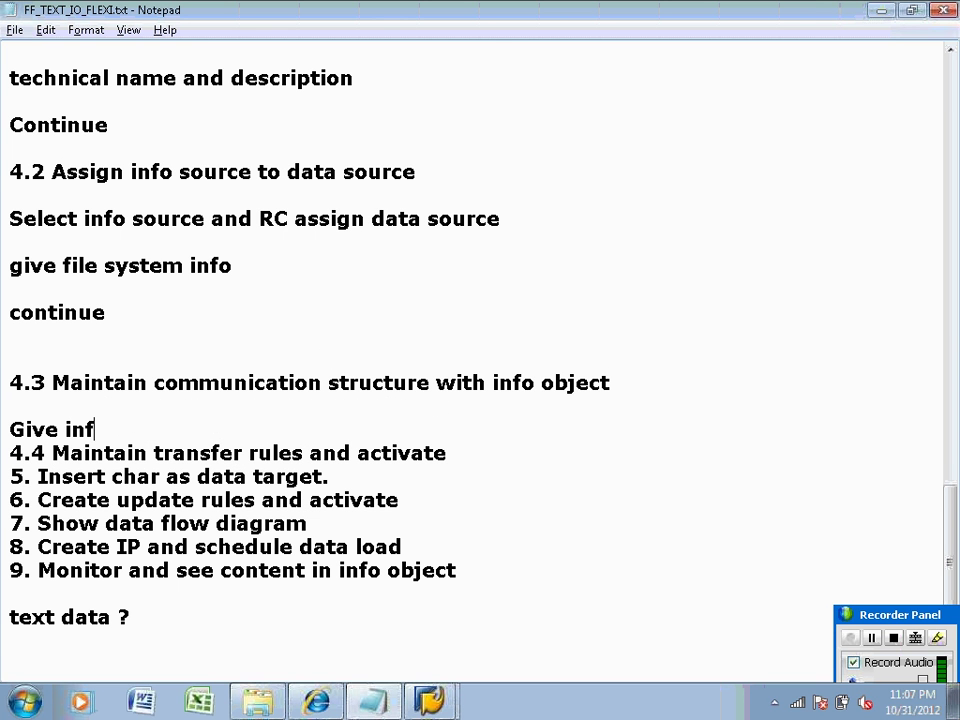
text(o object)
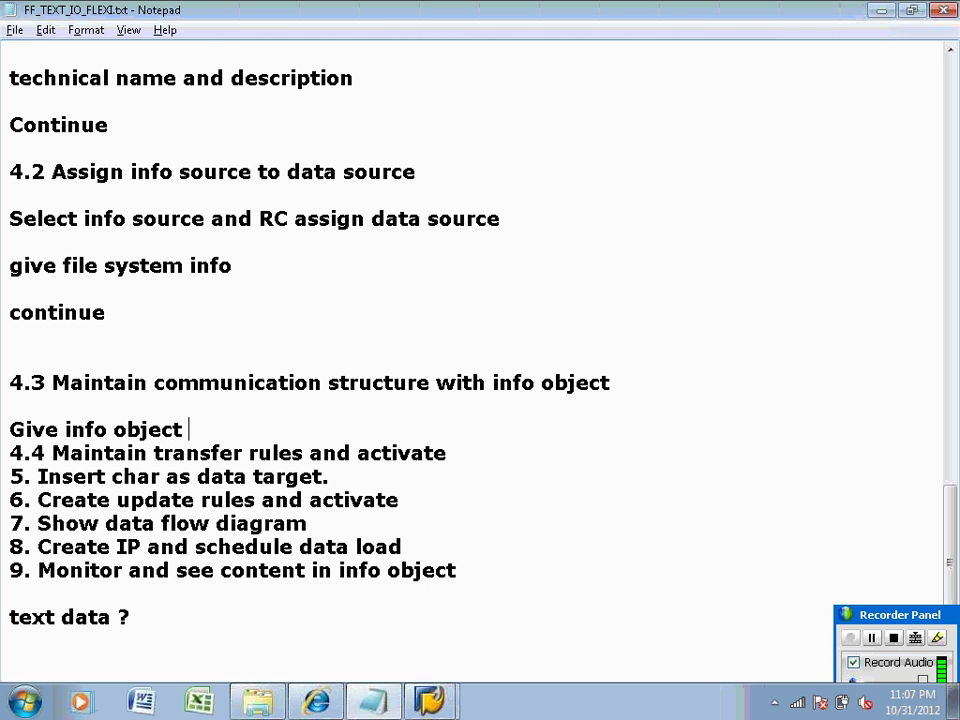
text(s info)
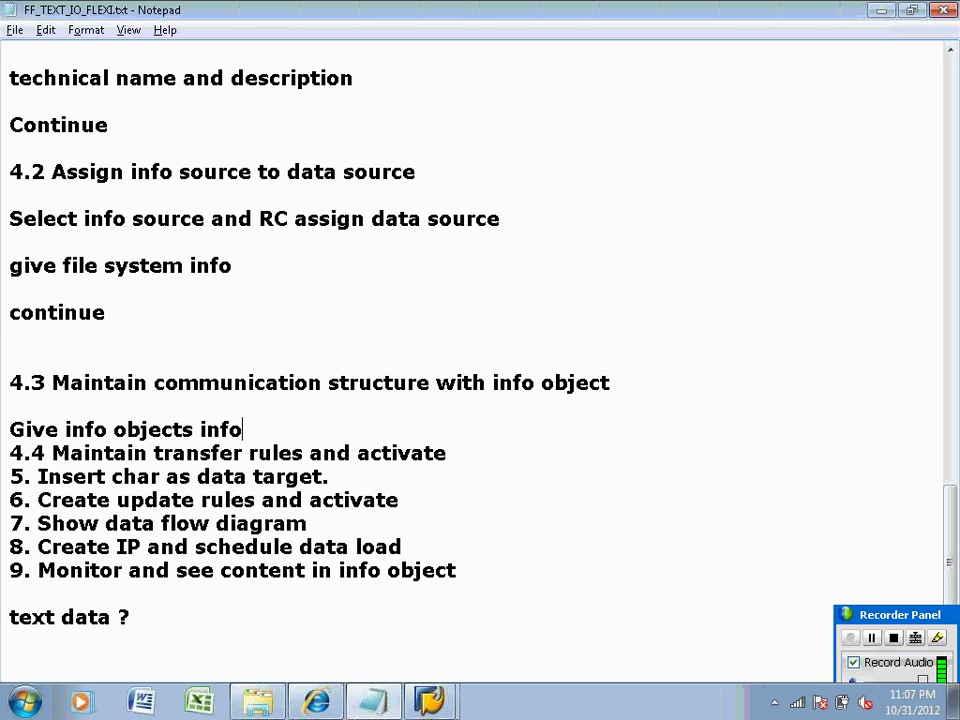
text(rmatio)
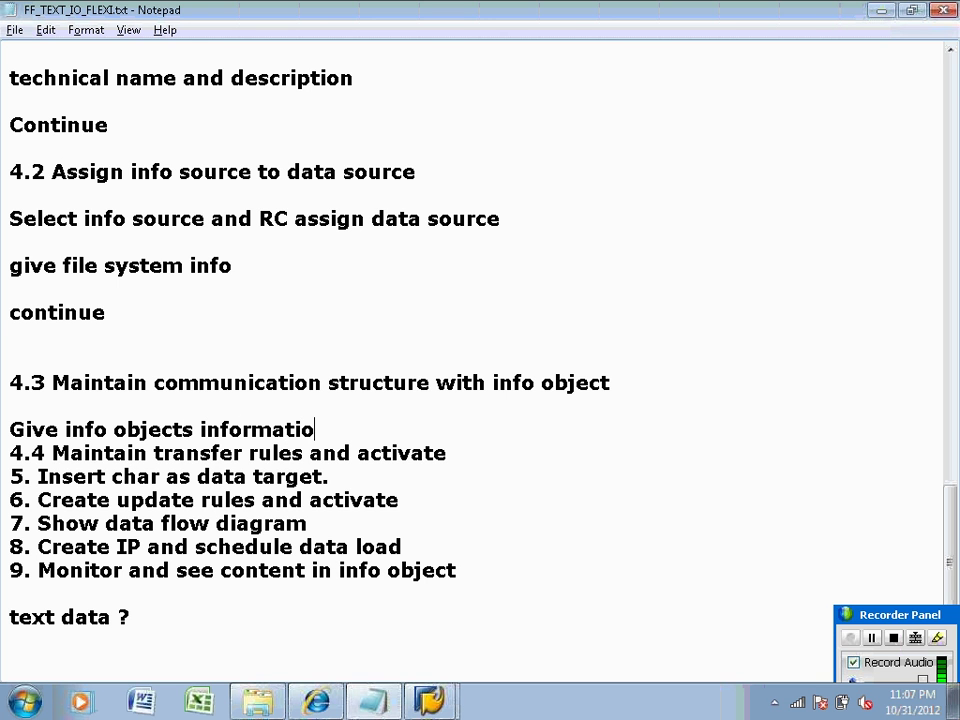
text(n and enter)
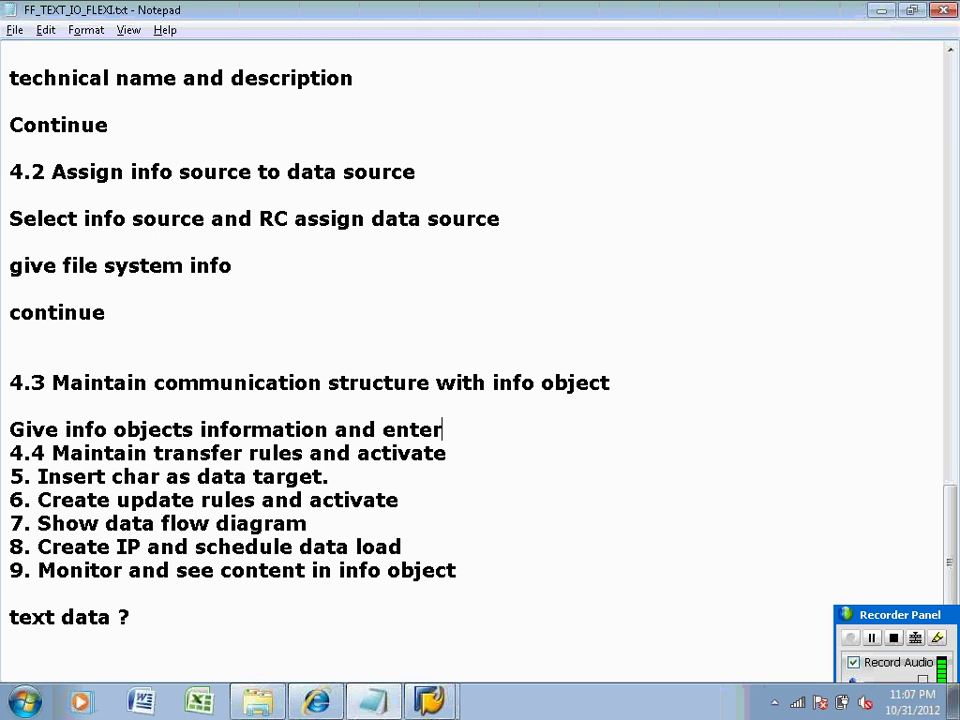
key(Return)
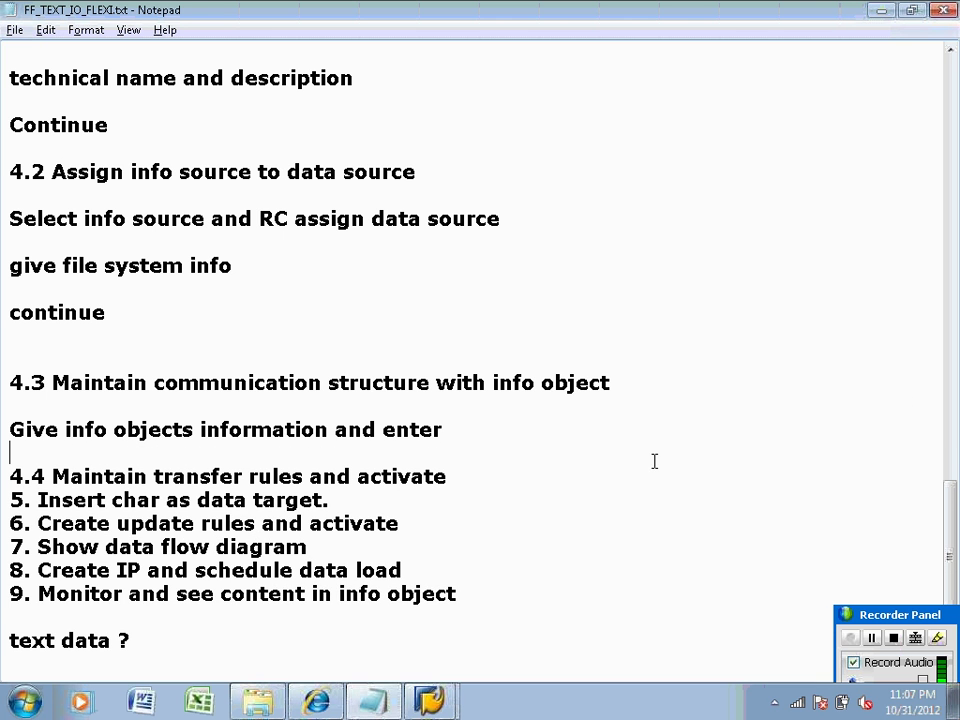
Insert two blank lines below heading 4.4 in the notes.
click(482, 476)
key(Return)
key(Return)
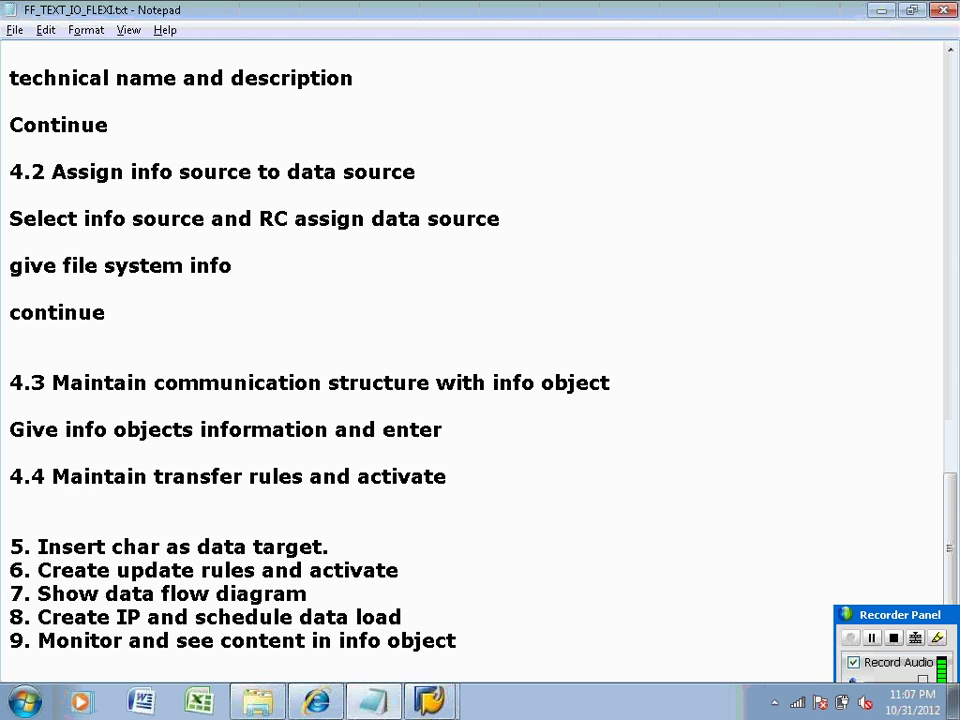
Switch to SAP and propose the transfer rules for ZEMP10 and 0TXTSH of InfoSource IS_EMP_1030.
key(alt+Tab)
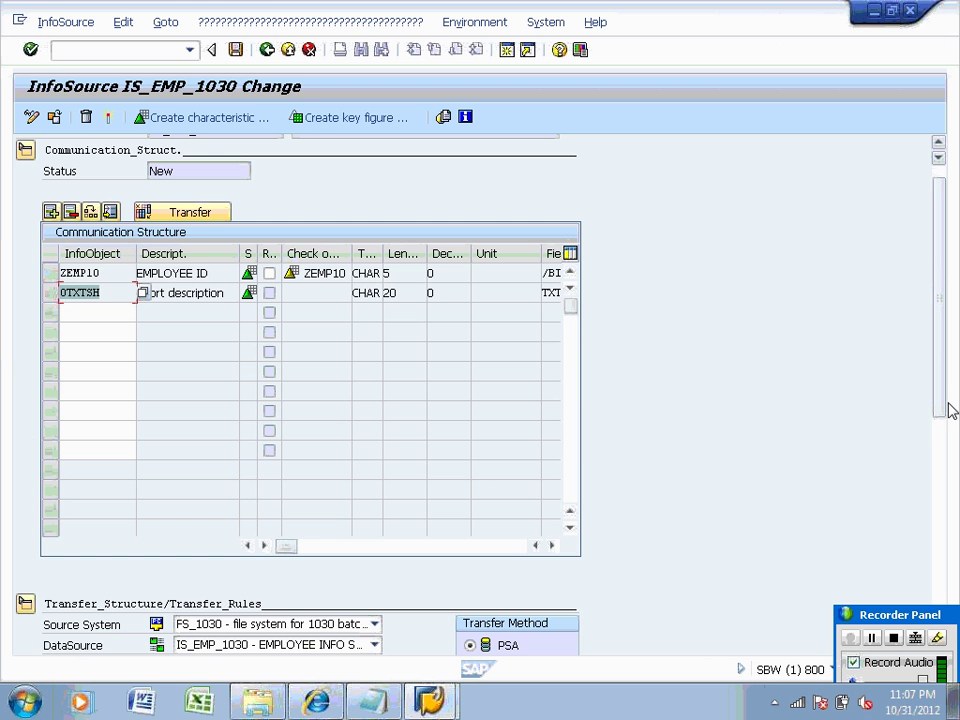
drag(943, 394, 945, 549)
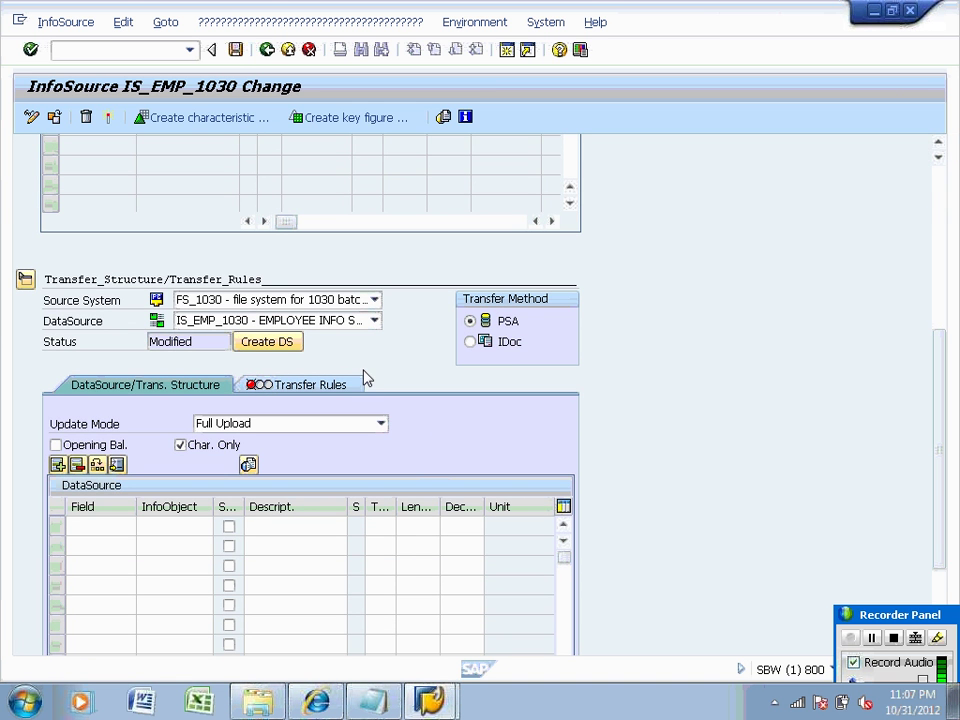
click(312, 386)
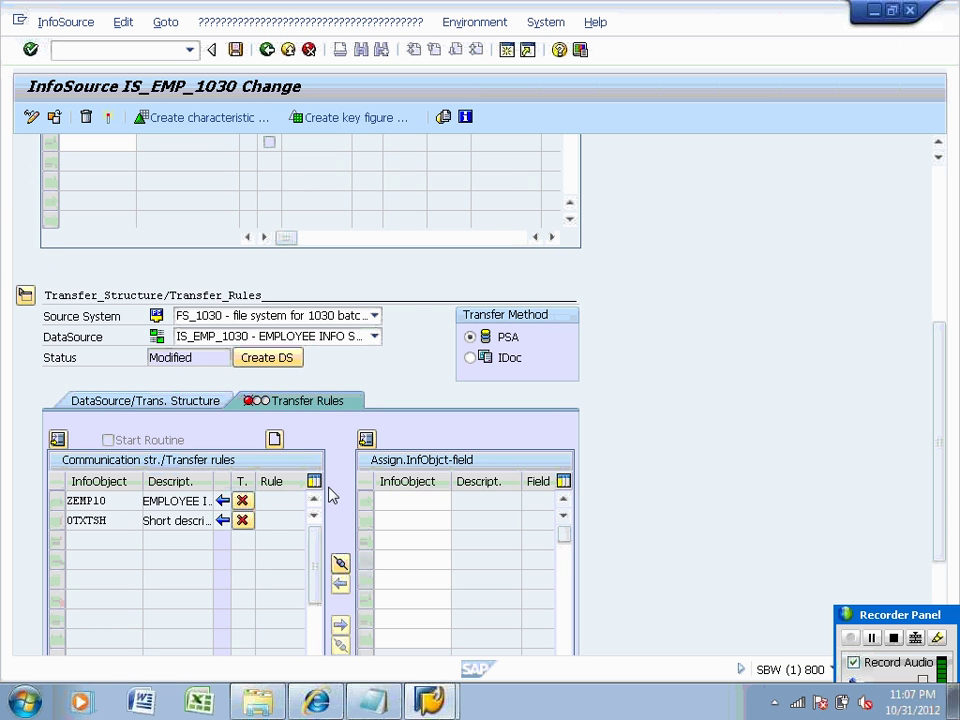
drag(939, 395, 939, 398)
scroll(938, 406, down, 2)
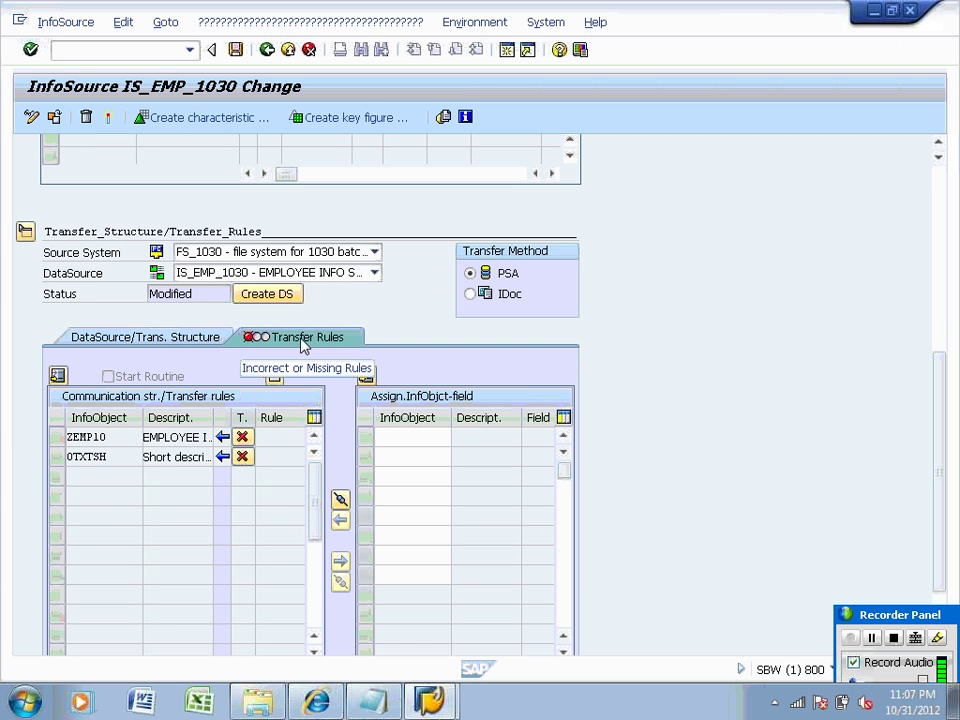
click(340, 502)
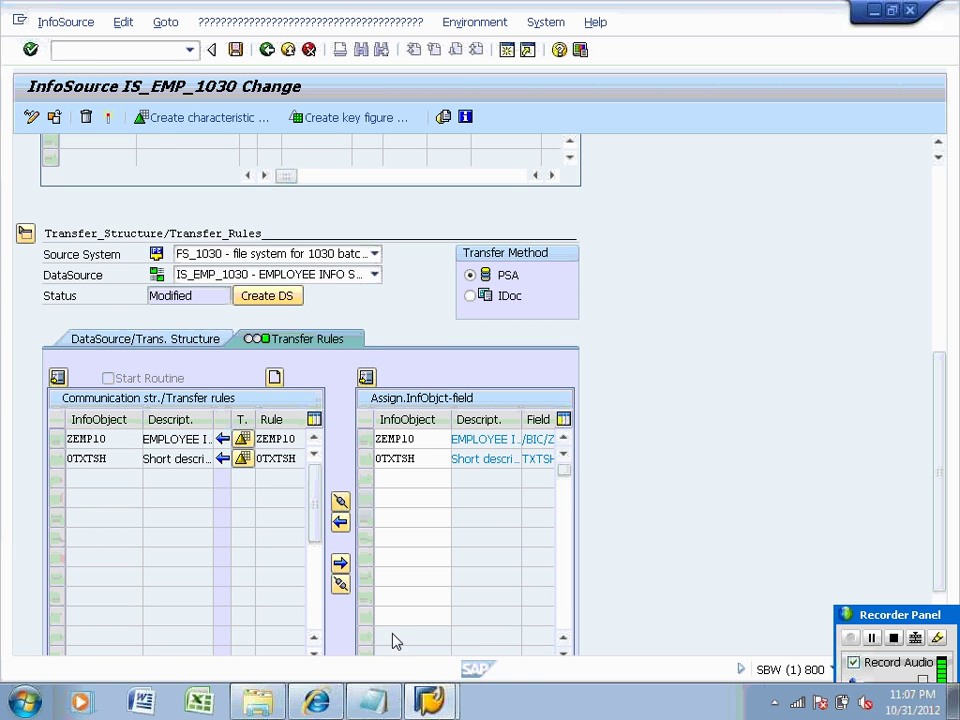
Switch to Notepad and add "Scroll down and select transfer rule tab and click on propose transfer rules." below heading 4.4.
click(372, 702)
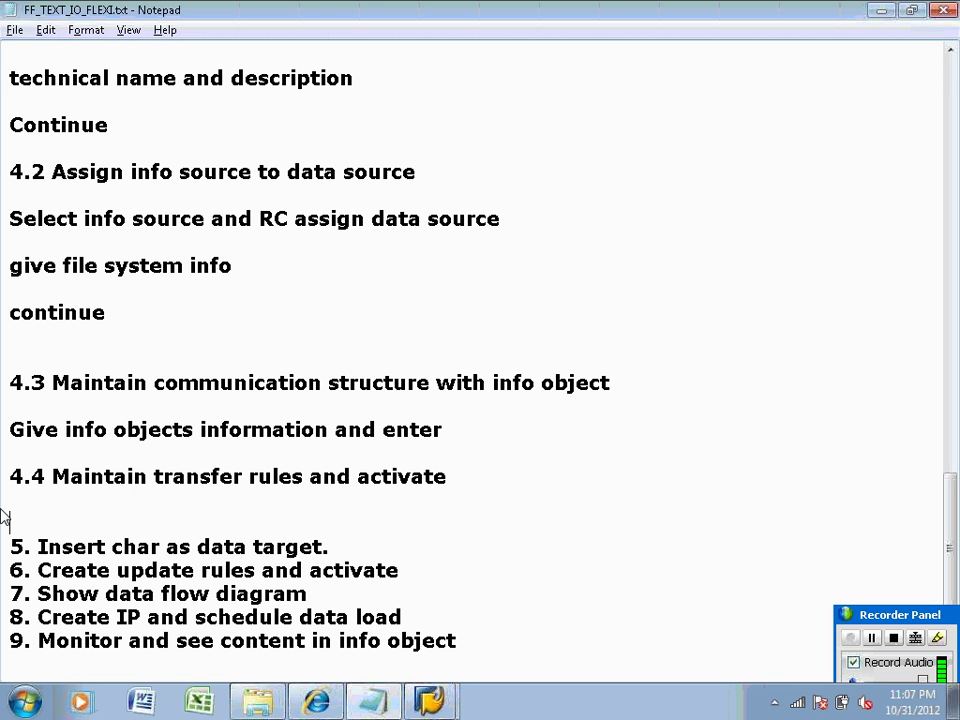
text(A)
key(BackSpace)
text(Scroll d)
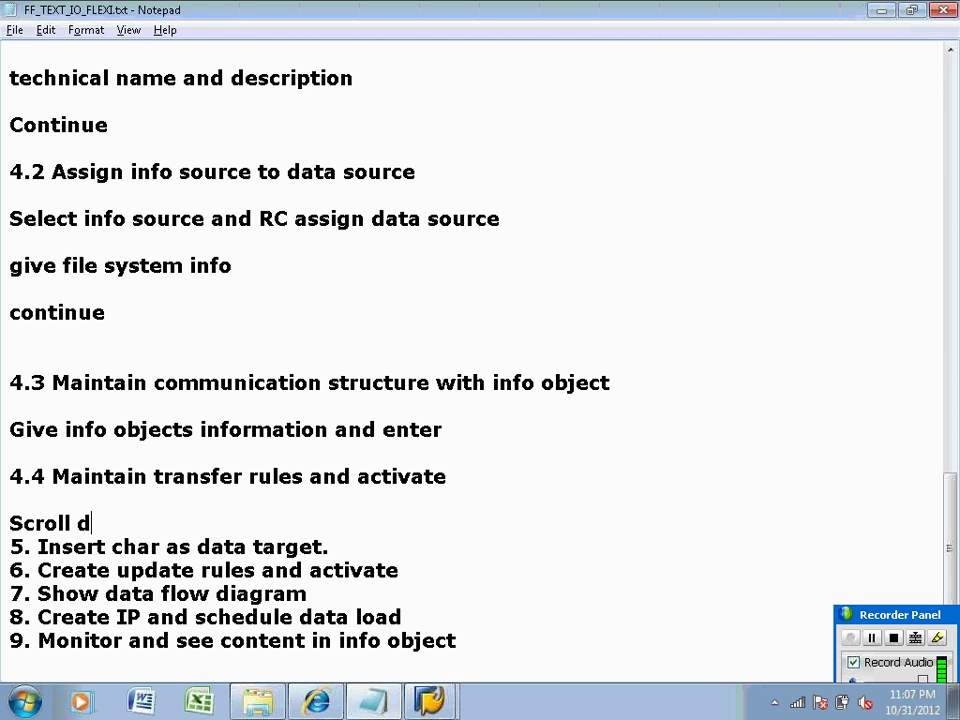
text(own and )
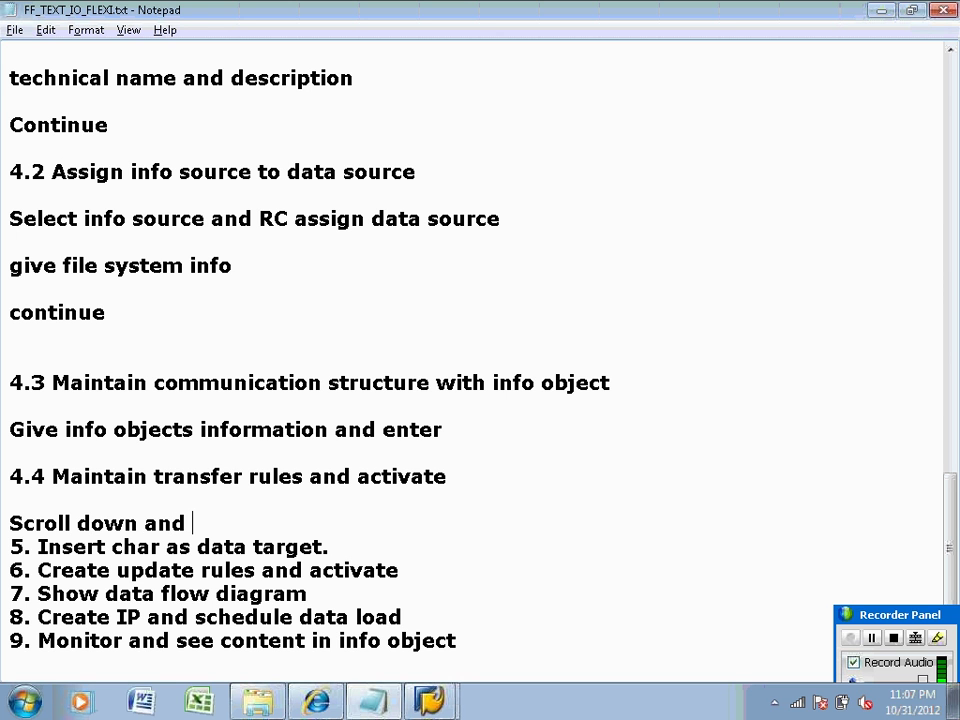
text(select trans)
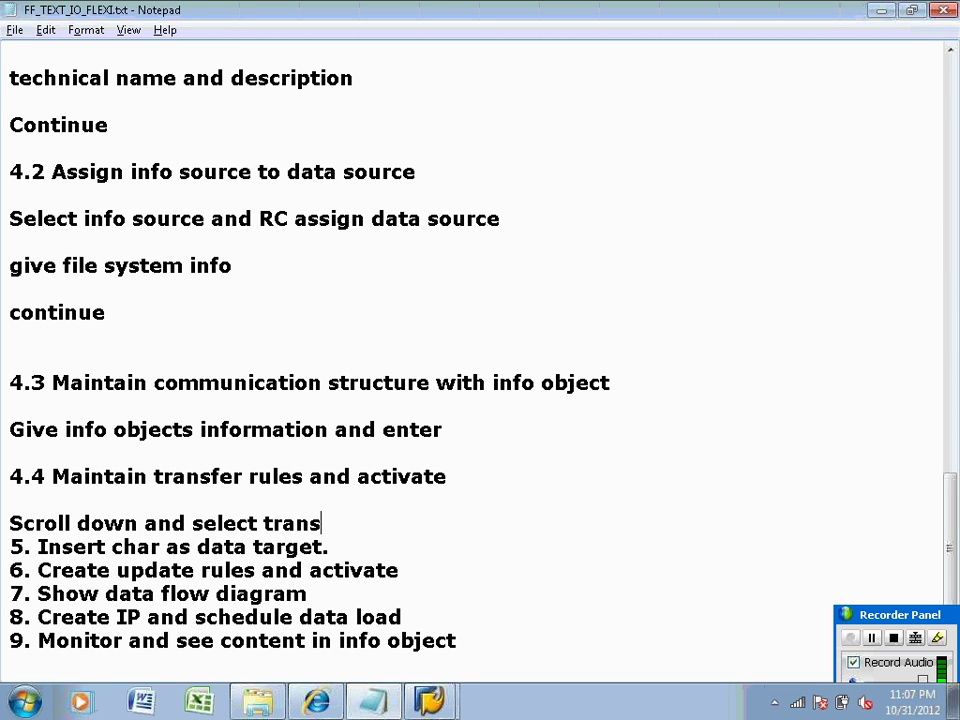
text(fer rule )
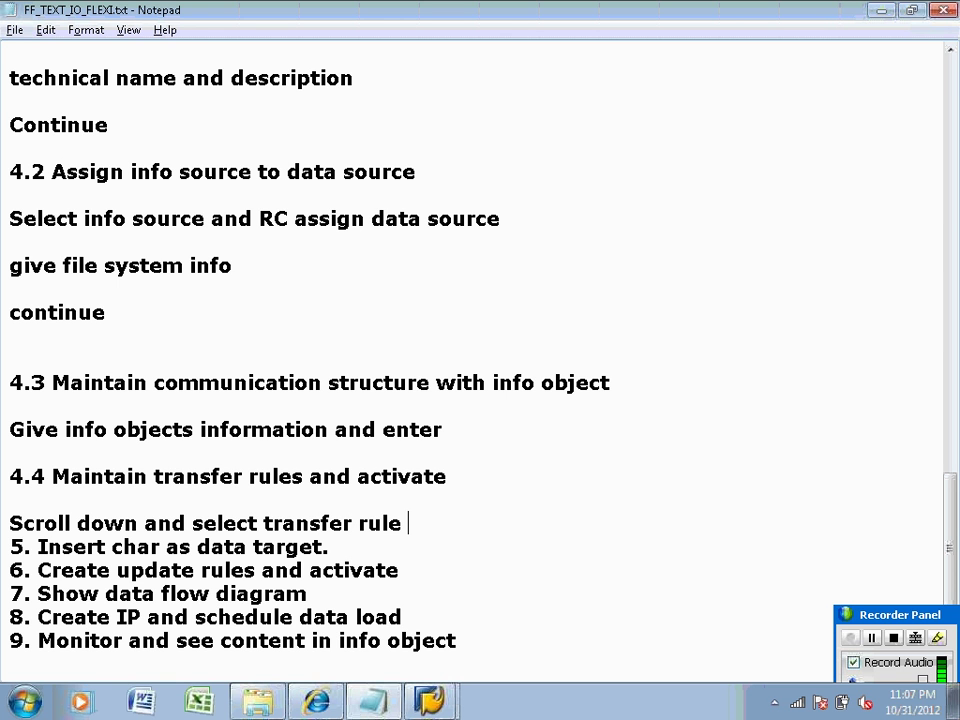
text(tab and )
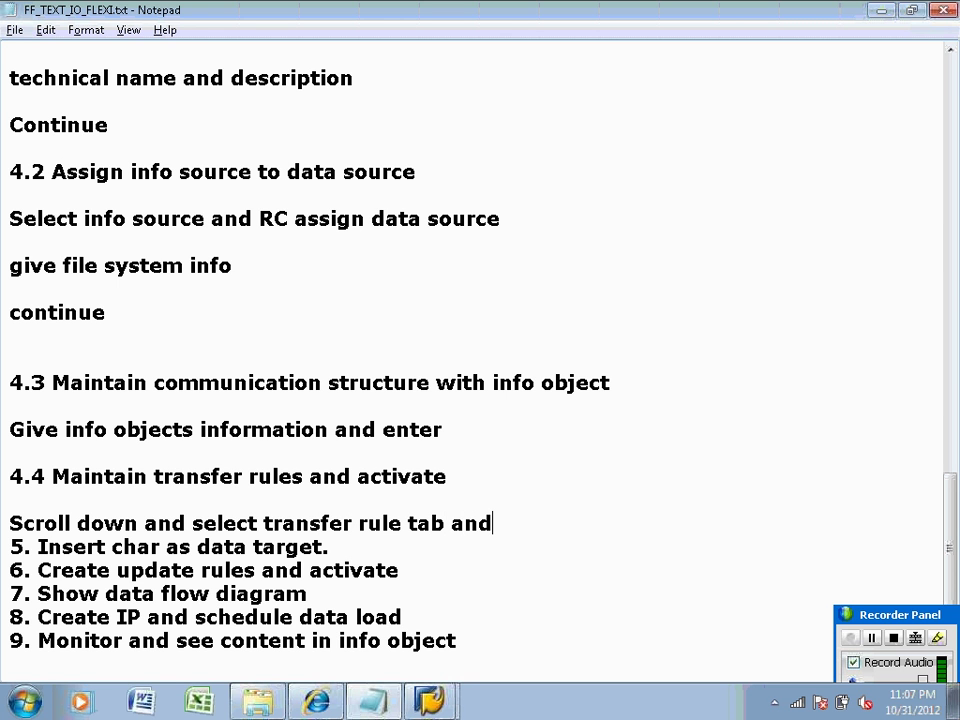
text(click on pro)
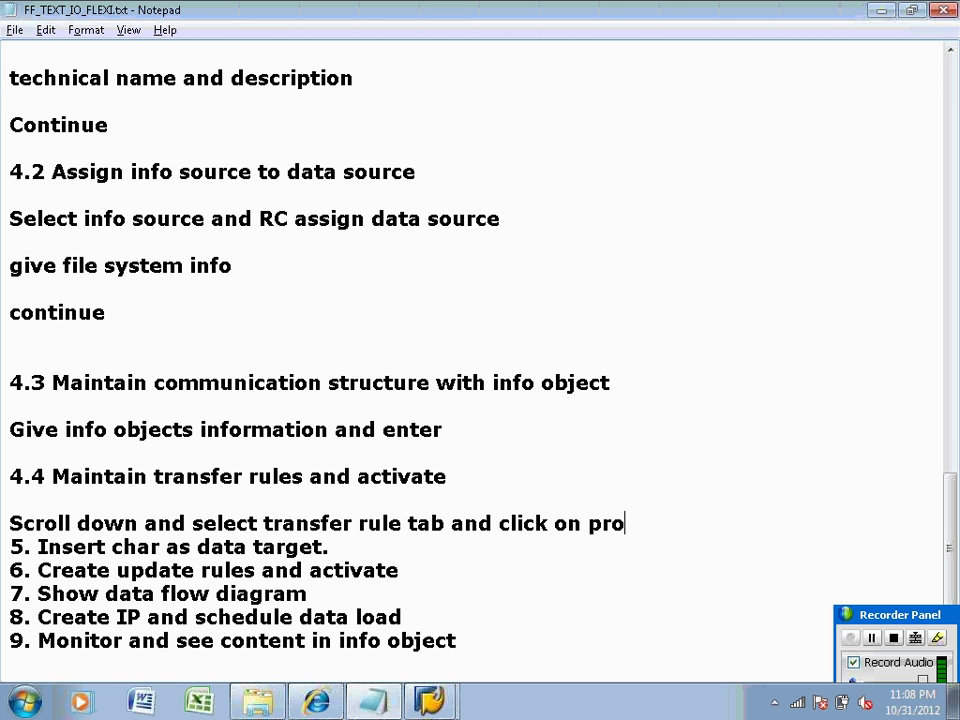
text(pose tra)
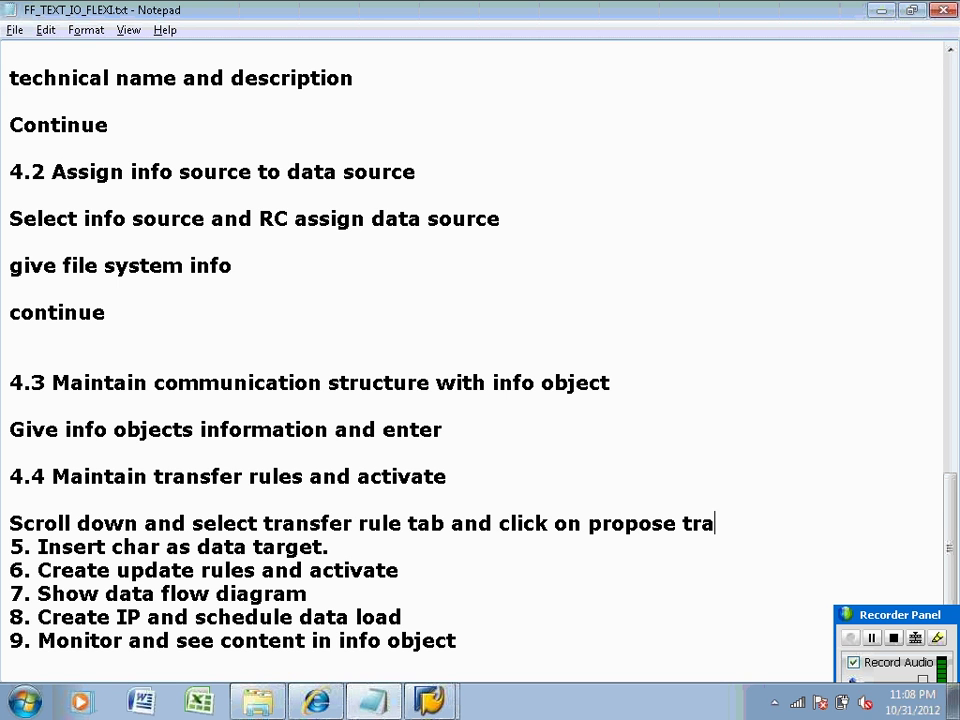
text(nsfer ru)
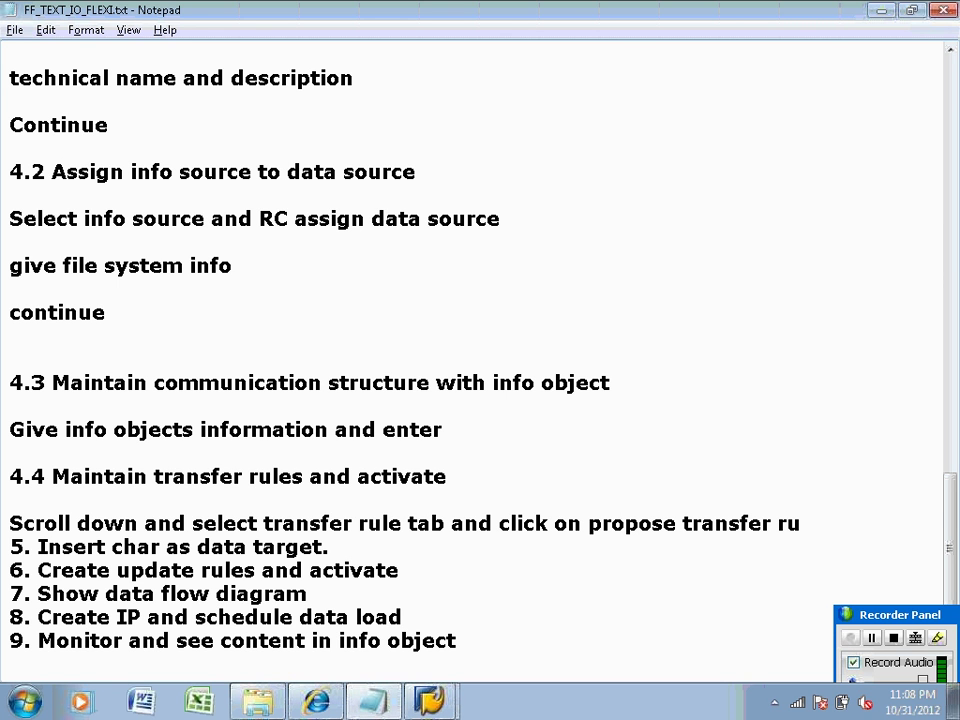
text(les.)
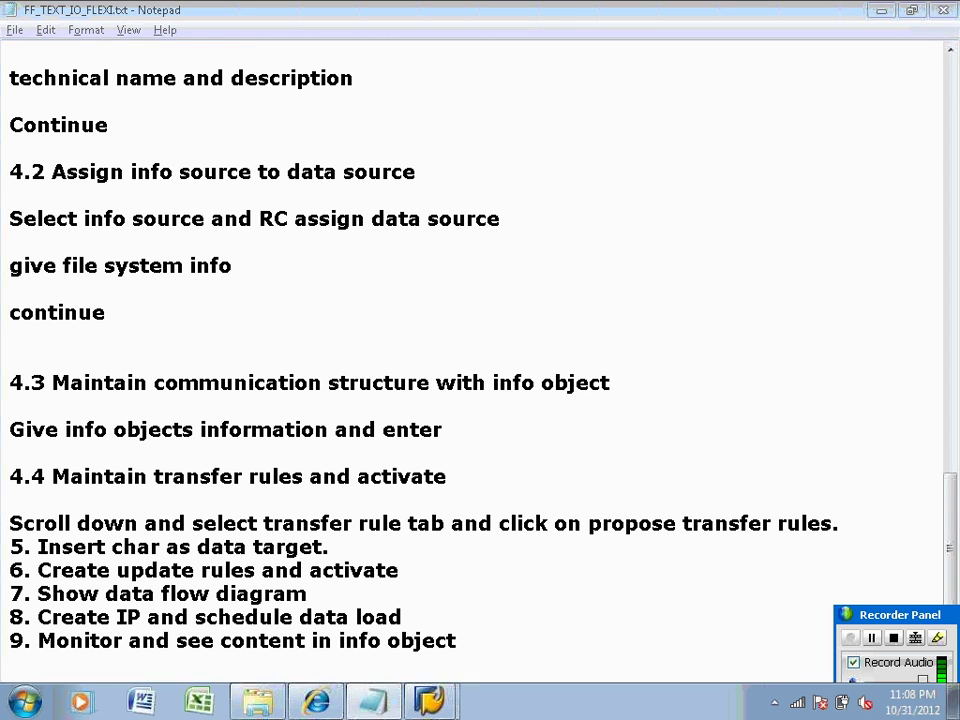
Switch to SAP and leave the maintenance of InfoSource IS_EMP_1030 without saving the changes.
key(alt+Tab)
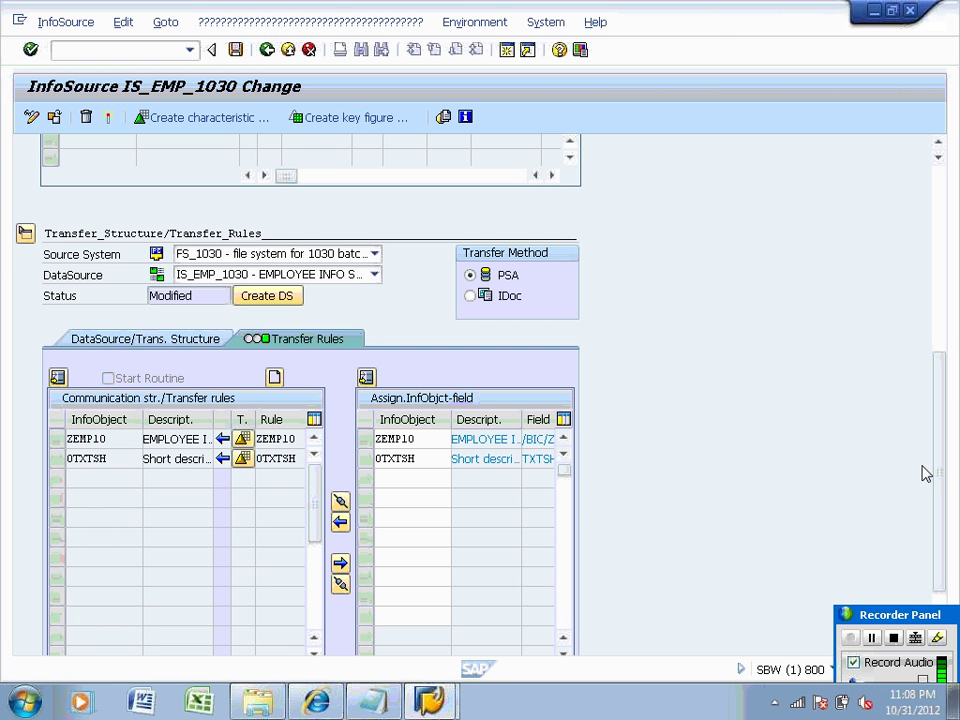
drag(940, 478, 932, 257)
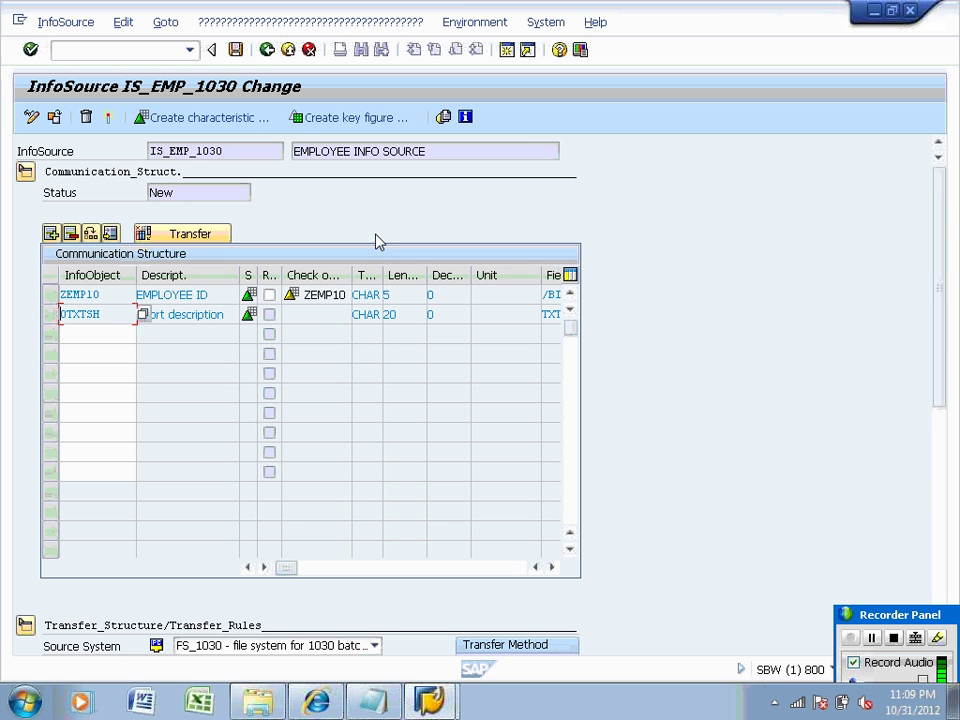
click(268, 52)
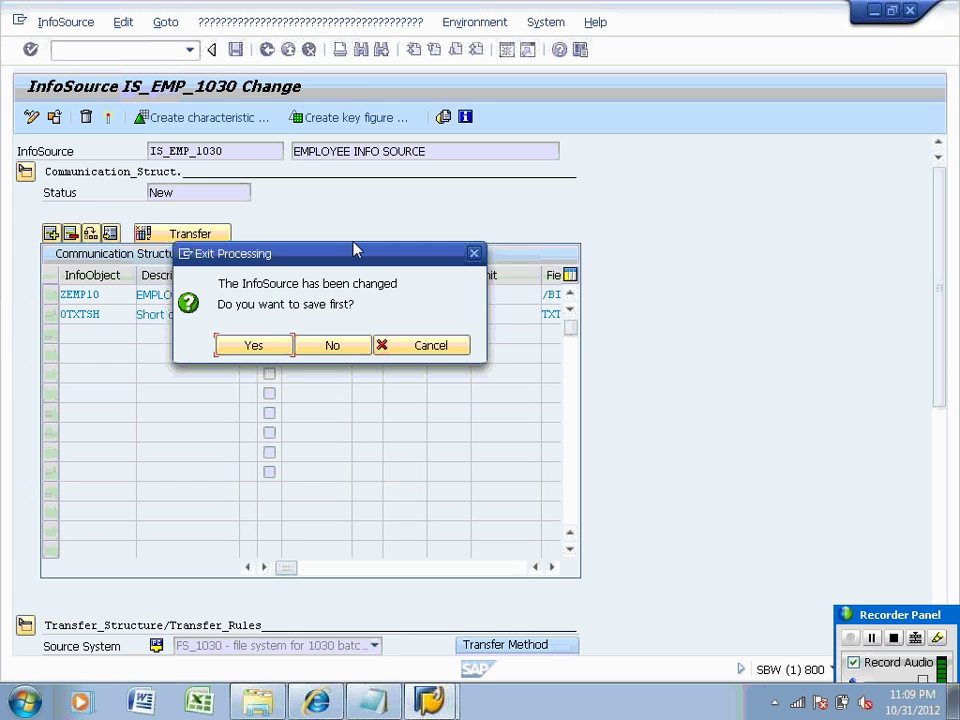
click(338, 348)
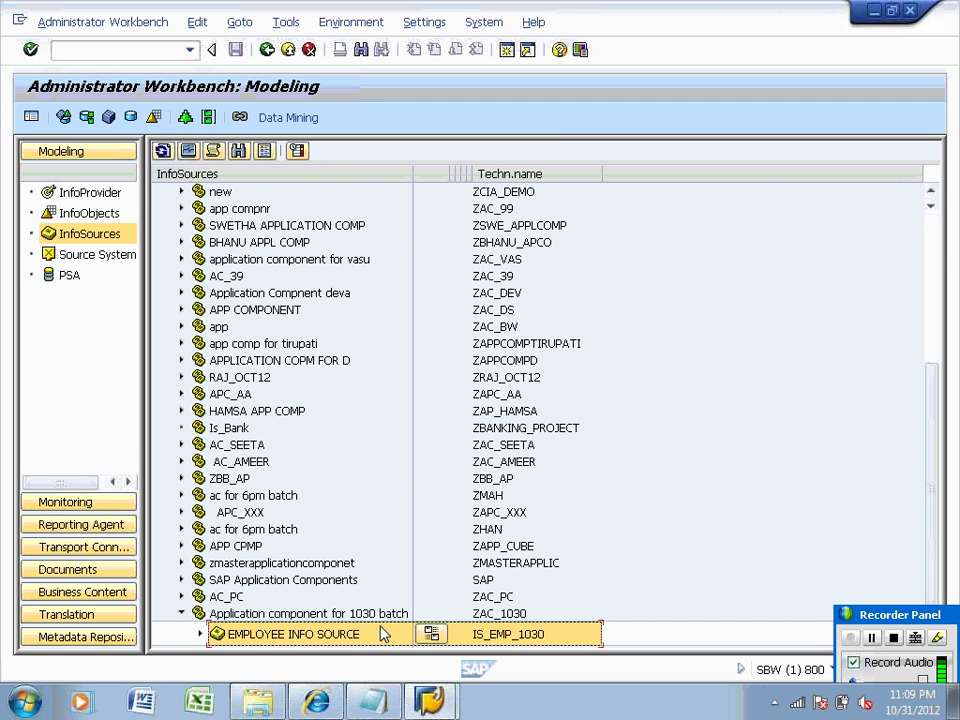
Try to assign a DataSource from source system FS_1030 to the EMPLOYEE INFO SOURCE InfoSource.
right_click(343, 638)
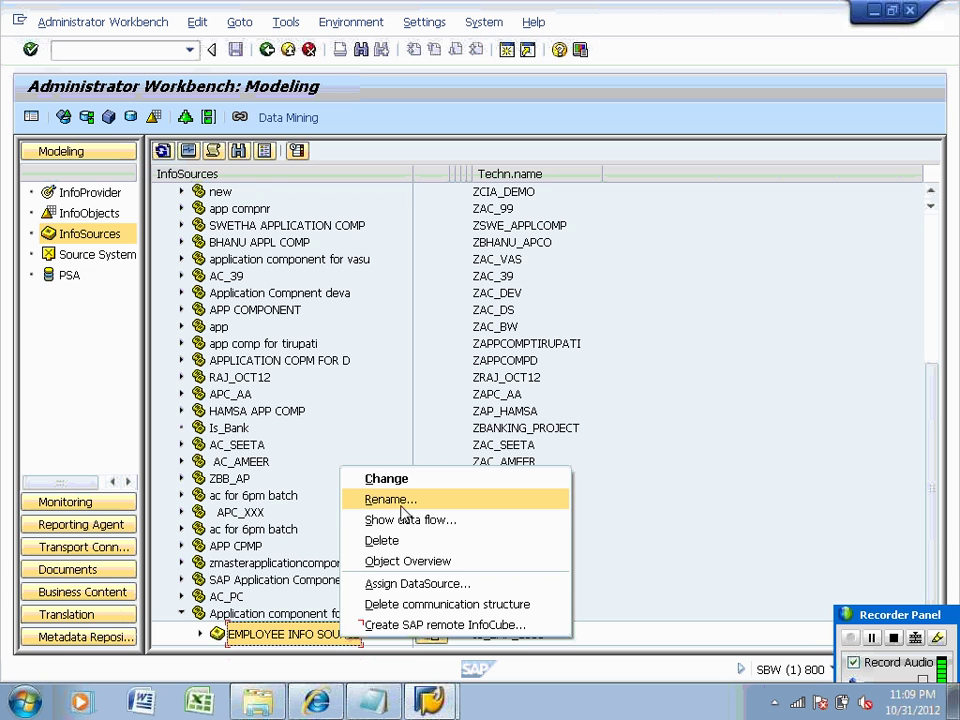
click(400, 586)
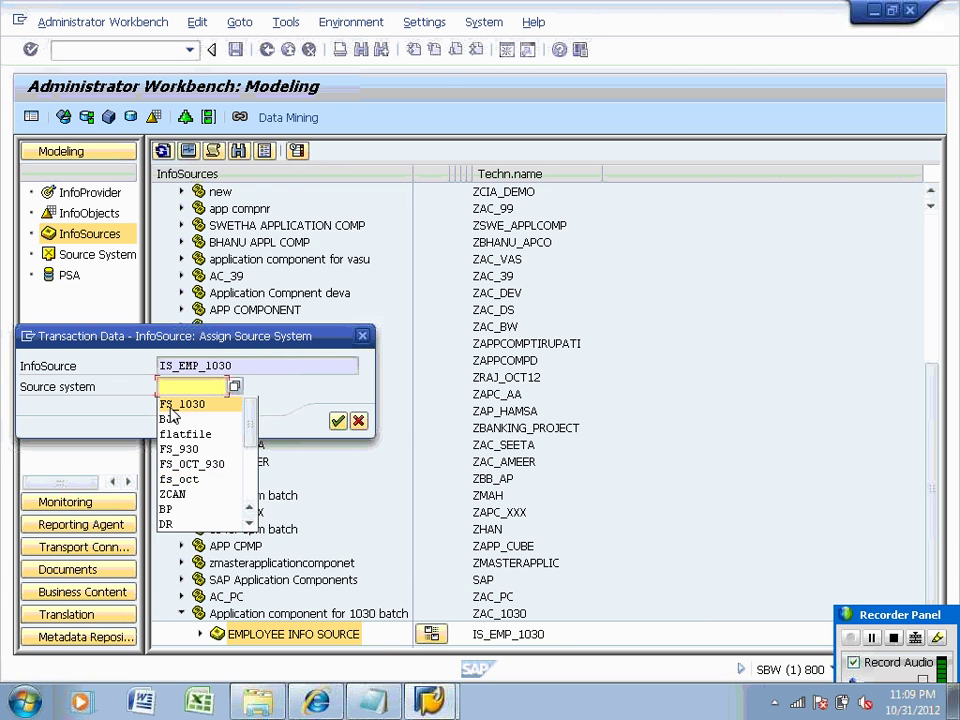
click(160, 400)
key(Return)
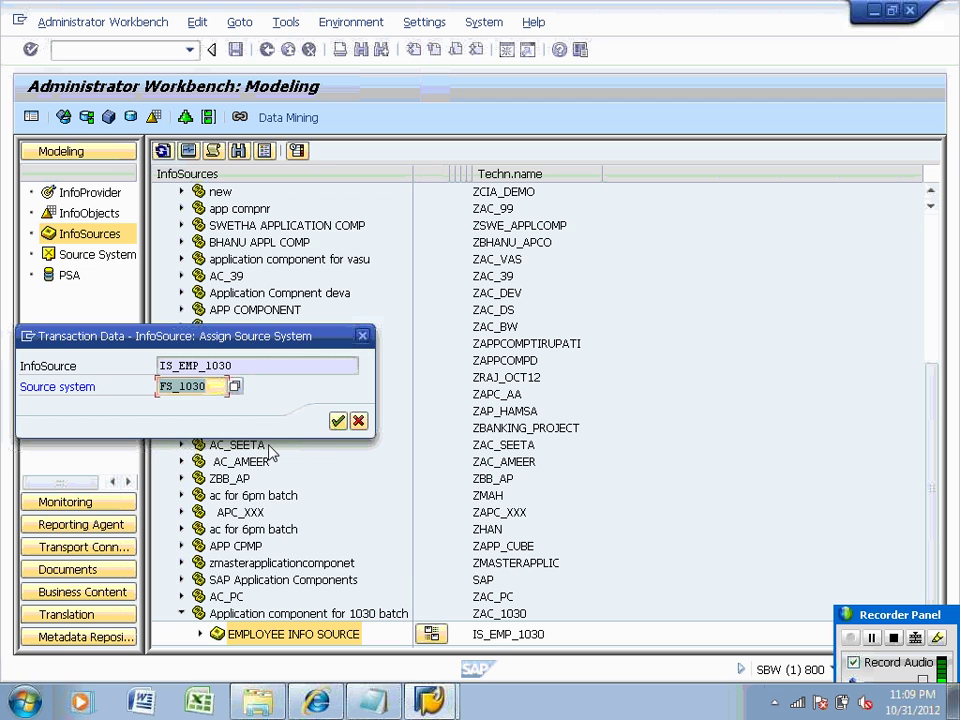
click(337, 422)
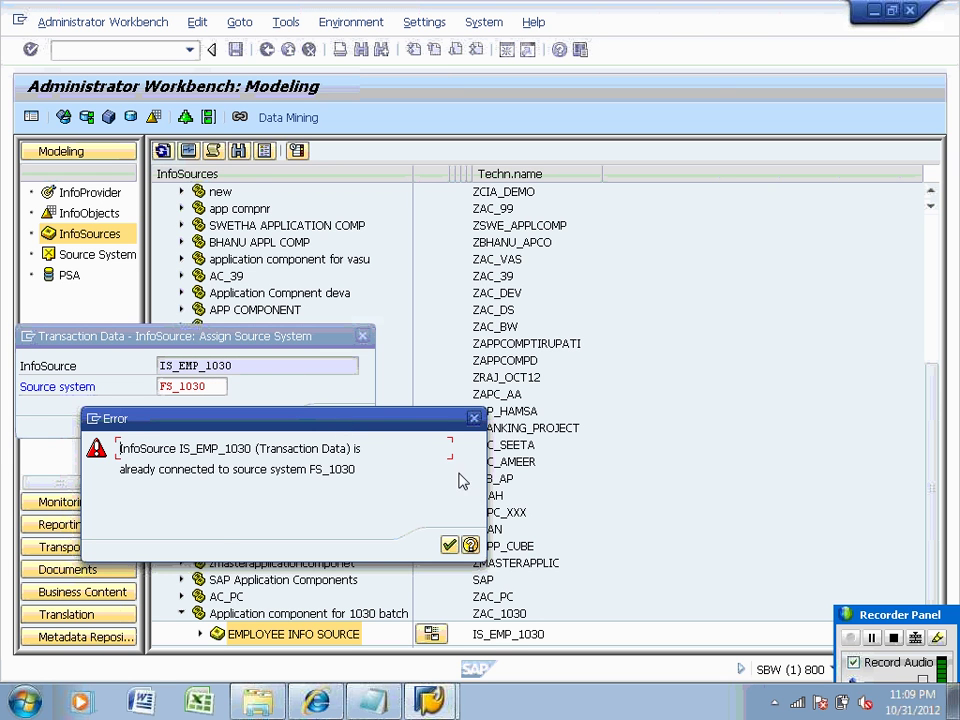
click(475, 419)
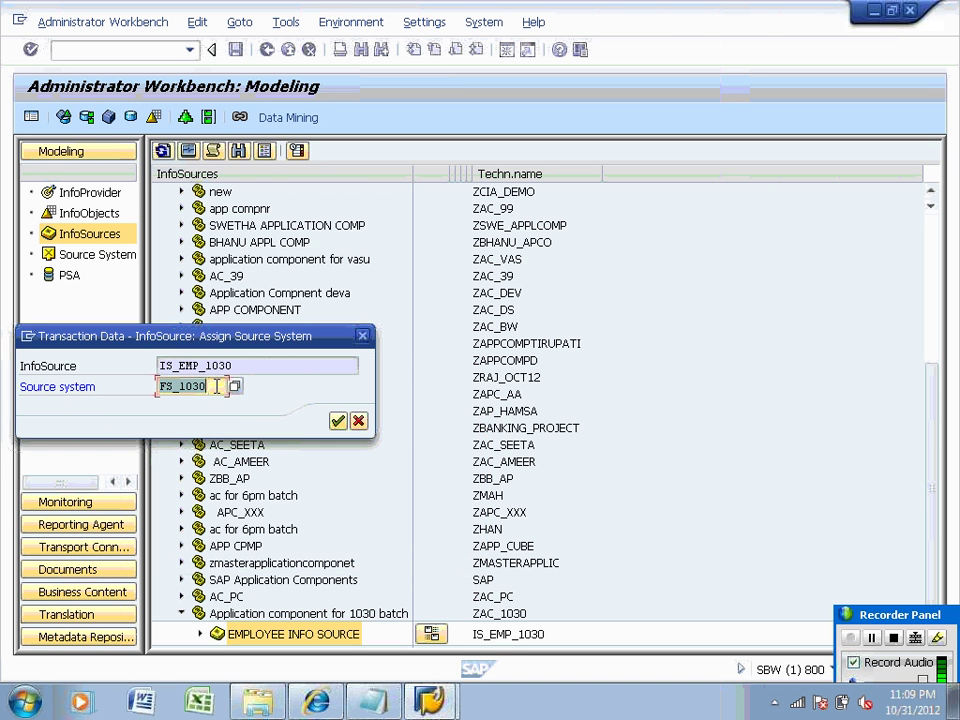
click(358, 421)
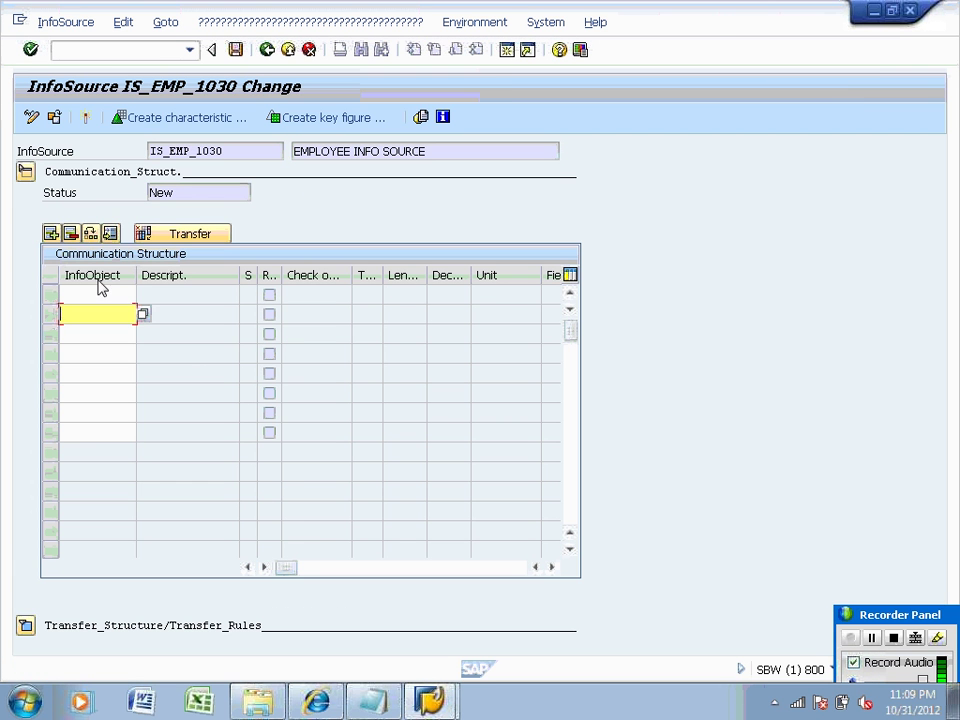
Fill the emptied communication structure of IS_EMP_1030 again with the InfoObjects ZEMP10 and 0TXTSH.
click(98, 289)
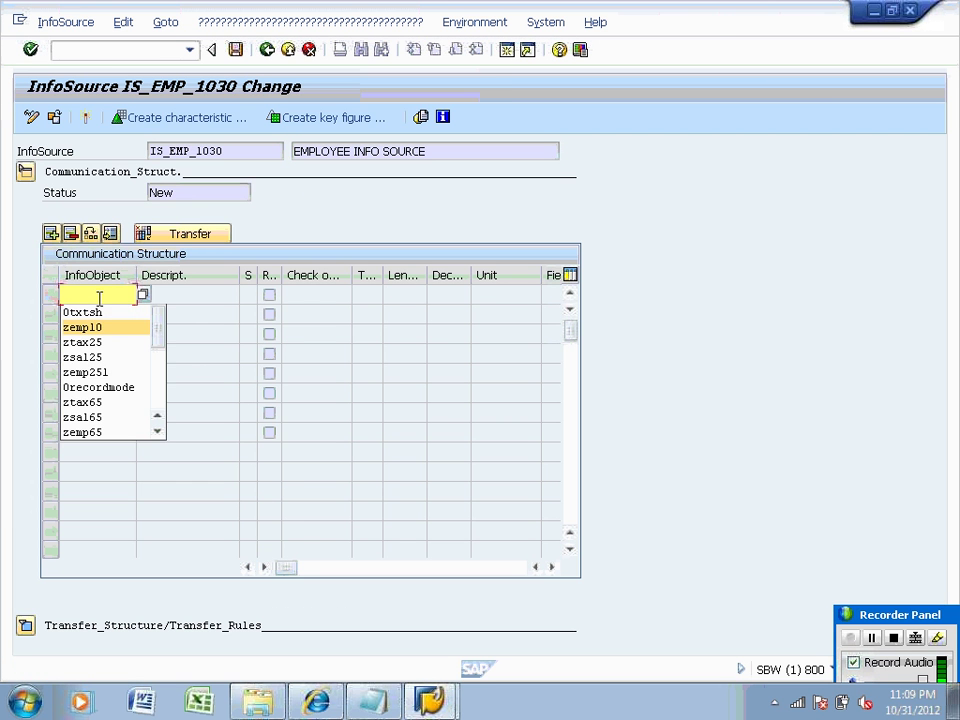
click(97, 327)
click(97, 313)
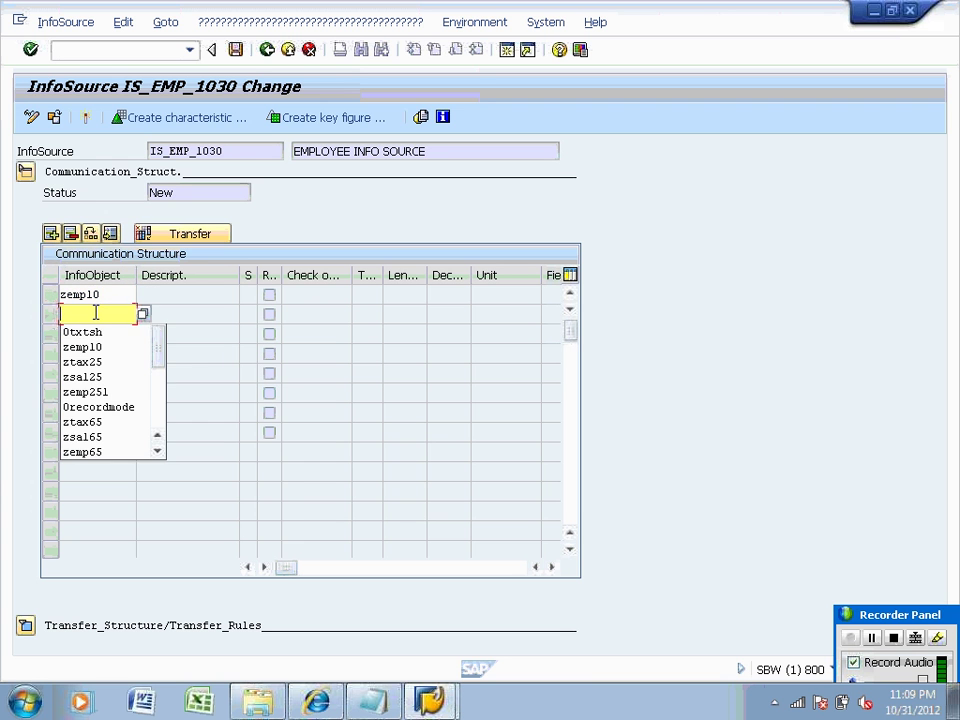
key(Down)
key(Return)
key(Return)
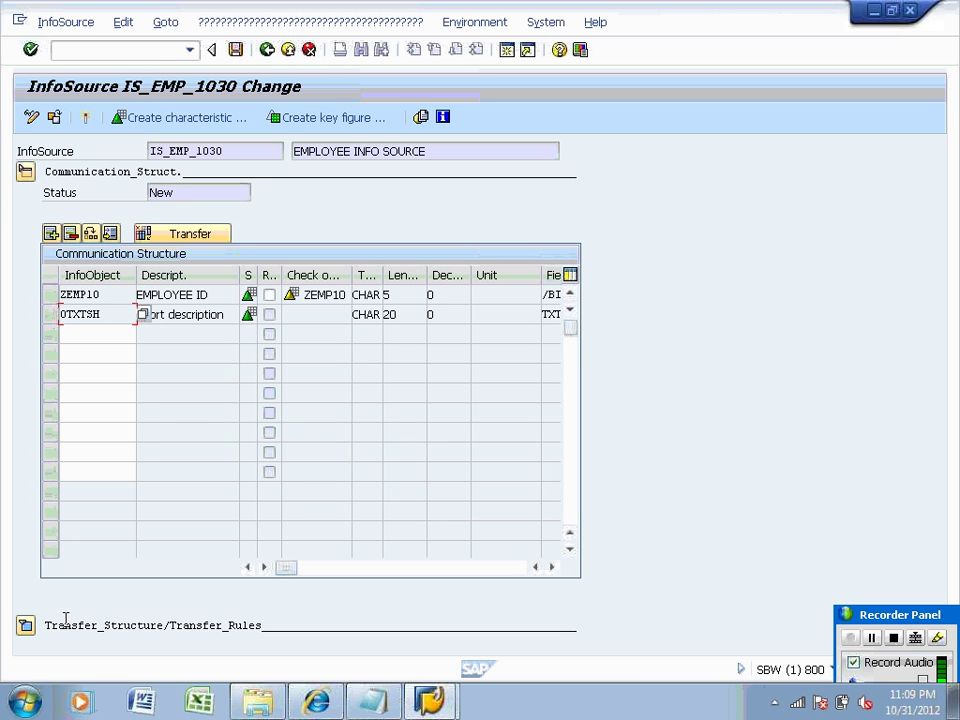
Expand the transfer structure and transfer rules section, saving the changed InfoSource first.
click(26, 627)
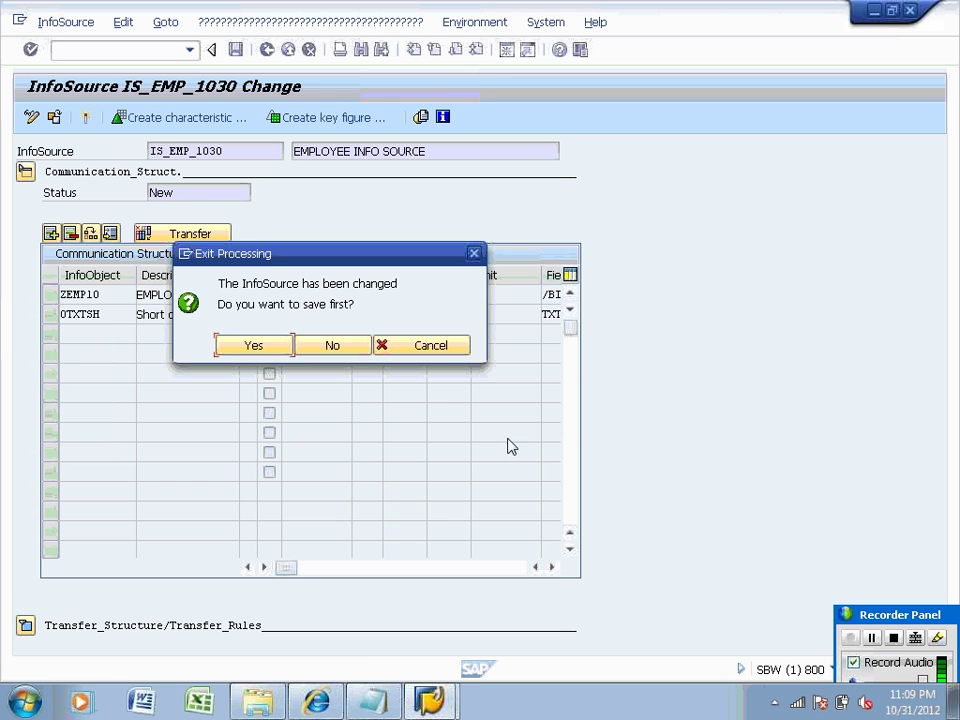
click(281, 348)
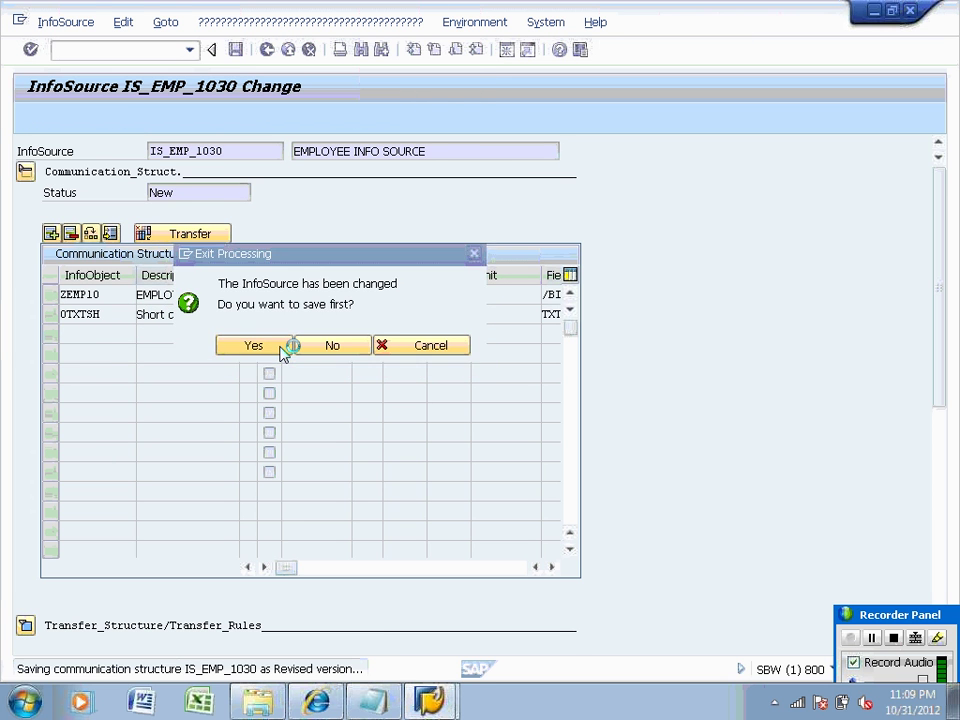
drag(952, 400, 953, 471)
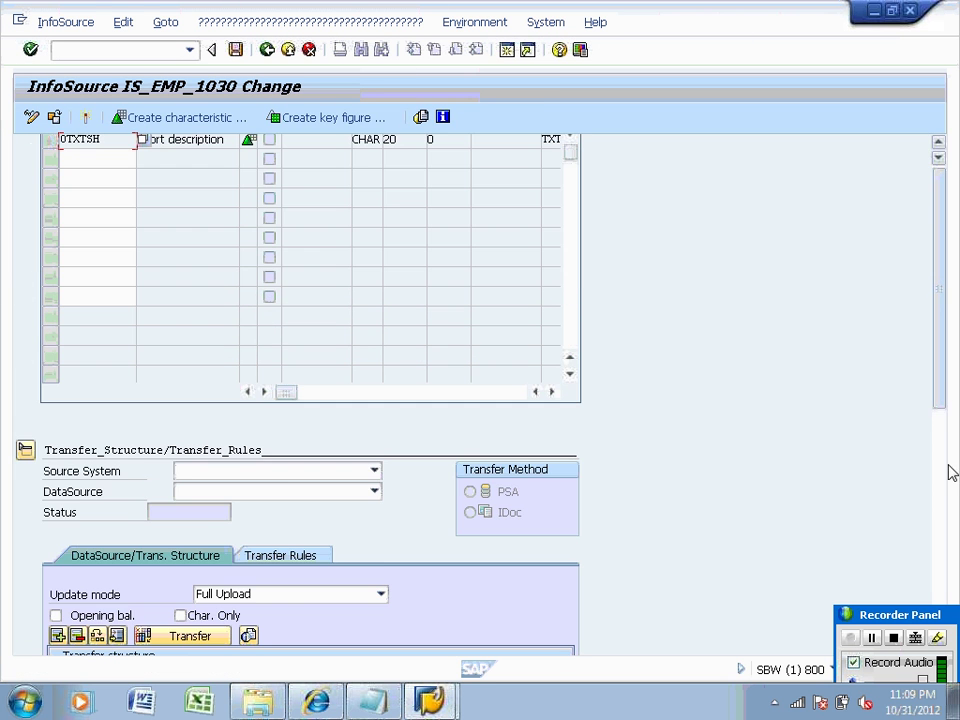
click(376, 477)
click(376, 474)
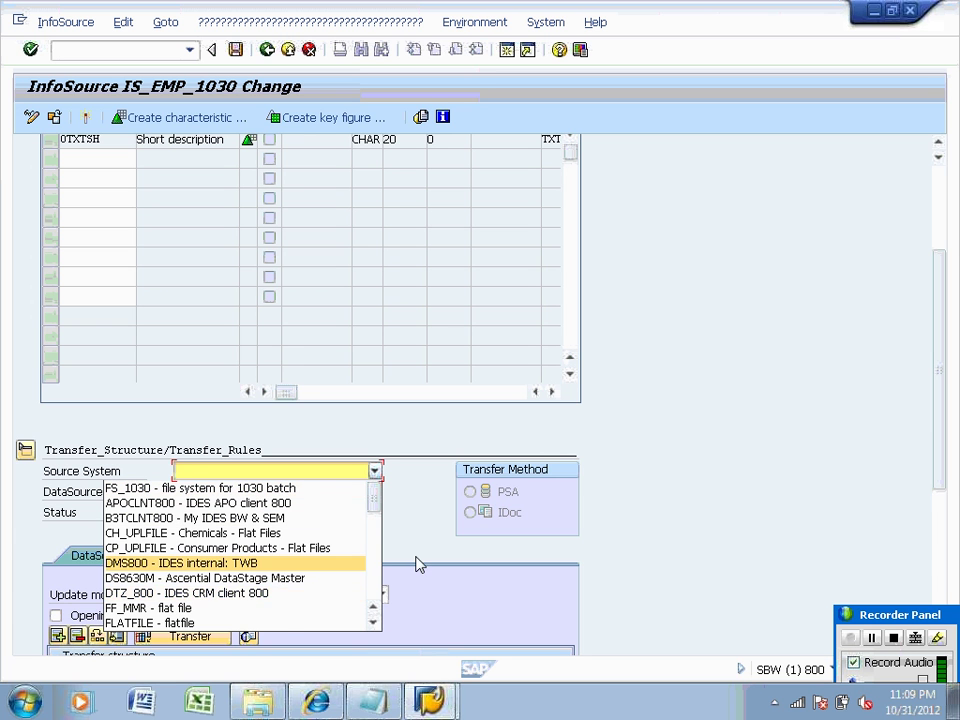
scroll(374, 572, down, 5)
scroll(370, 578, up, 5)
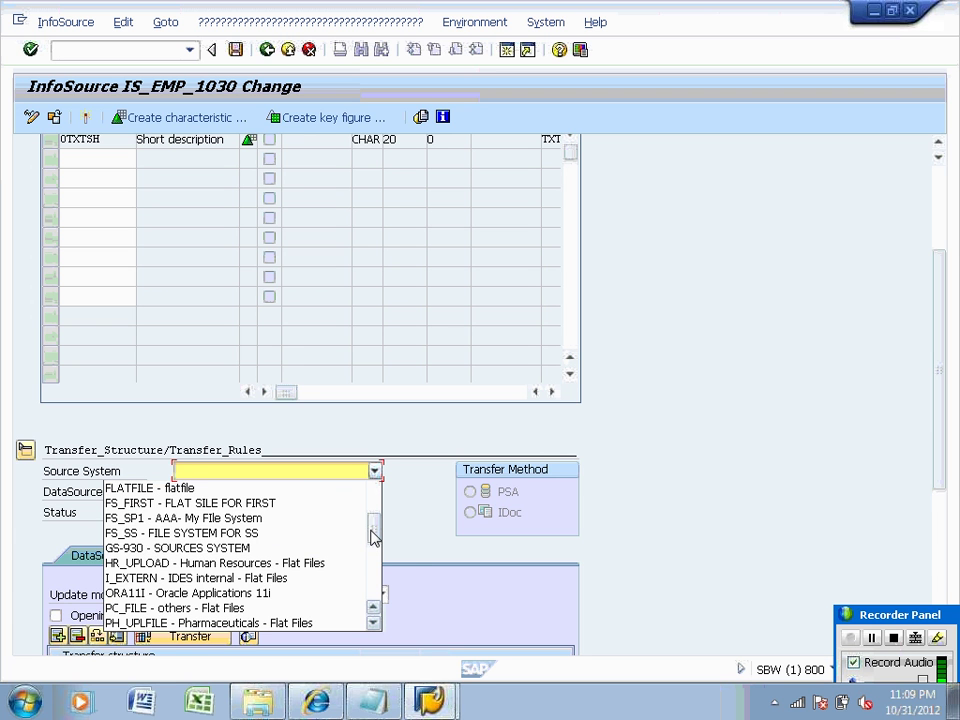
mouse_move(372, 516)
mouse_down()
mouse_move(376, 597)
mouse_move(373, 525)
mouse_up()
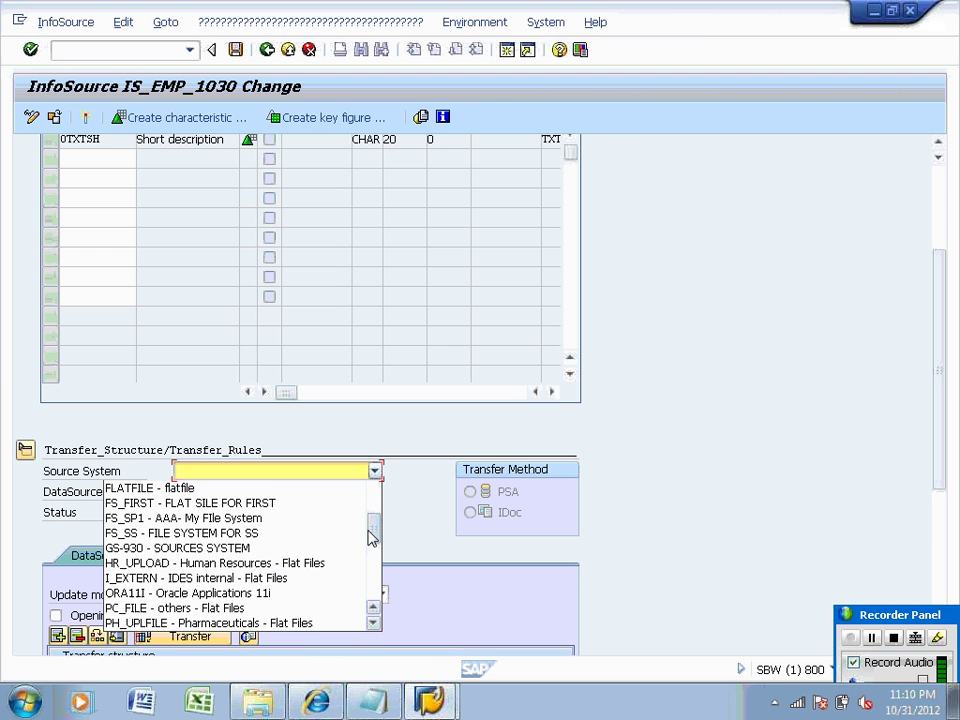
drag(371, 536, 366, 502)
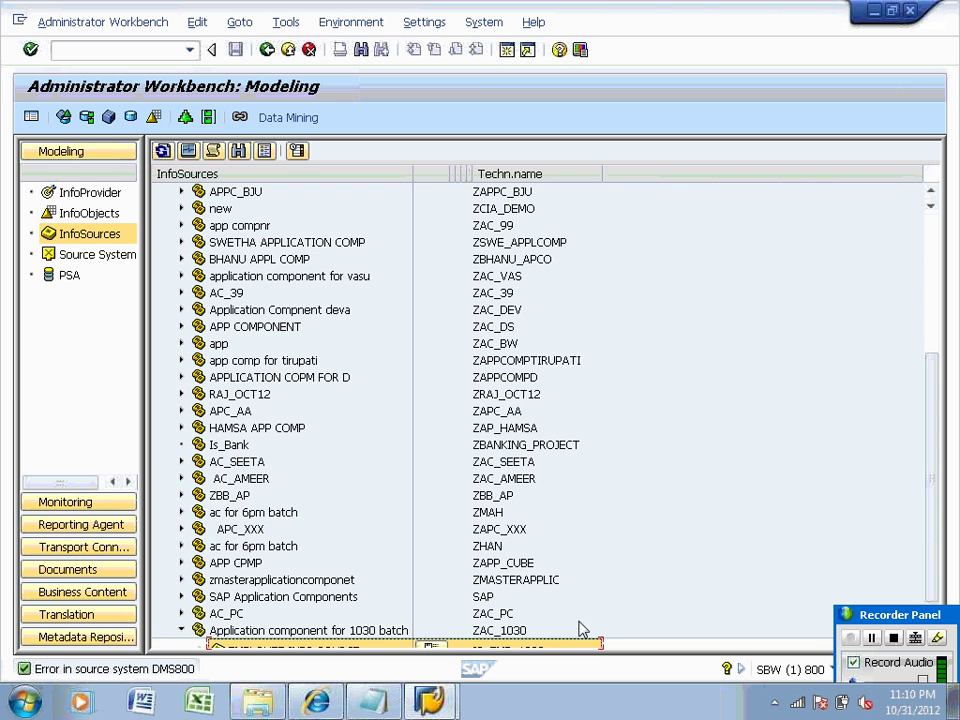
Reopen the EMPLOYEE INFO SOURCE InfoSource for changing and expand its transfer structure and transfer rules section.
scroll(928, 553, down, 1)
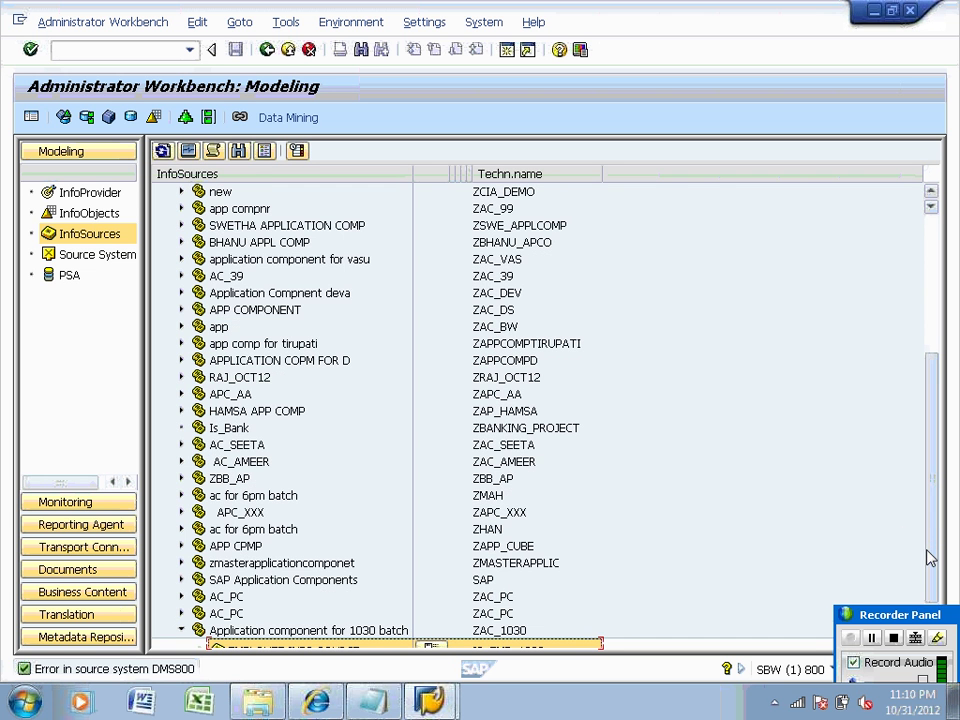
scroll(928, 558, down, 1)
click(281, 636)
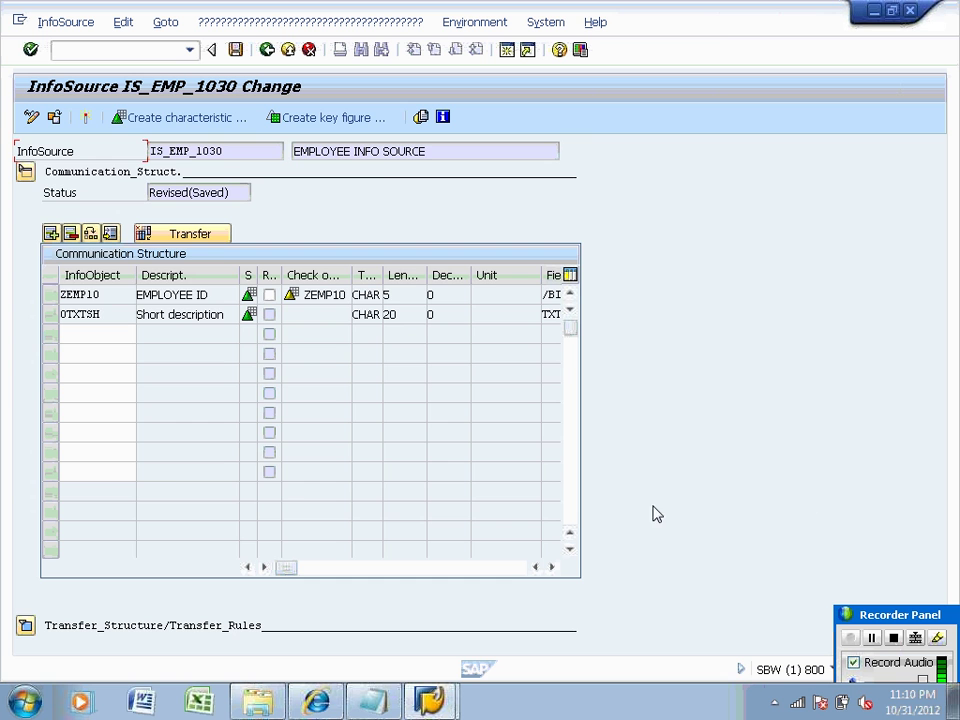
click(25, 625)
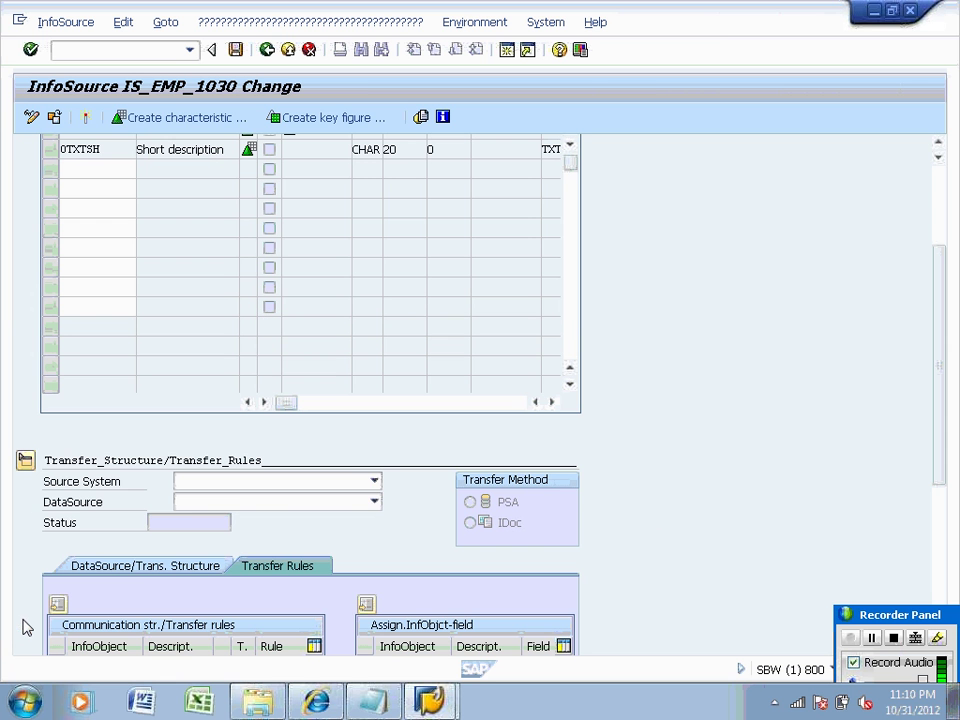
Choose FS_1030 - file system for 1030 batch as the transfer rules' source system and activate InfoSource IS_EMP_1030.
click(374, 481)
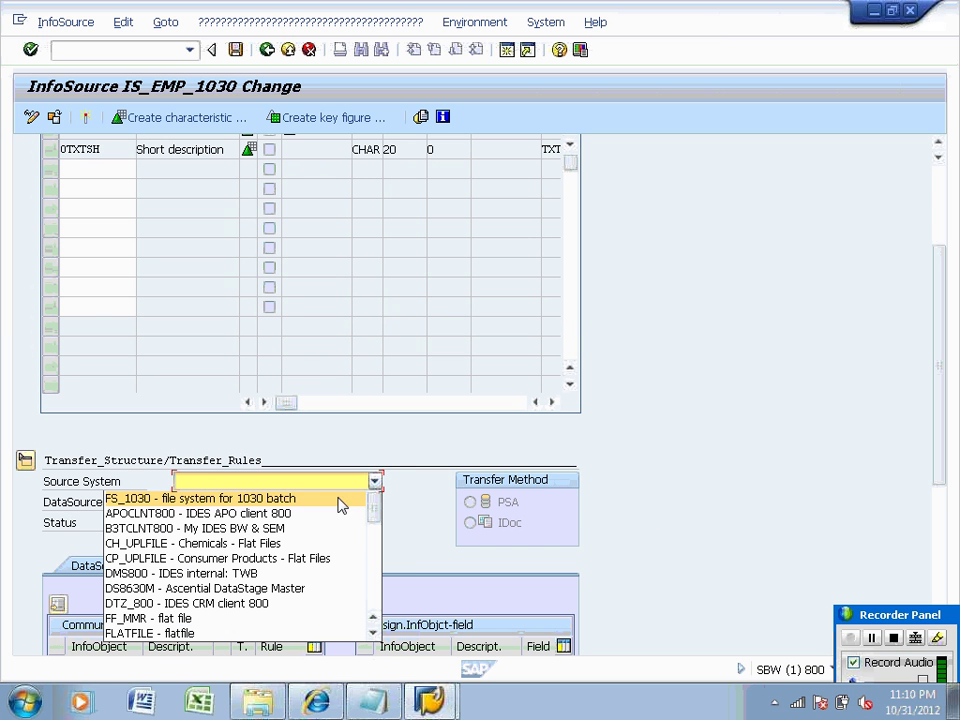
click(374, 595)
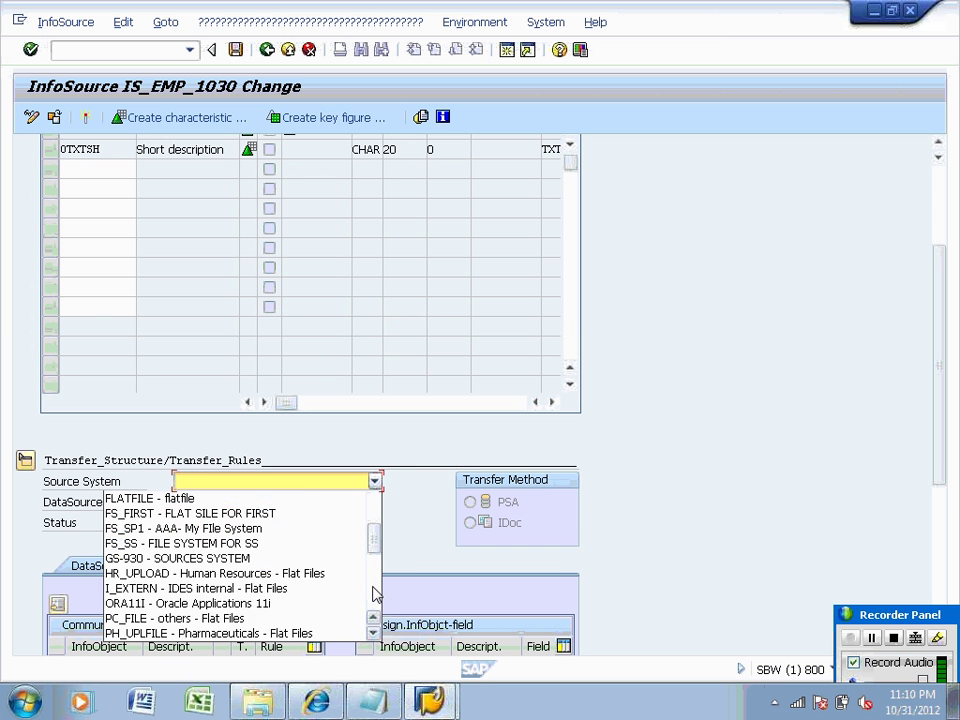
click(374, 595)
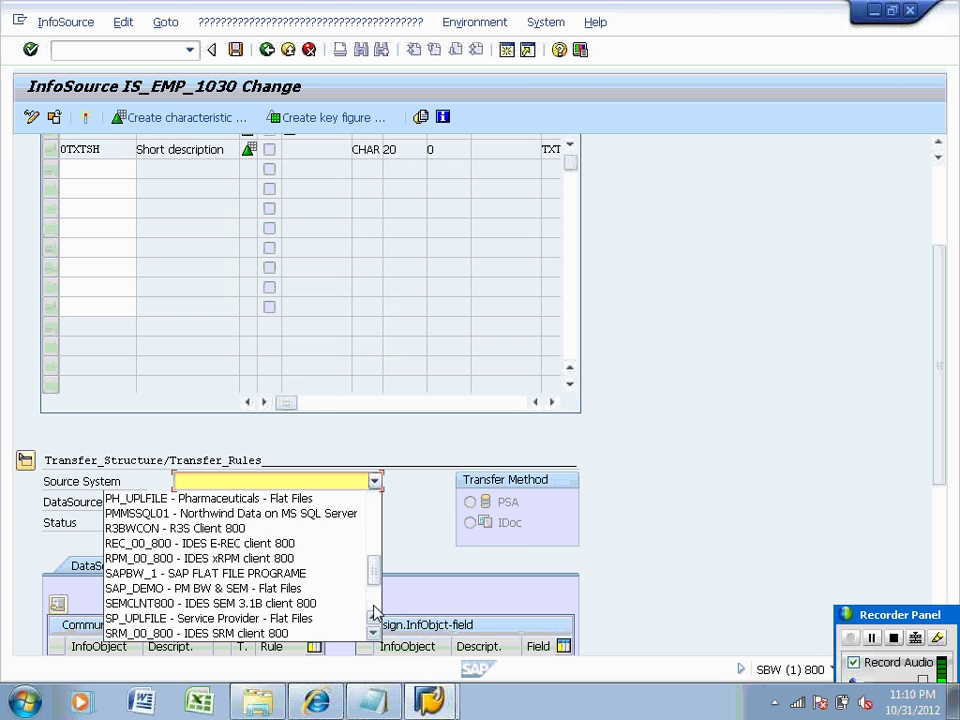
click(376, 610)
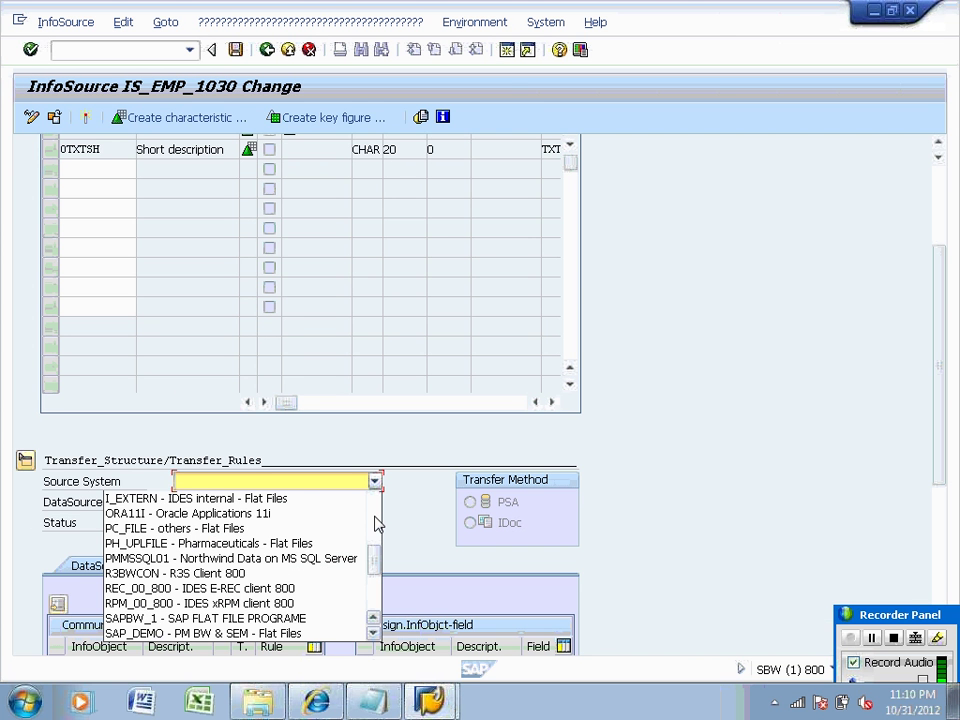
click(376, 521)
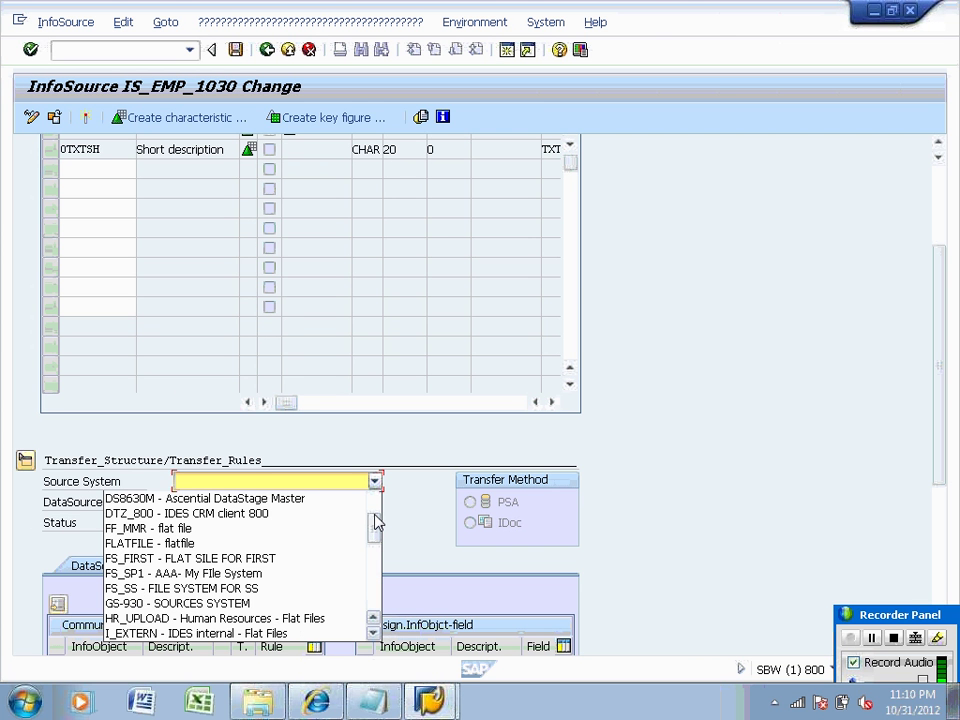
click(376, 510)
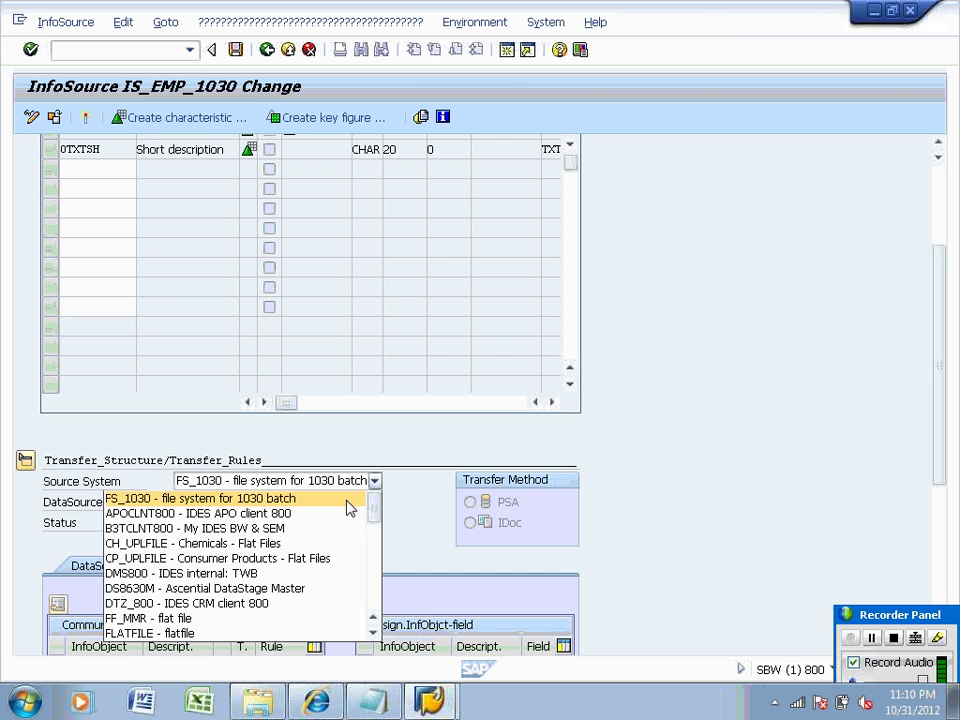
click(349, 509)
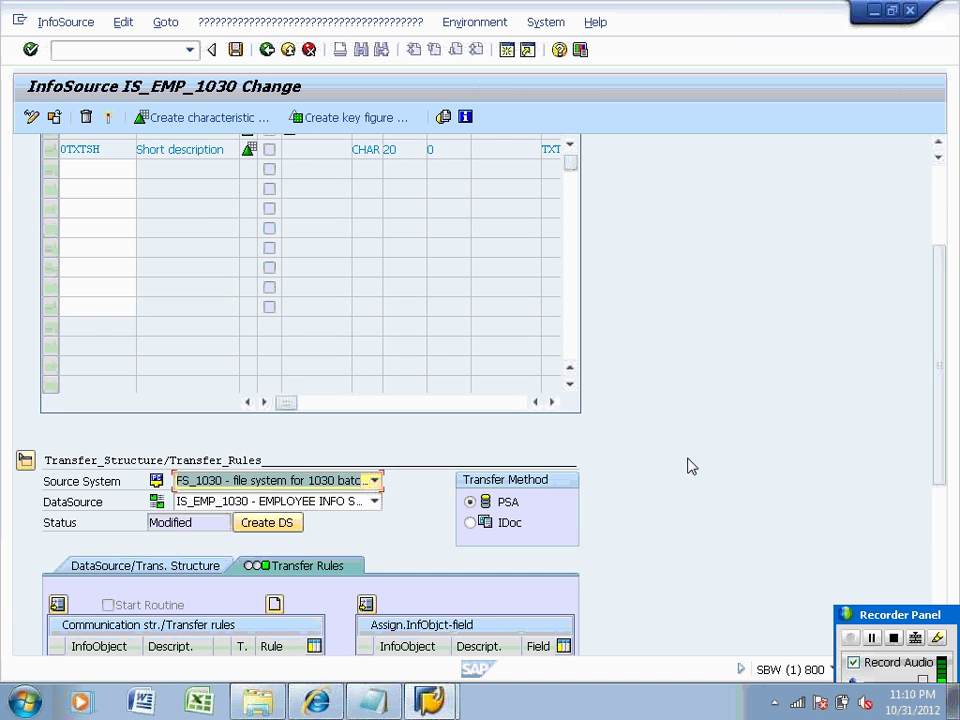
click(938, 199)
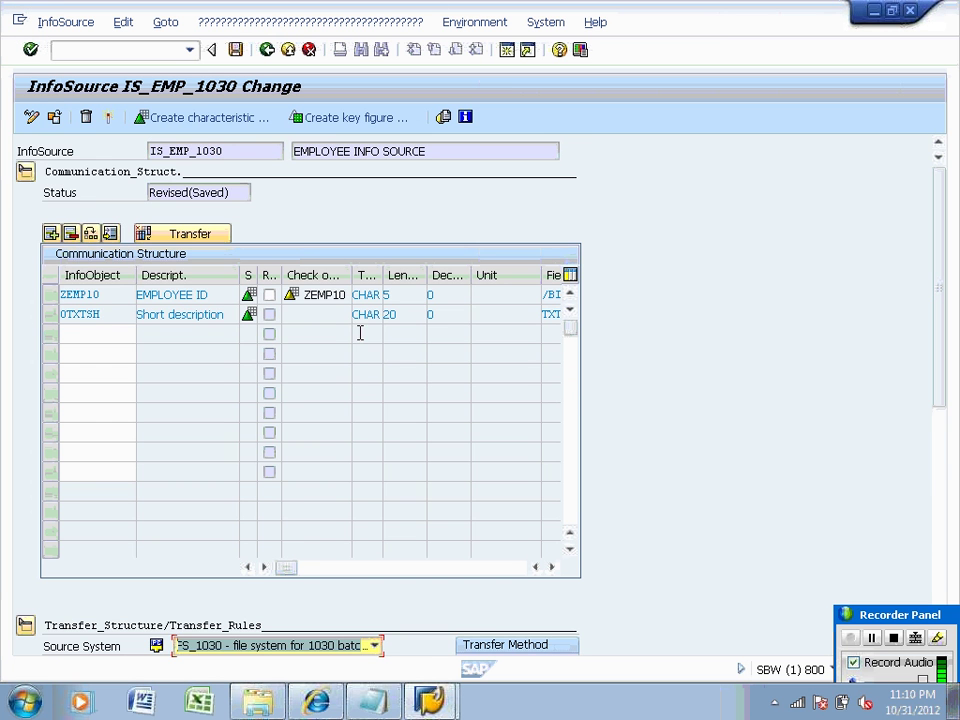
click(108, 117)
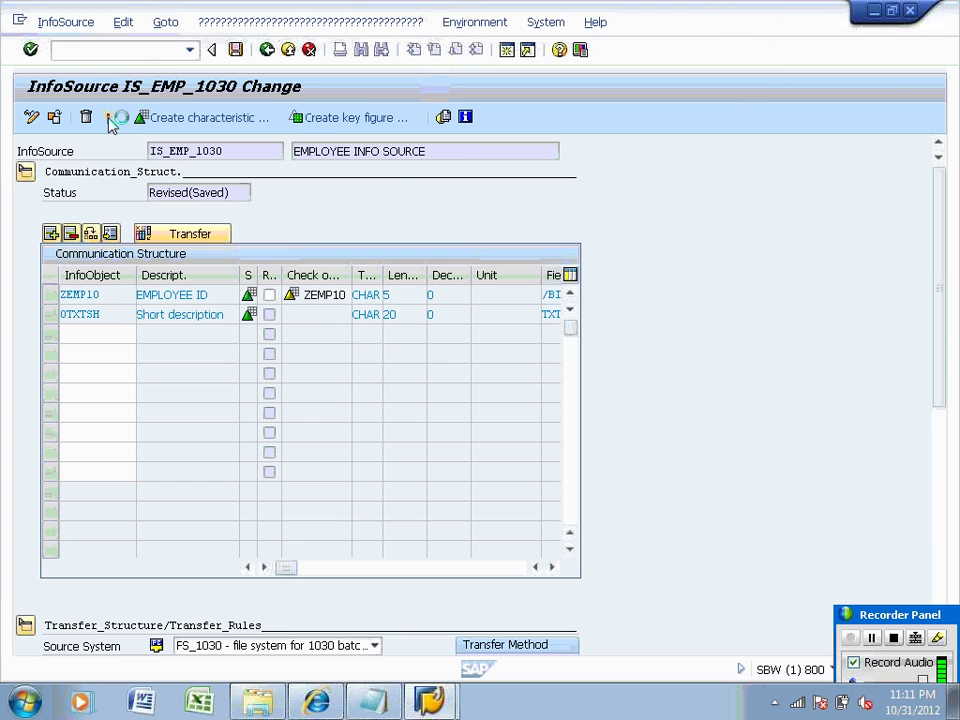
Switch to Notepad and extend the sentence about proposing transfer rules under 4.4 with "and activate.".
click(386, 702)
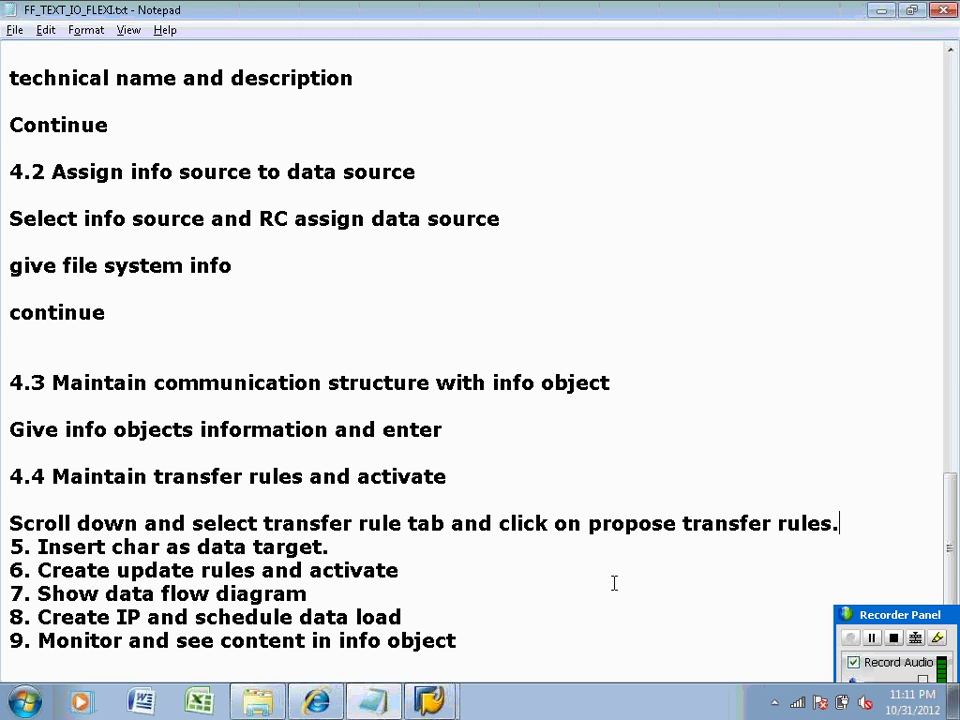
key(BackSpace)
text(and activate)
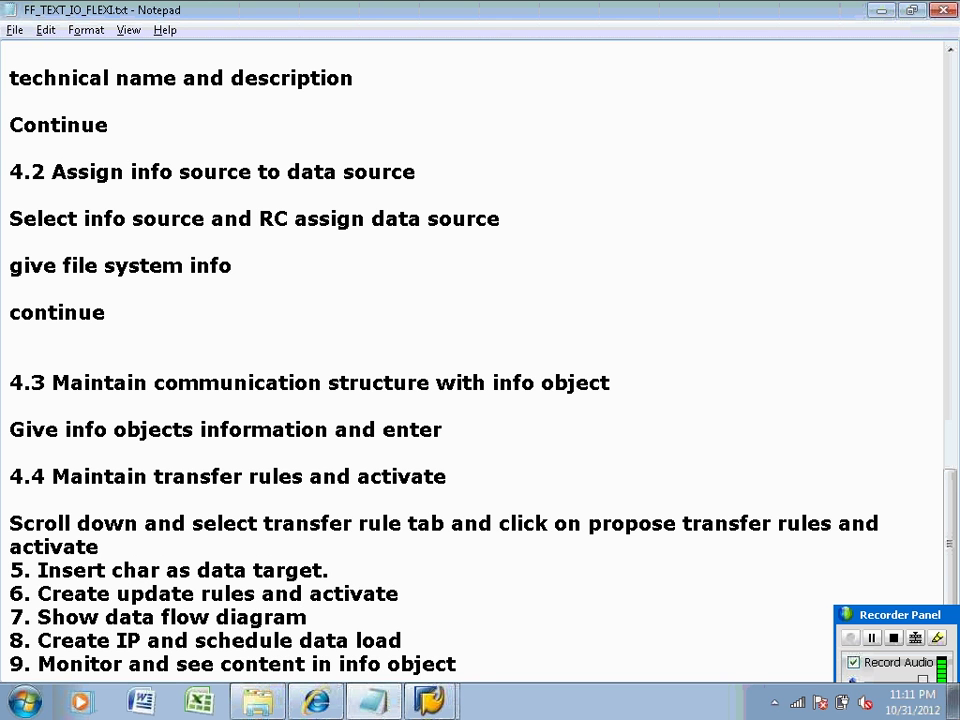
text(.)
key(Return)
Switch to SAP, leave the activated InfoSource and open the InfoProvider tree of the modeling workbench.
key(alt+Tab)
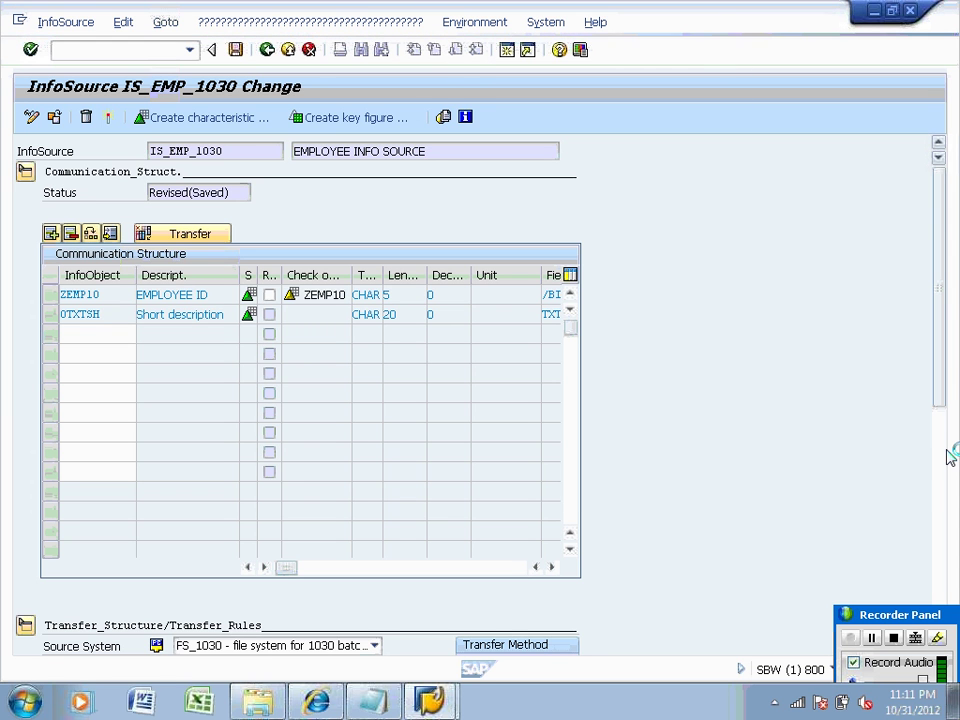
key(ctrl+F3)
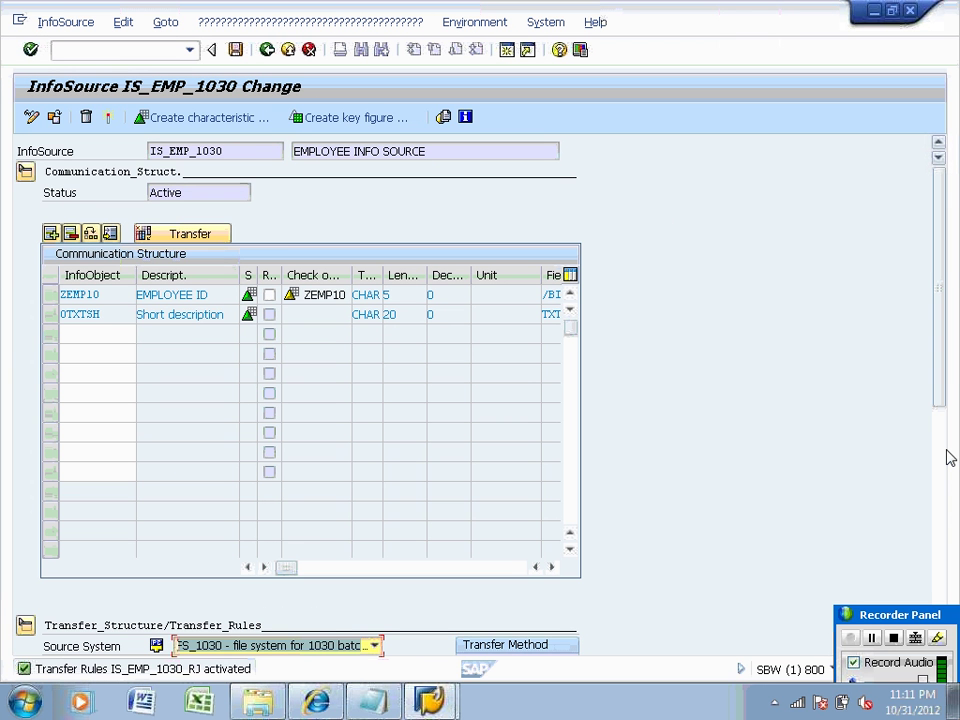
click(269, 52)
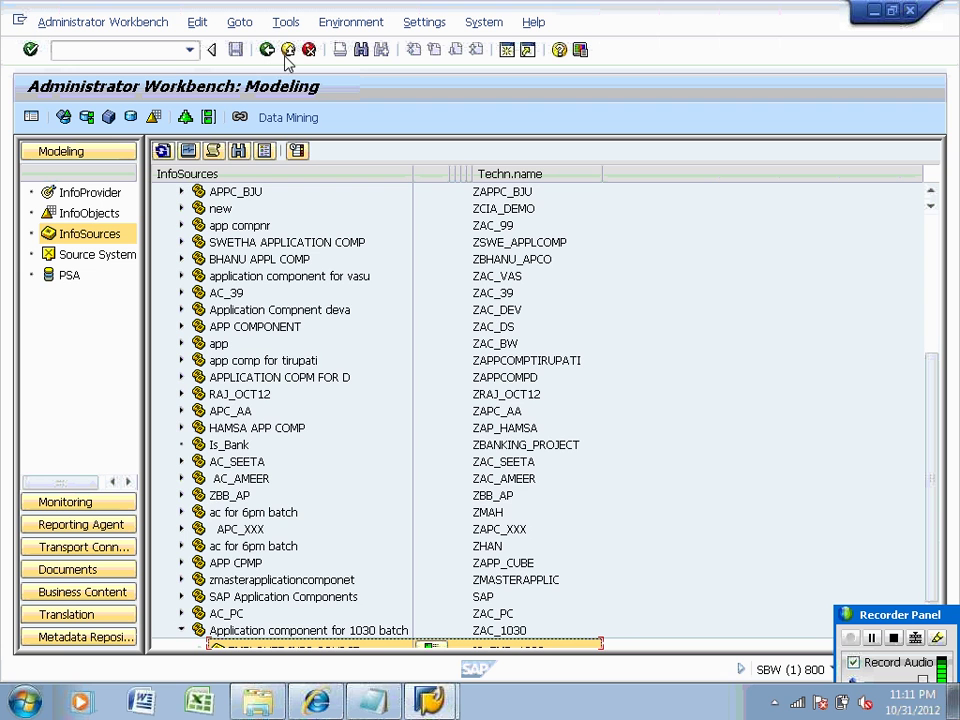
drag(934, 368, 938, 392)
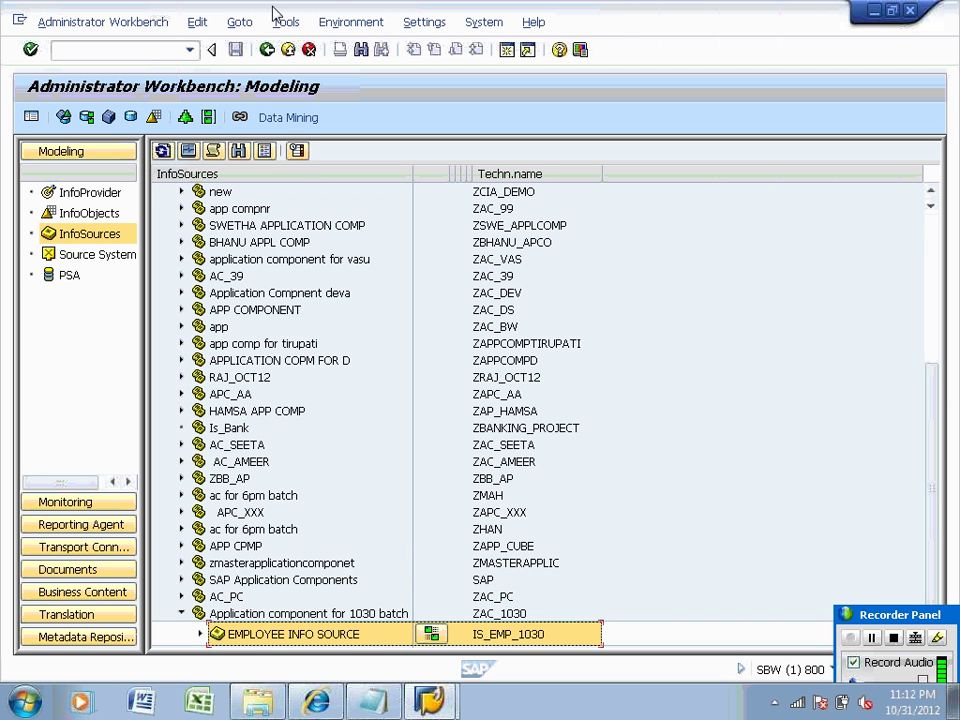
click(72, 193)
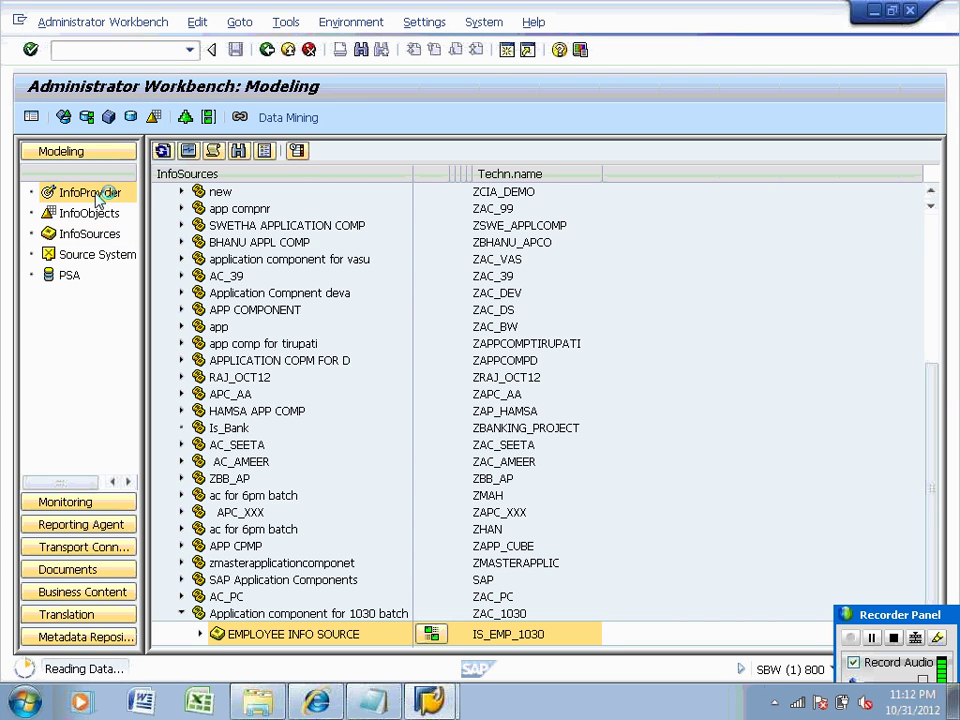
Switch to Notepad and add "Select info provider" as the first instruction below item 5, Insert char as data target.
click(380, 703)
click(375, 615)
key(Return)
key(Return)
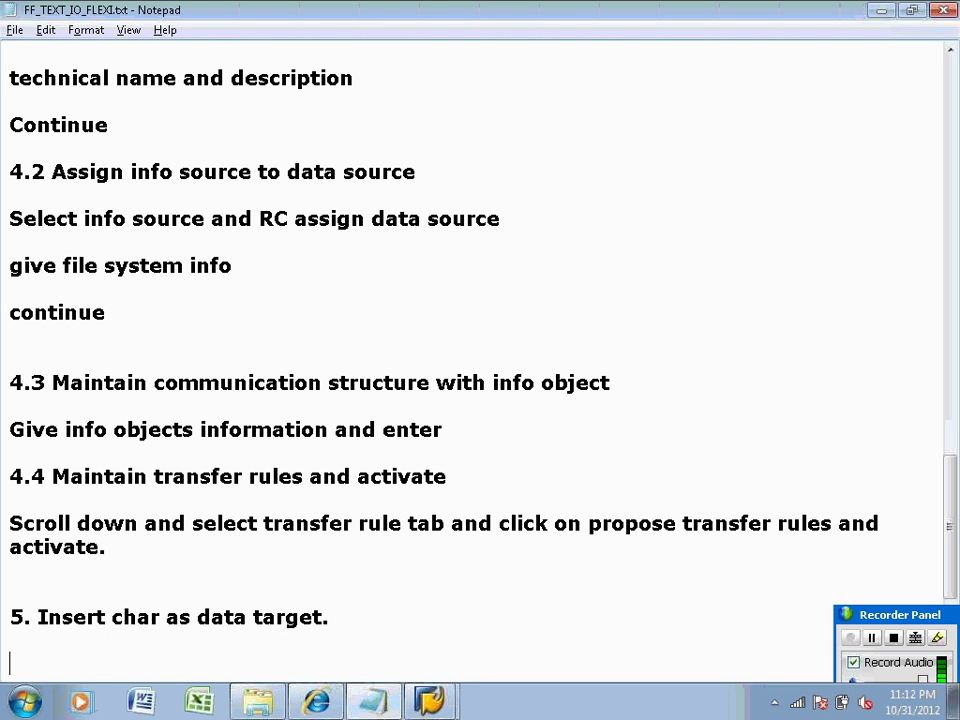
text(Select )
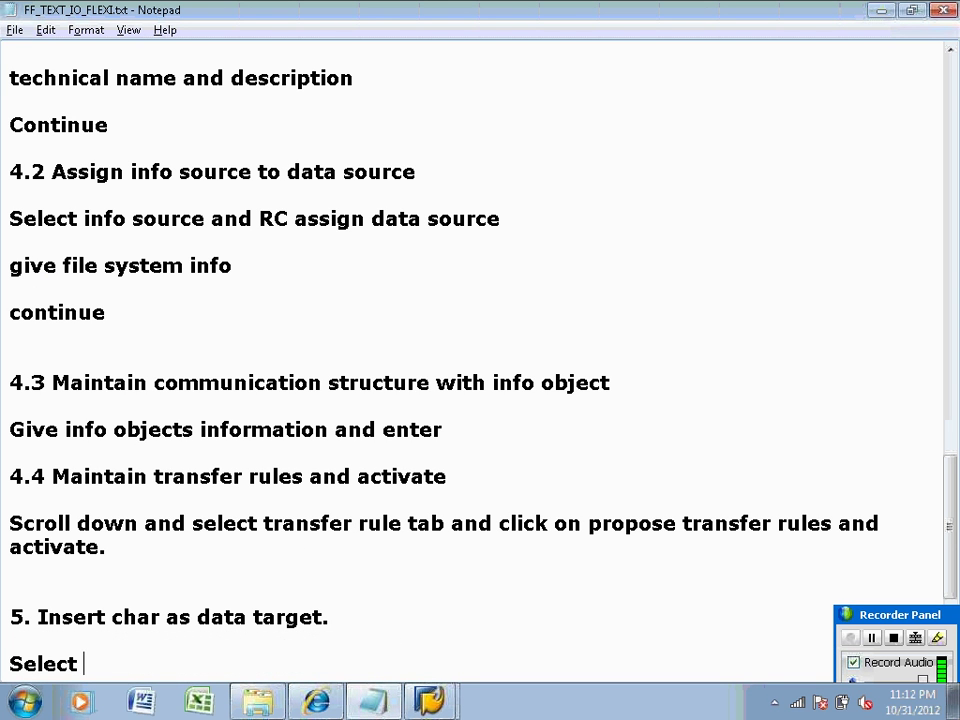
text(info p)
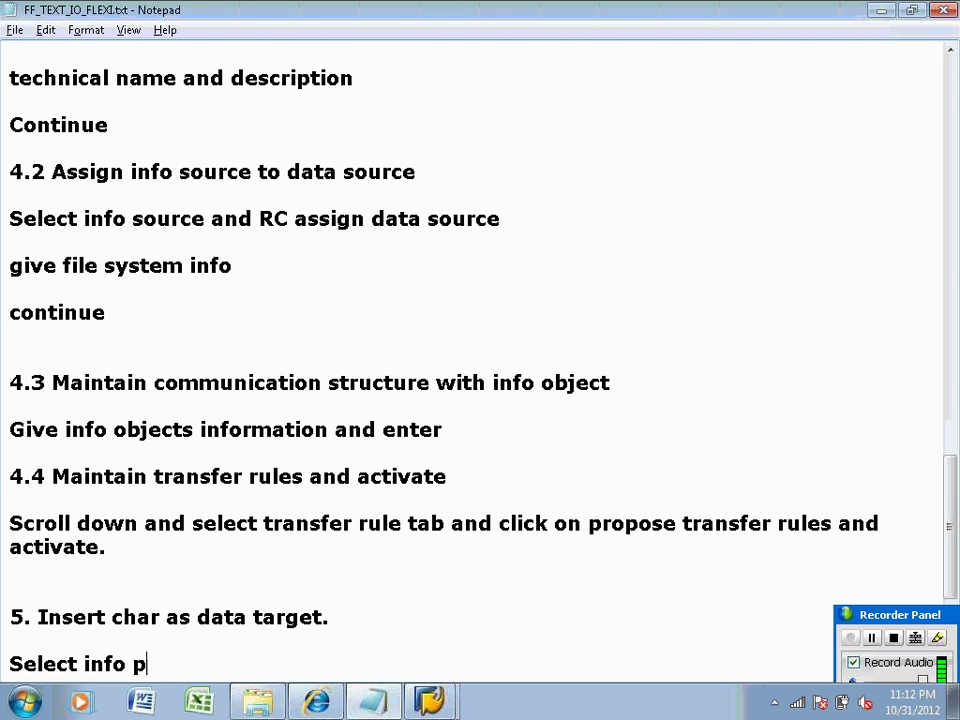
text(rovider)
key(Return)
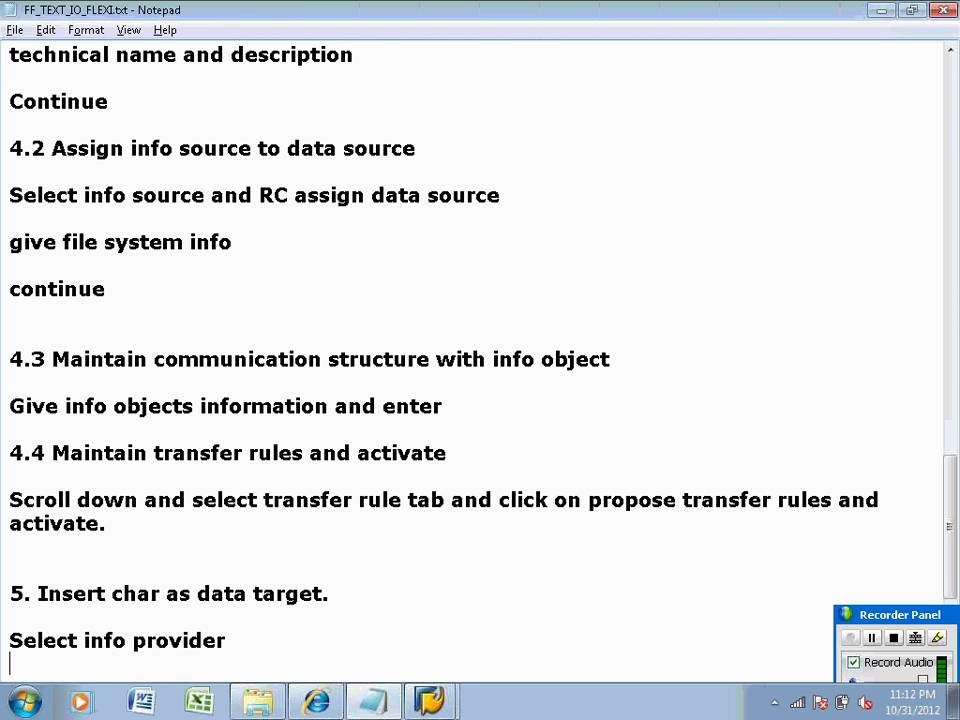
Add the instruction "select info area" below "Select info provider".
text(se)
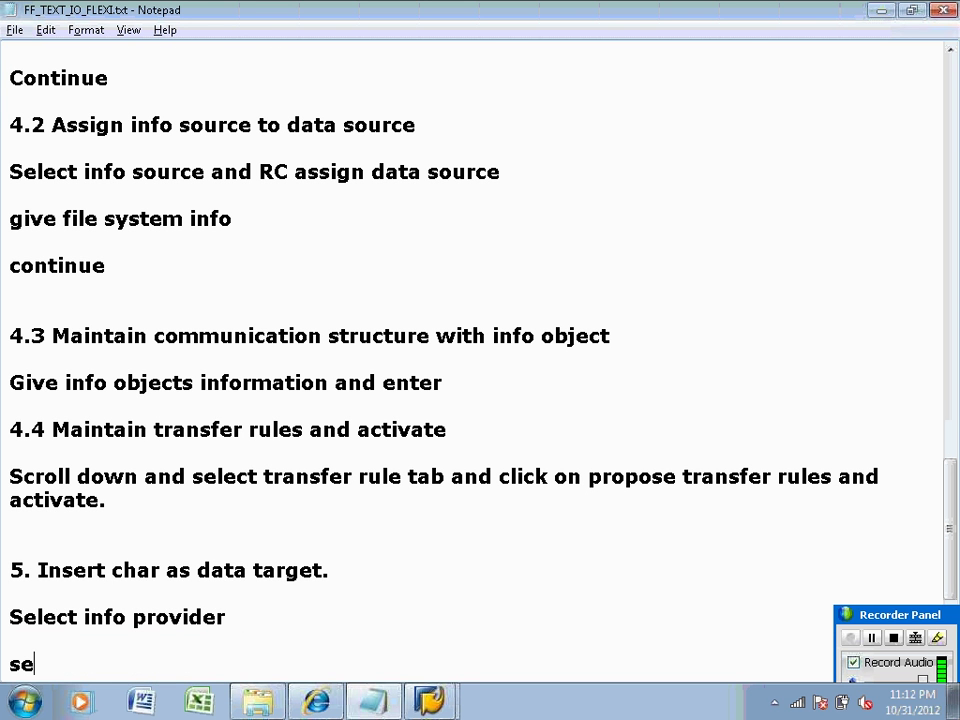
text(lect)
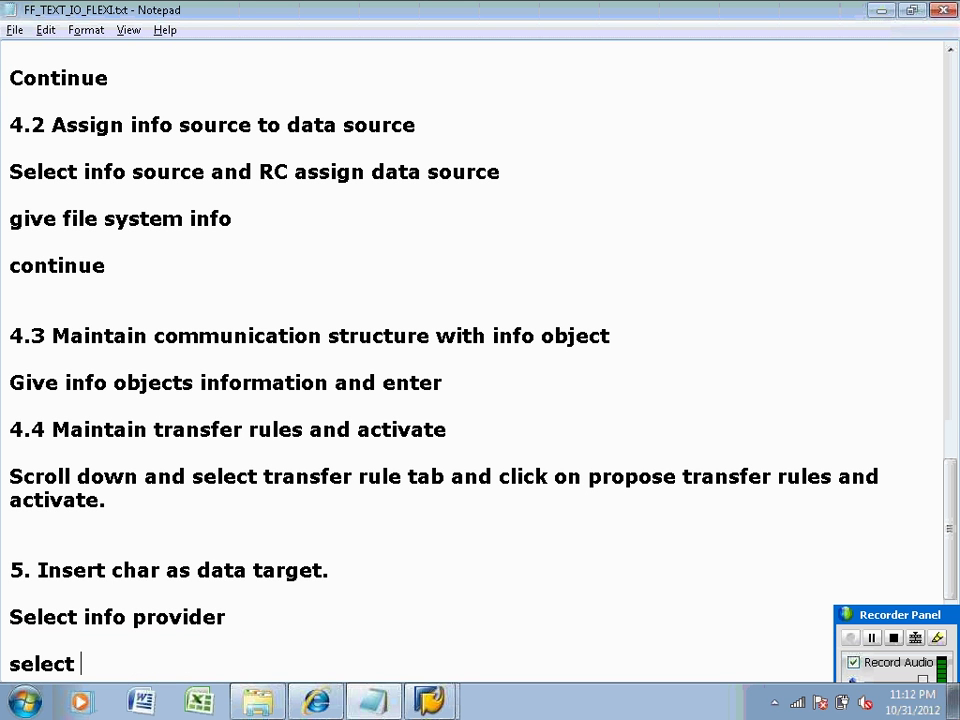
text( info sre)
text(s)
key(BackSpace)
key(BackSpace)
key(BackSpace)
key(BackSpace)
text(area)
key(Return)
Add the instruction "RC -- Insert char as data target." below "select info area" and switch back to SAP.
text(RC )
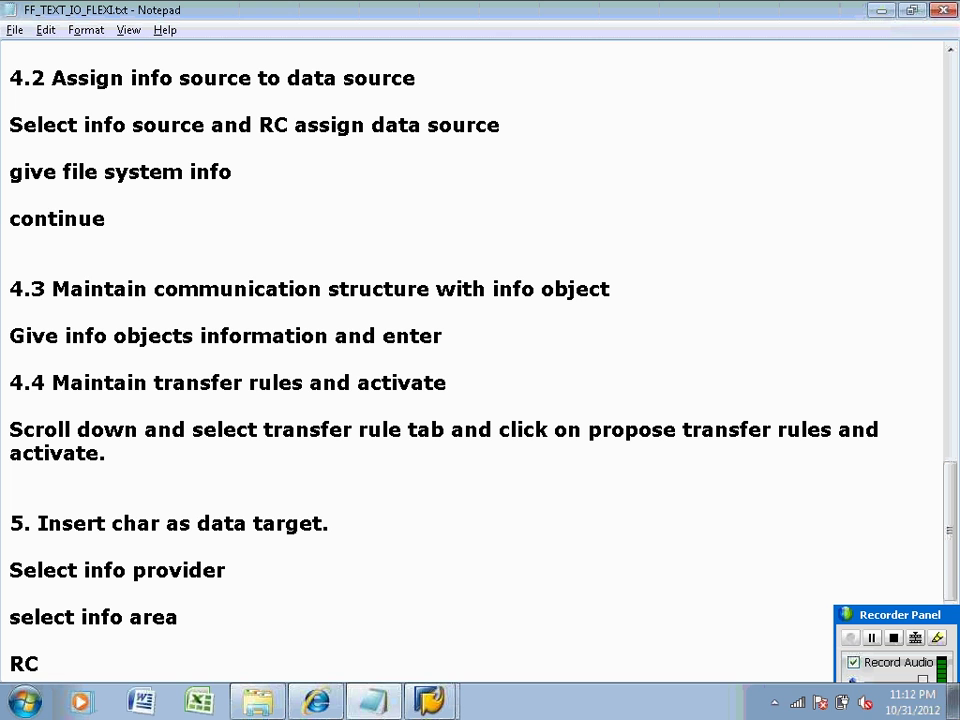
text(-- Inse)
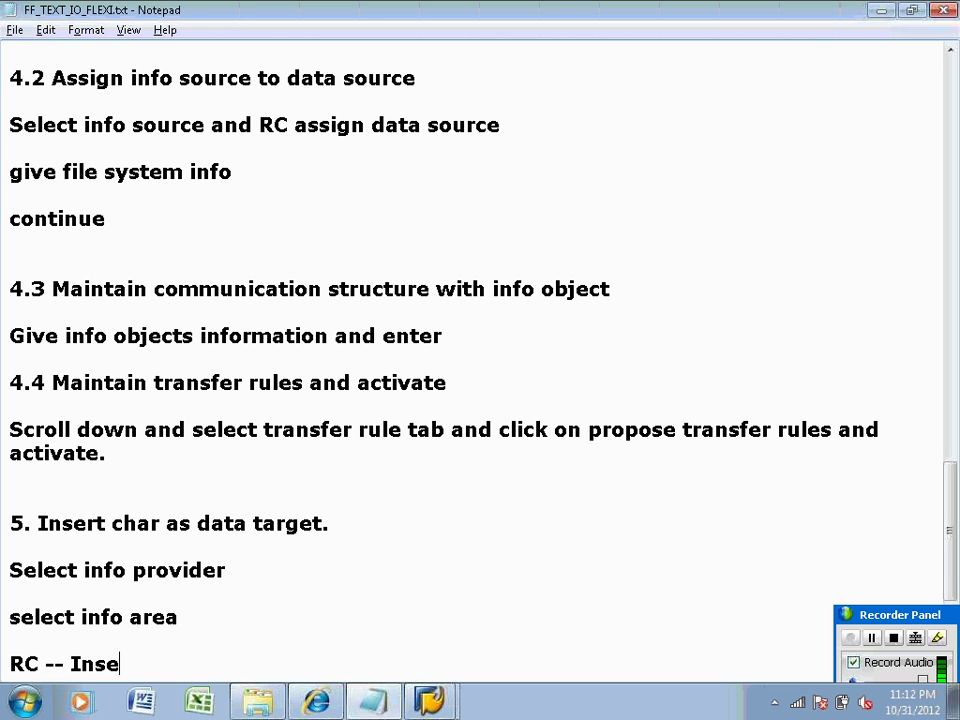
text(rt char)
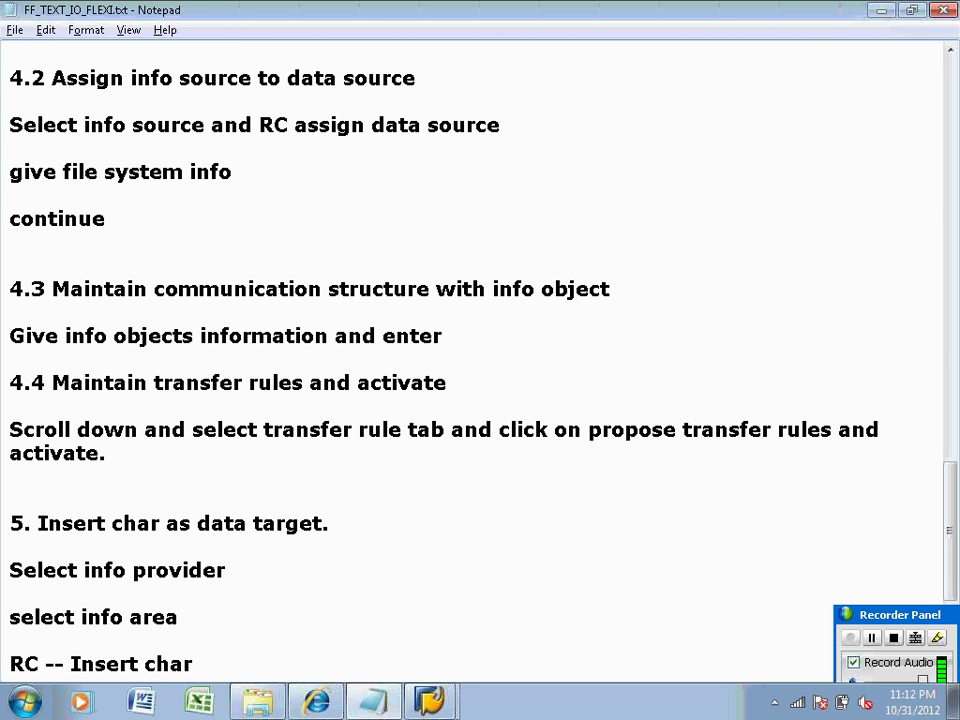
text( as data )
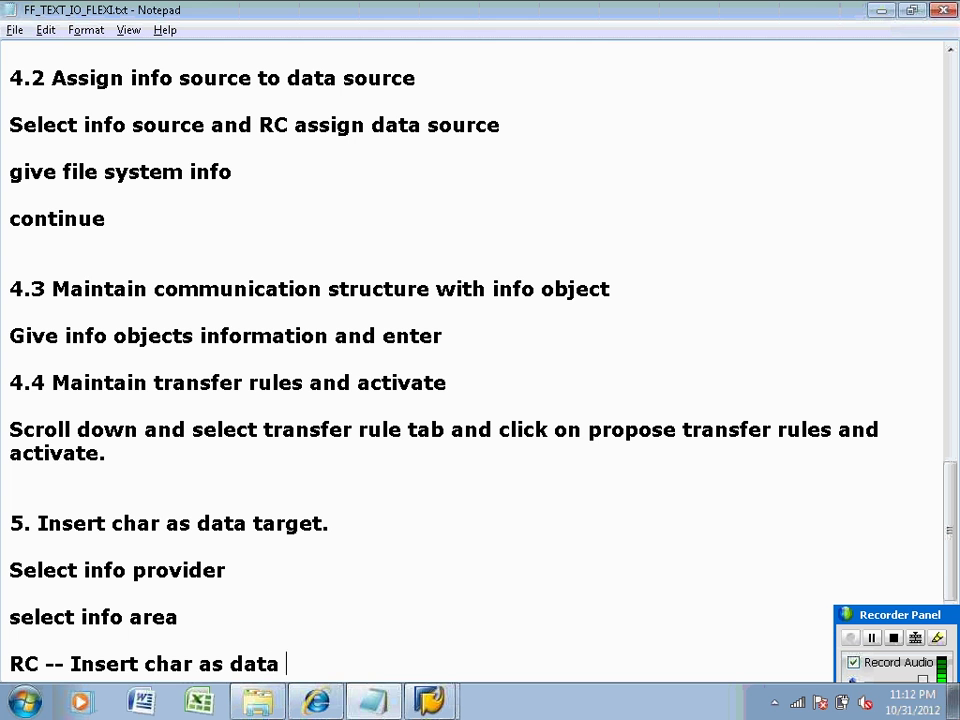
text(target)
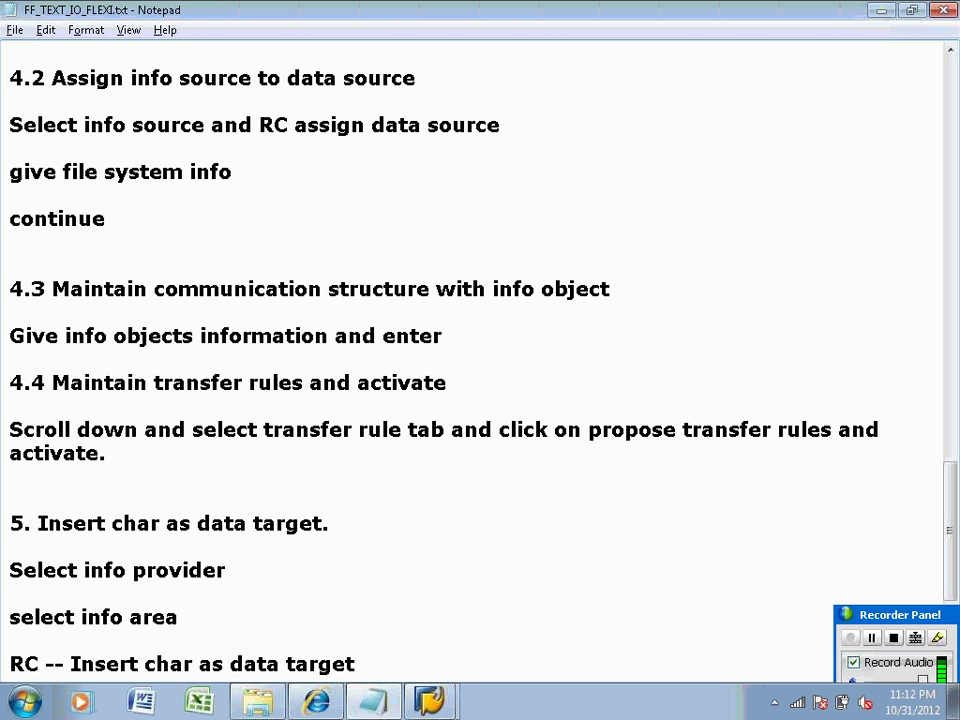
text(.)
click(430, 701)
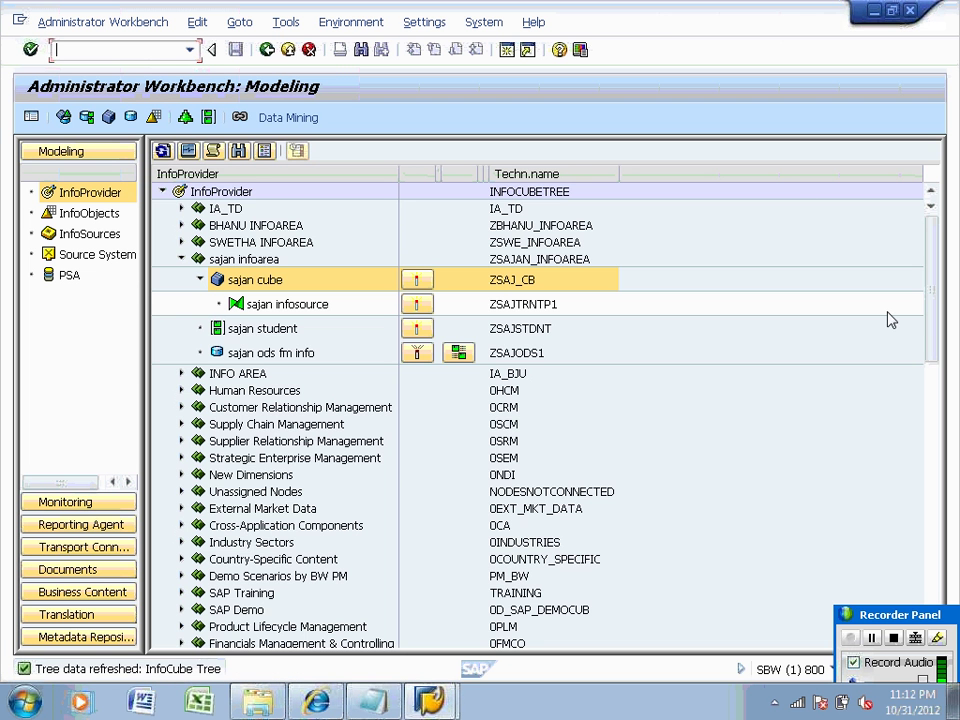
Insert characteristic zemp10 as data target in the InfoArea "Info area for 10 30 batch".
drag(926, 324, 938, 565)
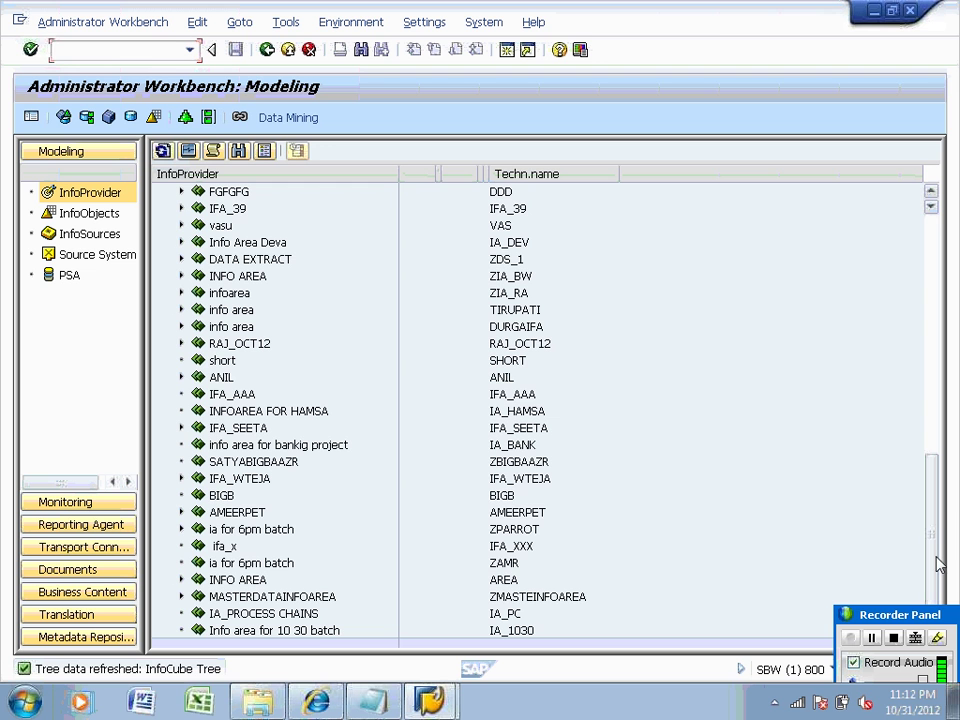
click(317, 632)
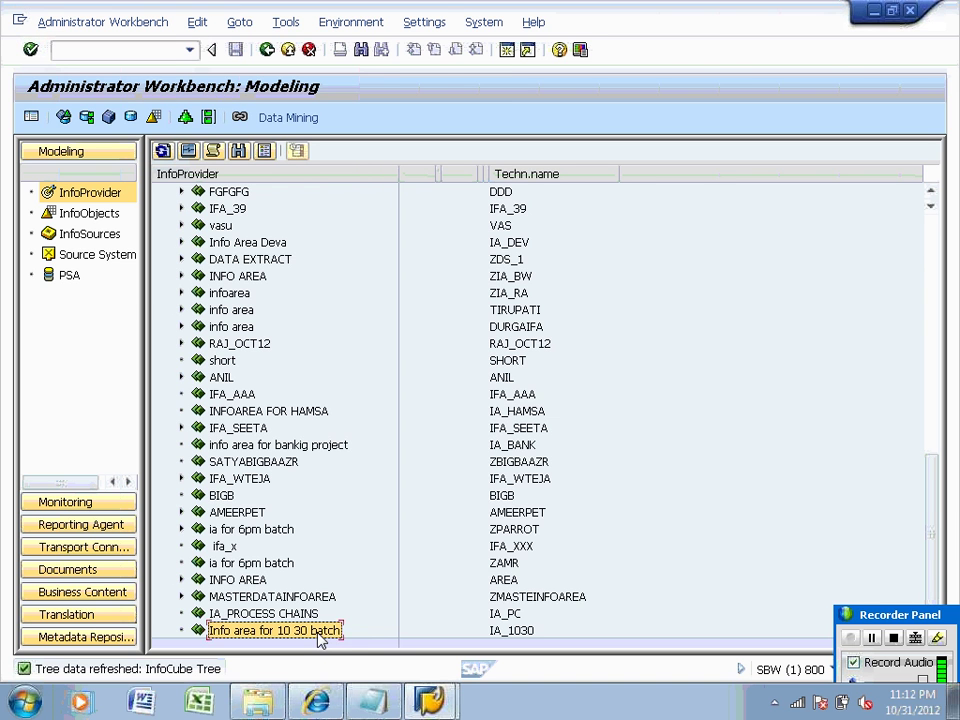
right_click(319, 634)
click(350, 621)
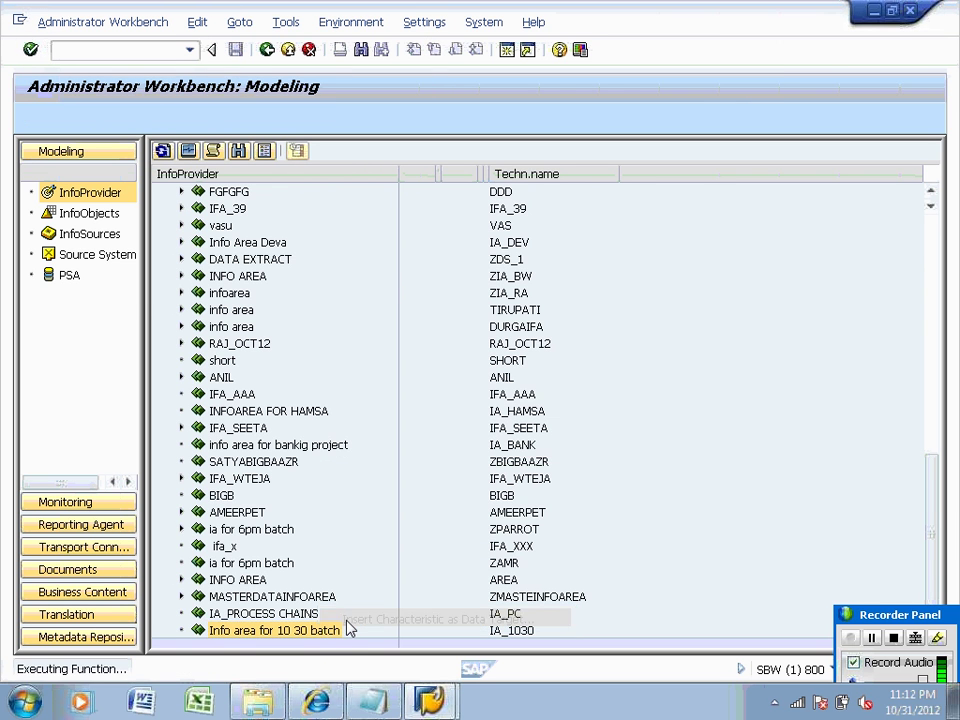
text(ze)
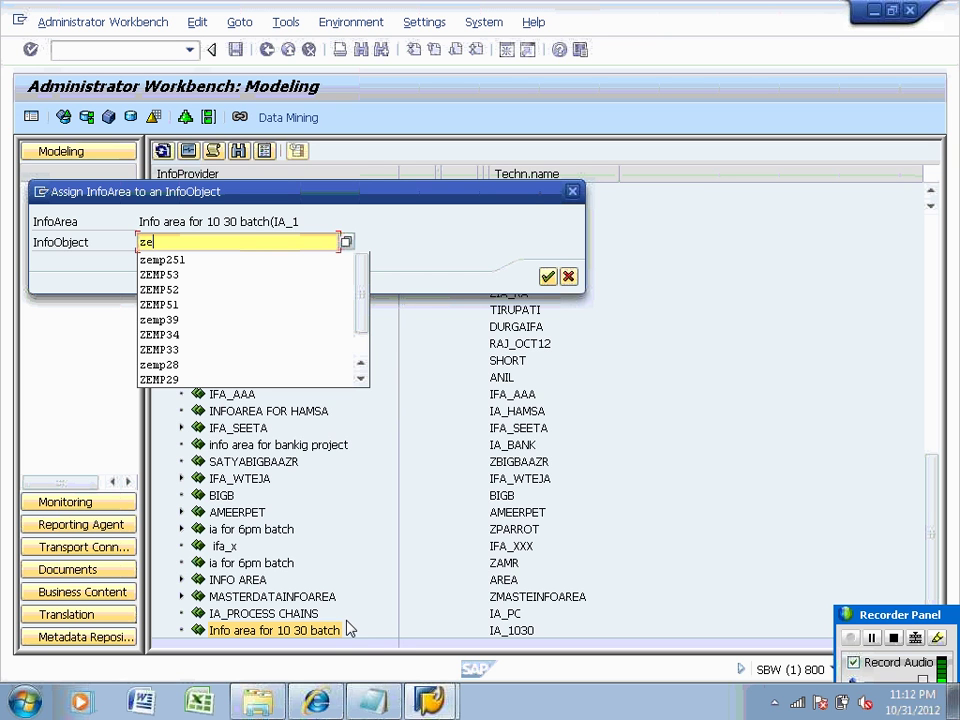
text(mp10)
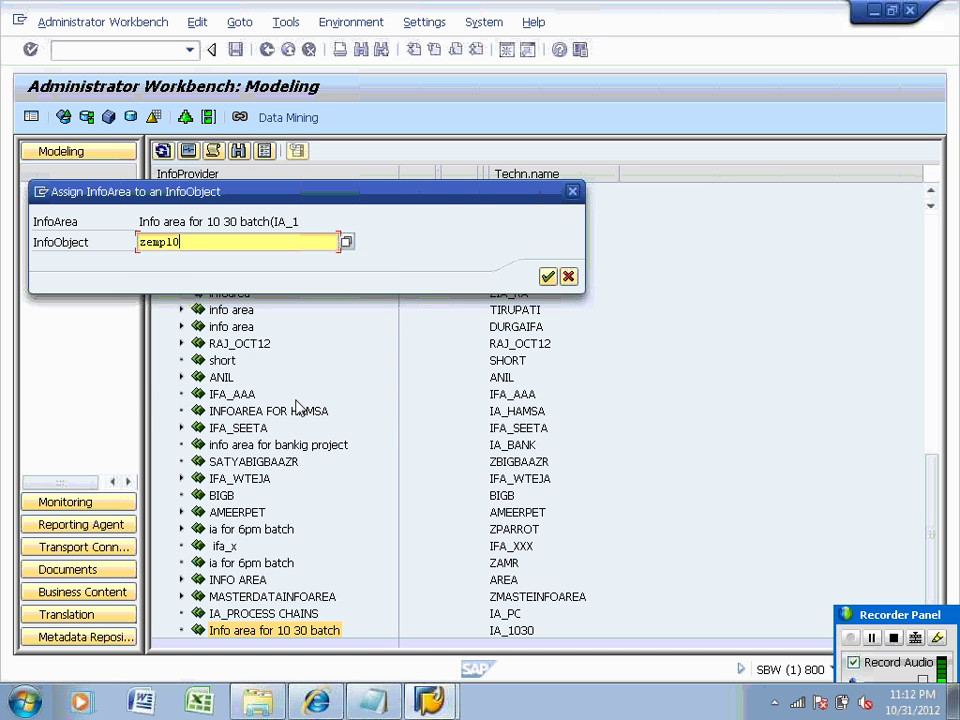
click(548, 277)
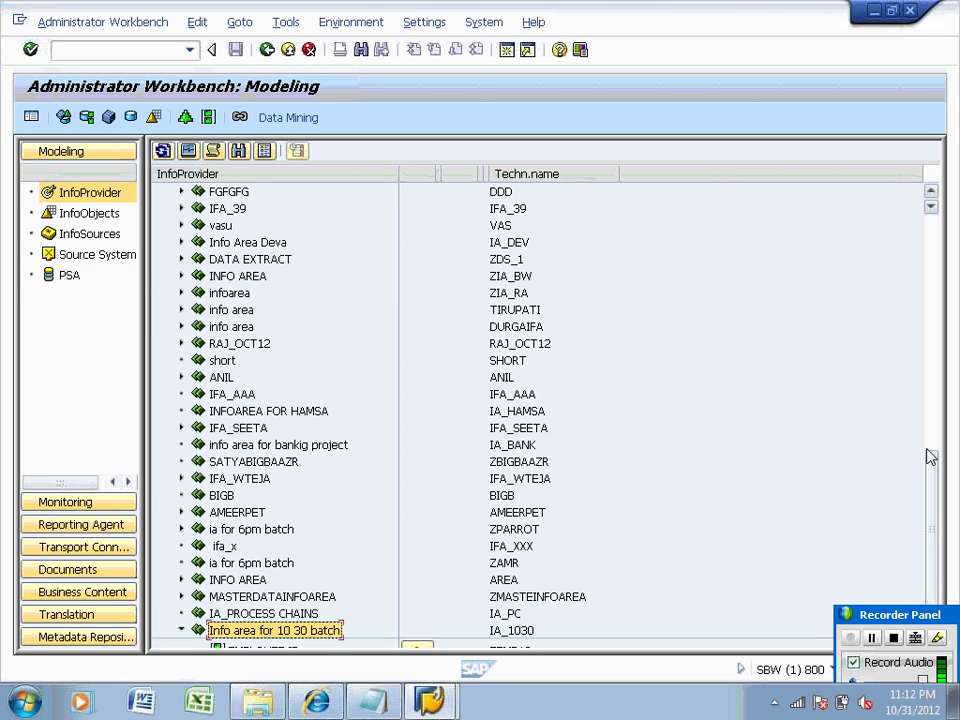
scroll(932, 468, down, 1)
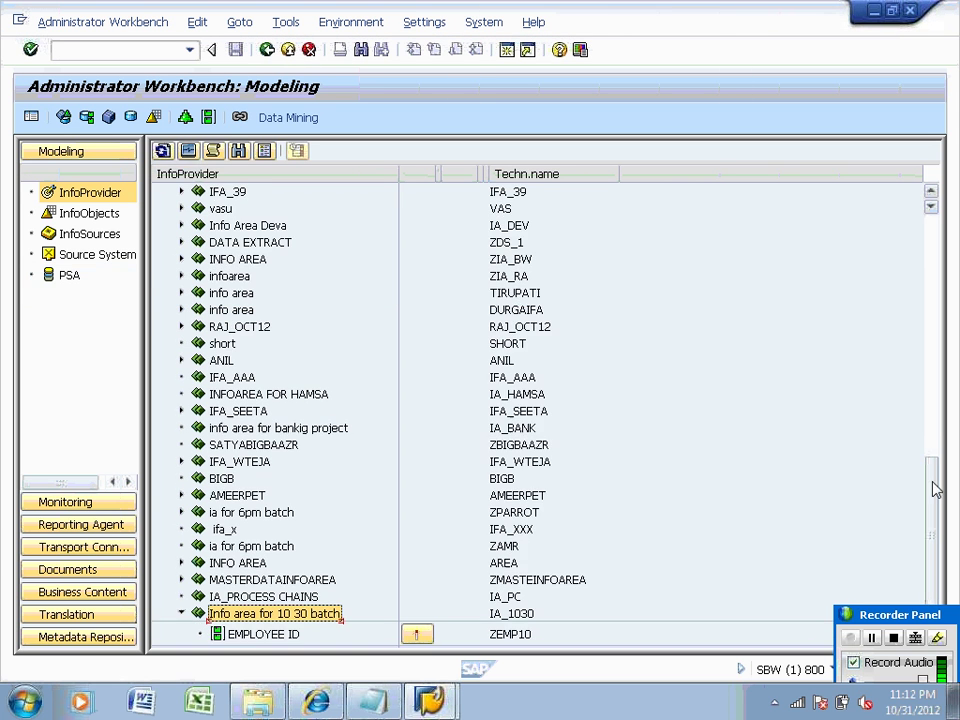
Refresh the InfoProvider tree and select EMPLOYEE ID (Texts) under "Info area for 10 30 batch".
click(162, 150)
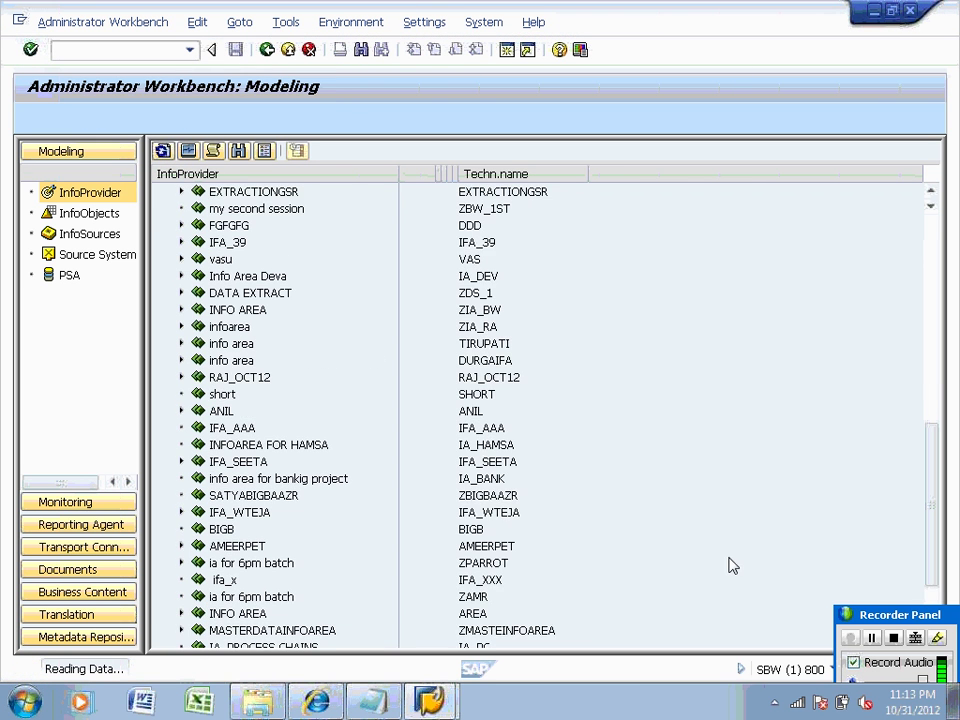
scroll(930, 525, down, 1)
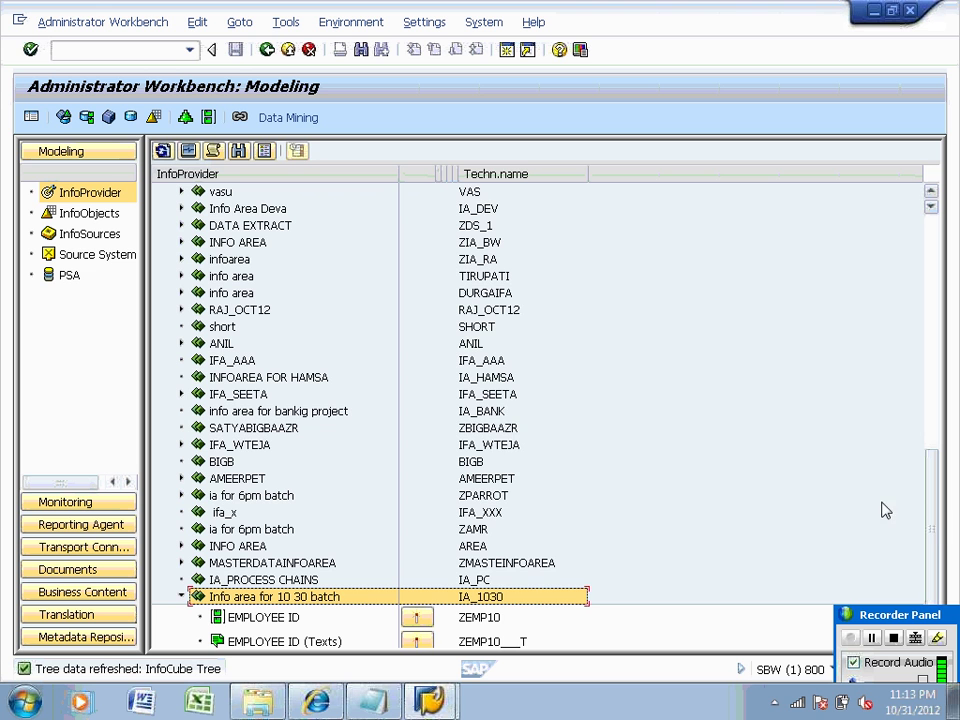
click(295, 641)
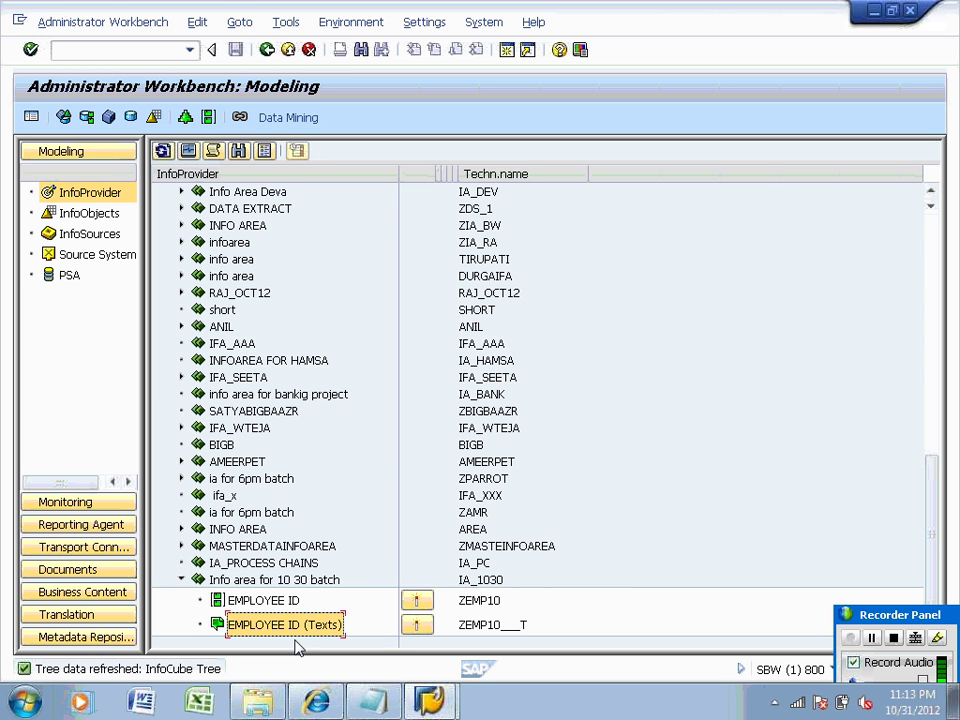
Switch to Notepad, add an empty line below item 6, Create update rules and activate, and switch back to SAP.
click(385, 703)
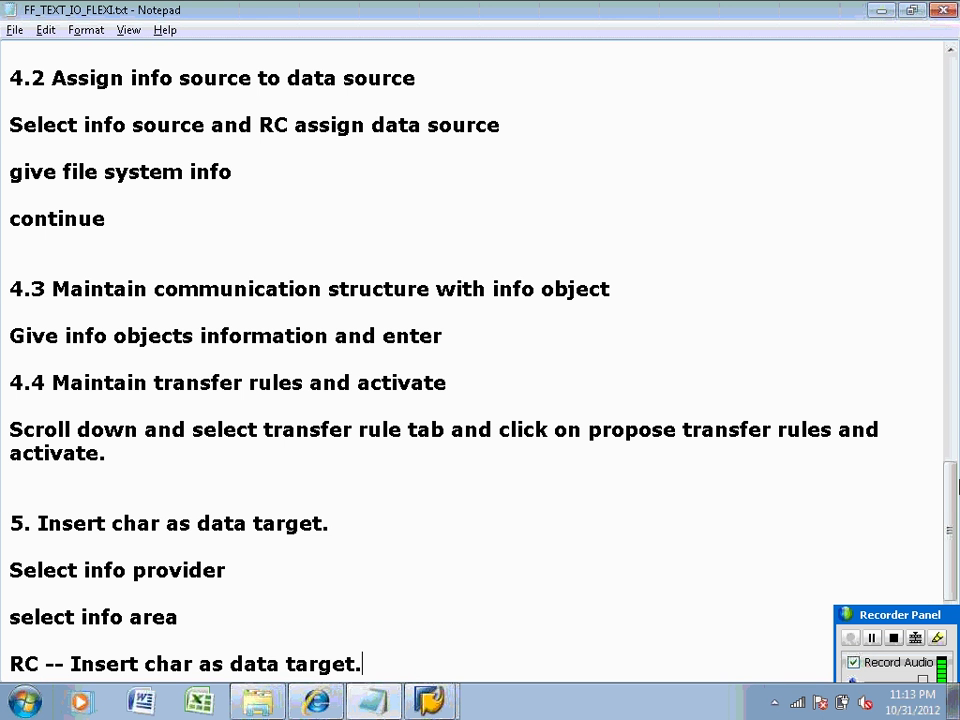
scroll(921, 503, down, 2)
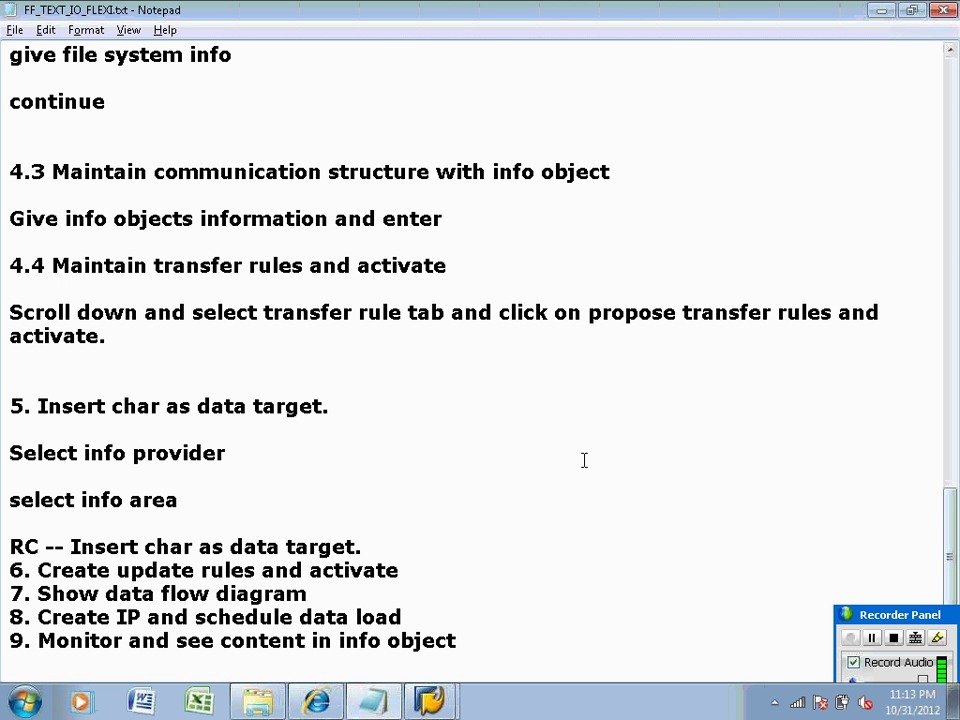
click(404, 570)
key(Return)
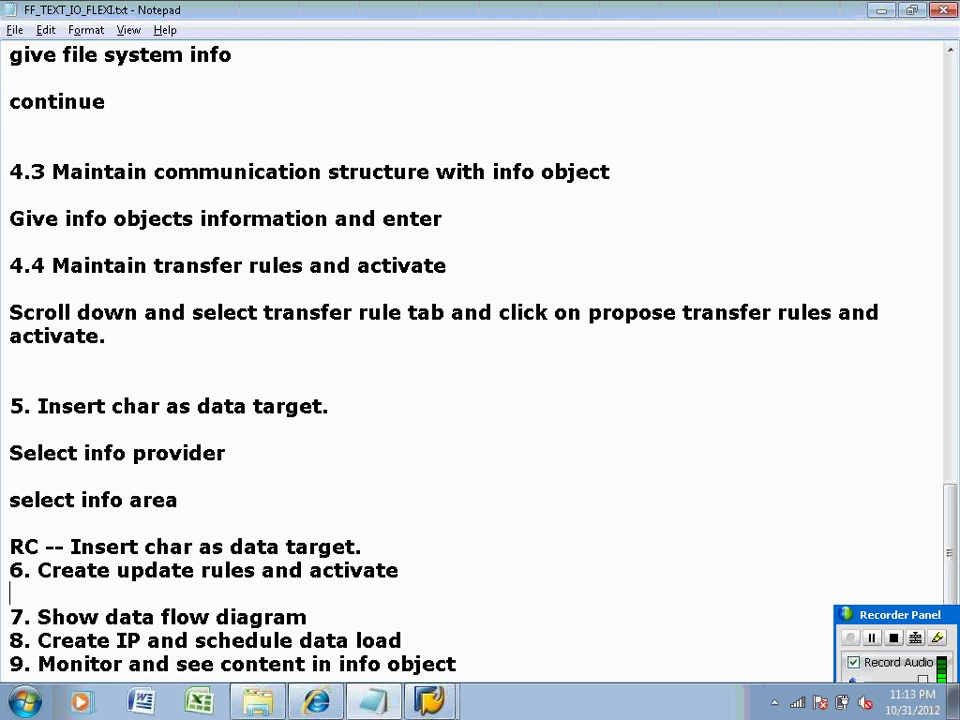
key(alt+Tab)
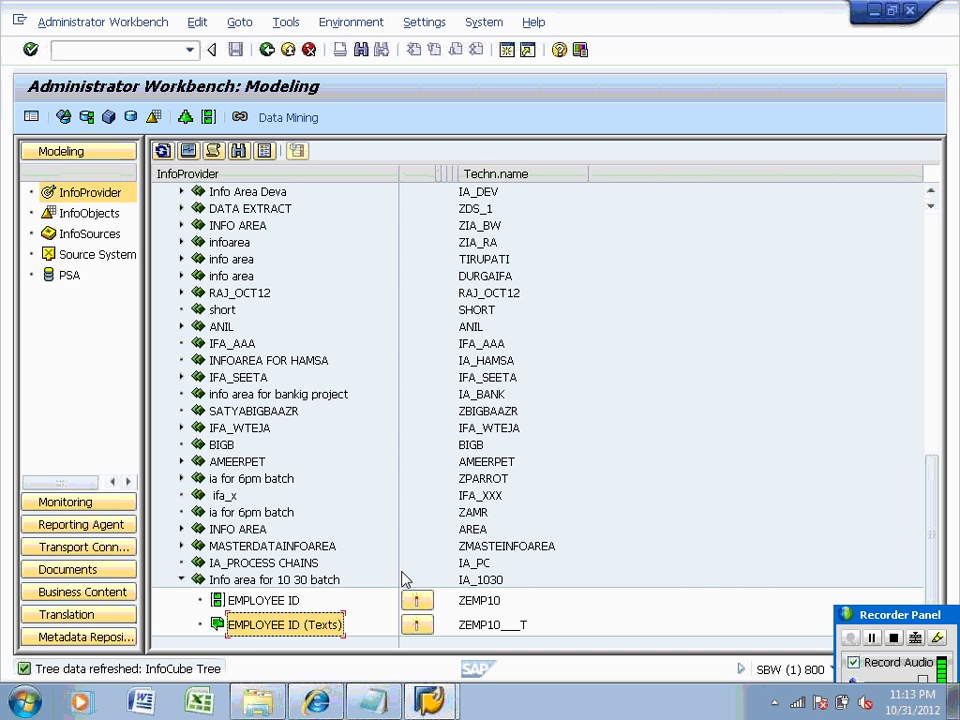
Create update rules for EMPLOYEE ID (Texts) with InfoSource is_emp_1030 as data source and activate them.
right_click(254, 628)
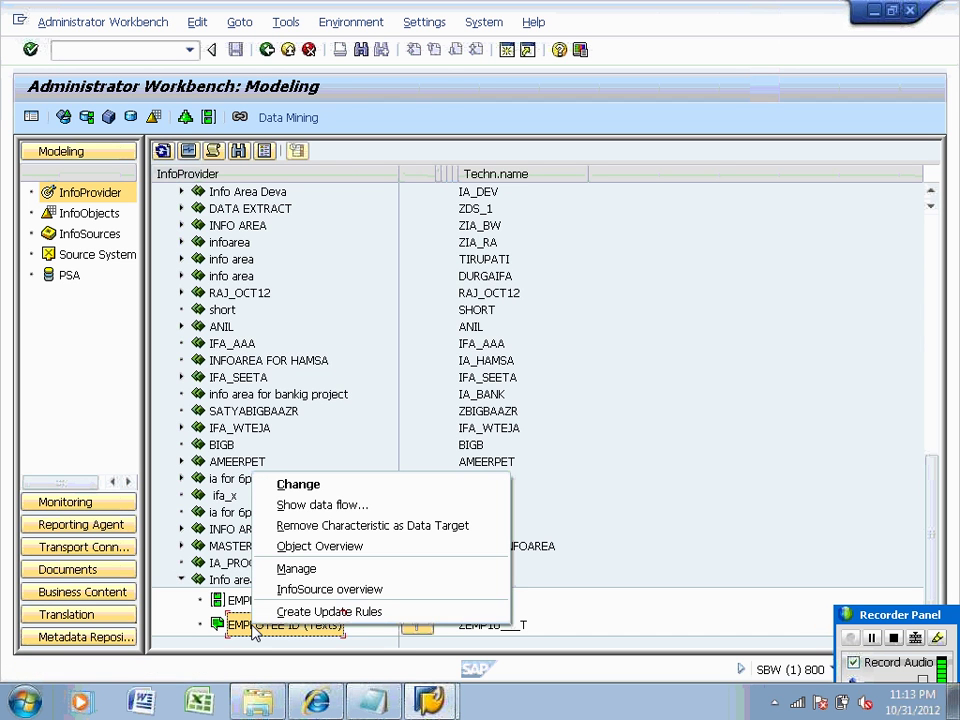
click(272, 612)
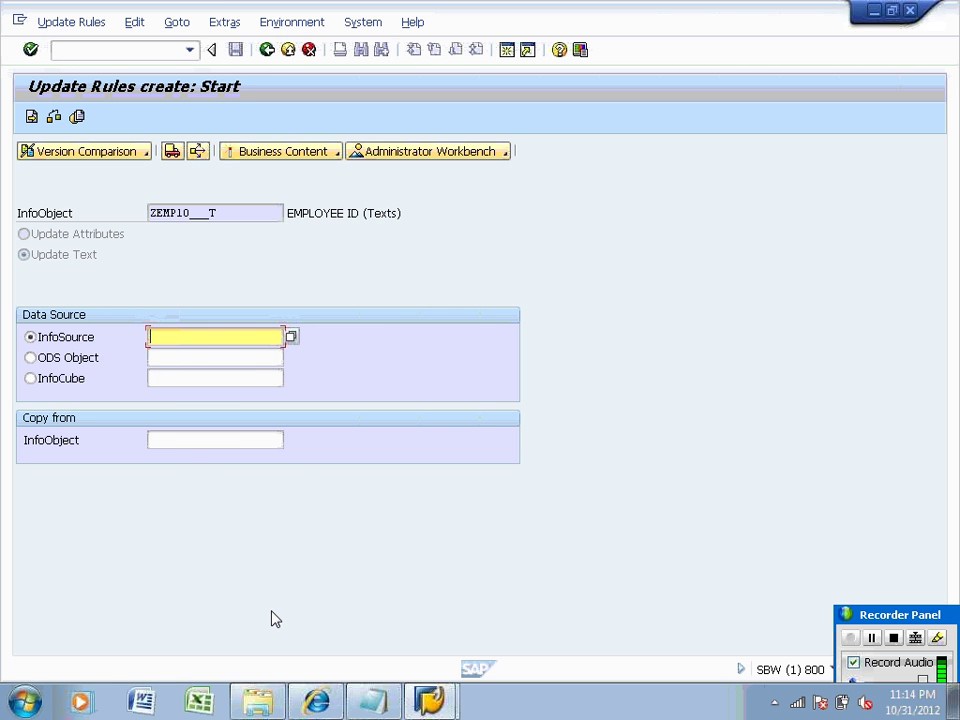
text(z)
key(BackSpace)
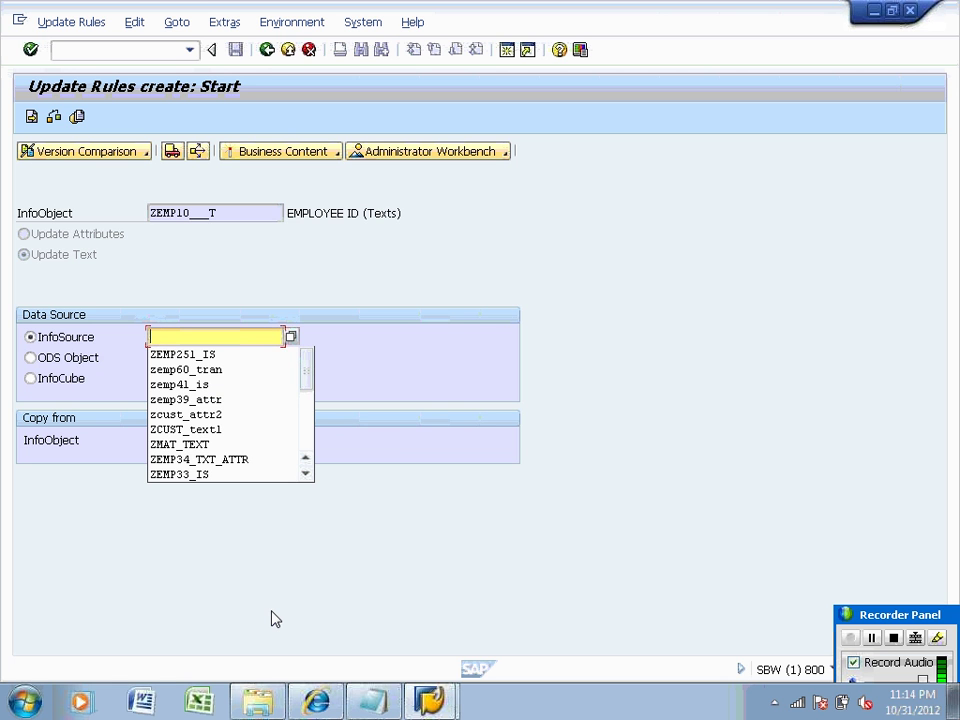
text(is_)
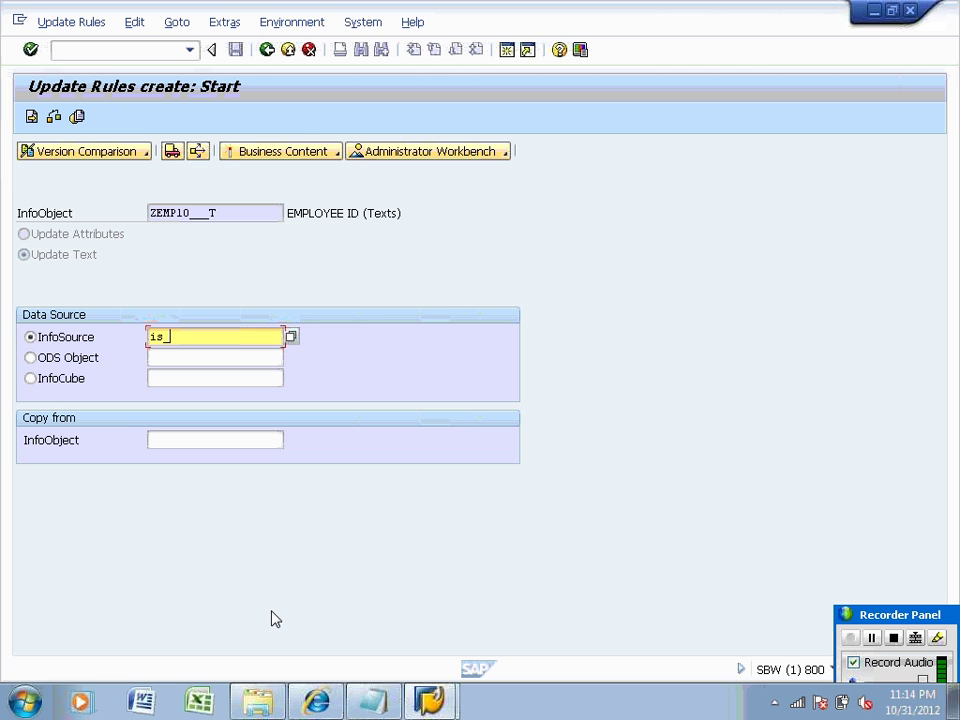
text(emp_)
text(1030)
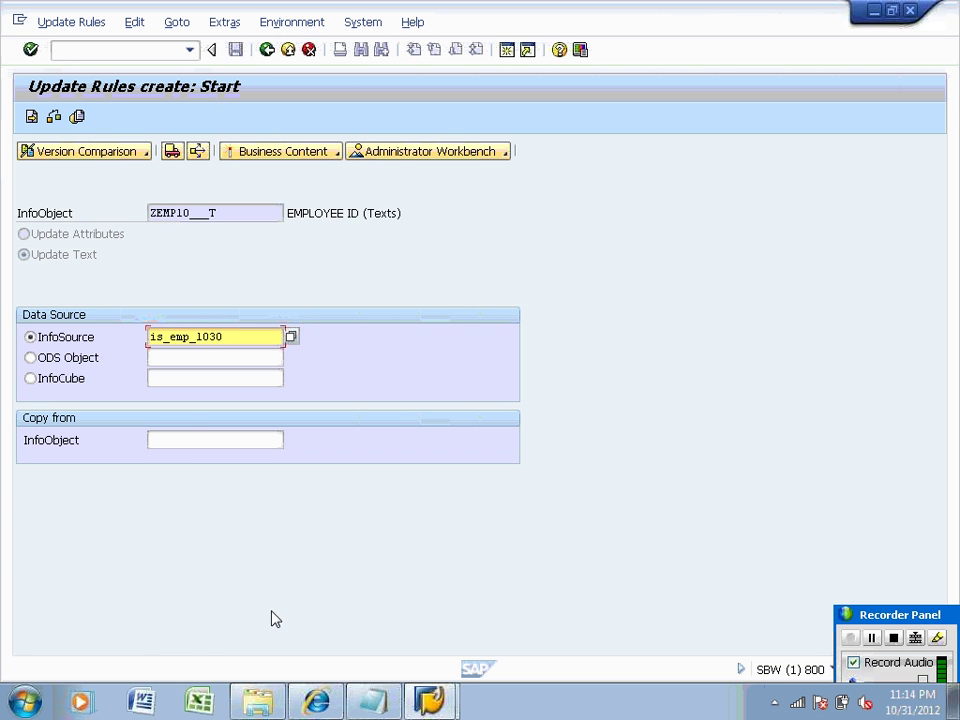
key(Return)
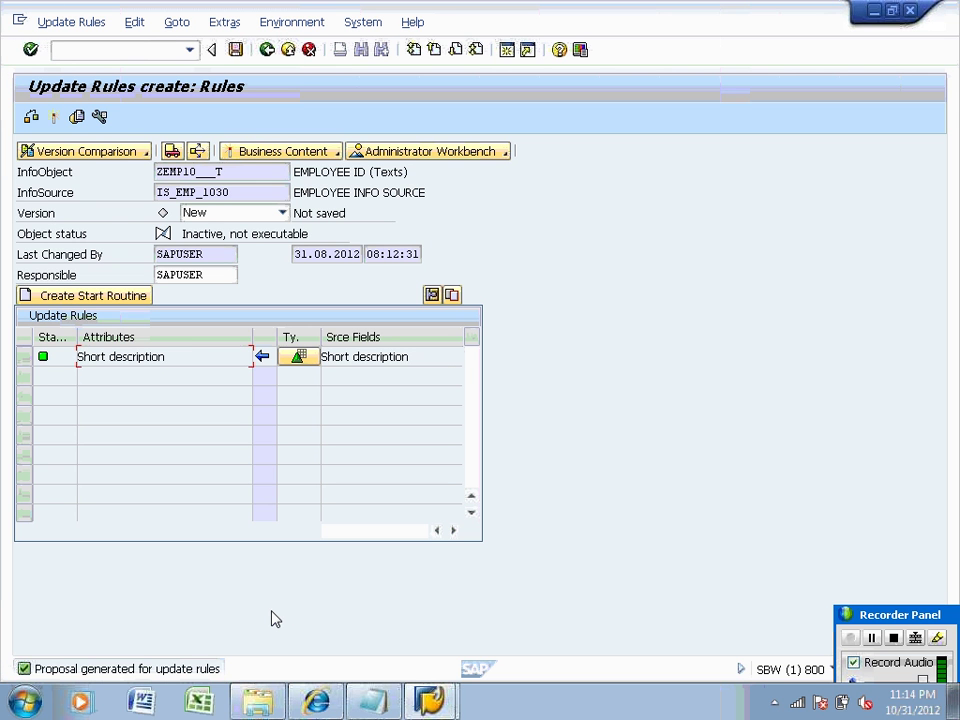
click(55, 117)
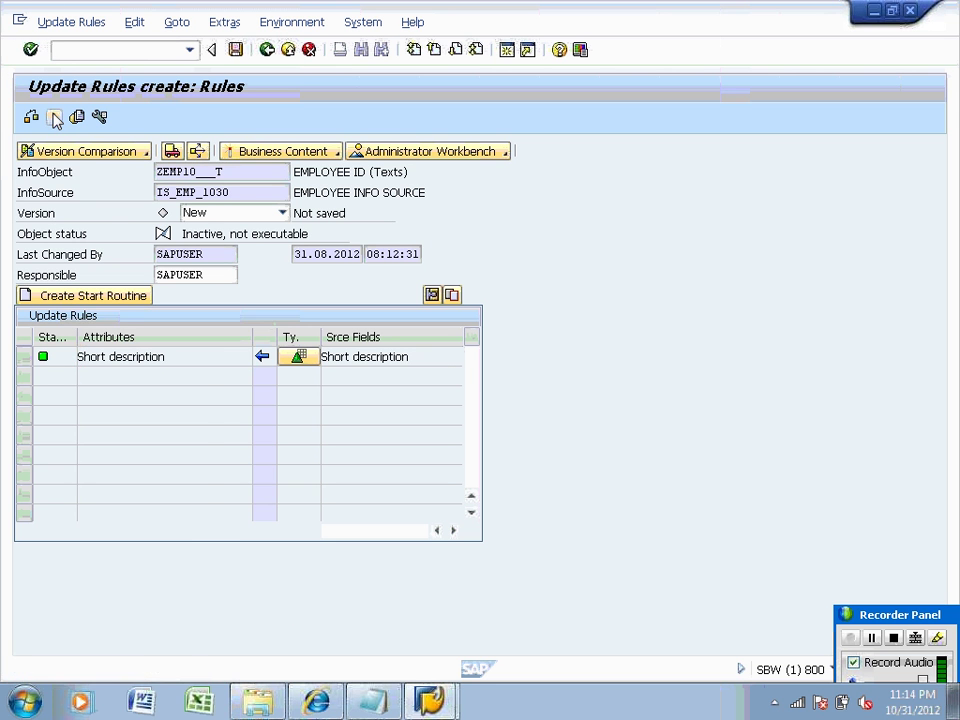
Switch to Notepad and add "Select text data target and RC create update rules and Give info source name a" below item 6.
click(377, 703)
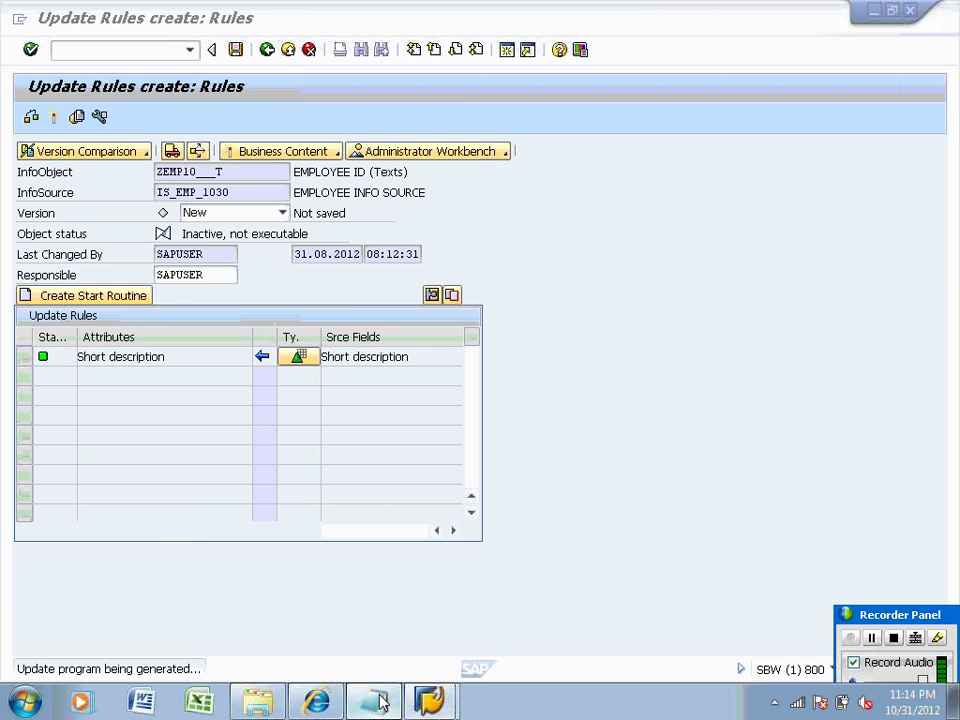
click(332, 599)
key(Return)
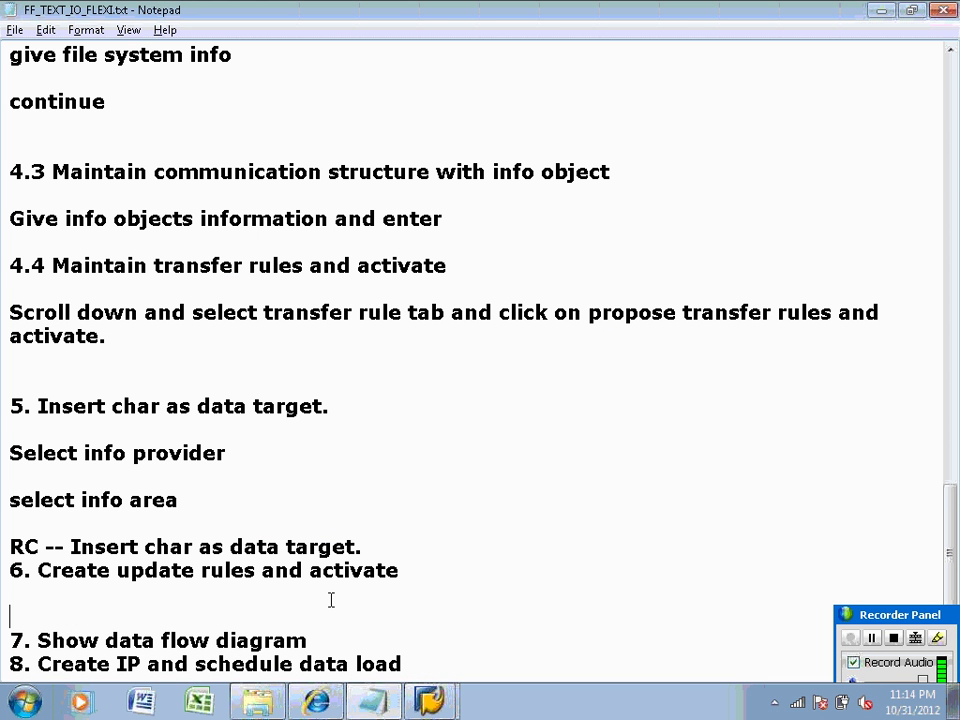
text(Se)
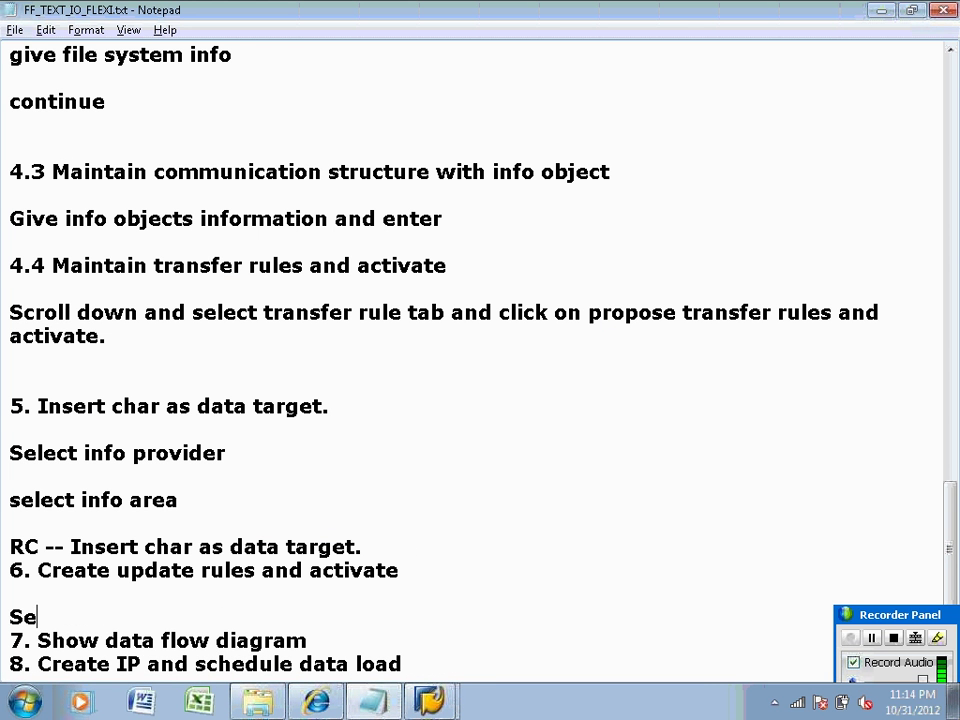
text(lect text)
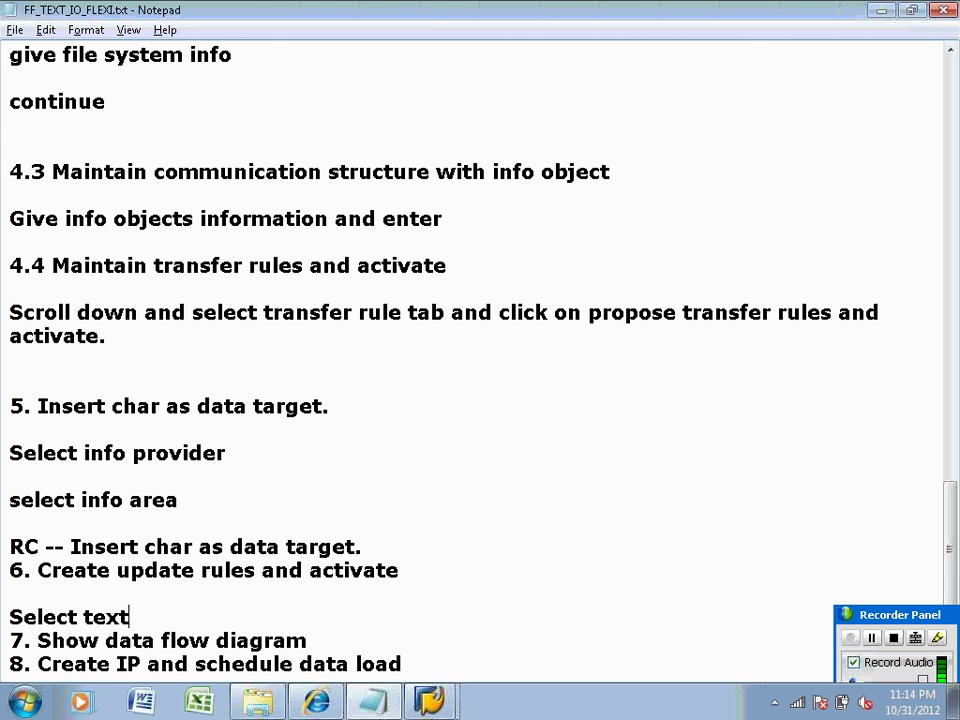
text( data target and)
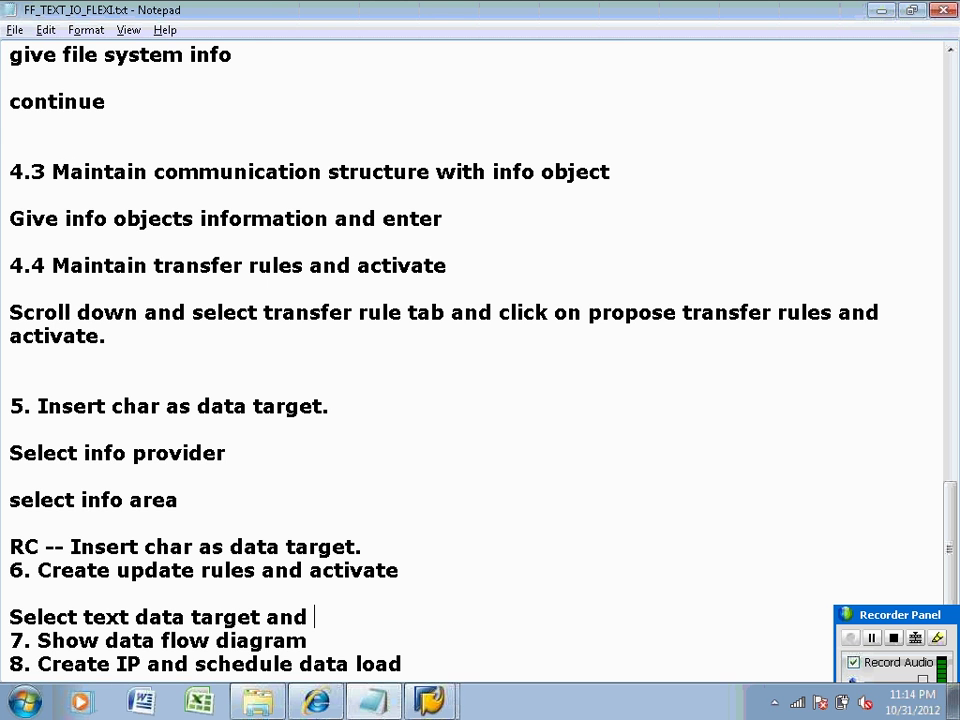
text( RC cr)
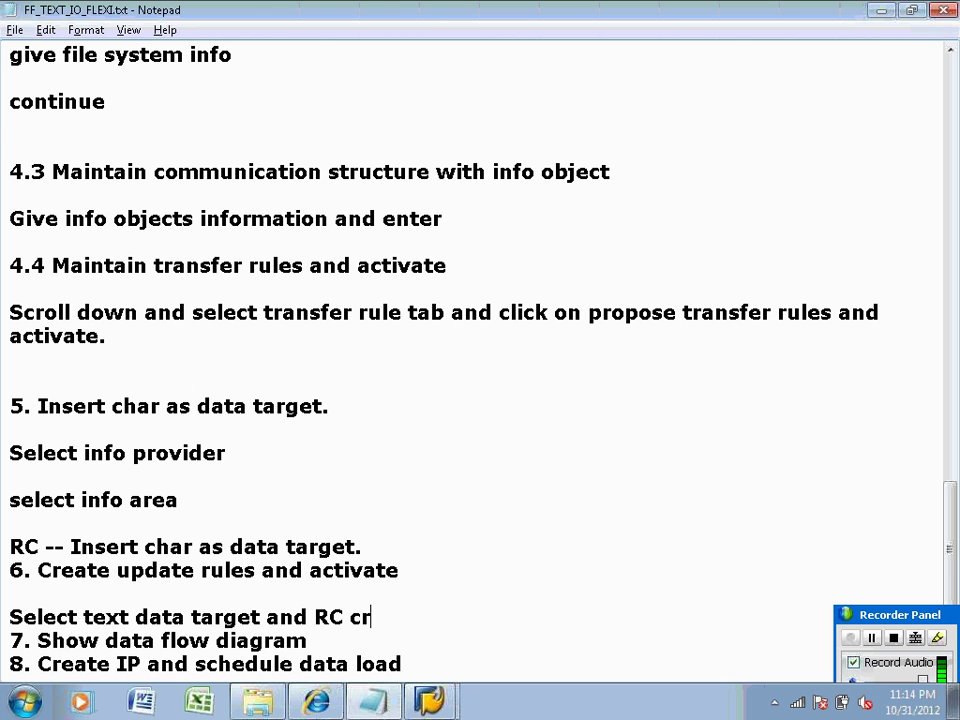
text(eate up)
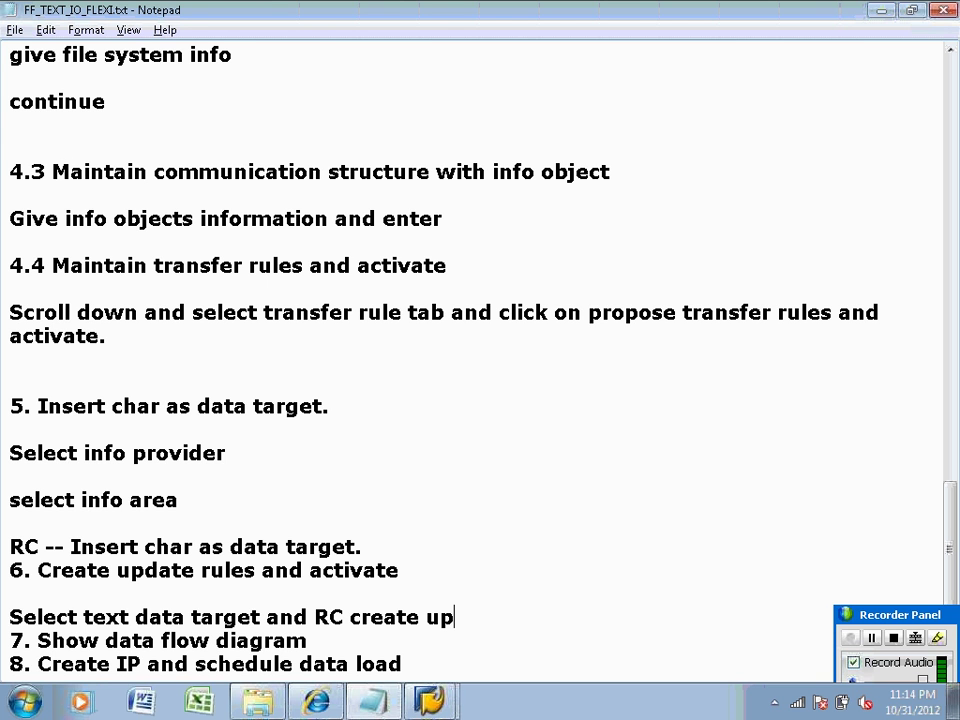
text(date rules)
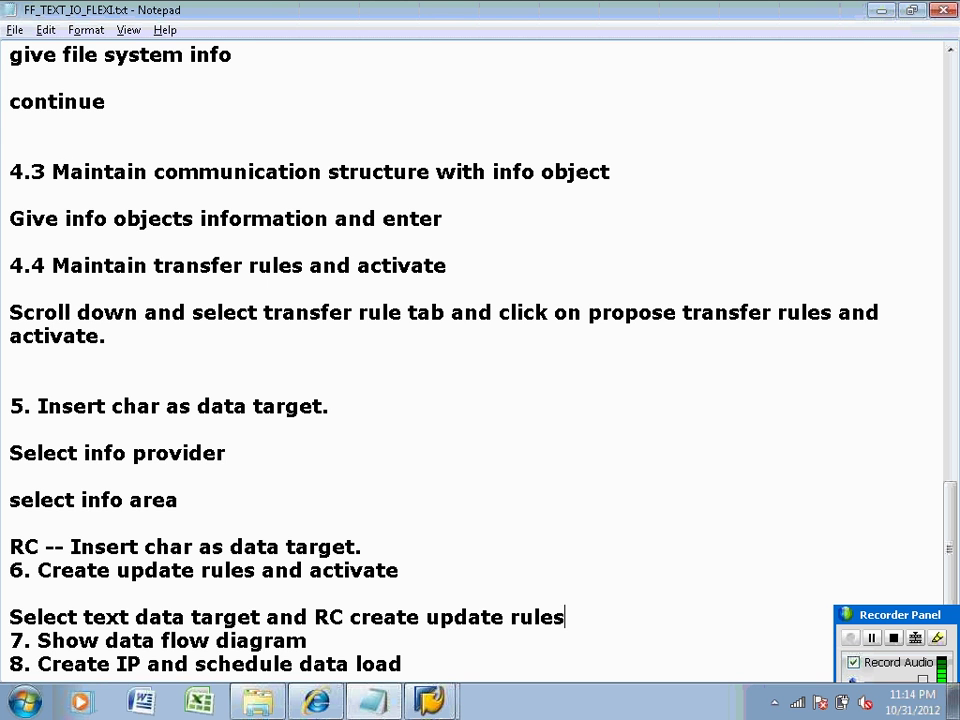
text( and )
text(Give info )
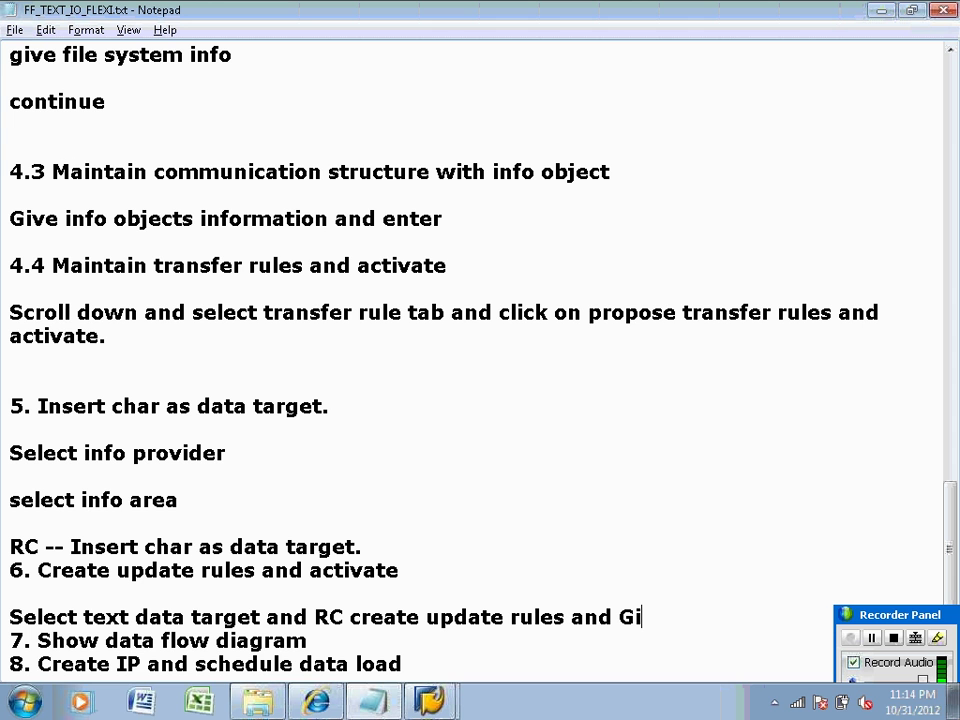
text(source n)
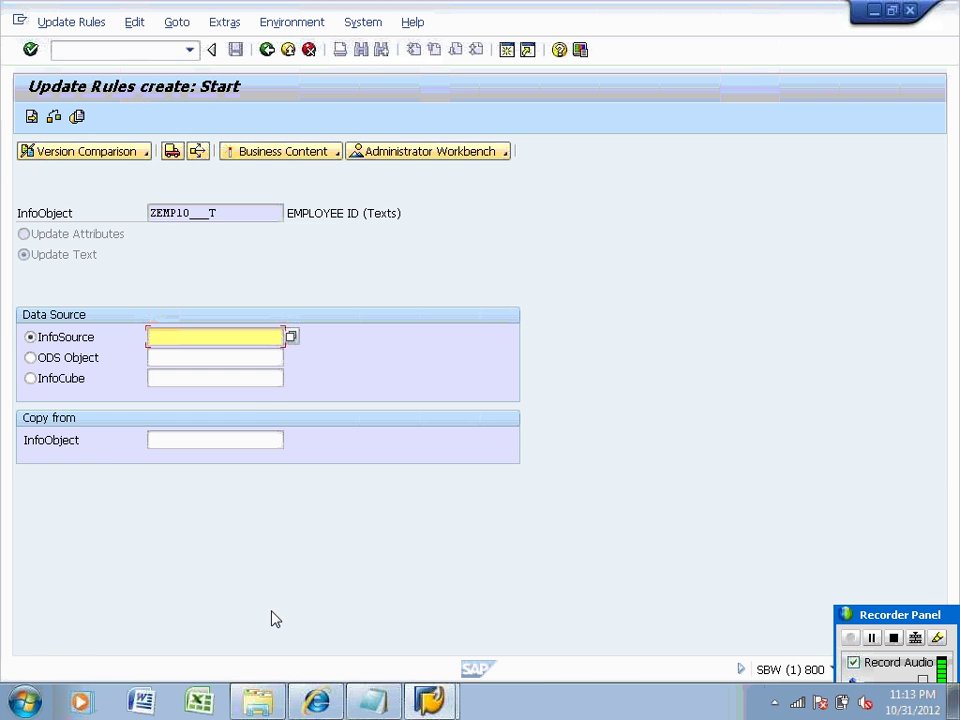
text(ame)
Add the instruction "activate" below the update rules line and move down to item 9.
key(Return)
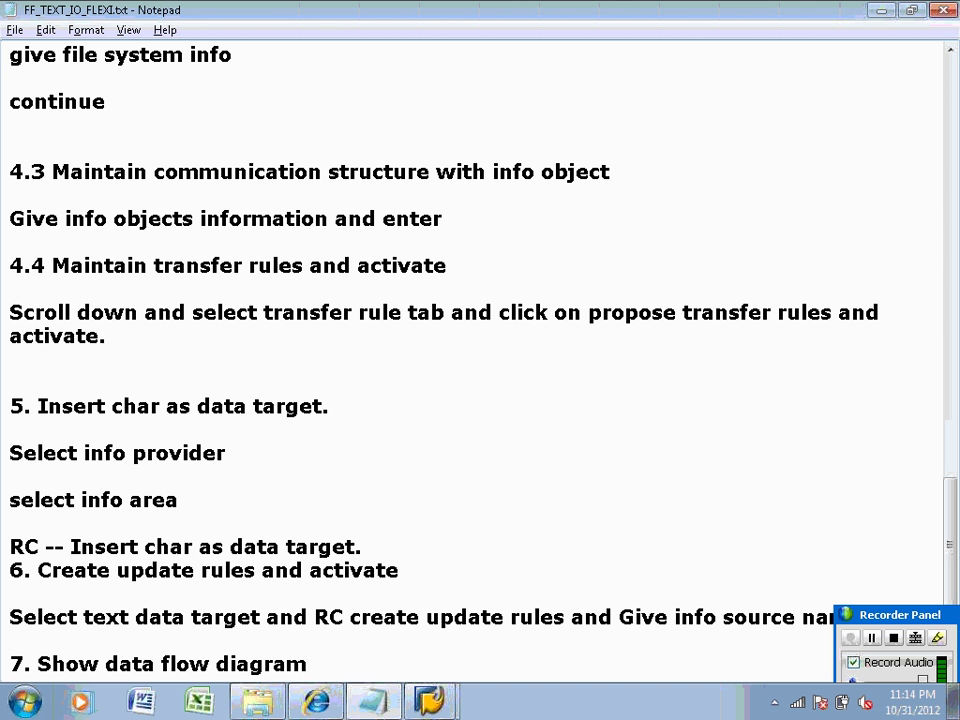
key(Return)
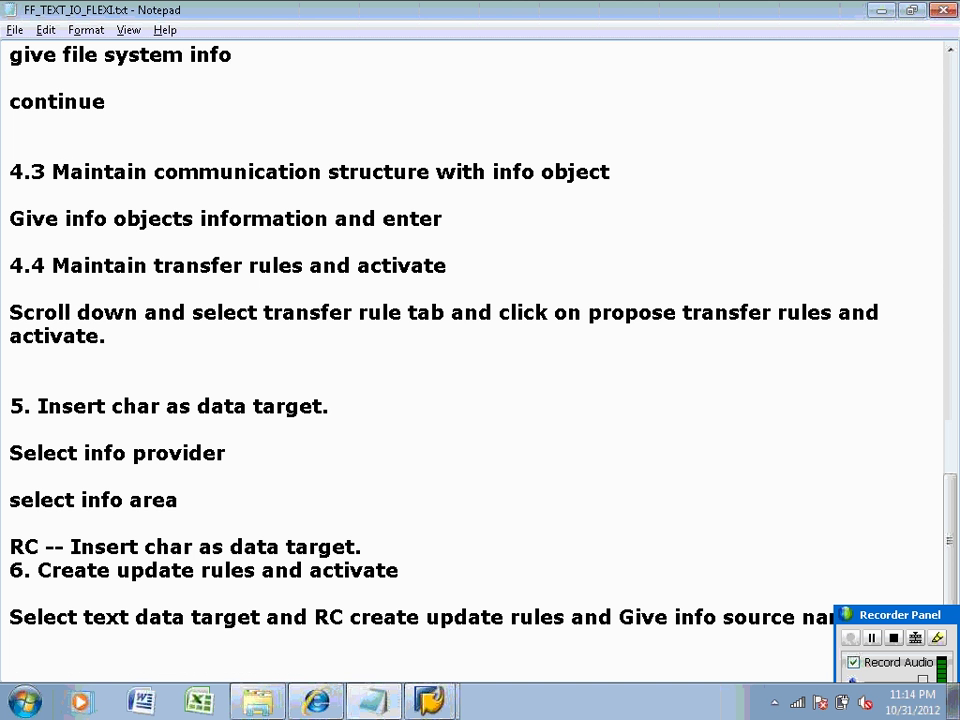
text(activate)
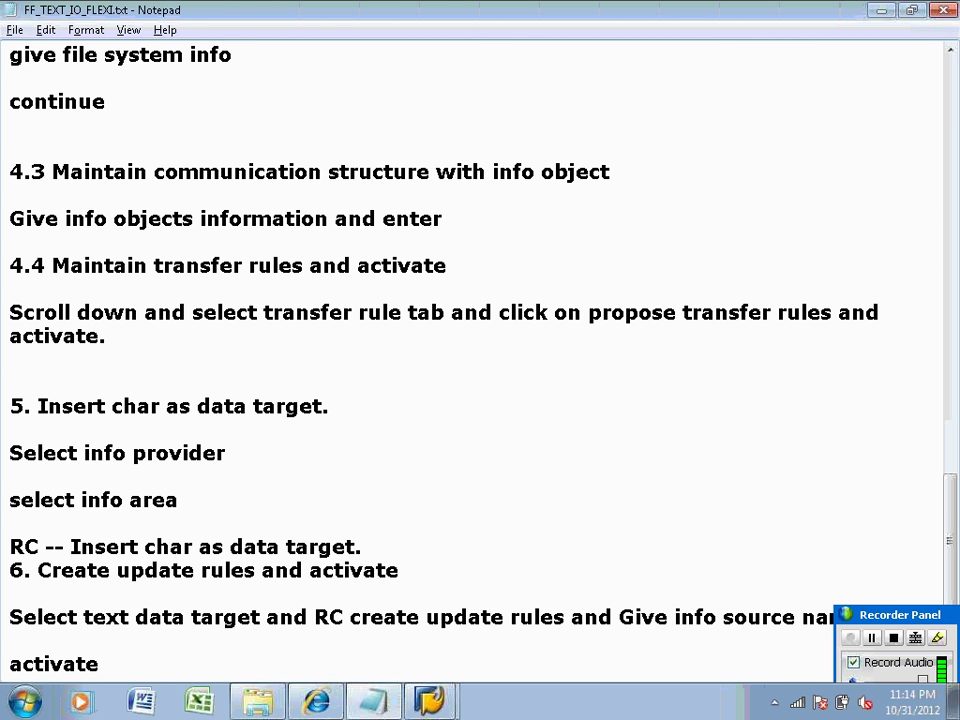
key(Down)
key(Down)
key(Down)
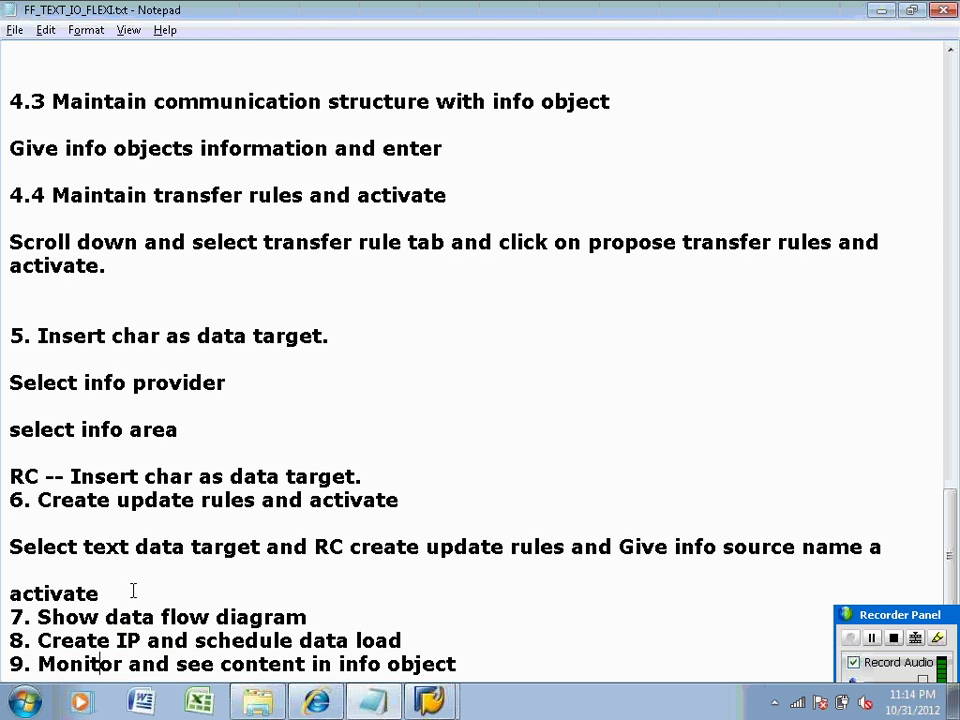
End the "activate" line with a period, insert an empty line above item 7, and add two new lines below it.
click(124, 591)
text(.)
click(344, 621)
click(146, 582)
key(Return)
click(314, 638)
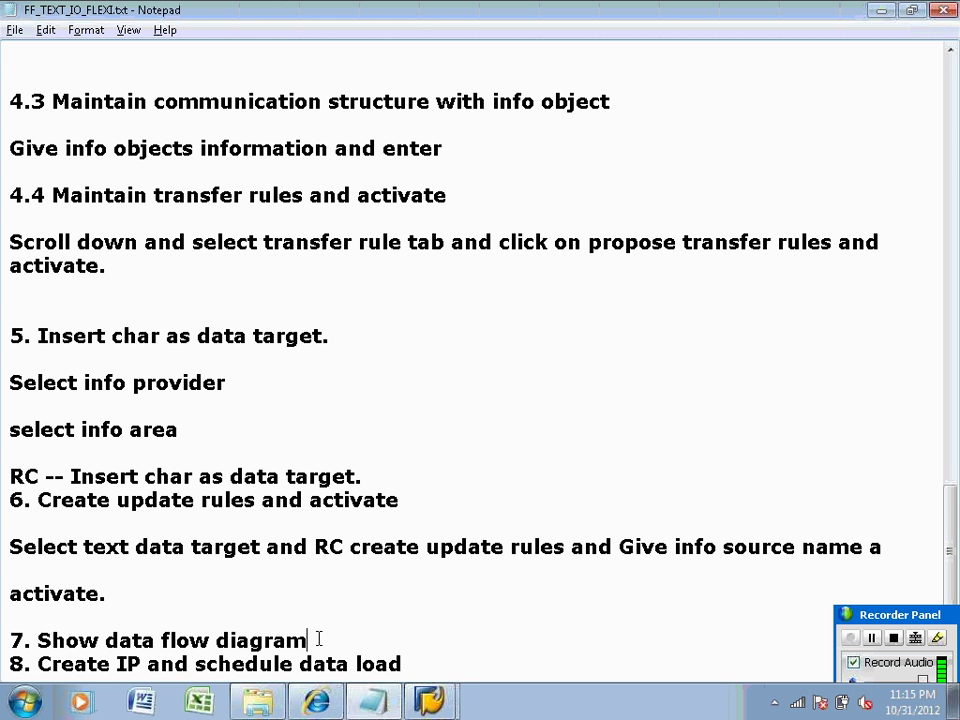
key(Return)
key(Return)
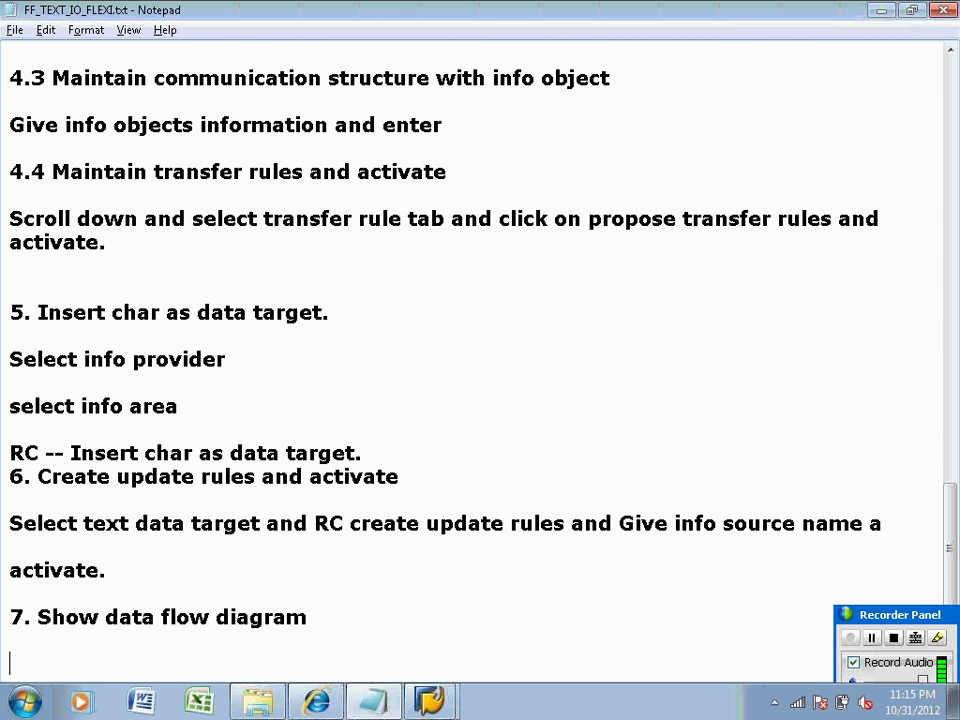
Switch to SAP, display the data flow for the InfoSource EMPLOYEE INFO SOURCE, and close the diagram.
mouse_move(424, 688)
click(428, 664)
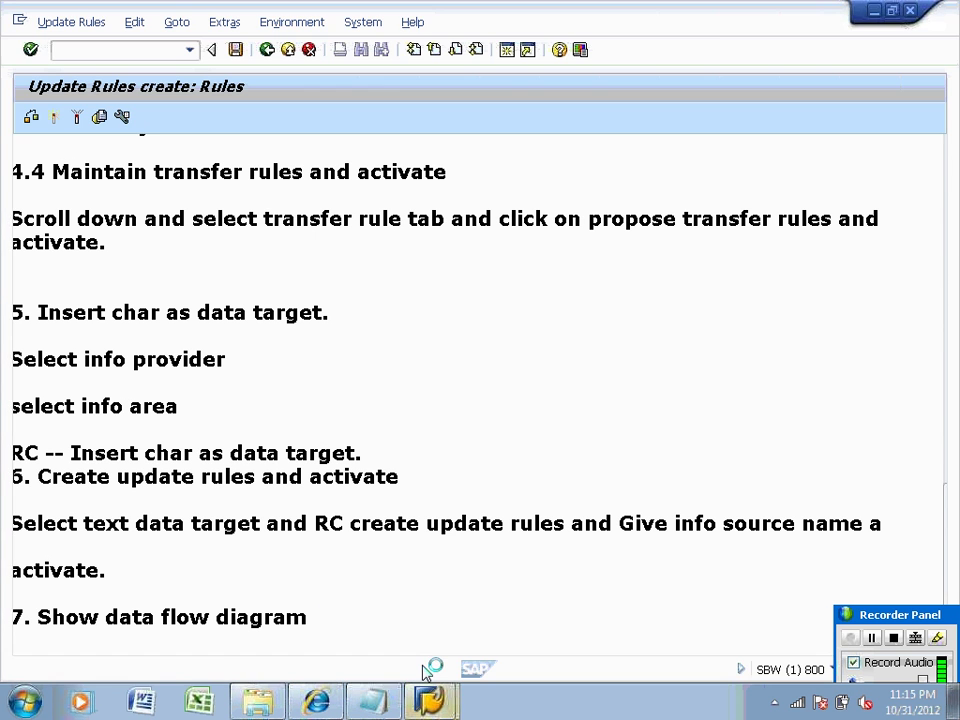
click(268, 50)
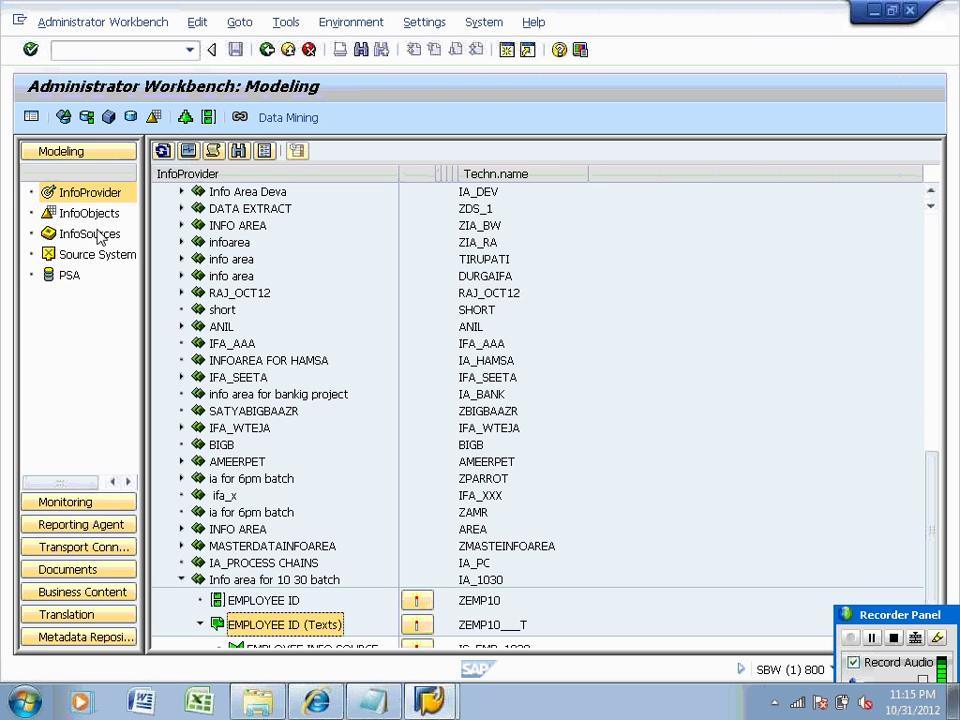
click(98, 237)
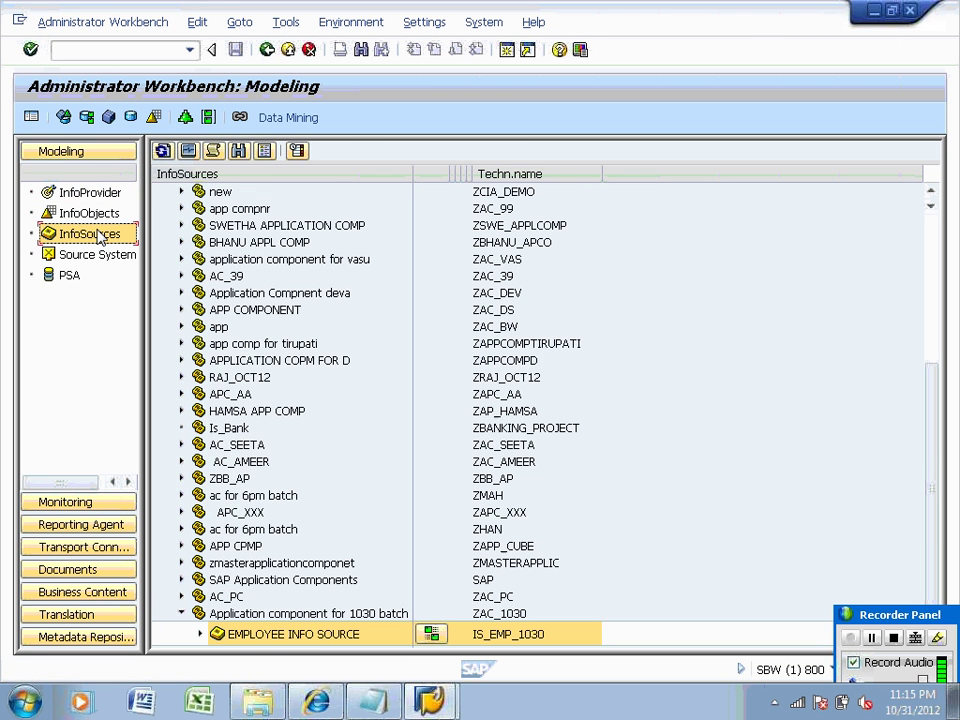
right_click(317, 639)
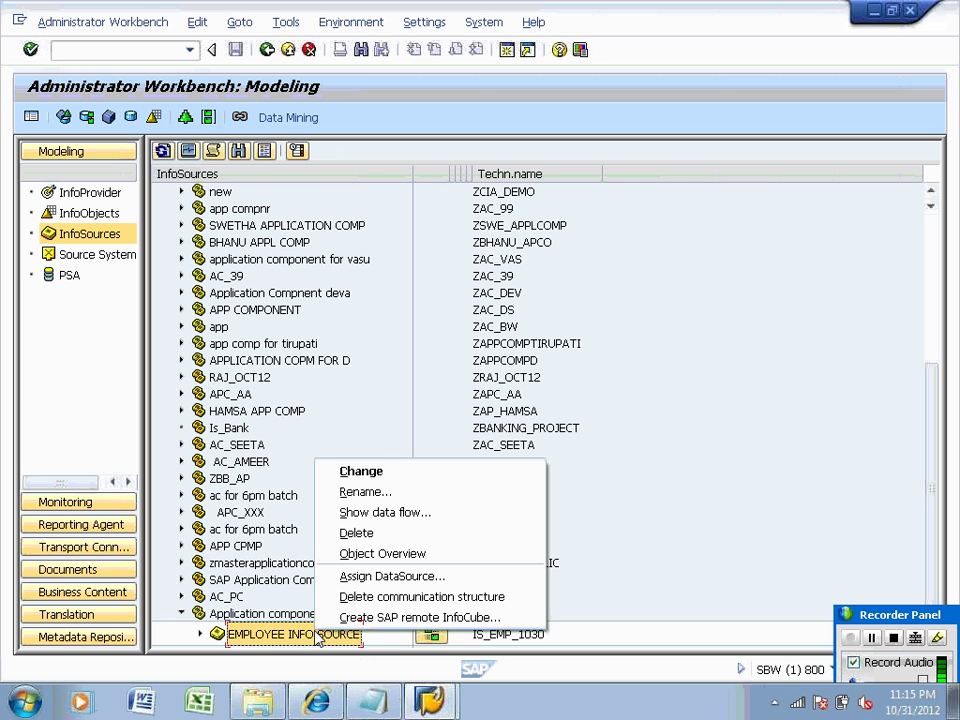
click(357, 513)
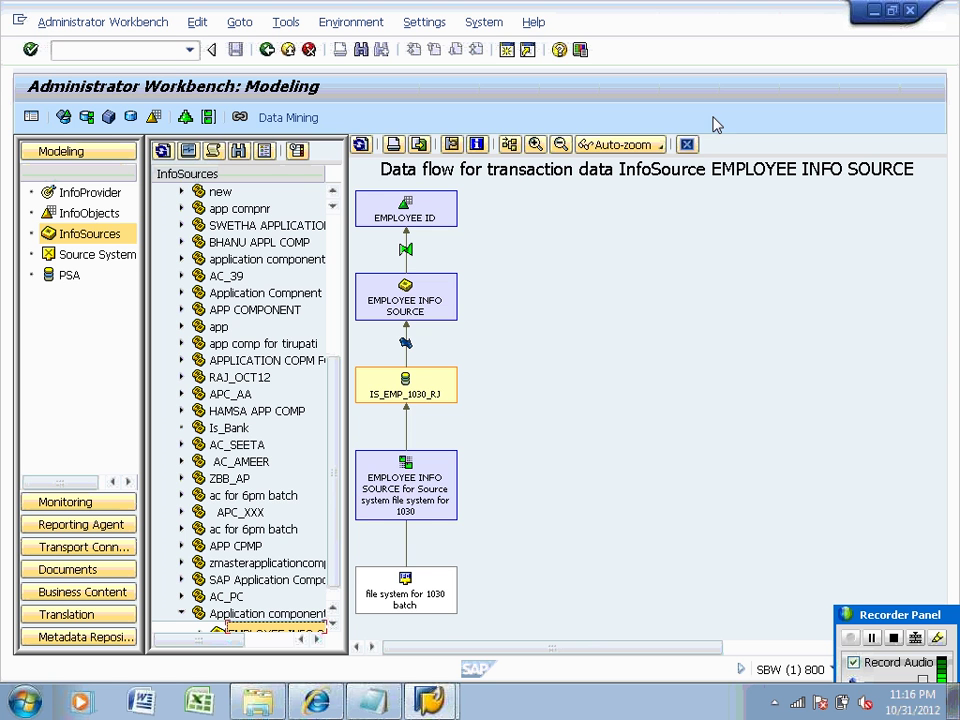
click(688, 146)
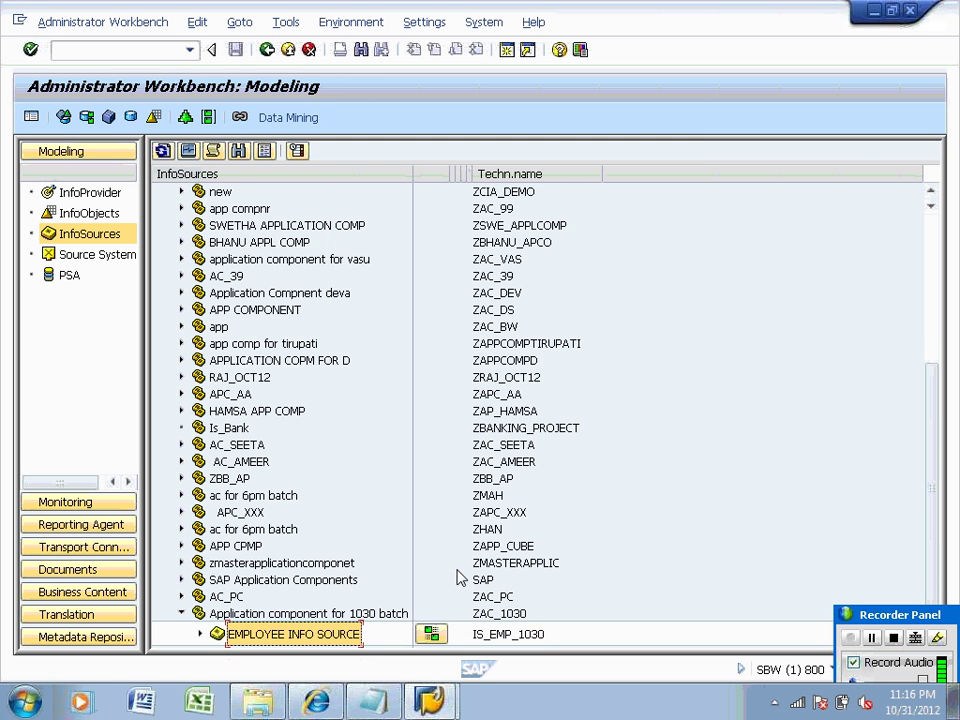
Switch to Notepad and write "Select info source and RC show" below item 7, Show data flow diagram.
click(375, 707)
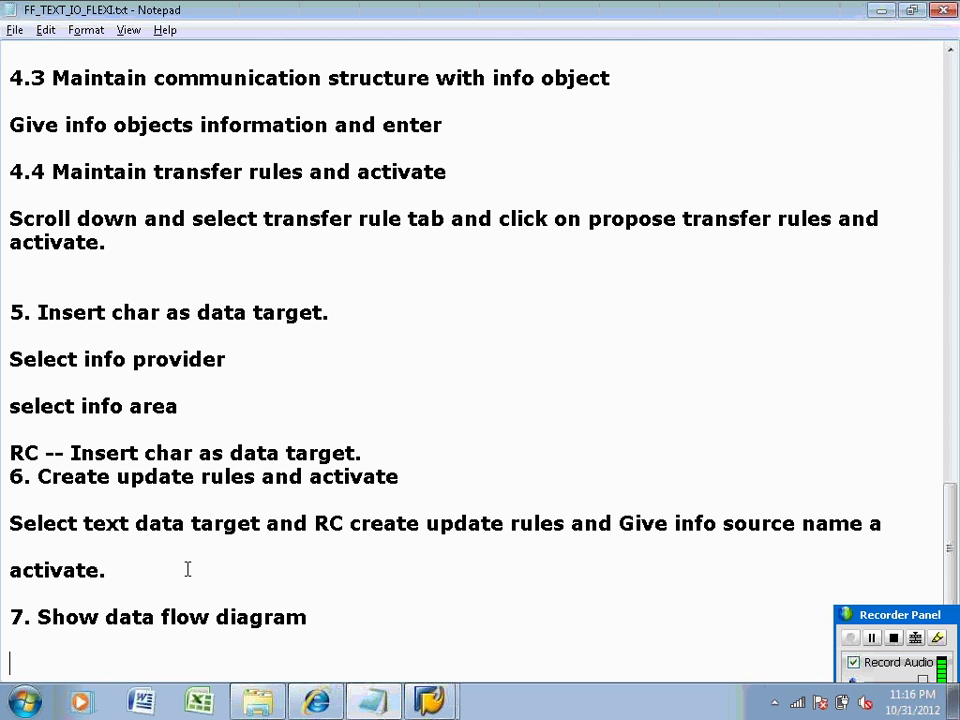
text(Select i)
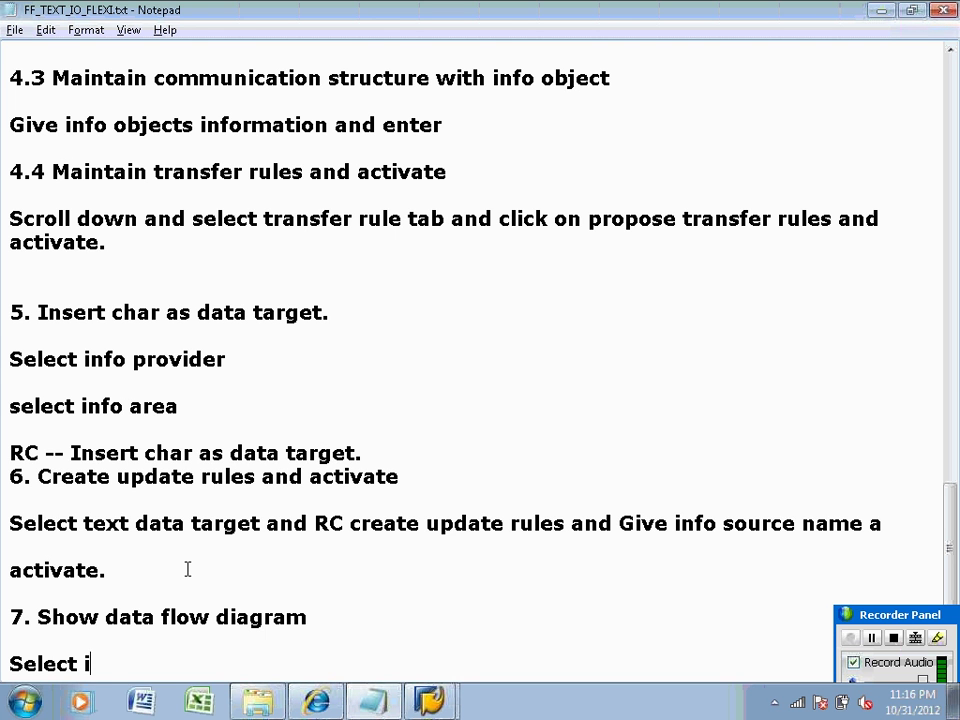
text(nfo source)
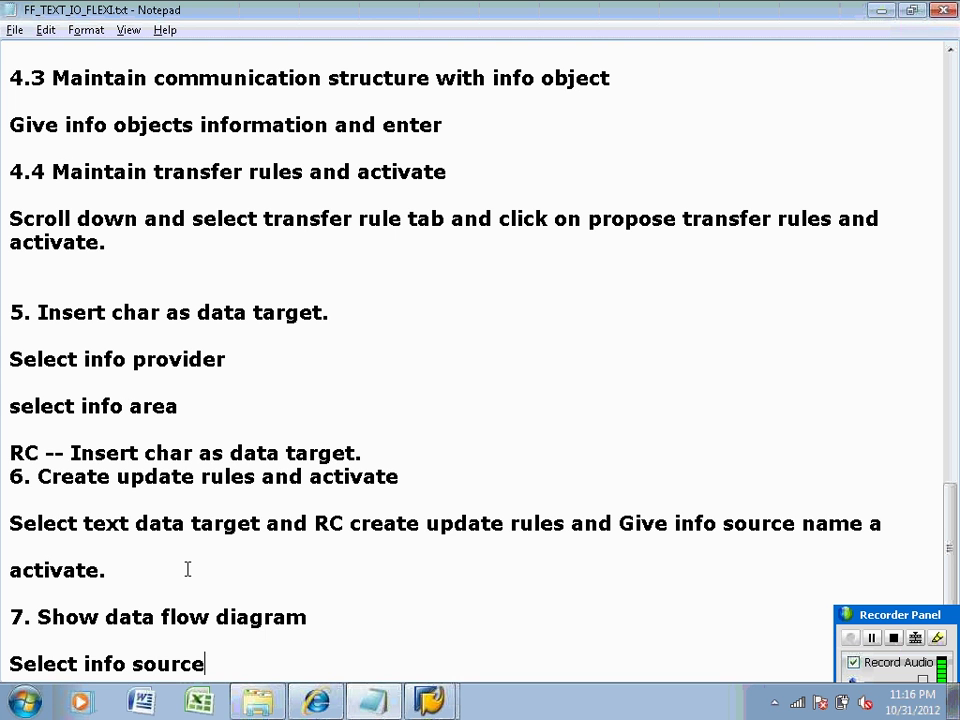
text( and RC show)
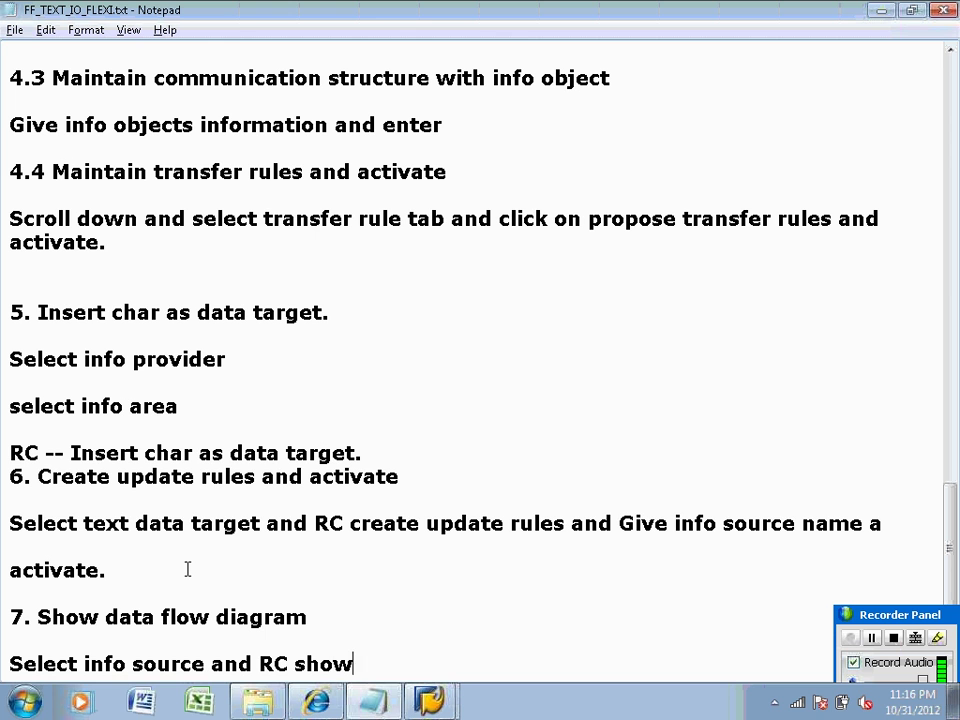
click(187, 569)
text(ata flow)
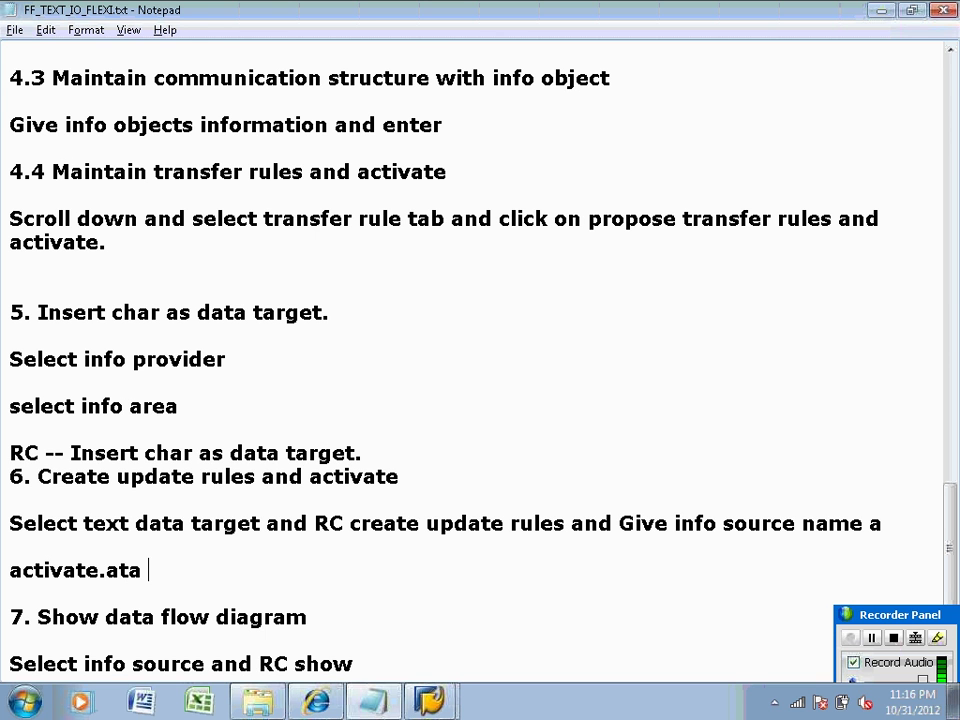
key(BackSpace)
key(BackSpace)
key(BackSpace)
key(BackSpace)
key(BackSpace)
key(BackSpace)
key(BackSpace)
key(BackSpace)
Complete the line below item 7 with "data flow diagram" and insert two empty lines below item 8.
click(377, 667)
text(data flow diagram)
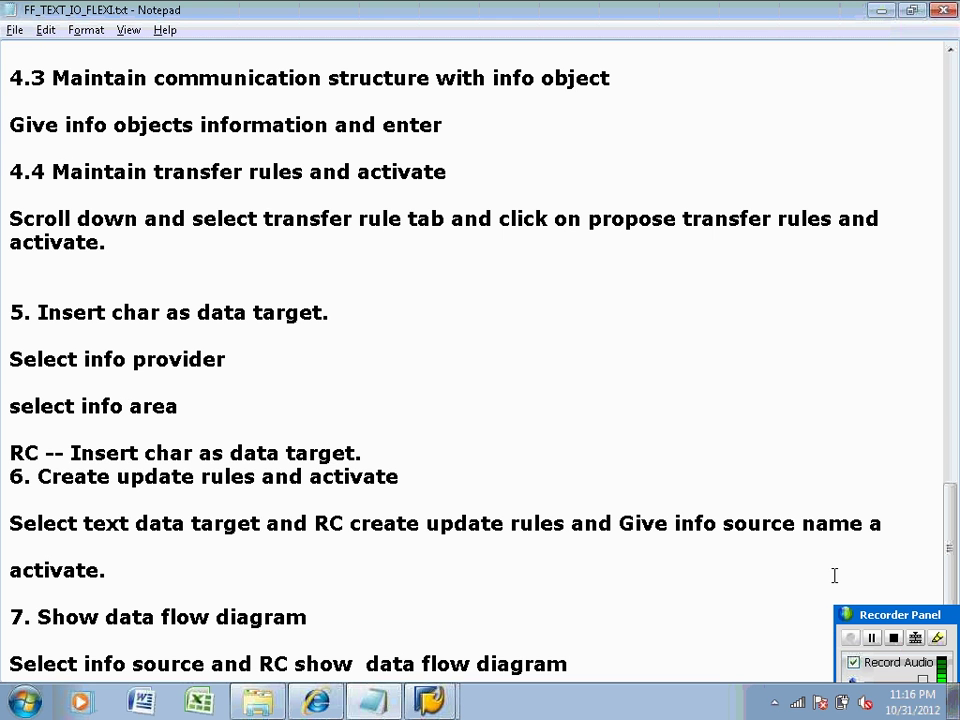
drag(953, 538, 953, 548)
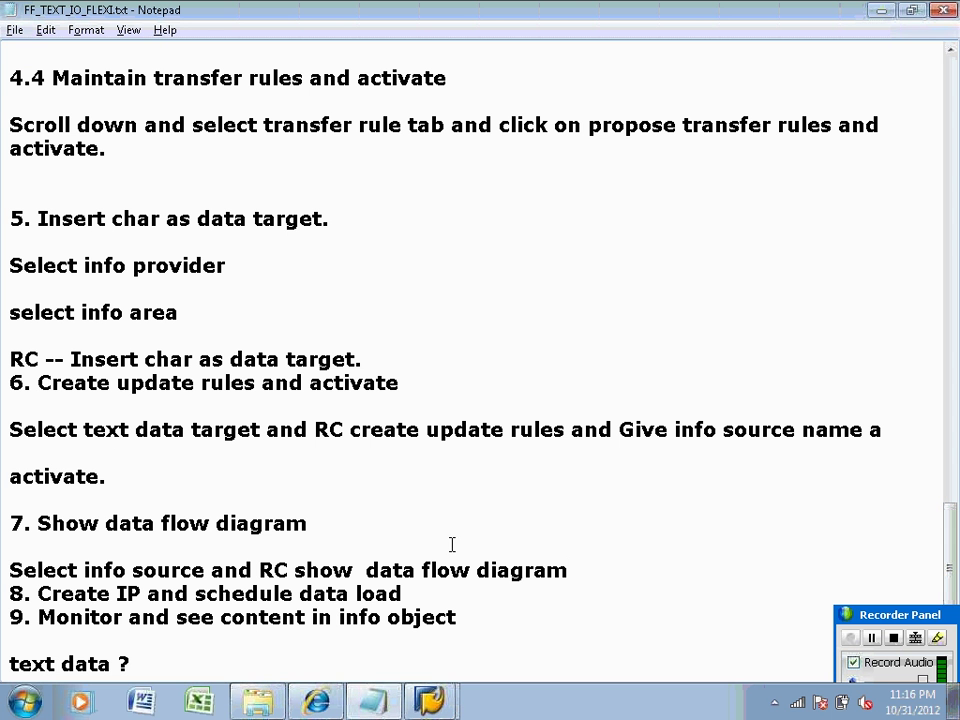
click(429, 591)
key(Return)
key(Return)
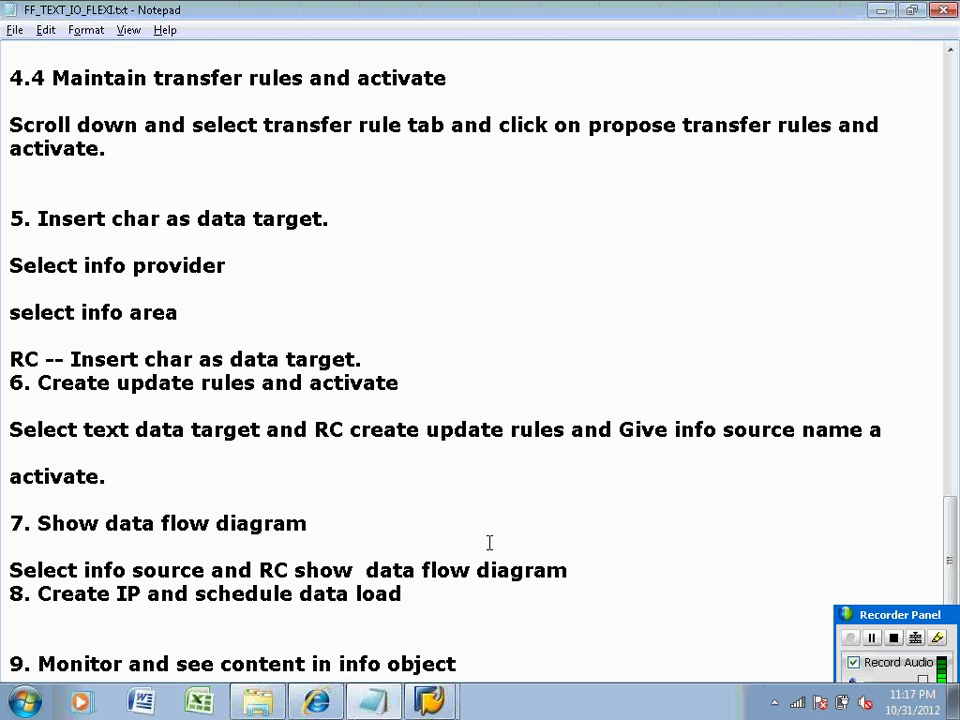
Switch to SAP and create an InfoPackage described as IS_EMP_1030 for the file system for 1030 batch under EMPLOYEE INFO SOURCE.
mouse_move(420, 702)
click(418, 668)
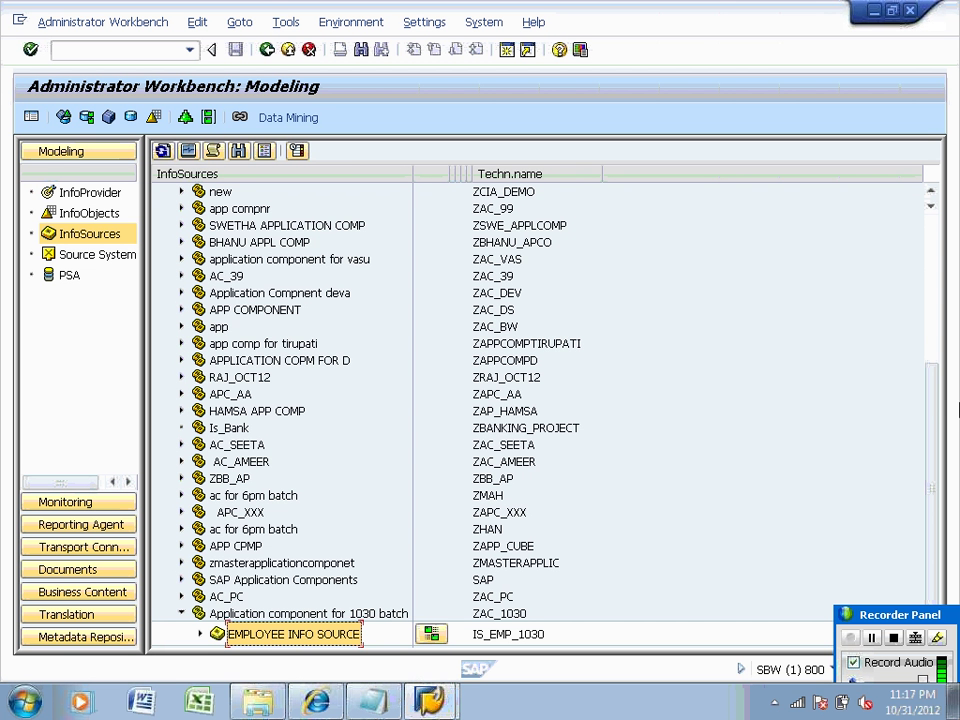
click(201, 634)
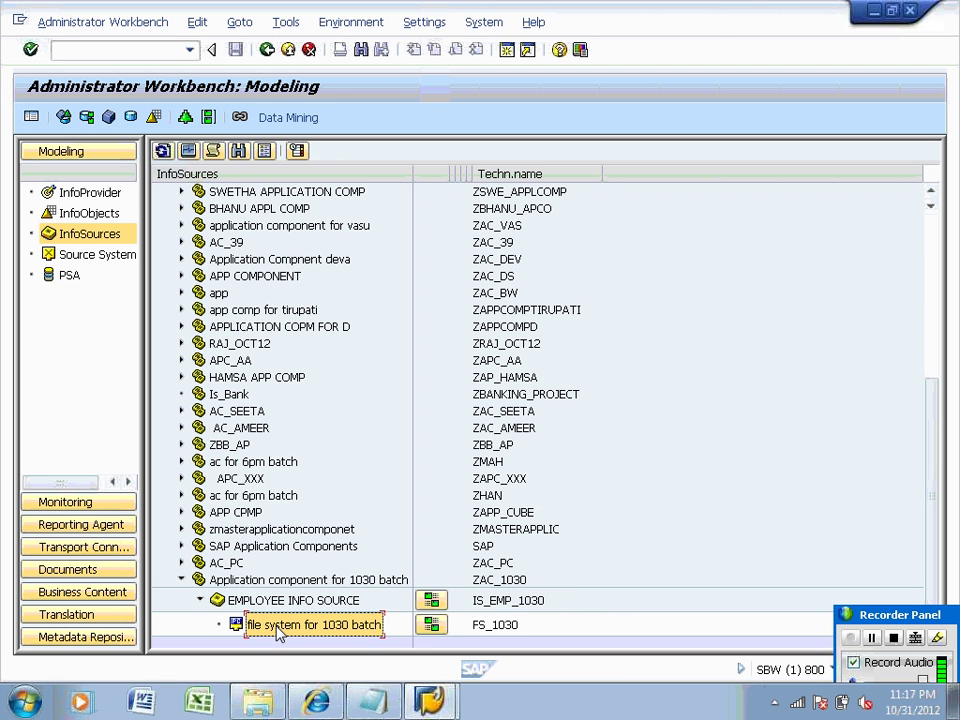
right_click(279, 632)
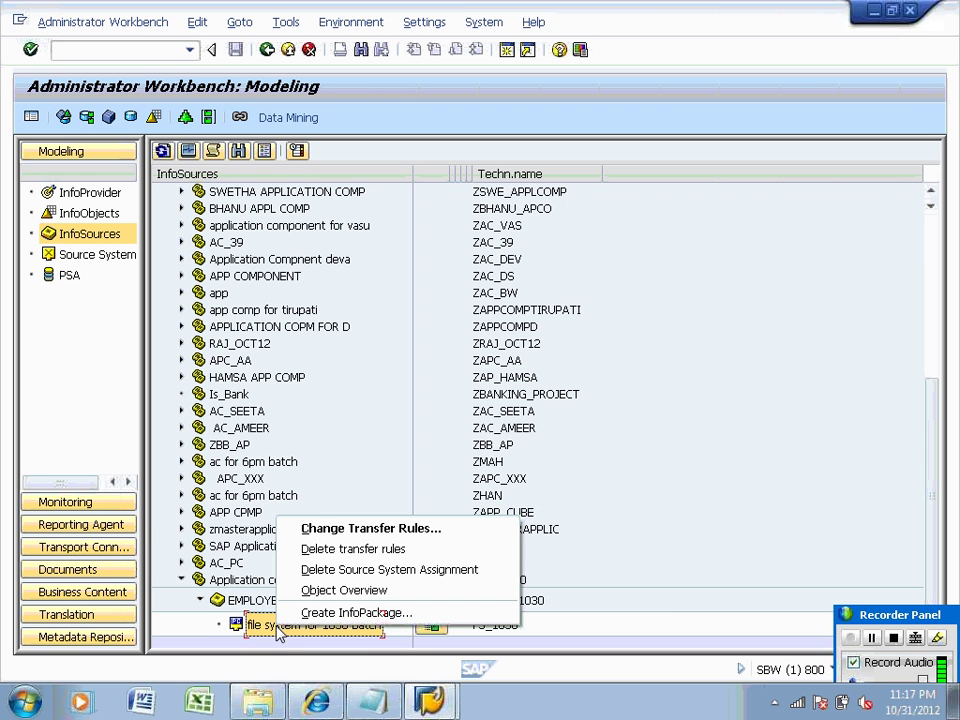
click(306, 615)
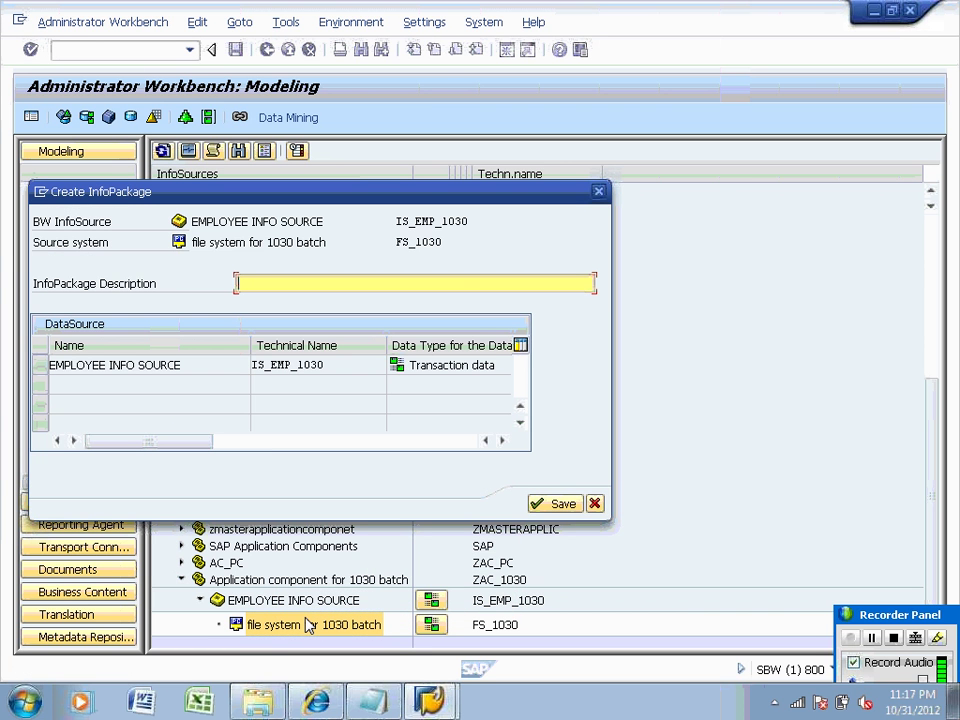
click(341, 369)
drag(341, 369, 251, 364)
key(ctrl+c)
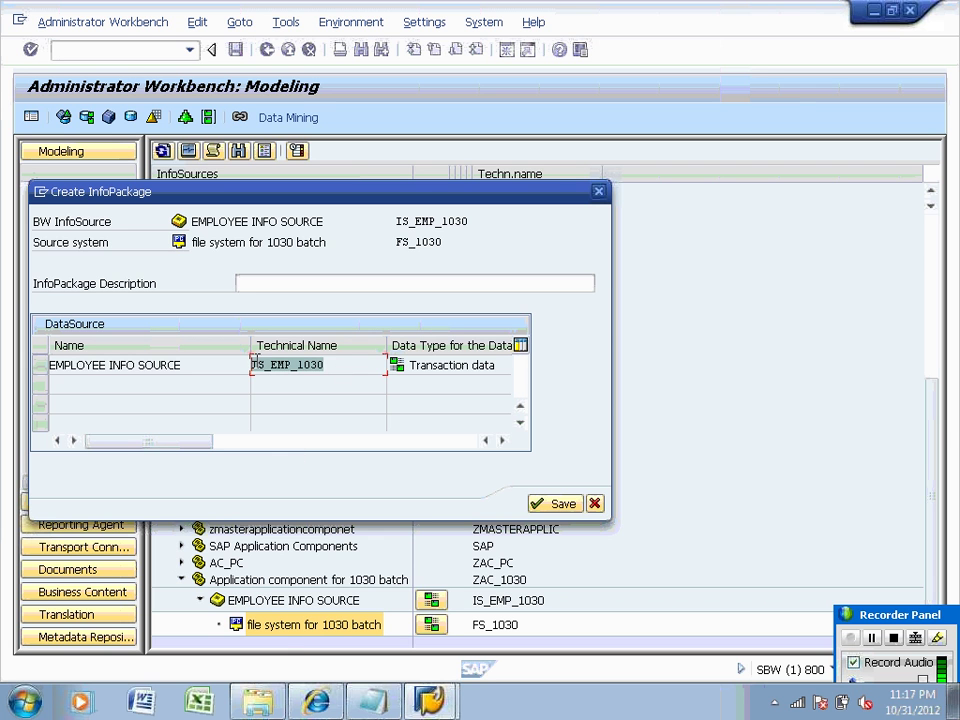
click(266, 283)
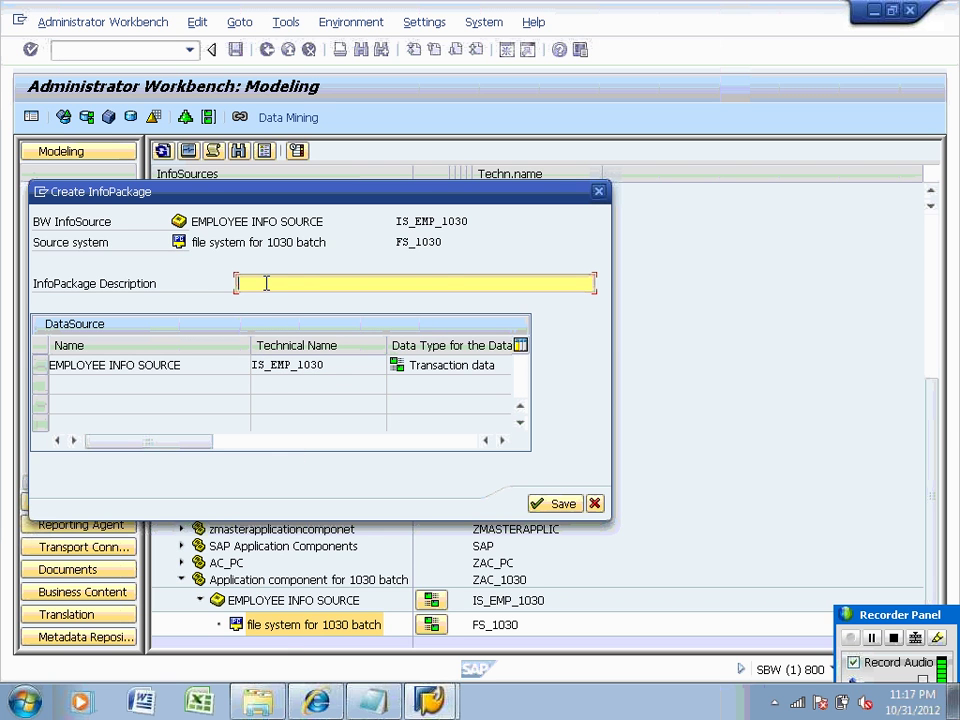
key(ctrl+v)
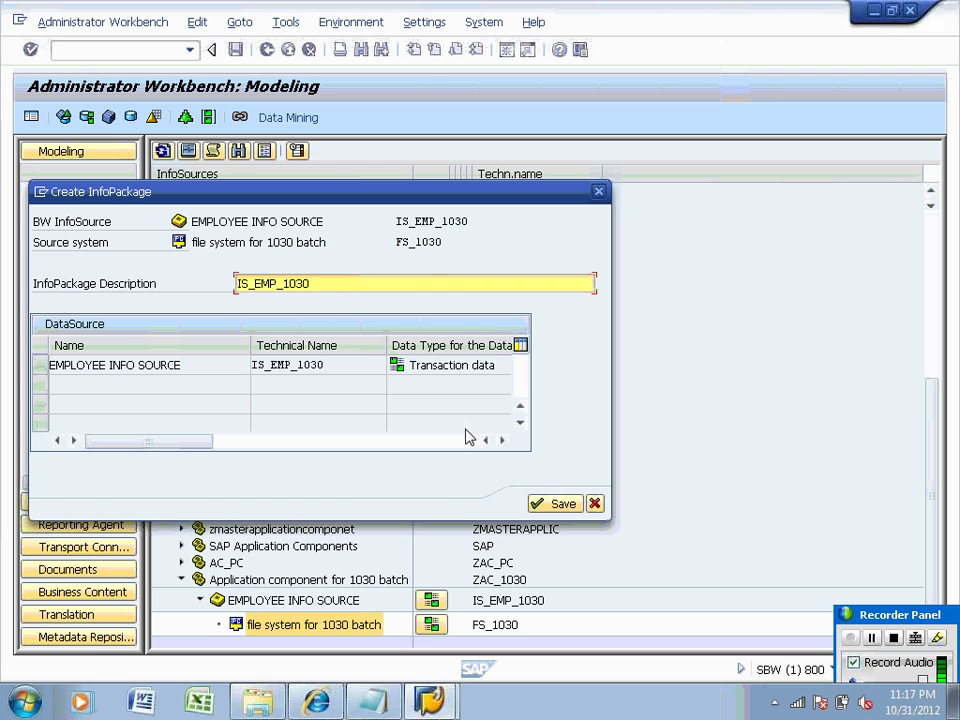
click(545, 504)
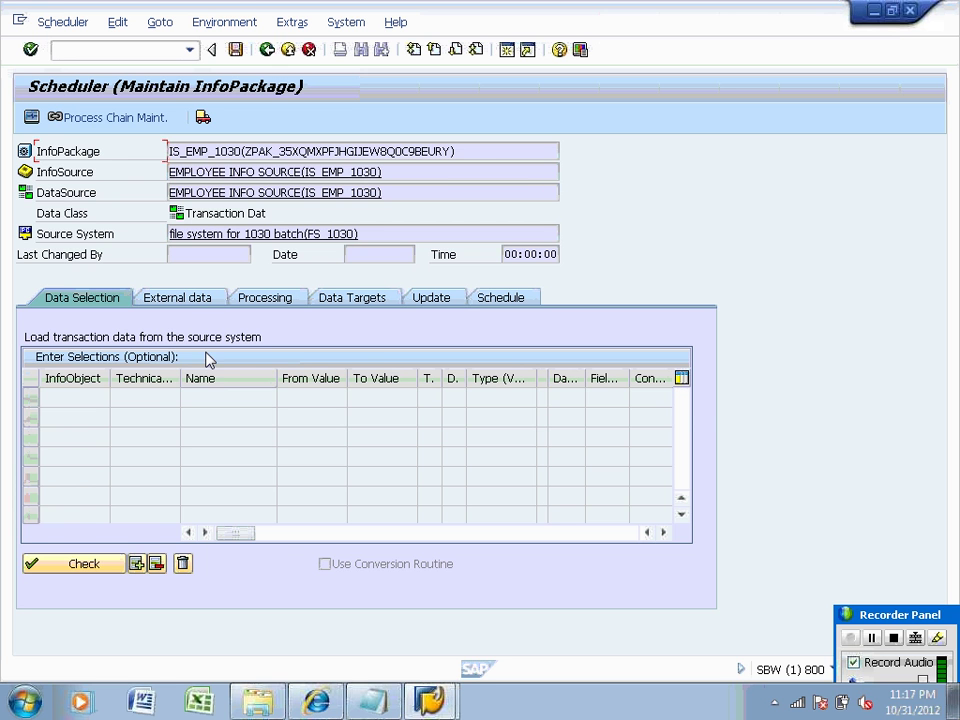
Choose EMP_TEXT.csv from the Desktop folder 1030 AM\flat files as the InfoPackage's external data file.
click(181, 298)
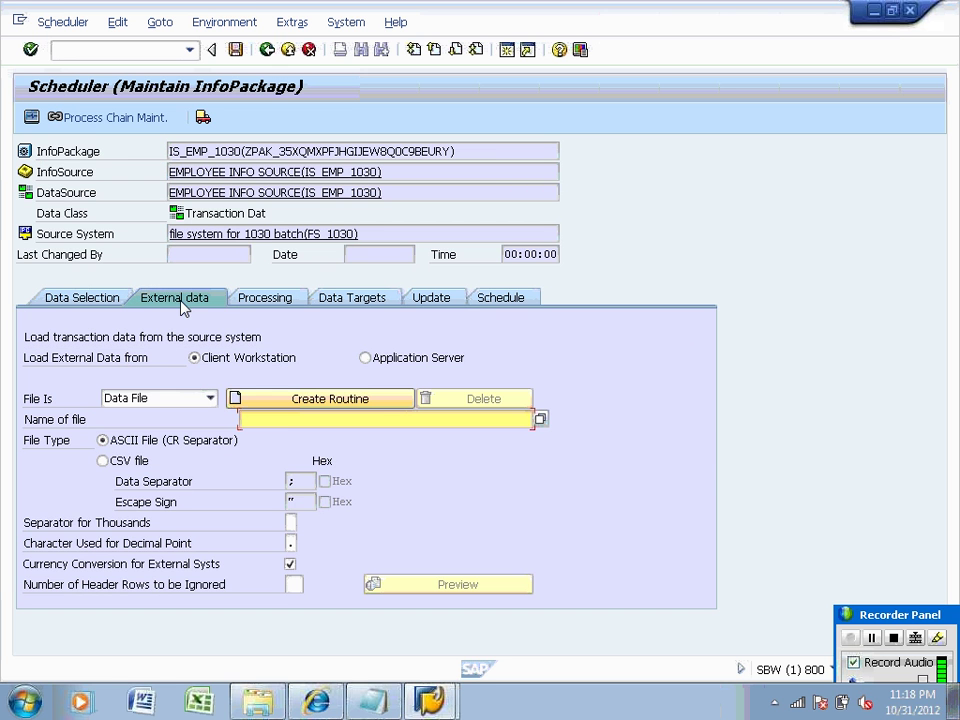
click(541, 420)
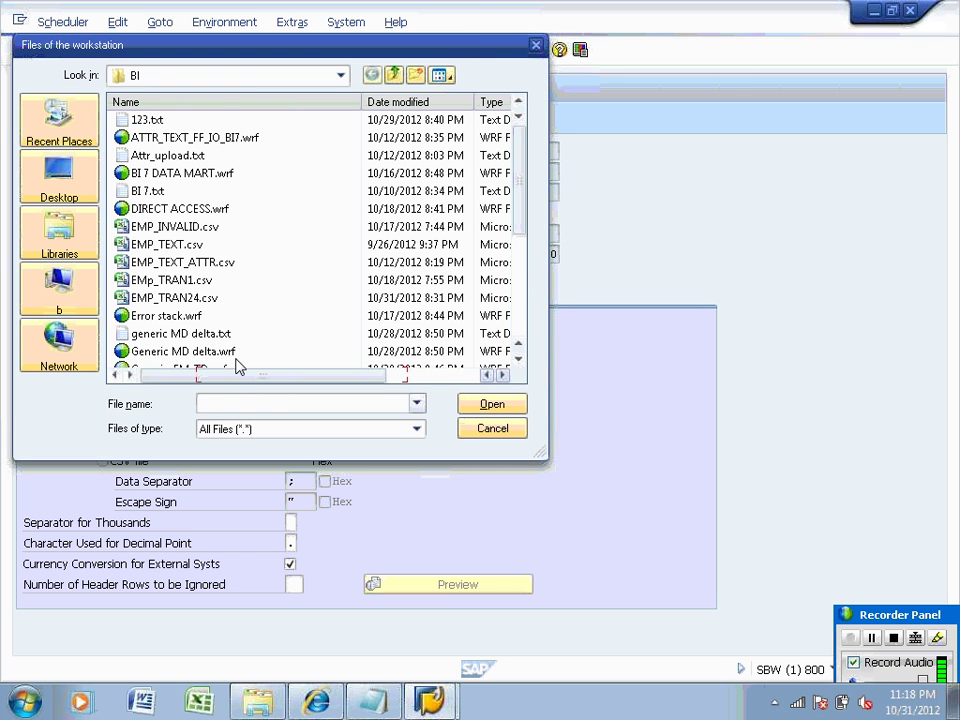
click(35, 178)
click(143, 178)
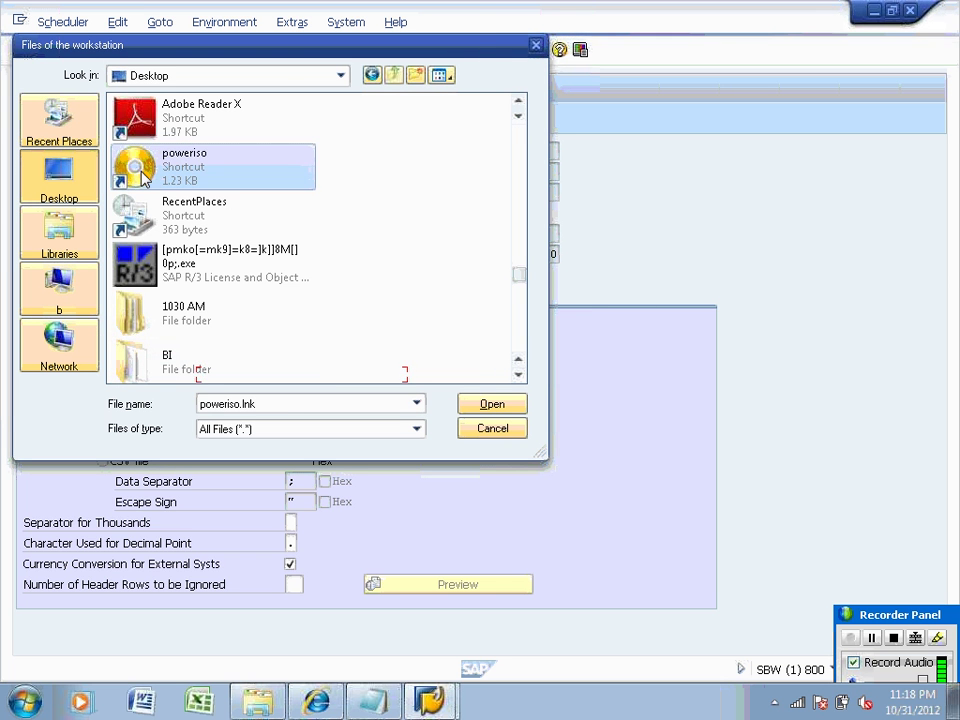
key(1)
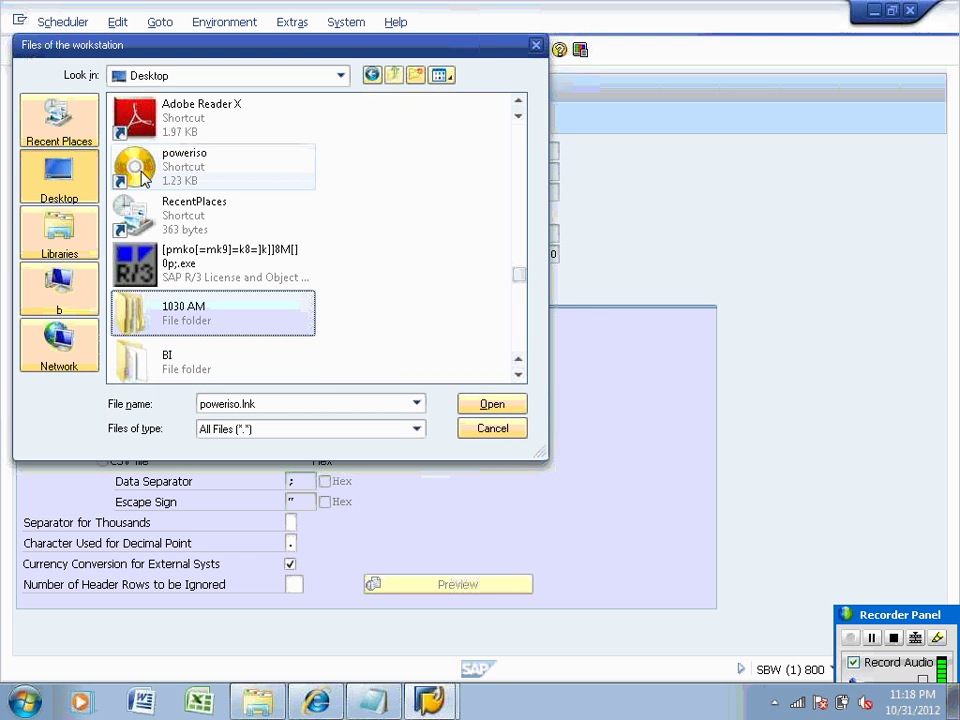
double_click(171, 318)
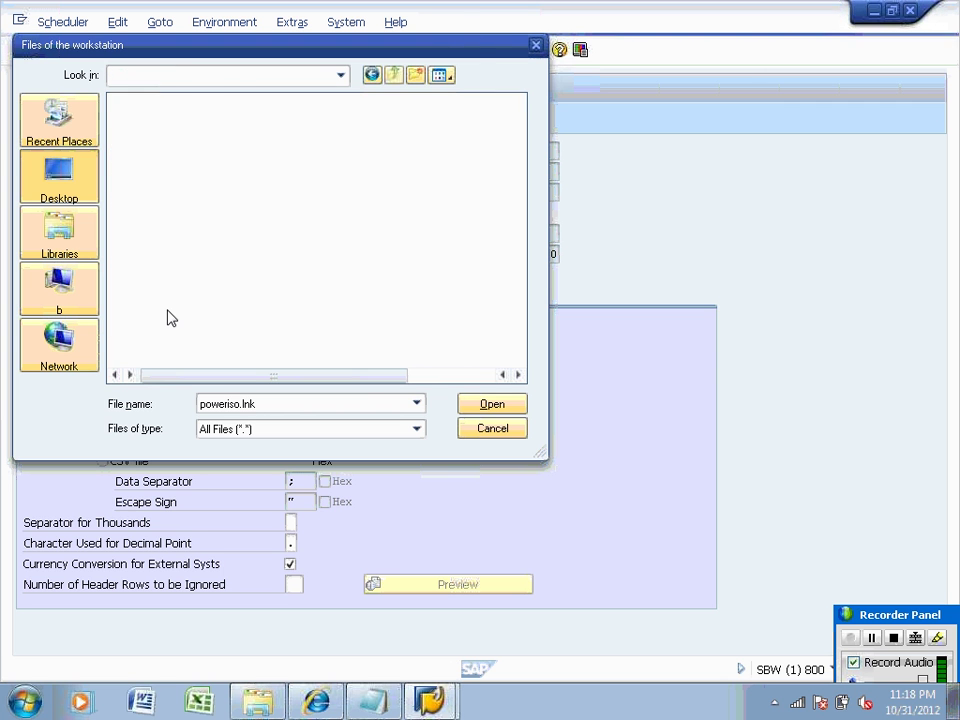
double_click(156, 122)
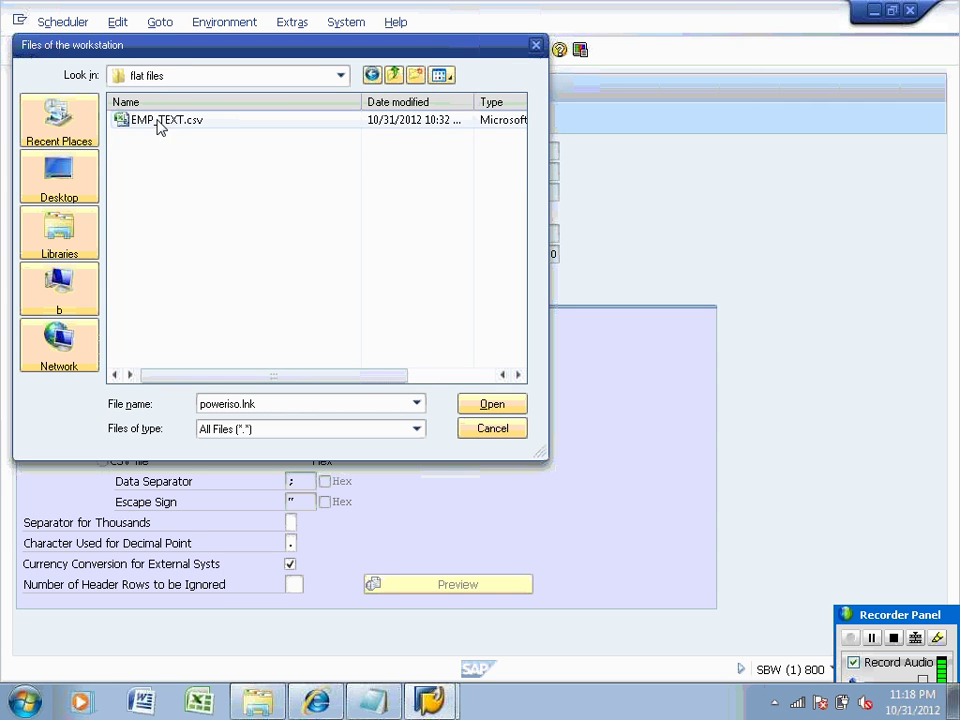
click(160, 121)
click(470, 405)
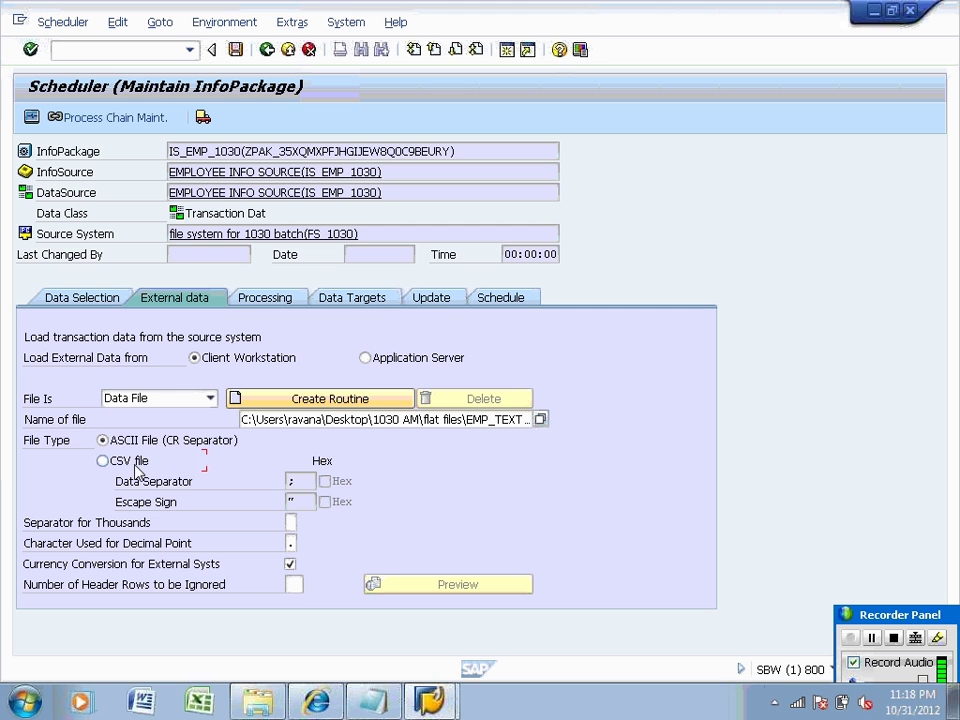
Set the external file type to CSV with a comma as data separator and 1 header row to be ignored.
click(137, 468)
click(300, 485)
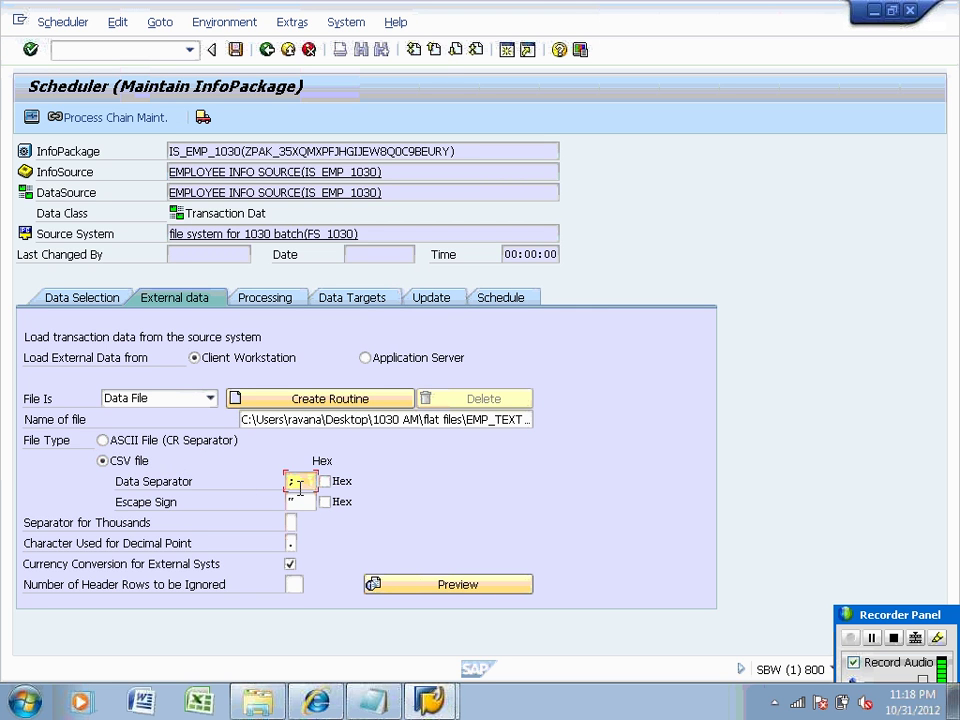
text(,)
click(294, 584)
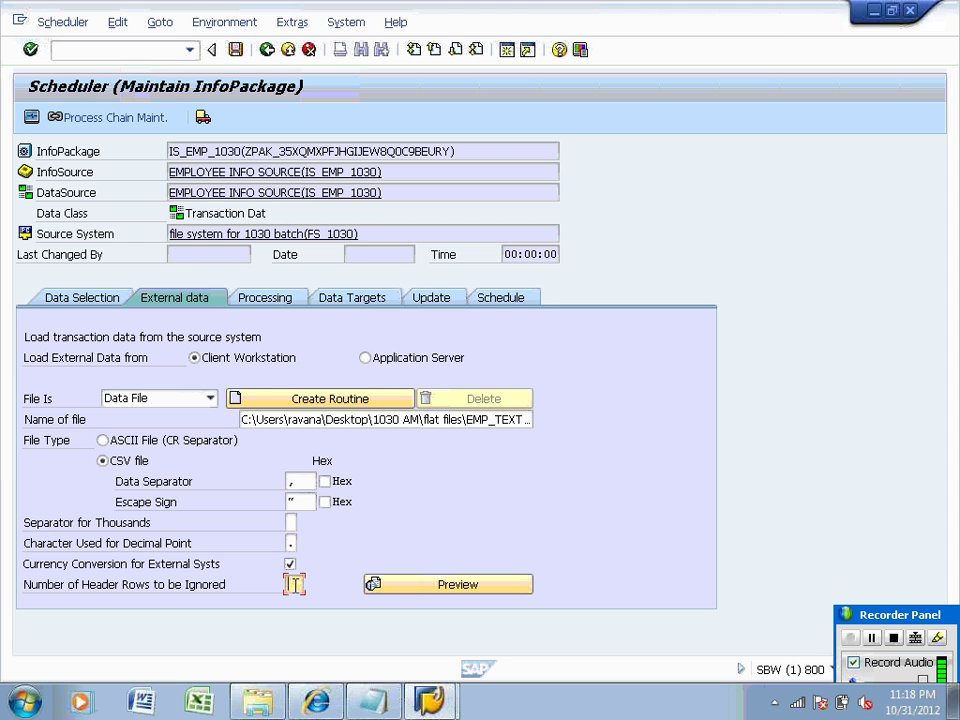
text(1)
Switch to the Notepad notes and add the line "expand info source" below item 8.
click(375, 700)
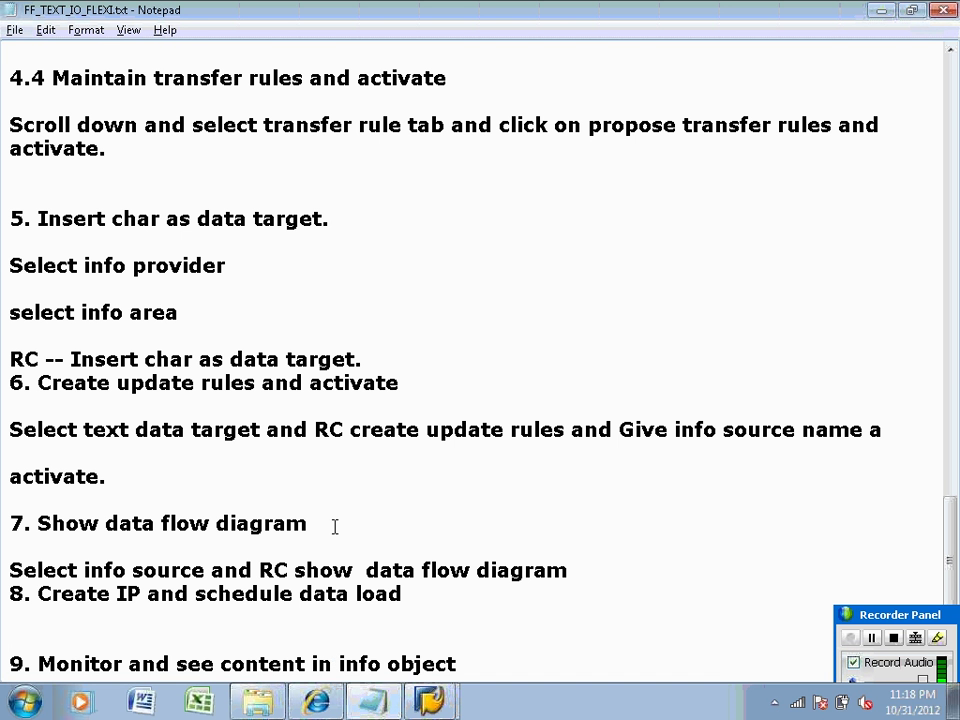
click(45, 614)
key(Return)
text(ex)
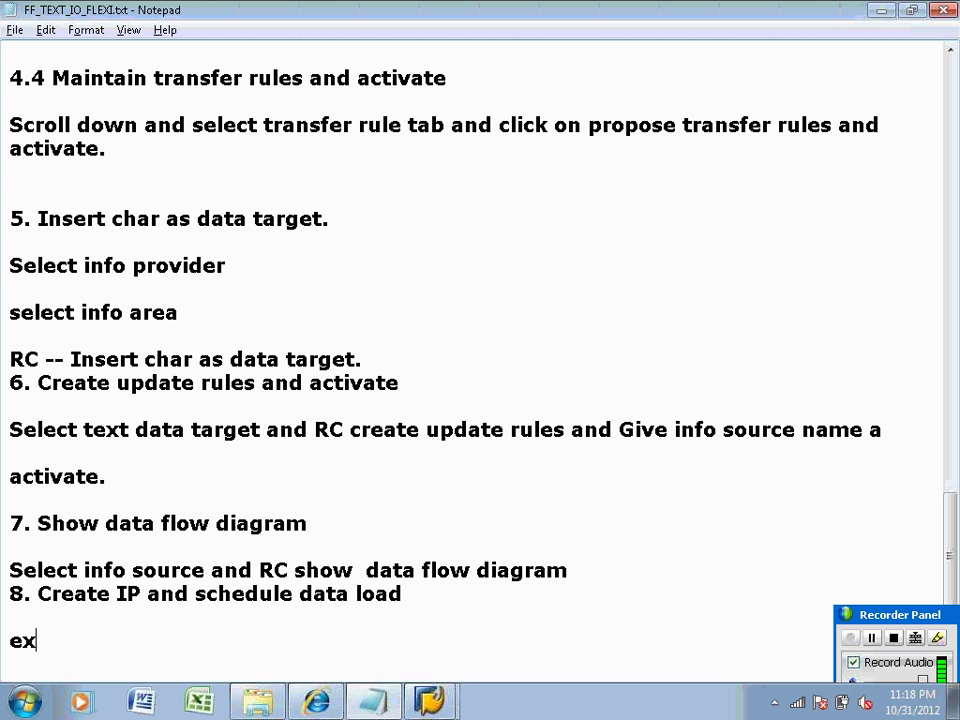
text(pand in)
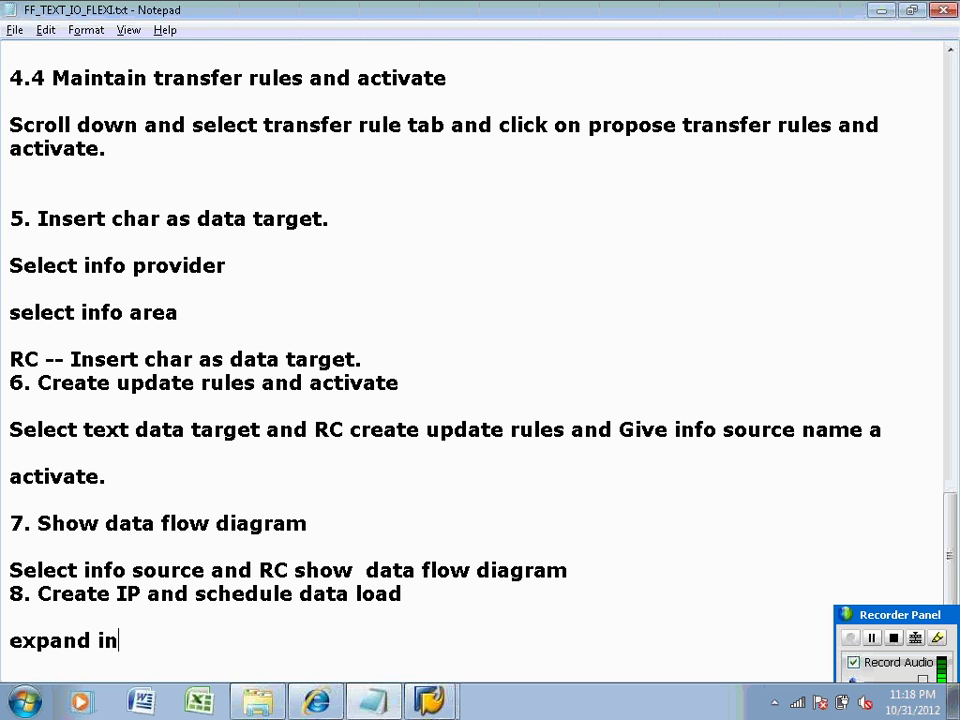
text(fo source)
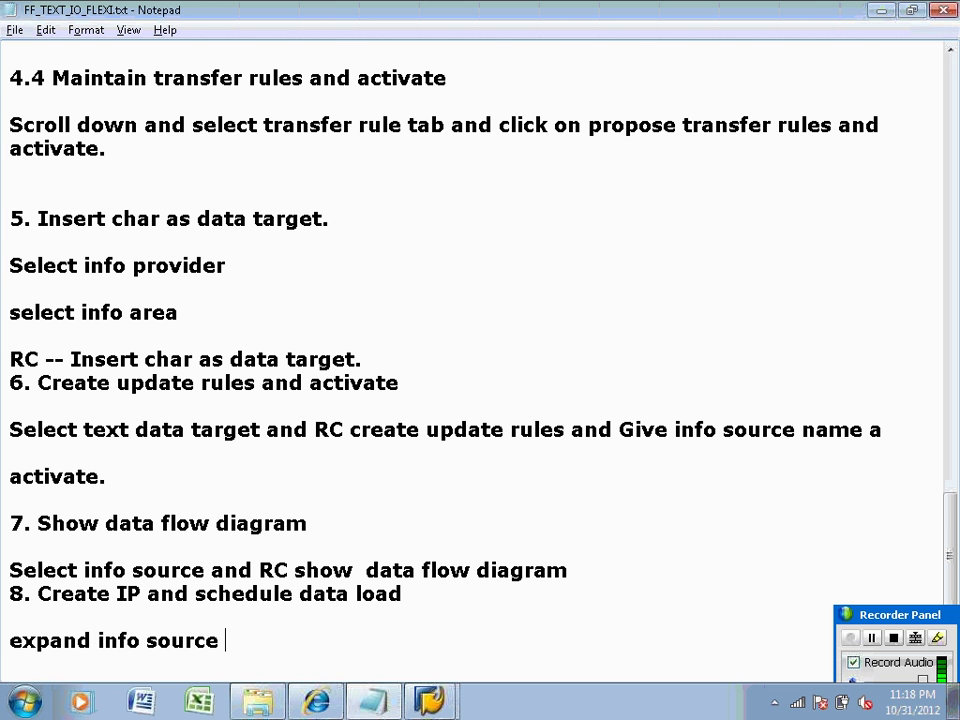
key(Return)
Add the line "select source system - RC - Create IP and give description" to the item 8 notes.
text(selec)
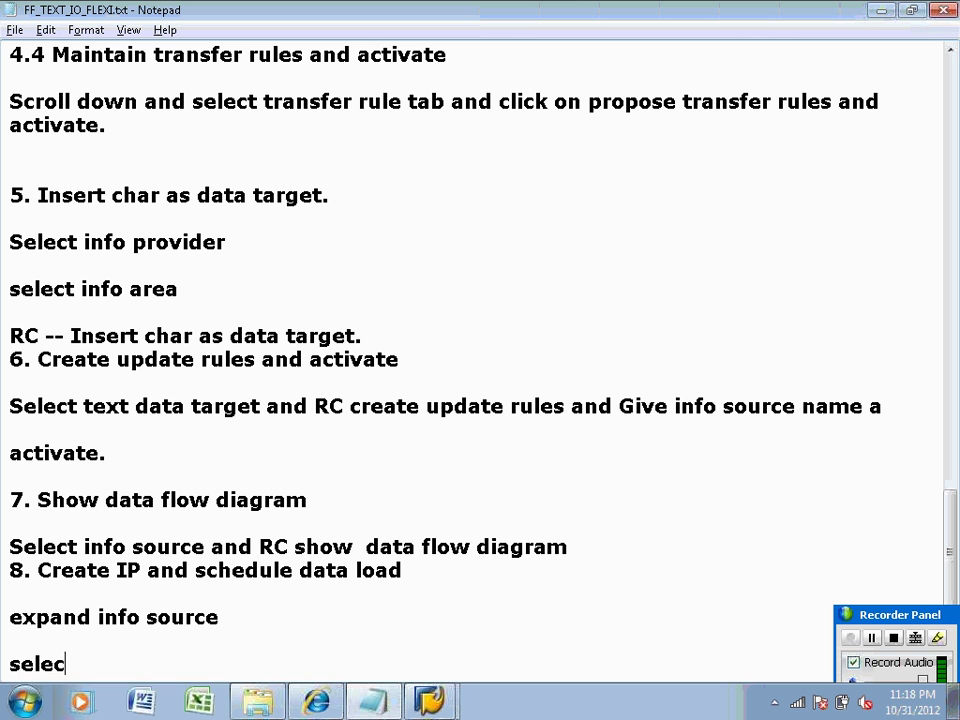
text(t source)
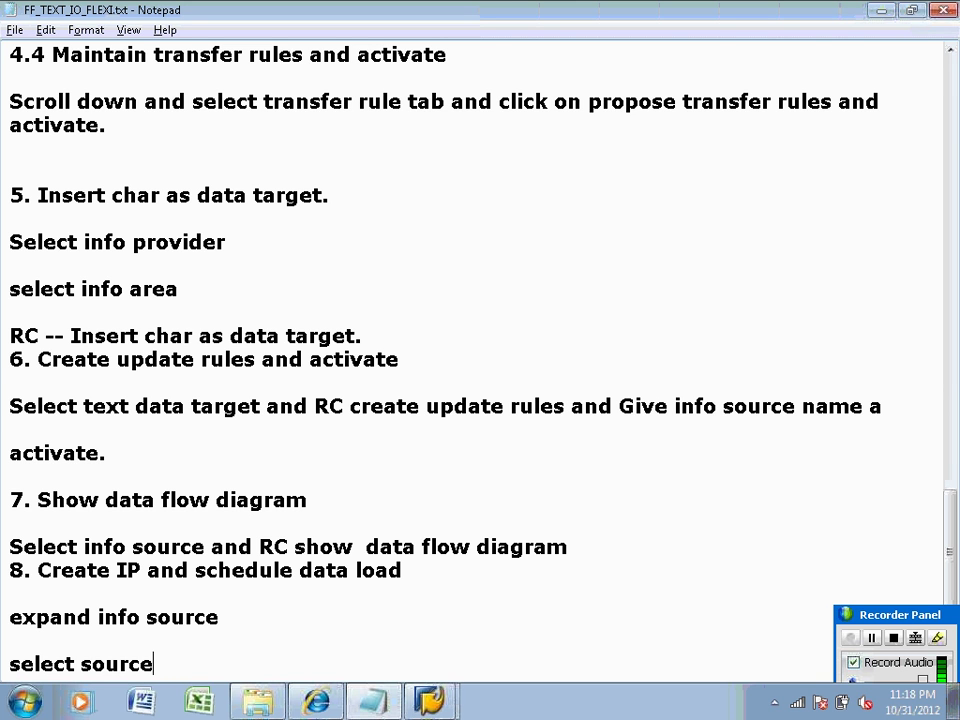
text( system  )
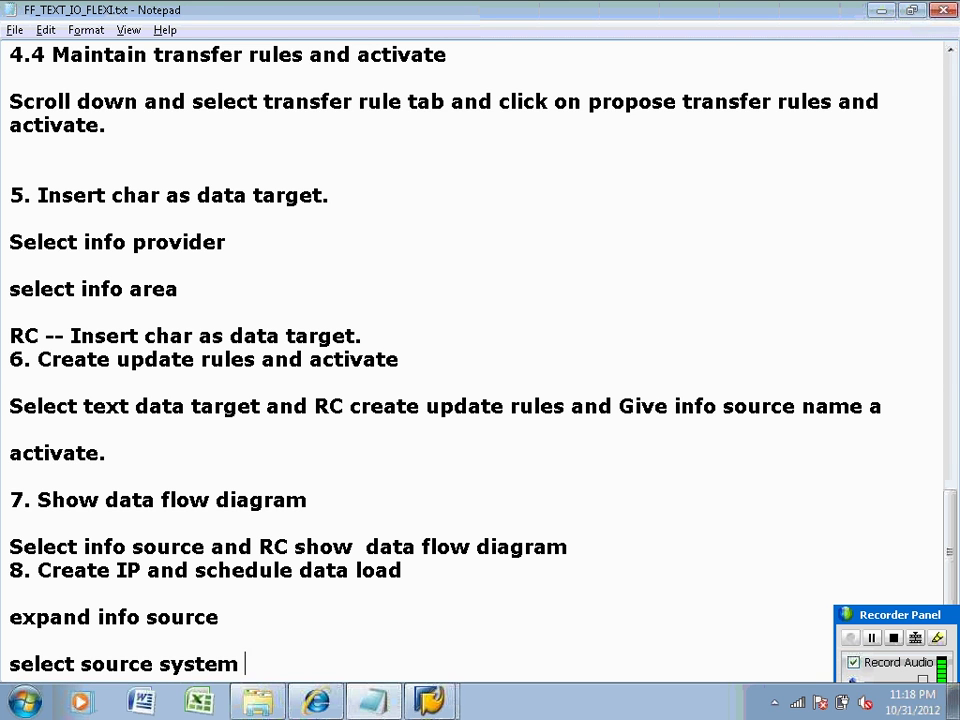
text(- Create)
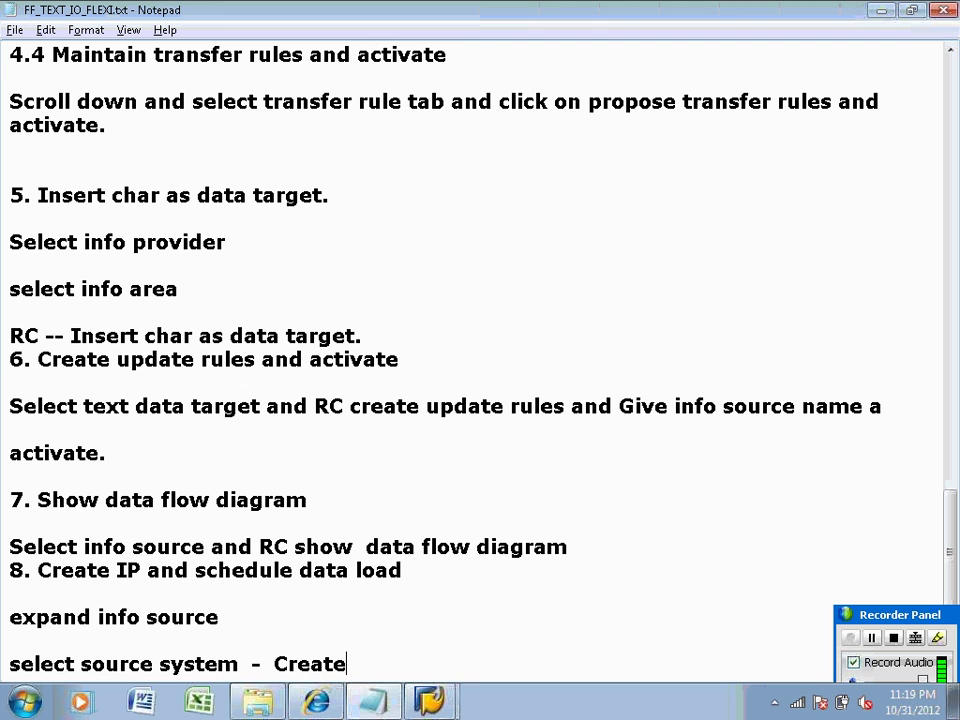
key(BackSpace)
key(BackSpace)
key(BackSpace)
key(BackSpace)
key(BackSpace)
key(BackSpace)
text(RC  )
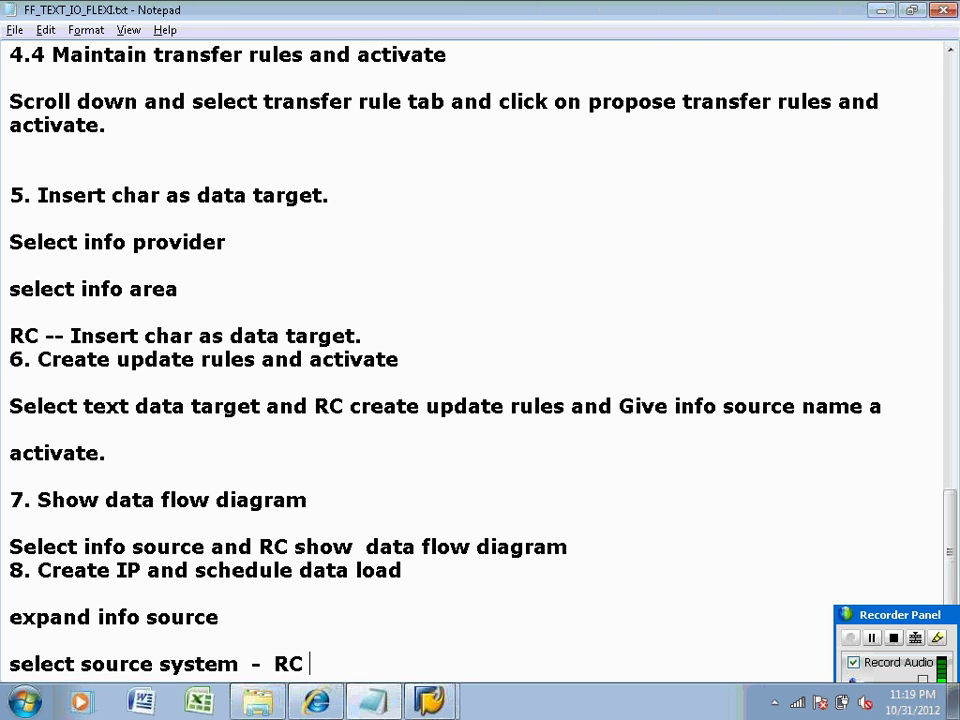
text(-  Create )
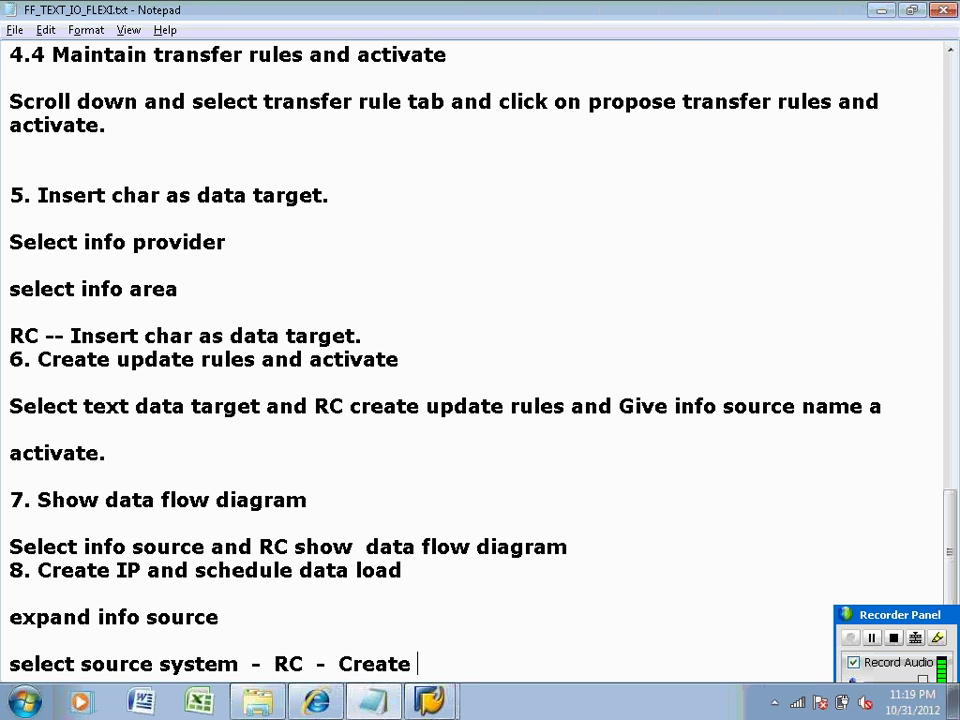
text(IP and)
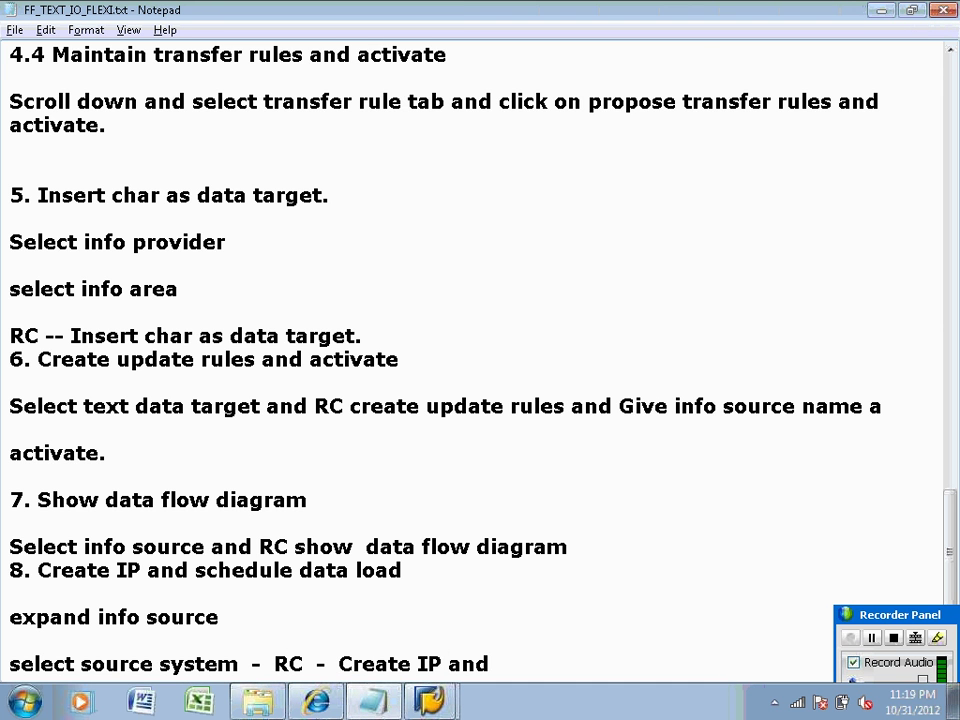
text( give de)
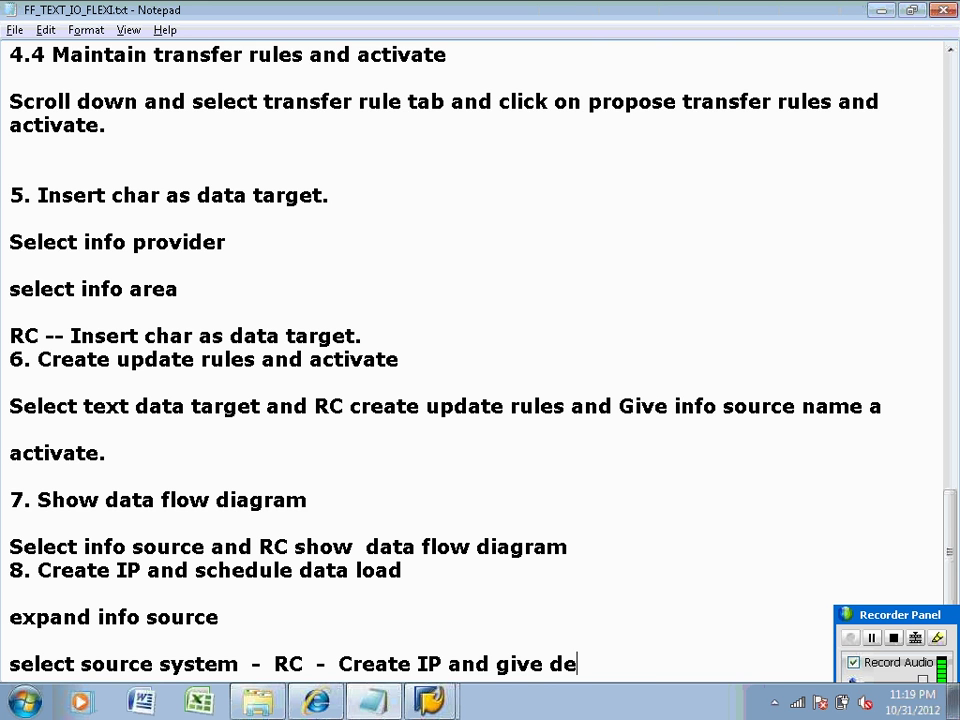
text(script)
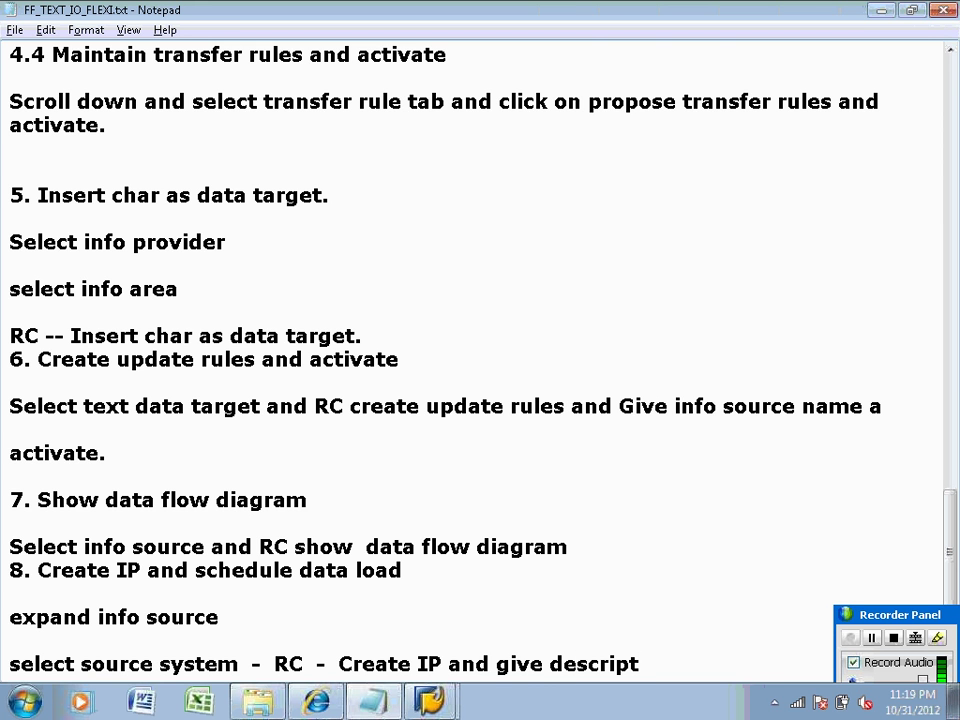
text(iom)
key(BackSpace)
text(n)
key(Return)
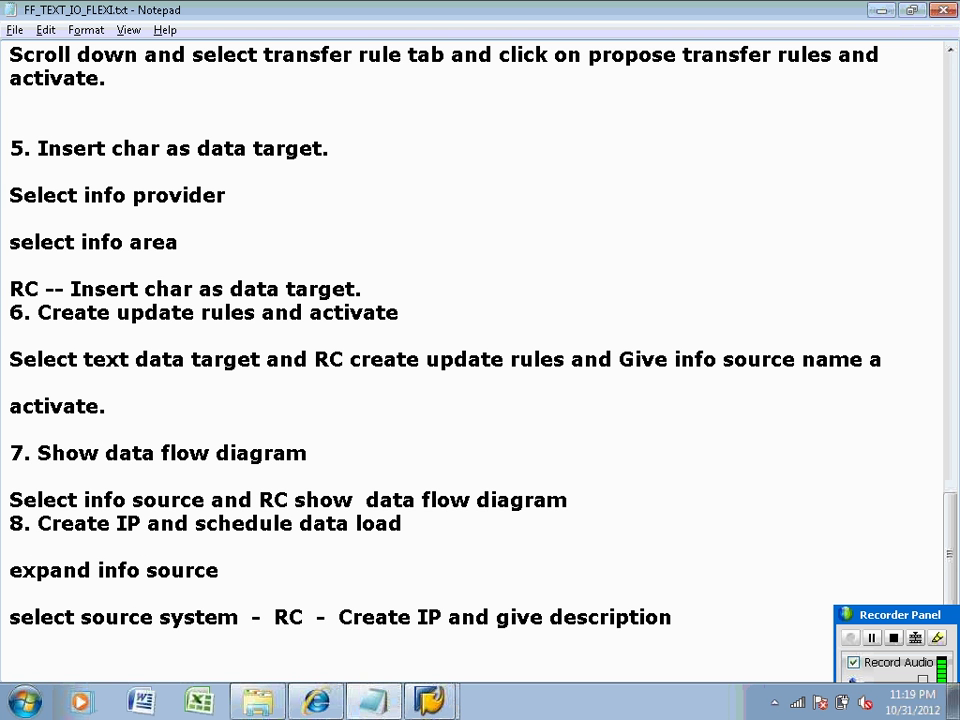
Add the lines "goto external data tab" and "file path" to the item 8 notes, separated by empty lines.
text(goto exter)
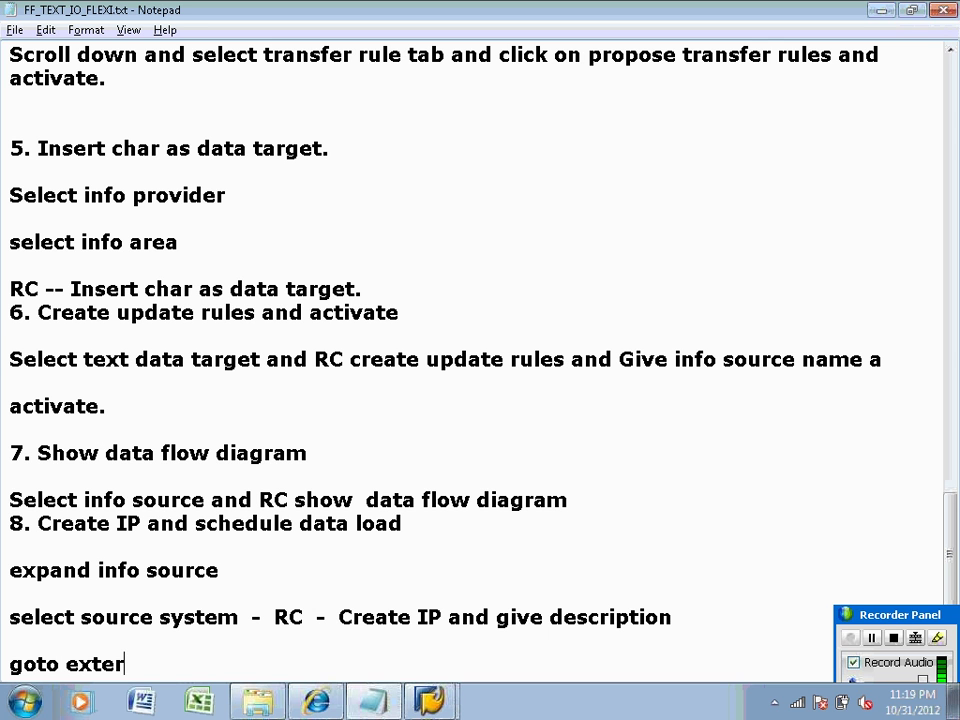
text(nal data)
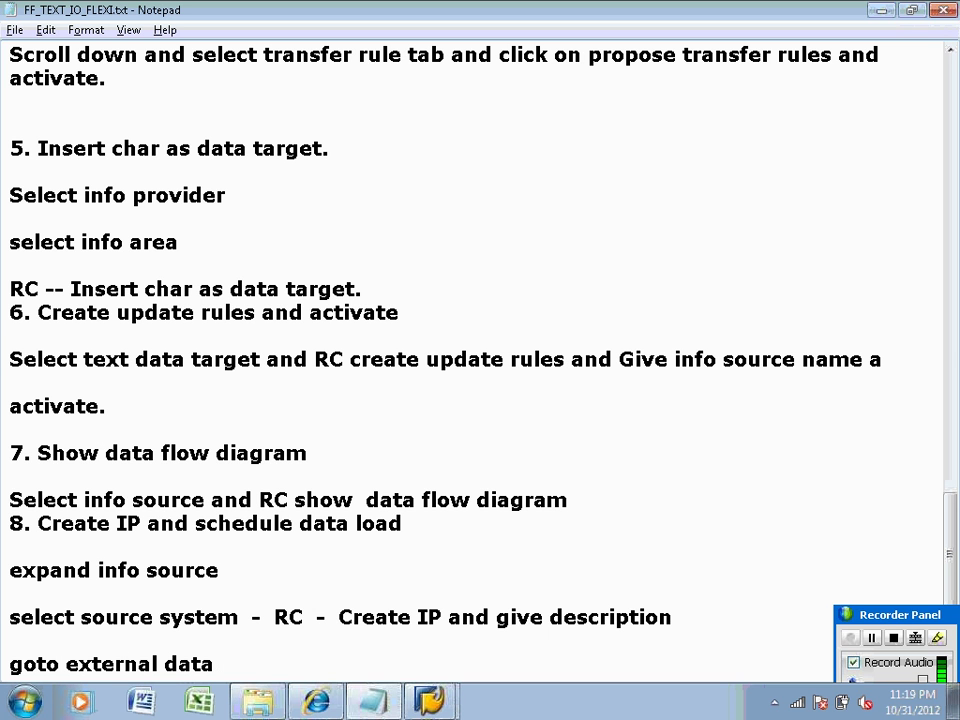
text( tab)
key(Return)
key(Return)
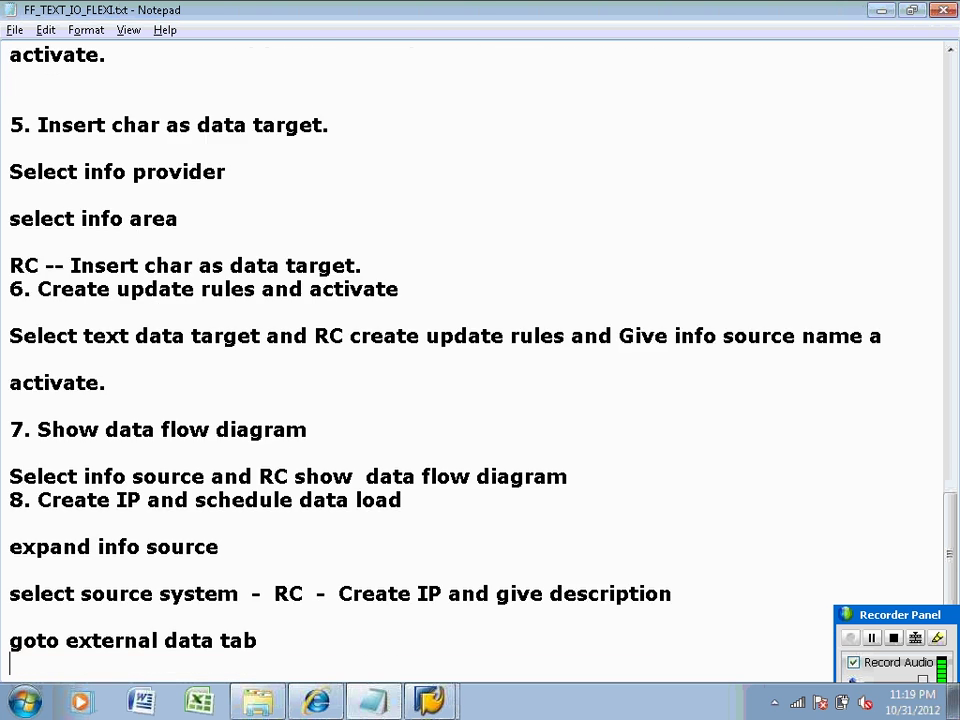
text(fi)
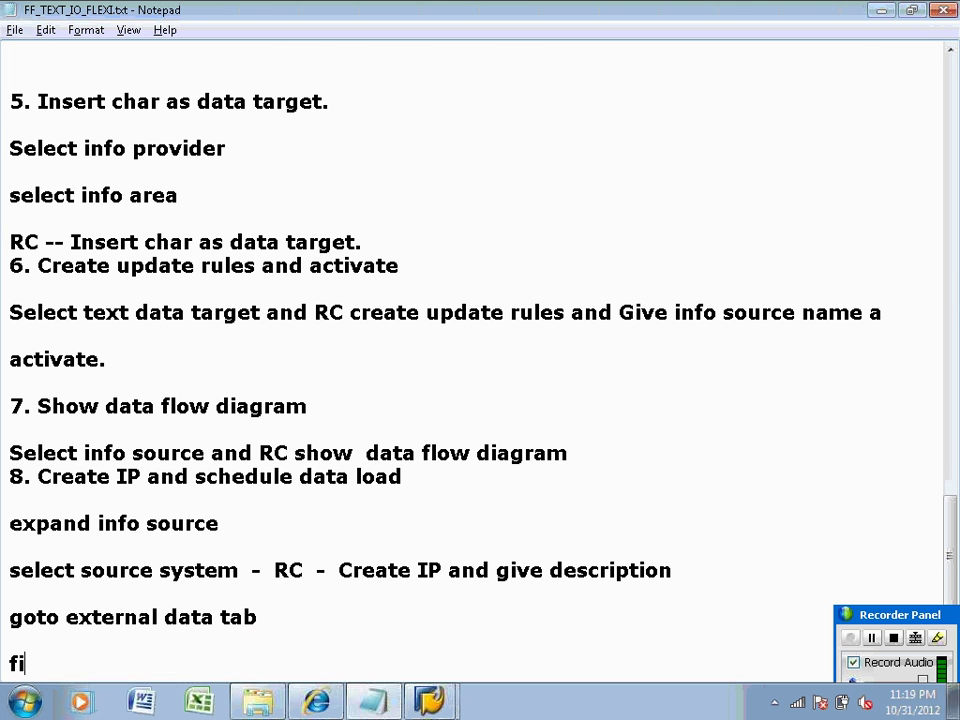
text(le path)
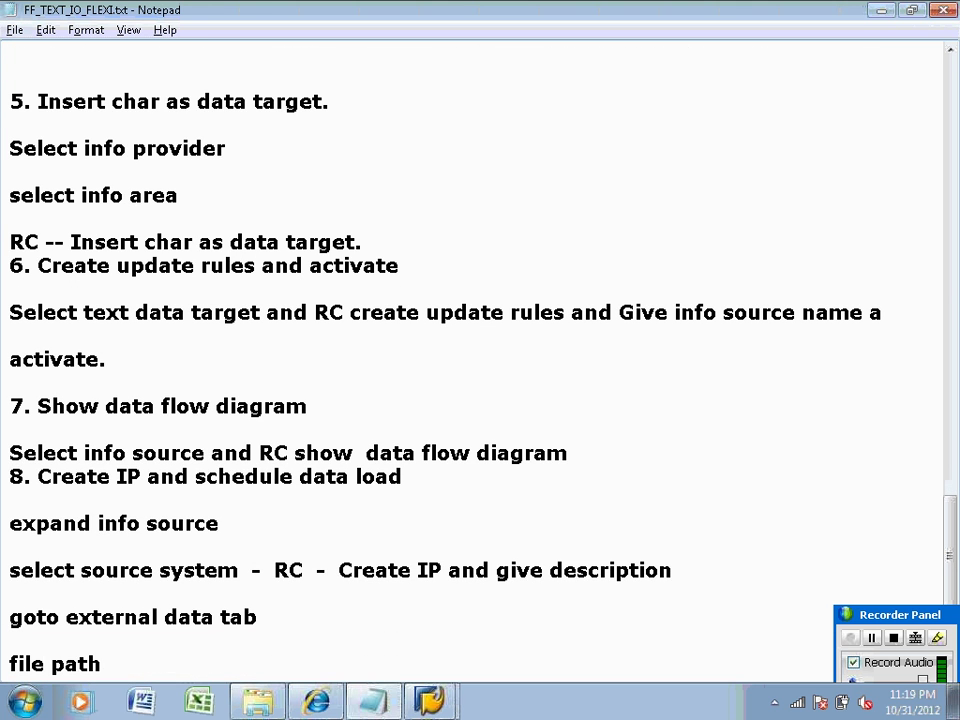
key(Return)
key(Return)
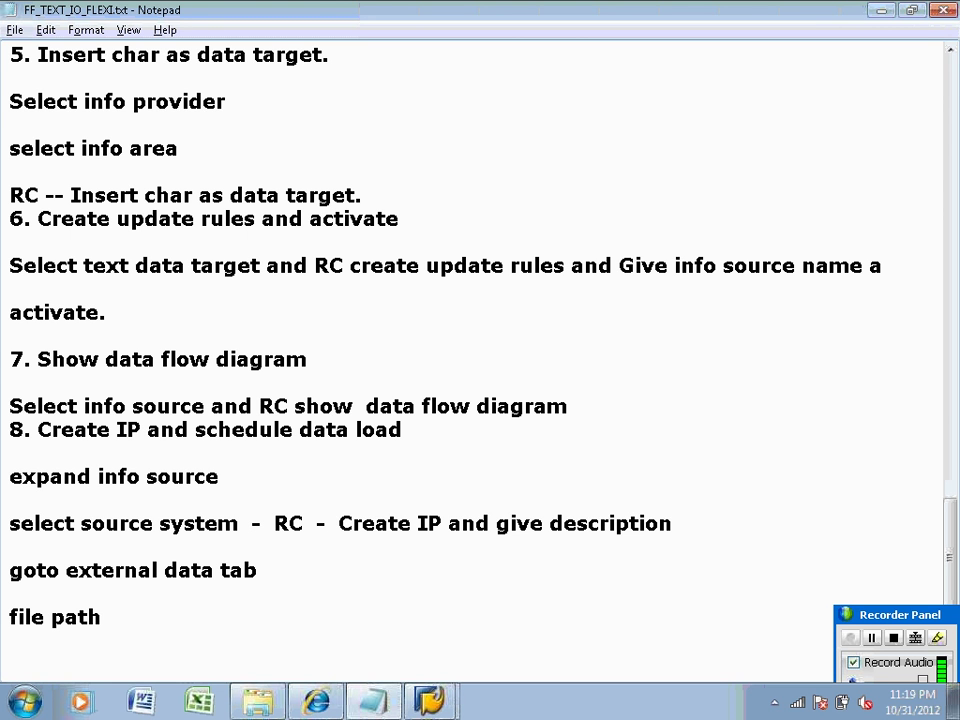
List the file settings ".CSV", "," and "1" on separate lines below "file path".
text(.CSV)
key(Return)
key(Return)
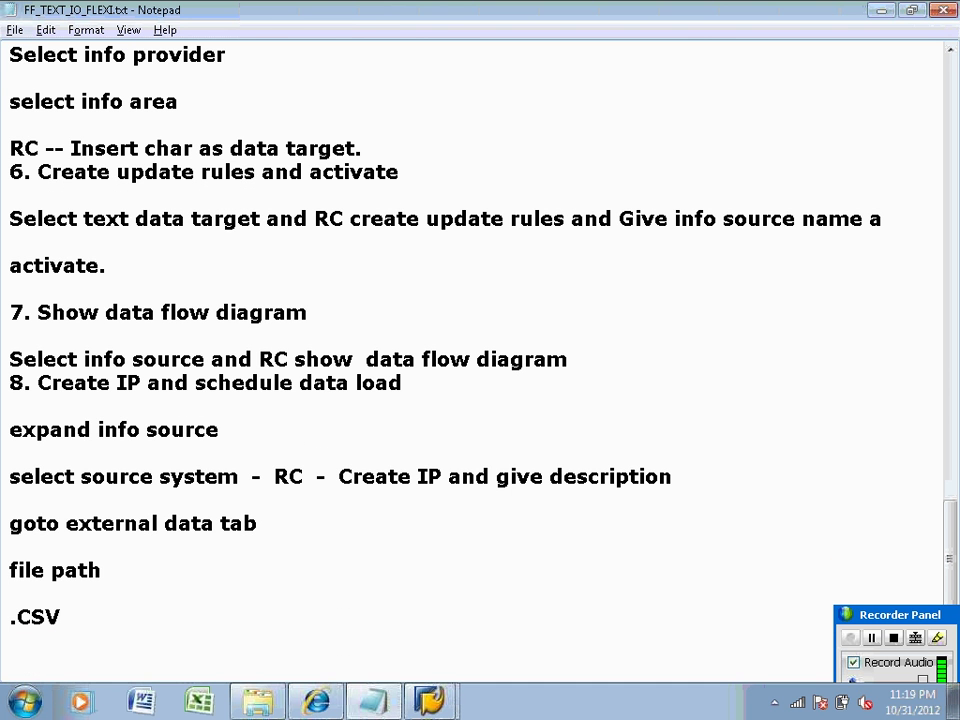
text(,)
key(Return)
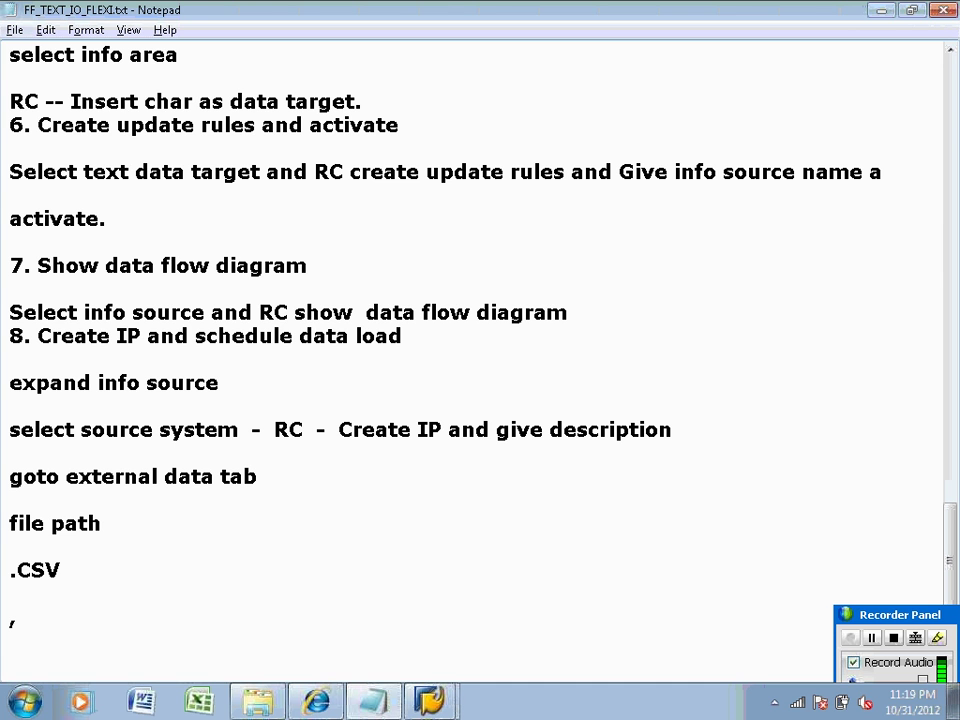
text(1)
key(Return)
key(Return)
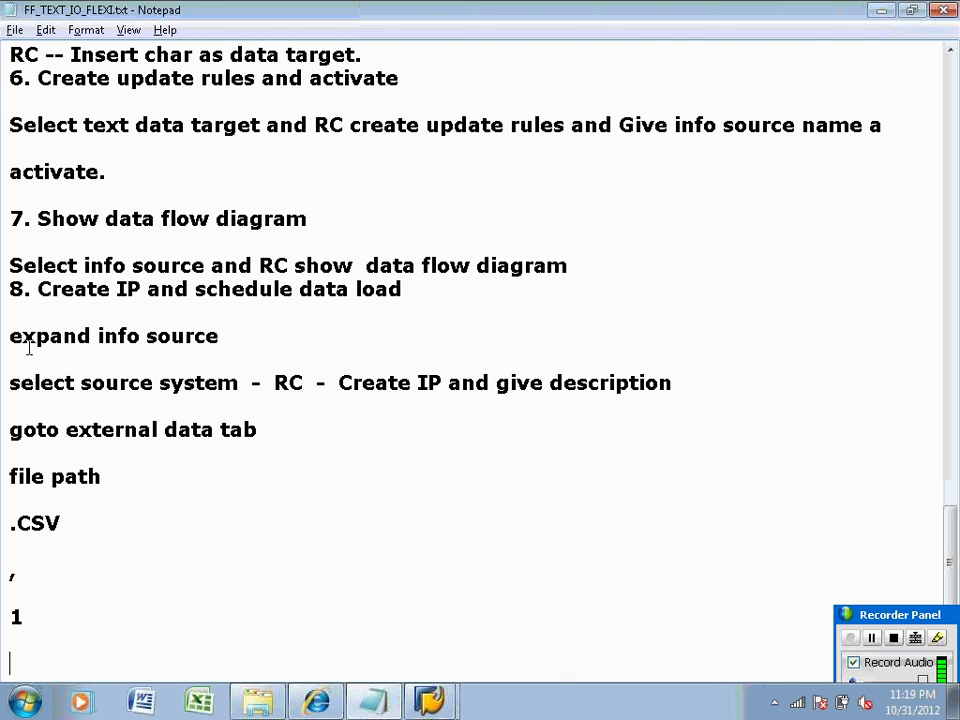
Switch to the InfoPackage in SAP and start its data load immediately.
click(440, 698)
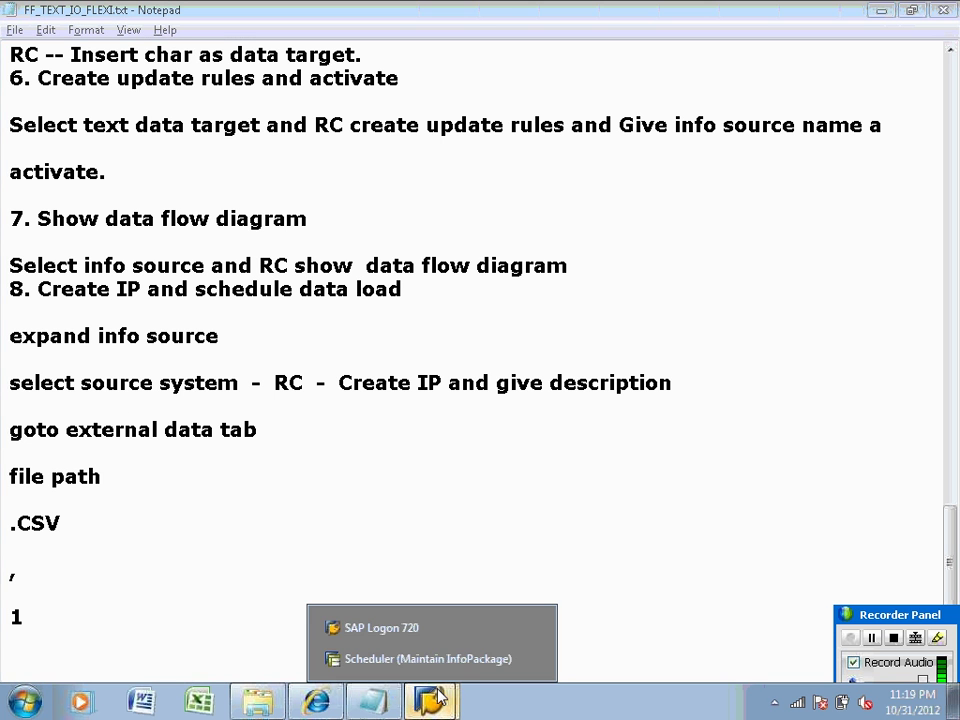
click(405, 659)
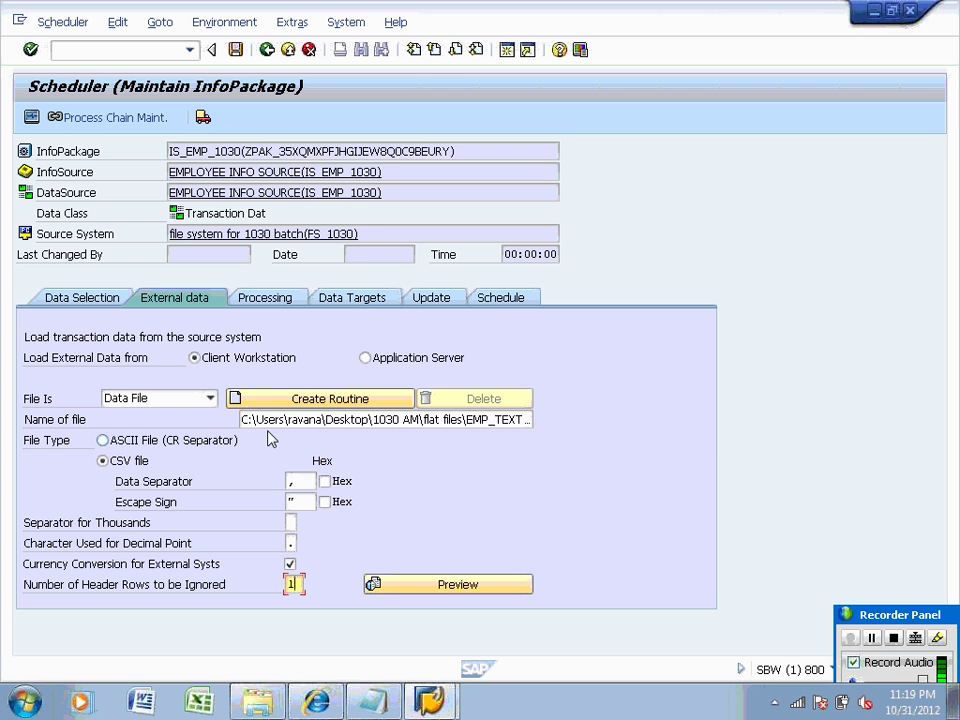
click(494, 302)
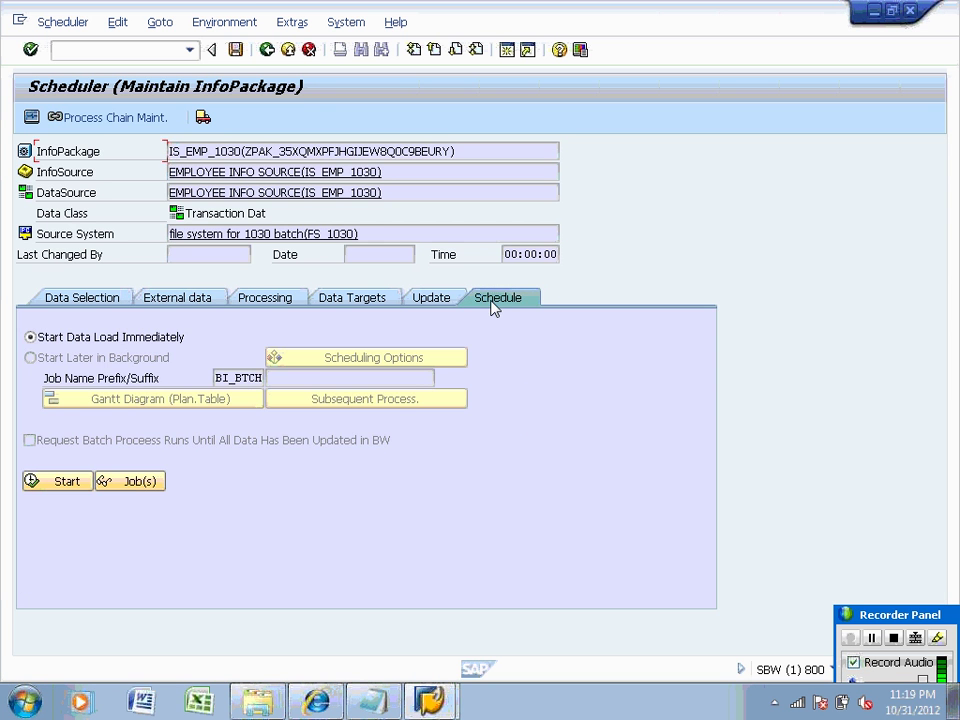
click(64, 483)
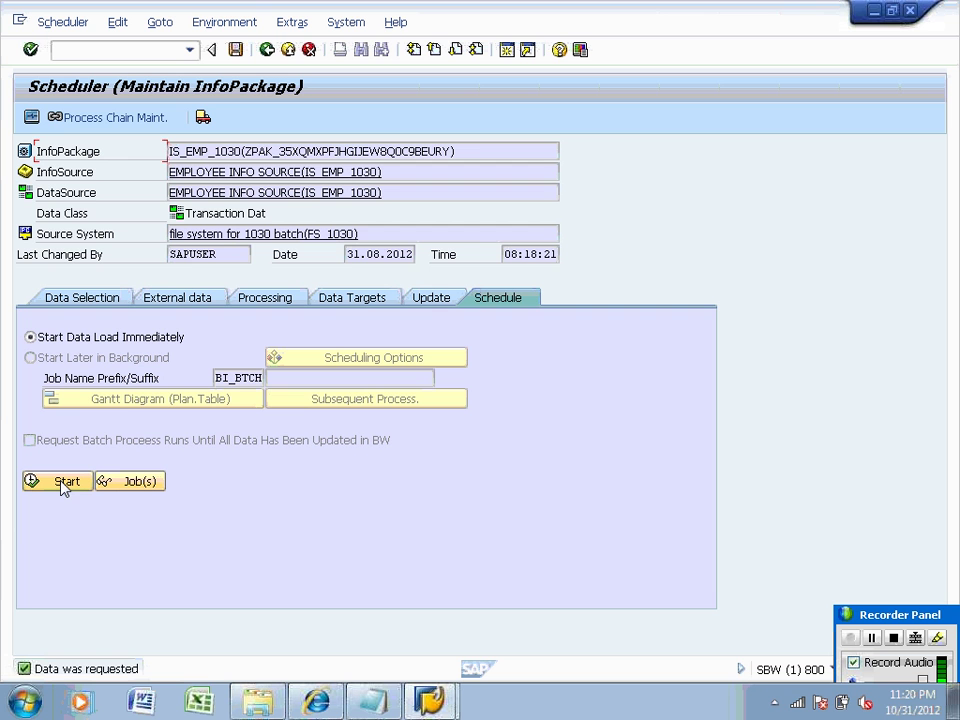
Check the load request in the monitor and open the management of its data target ZEMP10 (texts).
click(34, 121)
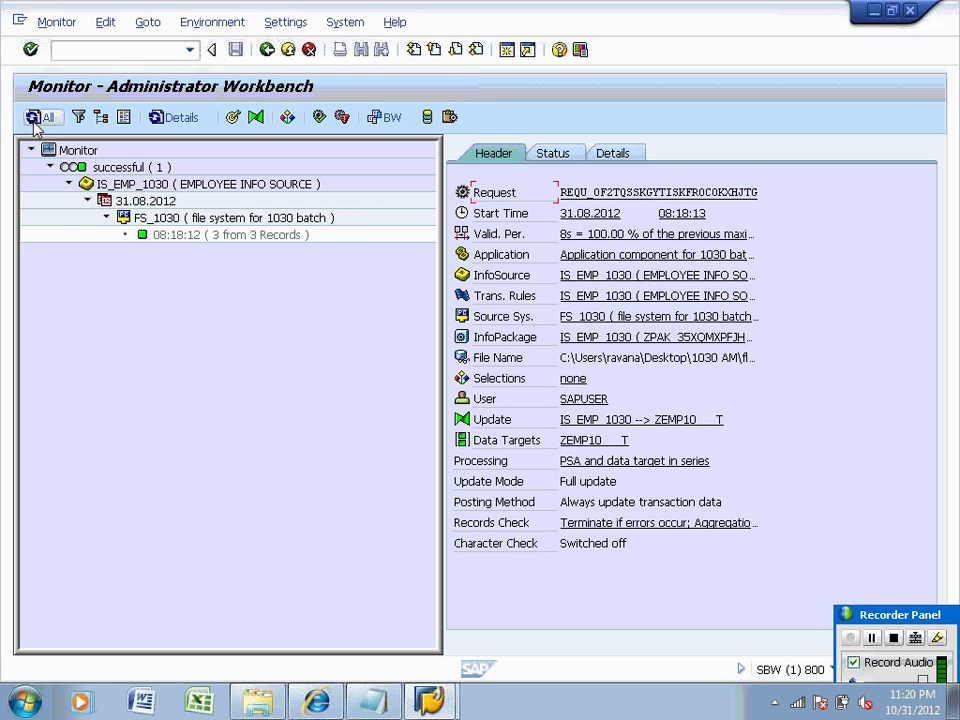
click(196, 238)
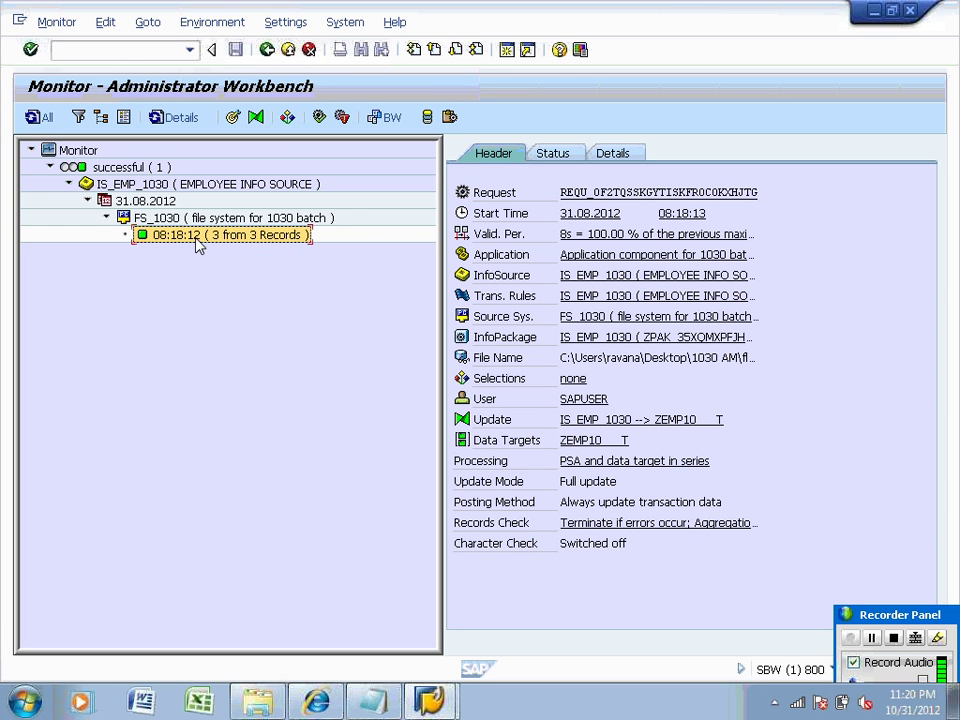
click(577, 450)
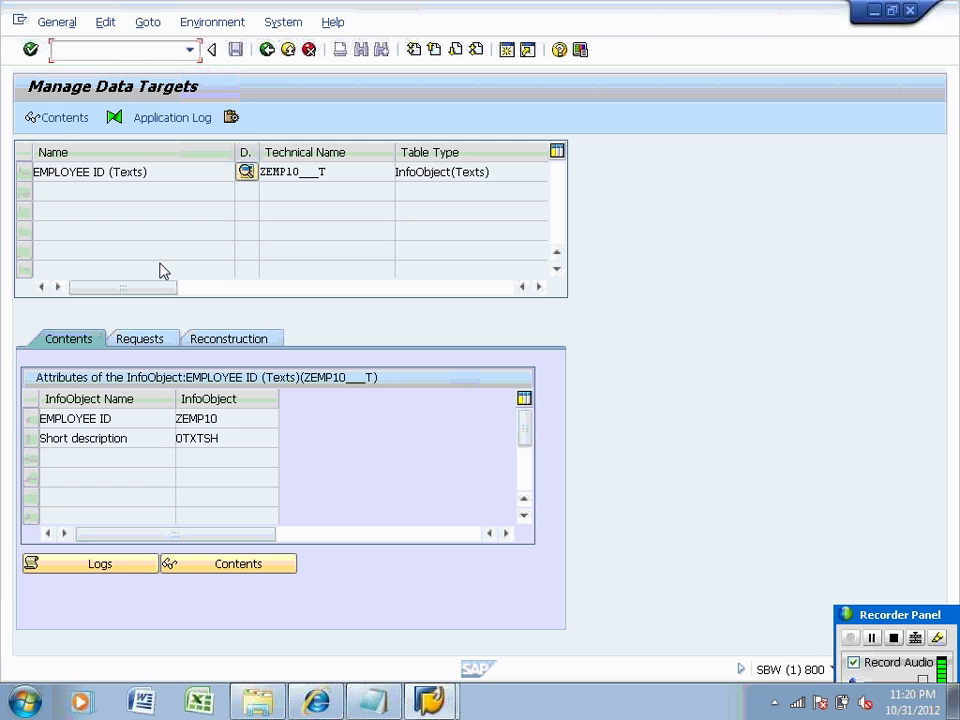
Display the master data contents of EMPLOYEE ID (Texts) without selection limits, and return to the load monitor.
click(21, 172)
click(56, 118)
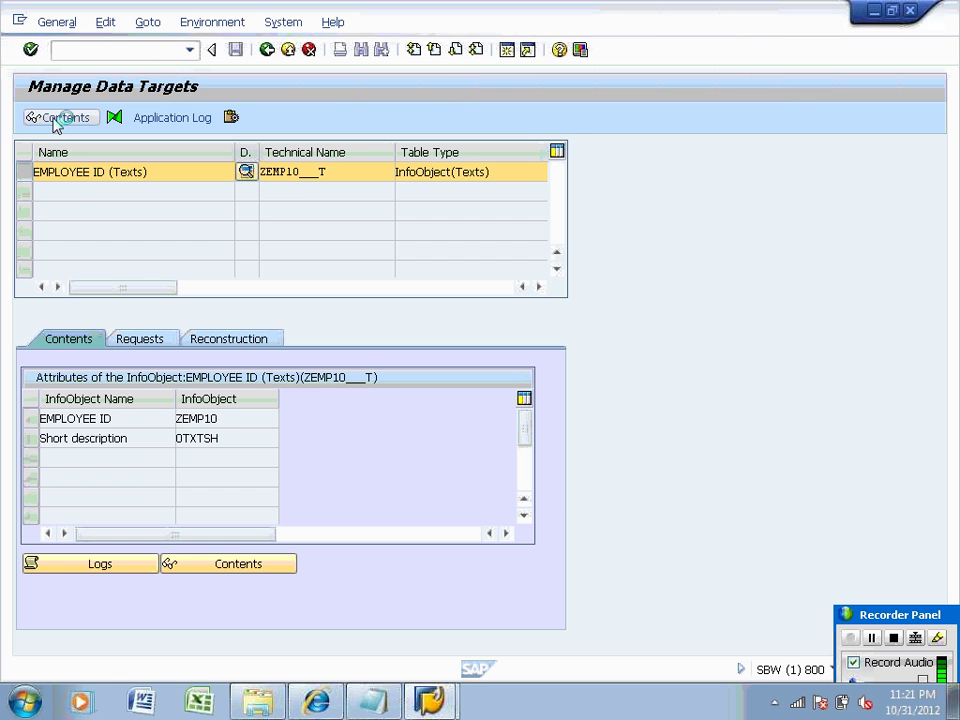
click(56, 120)
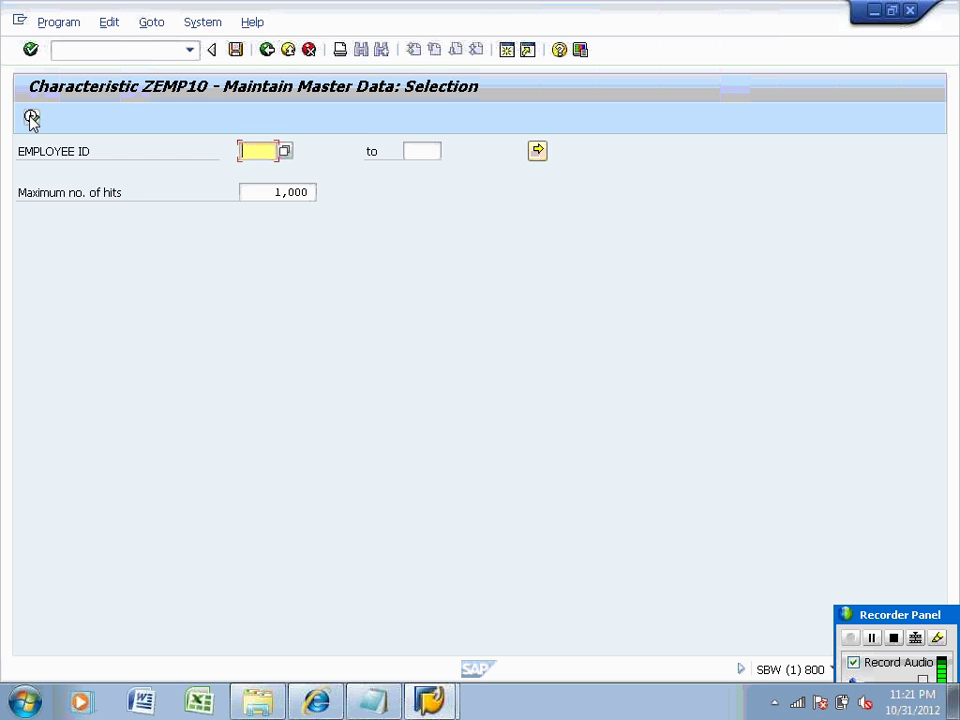
click(31, 118)
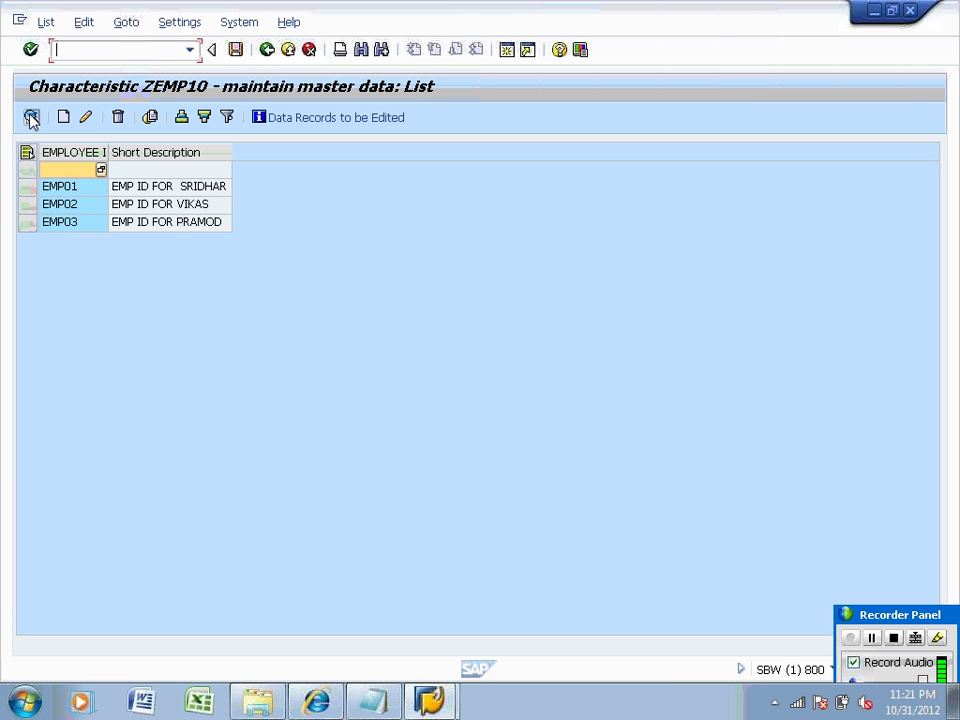
click(267, 50)
click(267, 50)
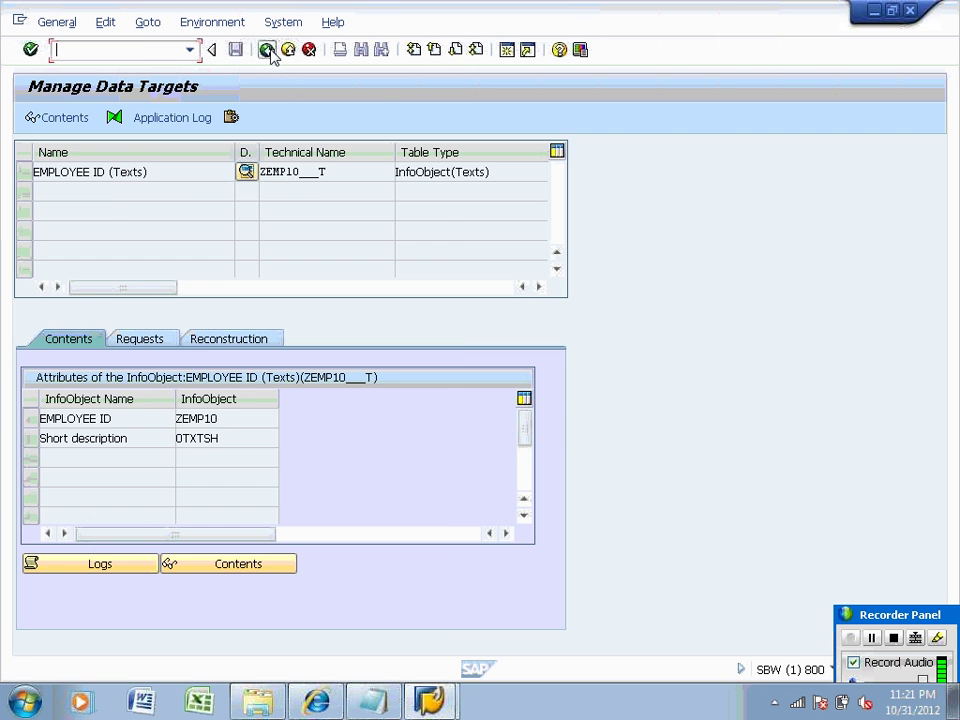
click(267, 50)
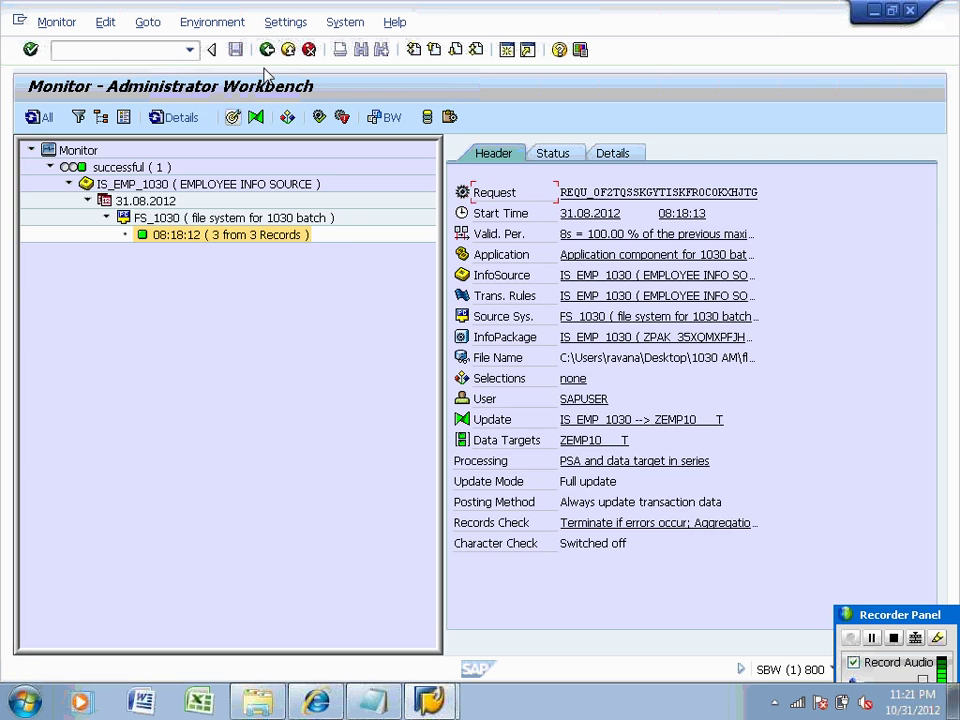
Return to the InfoPackage, reopen its load monitor and open the management of the request's data target ZEMP10 (texts).
click(268, 49)
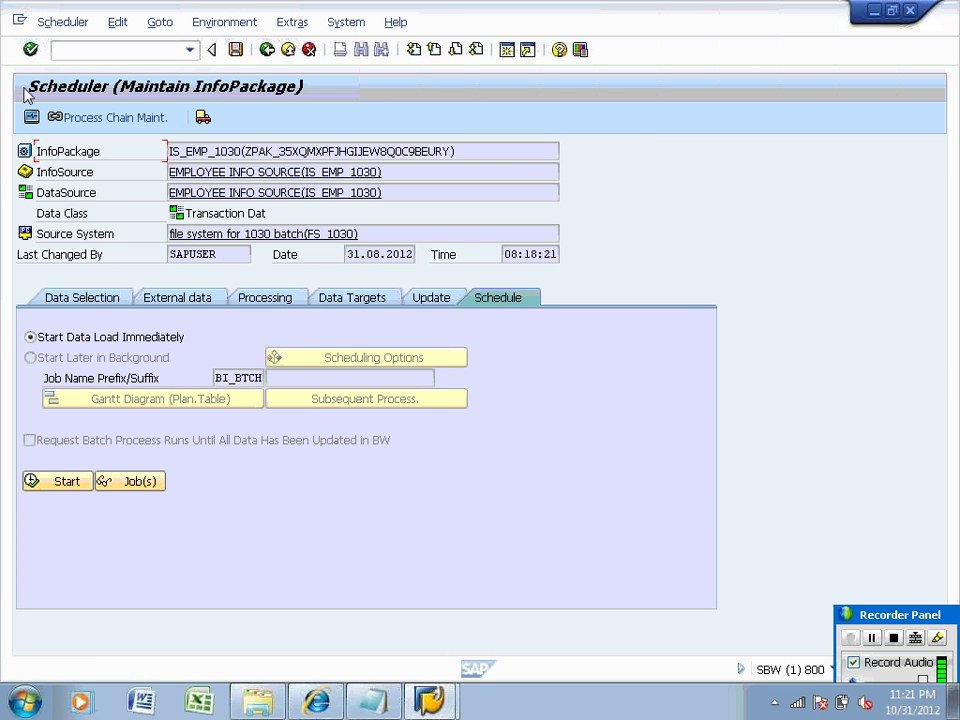
click(31, 117)
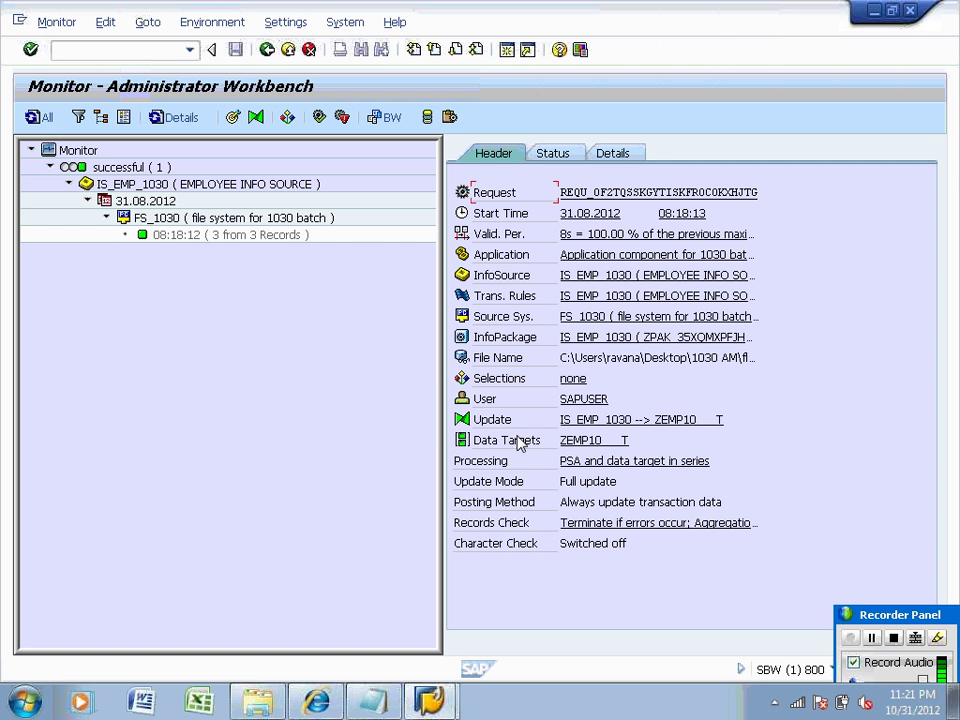
click(568, 452)
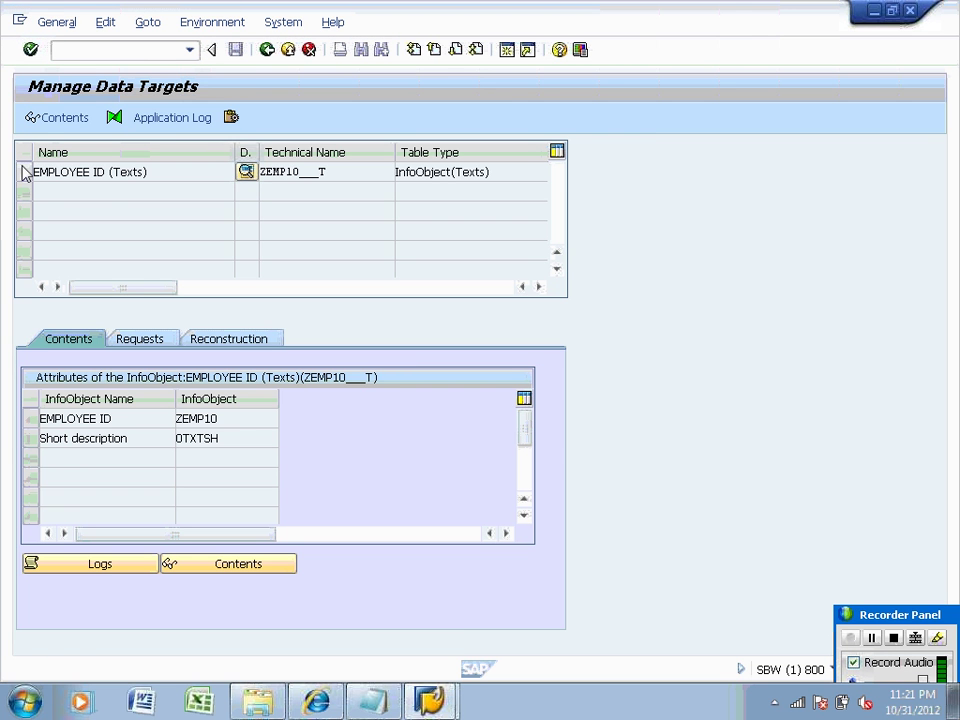
Display the master data contents of EMPLOYEE ID (Texts) without selection limits, and return to the Administrator Workbench.
click(24, 172)
click(62, 118)
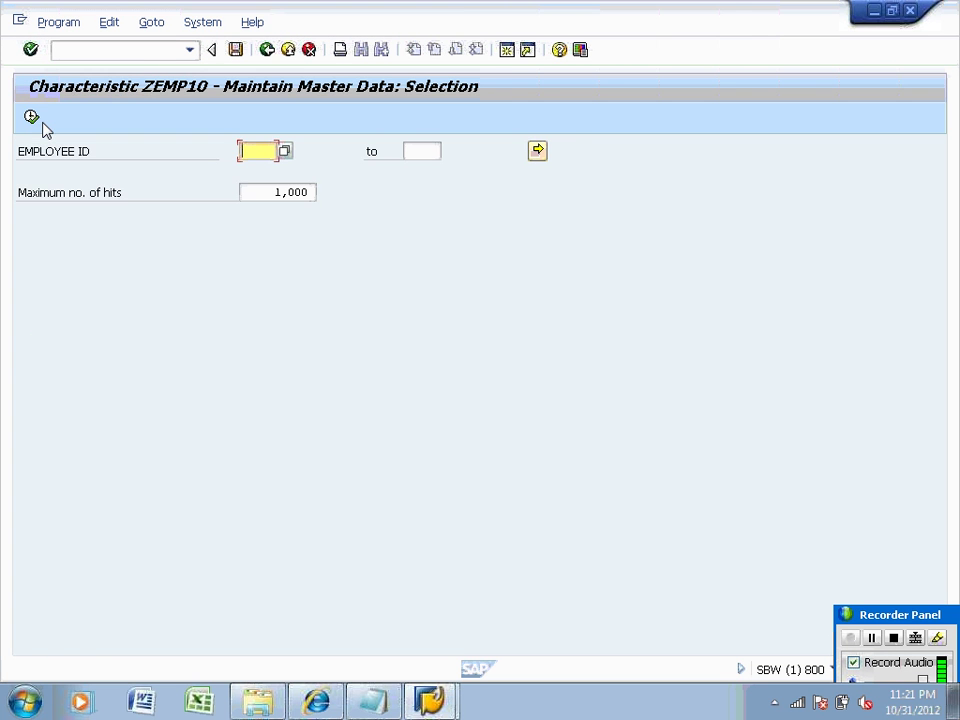
click(32, 118)
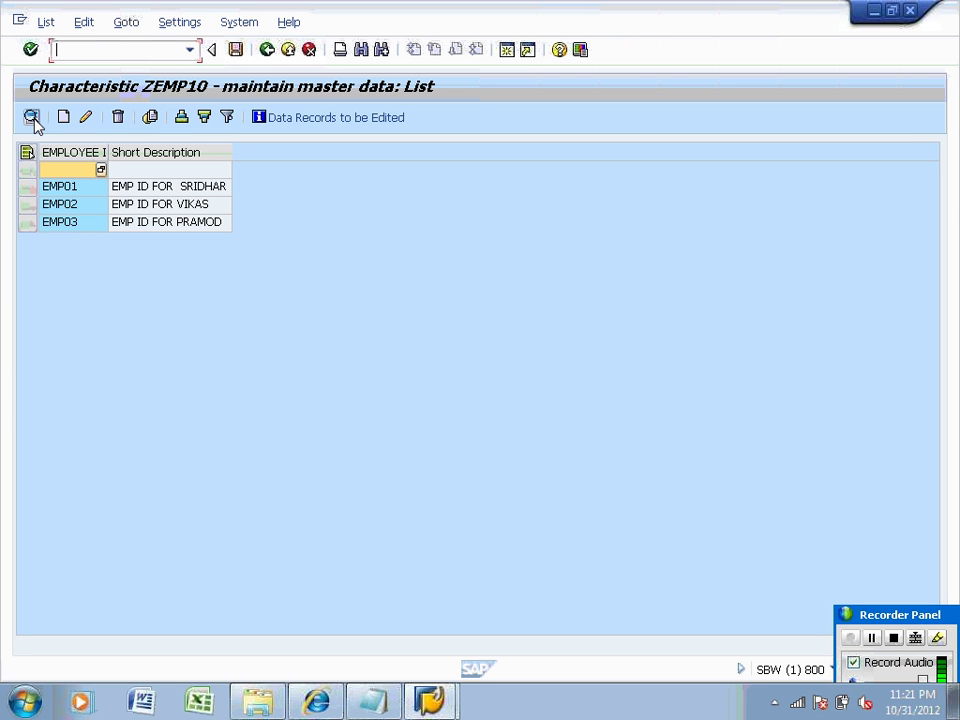
click(31, 117)
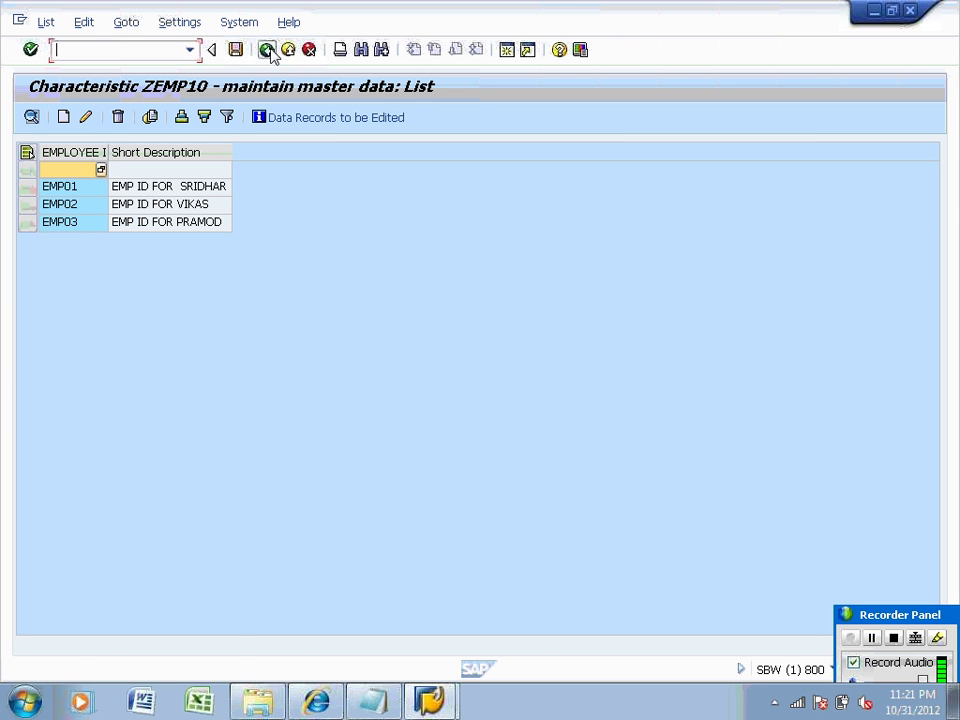
click(267, 49)
click(267, 49)
click(267, 49)
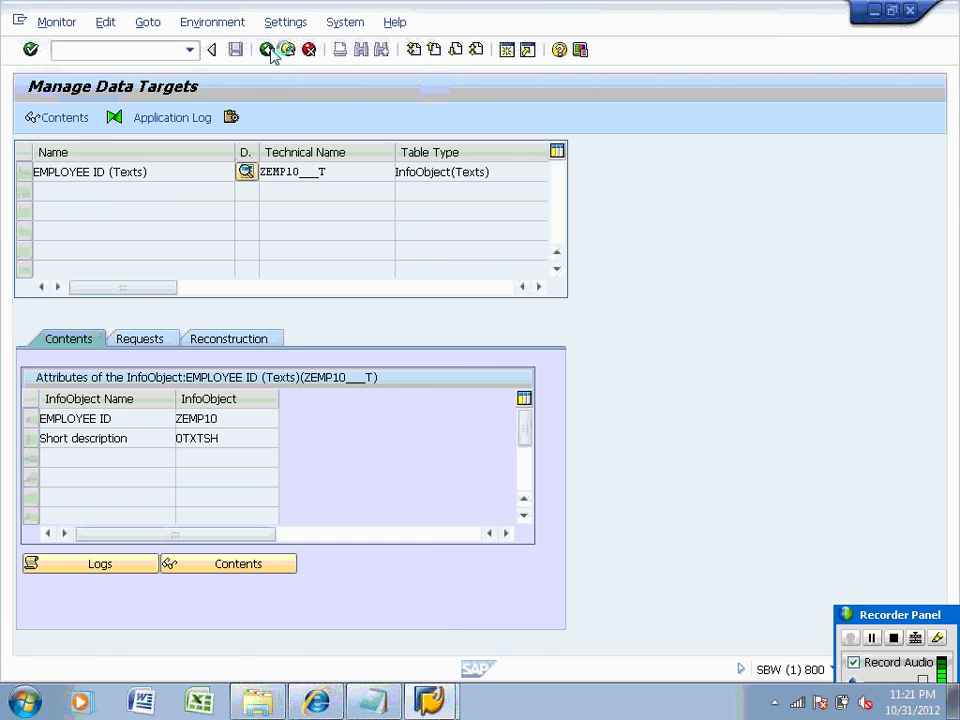
click(267, 49)
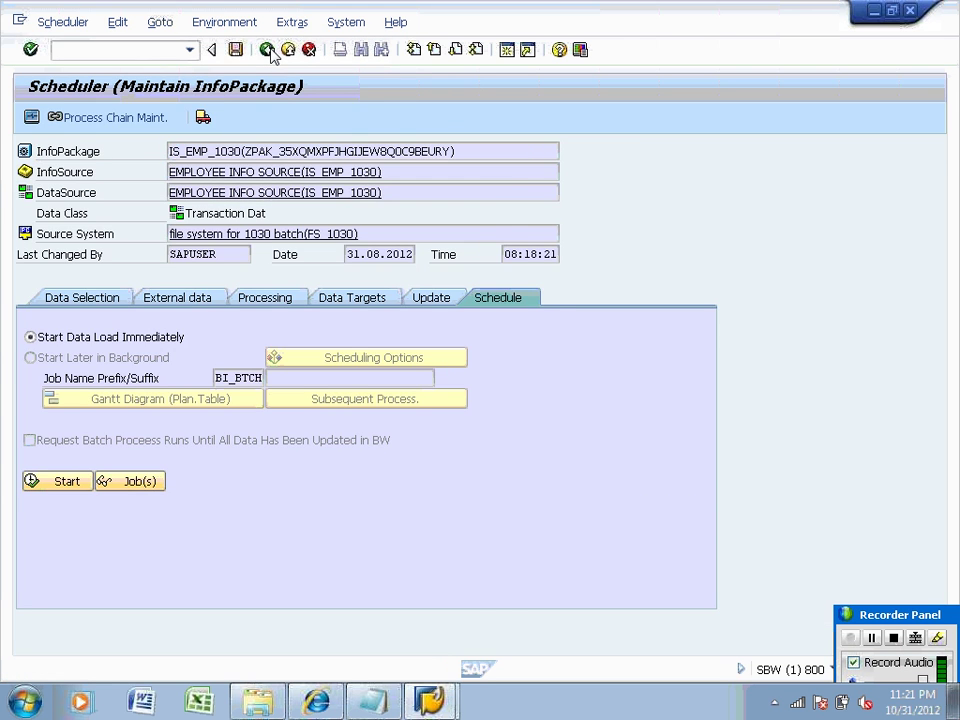
click(267, 49)
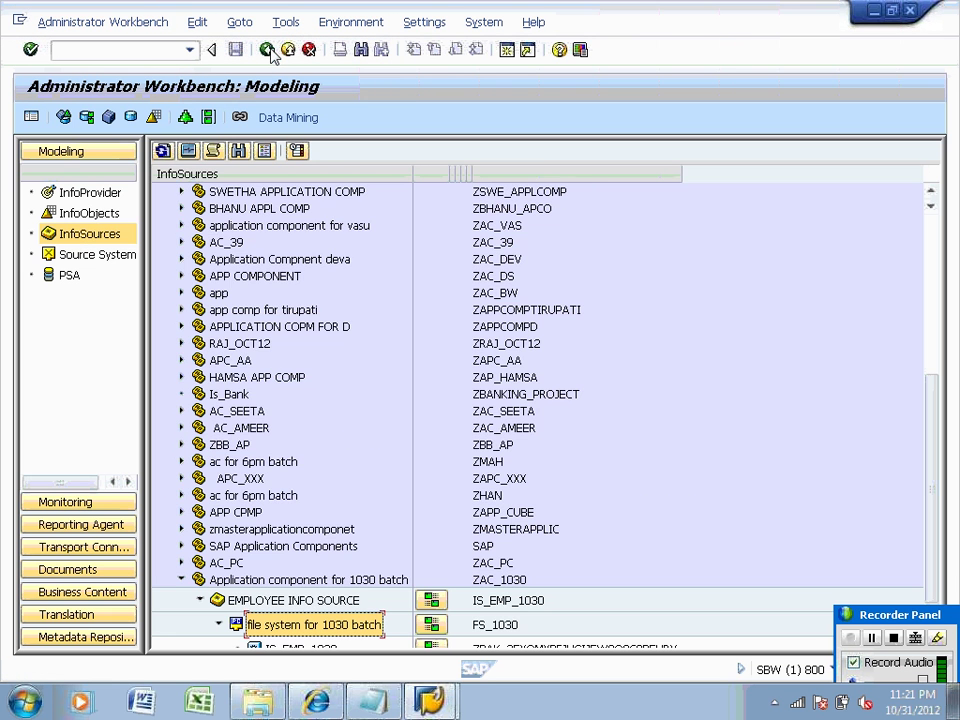
Open the EMPLOYEE ID characteristic under IOC_1030_CHAR in the InfoObjects tree and show its master data and text settings.
click(88, 213)
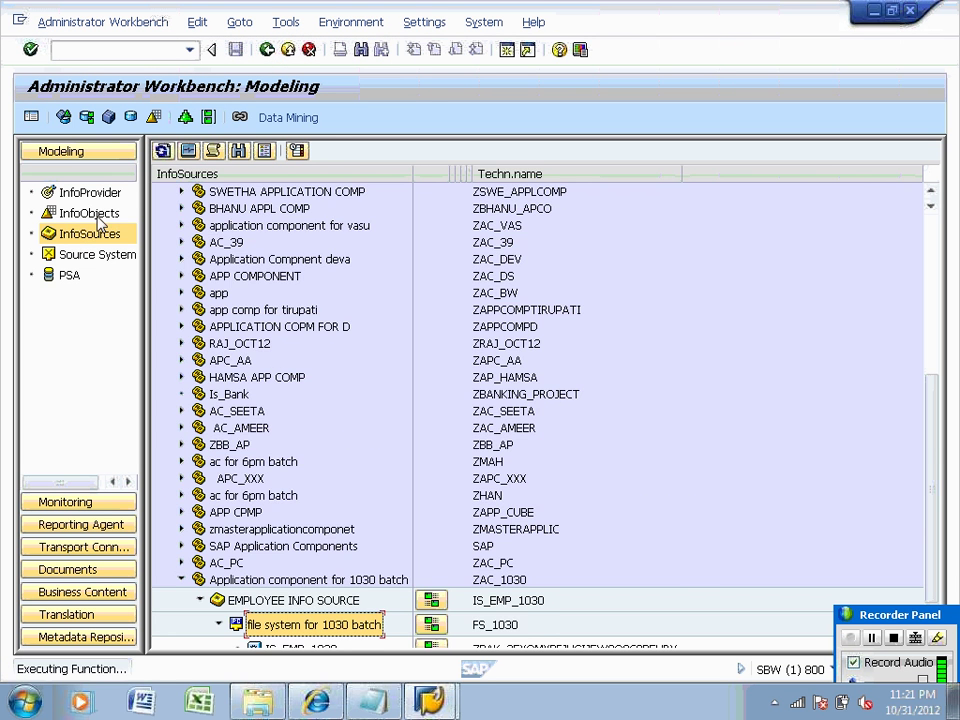
click(262, 624)
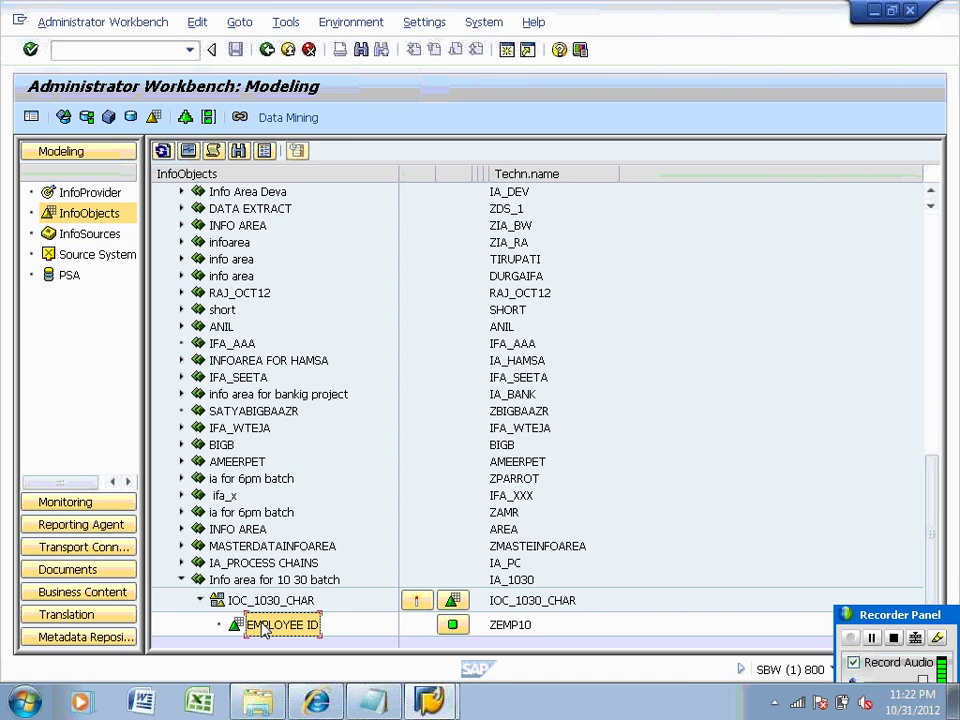
double_click(262, 625)
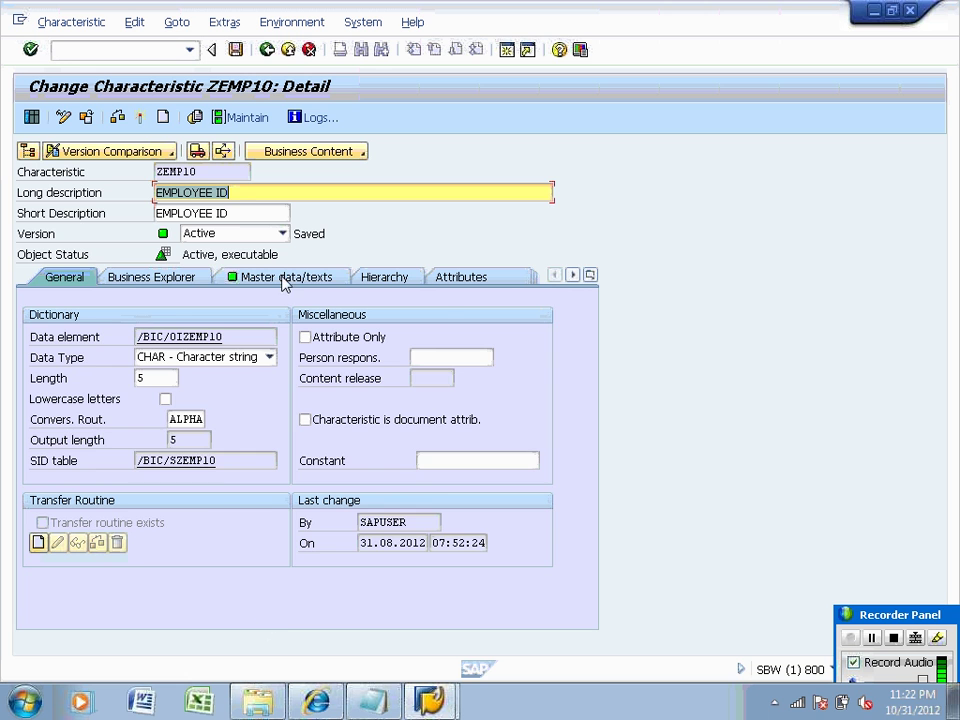
click(310, 281)
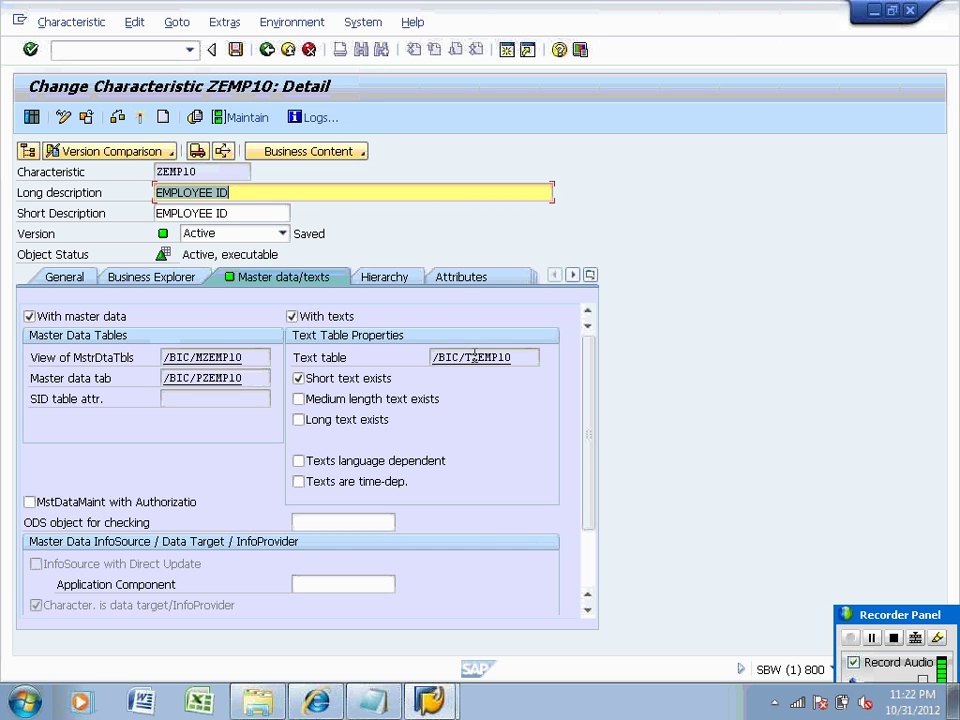
Open the characteristic's text table /BIC/TZEMP10 and examine its /BIC/ZEMP10 and TXTSH fields.
click(477, 360)
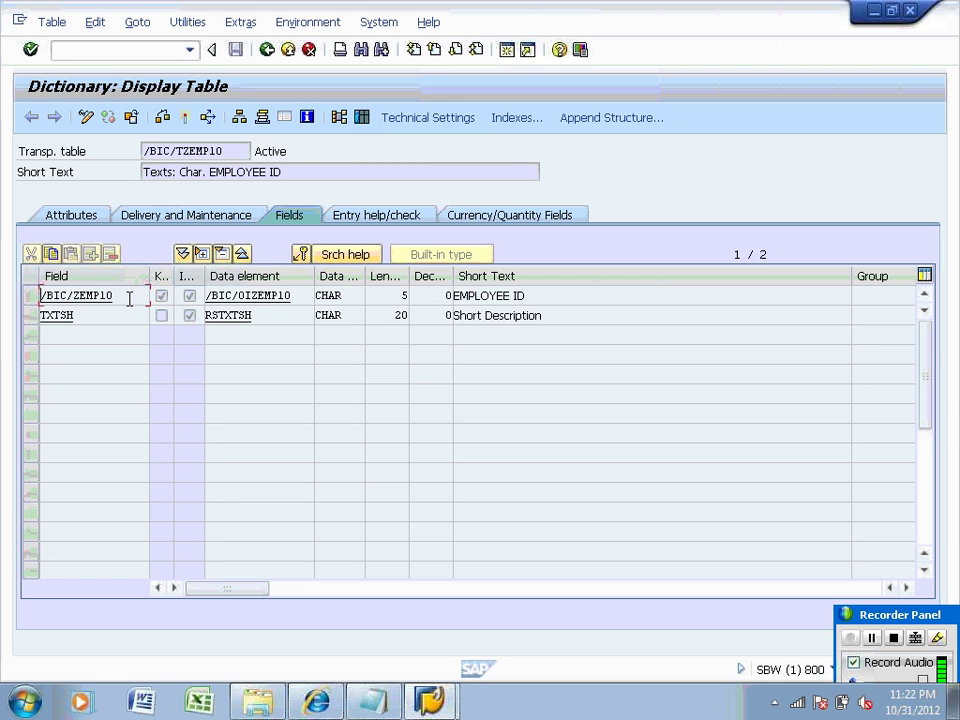
drag(129, 298, 13, 320)
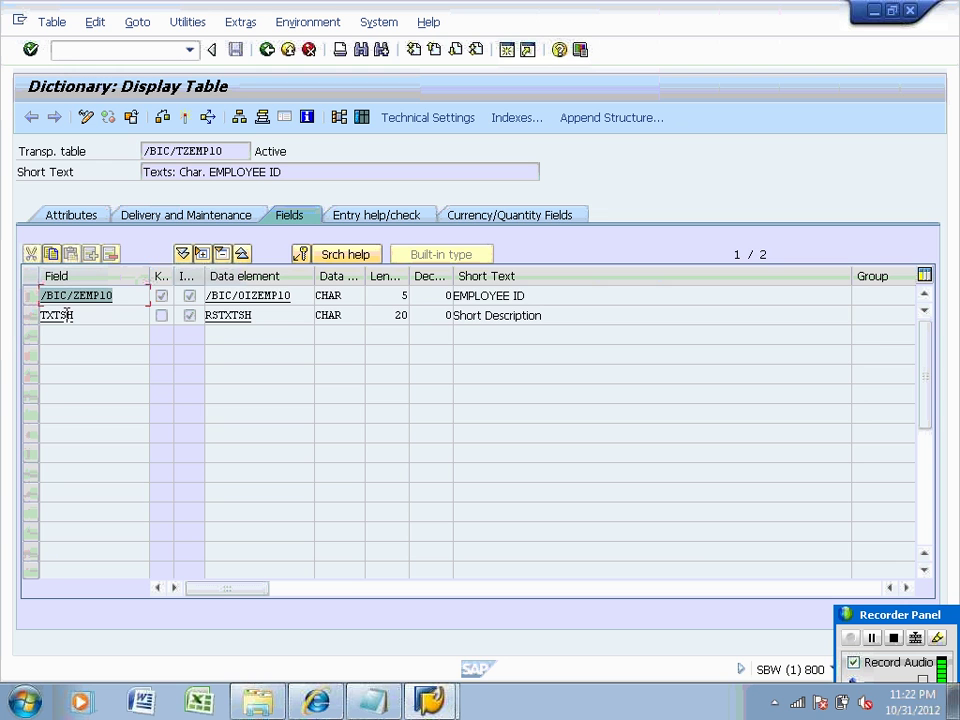
drag(80, 318, 27, 319)
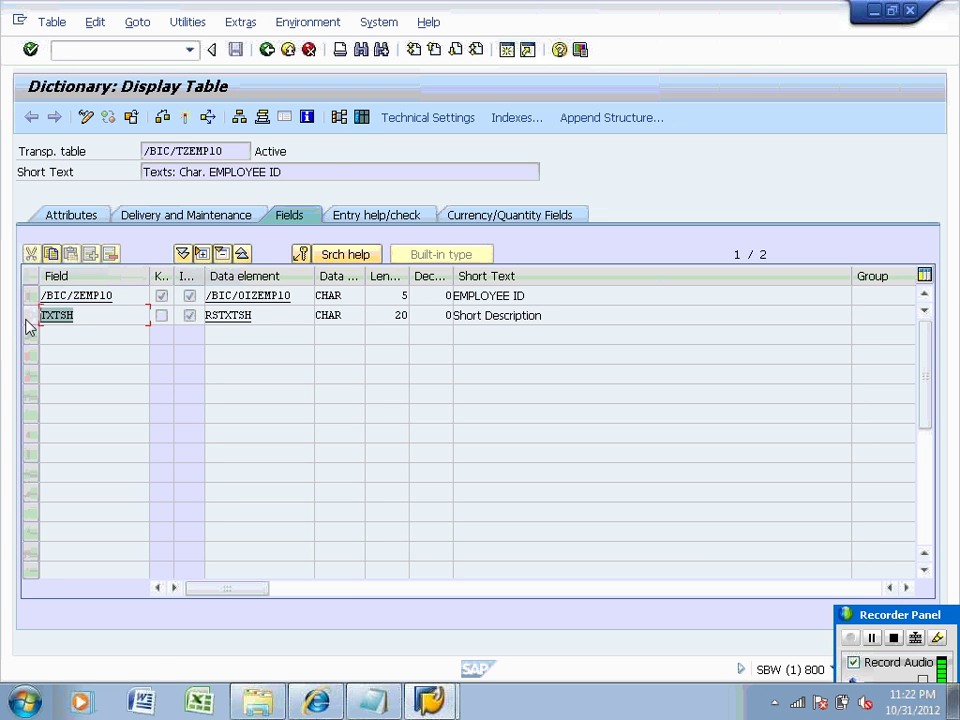
Display the entries of table /BIC/TZEMP10 without selection limits, and return to its selection screen.
click(361, 118)
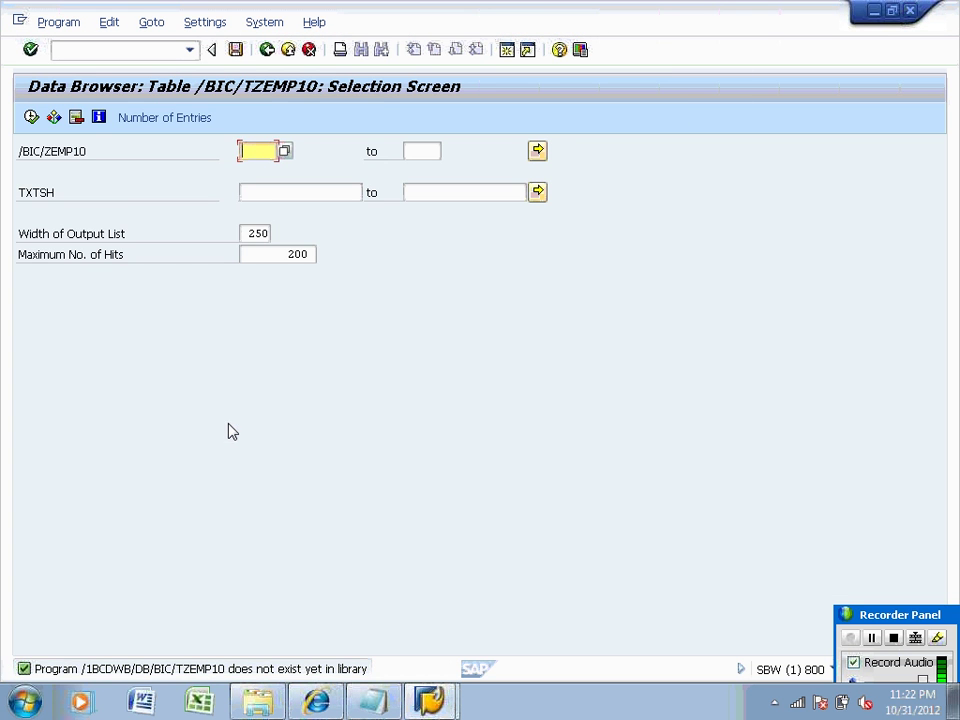
click(31, 117)
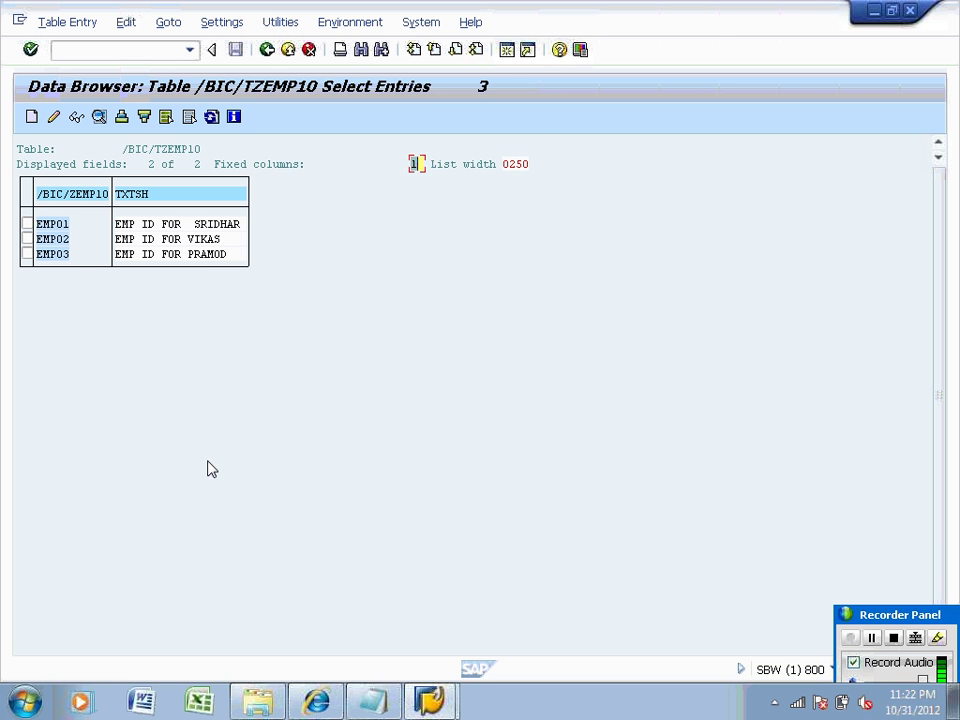
click(268, 50)
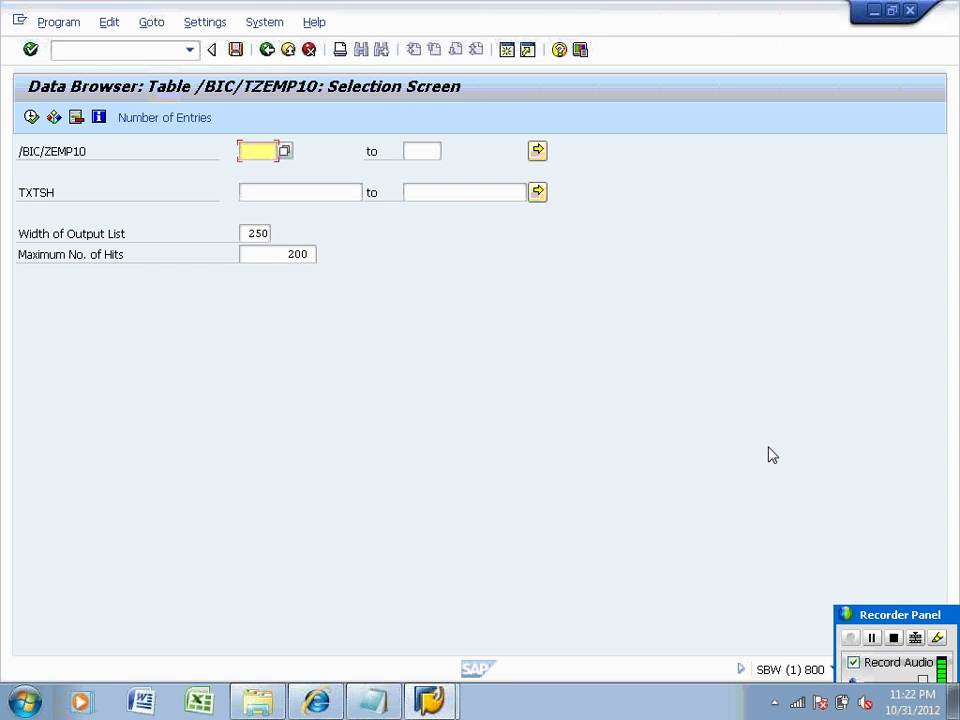
click(895, 614)
drag(895, 614, 700, 334)
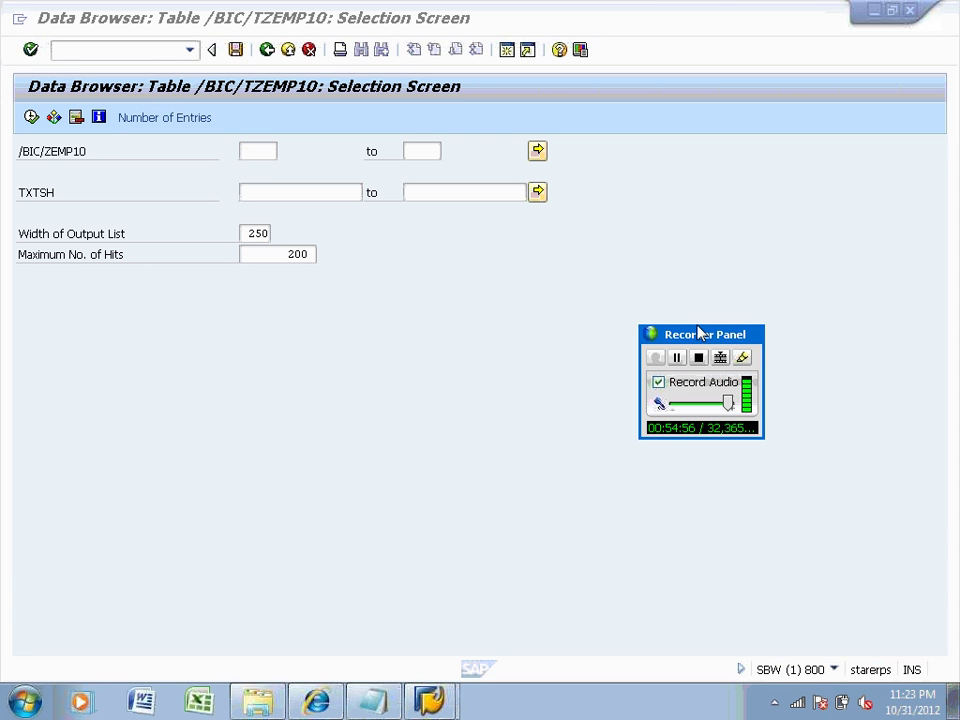